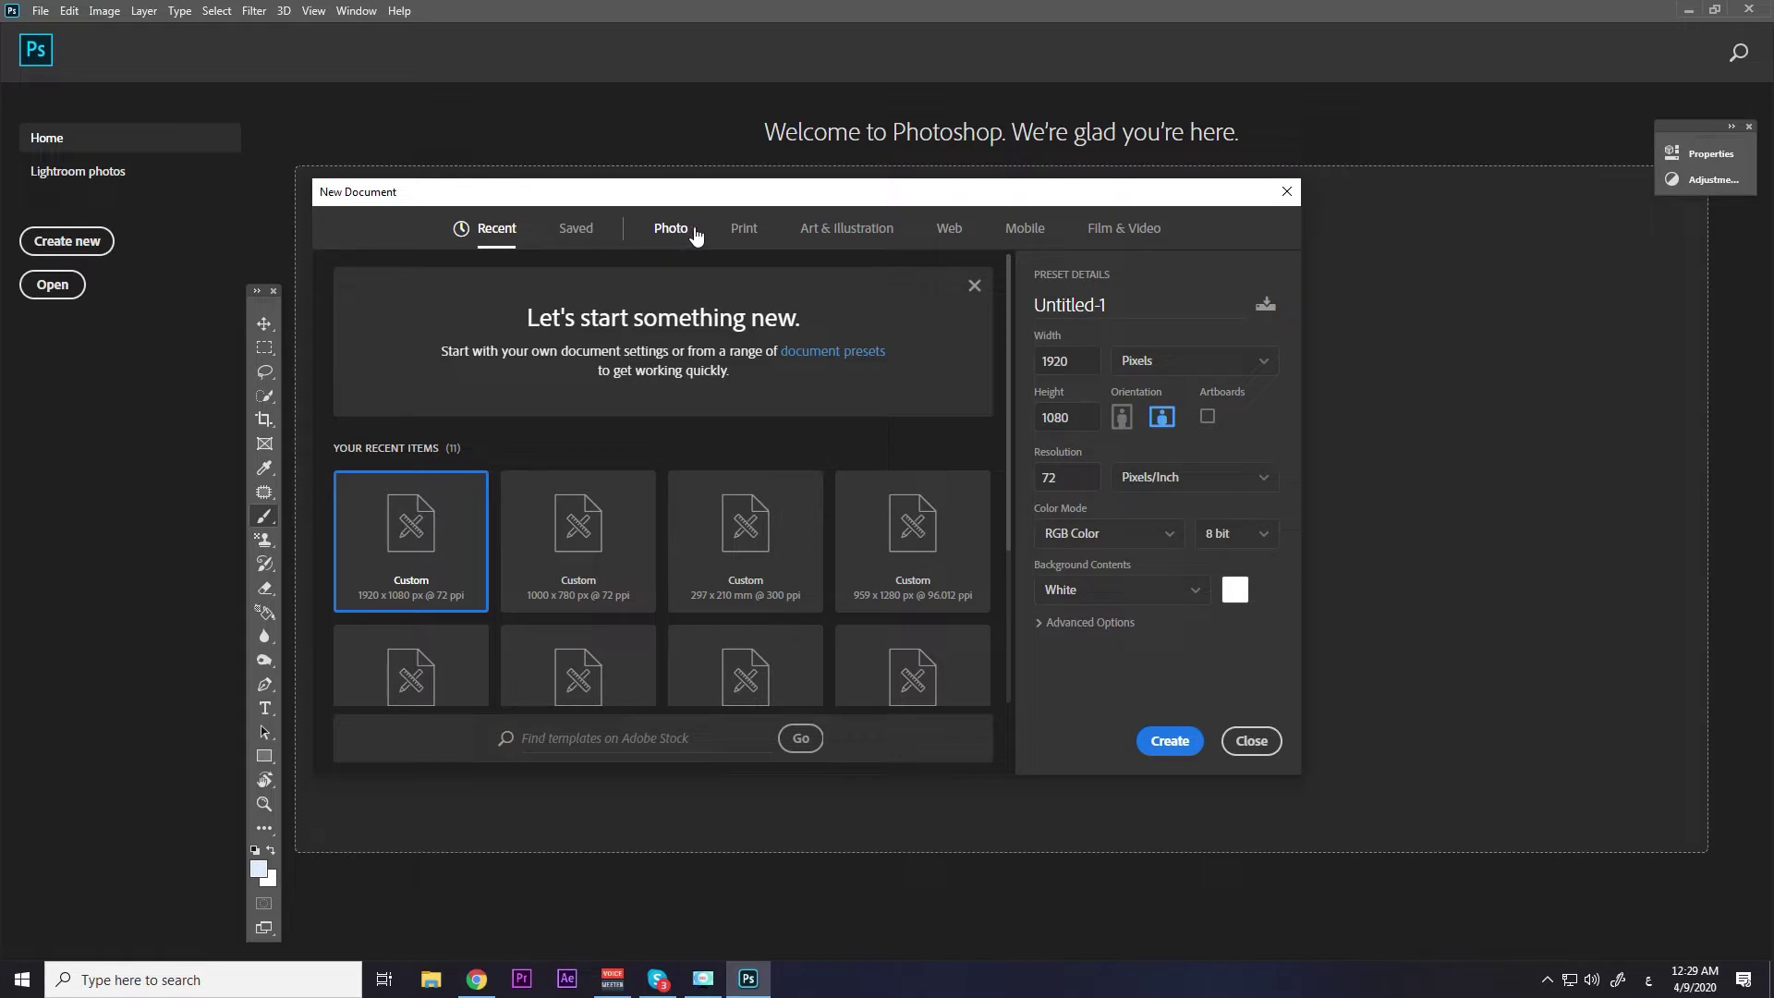
Browse the Photo, Print, Art & Illustration, Mobile and Film & Video presets, ending on Print.
click(669, 234)
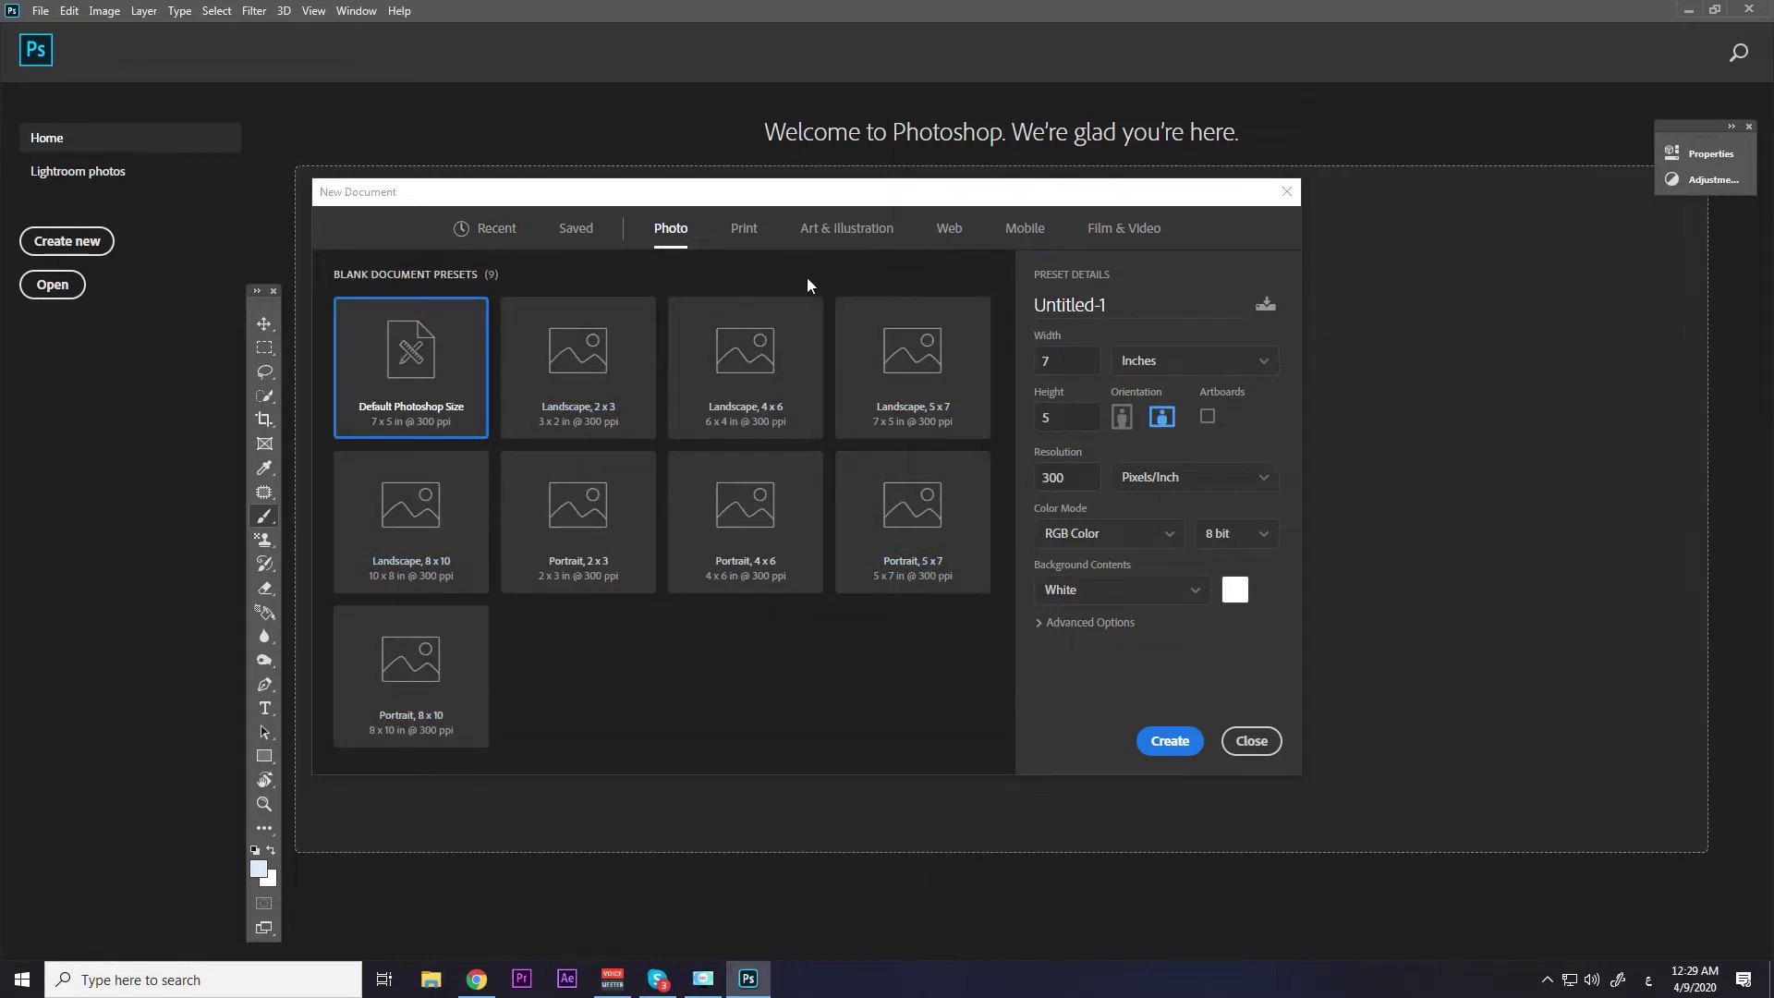
click(745, 231)
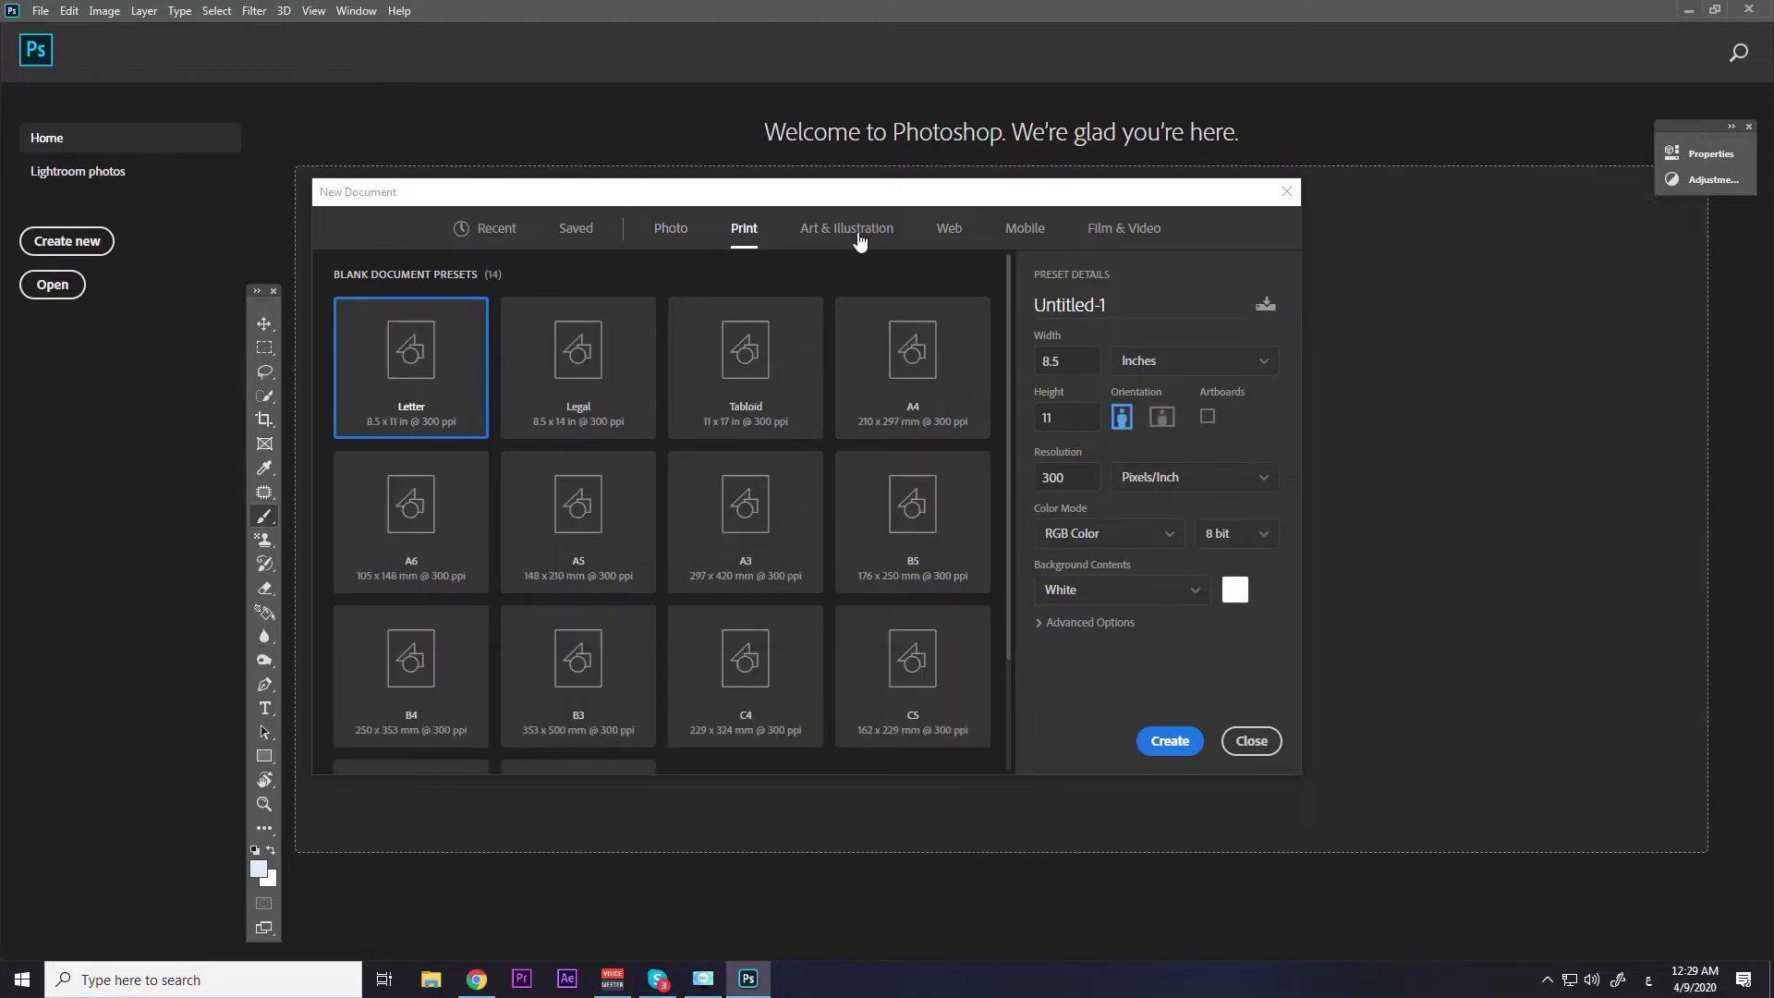
click(855, 231)
click(1025, 231)
click(1121, 232)
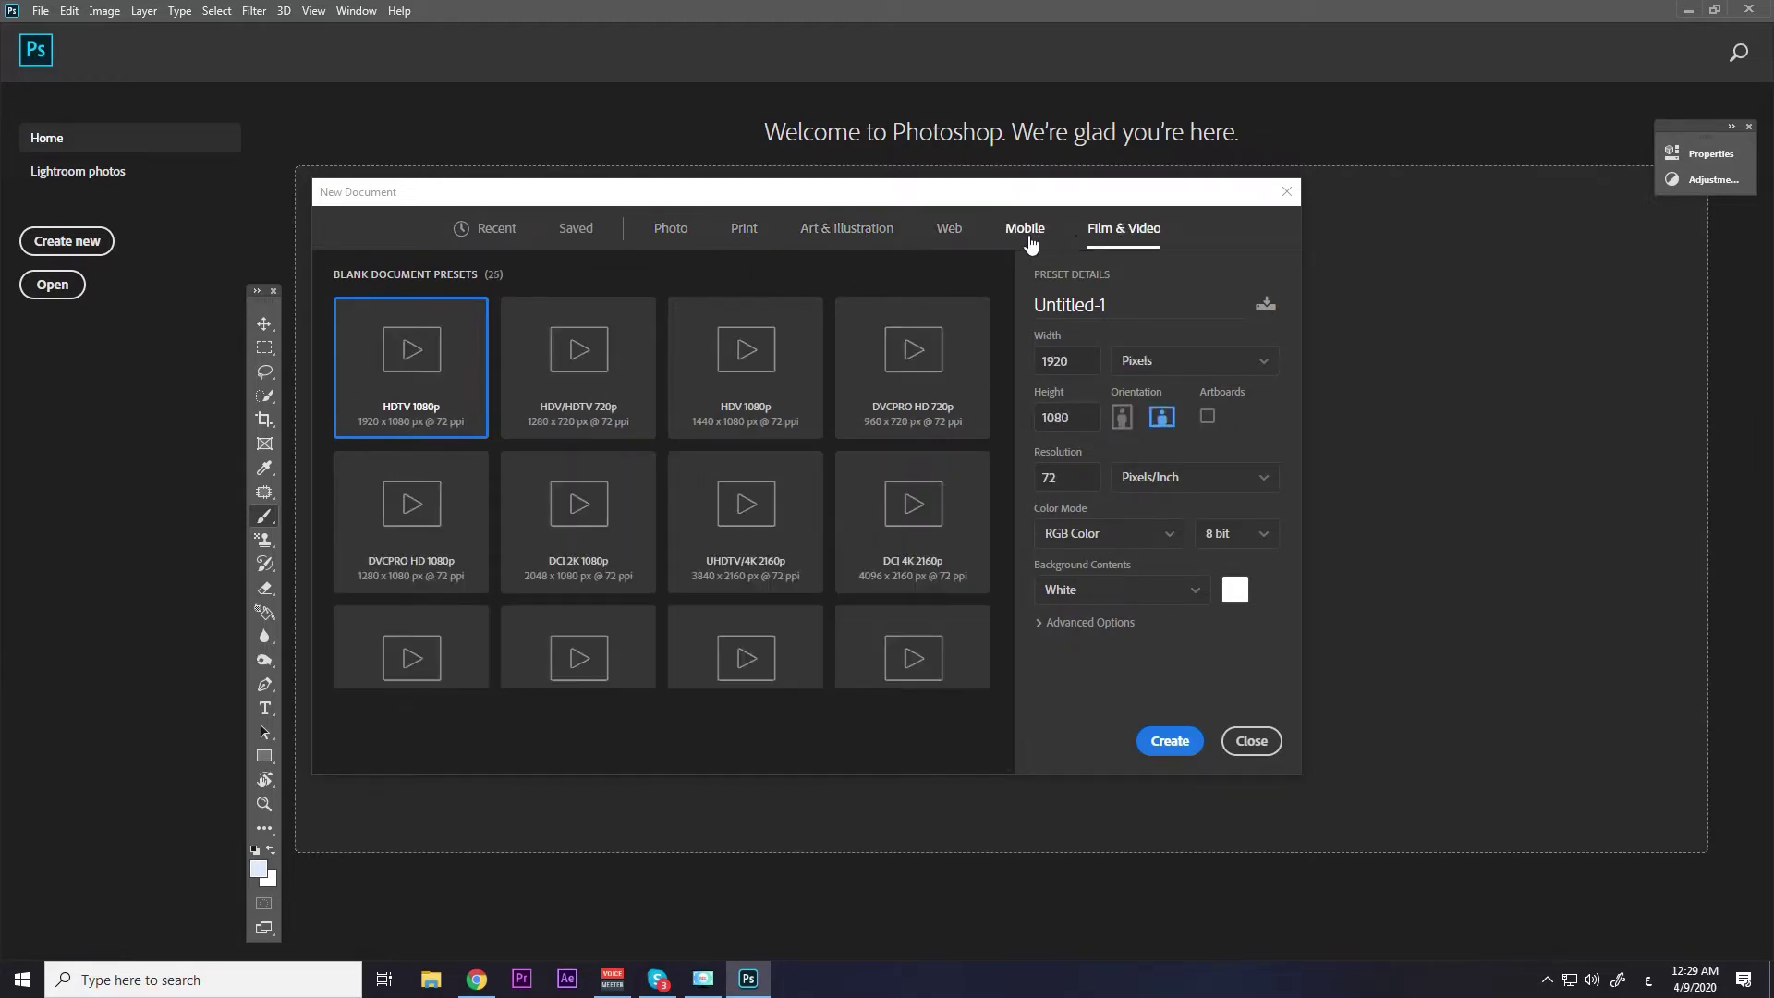
click(1025, 231)
click(1114, 231)
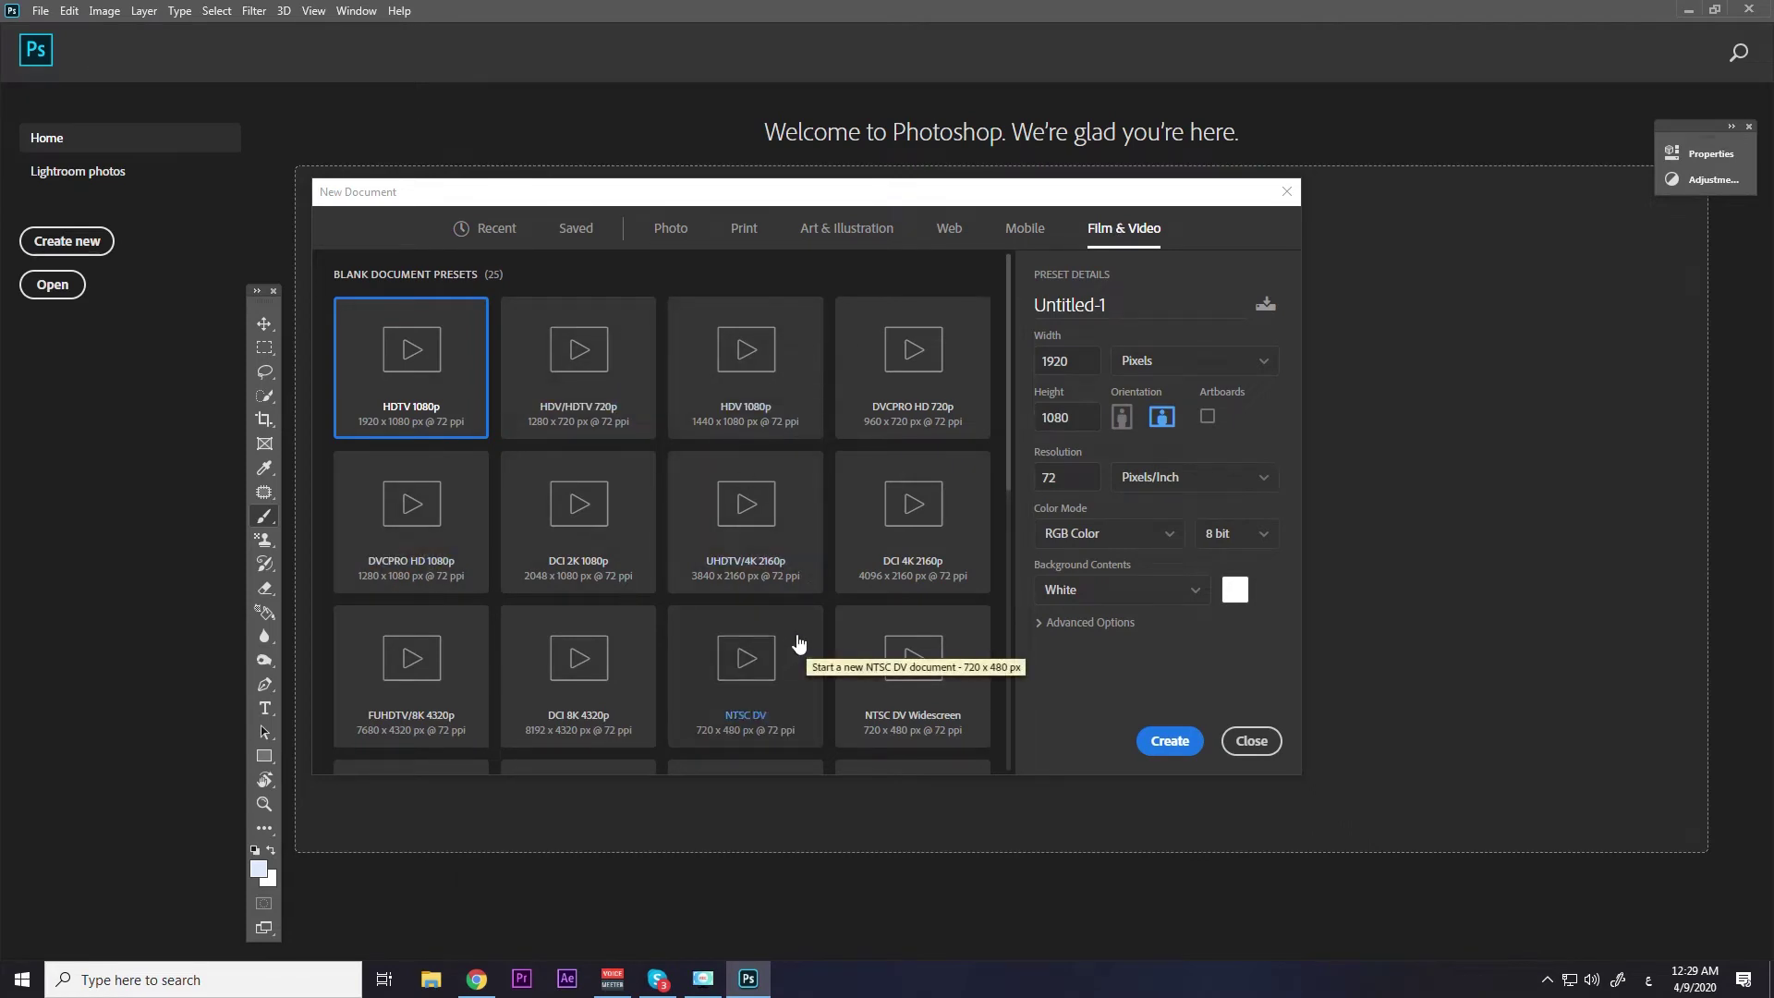
click(741, 231)
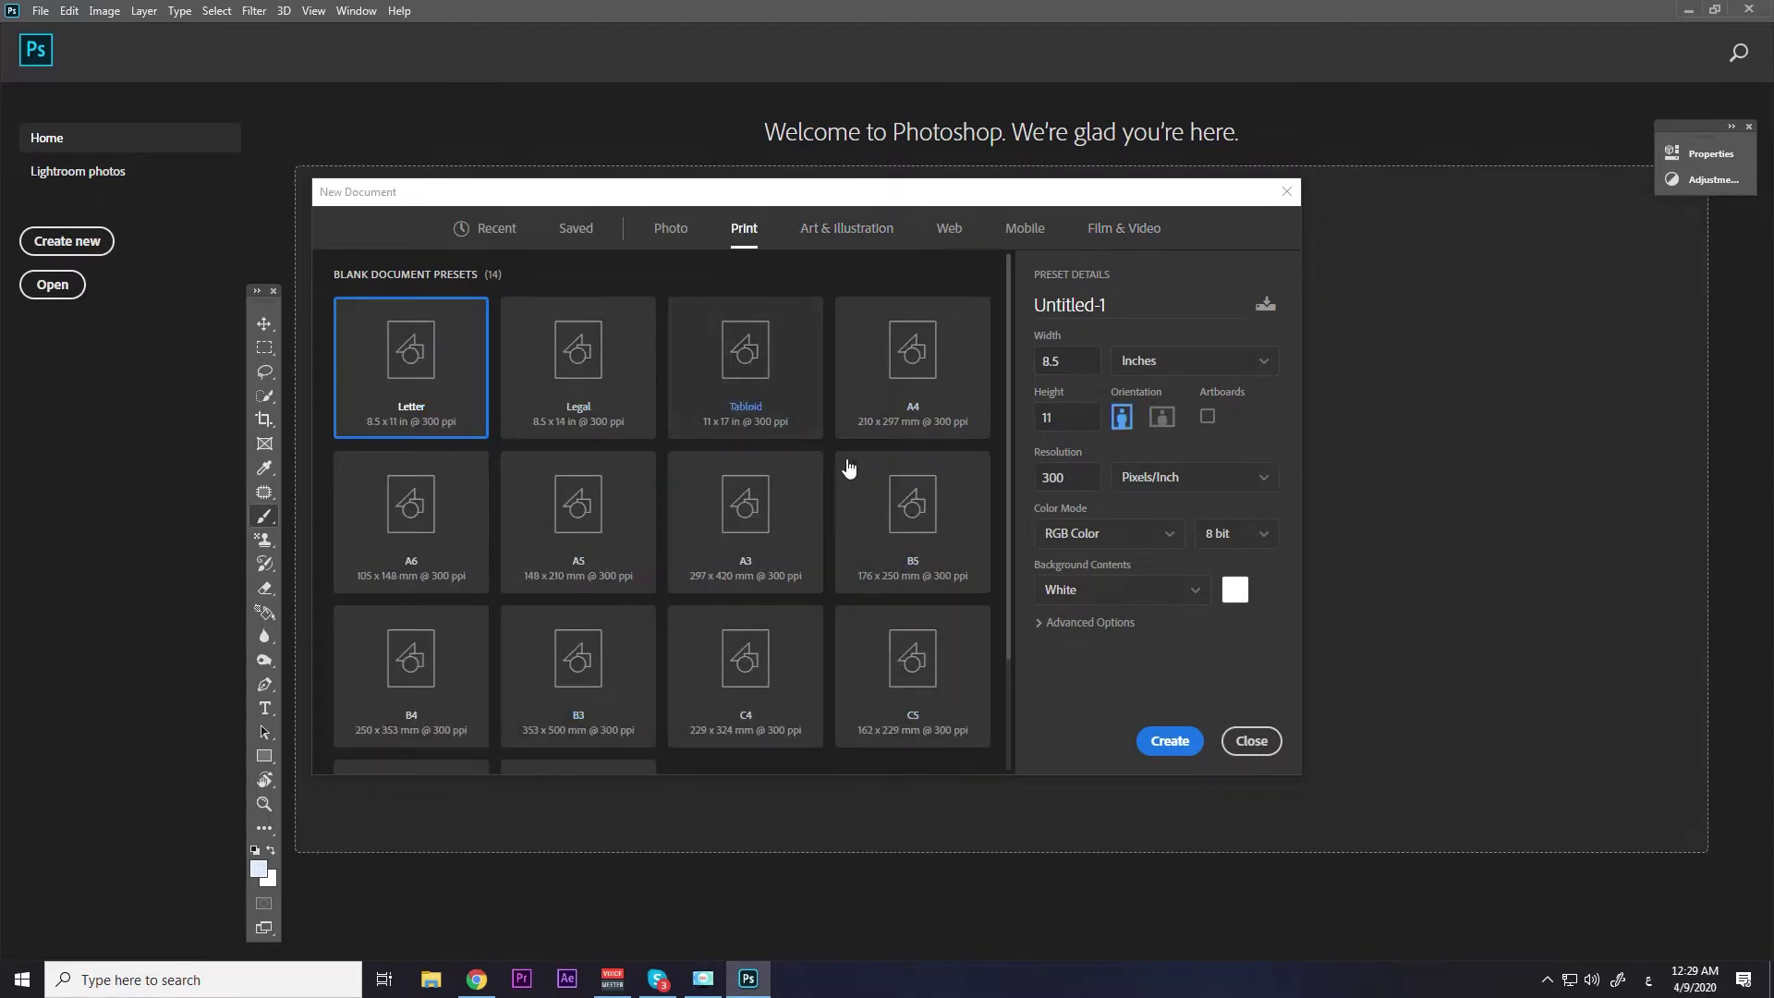
click(867, 236)
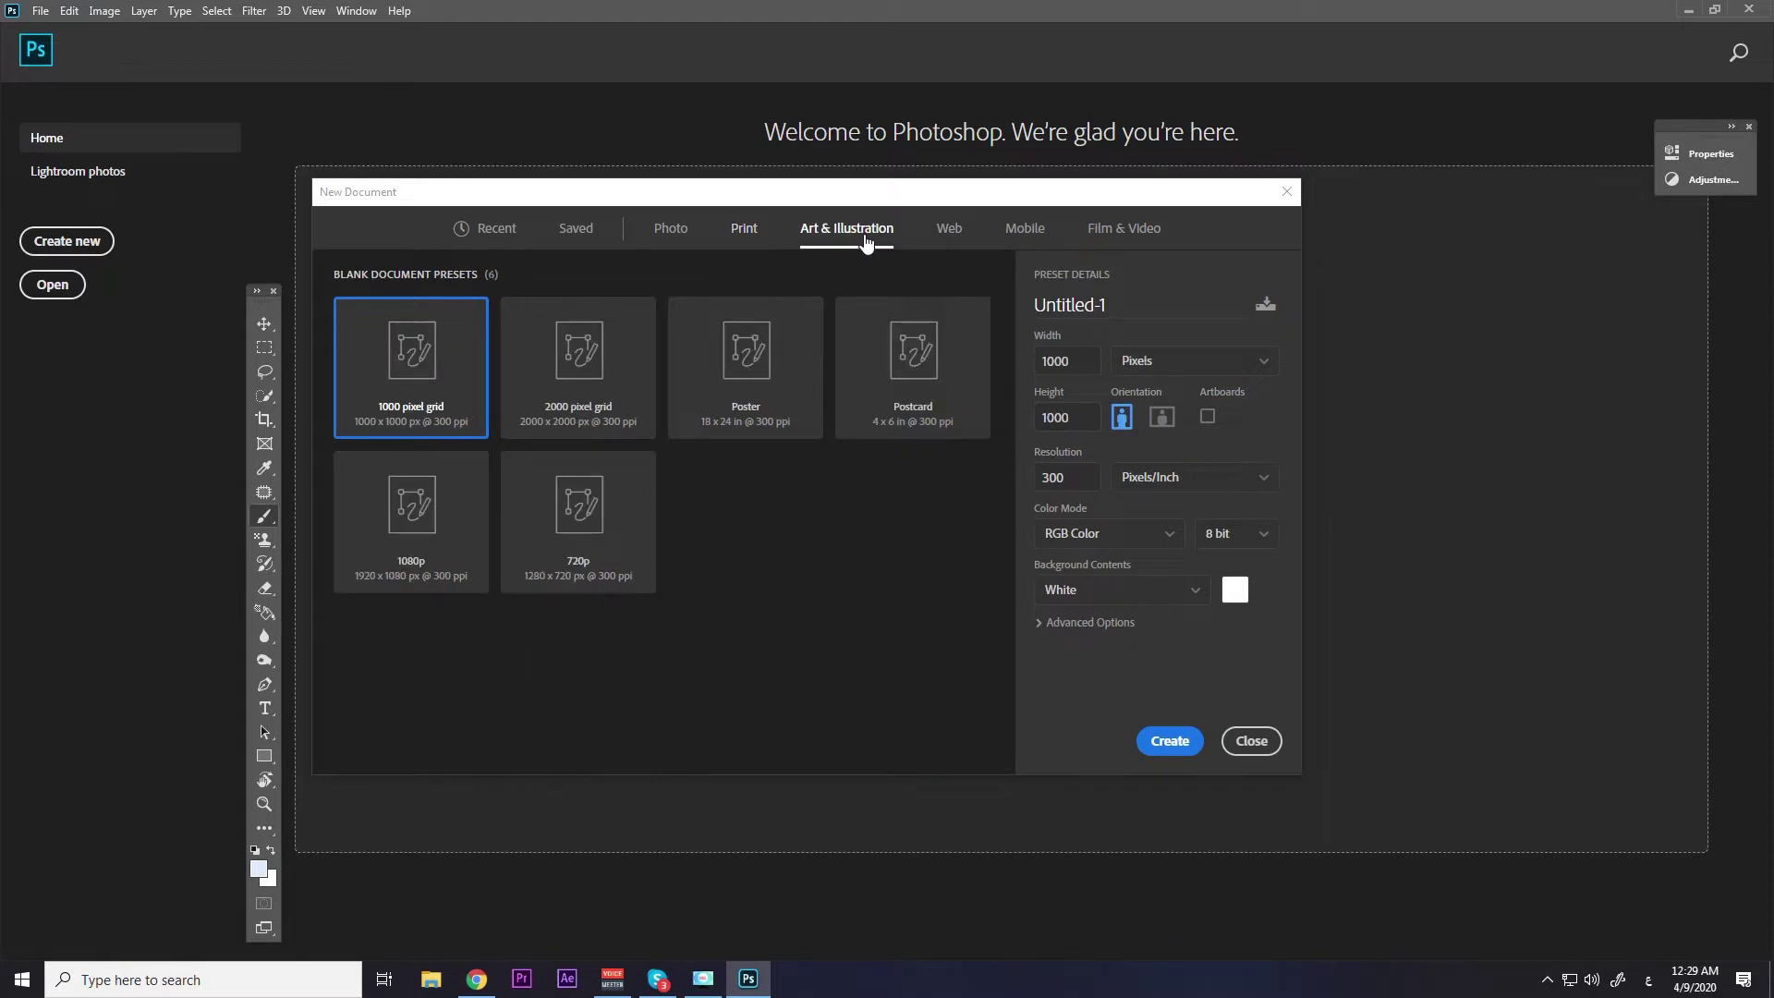
click(748, 242)
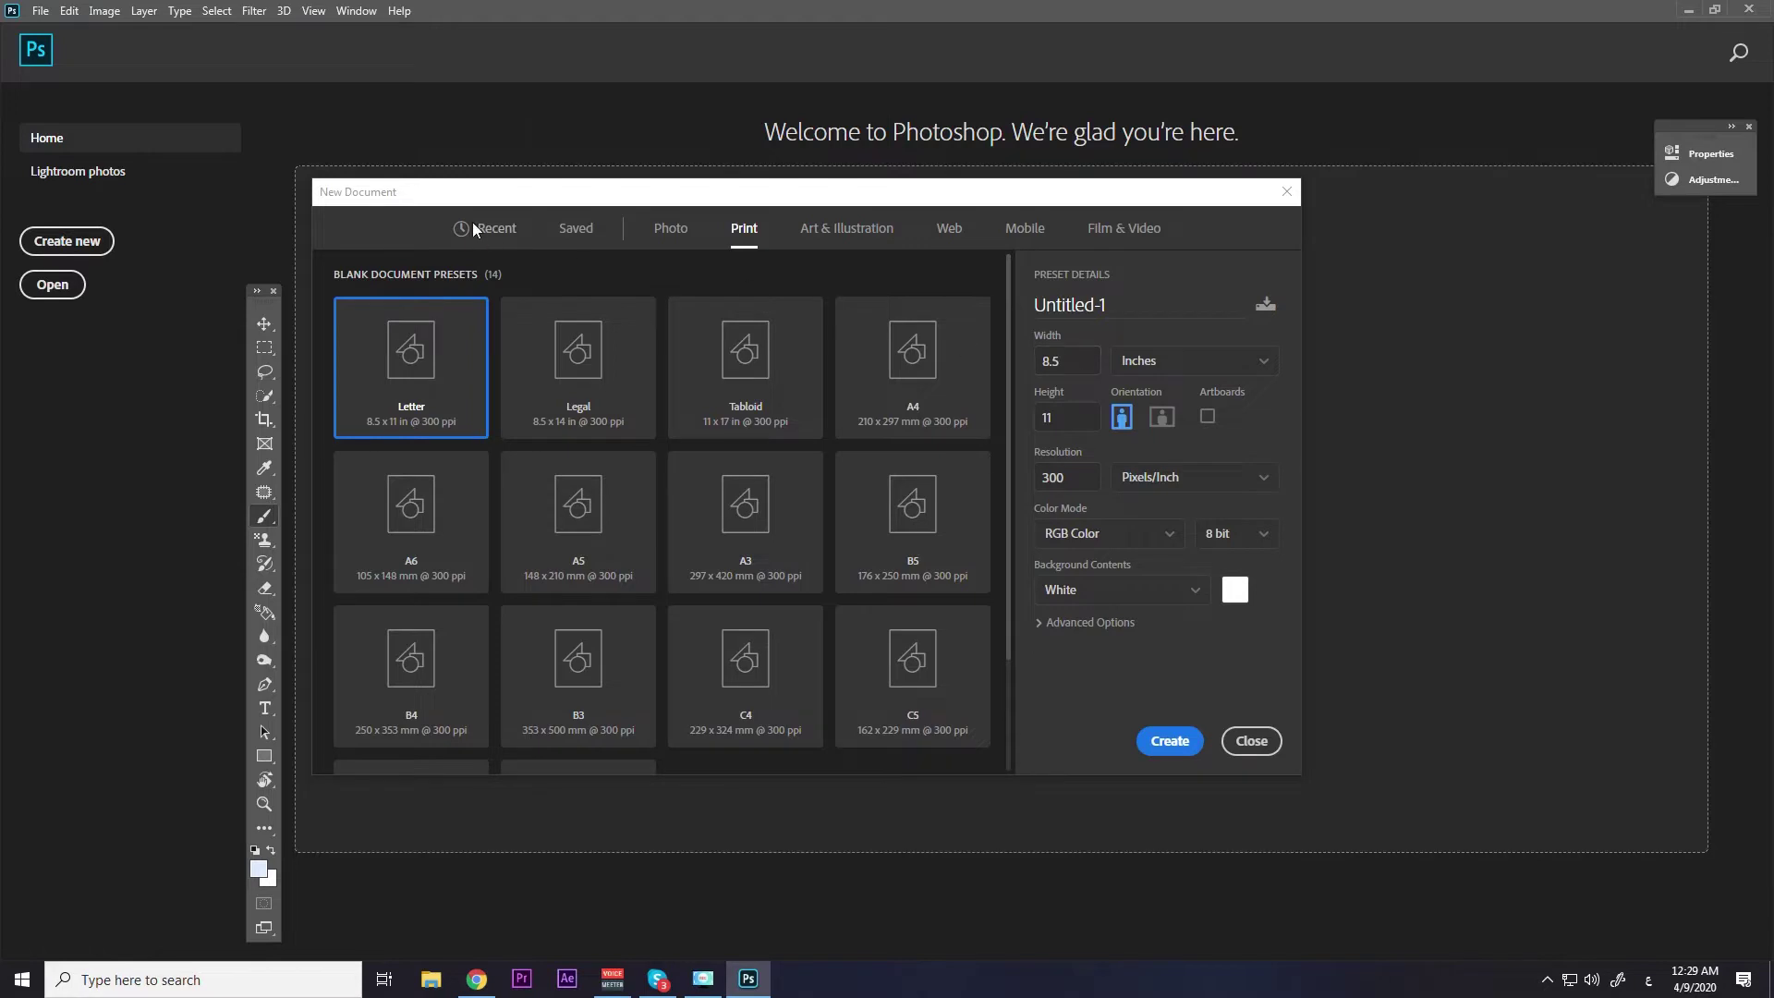
Switch the new document's measurement units to centimeters.
click(1053, 417)
click(1148, 367)
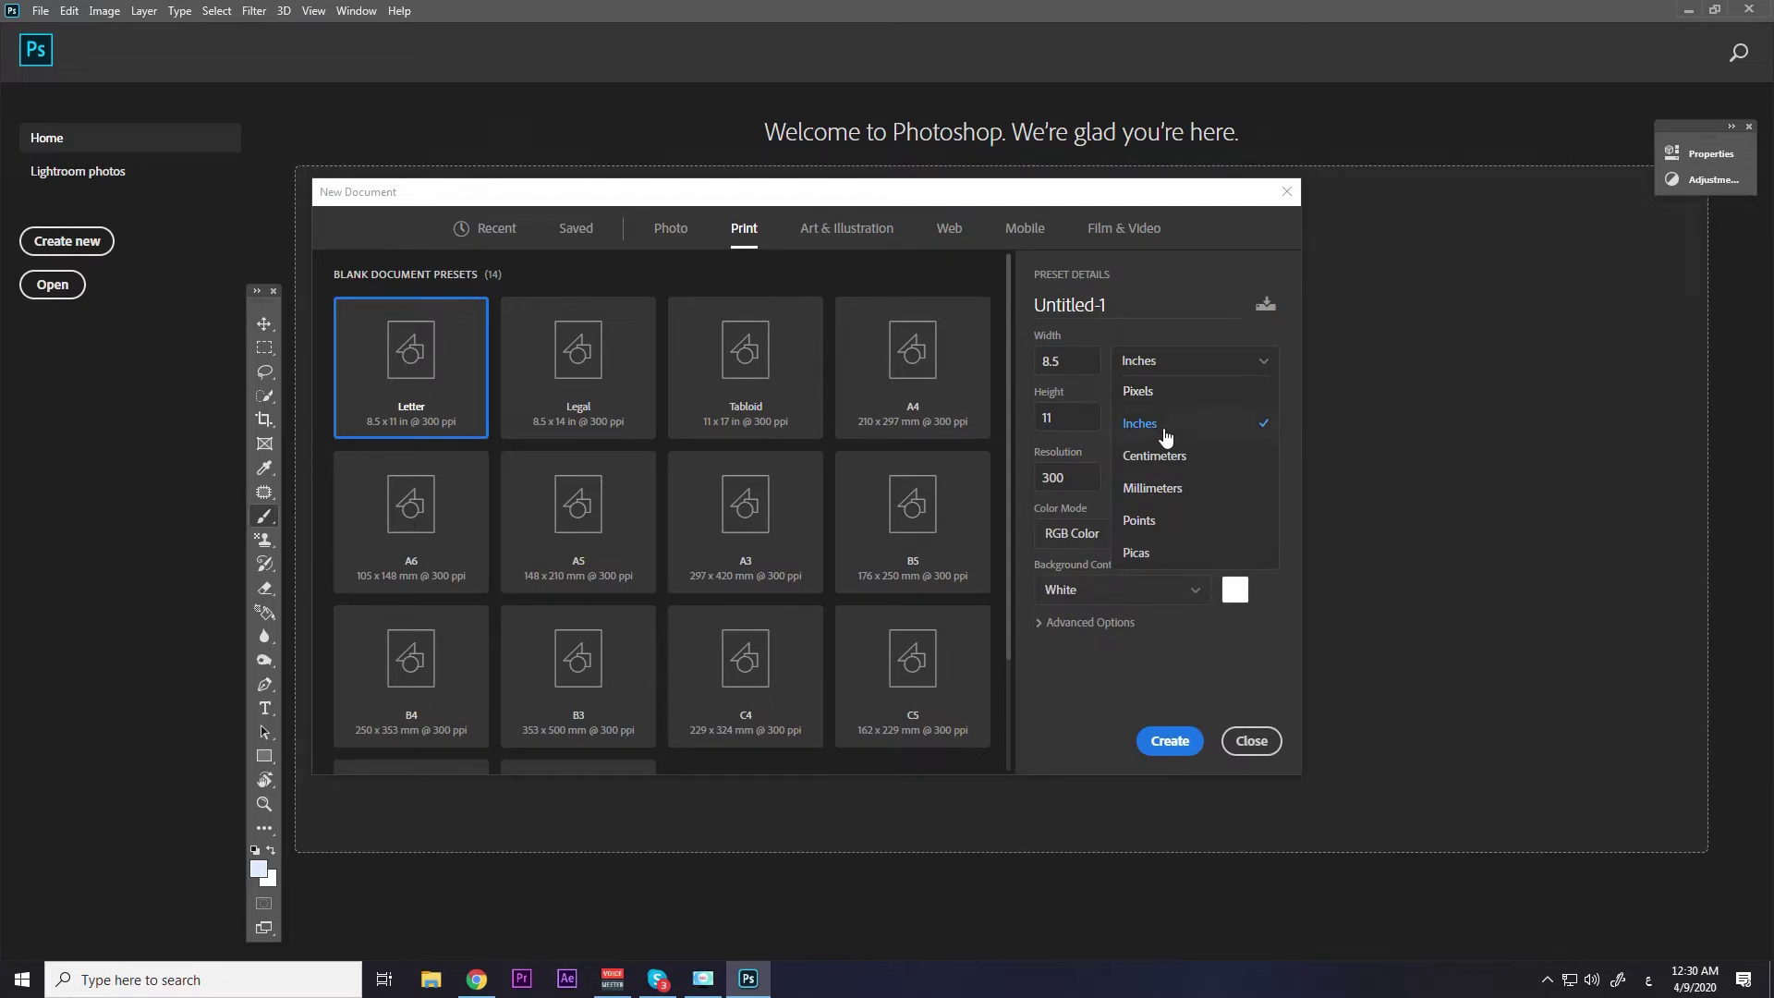
click(1154, 455)
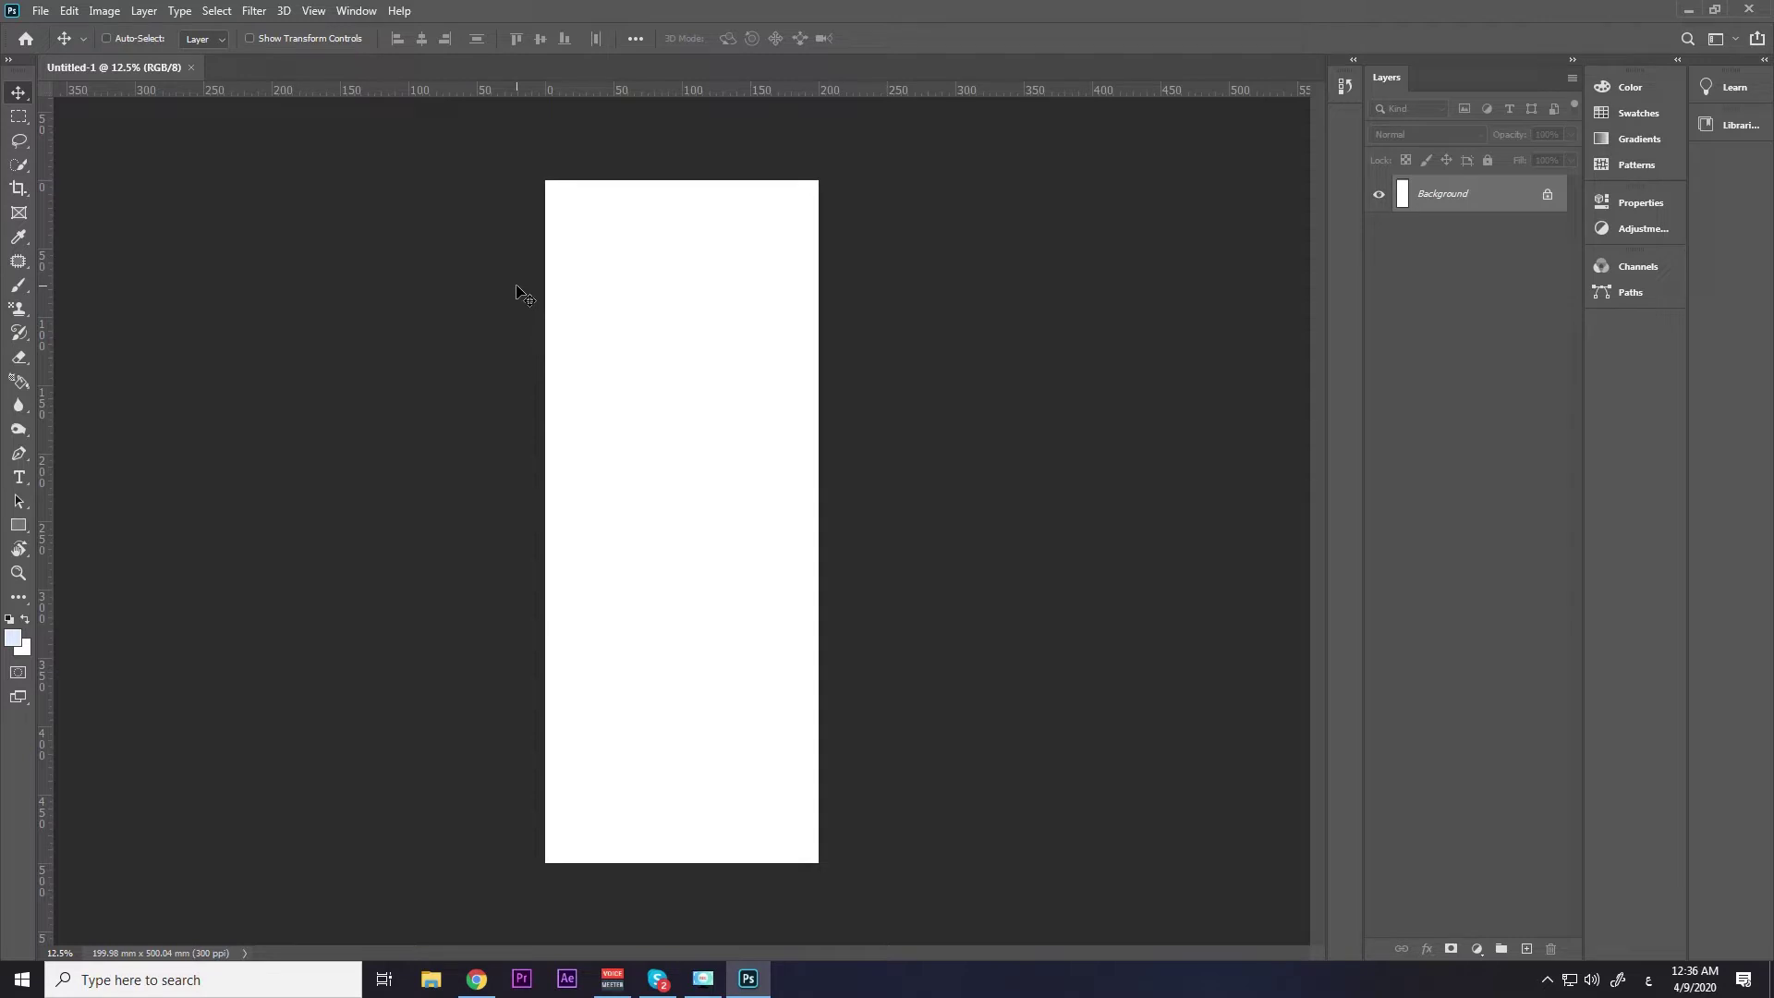
Fit the new 20 × 50 cm, 300 ppi canvas to the window with Ctrl+0.
key(ctrl+0)
key(ctrl+minus)
key(ctrl+0)
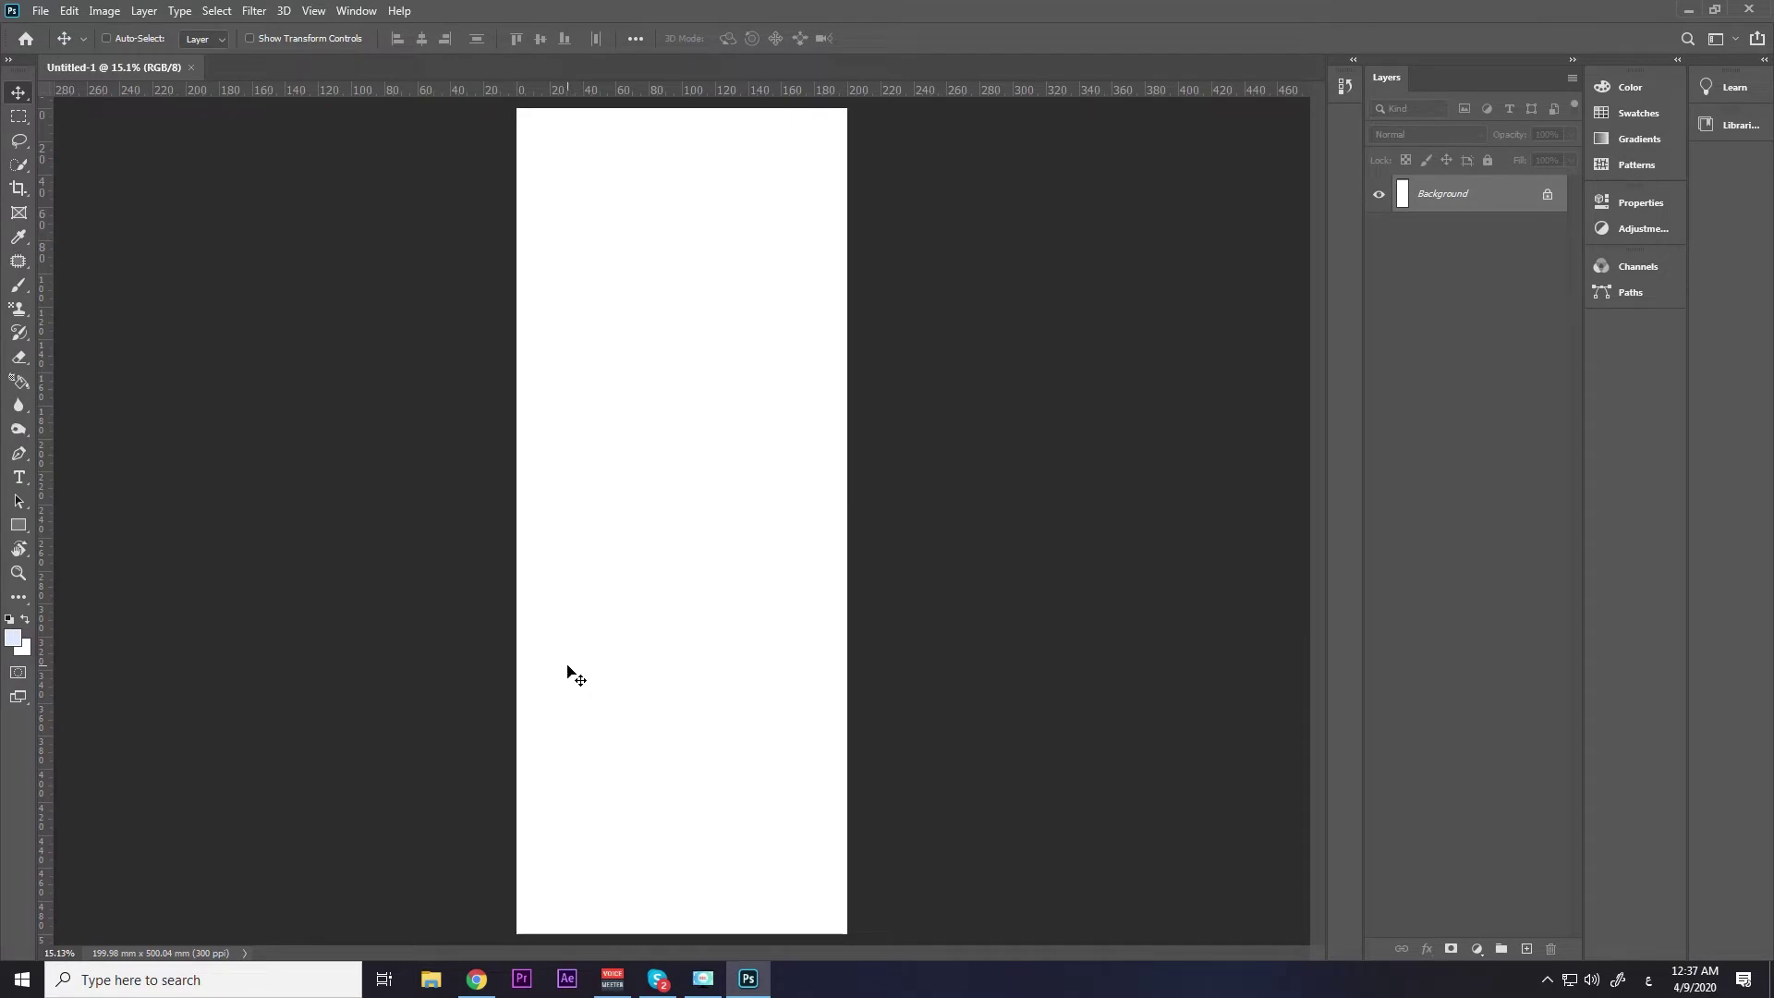
Drag the portrait photo from Pictures onto the canvas and commit it as a layer.
click(432, 979)
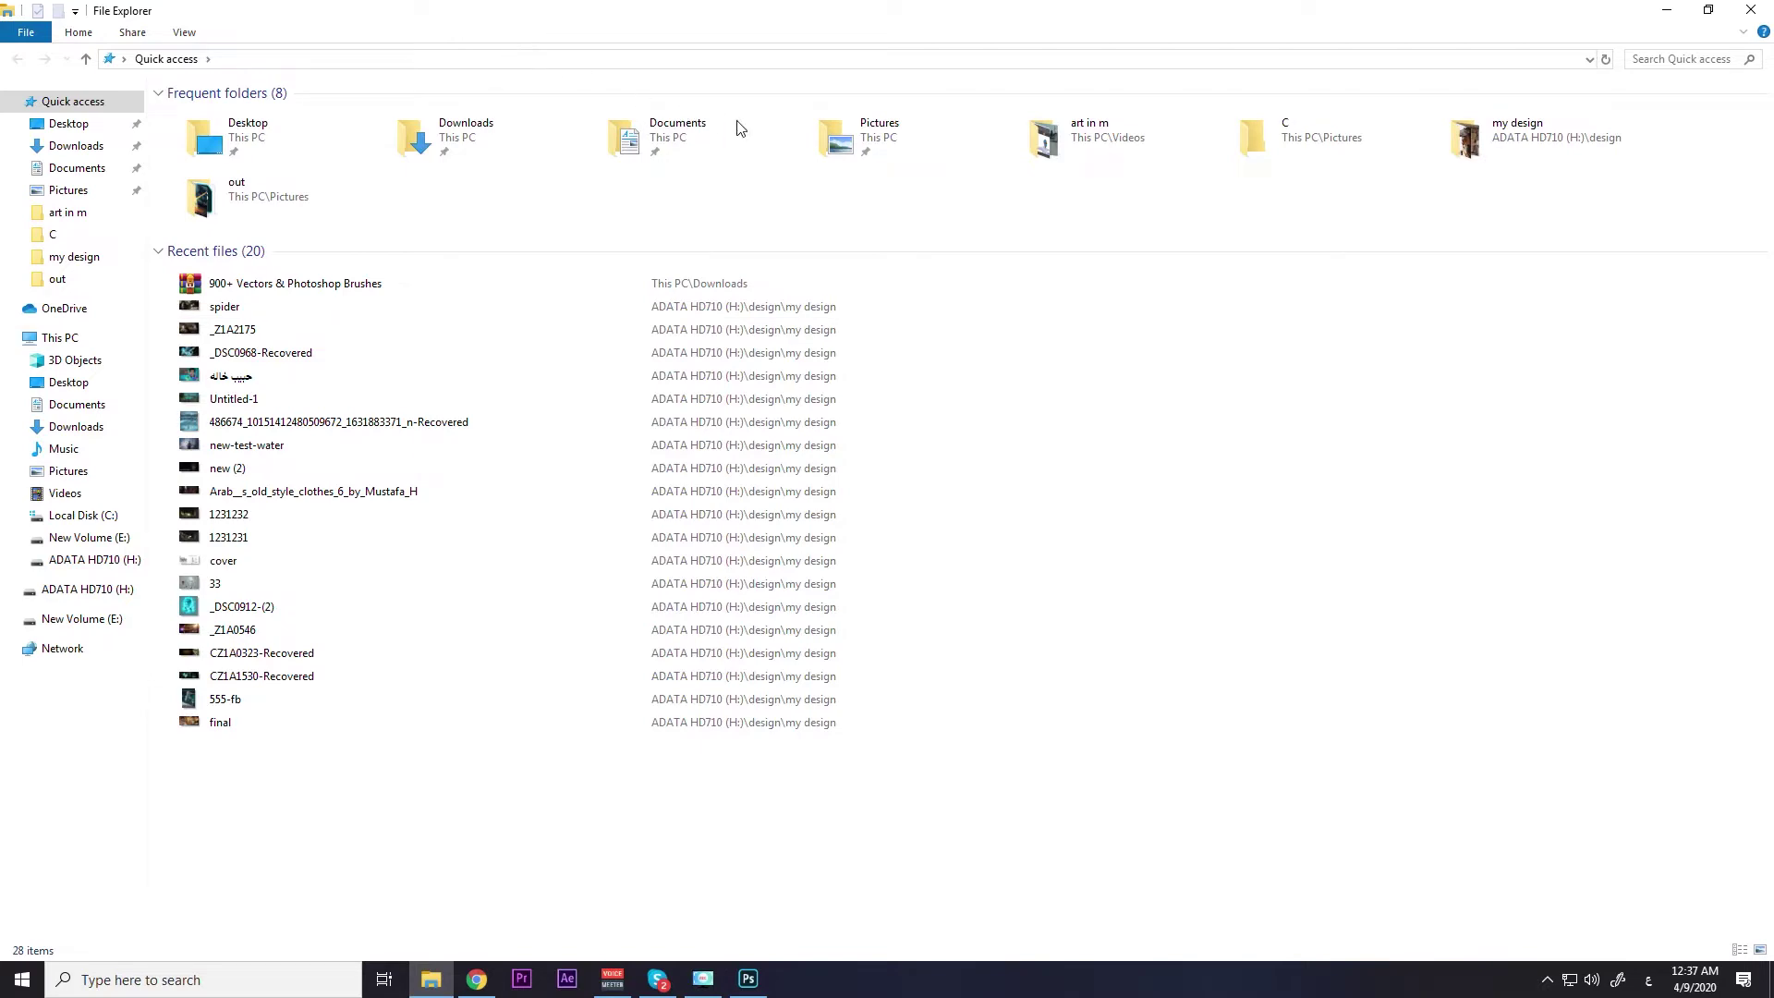
double_click(582, 23)
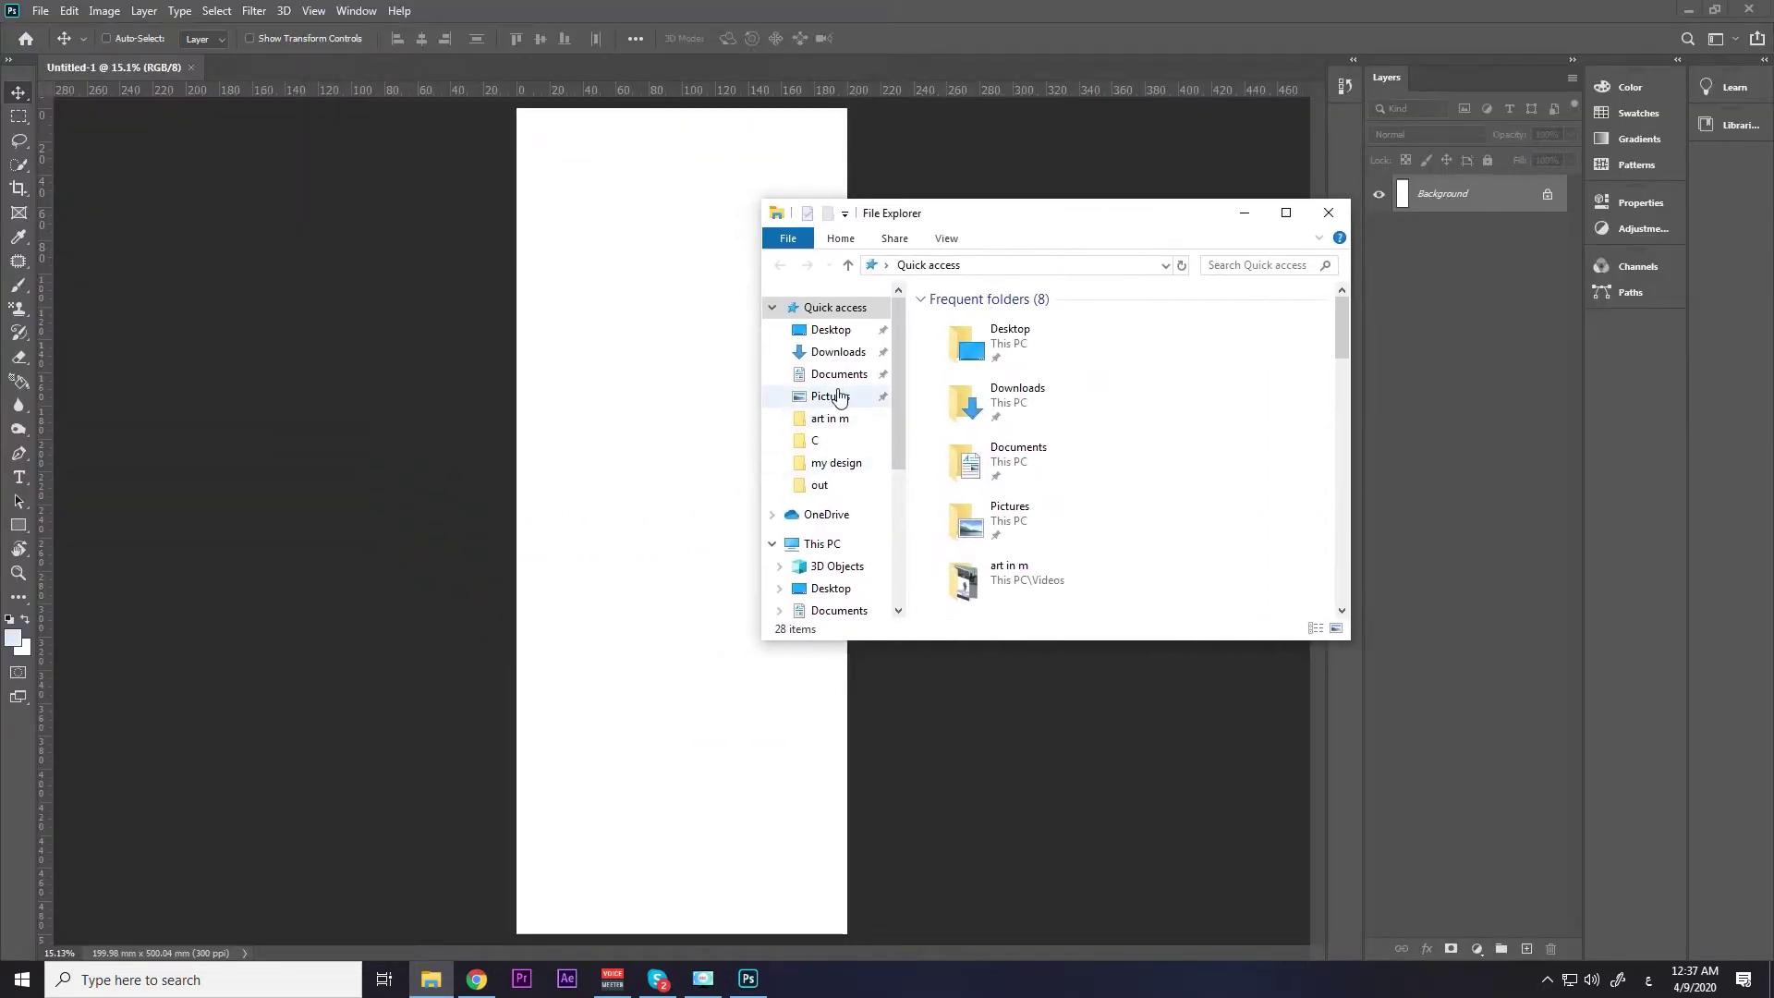
click(839, 398)
scroll(1044, 431, down, 3)
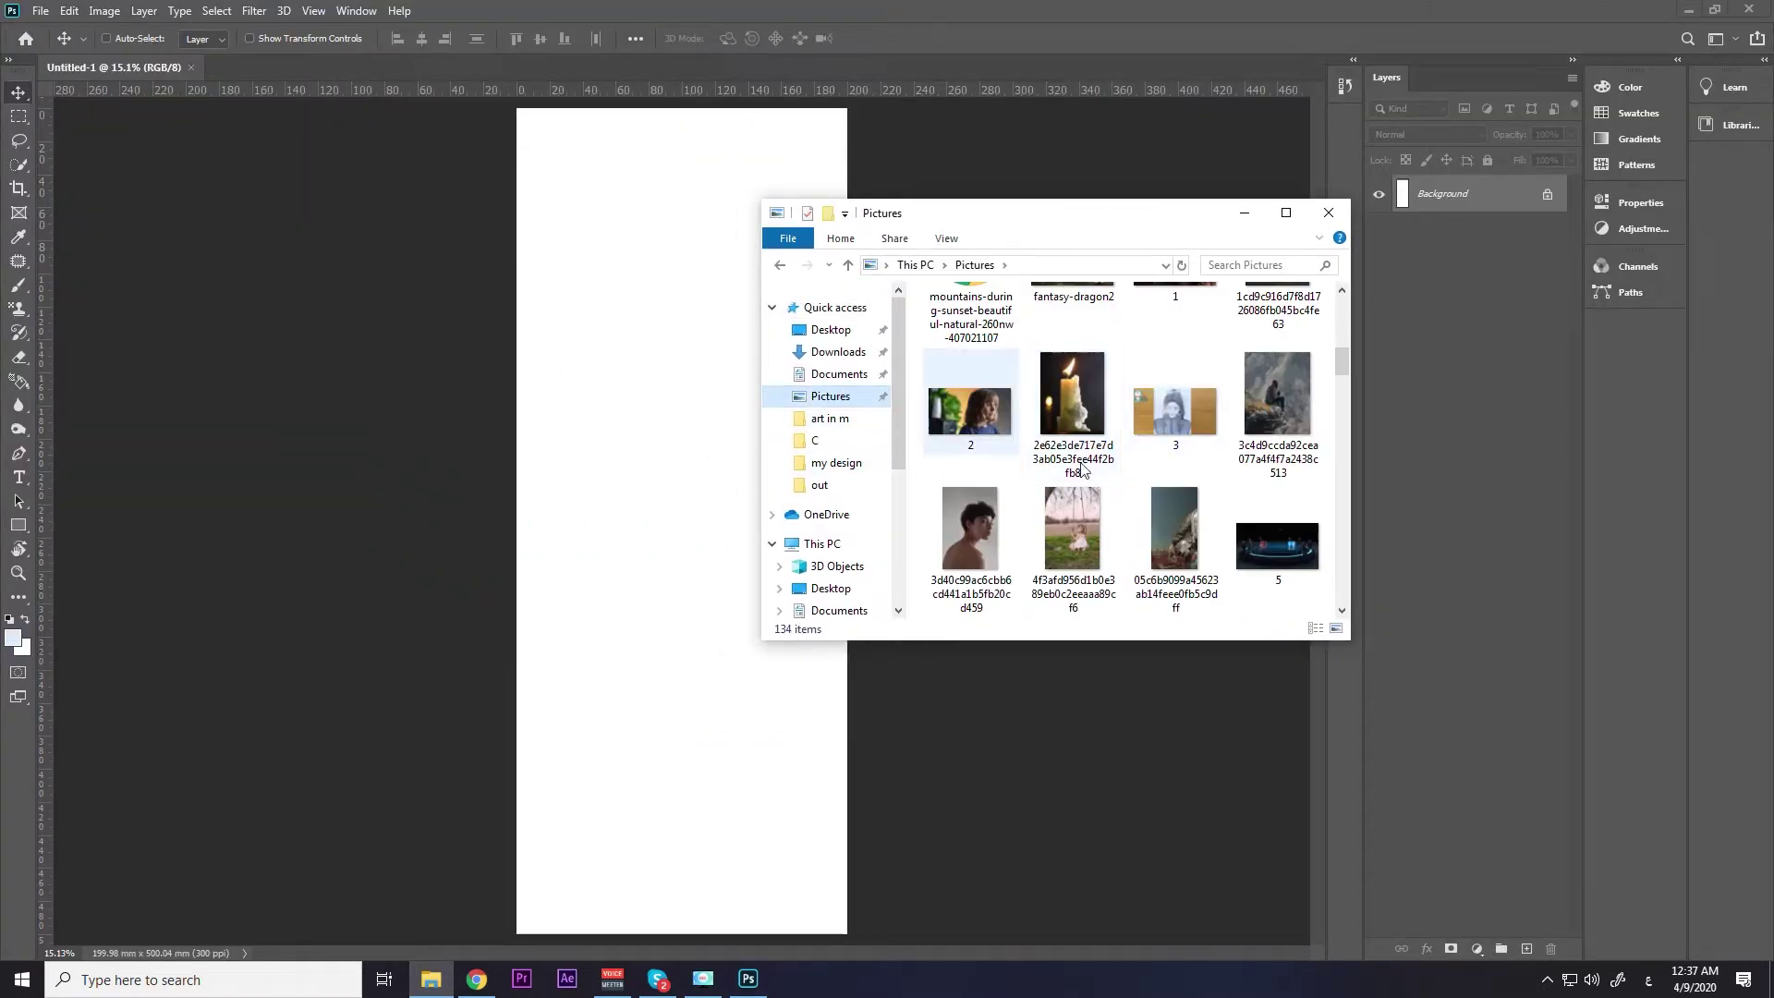
scroll(1185, 413, down, 3)
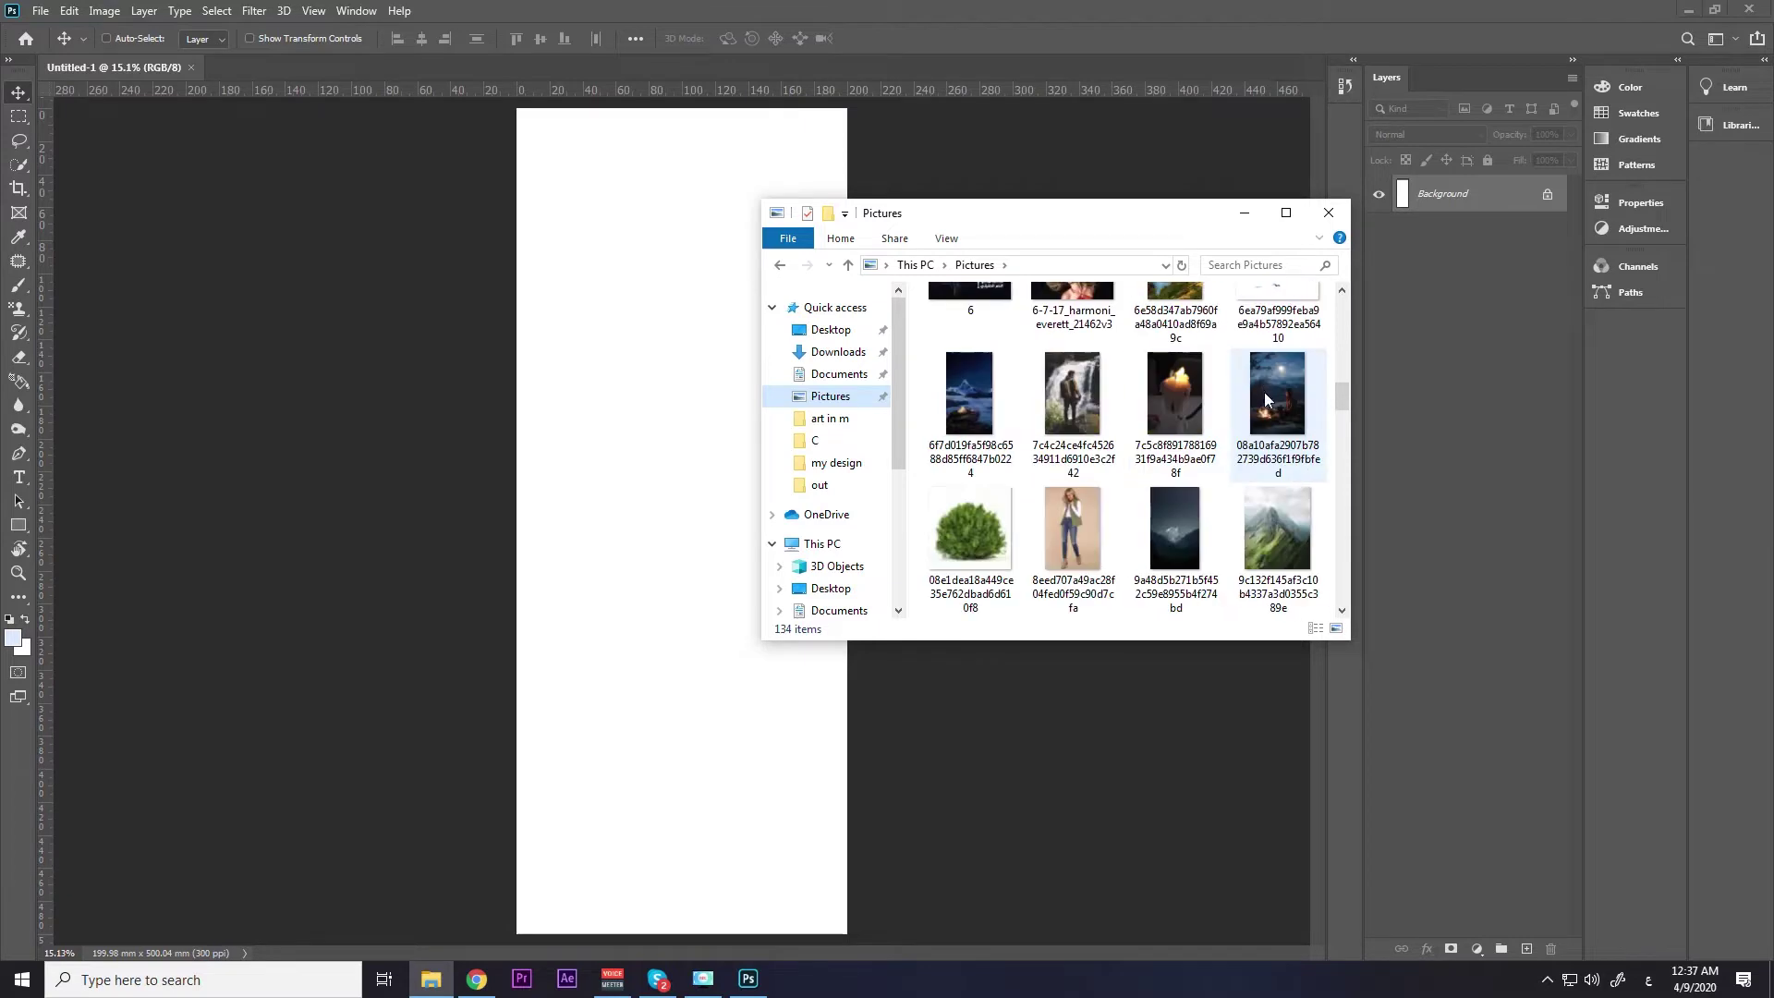
scroll(995, 474, up, 5)
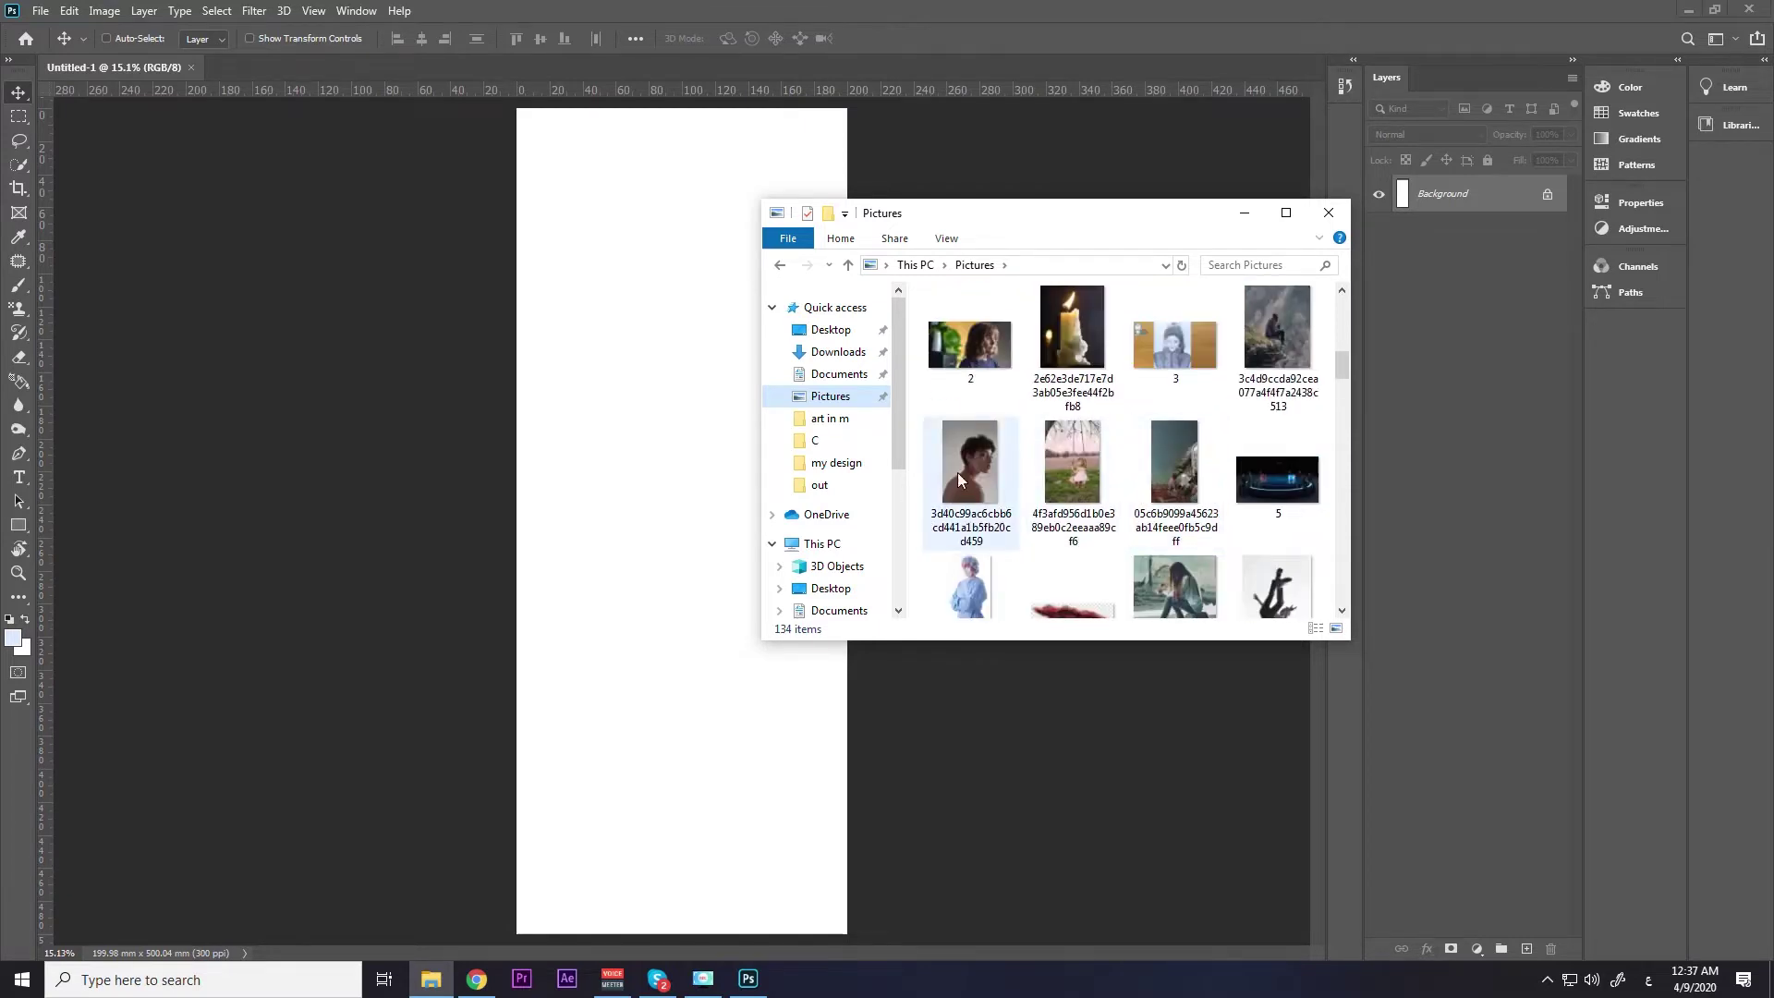
drag(973, 473, 558, 391)
click(884, 39)
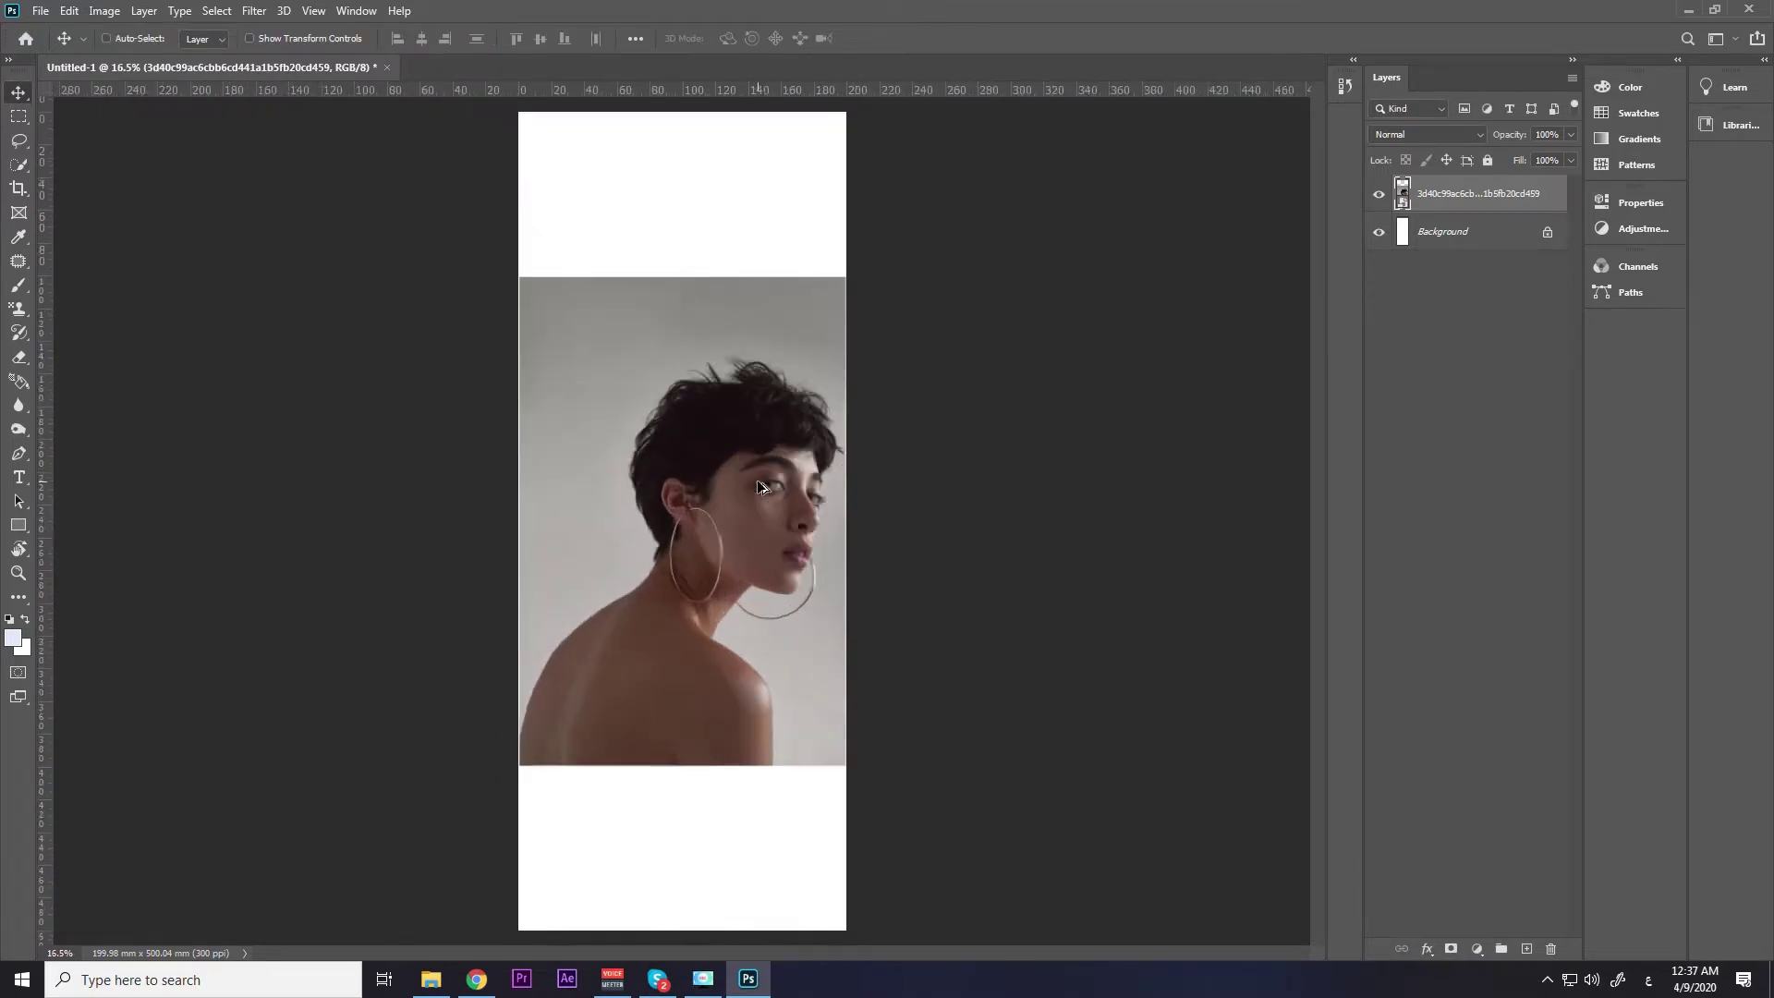
Drag the portrait thumbnail onto the tab bar to open it as its own document.
scroll(757, 485, up, 2)
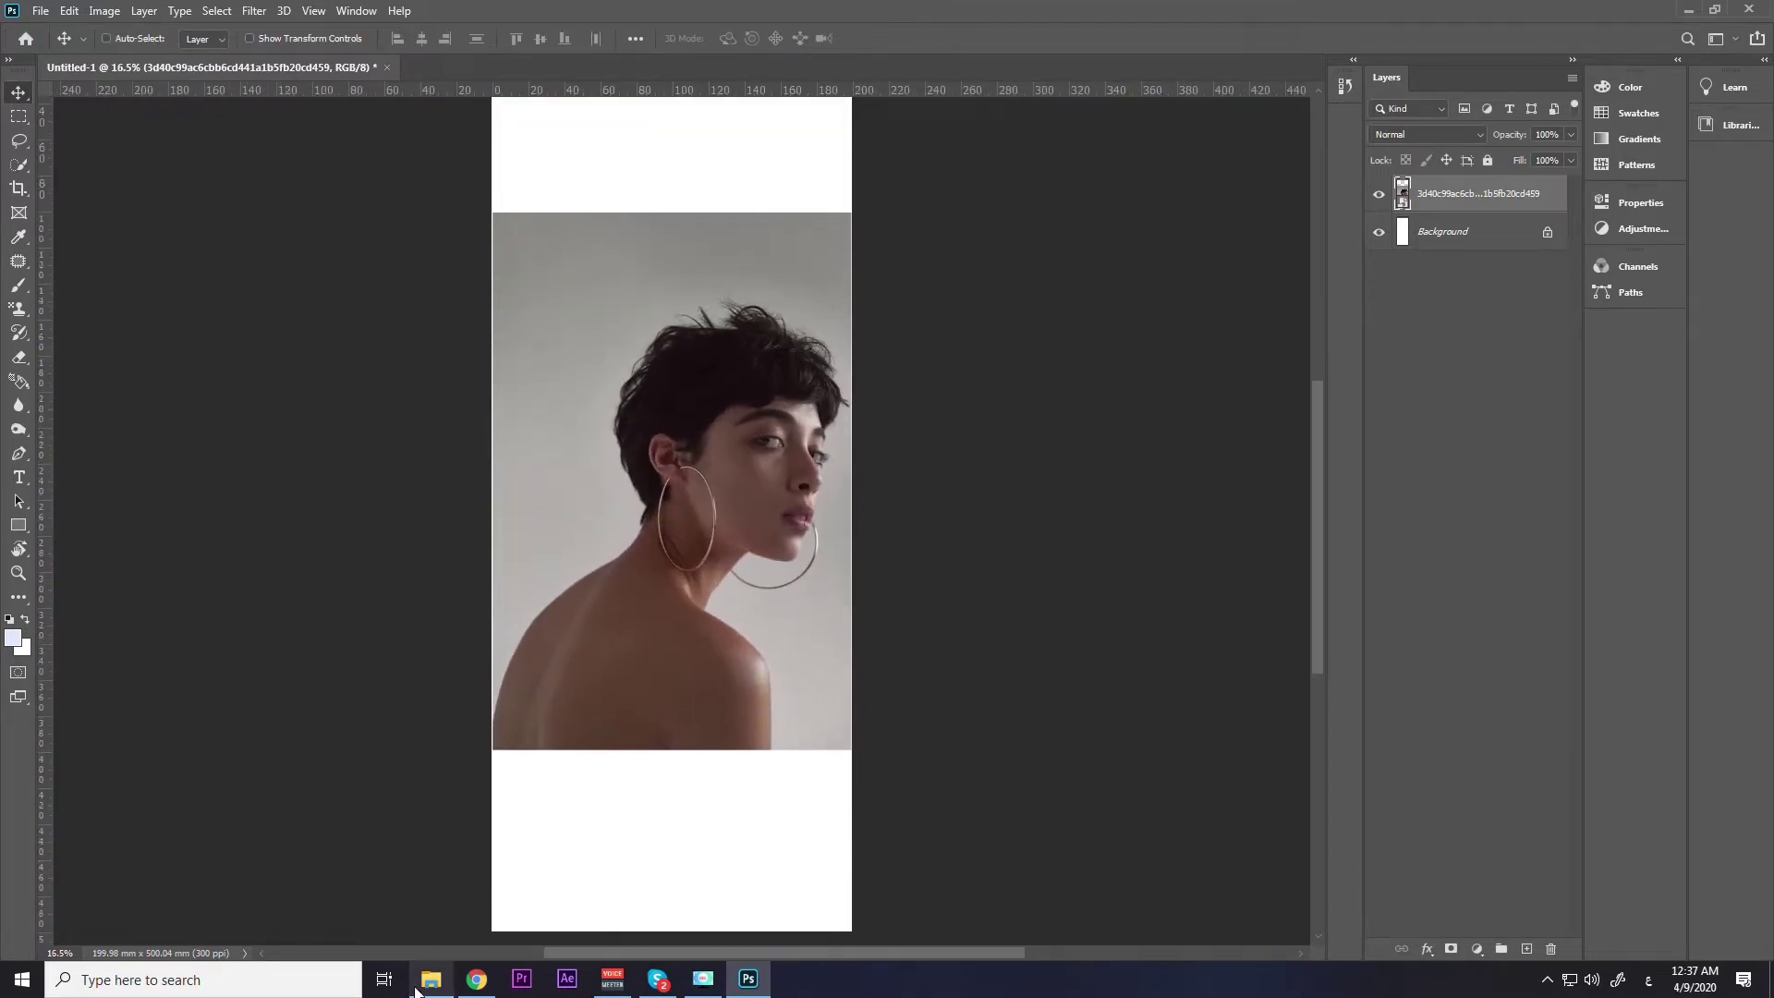
click(415, 991)
drag(971, 462, 737, 315)
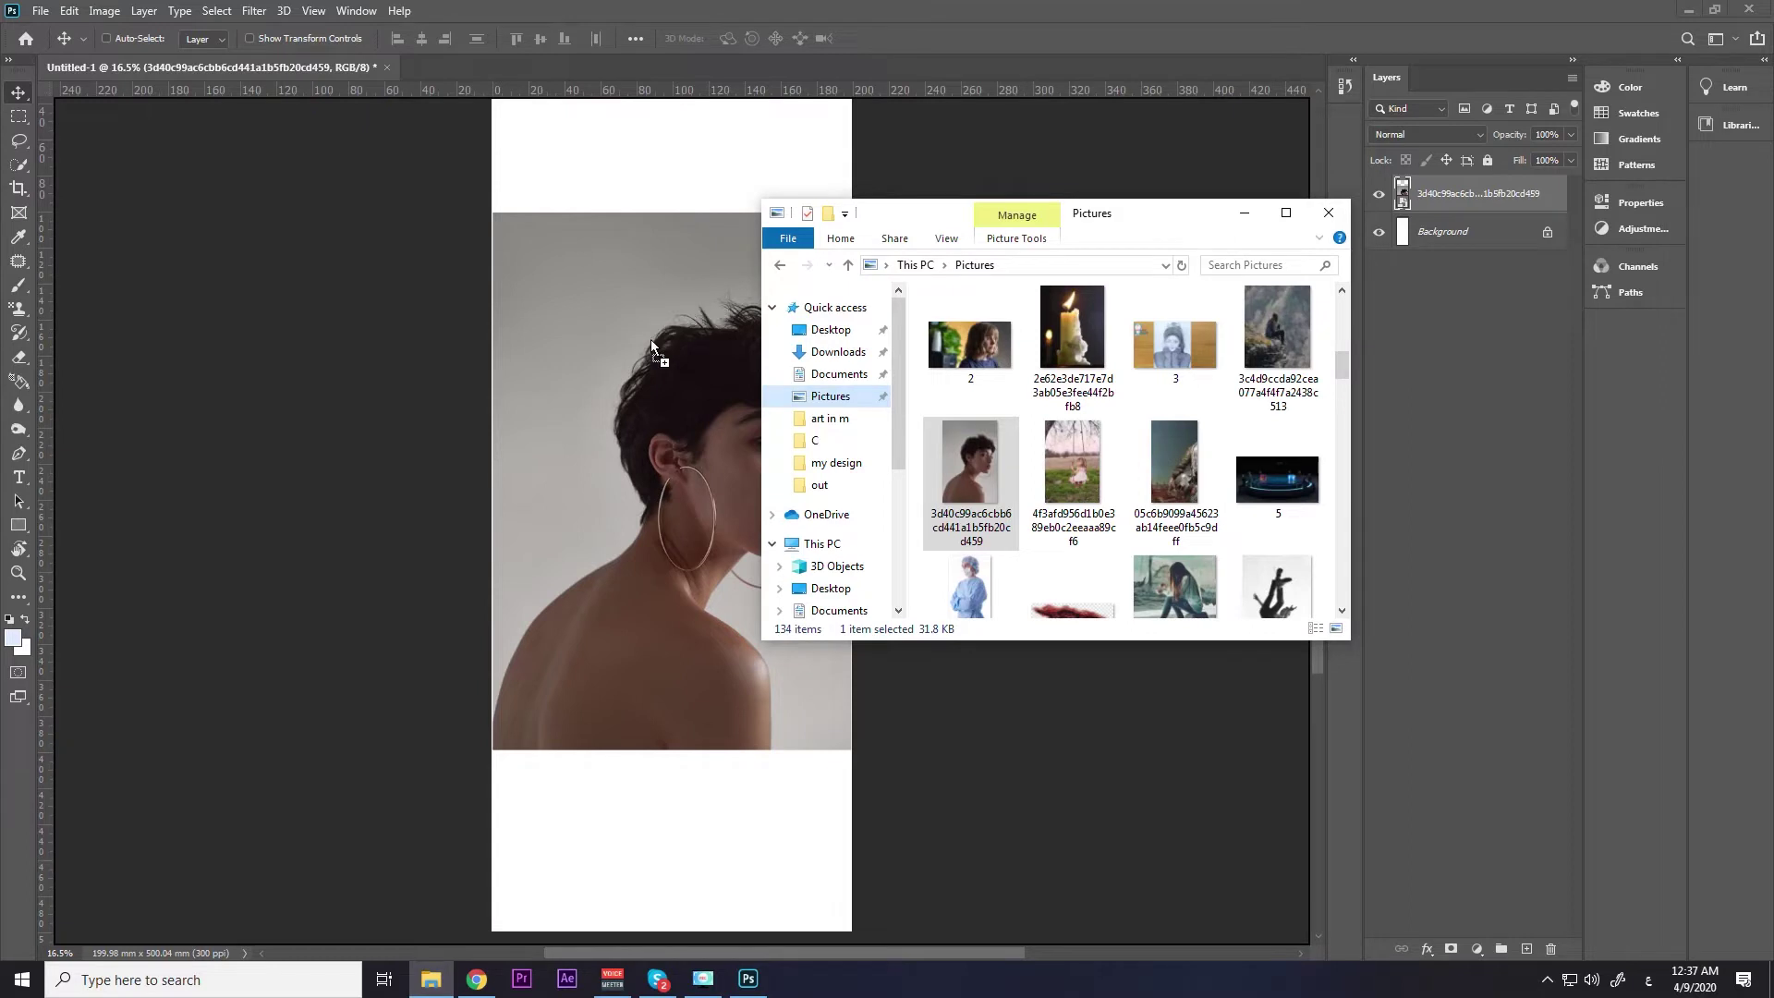
drag(593, 446, 449, 530)
drag(309, 92, 462, 65)
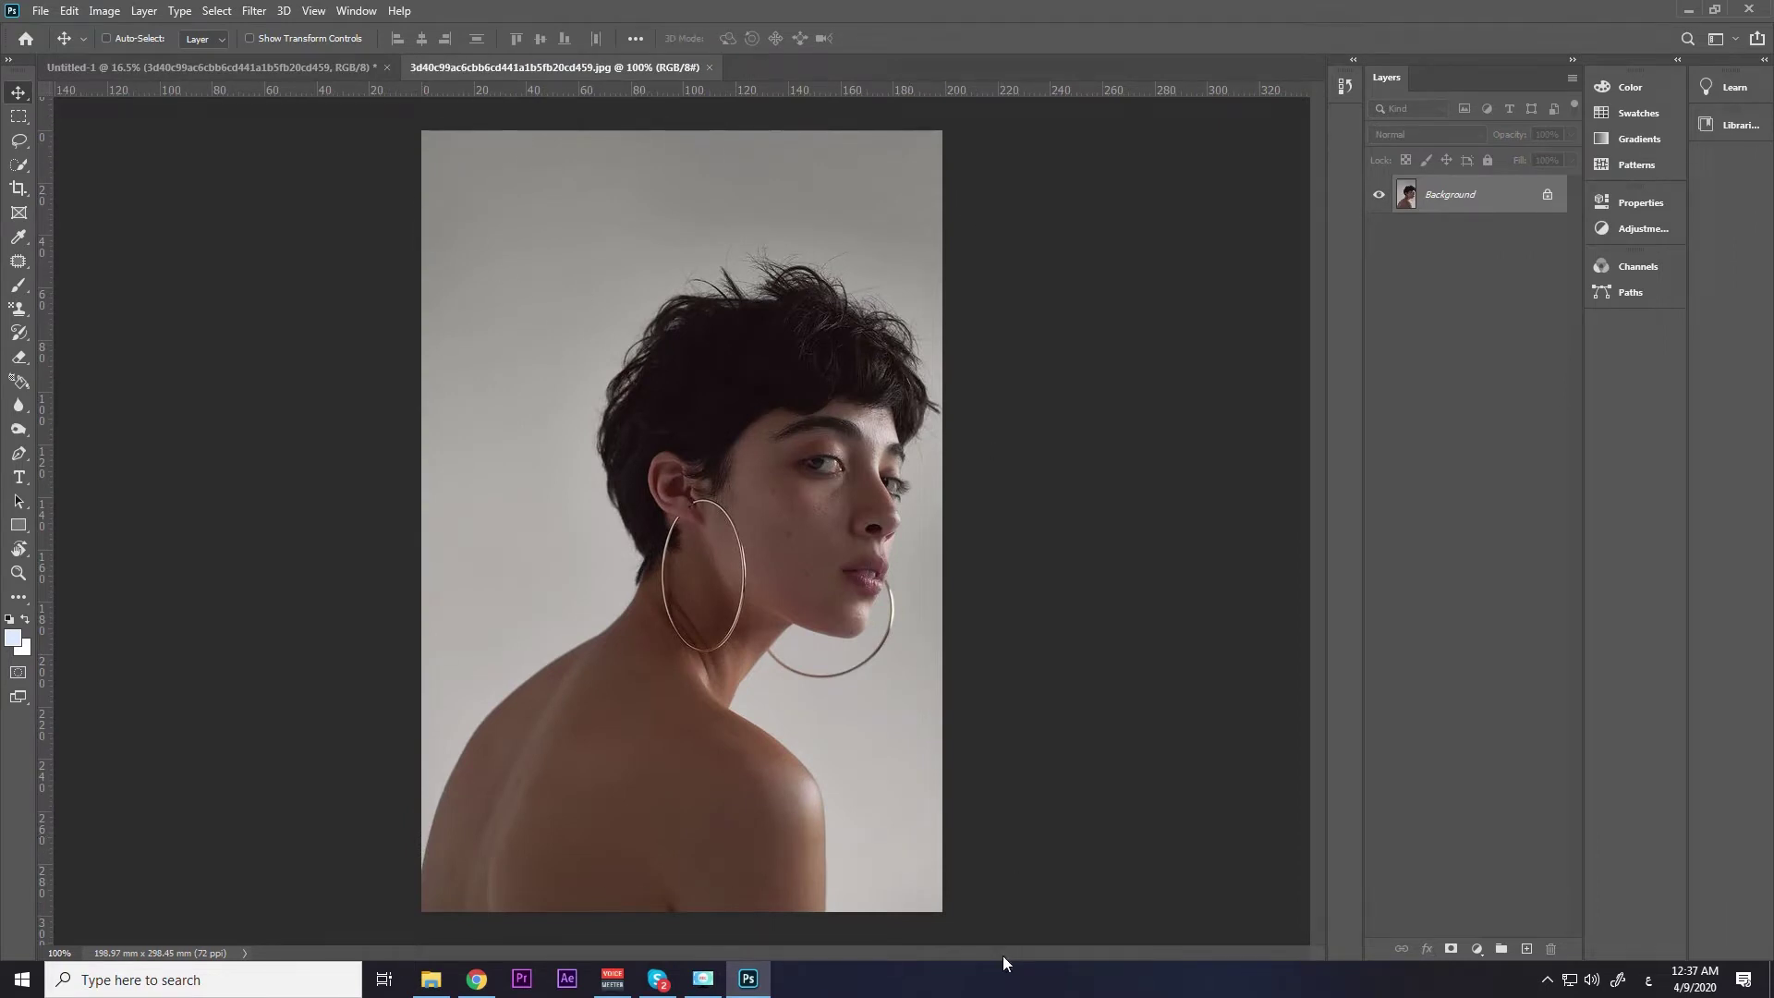
Switch between the collage and portrait document tabs, enabling Auto-Select.
drag(346, 824, 669, 172)
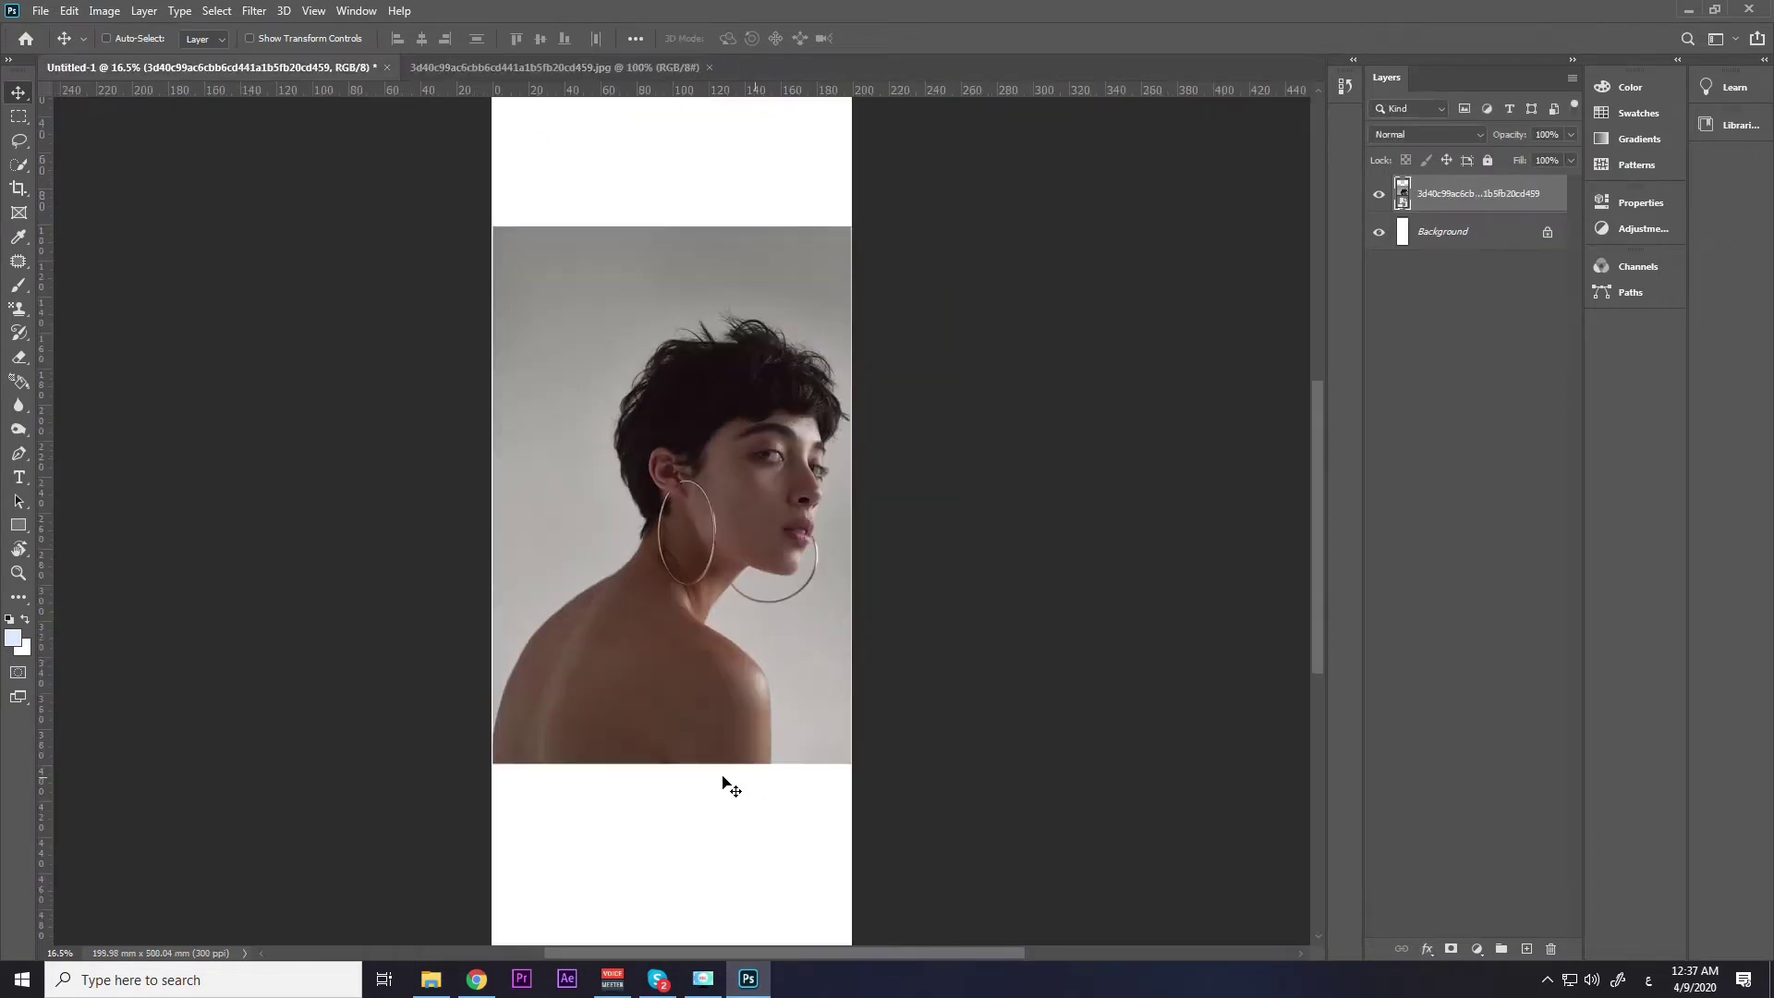
scroll(753, 627, down, 3)
scroll(699, 467, up, 3)
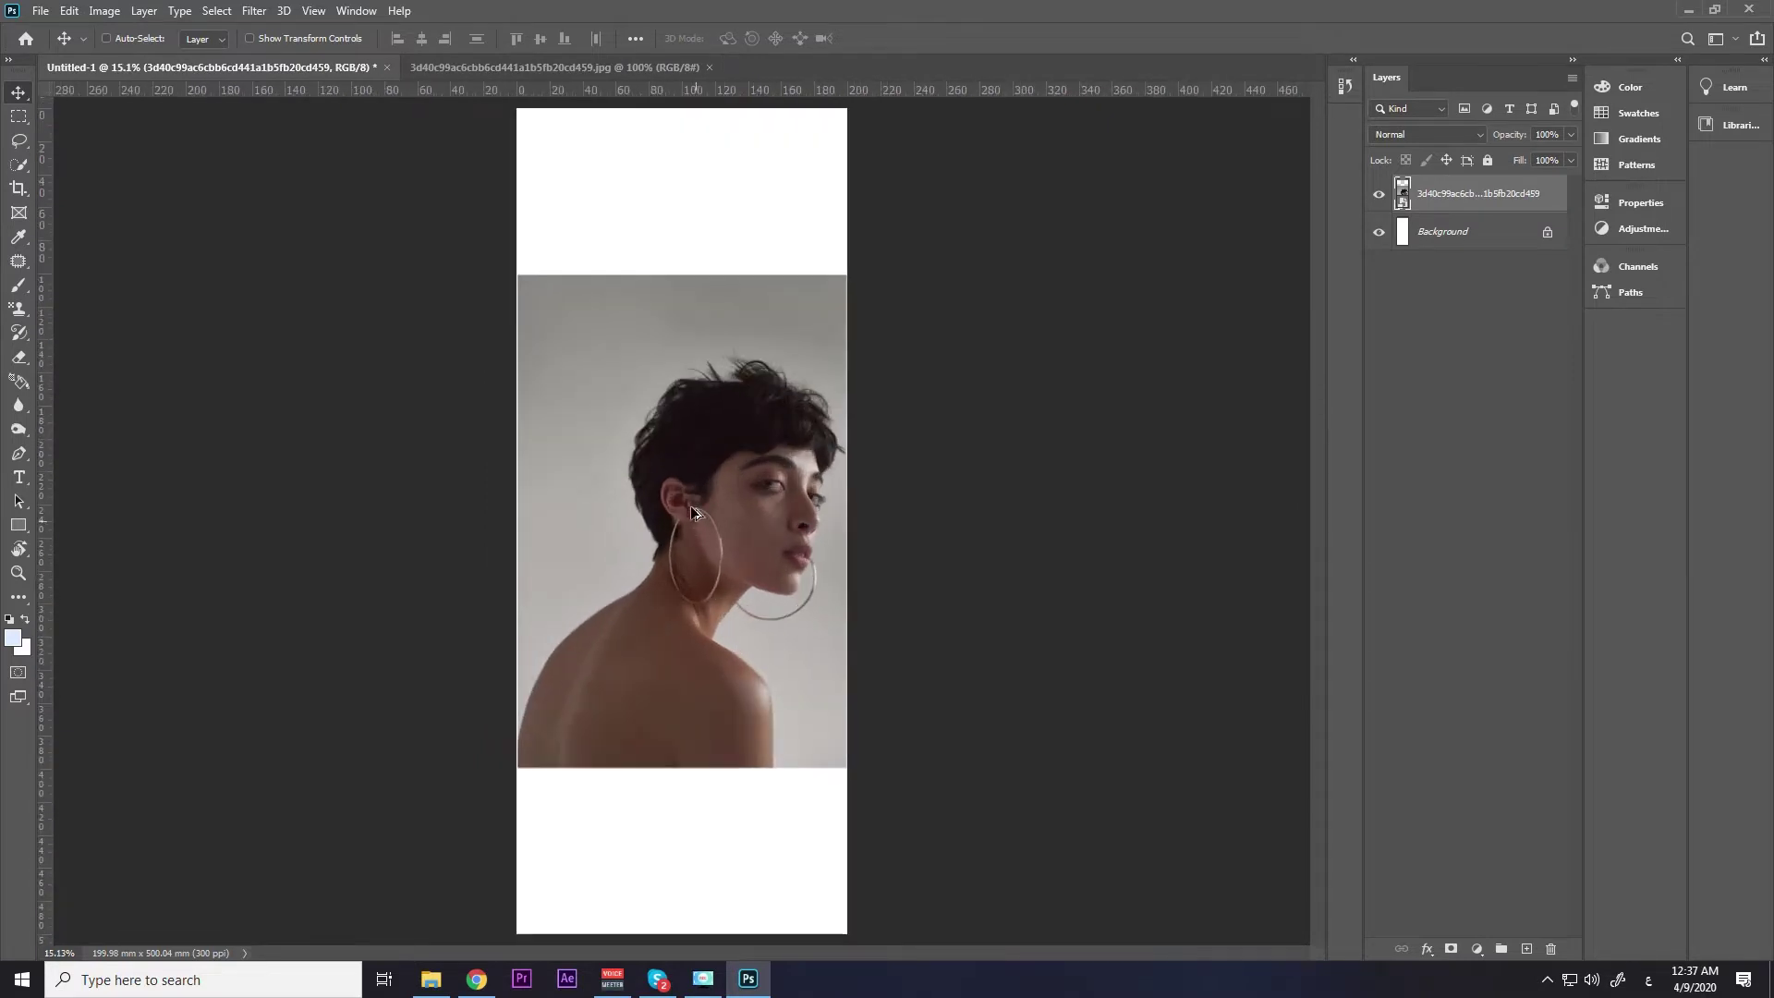
scroll(695, 511, down, 1)
key(ctrl)
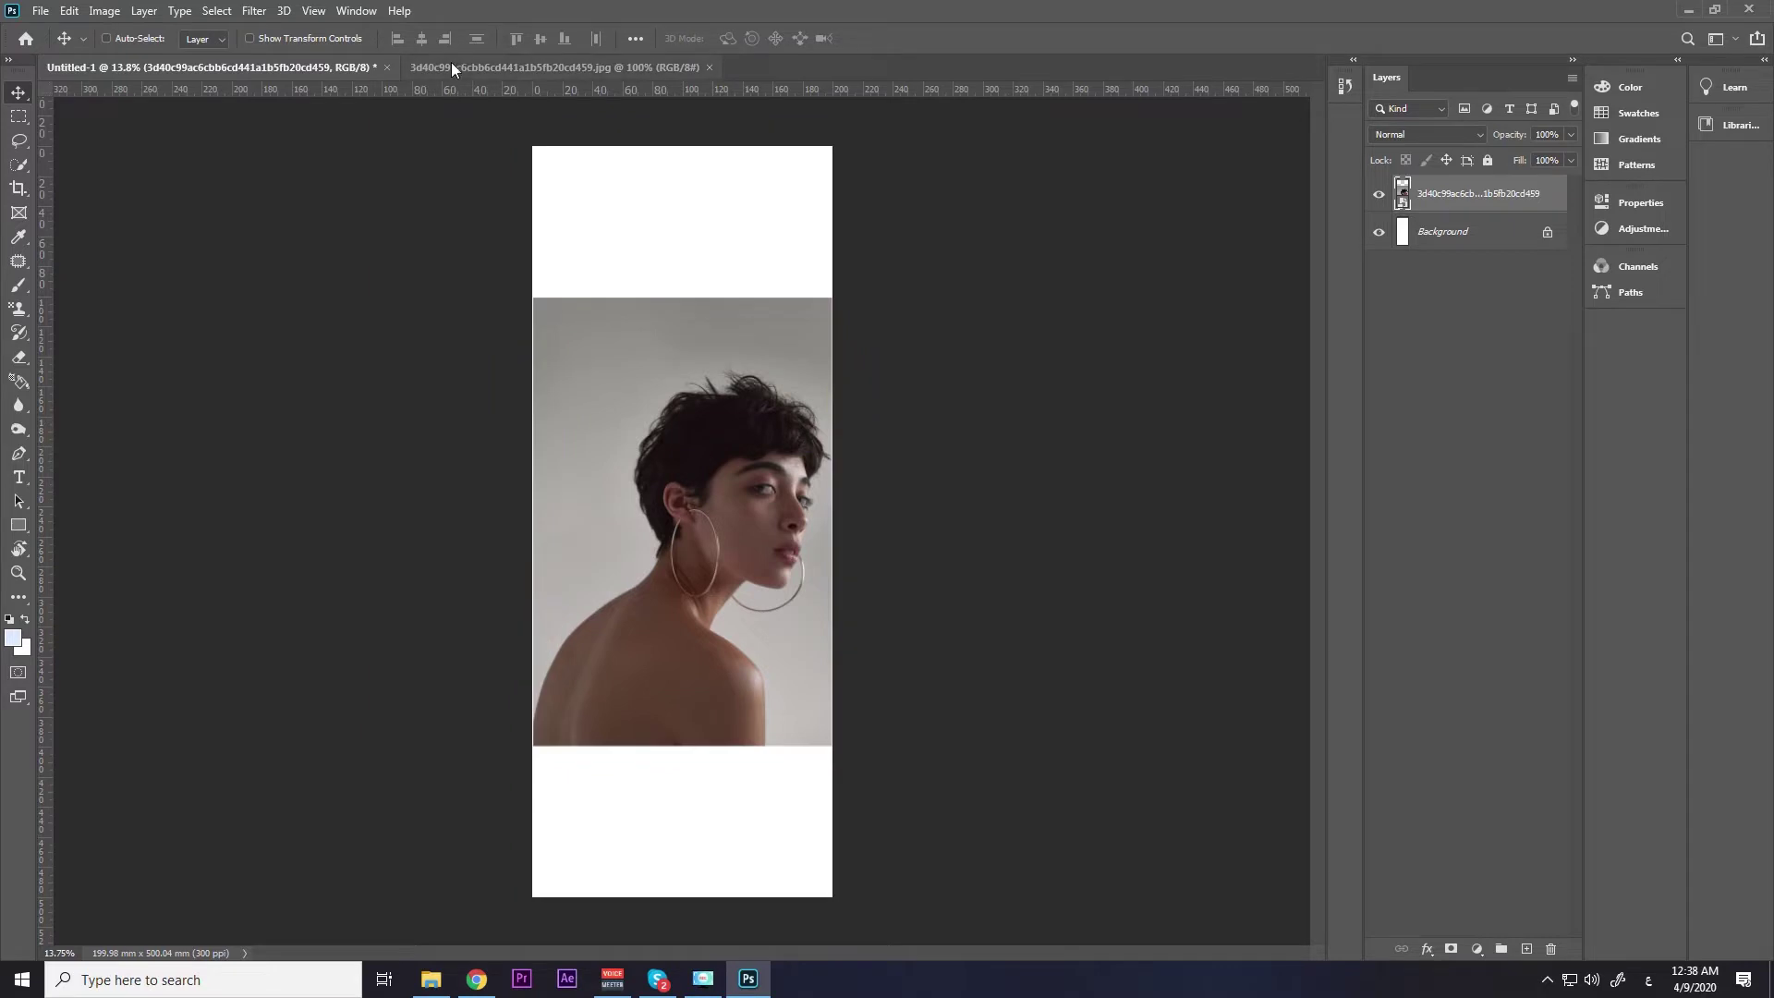
click(453, 64)
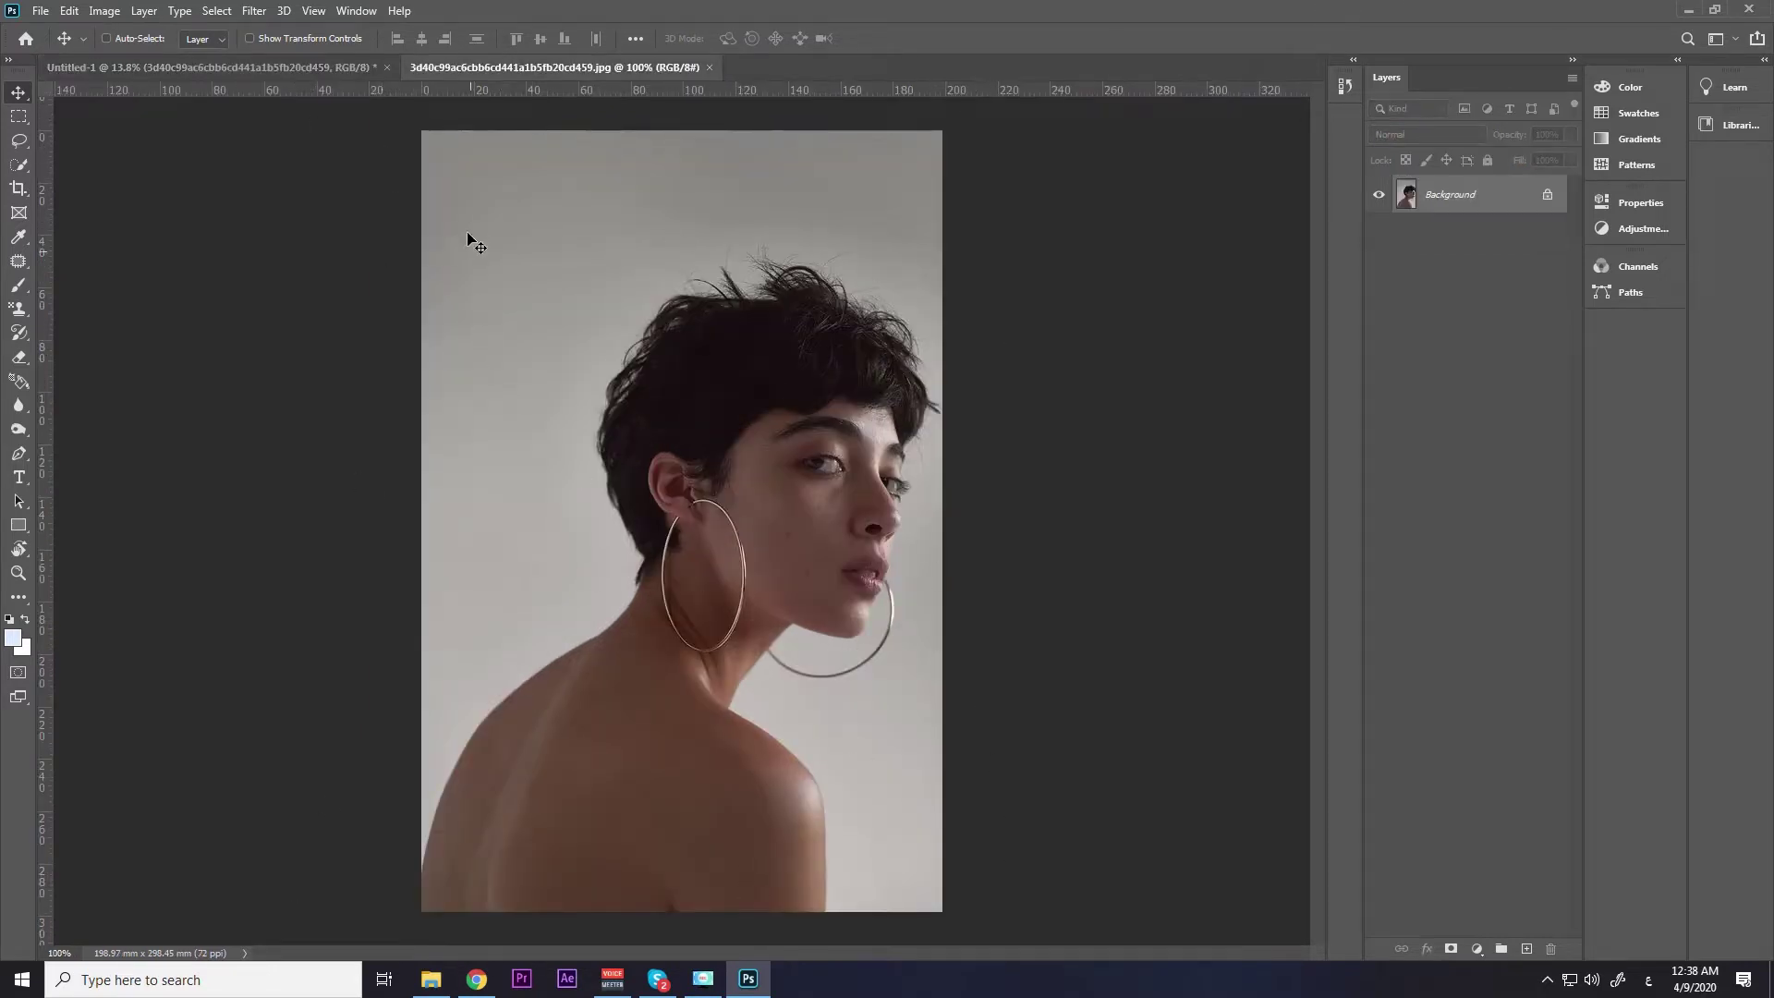
scroll(438, 413, up, 2)
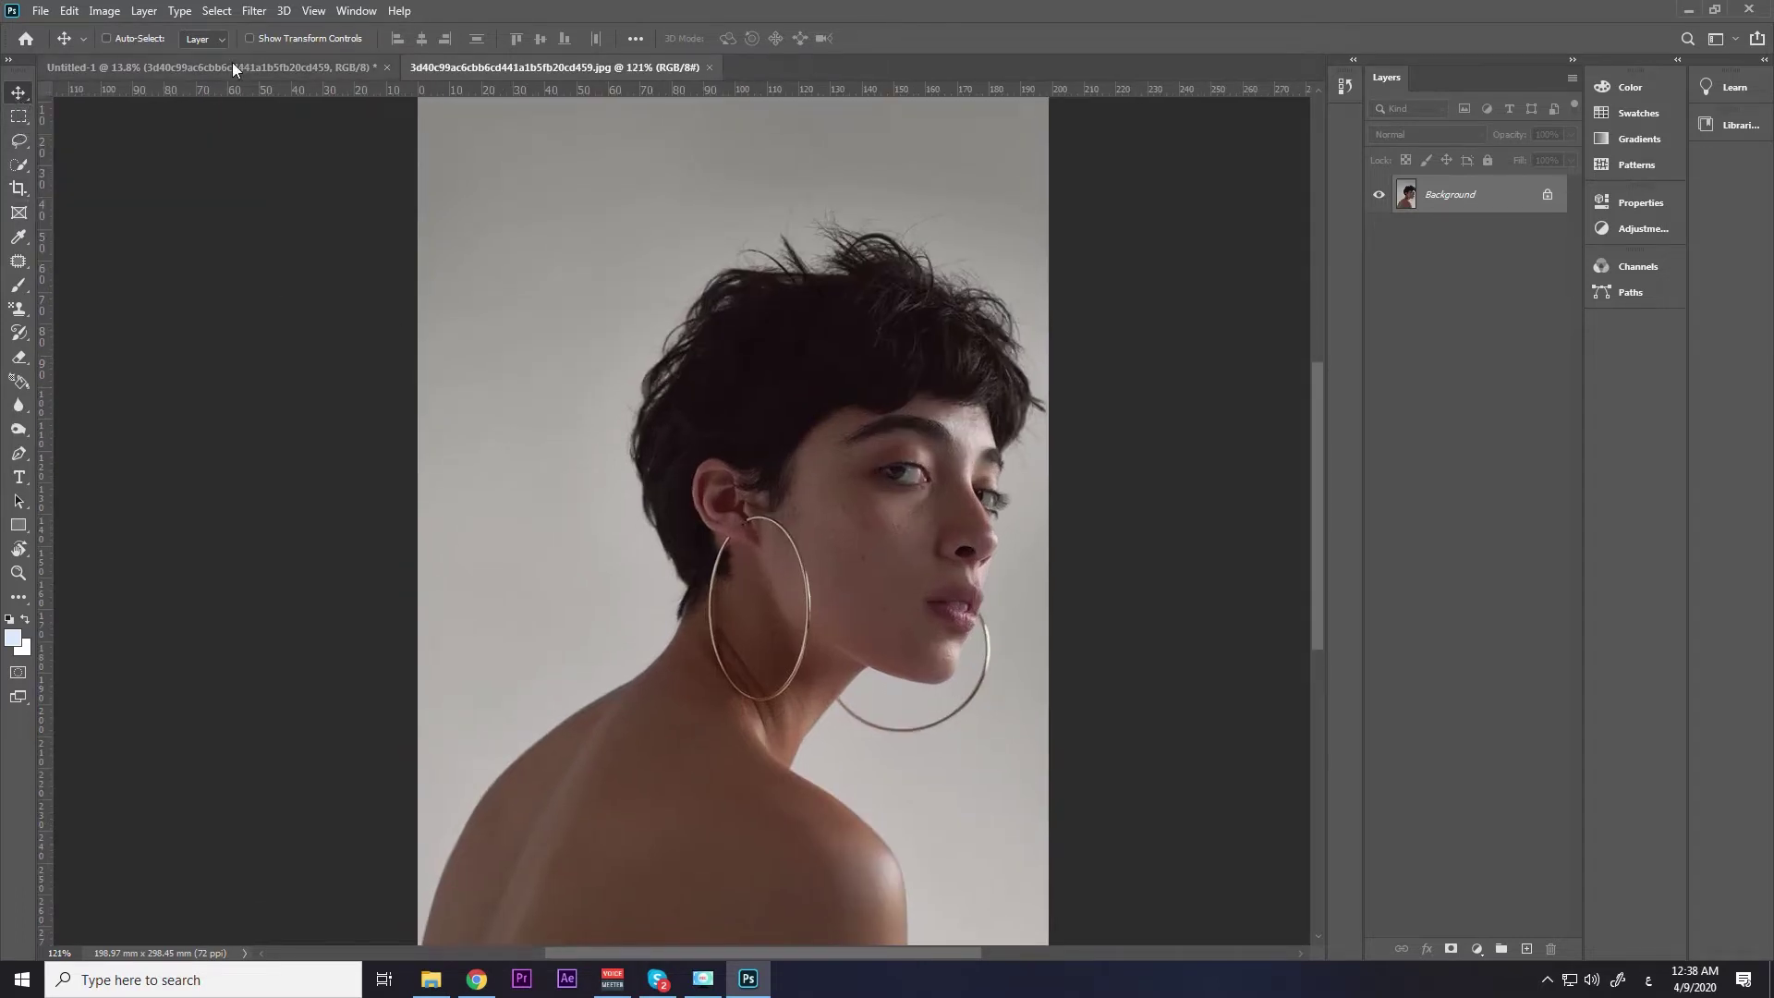
drag(231, 63, 732, 329)
Move the portrait layer up, then back down to sit mid-canvas.
scroll(685, 474, up, 2)
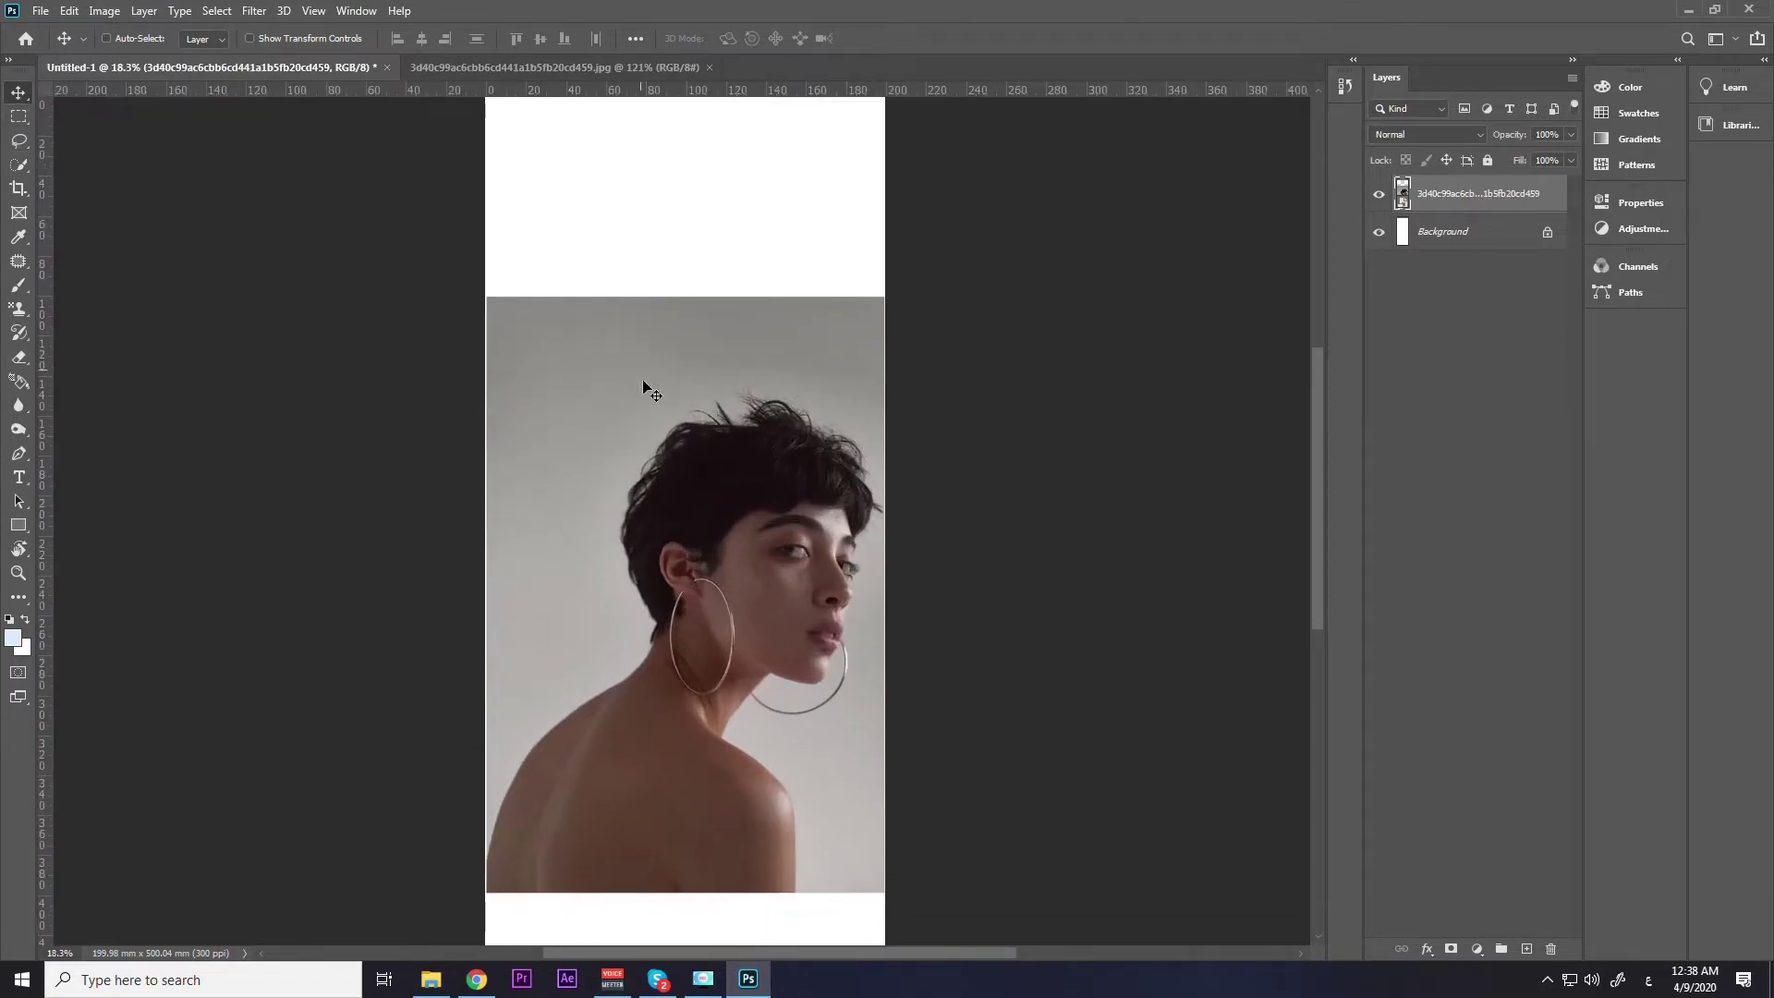
scroll(682, 370, down, 2)
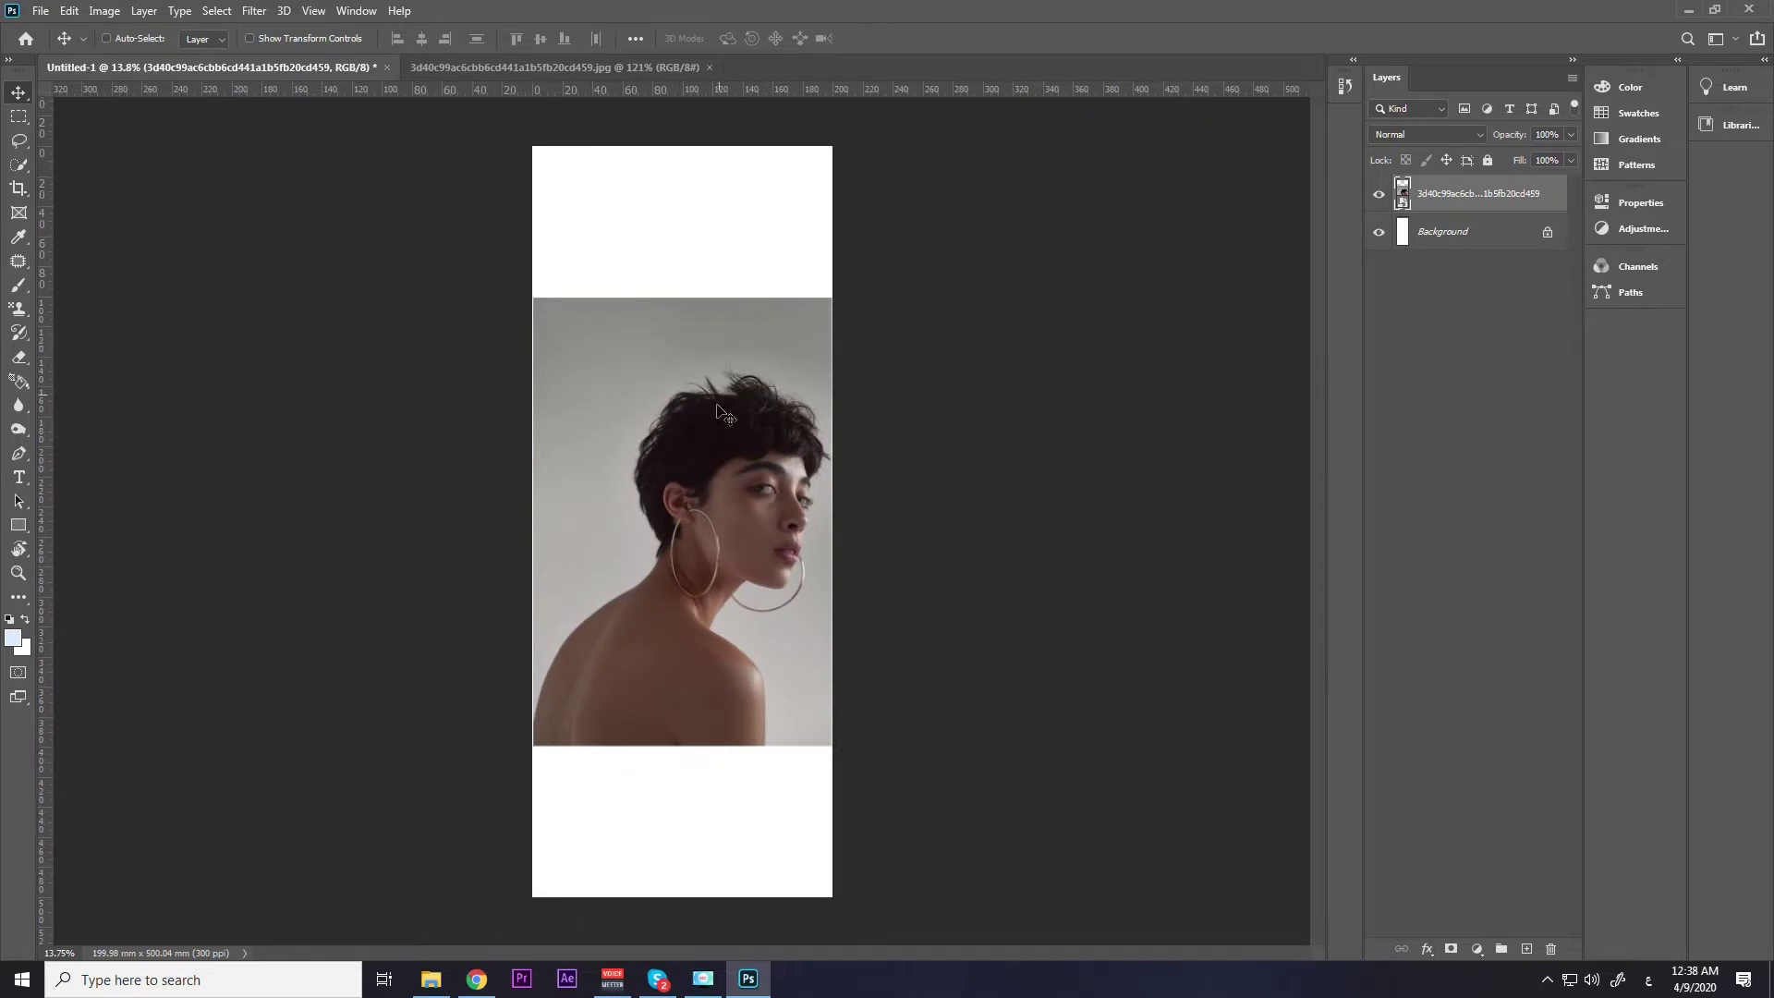
mouse_move(719, 396)
mouse_down()
mouse_move(703, 229)
mouse_move(664, 331)
mouse_move(718, 340)
mouse_up()
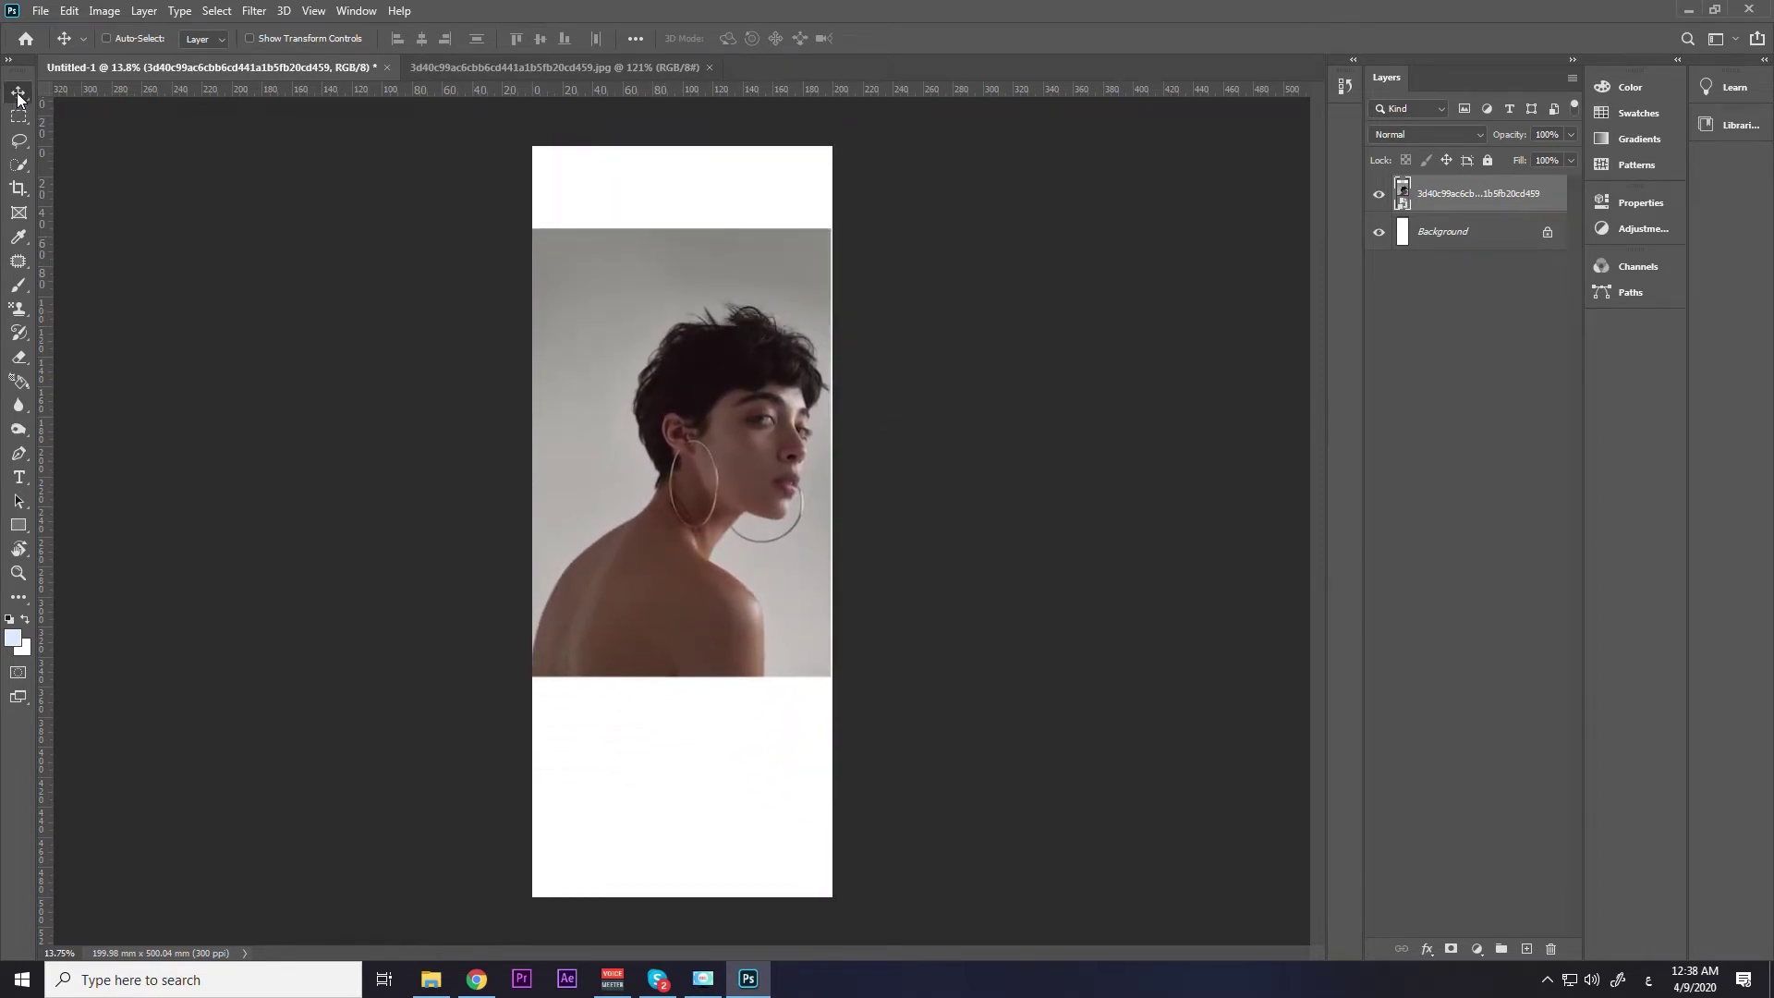
drag(553, 319, 553, 389)
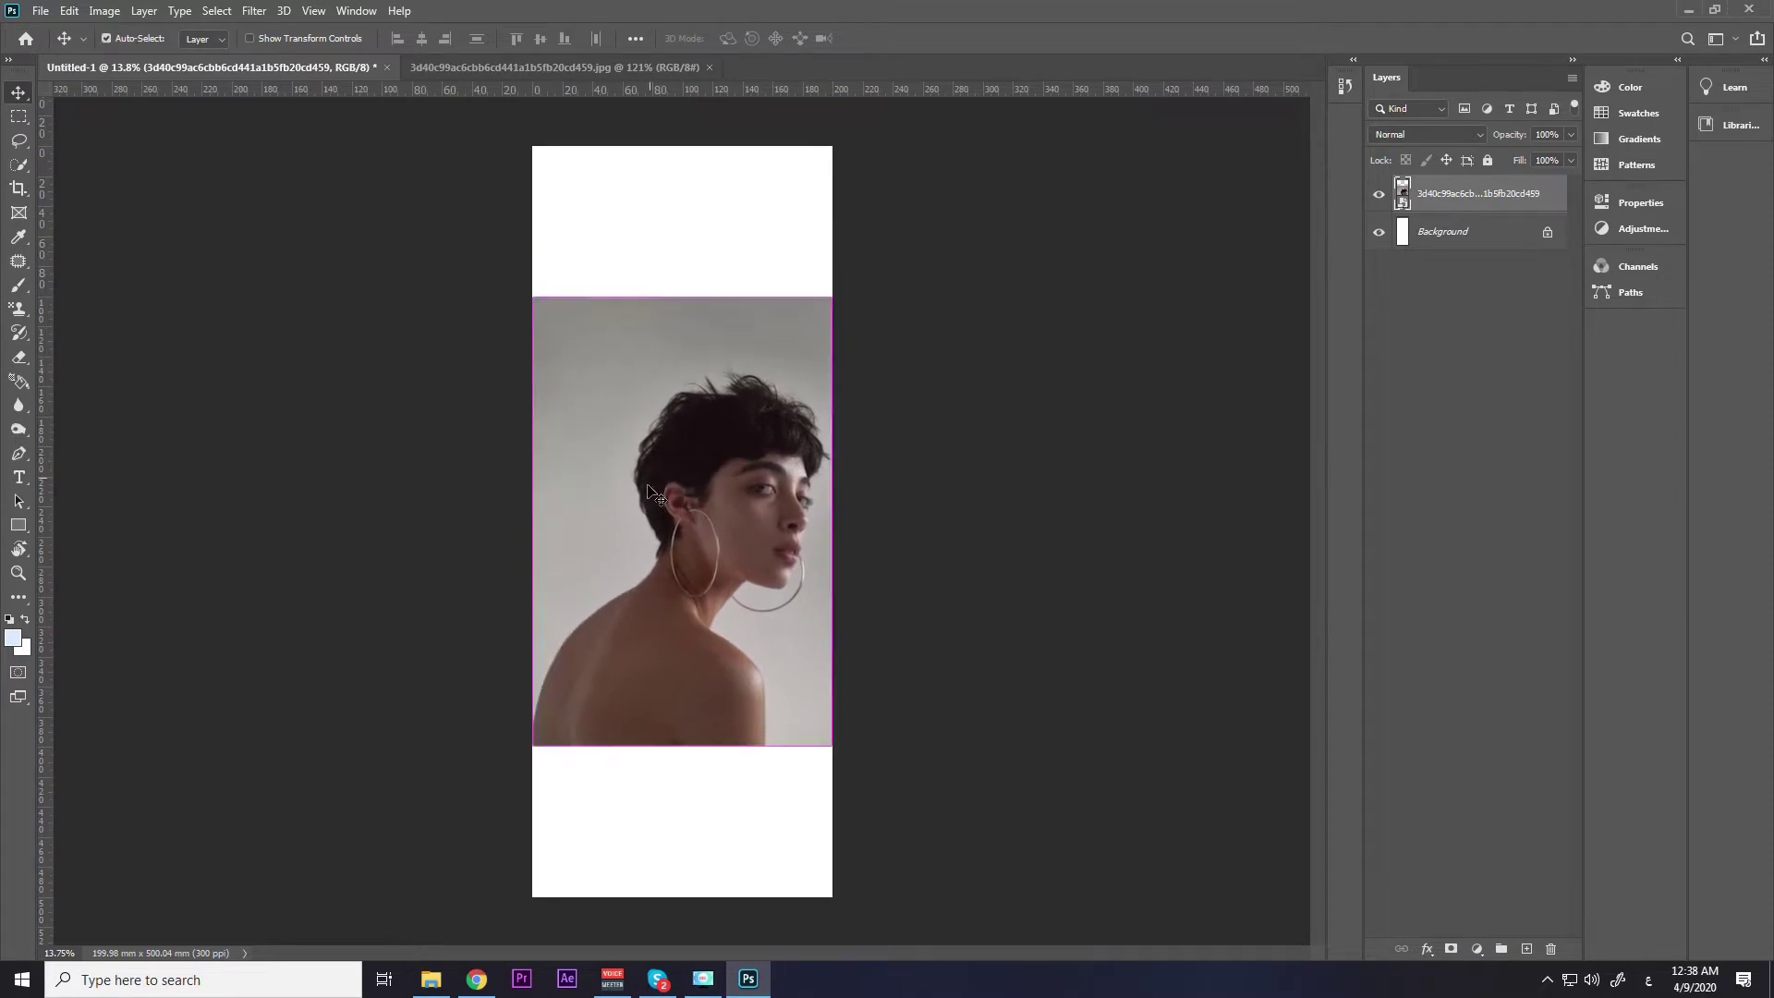
click(431, 980)
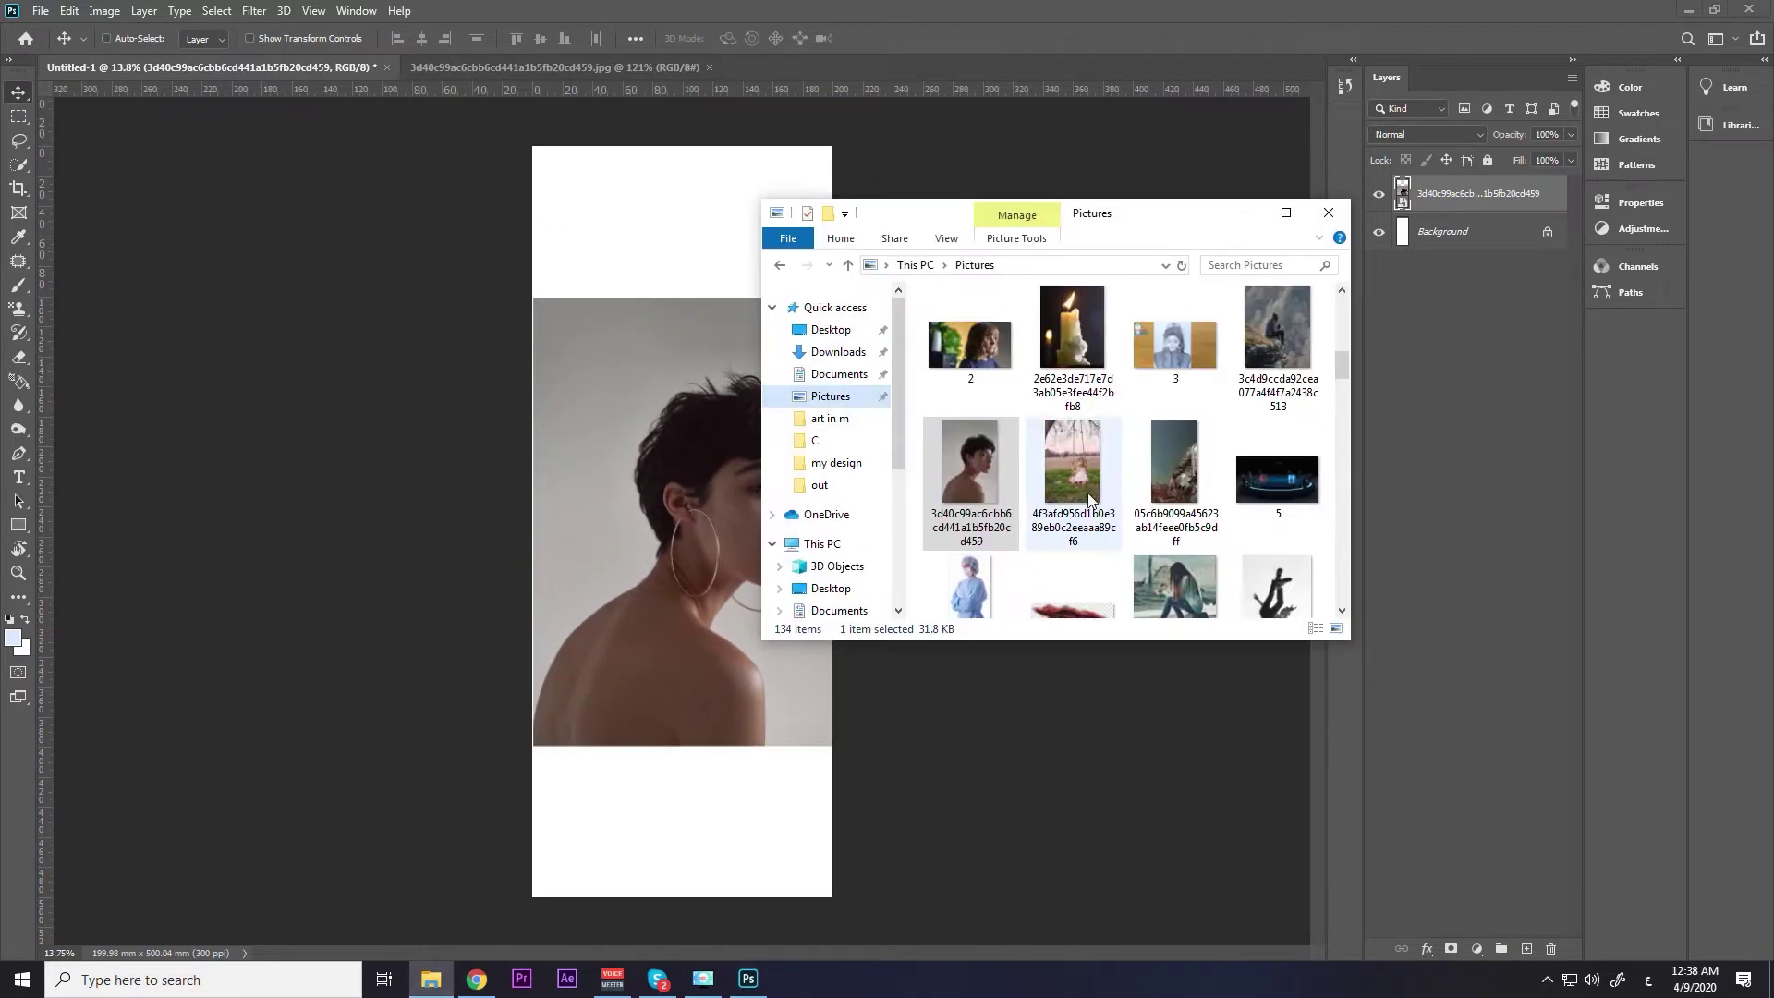
Place the girl-on-swing and soldier photos, shifting the soldier up-right, then select the swing layer.
drag(1072, 480, 707, 382)
click(883, 39)
click(430, 980)
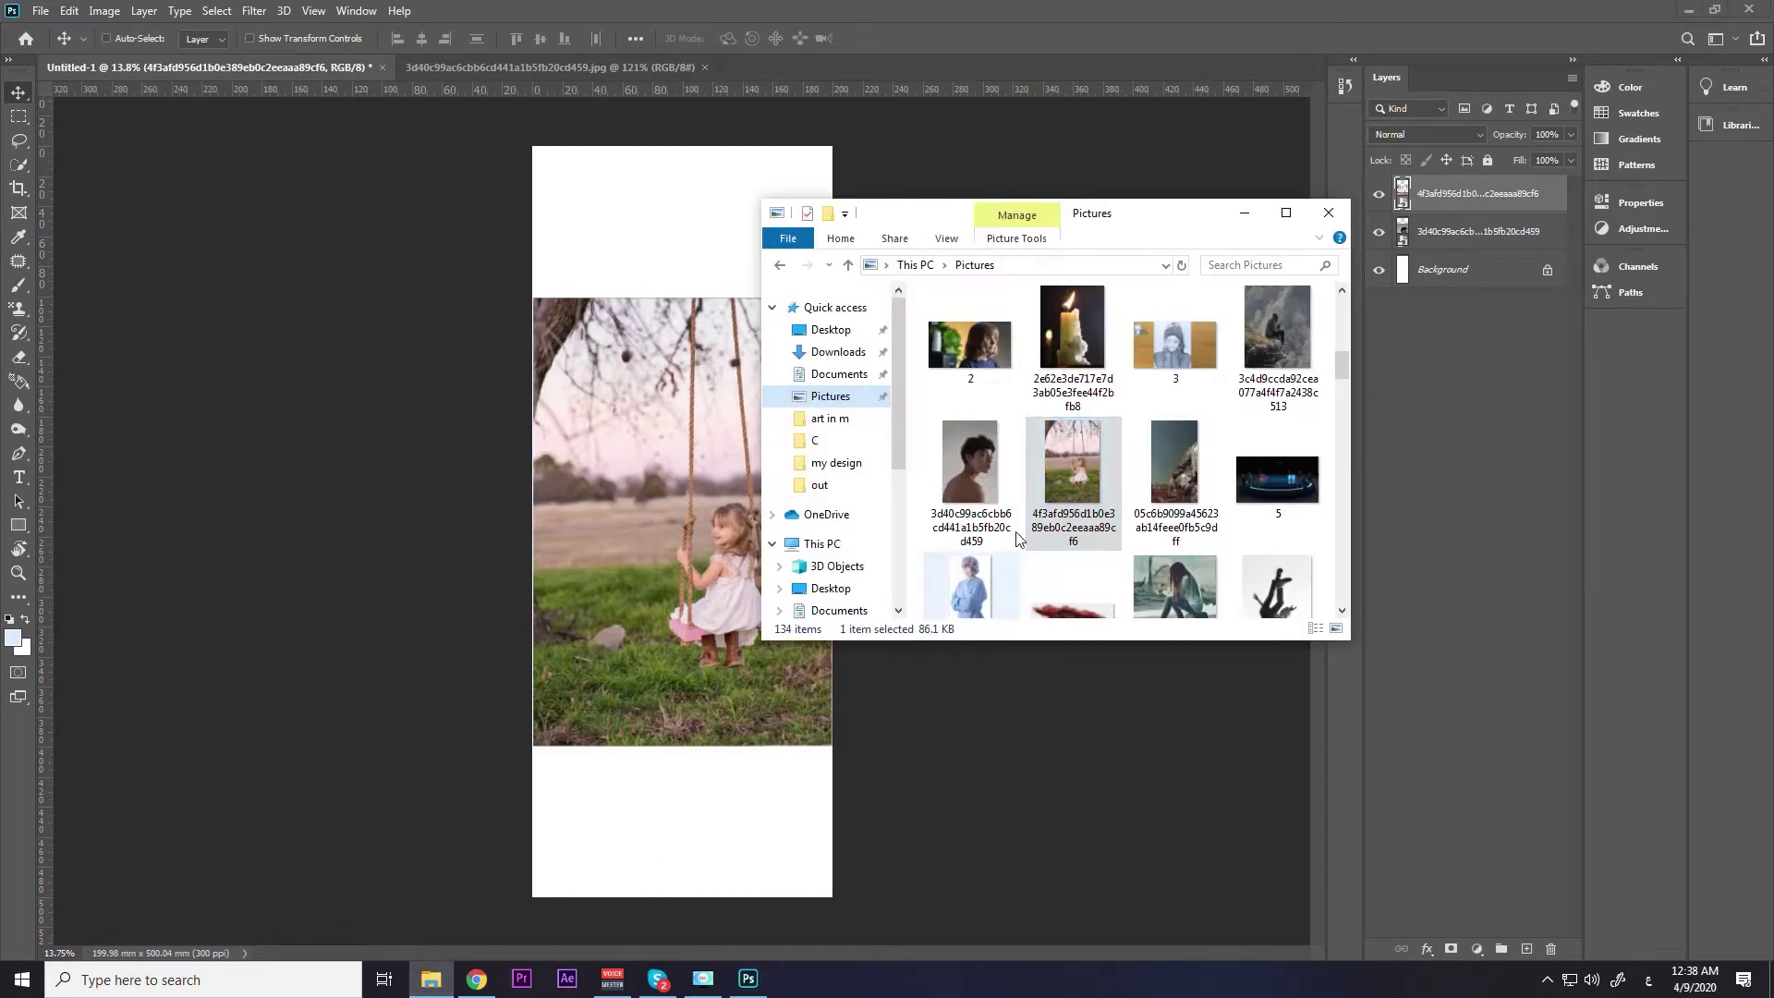
drag(1175, 467, 740, 374)
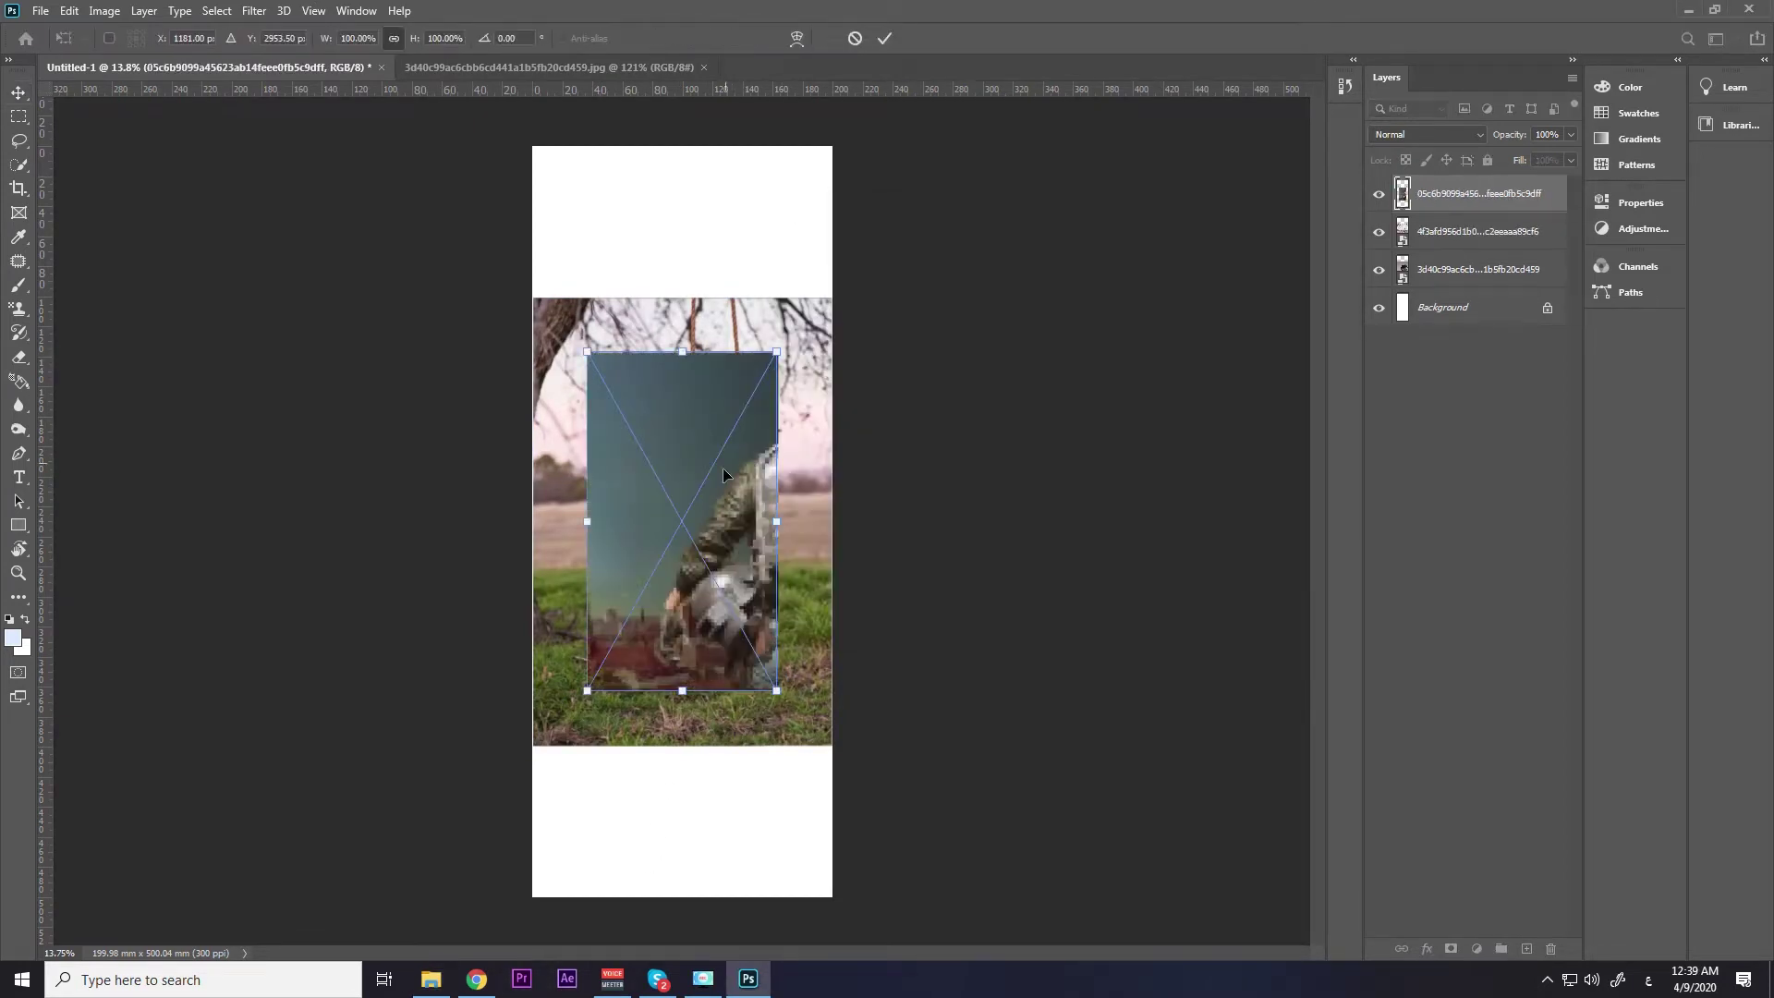
click(881, 39)
drag(748, 457, 808, 283)
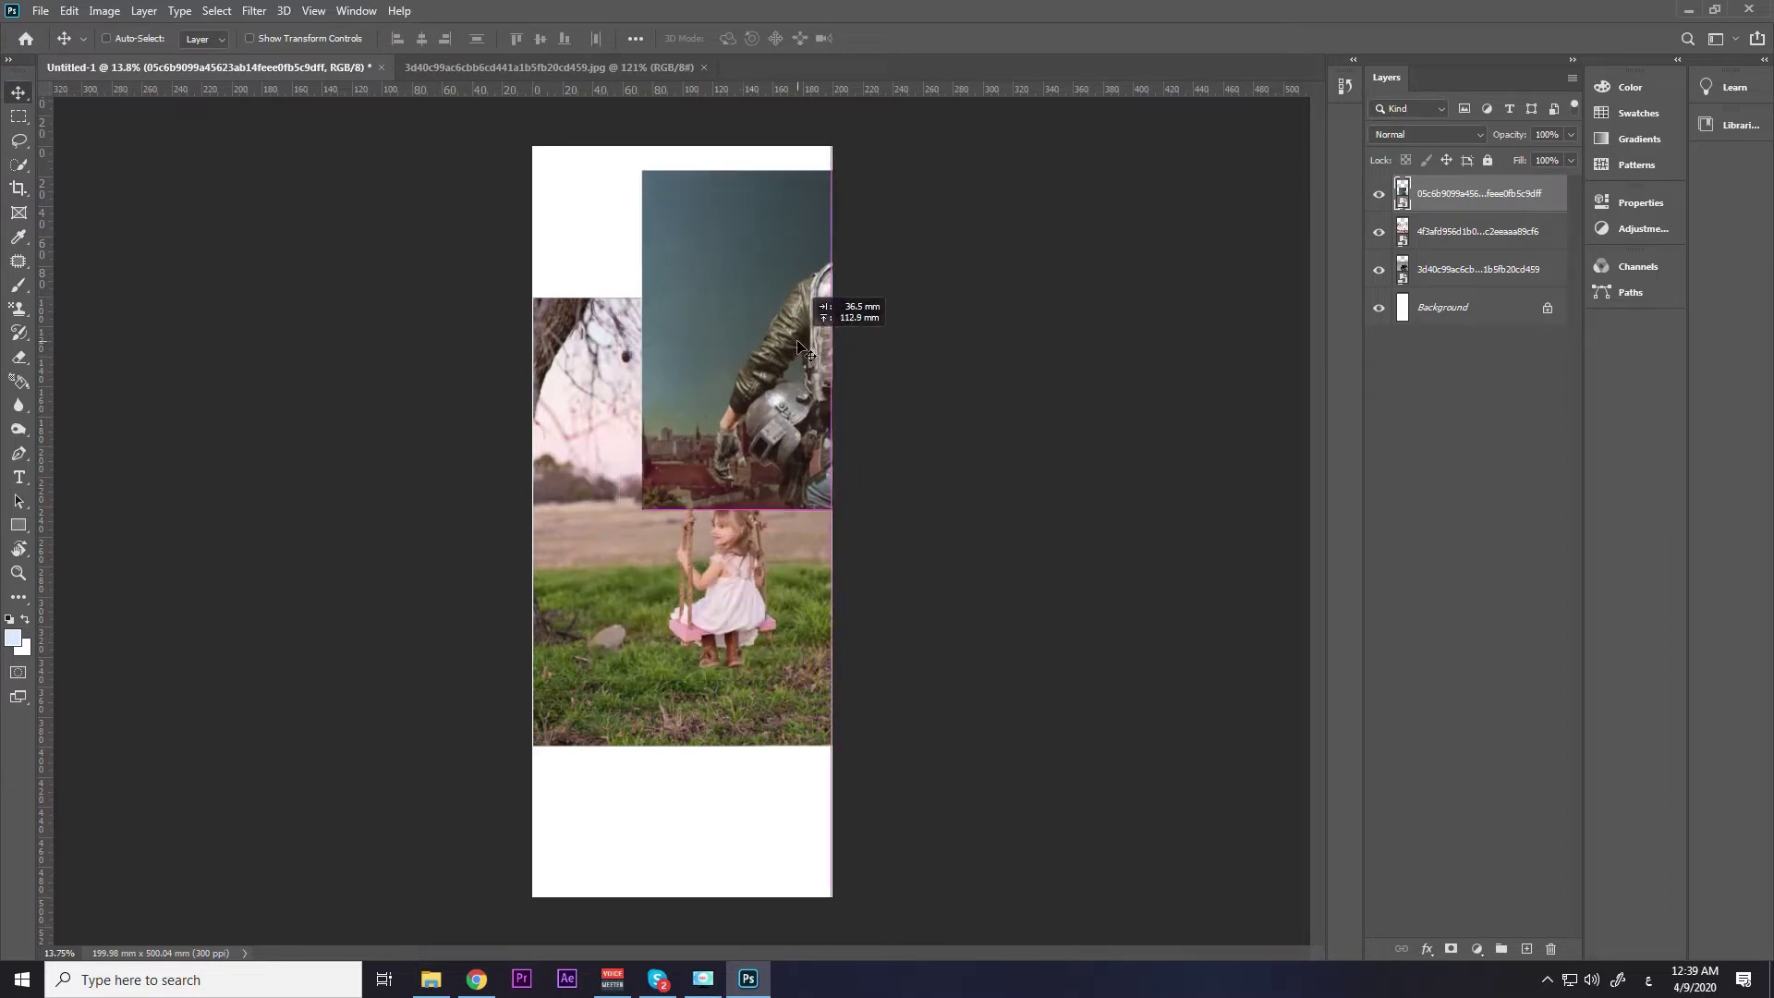
mouse_move(646, 684)
mouse_down()
mouse_move(641, 654)
mouse_move(623, 788)
mouse_up()
click(1430, 235)
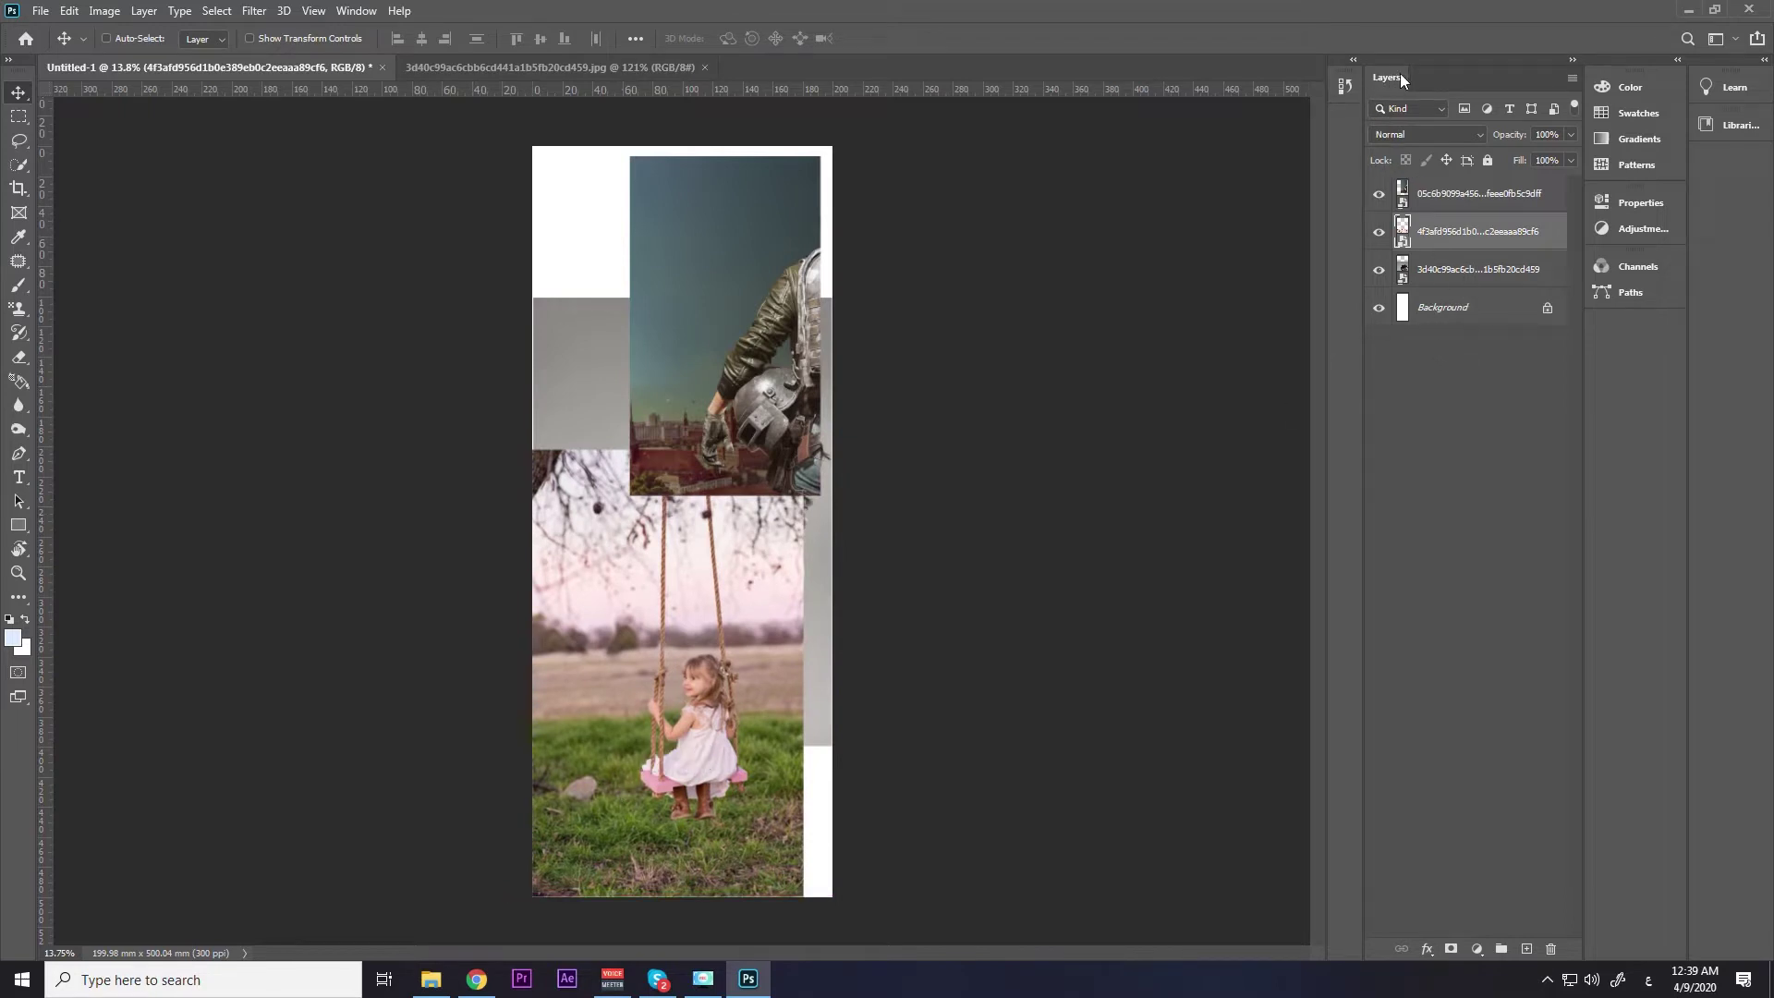
Dismiss the no-layer-selected error and select the portrait layer.
click(1462, 401)
click(758, 445)
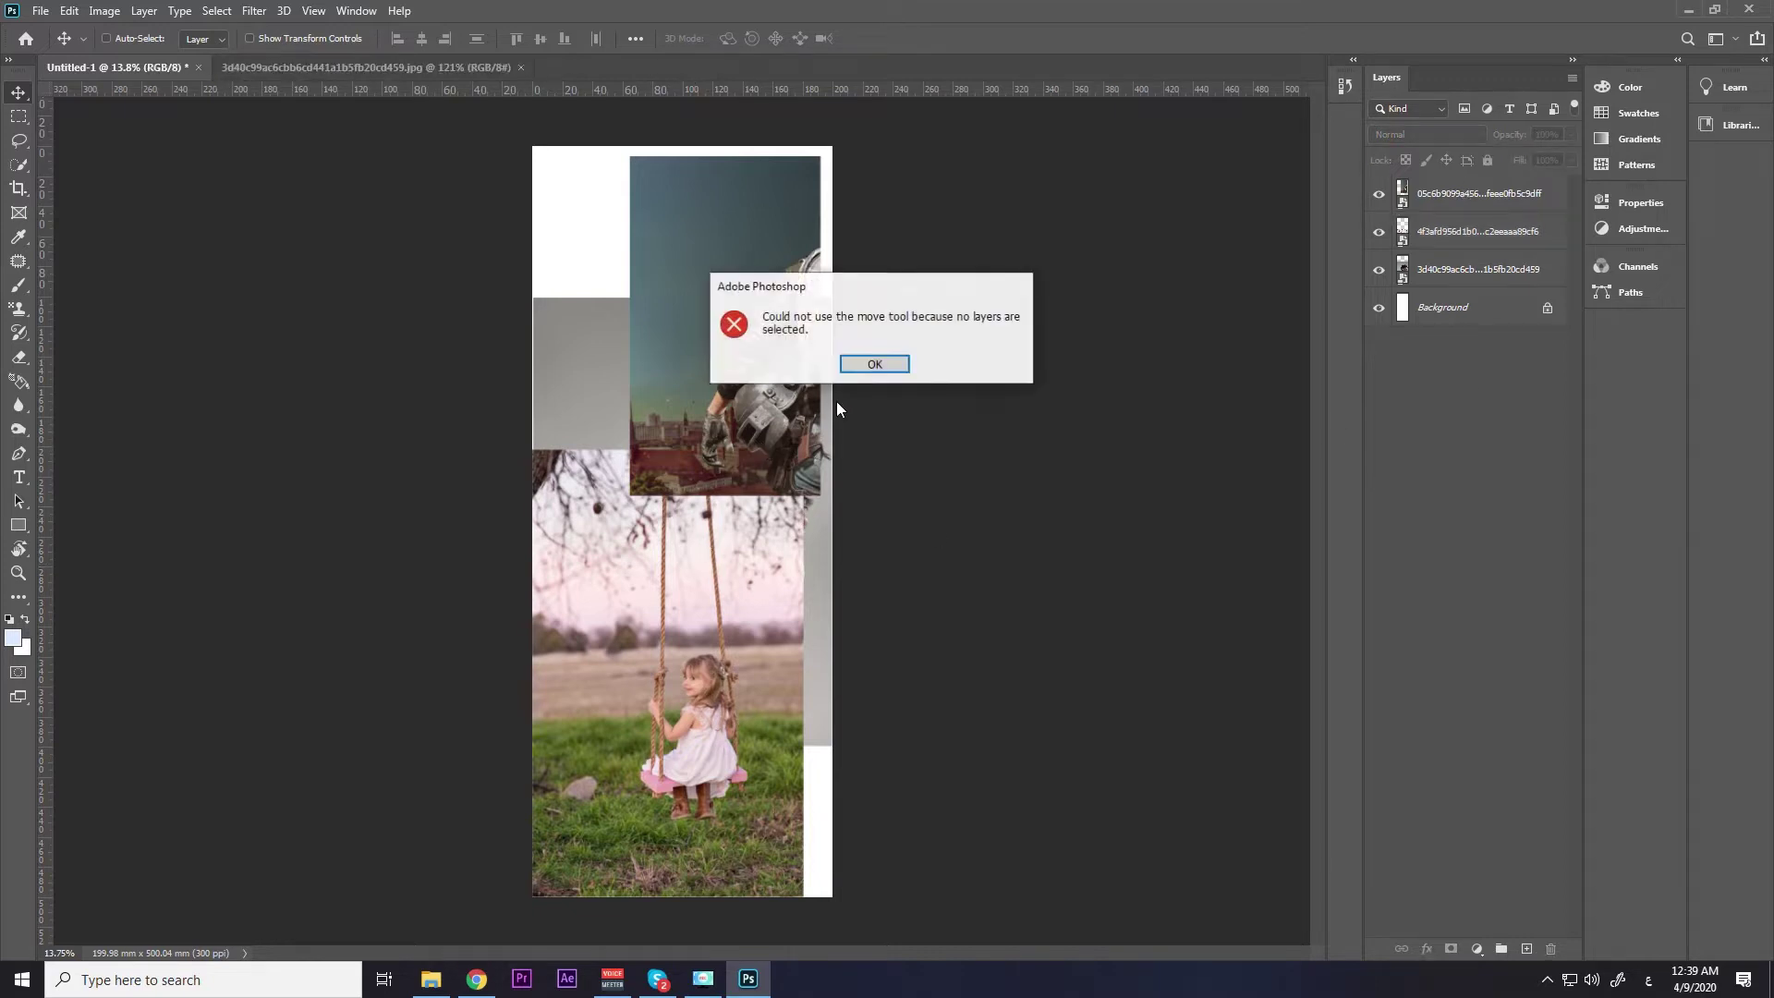
click(876, 363)
click(1428, 199)
click(1435, 237)
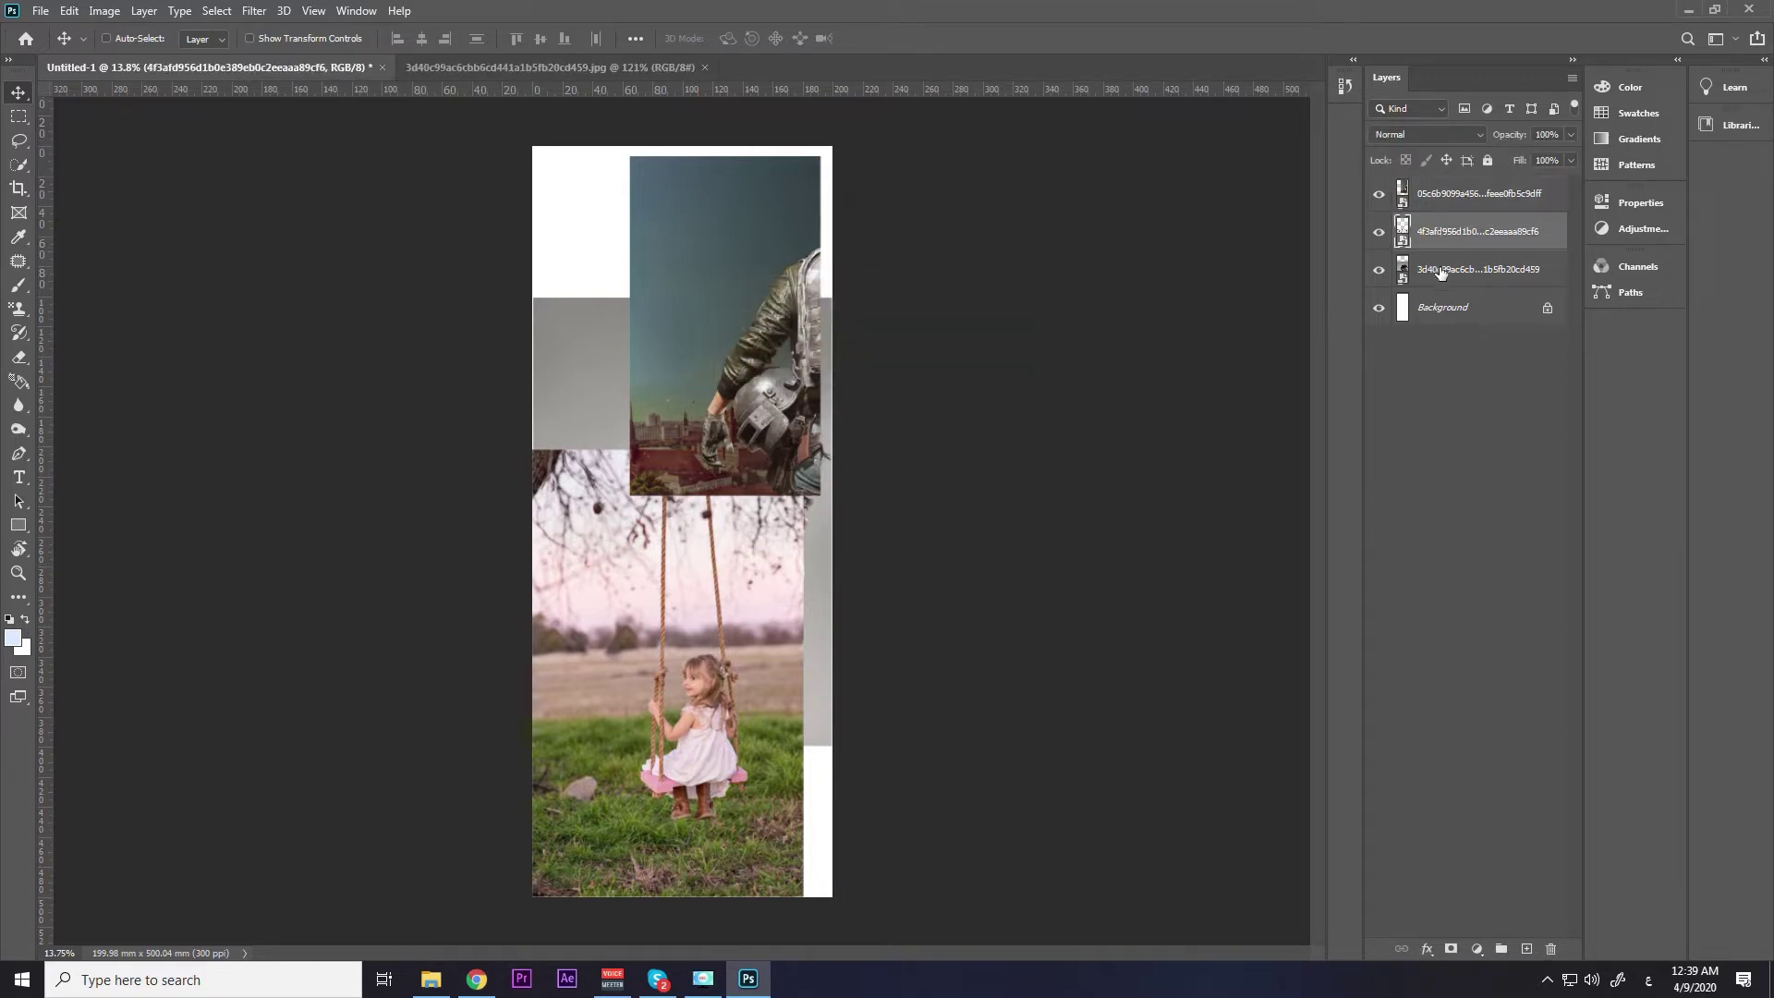
click(1440, 275)
Move the soldier photo to the collage's top-left, toggling layer visibility to check.
click(1379, 271)
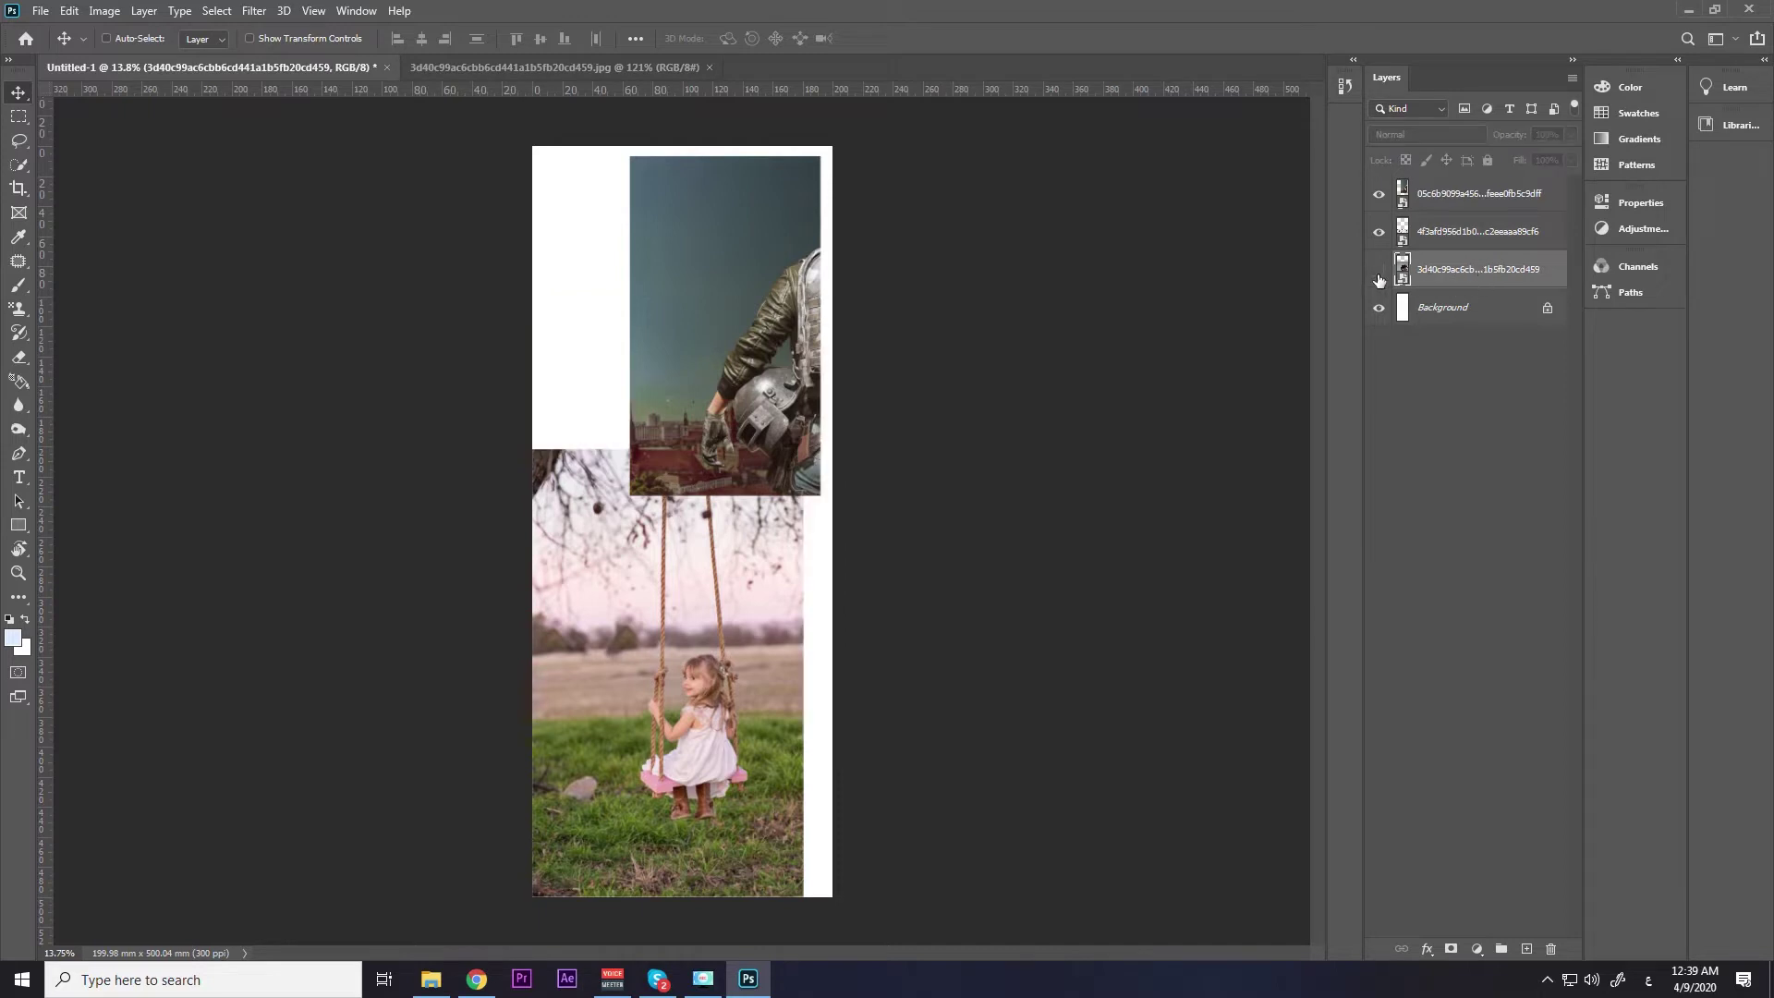
click(1379, 194)
click(1379, 194)
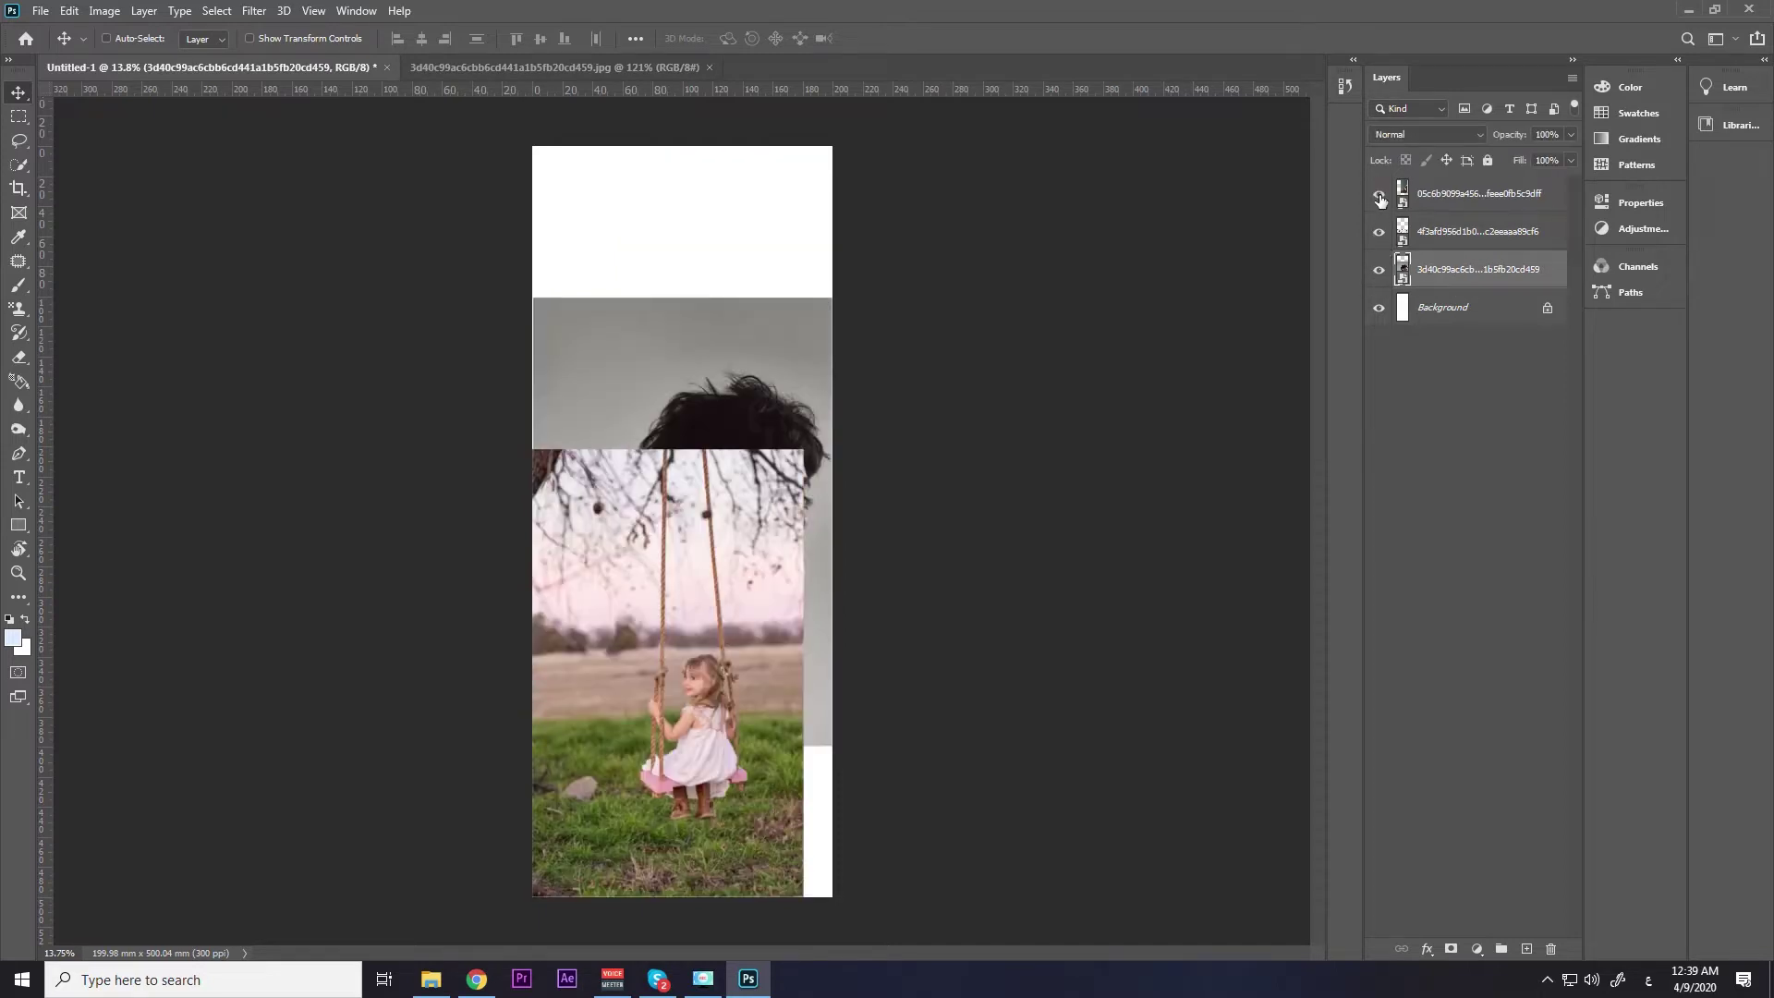
click(1407, 197)
mouse_move(734, 328)
mouse_down()
mouse_move(717, 346)
mouse_move(652, 301)
mouse_up()
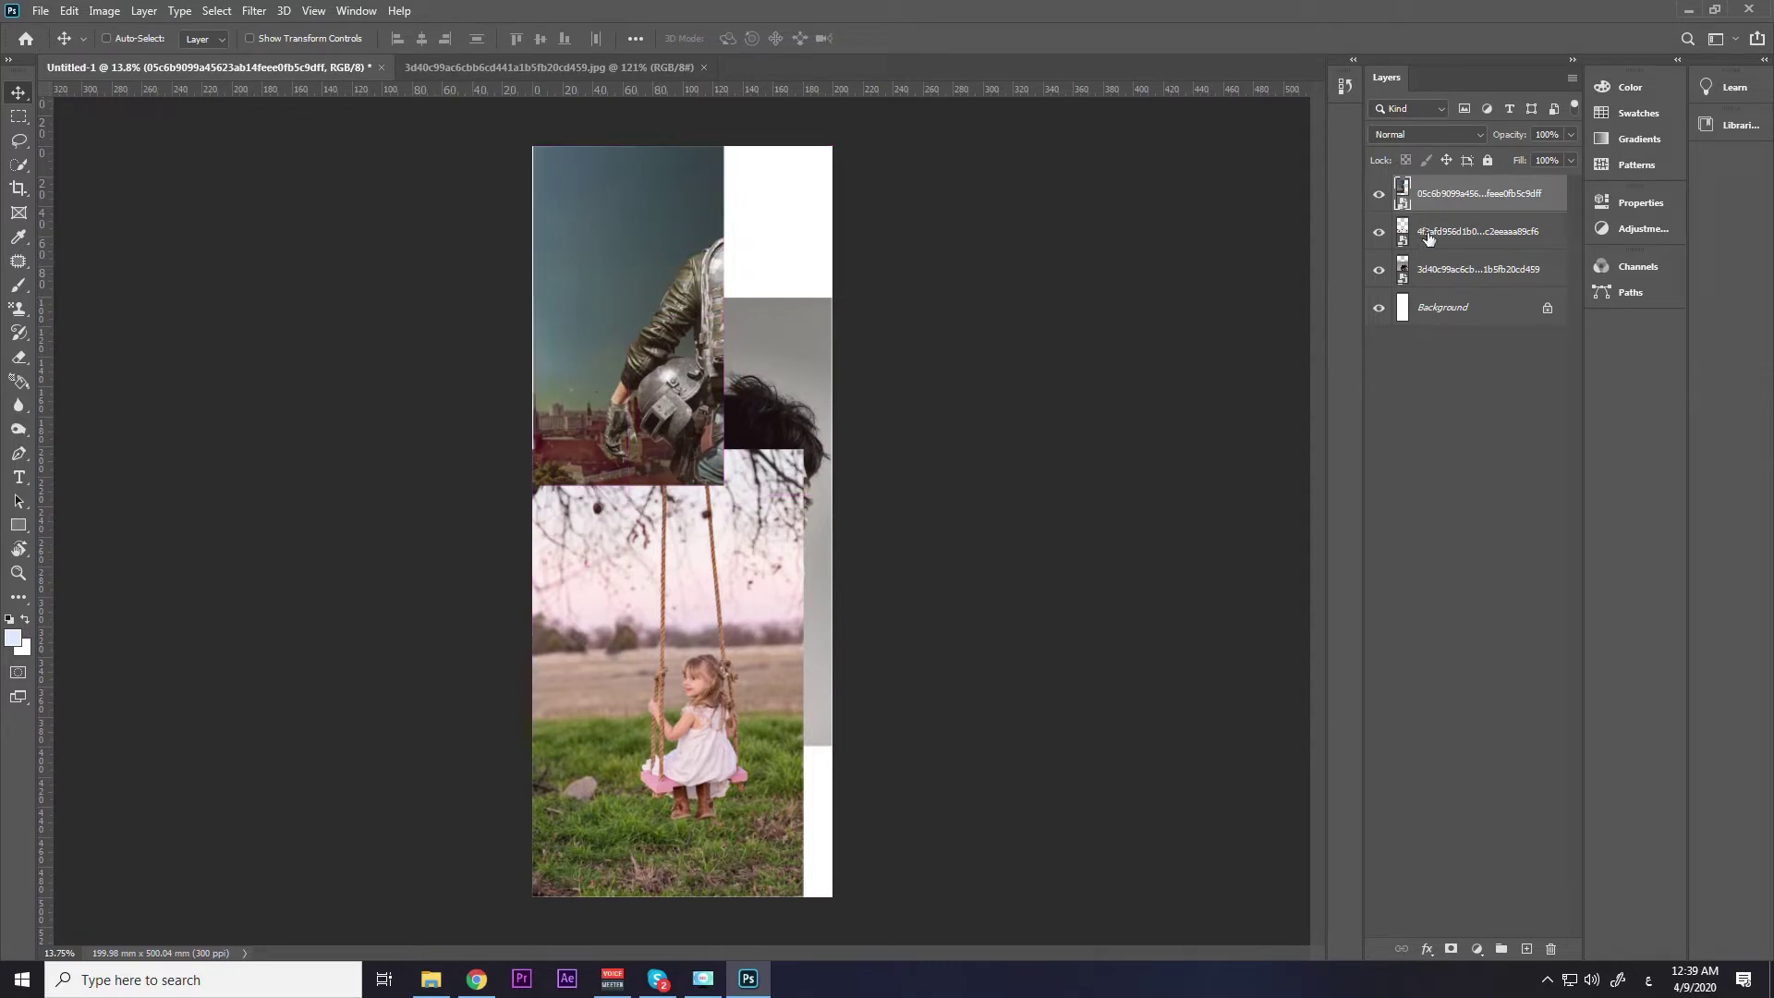
click(1379, 194)
Toggle the three photo layers' visibility to compare, ending with all of them hidden.
scroll(730, 352, up, 3)
drag(741, 442, 753, 545)
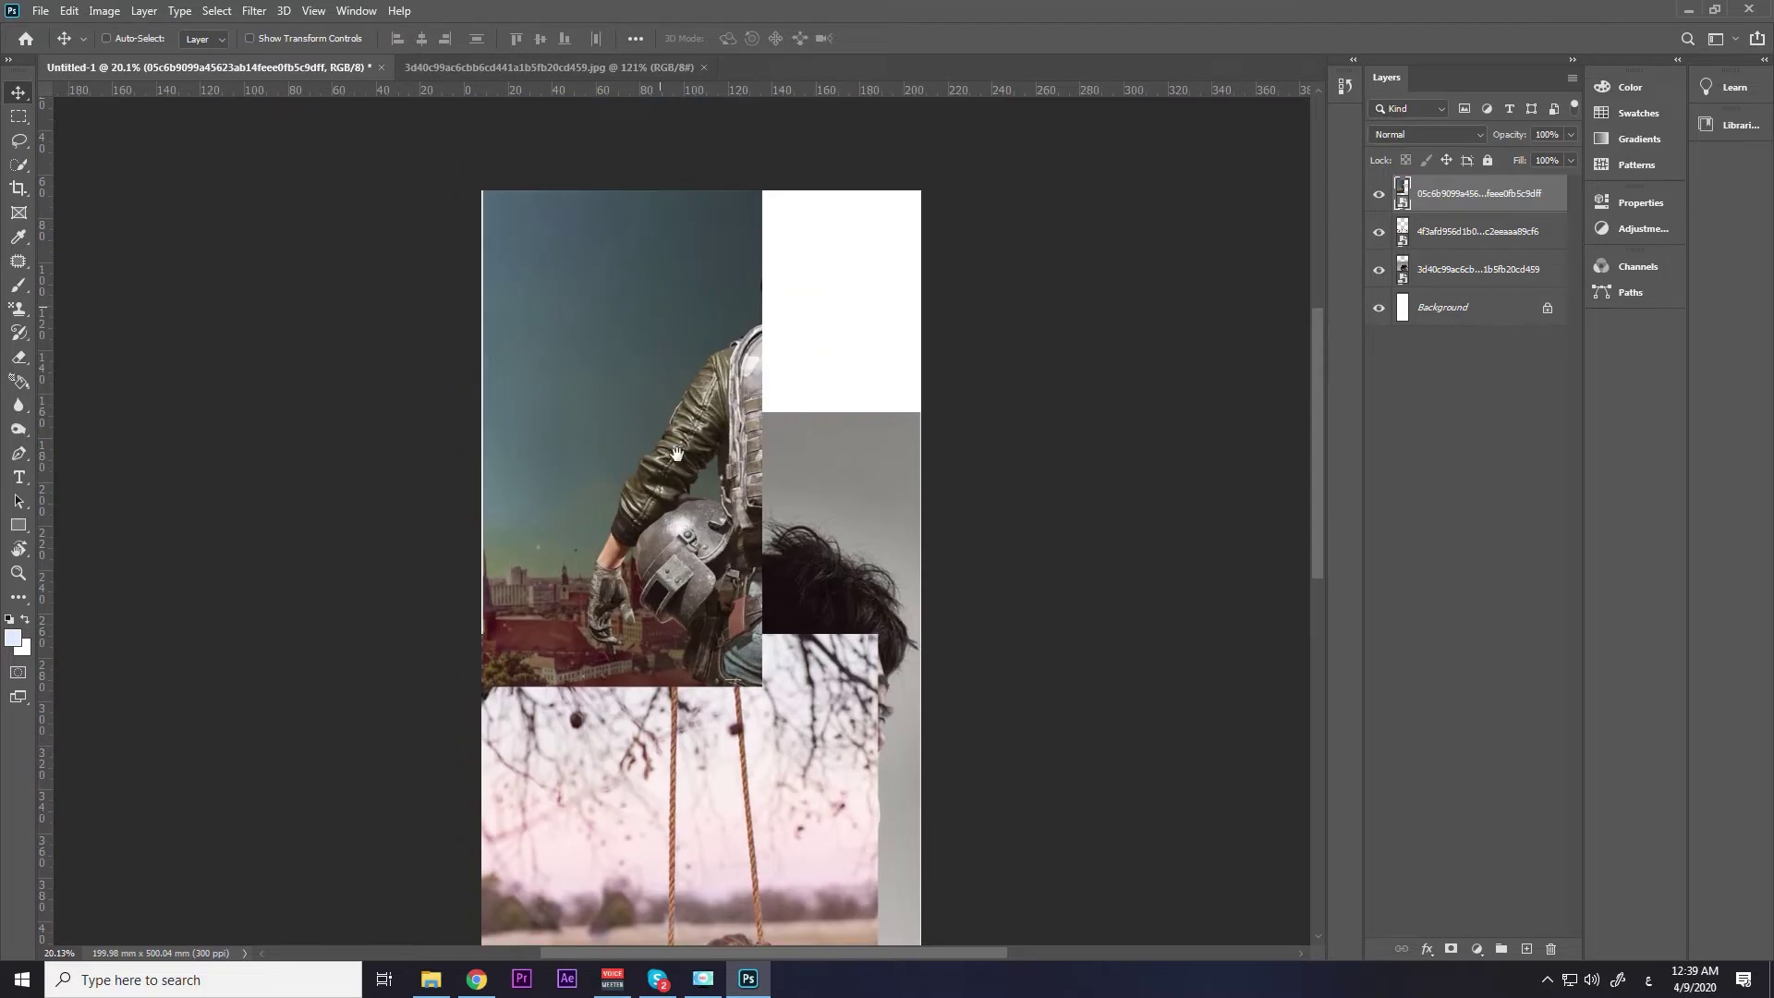
scroll(753, 545, up, 1)
scroll(929, 693, down, 3)
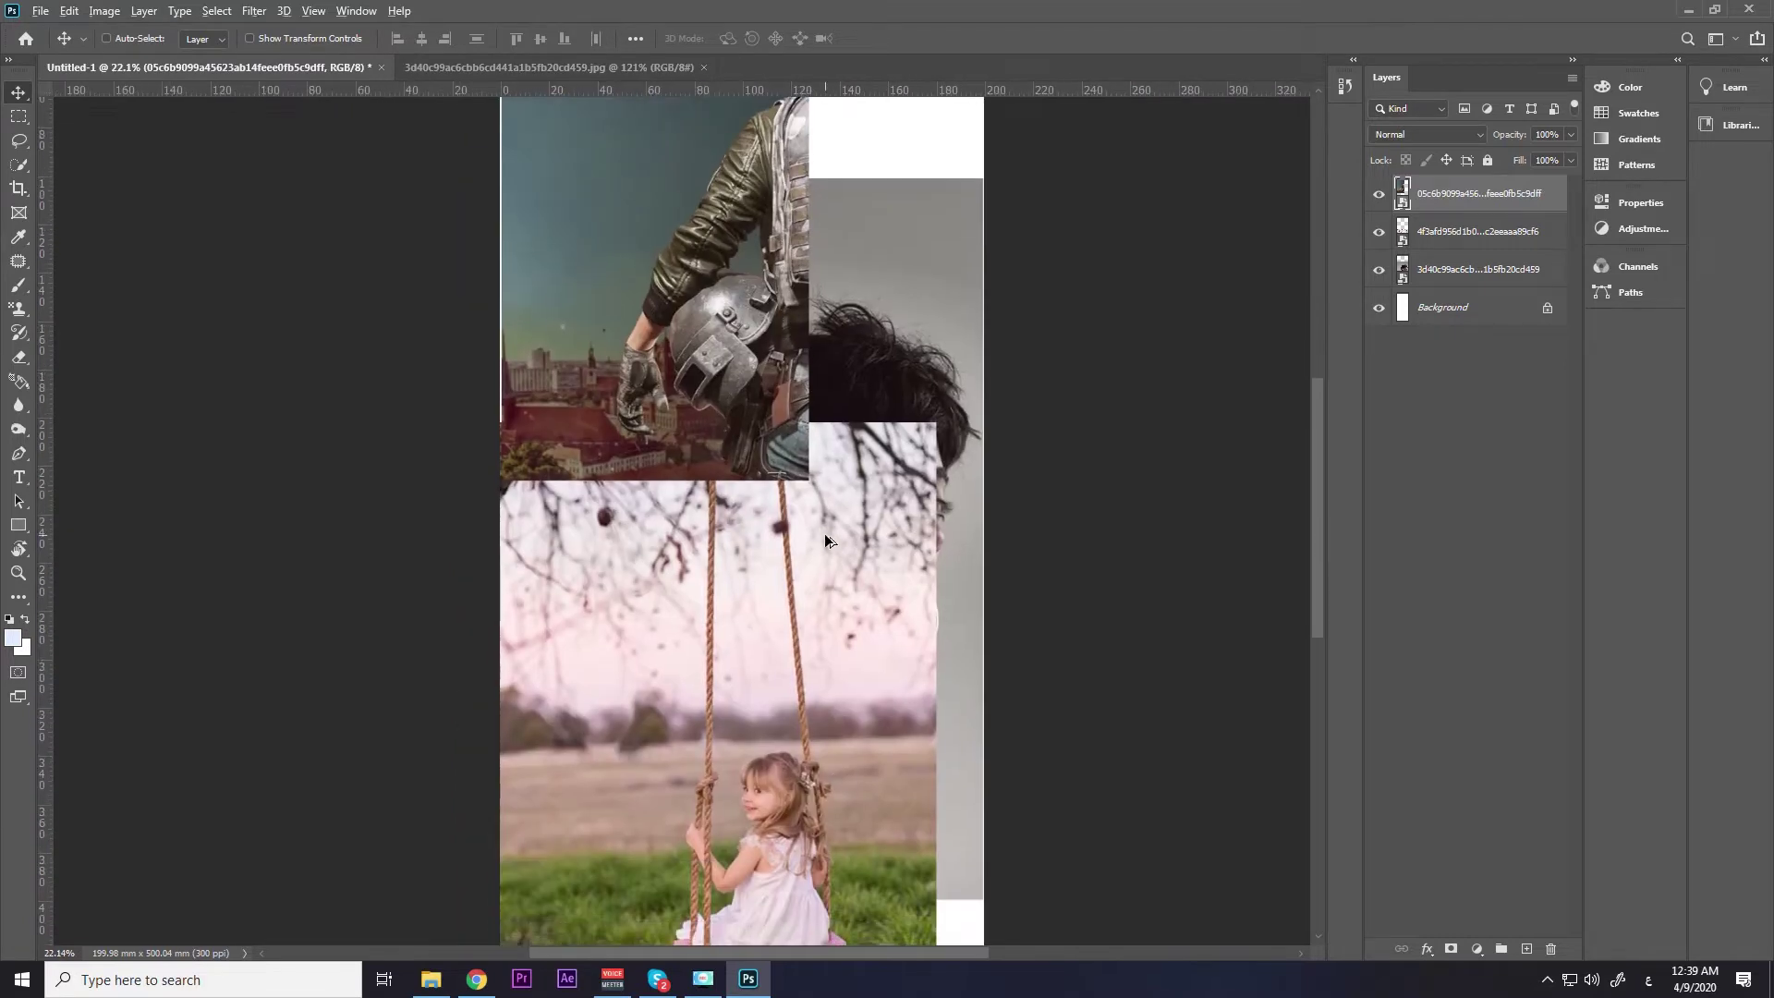
scroll(825, 534, down, 3)
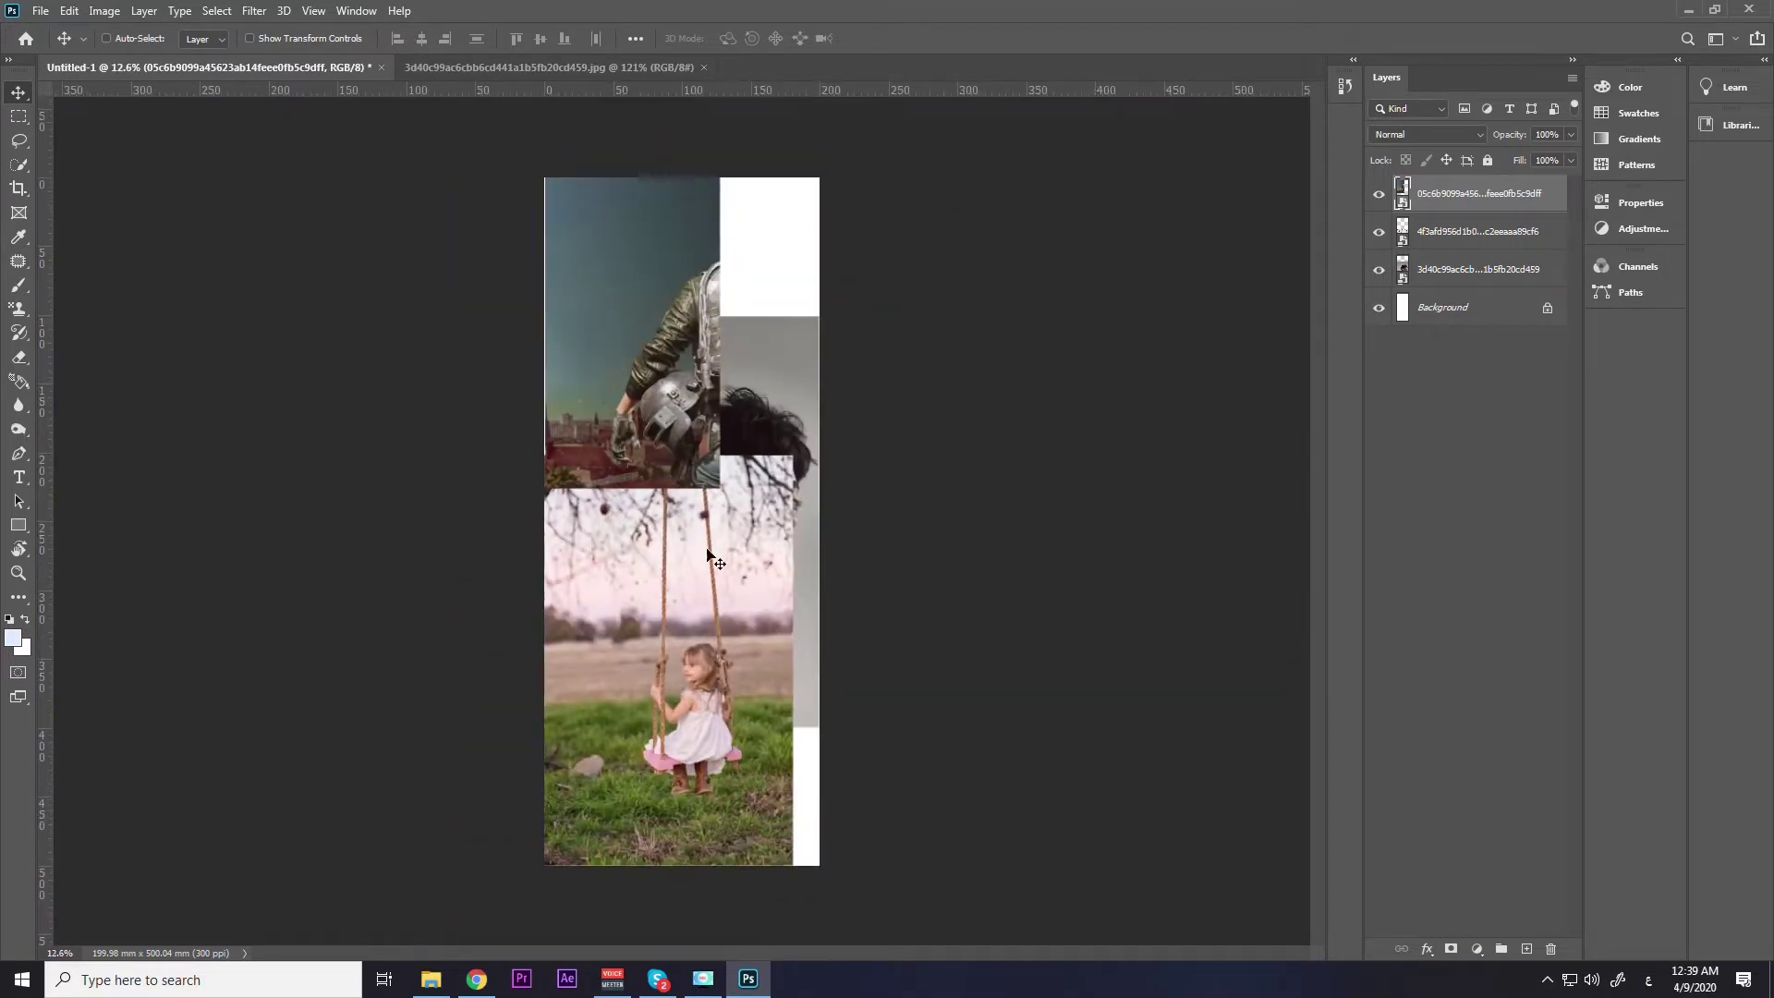
mouse_move(1379, 231)
mouse_down()
mouse_move(1379, 194)
mouse_move(1379, 231)
mouse_up()
click(1379, 194)
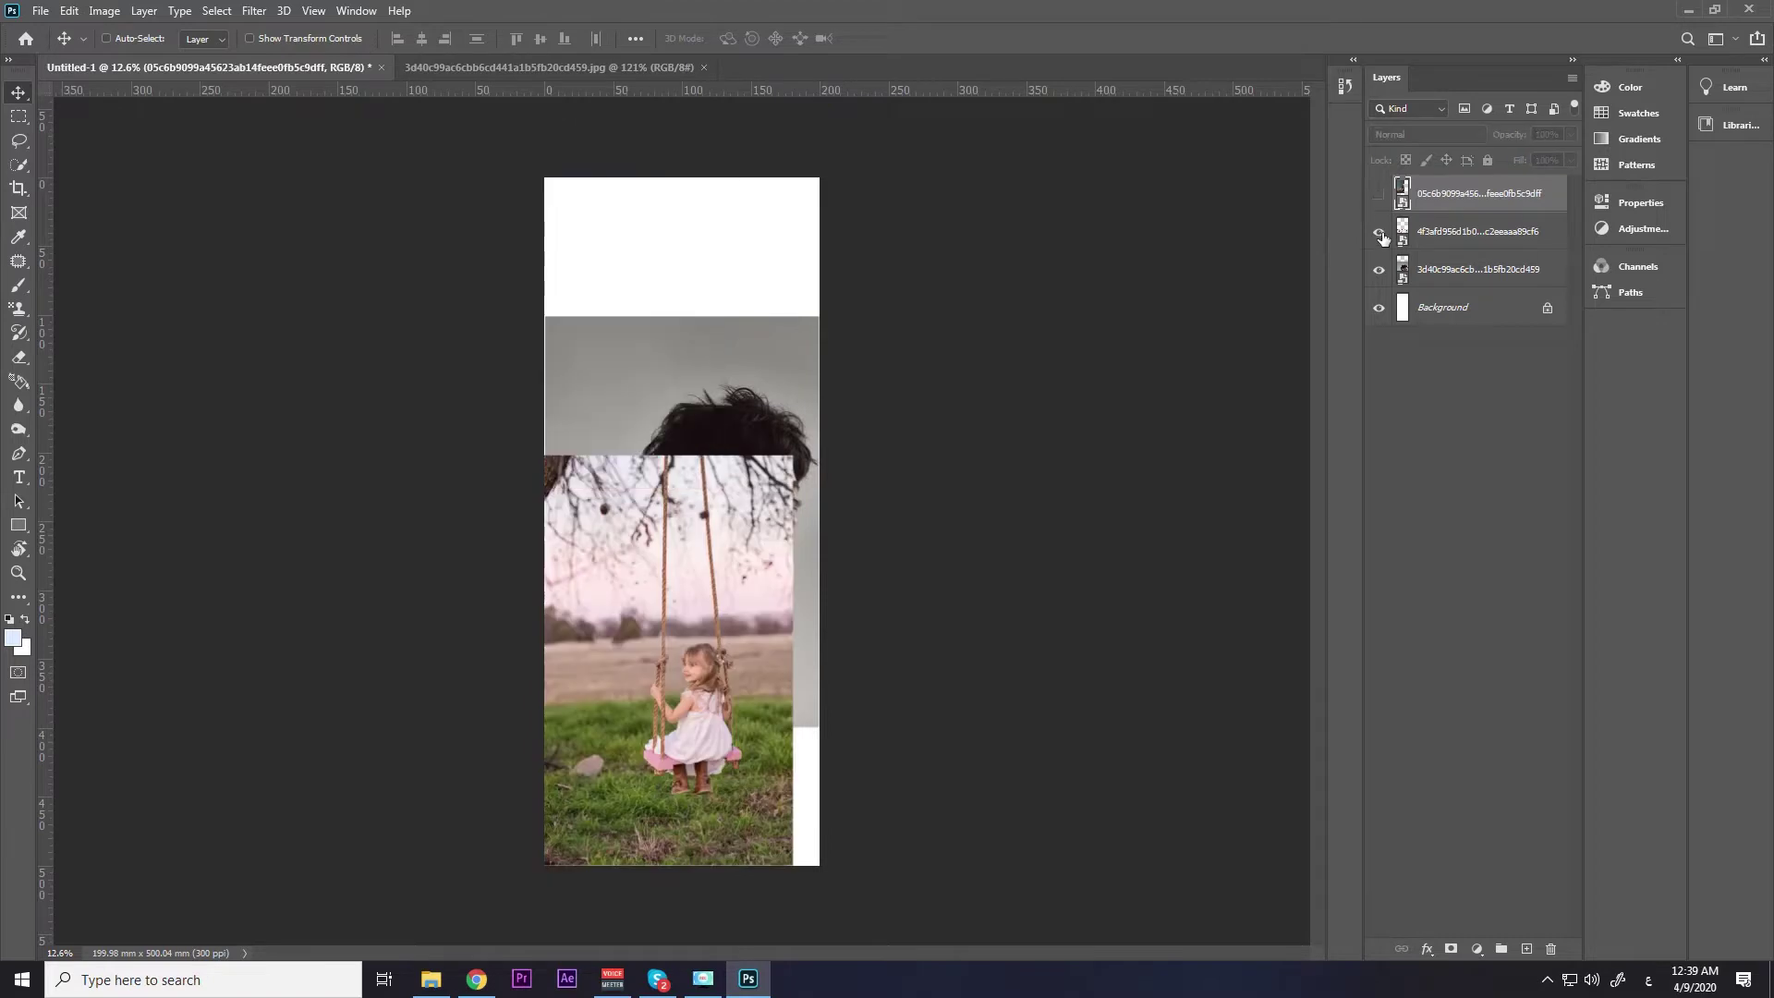
click(1378, 231)
click(1379, 269)
click(1379, 231)
click(1379, 195)
click(1379, 231)
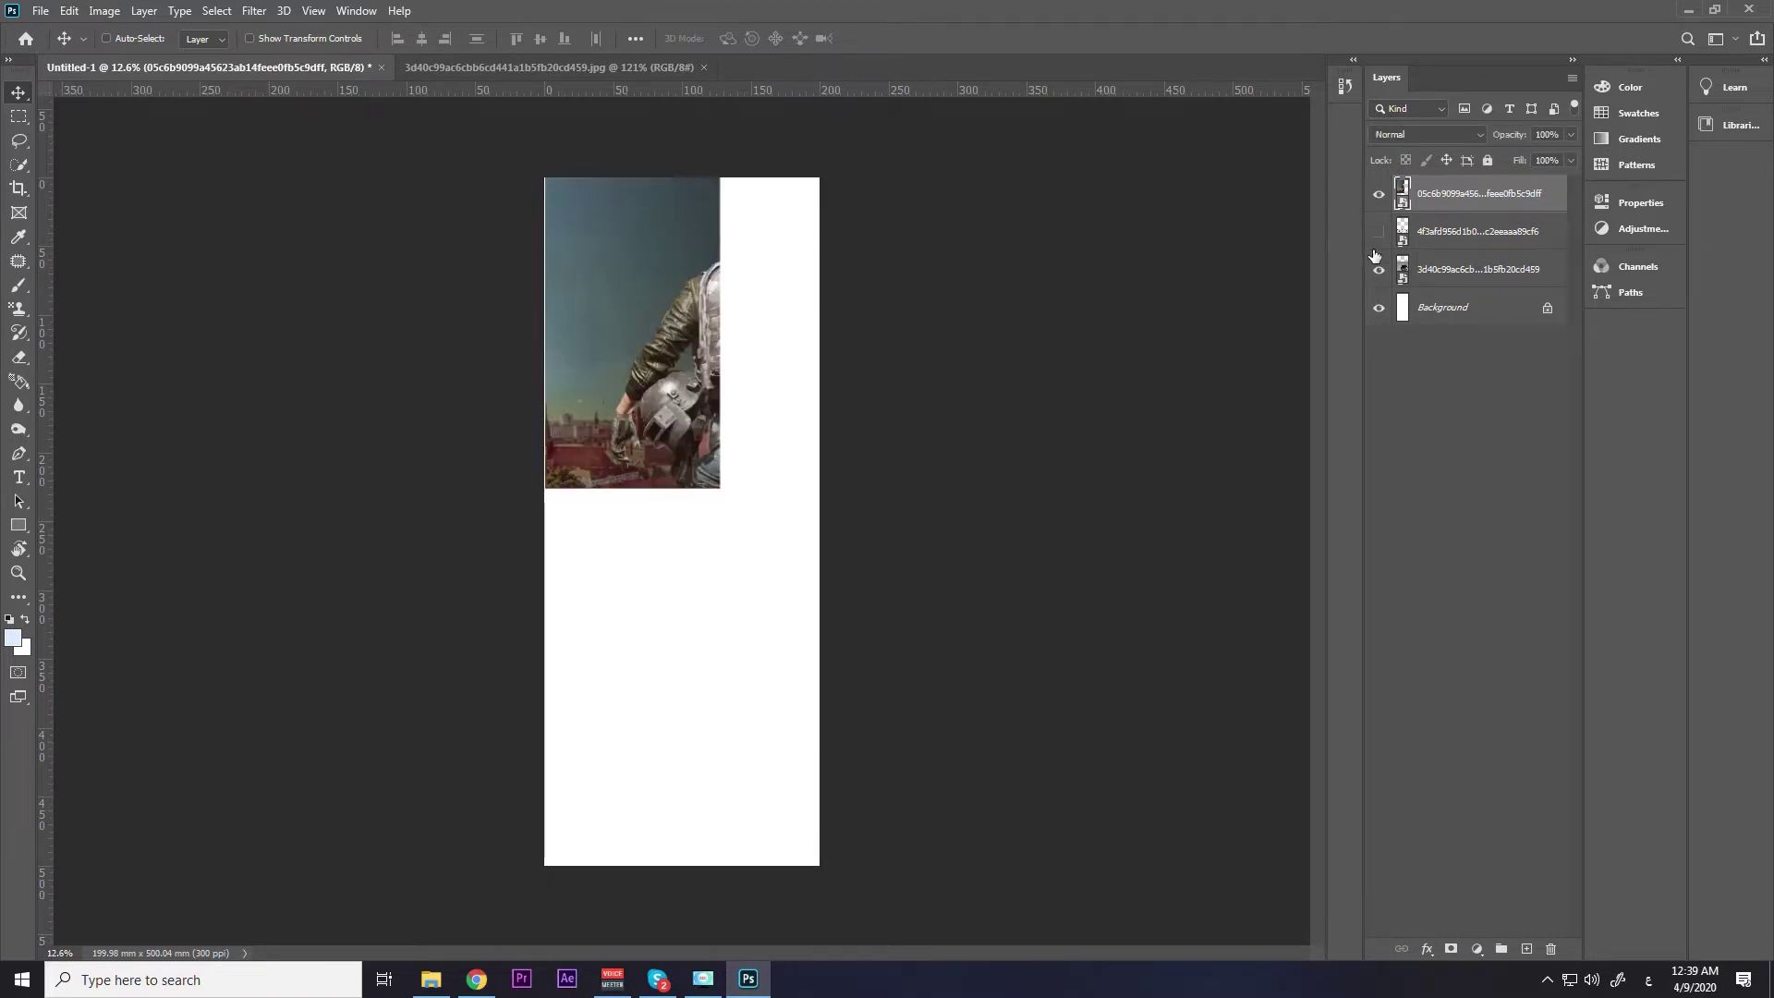
click(1378, 269)
click(1379, 194)
click(1379, 231)
click(1379, 269)
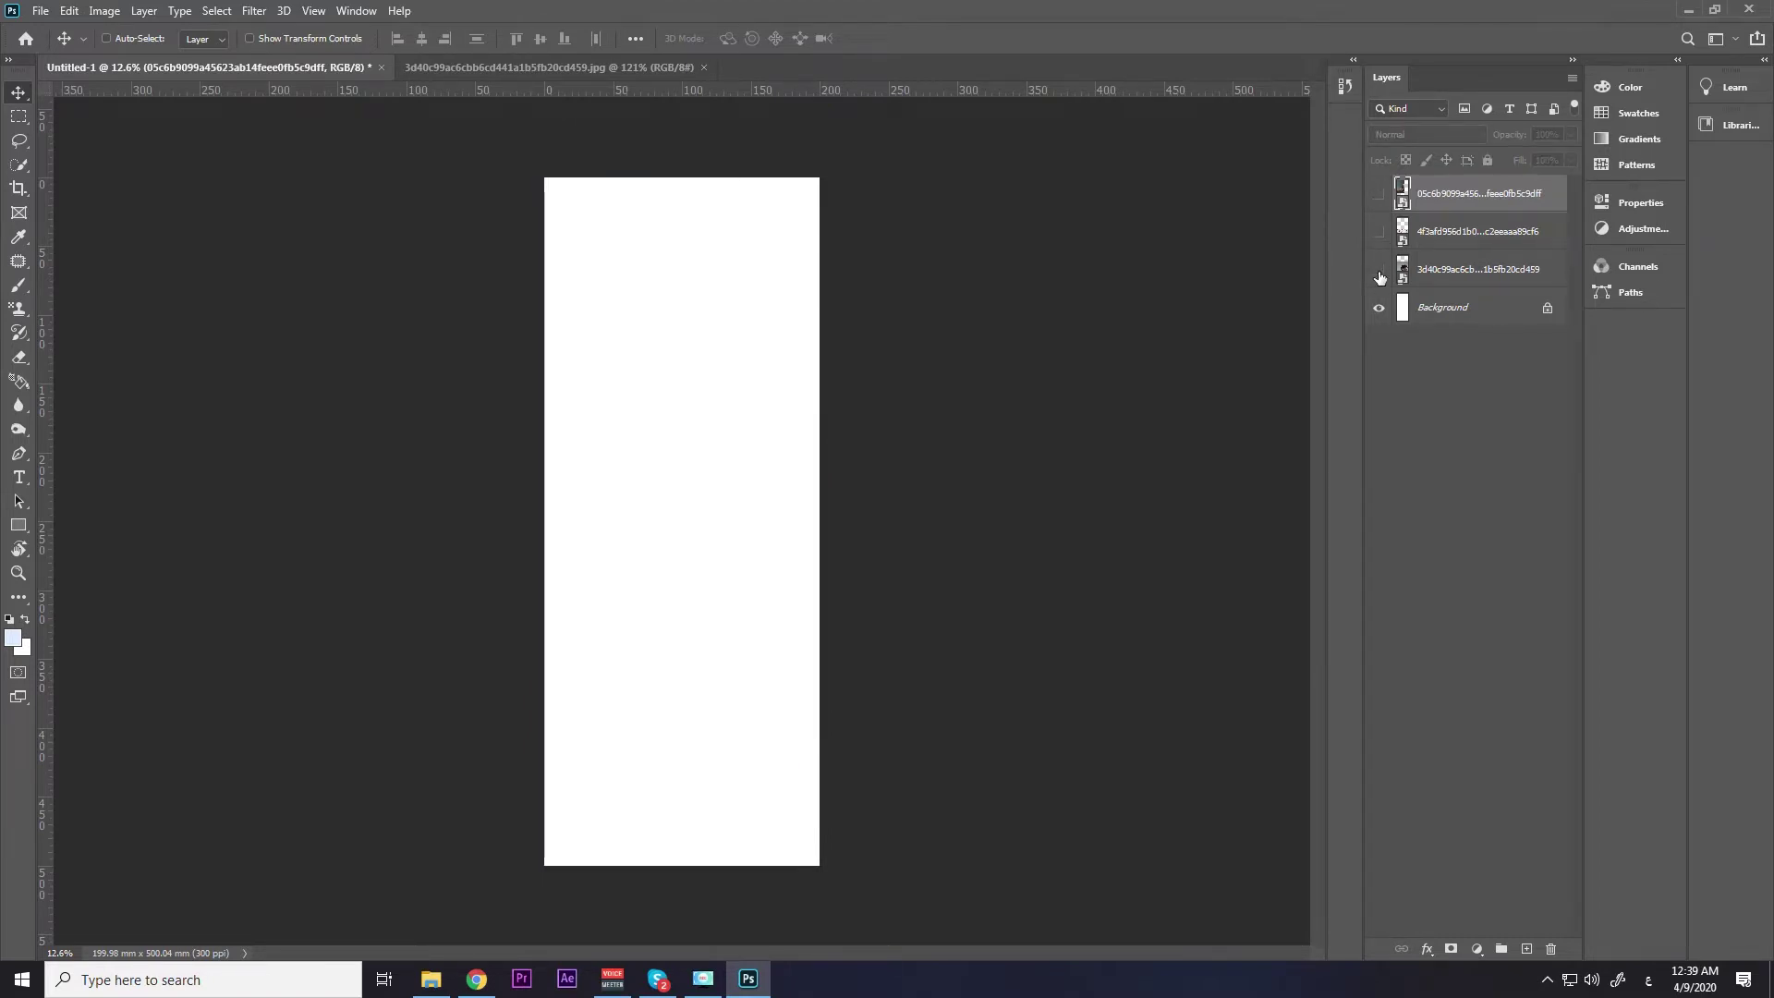
Try the Marquee, Crop, Frame, History Brush and other toolbar tools, ending on Rectangular Marquee.
scroll(871, 130, up, 3)
click(19, 117)
click(18, 190)
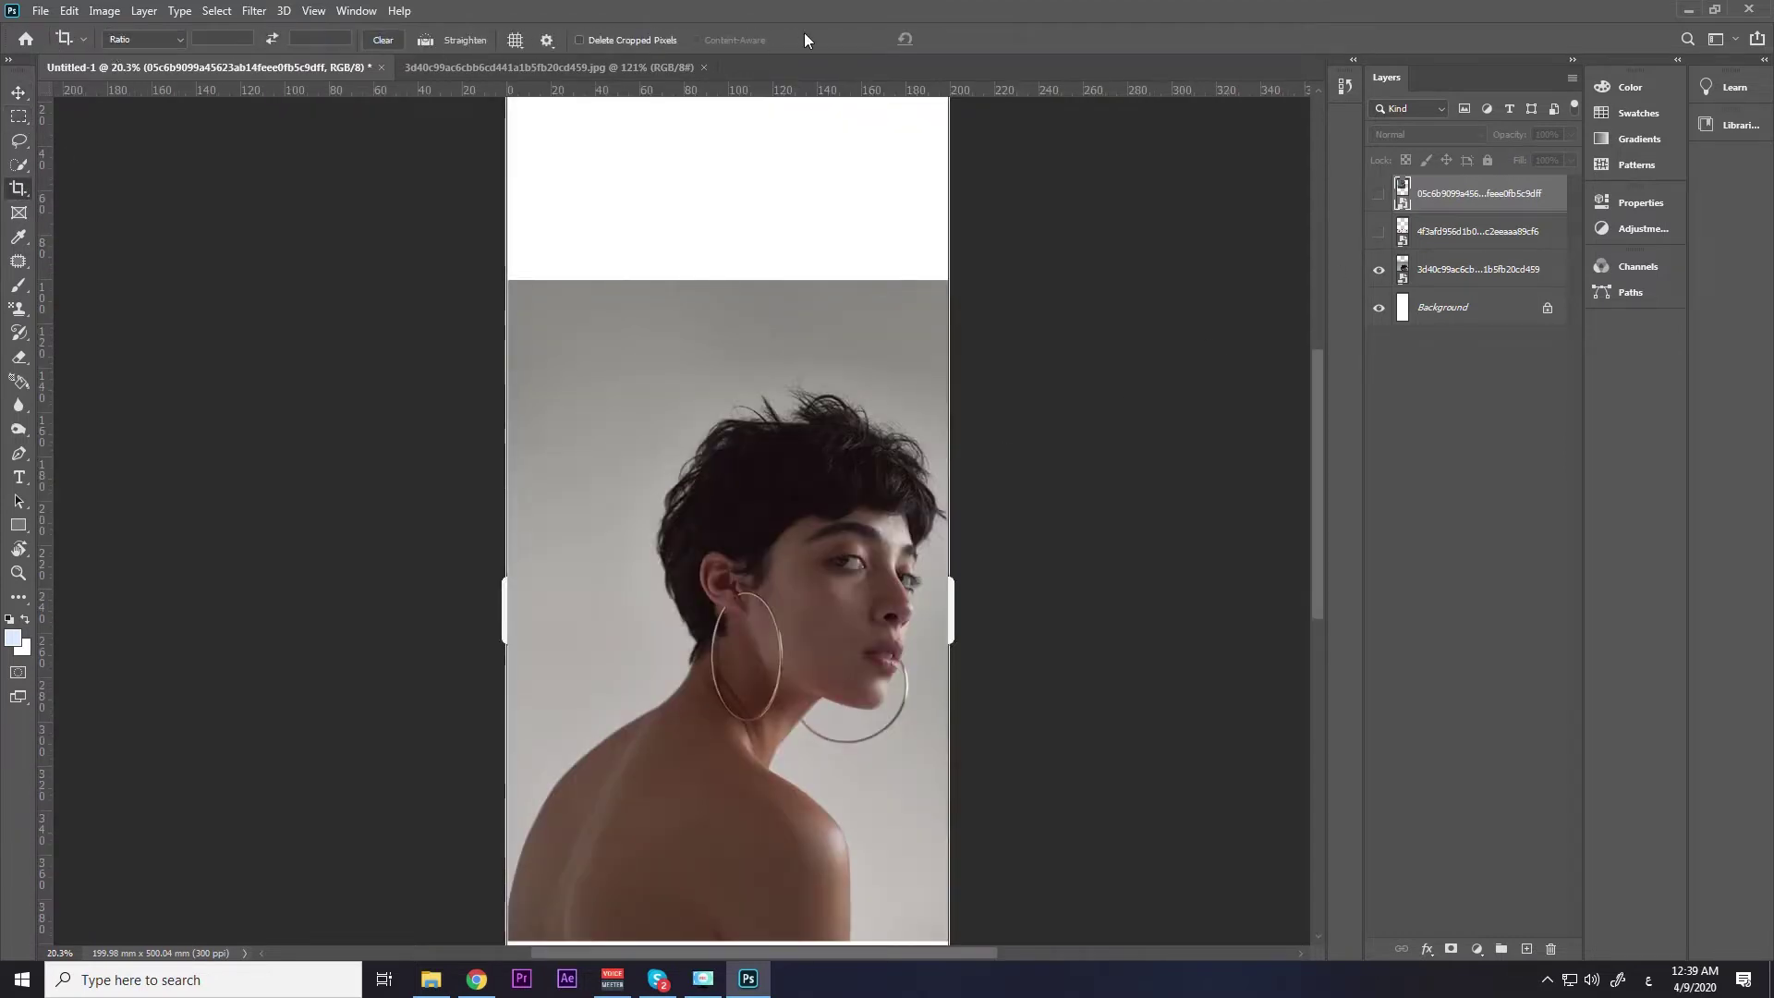
click(18, 215)
click(18, 238)
click(19, 286)
click(18, 332)
click(18, 381)
click(19, 165)
click(19, 115)
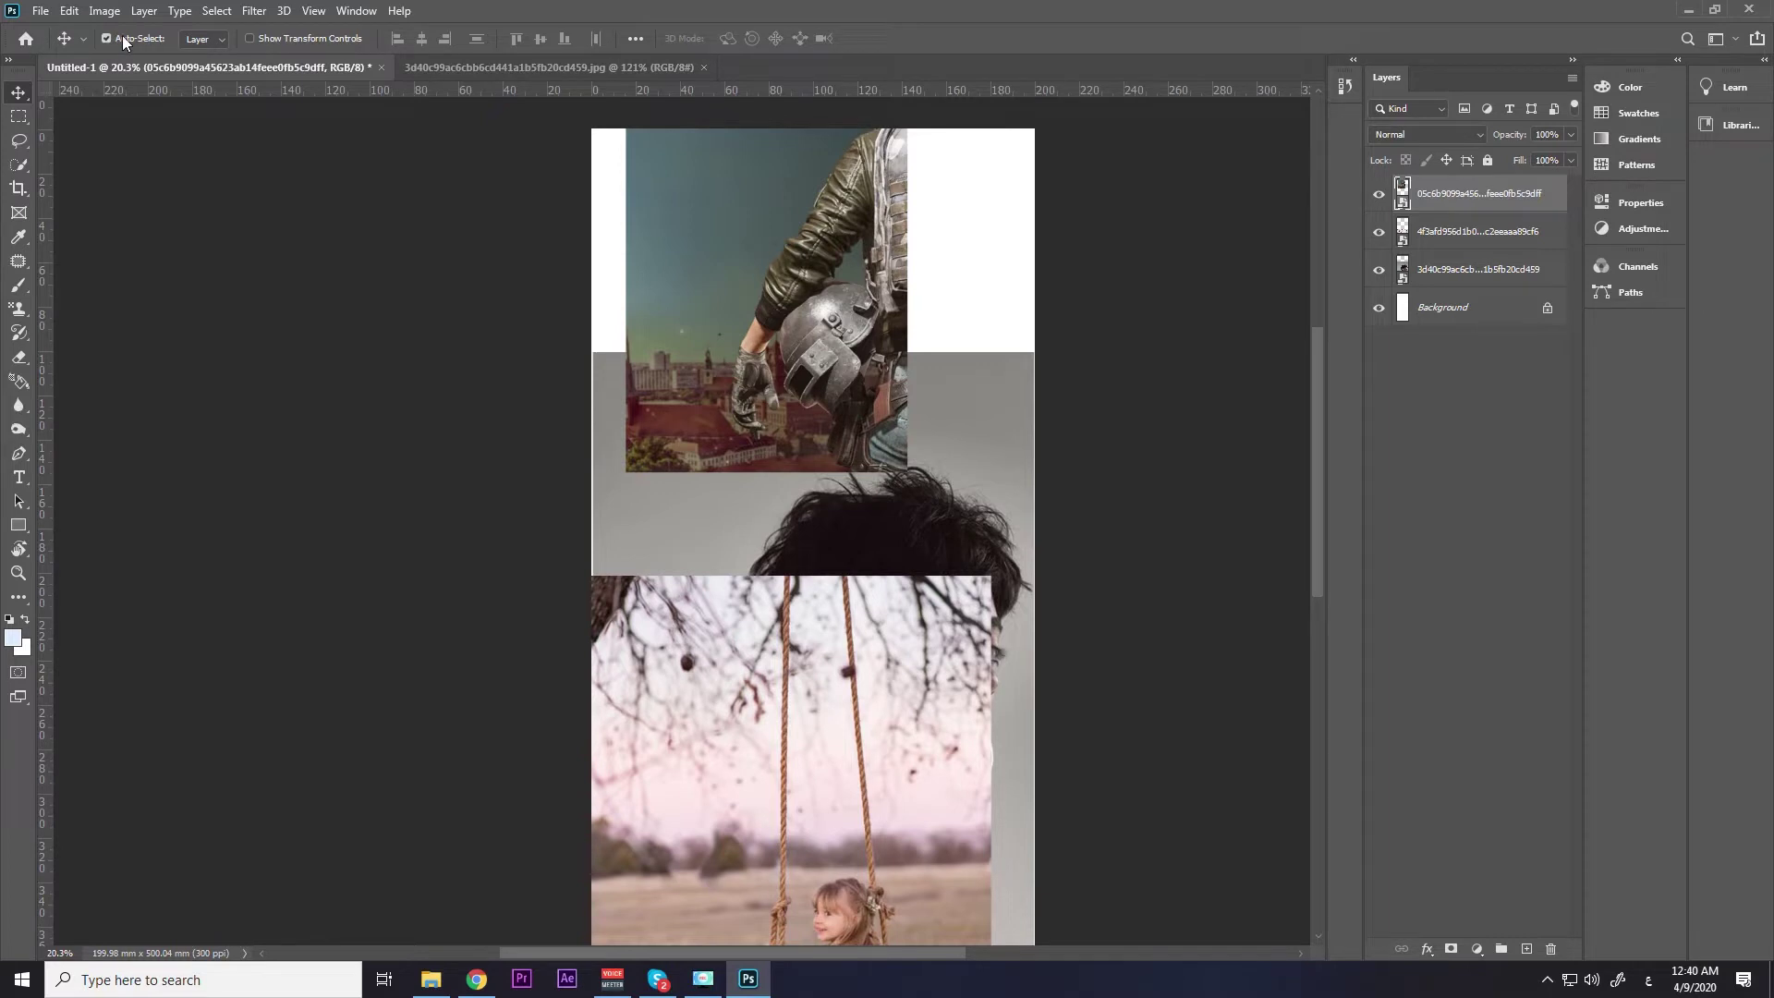
drag(962, 462, 947, 500)
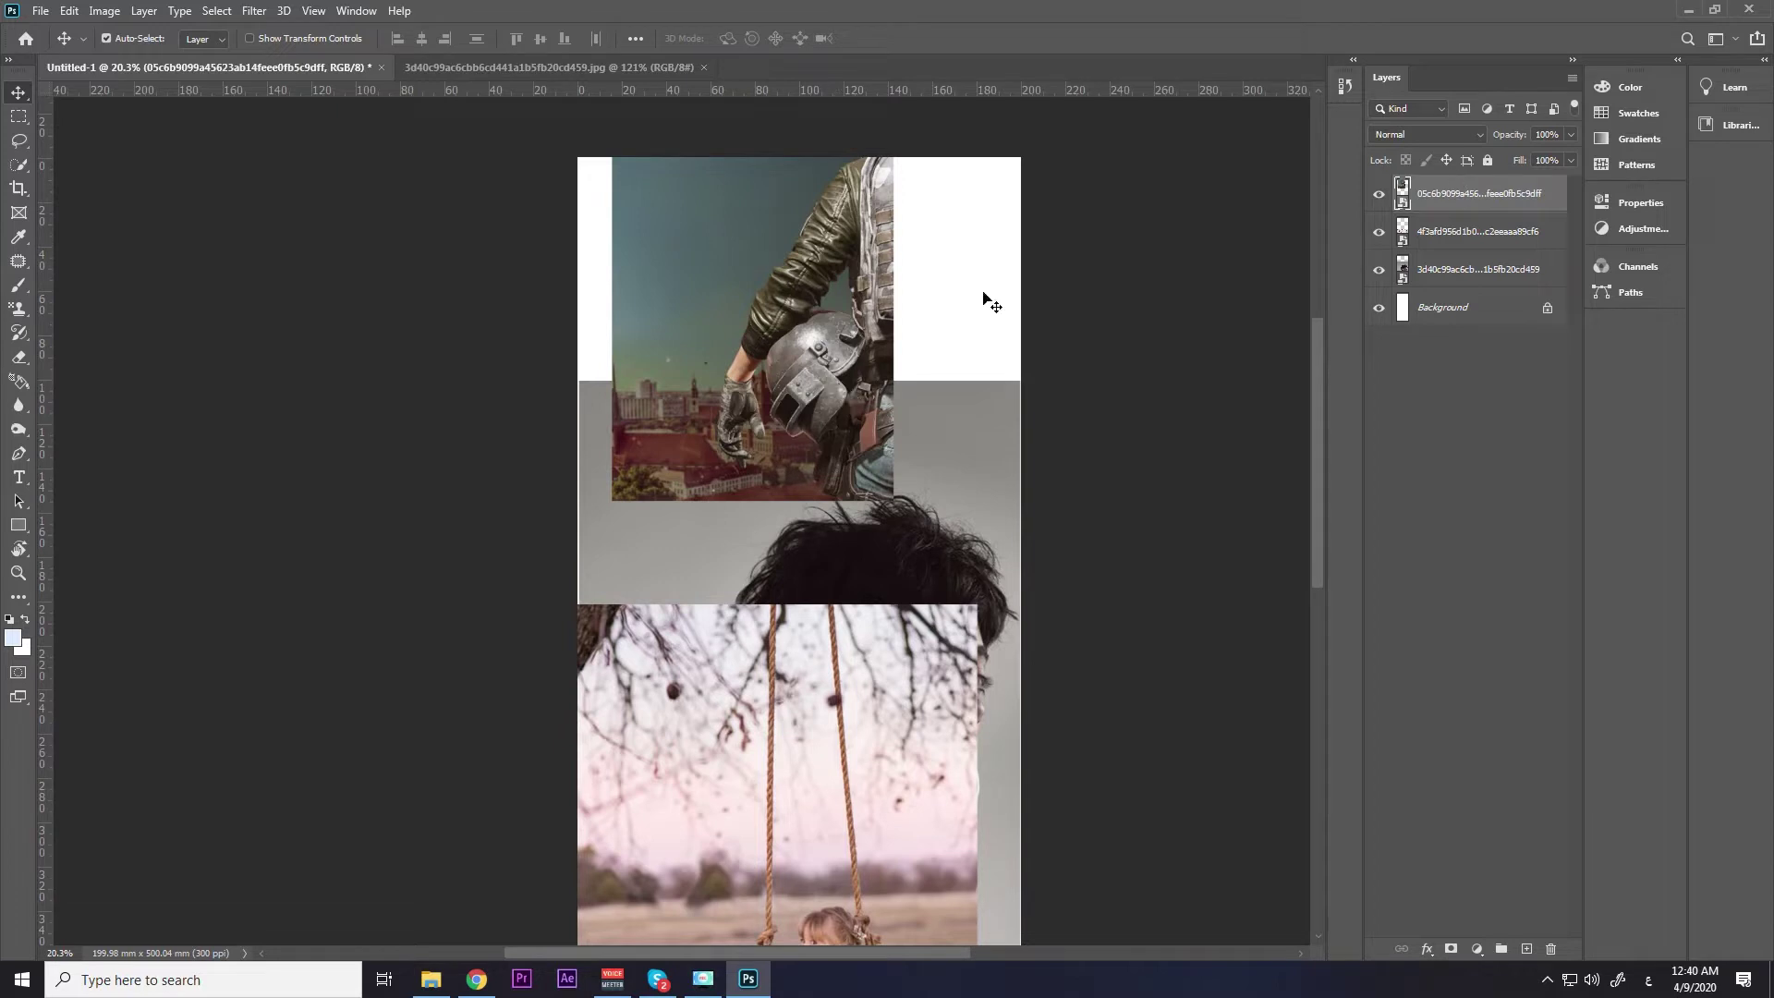
Select the portrait and swing layers, then drag the soldier photo to the top centre.
click(961, 494)
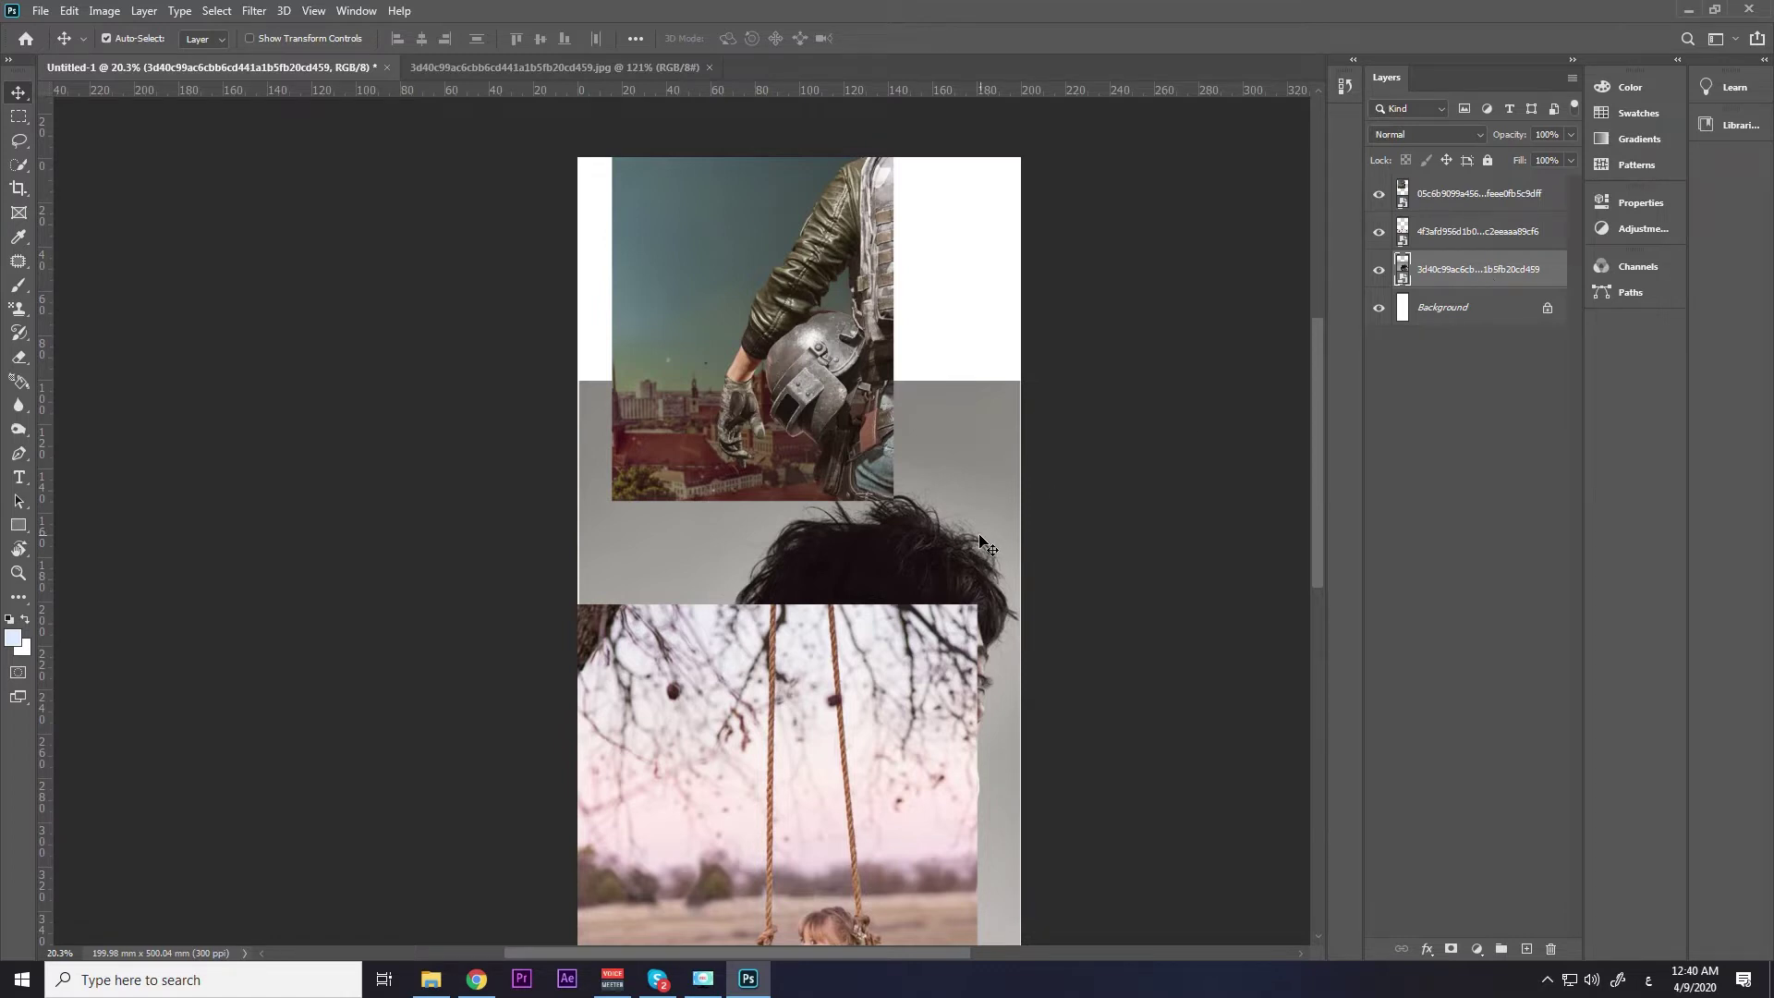
drag(961, 555, 1040, 275)
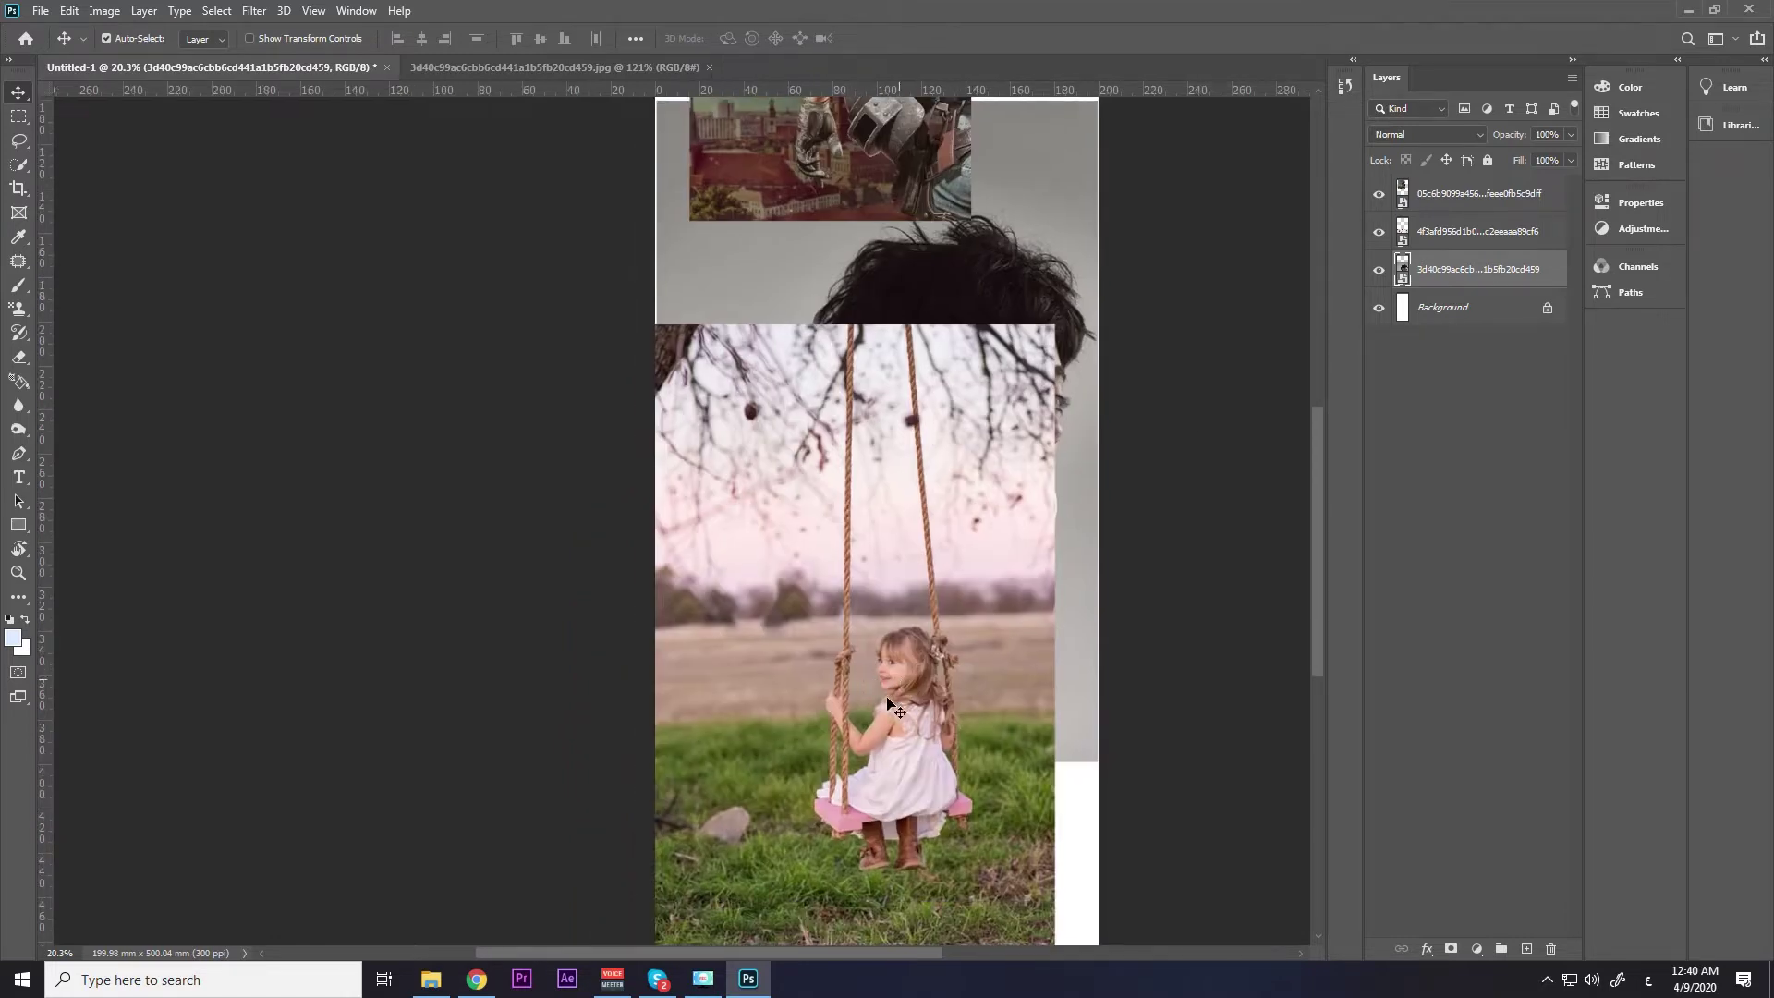
click(866, 710)
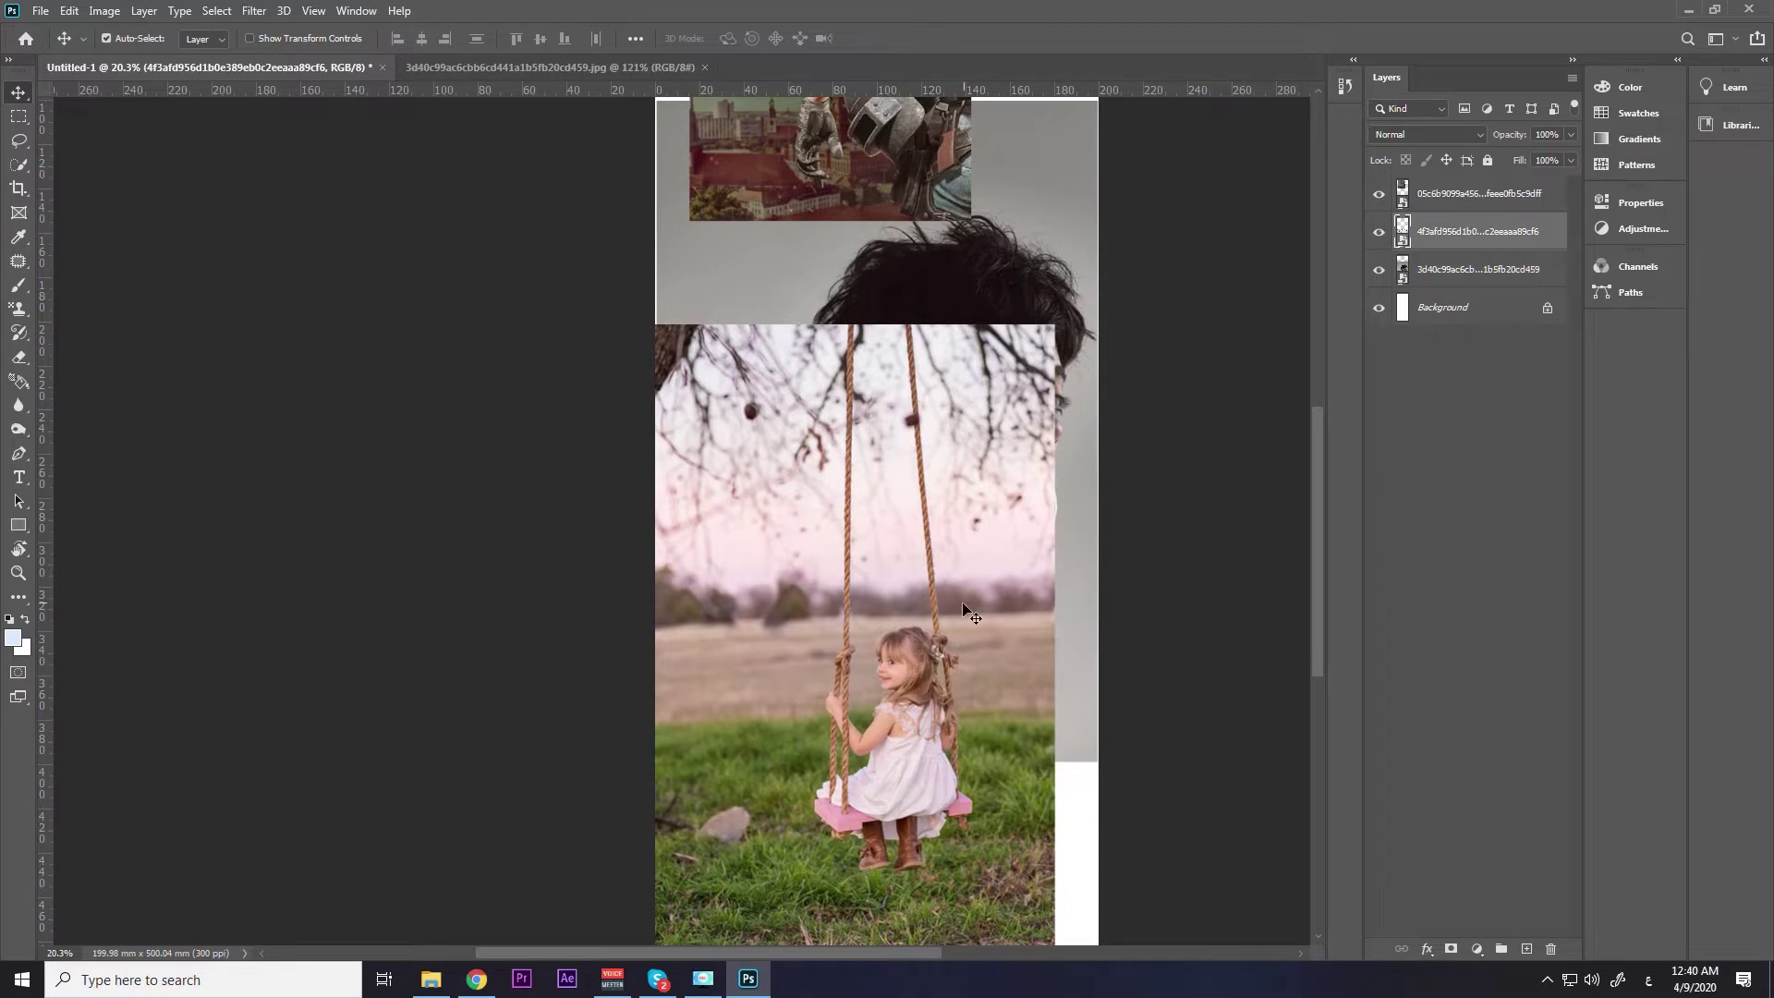
scroll(965, 610, up, 2)
scroll(965, 610, up, 2)
alt+scroll(389, 303, down, 3)
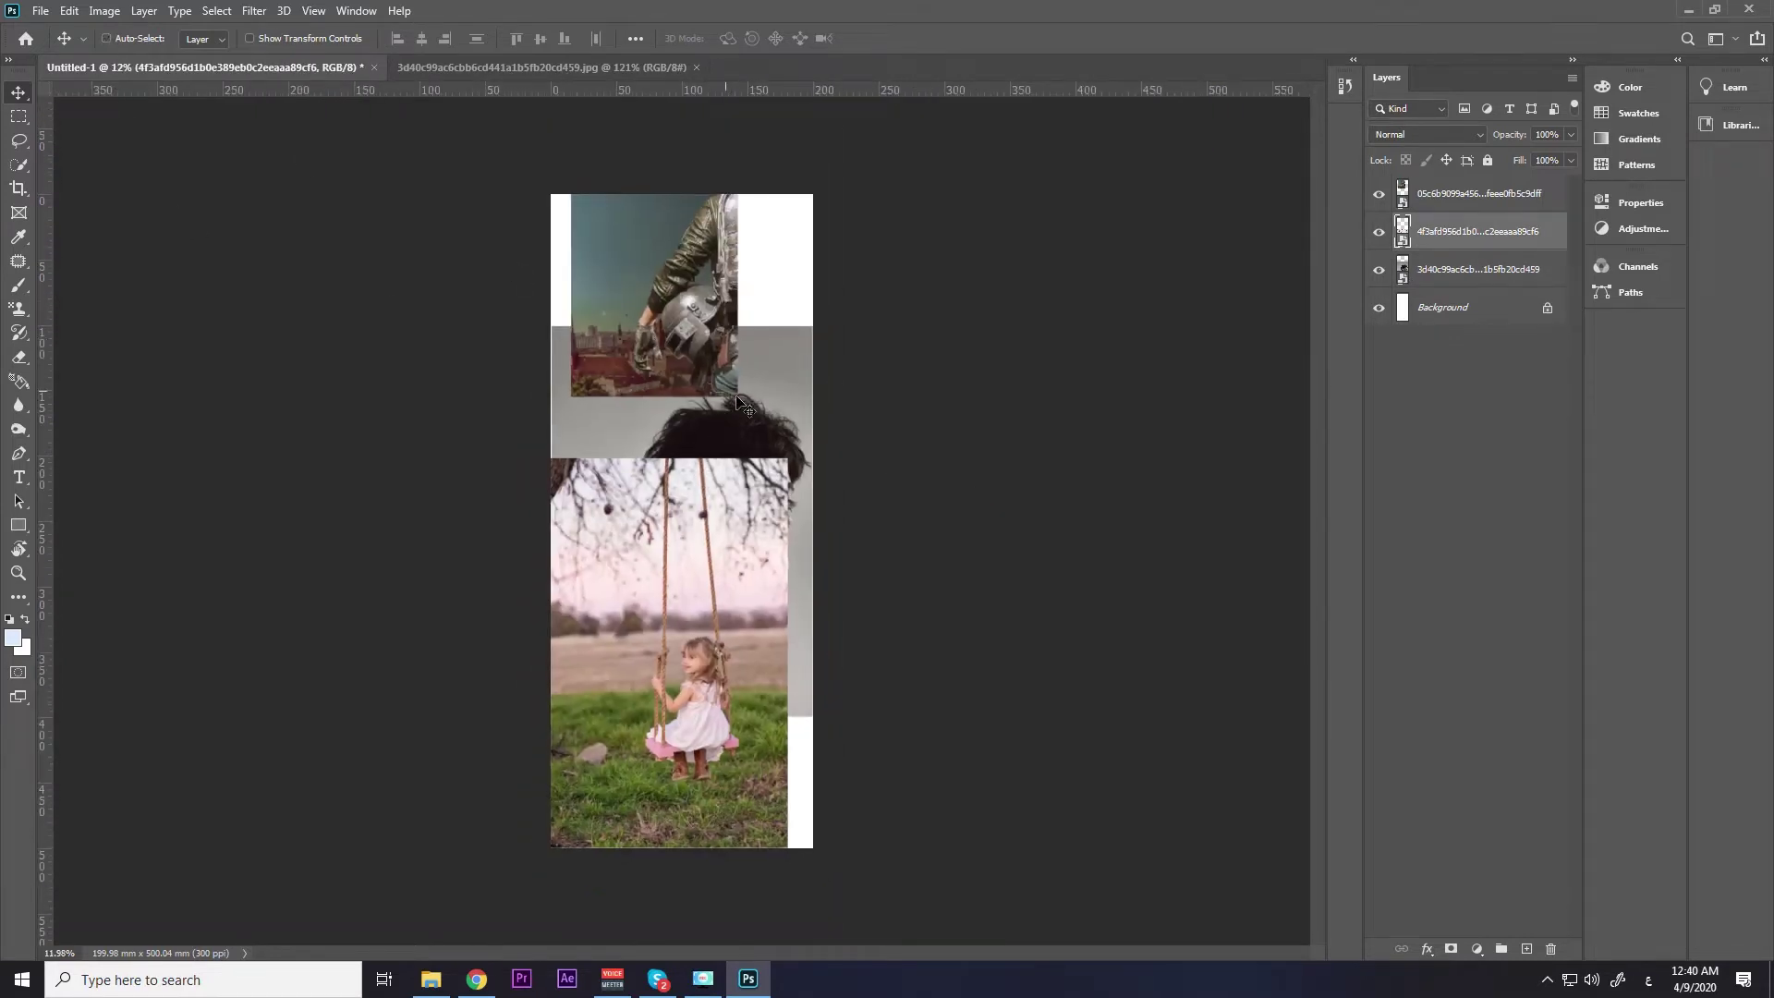
click(1432, 198)
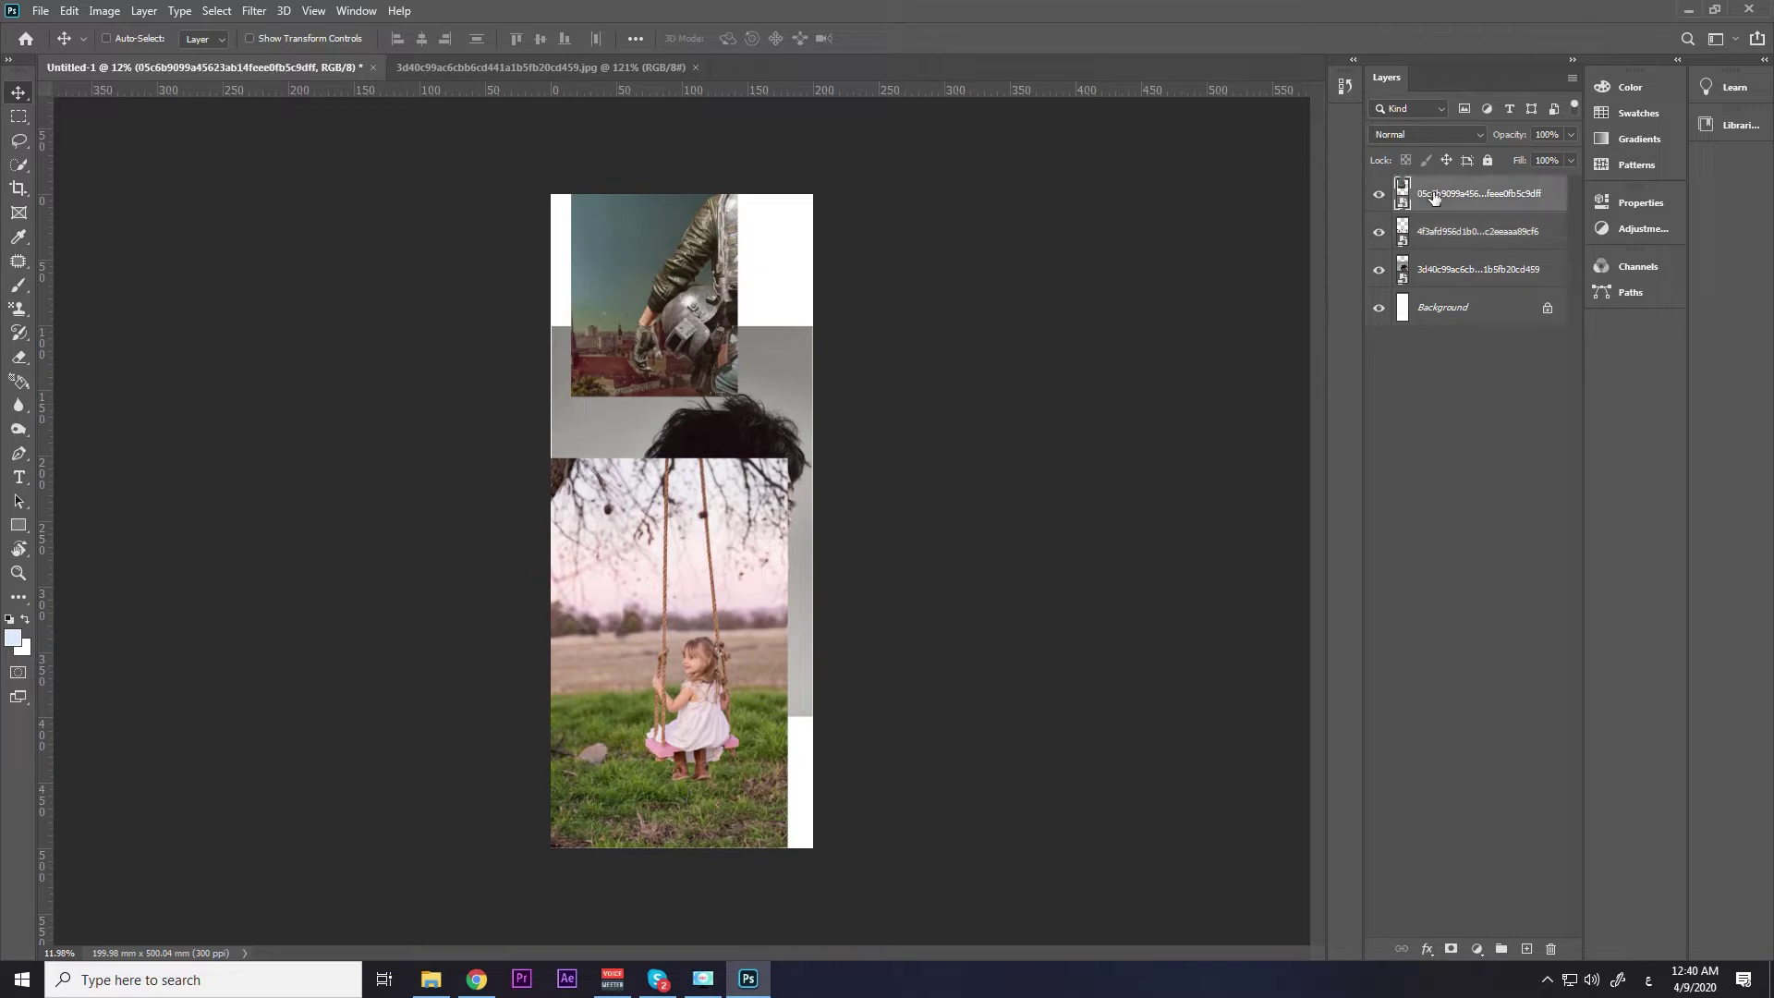
drag(680, 365, 690, 483)
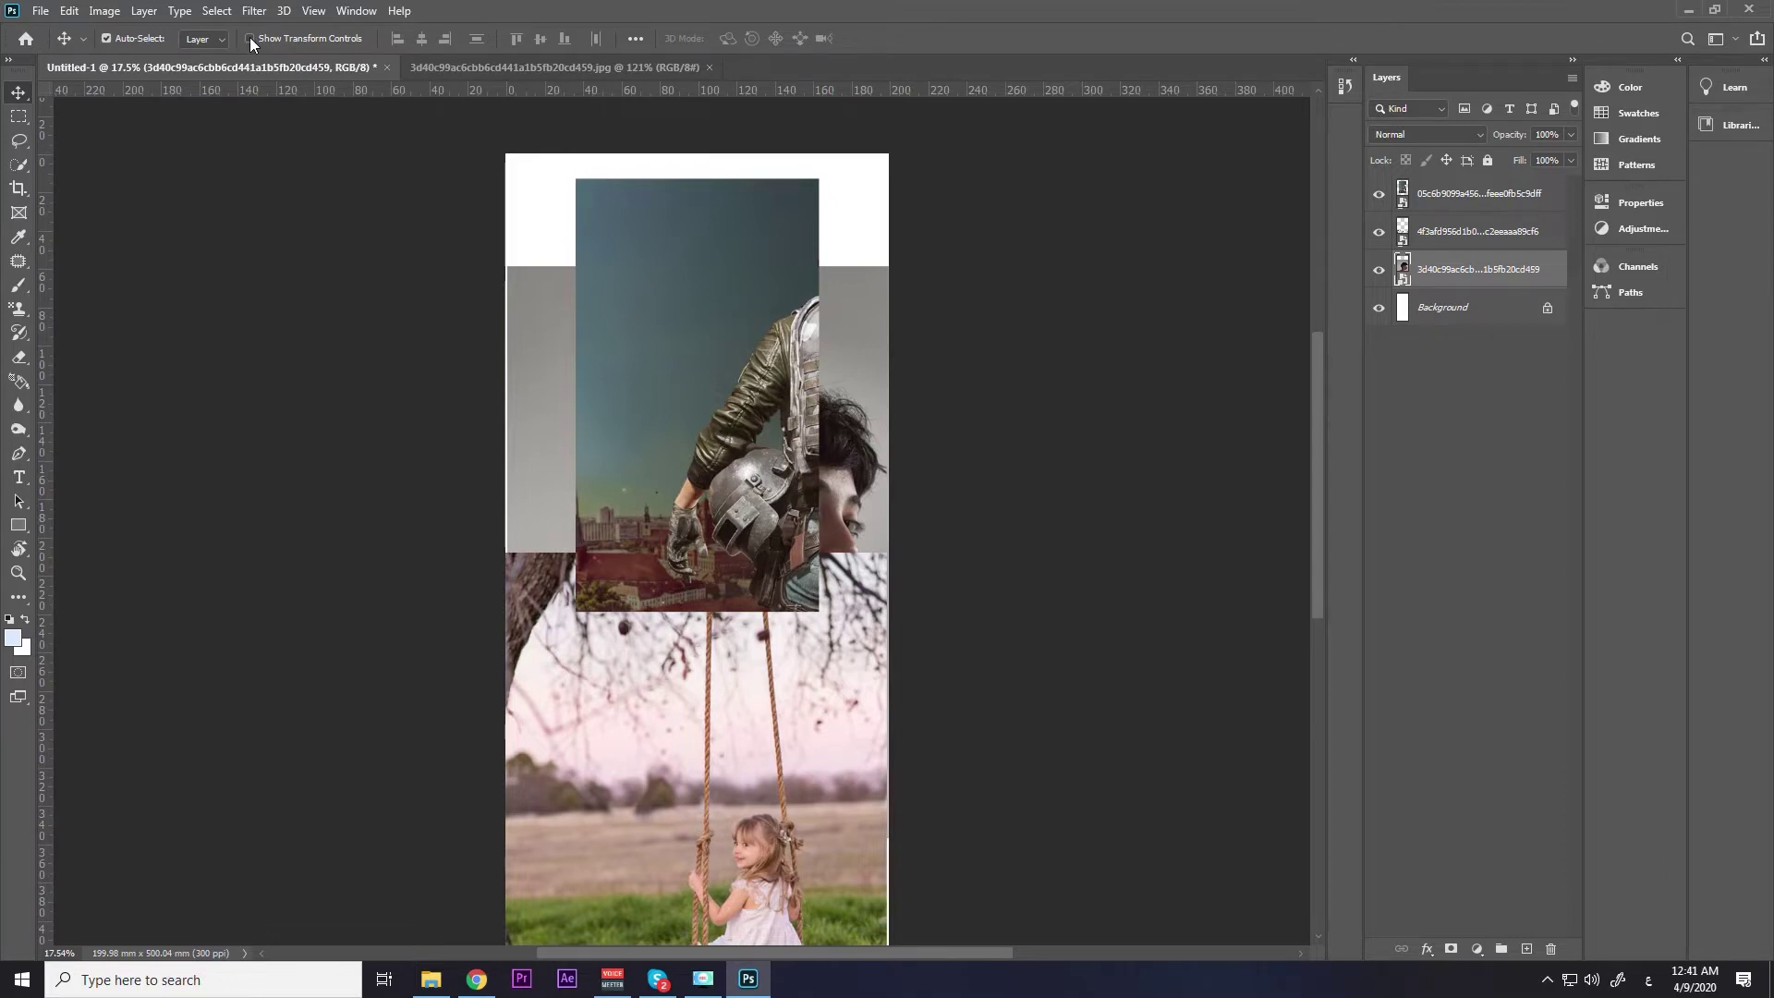
click(249, 39)
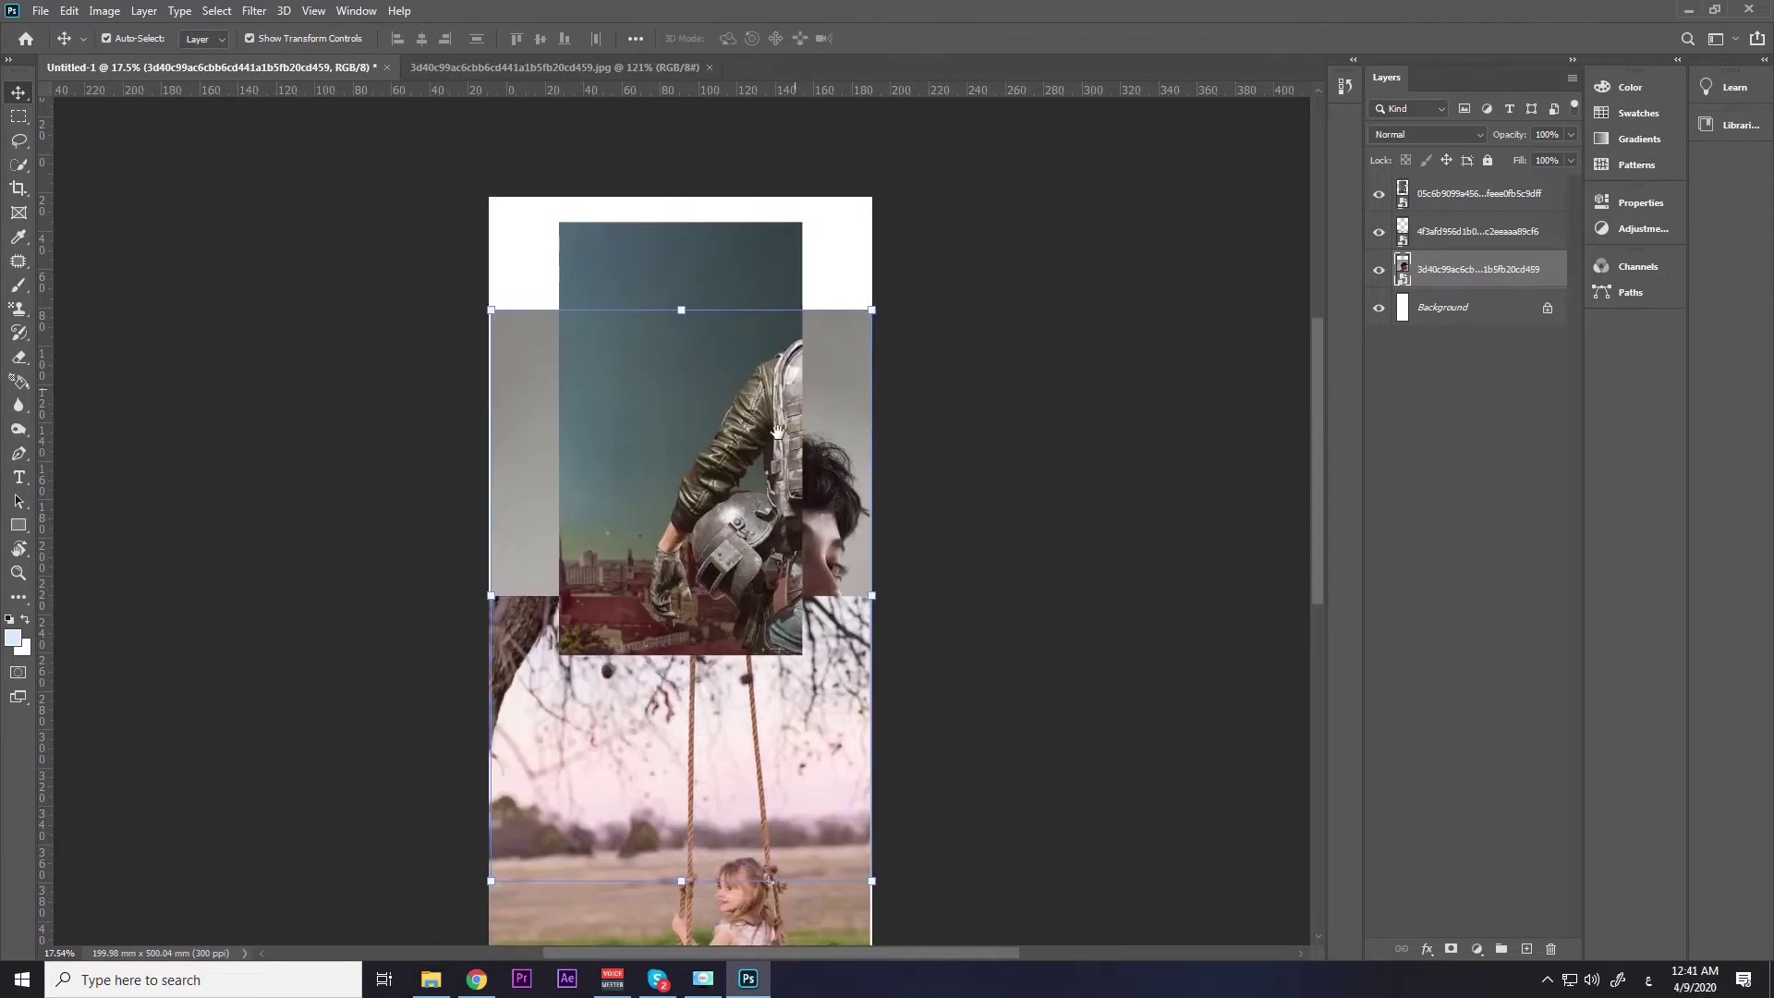
Shrink the soldier photo, try a slight tilt, and commit the transform.
drag(802, 492, 809, 437)
click(658, 325)
scroll(632, 471, up, 2)
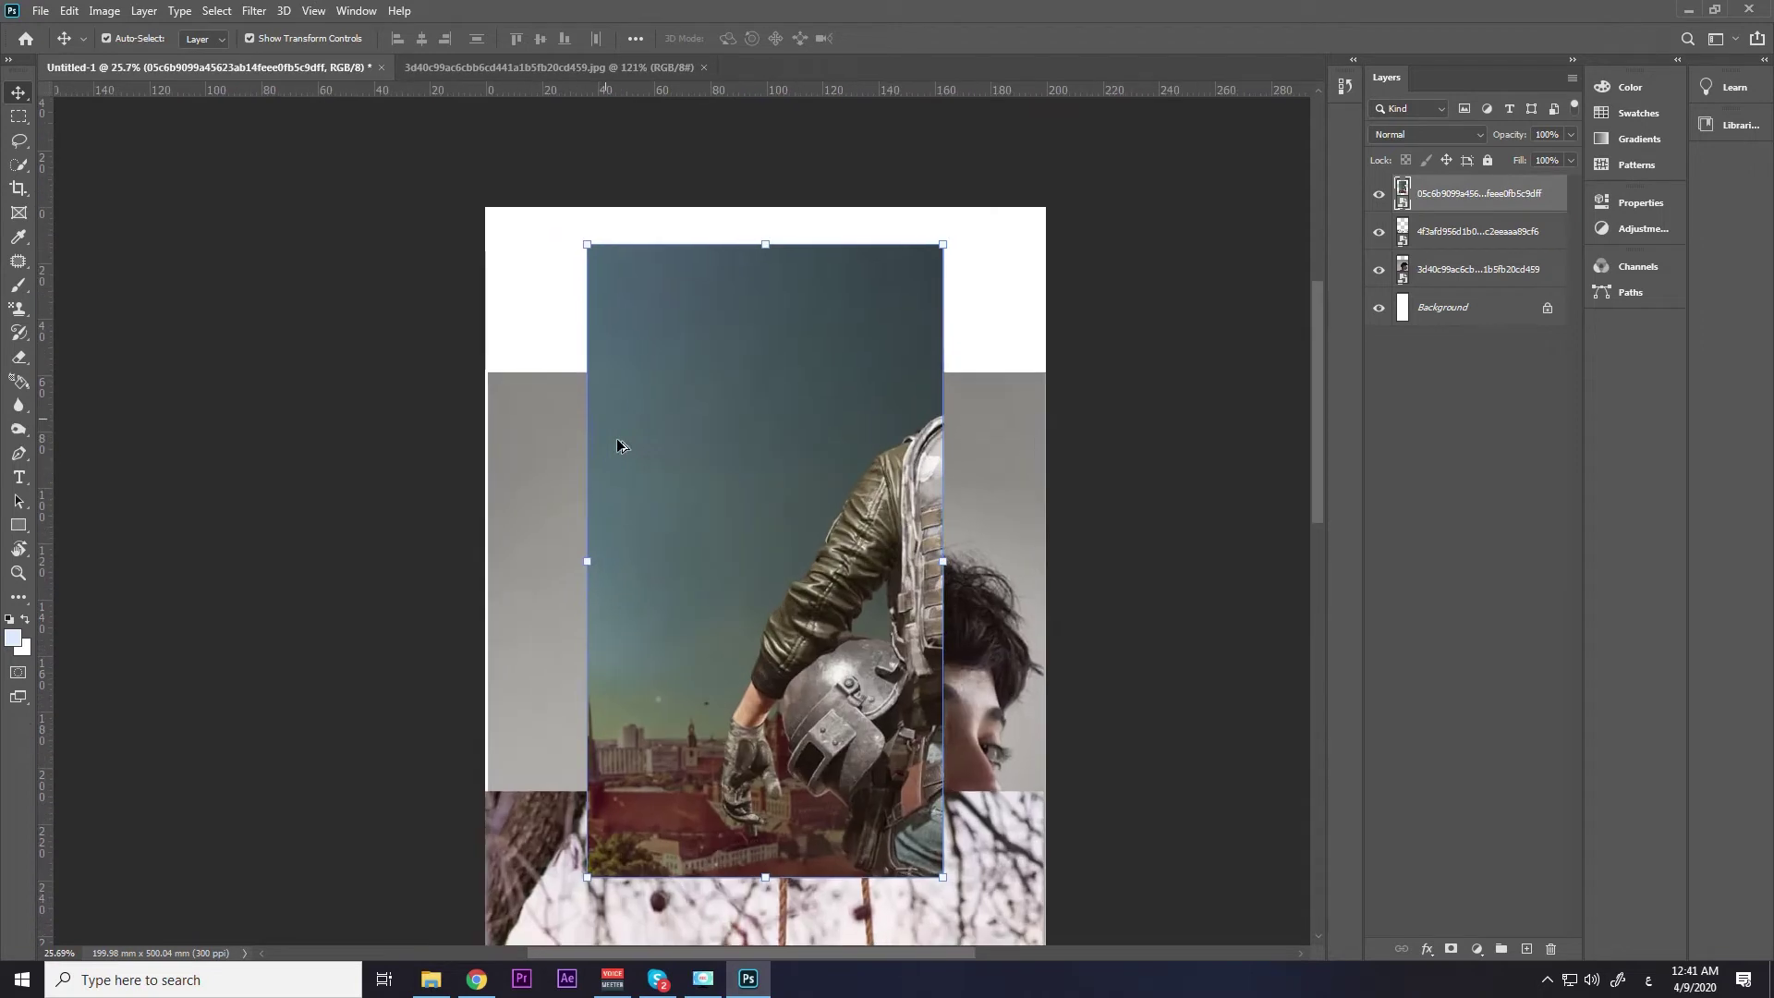
drag(632, 470, 632, 457)
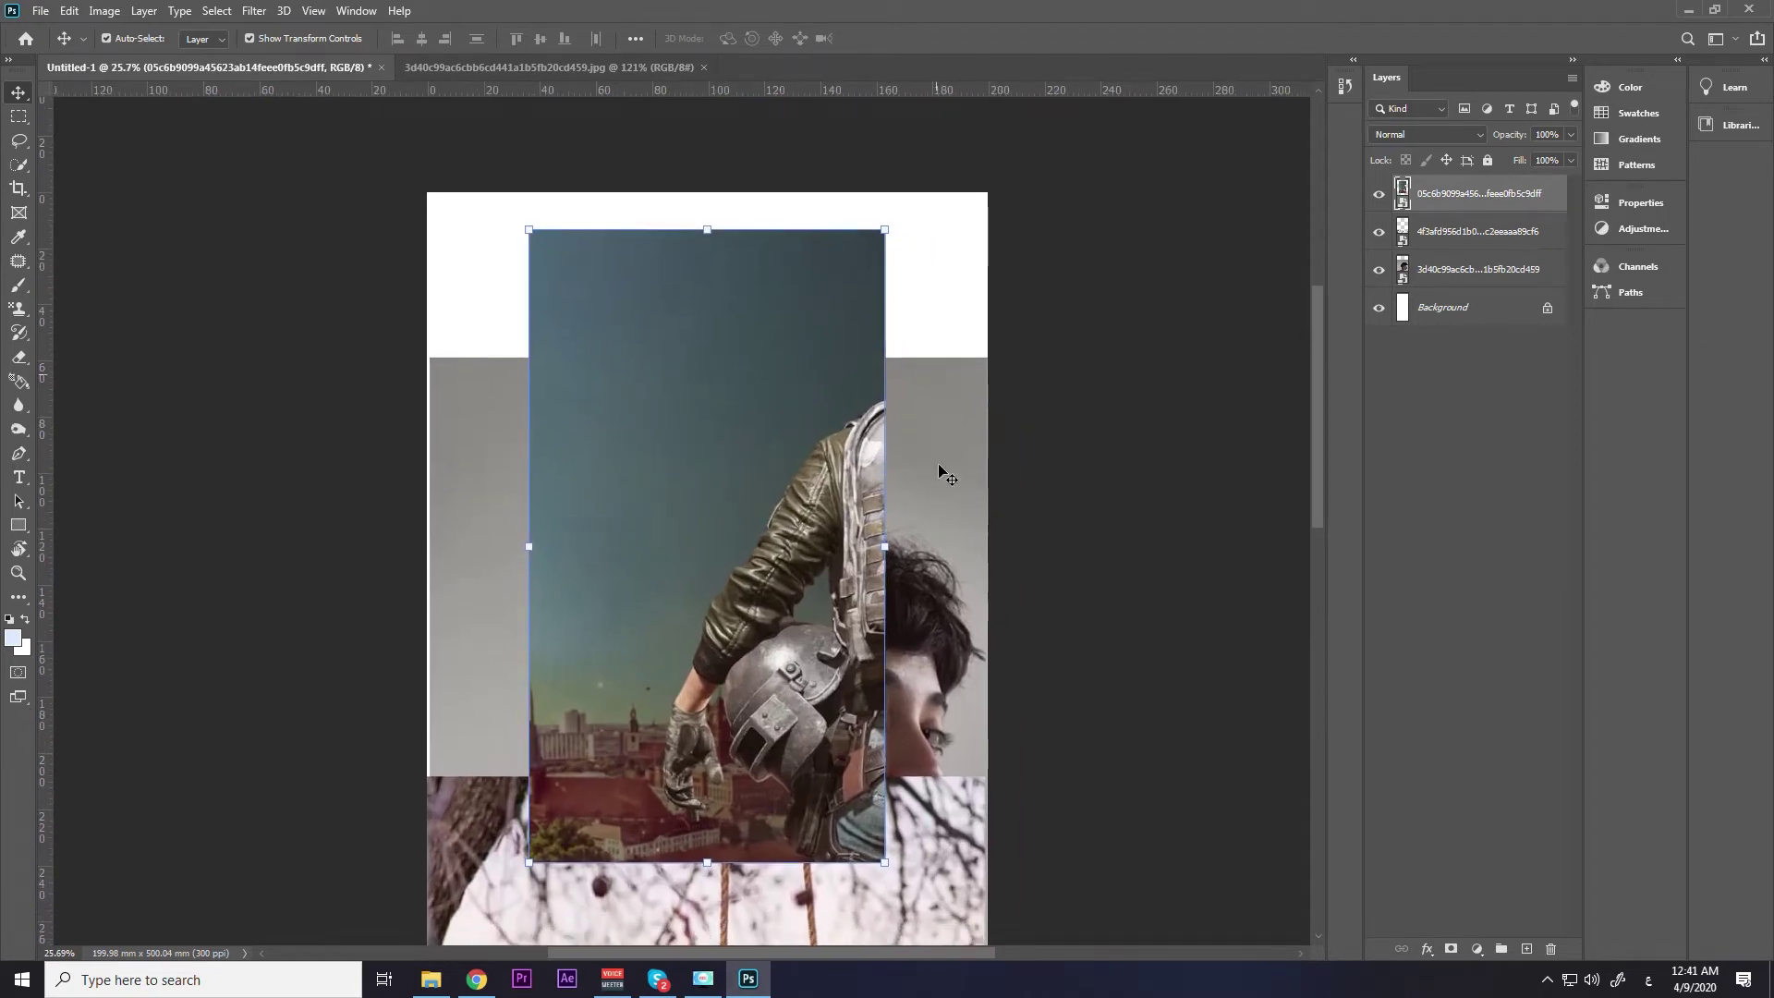
drag(806, 314, 828, 249)
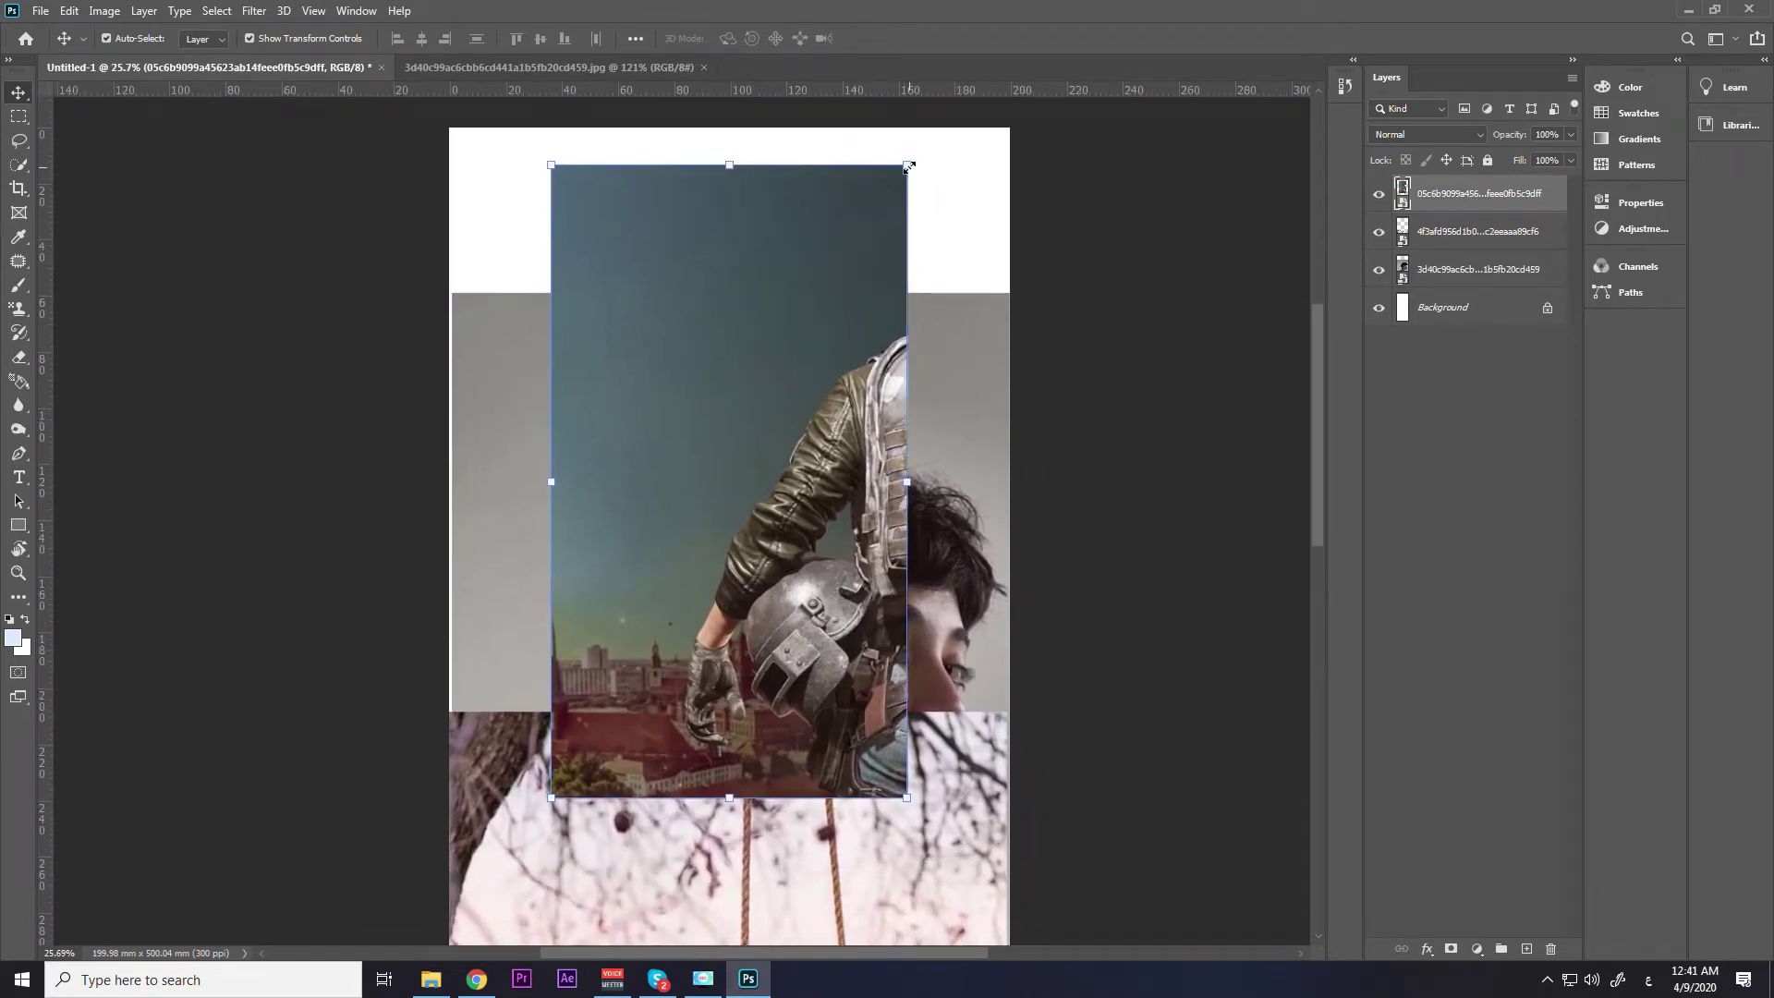
drag(909, 166, 753, 204)
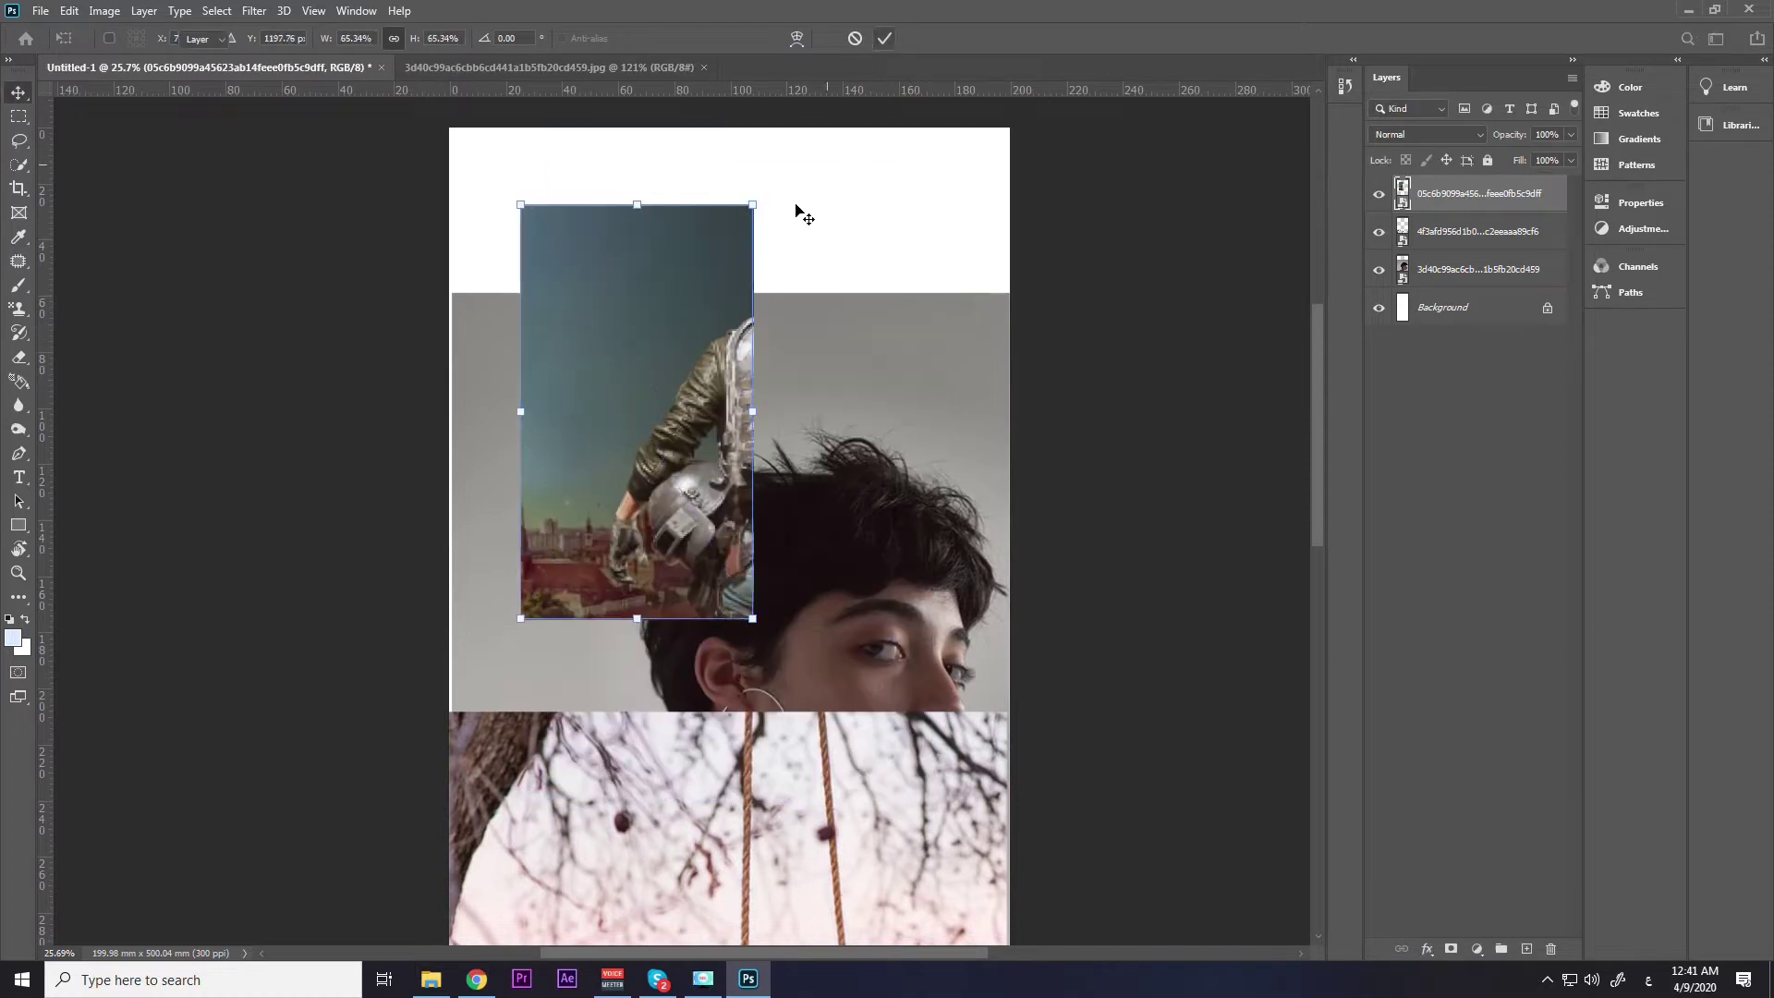
mouse_move(767, 191)
mouse_down()
mouse_move(721, 82)
mouse_move(819, 365)
mouse_up()
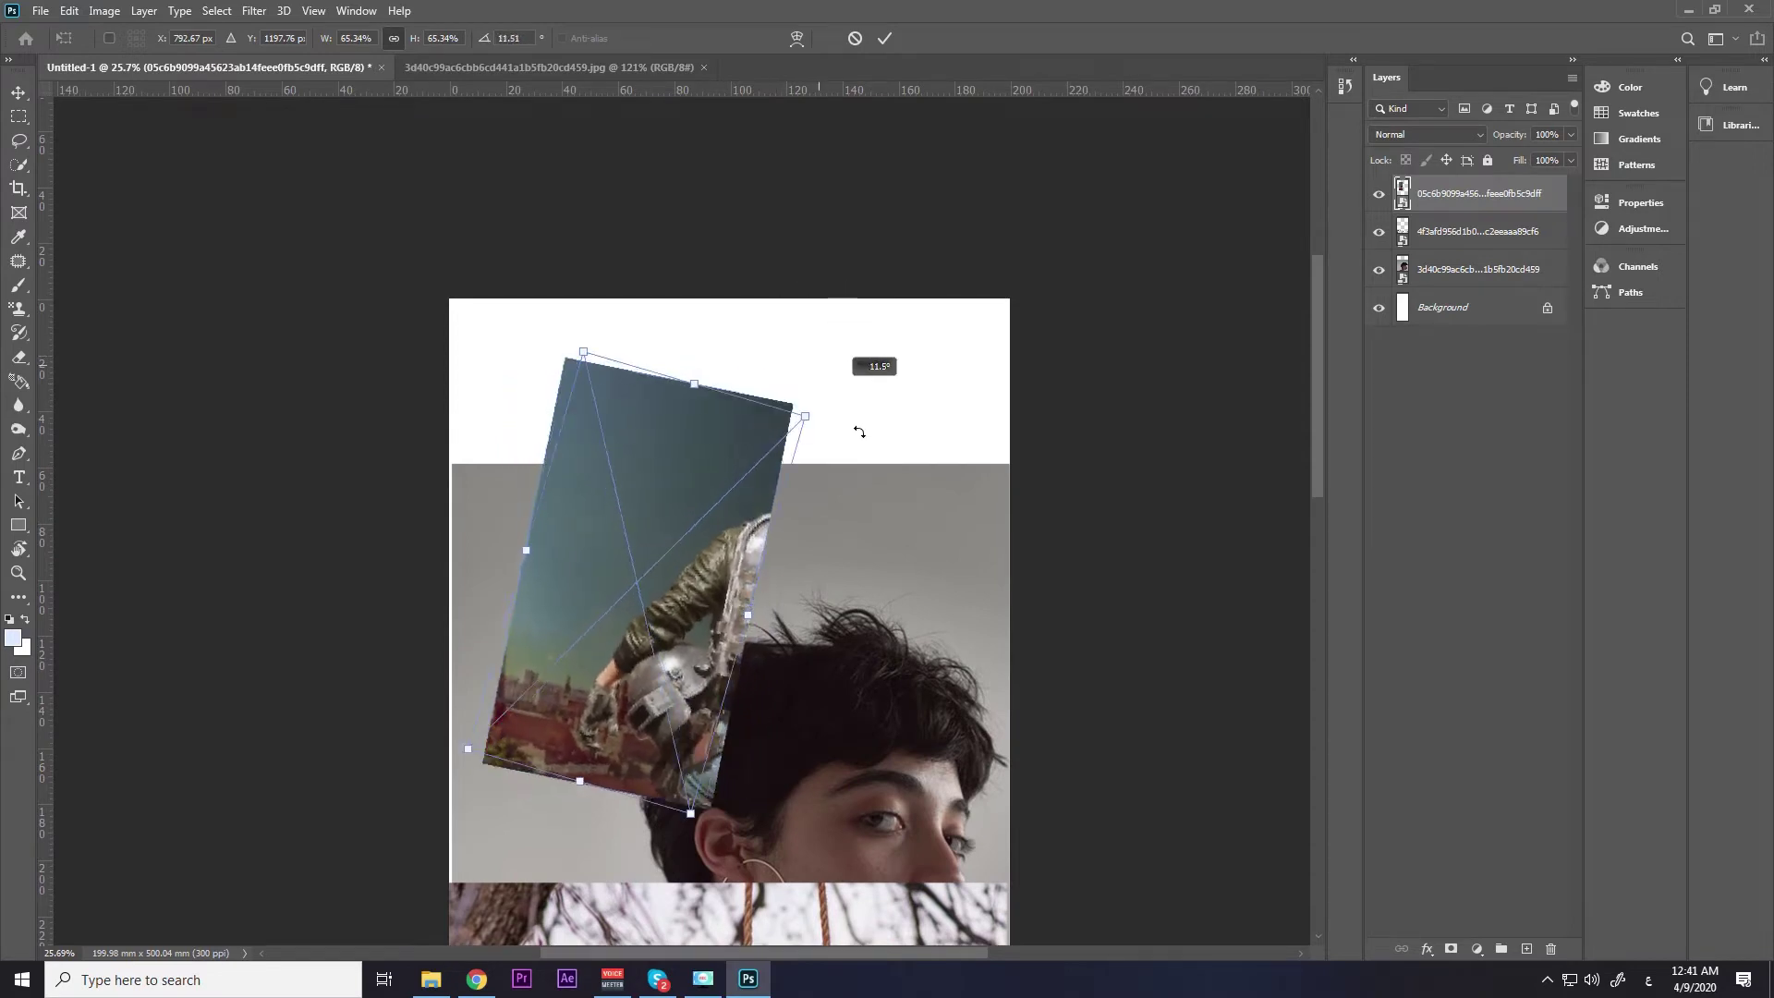
drag(819, 365, 863, 305)
key(Return)
Rotate the soldier photo about 27 degrees with Ctrl+T and commit it, then zoom out.
click(249, 39)
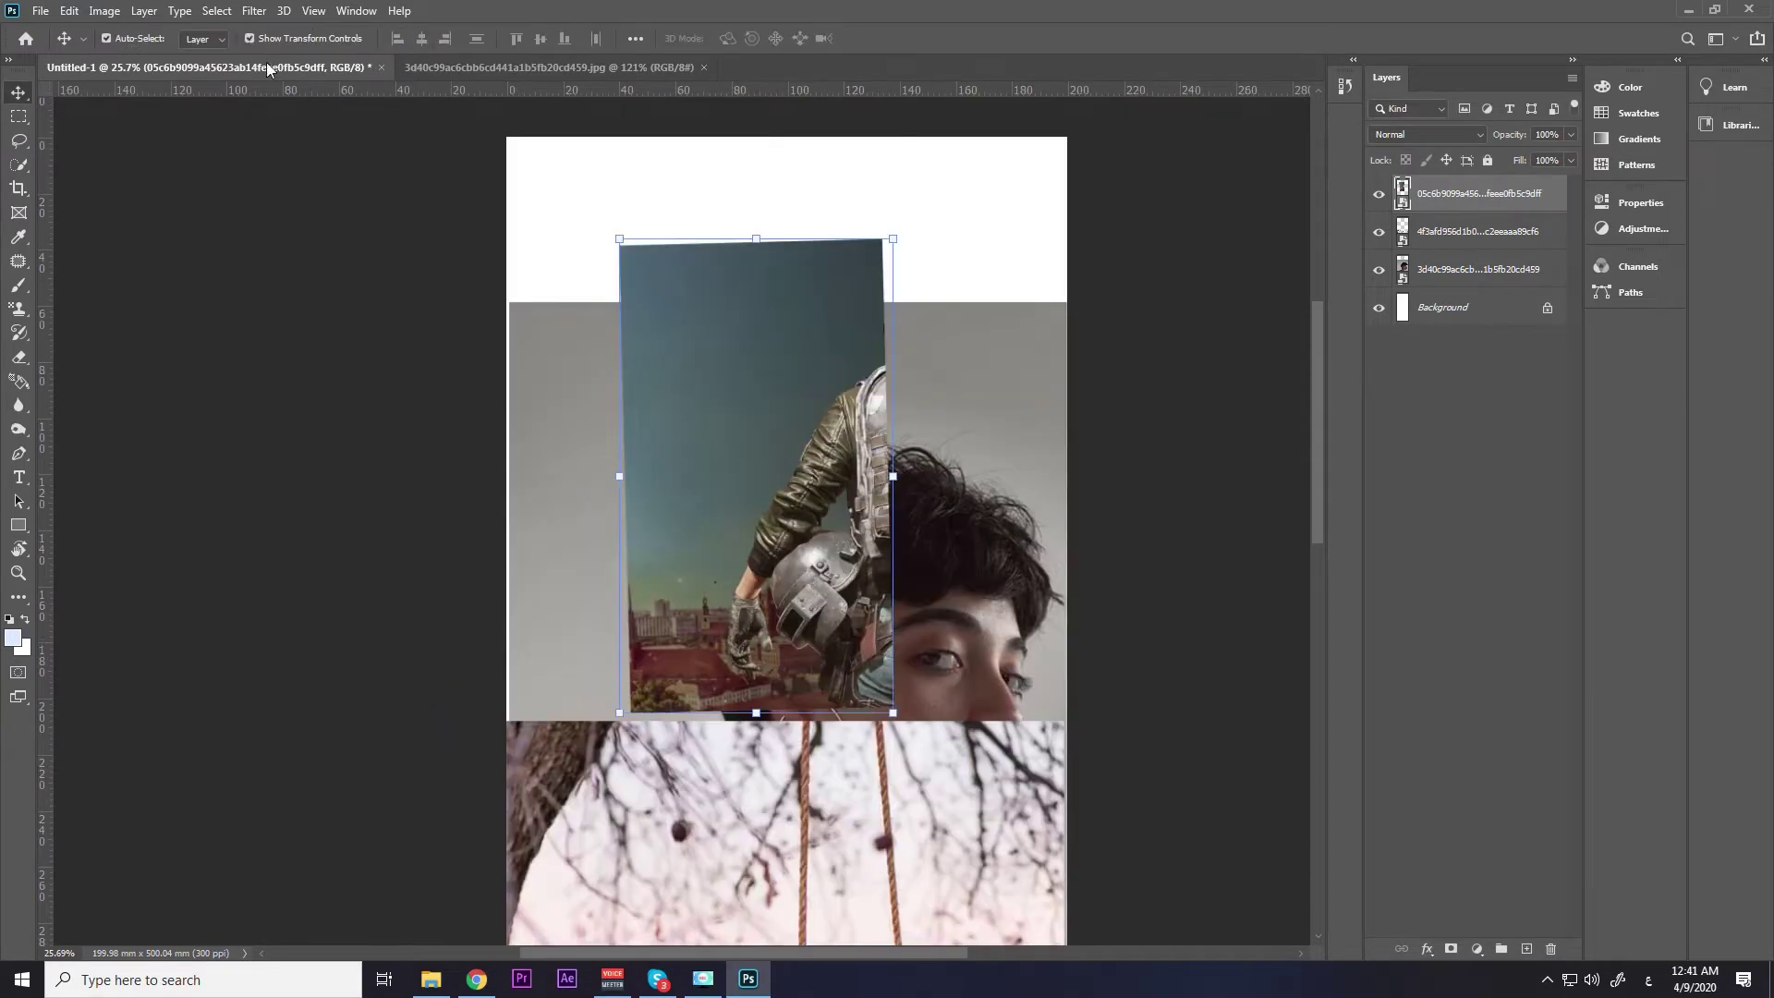
scroll(909, 337, down, 2)
scroll(907, 347, up, 1)
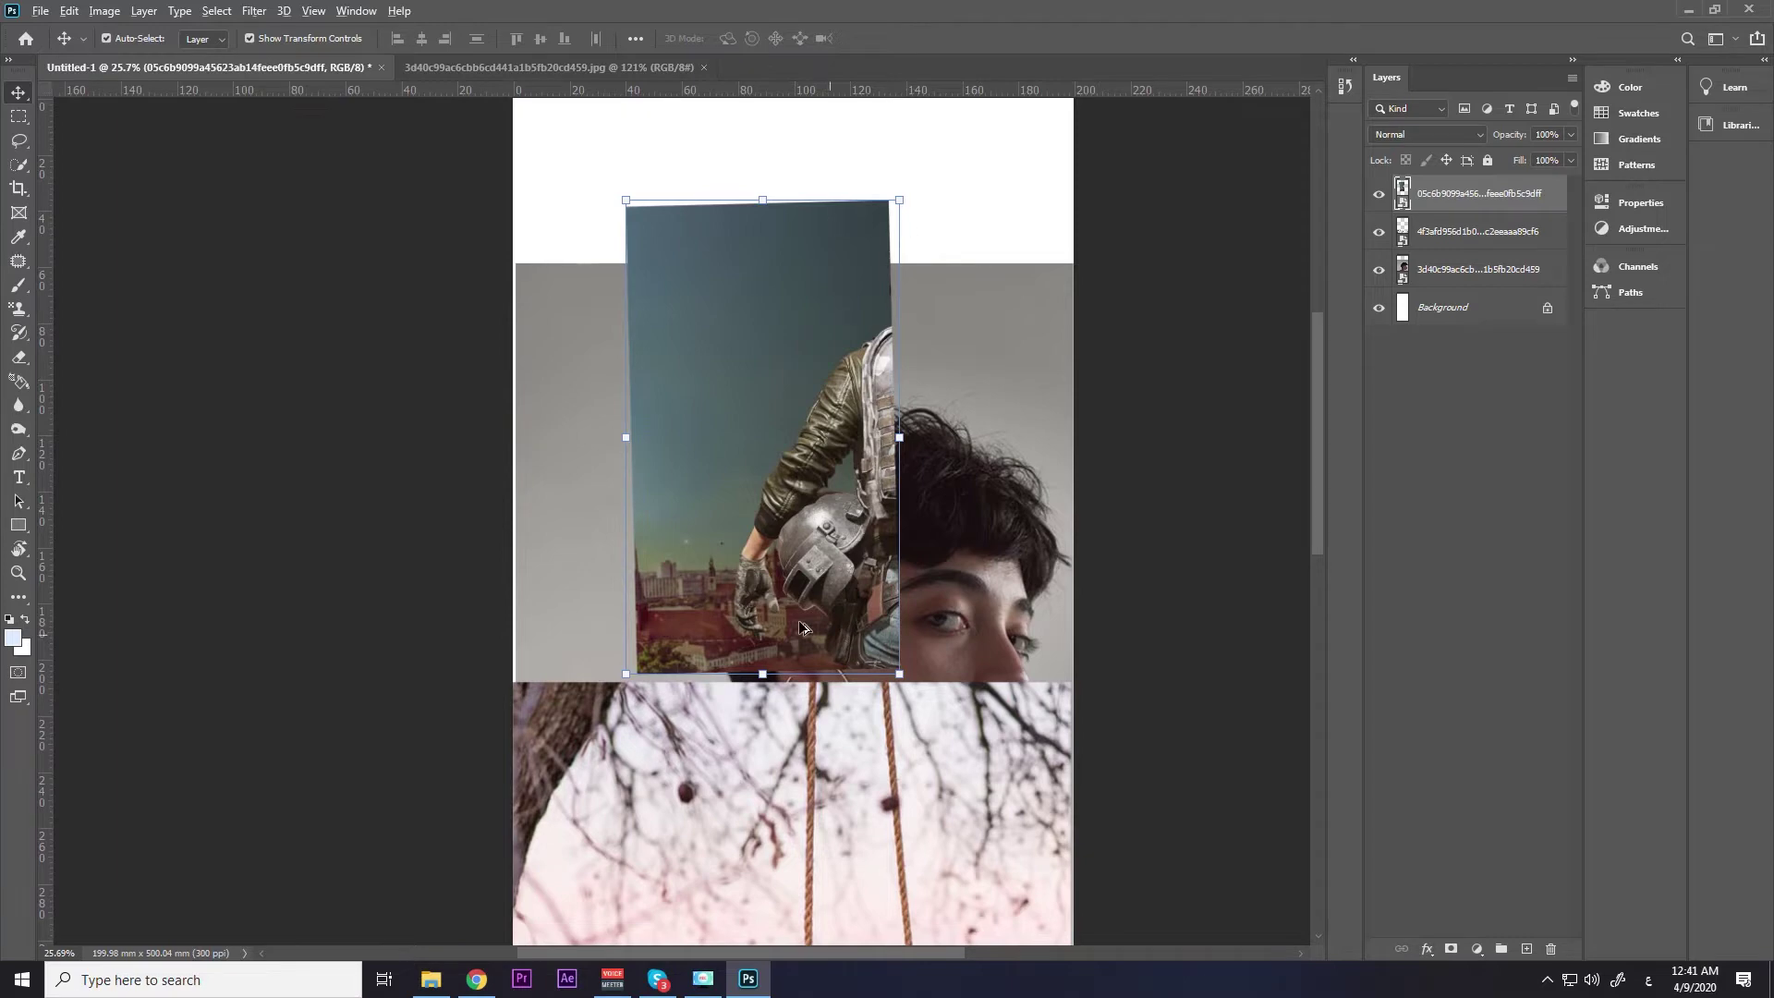
scroll(801, 628, up, 2)
mouse_move(1009, 365)
mouse_down()
mouse_move(1003, 393)
mouse_move(979, 285)
mouse_up()
key(ctrl+t)
mouse_move(924, 154)
mouse_down()
mouse_move(1008, 307)
mouse_move(992, 323)
mouse_up()
click(879, 41)
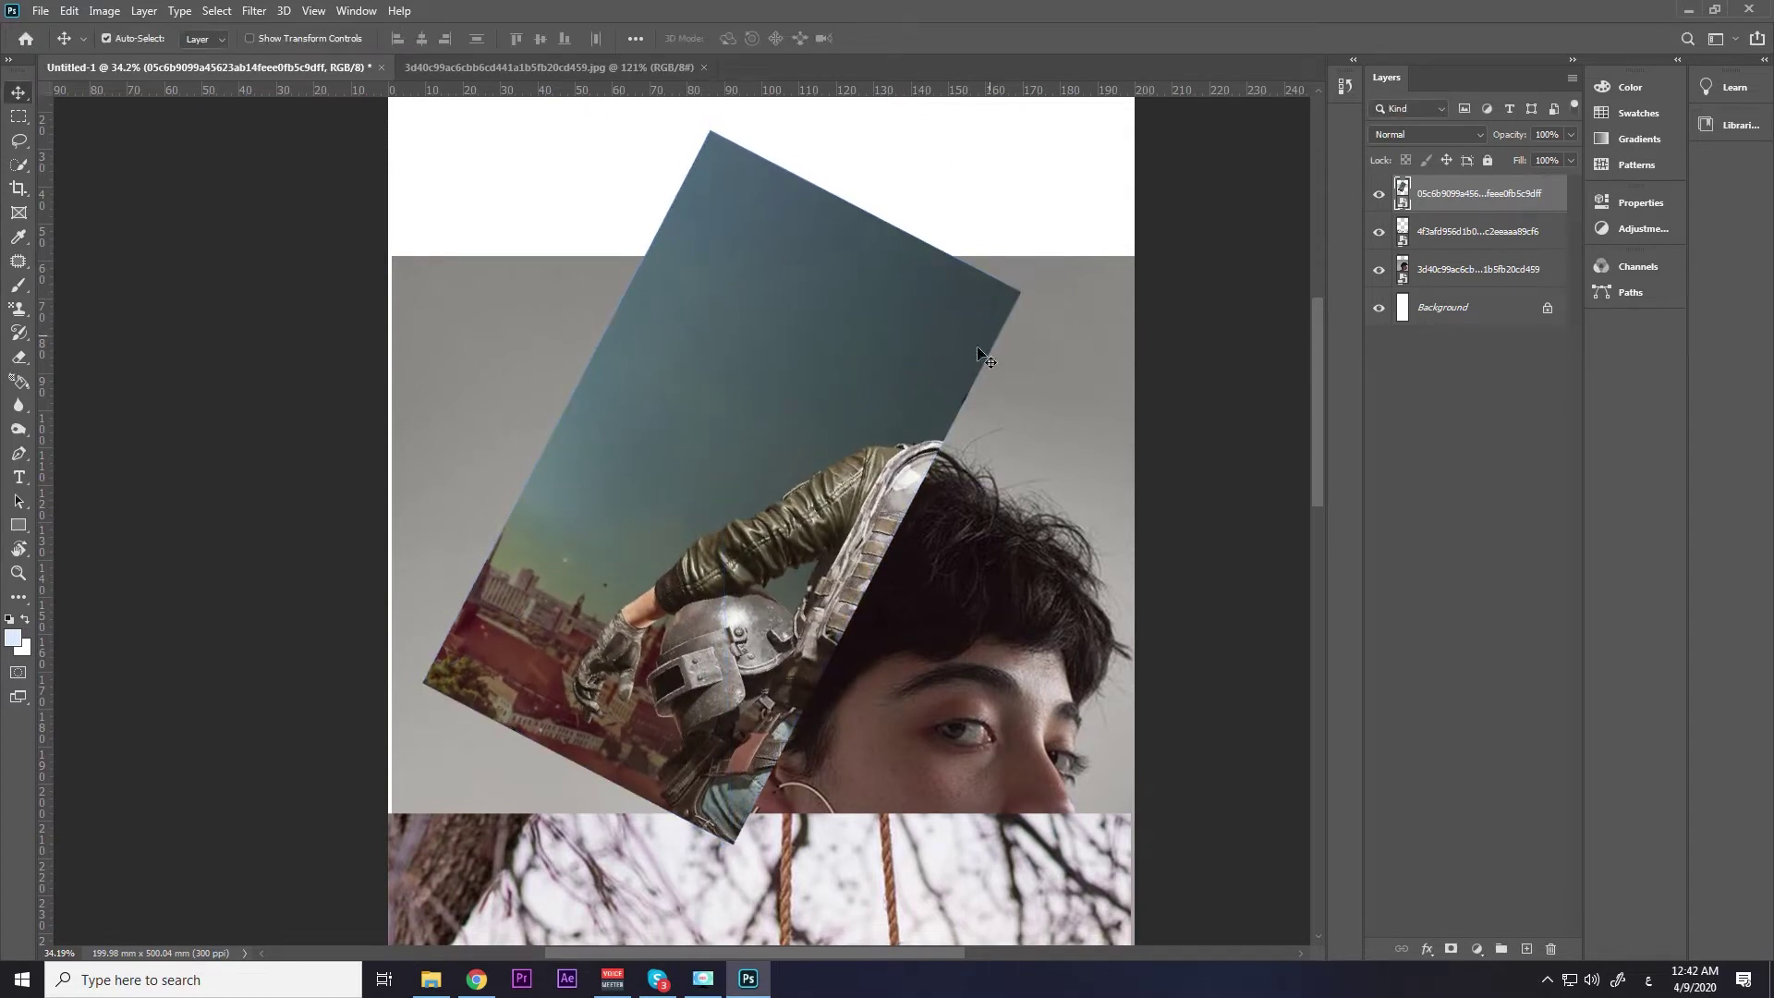
scroll(795, 518, down, 2)
scroll(1136, 309, down, 2)
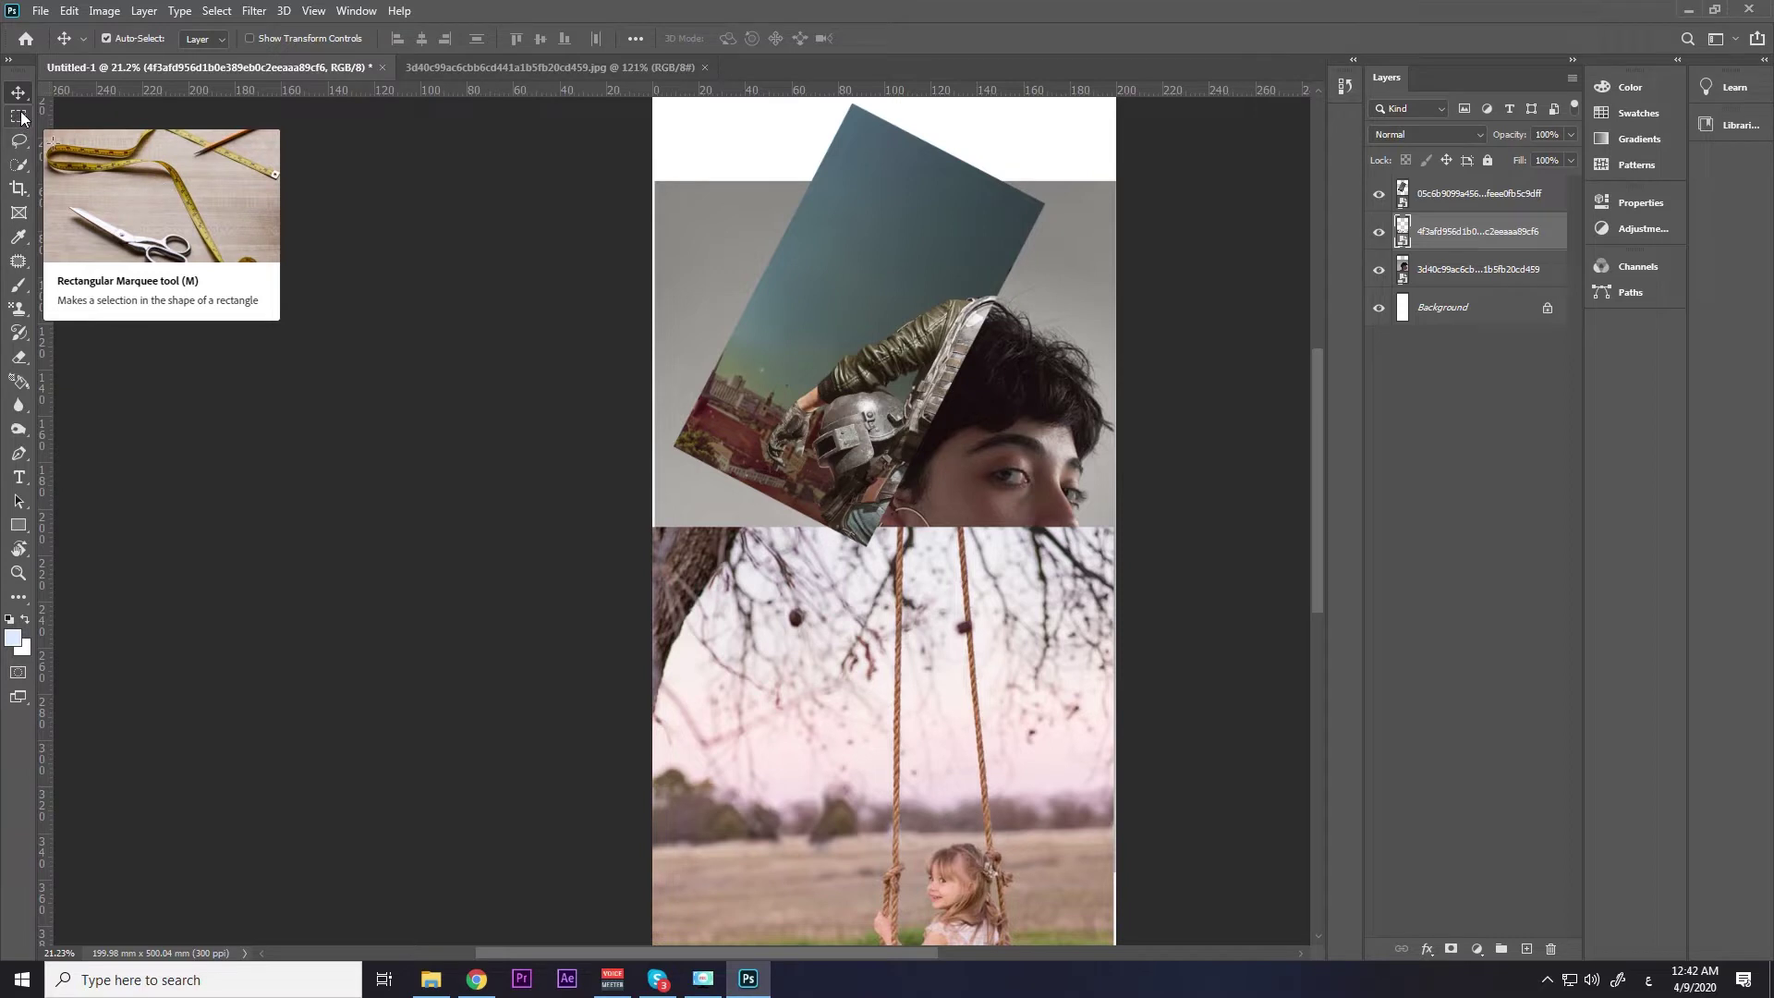
click(21, 118)
Hide the soldier and swing photo layers so only the full portrait shows.
click(21, 142)
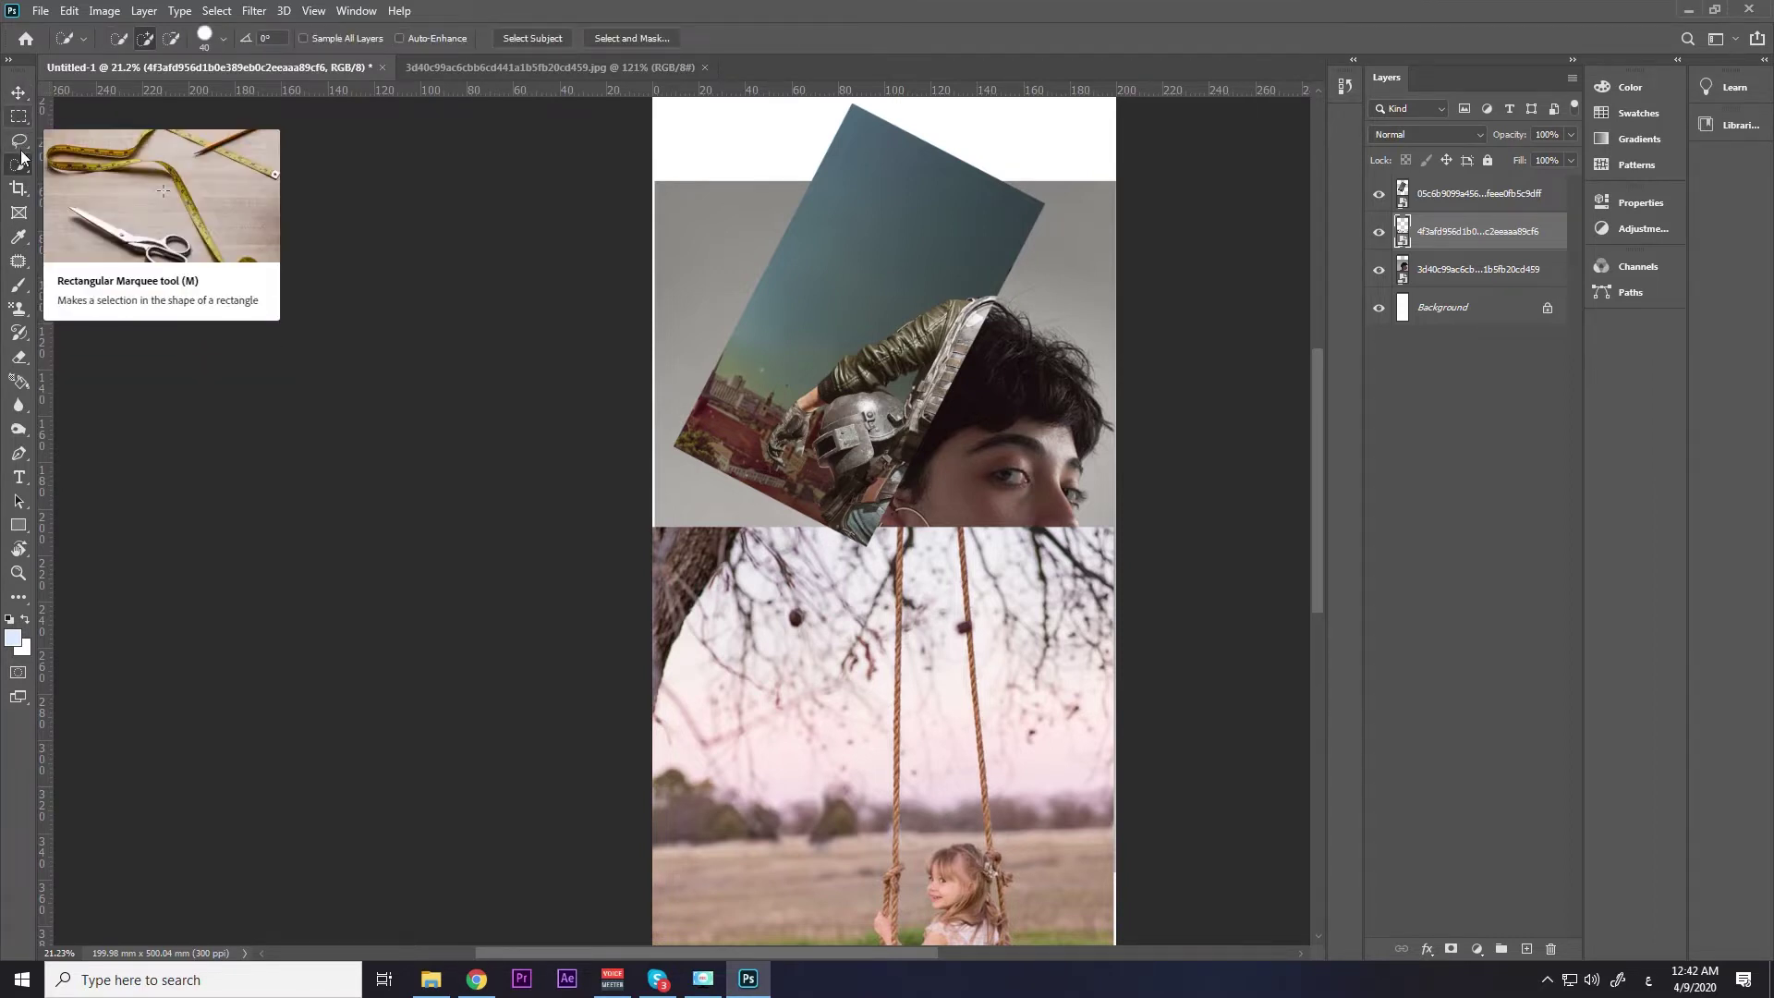
scroll(864, 384, up, 3)
scroll(903, 436, up, 3)
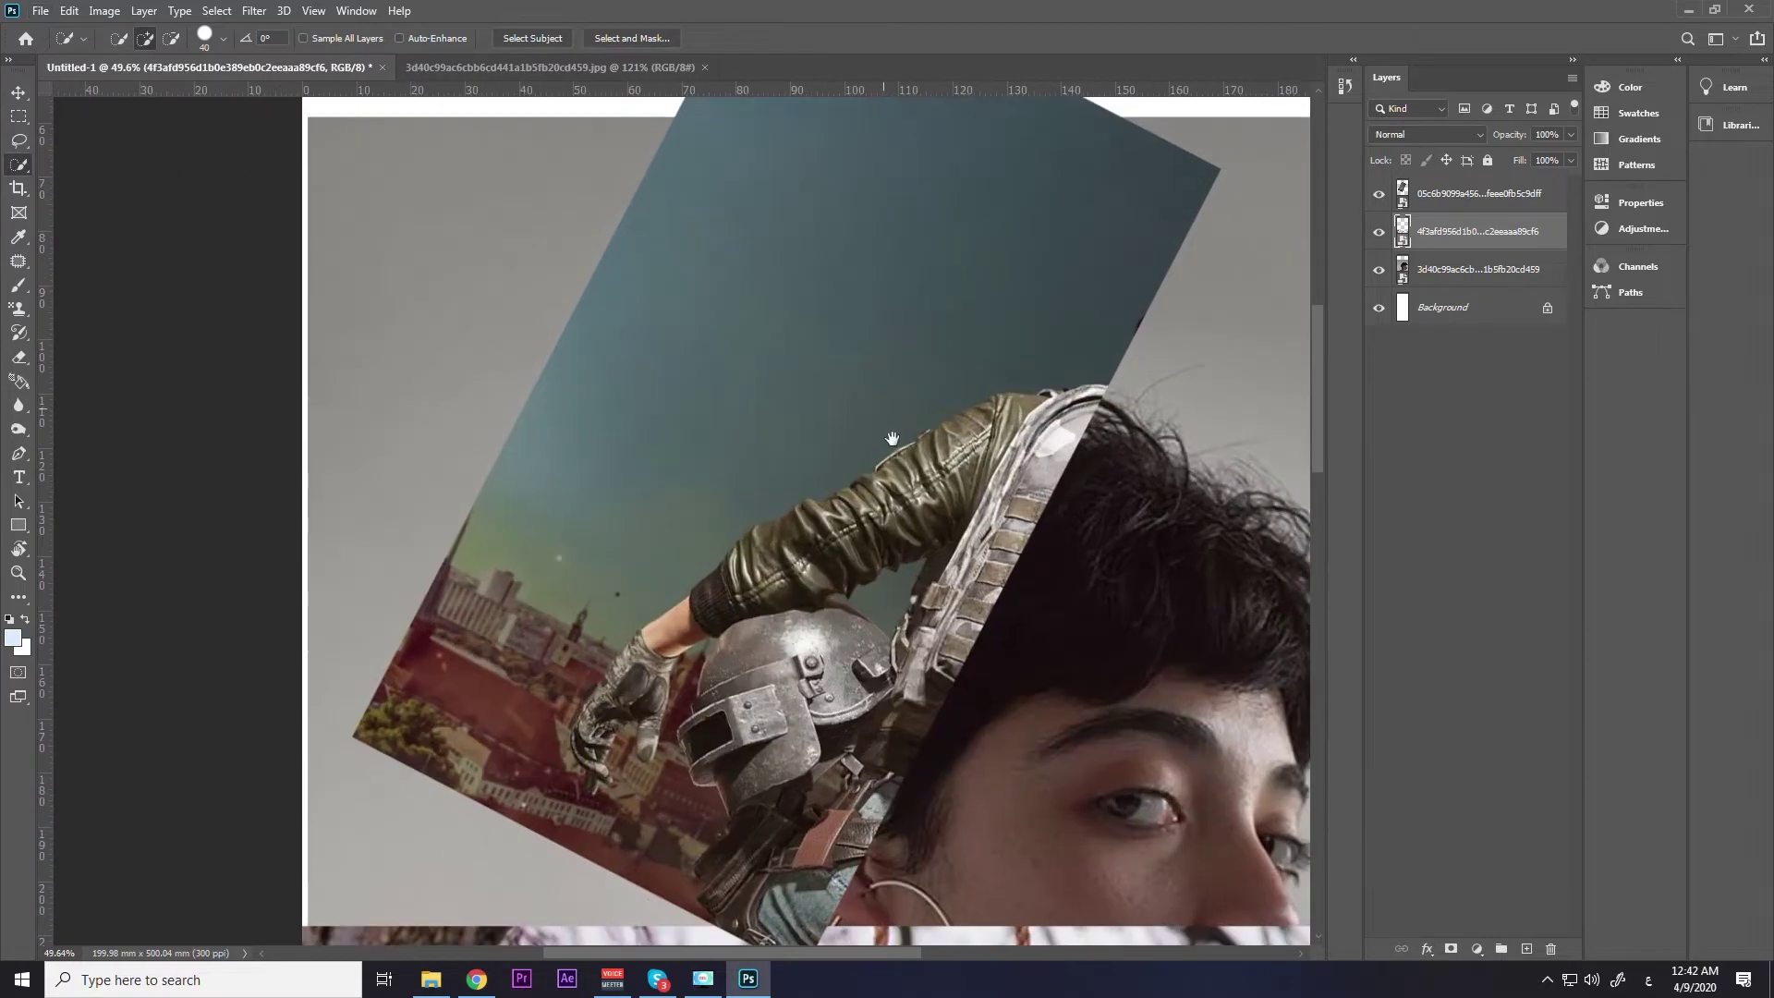
scroll(902, 398, down, 2)
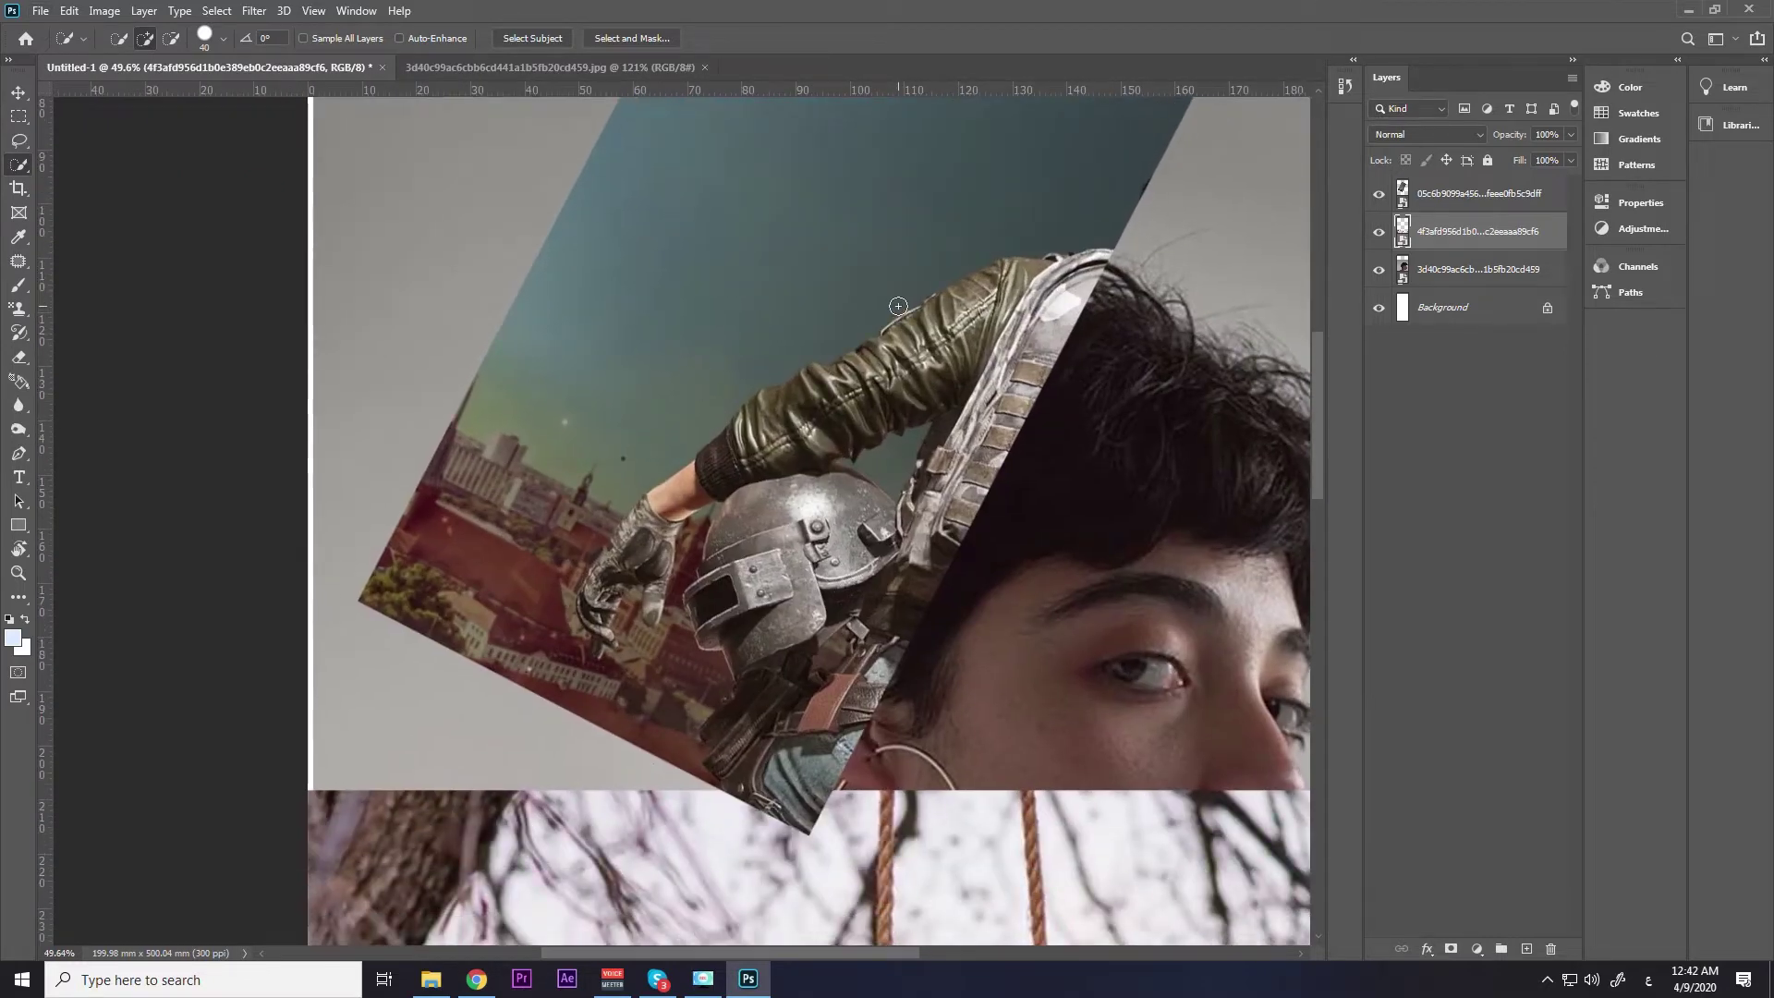
scroll(898, 306, down, 3)
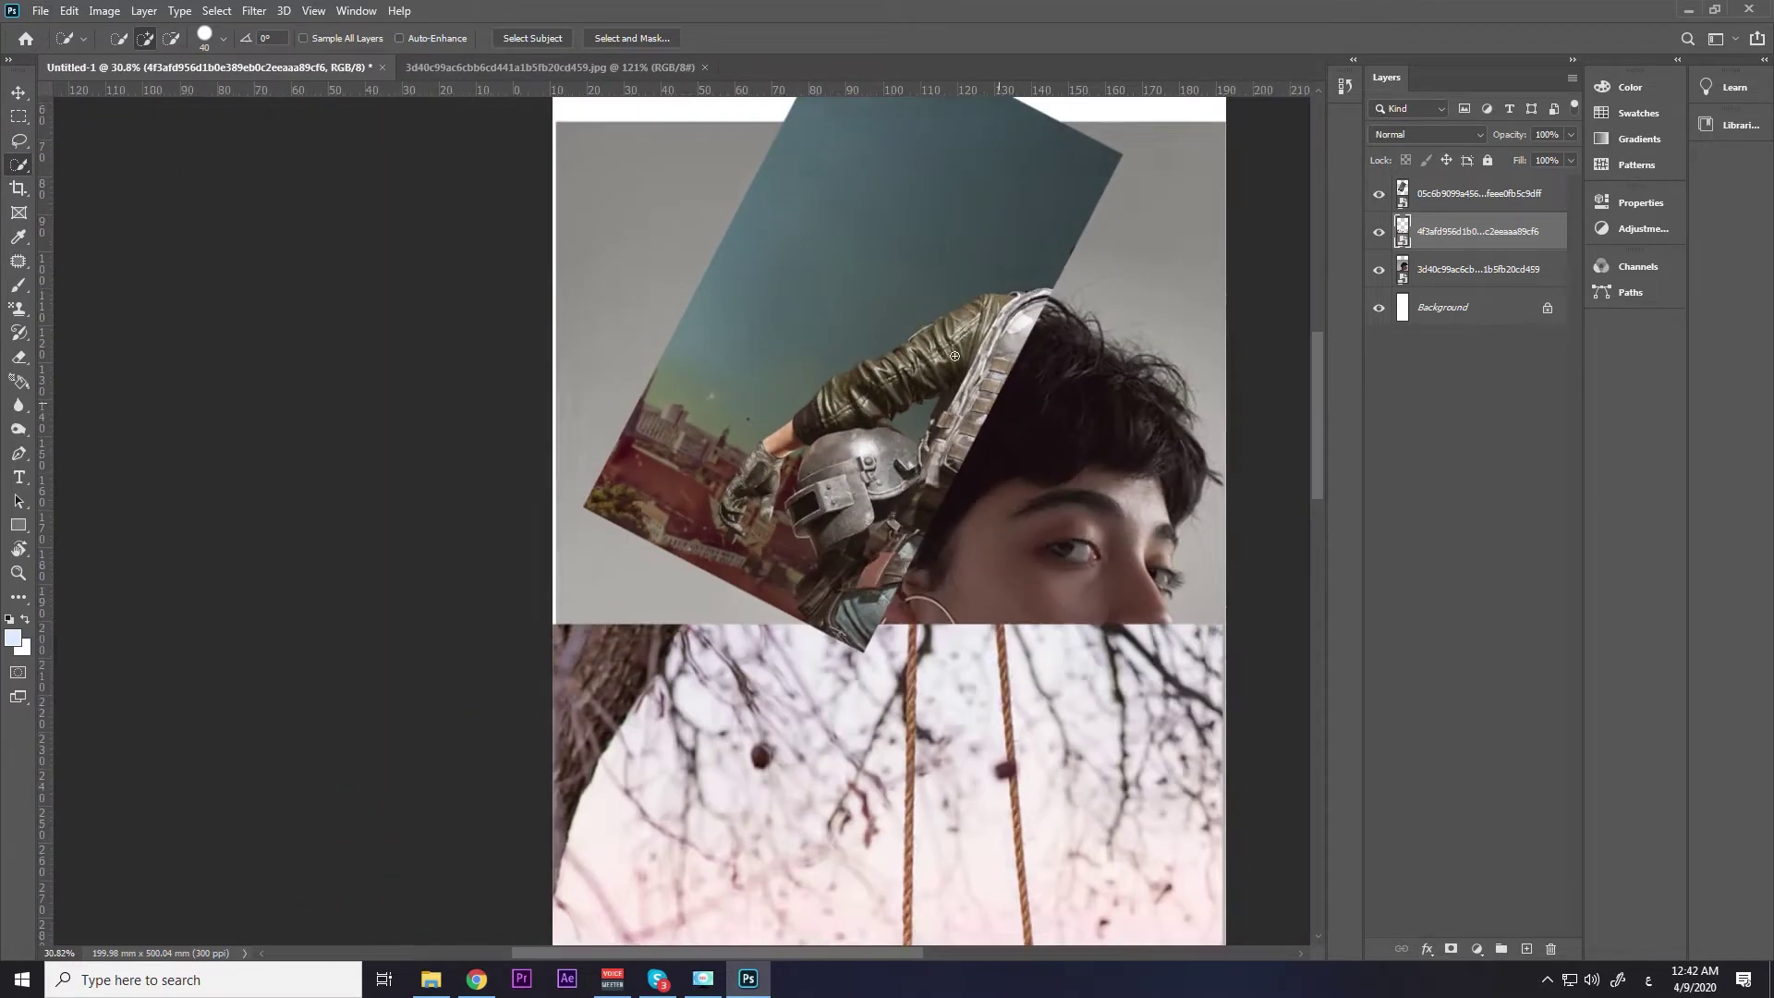
scroll(898, 306, down, 1)
click(1379, 231)
click(1379, 193)
drag(1193, 407, 1001, 241)
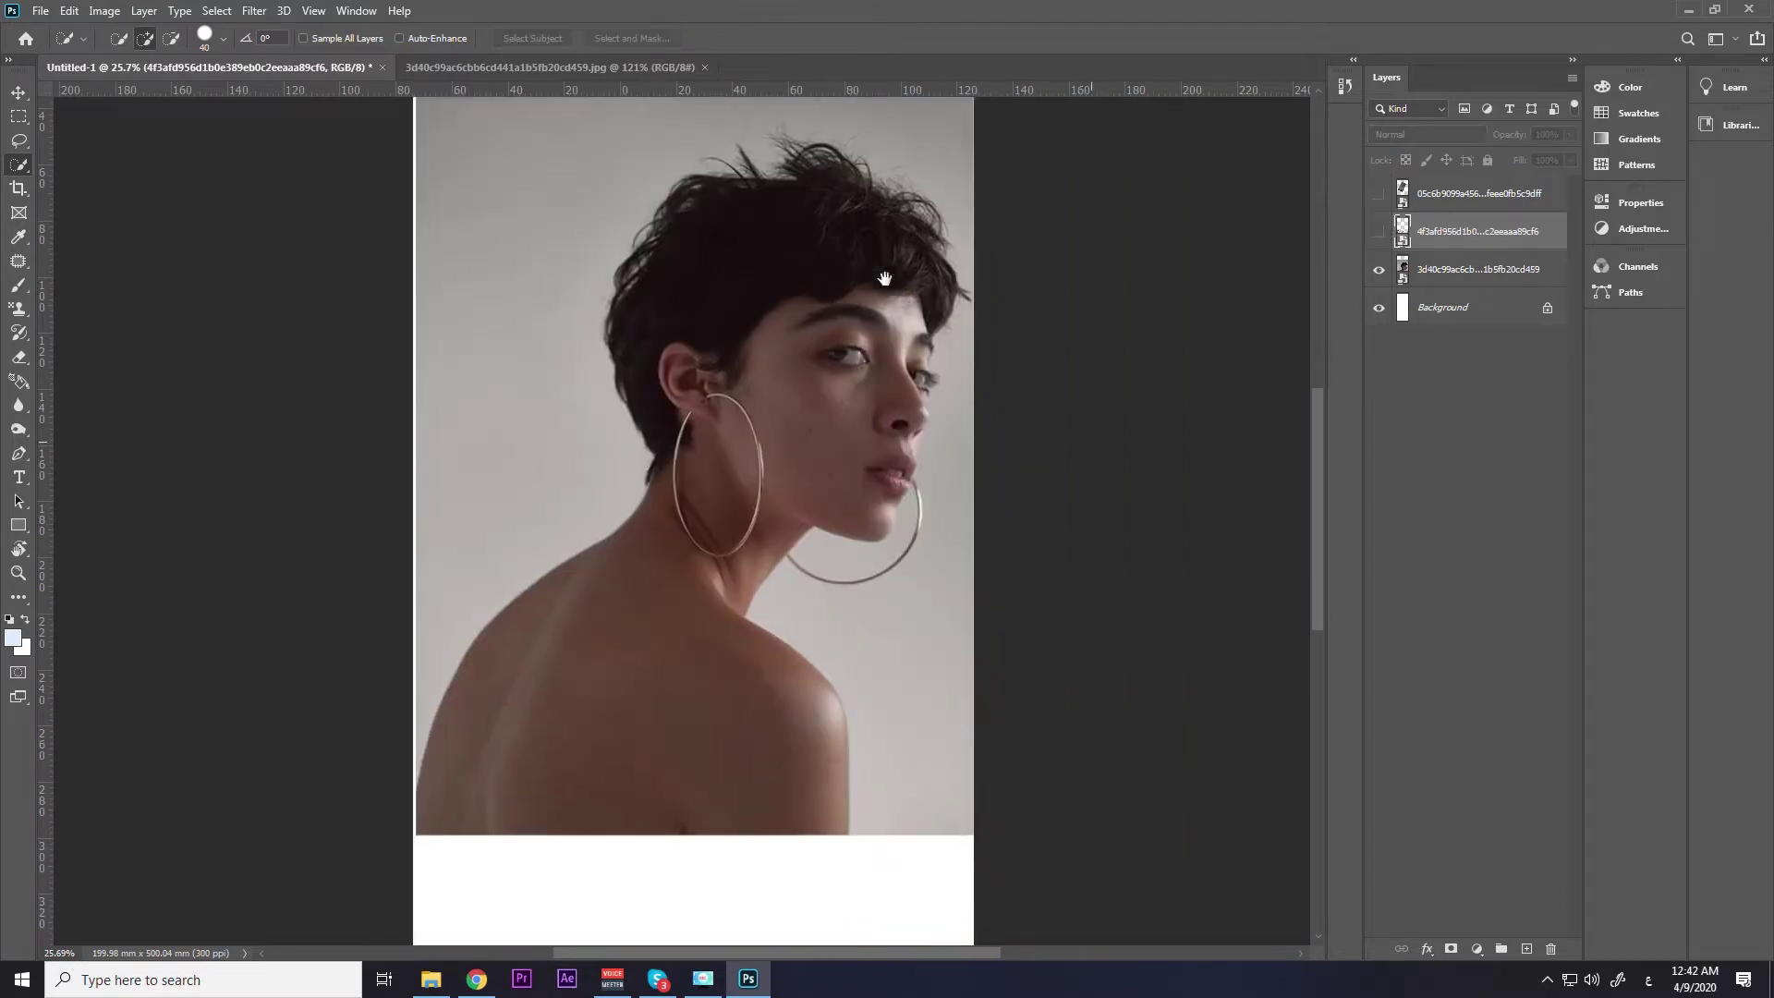
Trace a freehand Lasso selection around the woman's eye.
click(19, 141)
scroll(813, 325, up, 2)
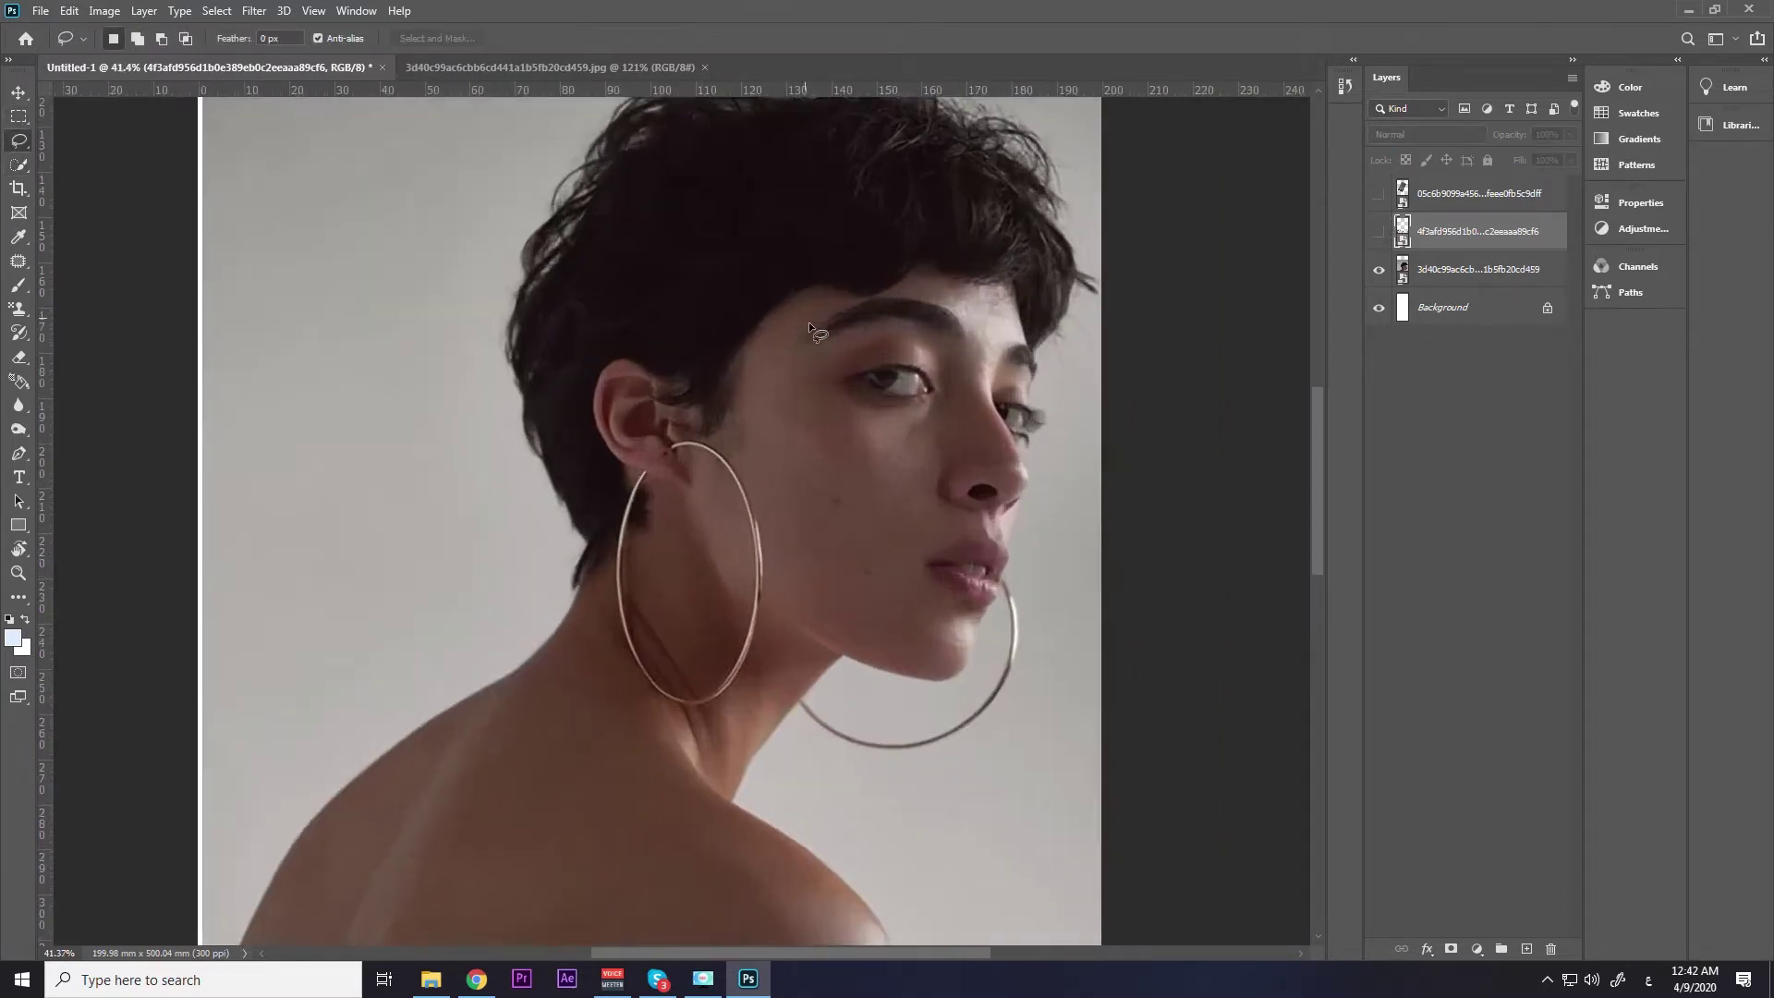
scroll(814, 325, up, 3)
drag(920, 368, 751, 449)
drag(876, 272, 645, 457)
drag(708, 345, 910, 441)
mouse_move(823, 536)
mouse_down()
mouse_move(656, 503)
mouse_move(647, 397)
mouse_up()
scroll(852, 468, down, 2)
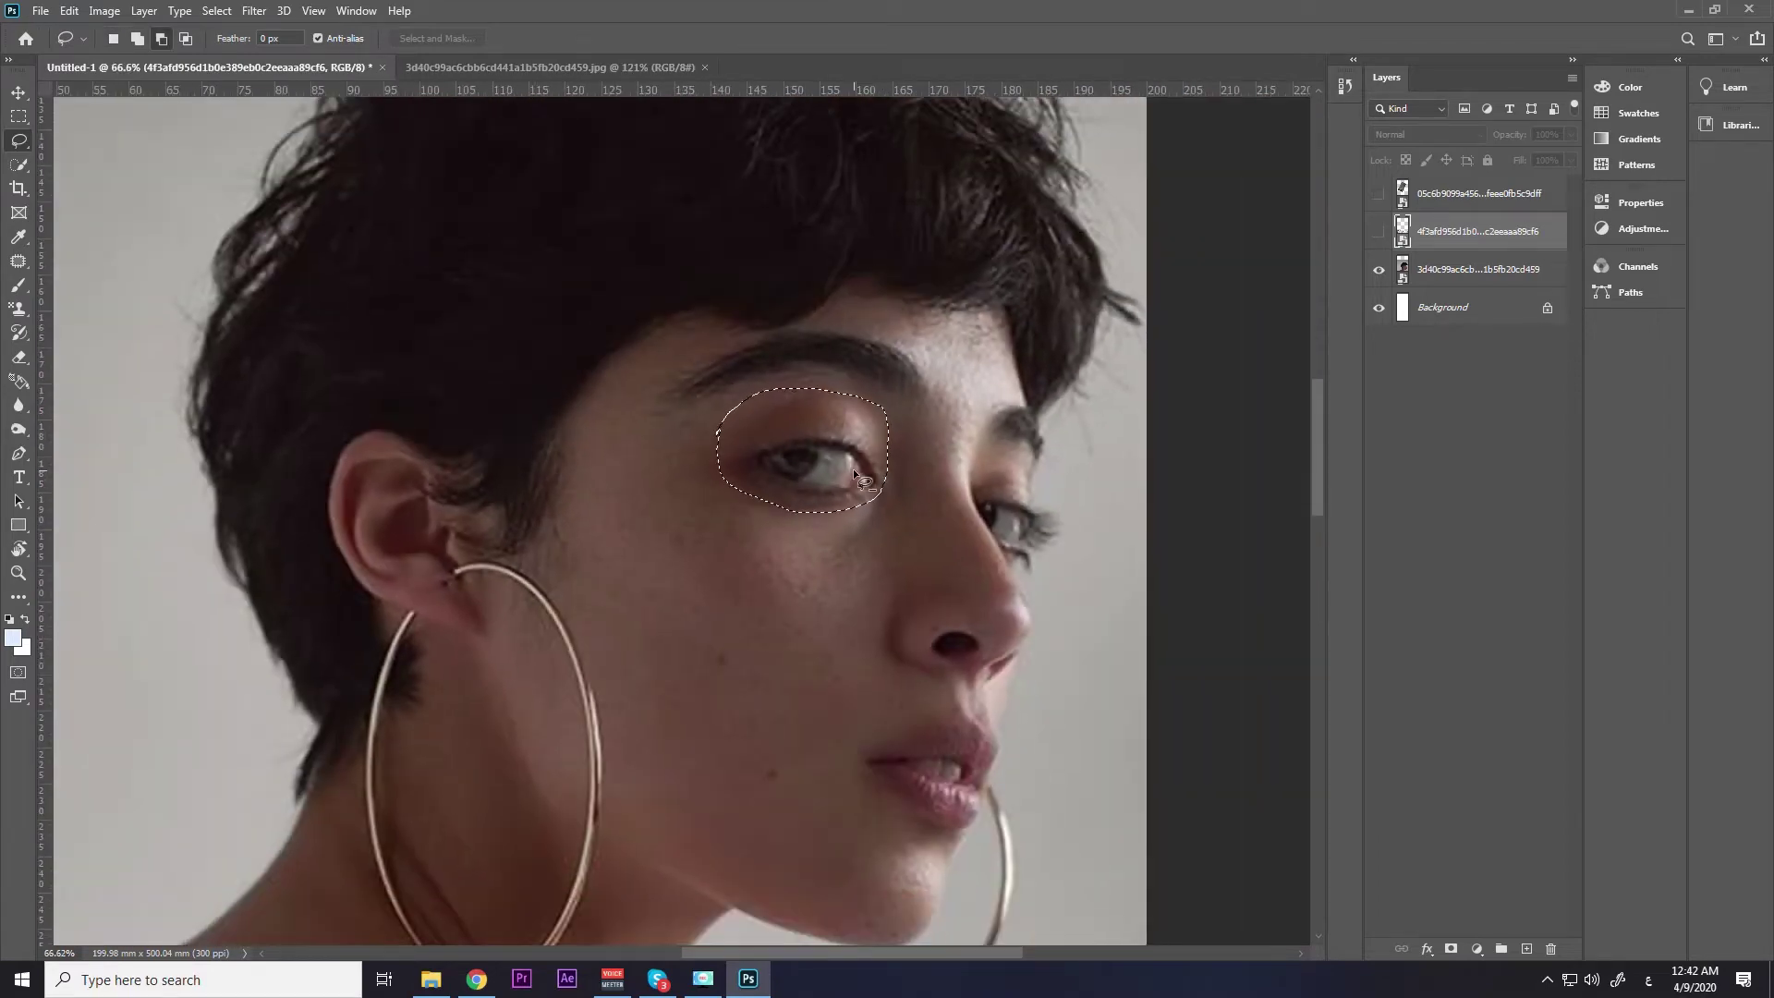
scroll(852, 468, down, 2)
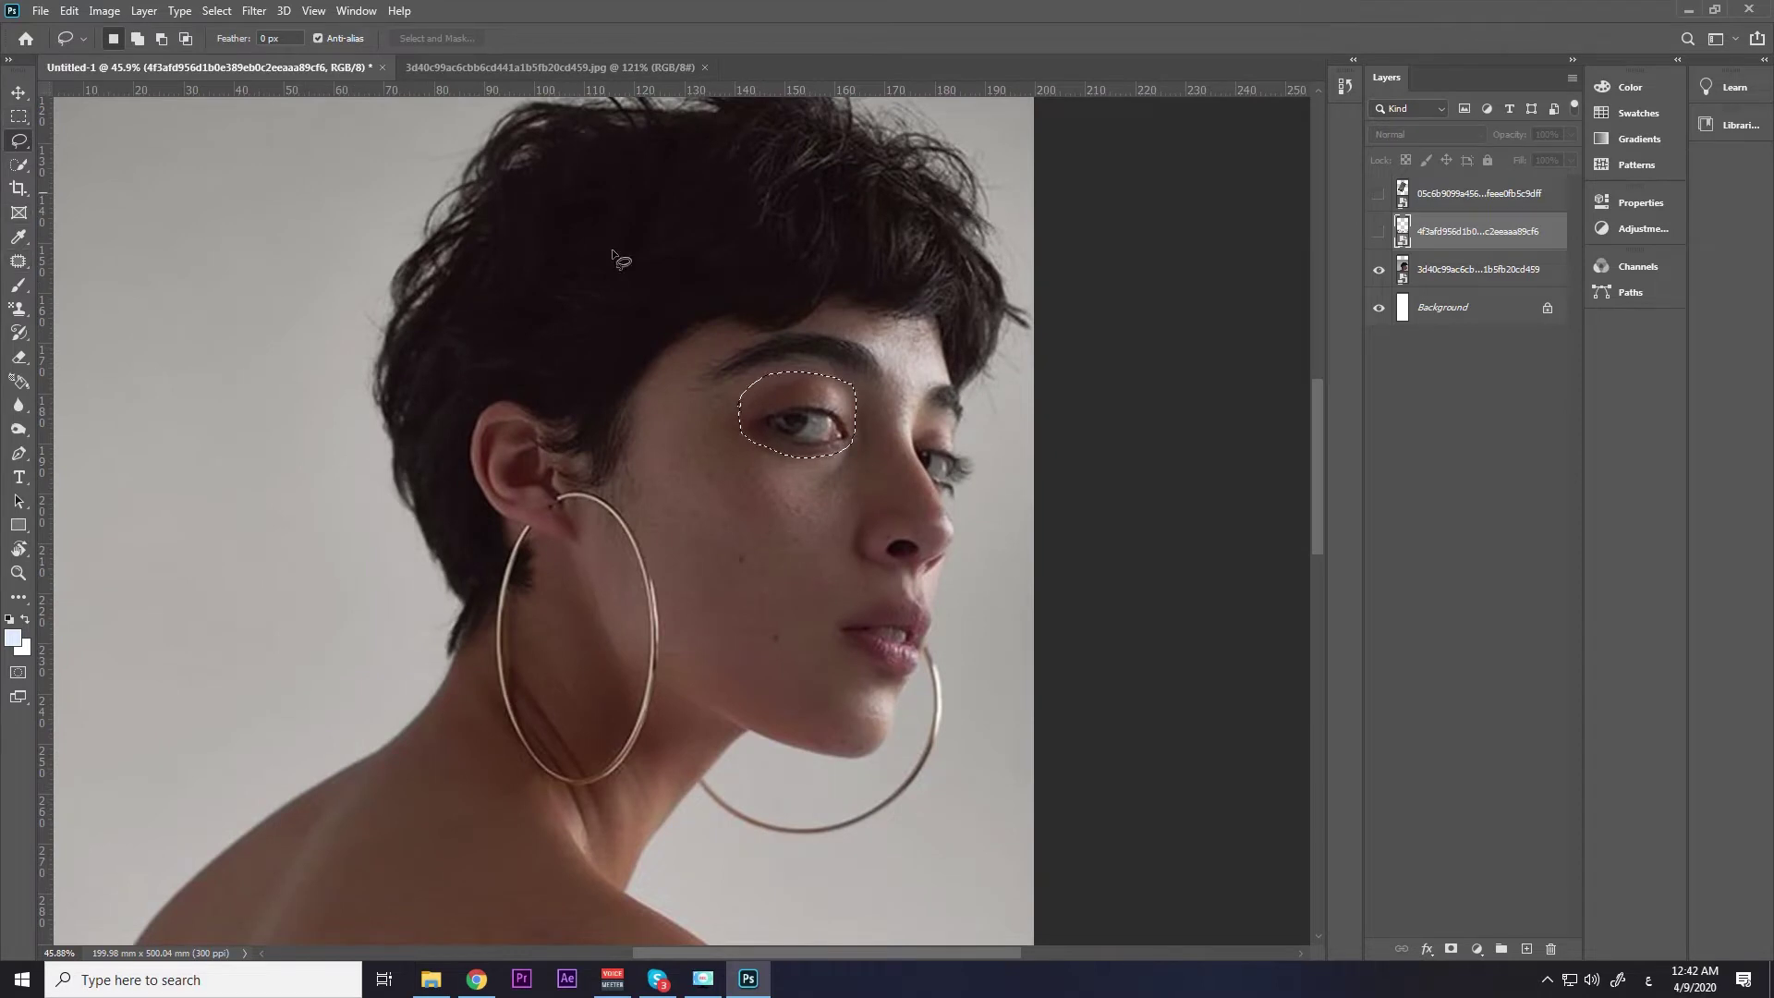
scroll(795, 416, up, 2)
scroll(794, 415, up, 1)
Browse the marquee, lasso and quick selection tool variants, ending on Rectangular Marquee.
click(14, 118)
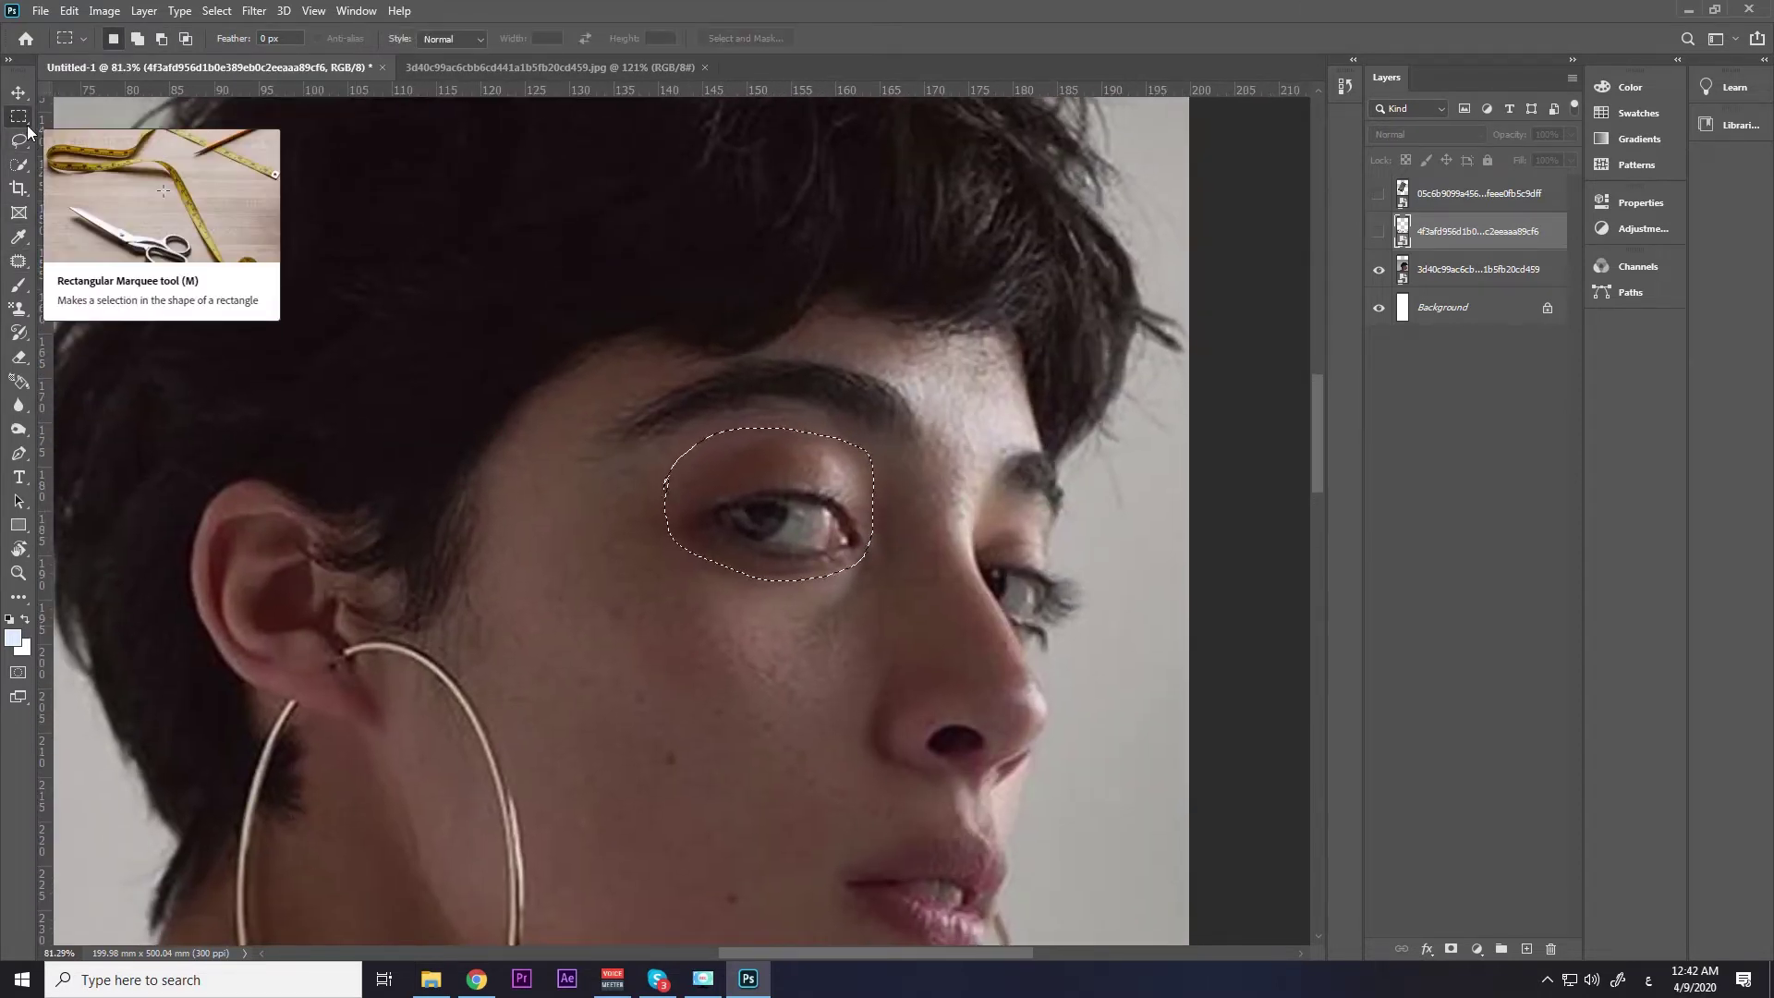
right_click(27, 125)
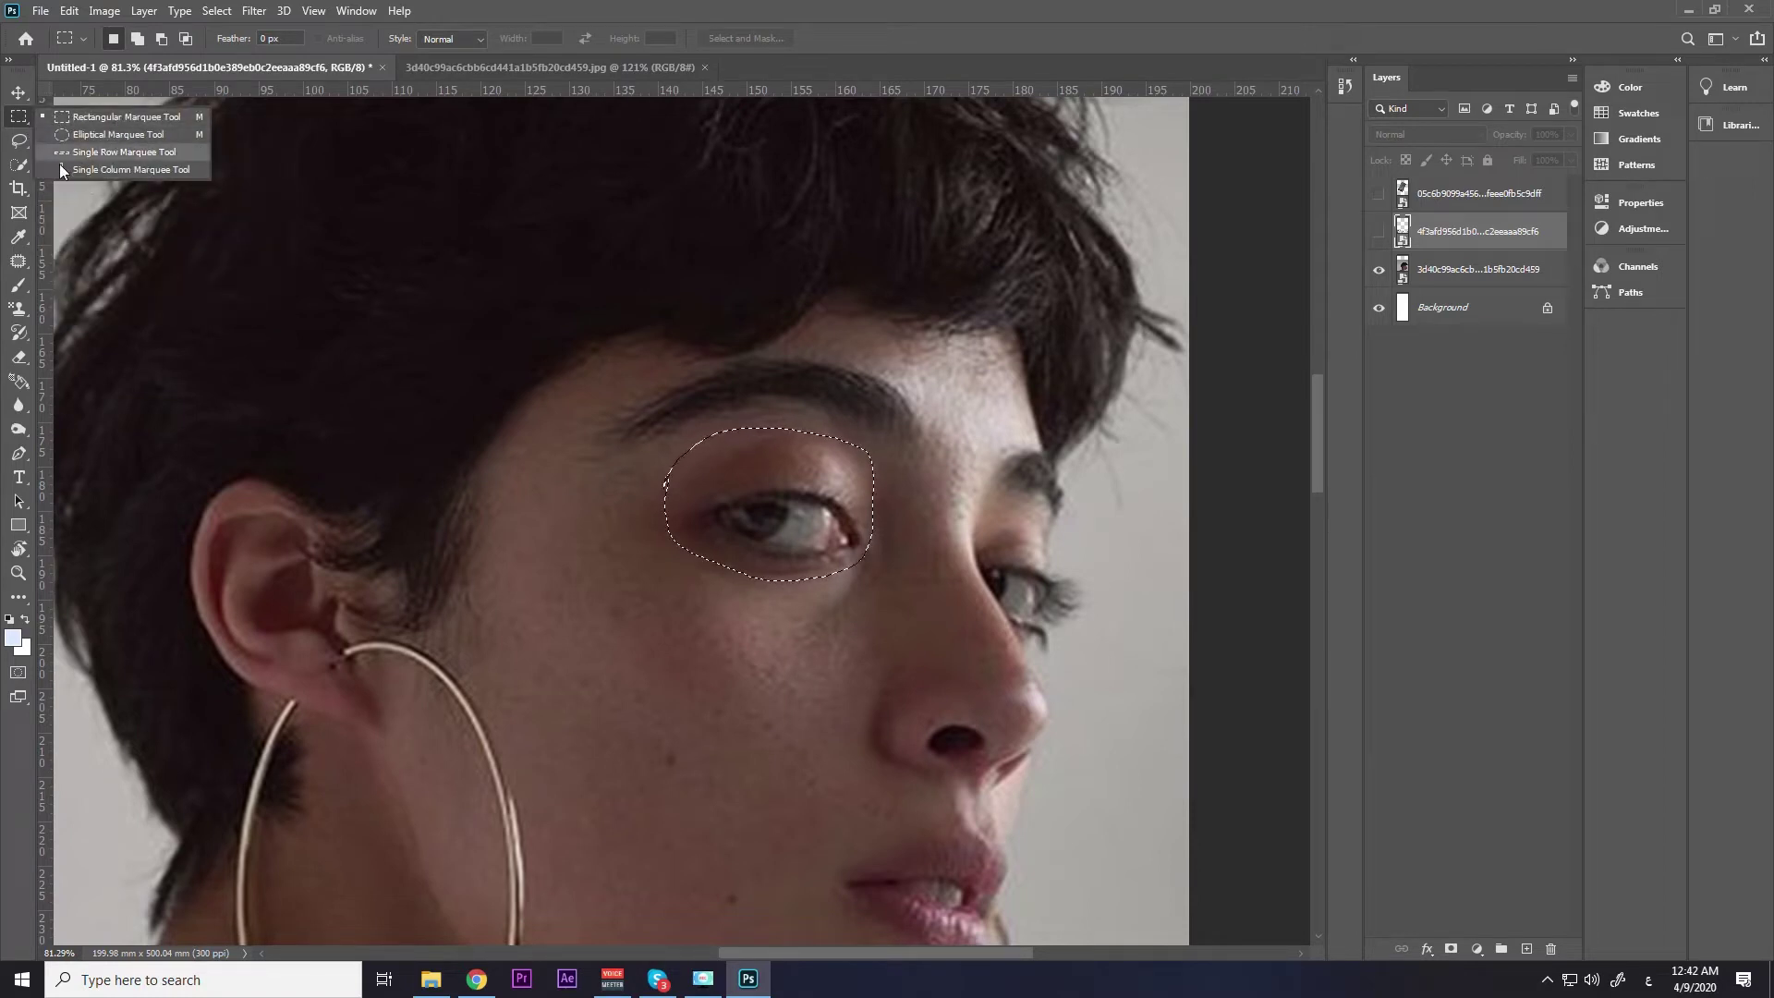
click(28, 123)
click(21, 143)
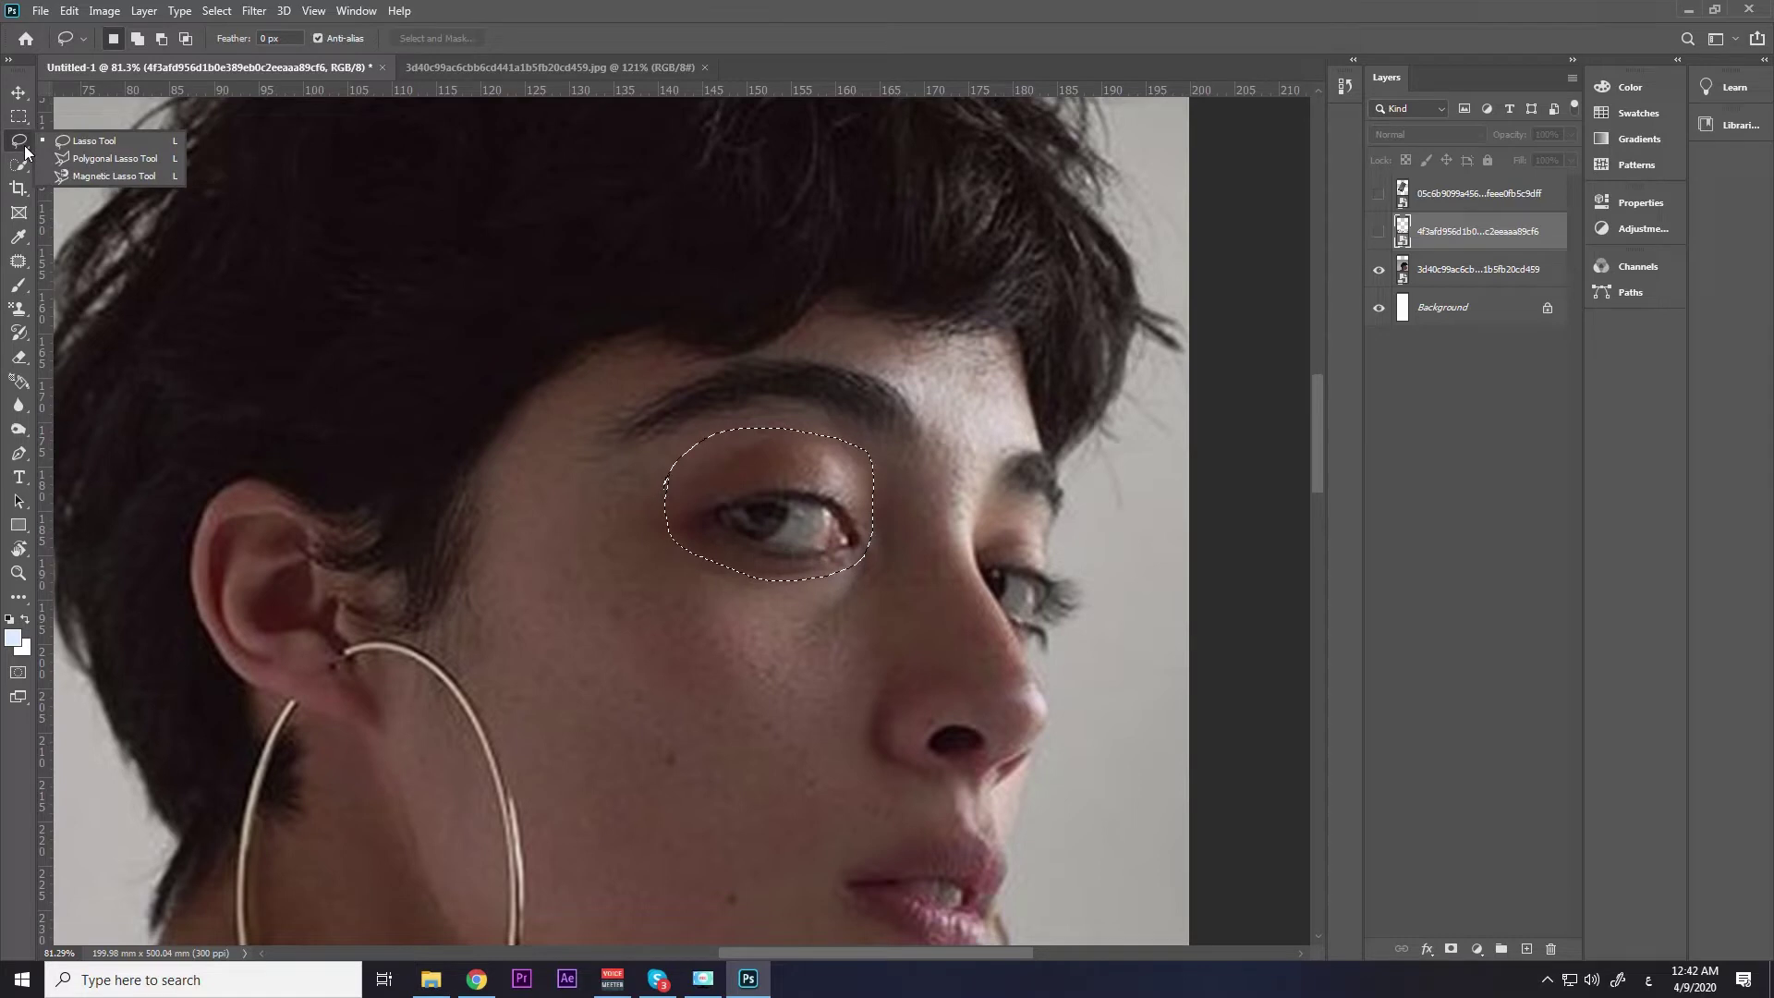
click(30, 172)
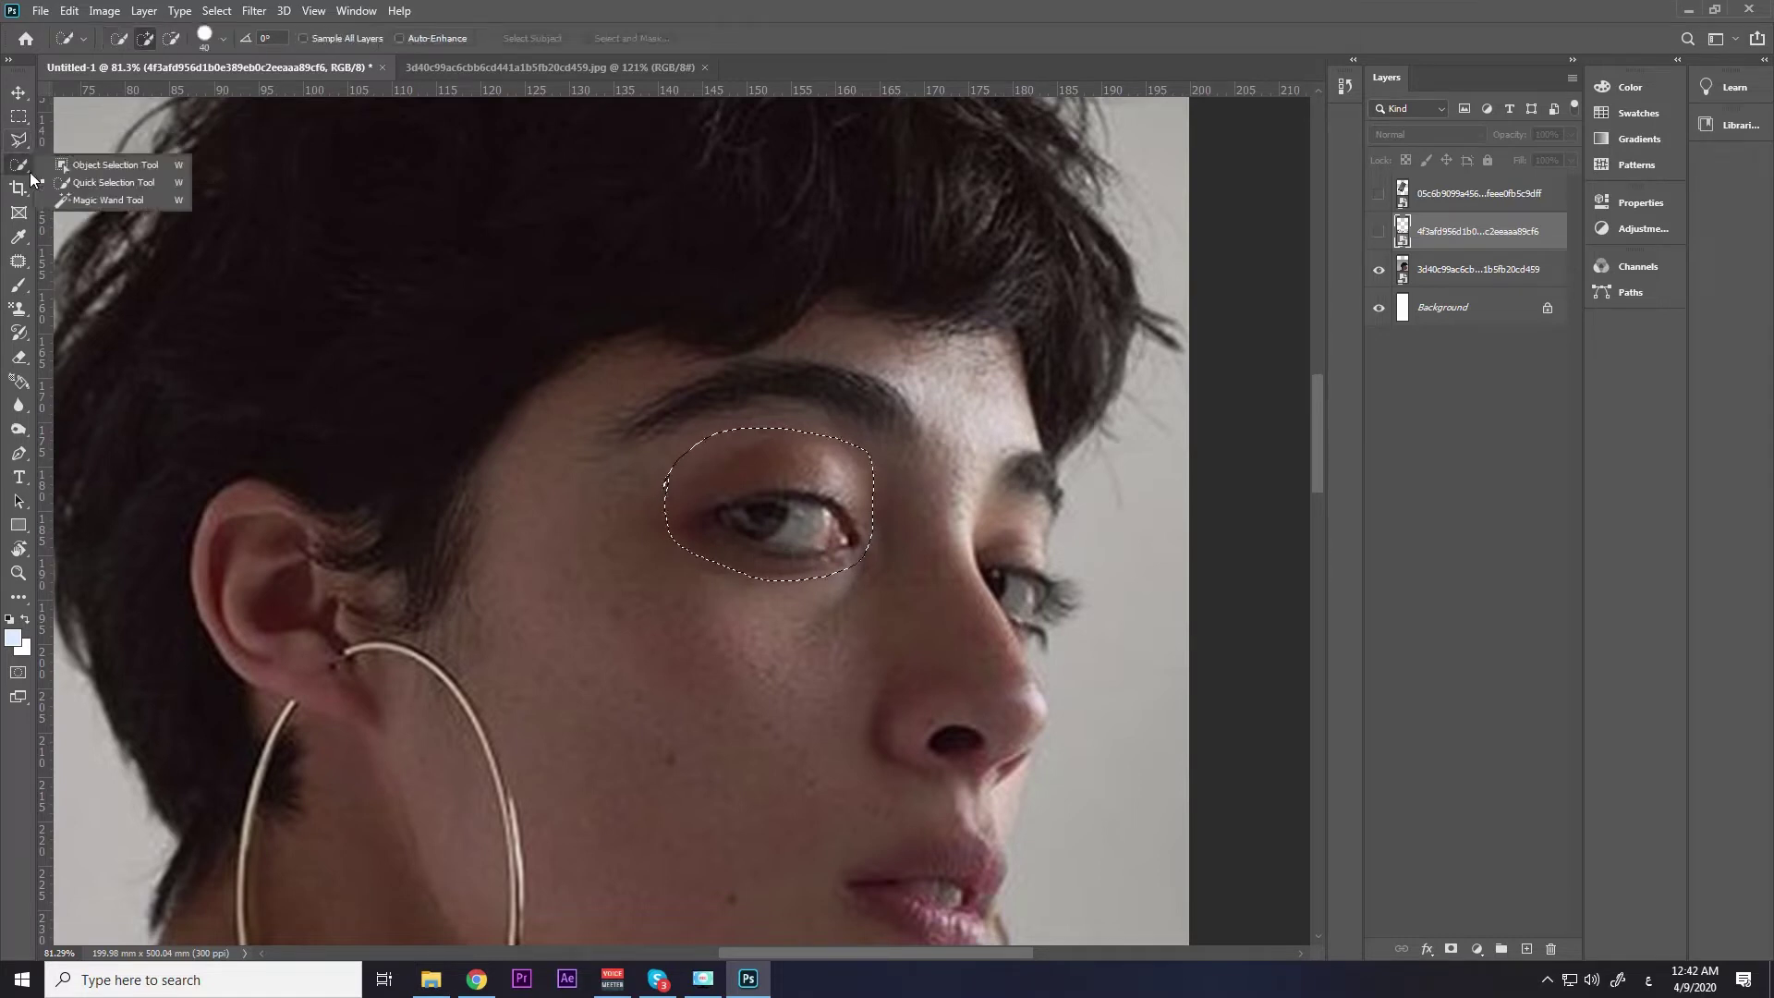
click(20, 120)
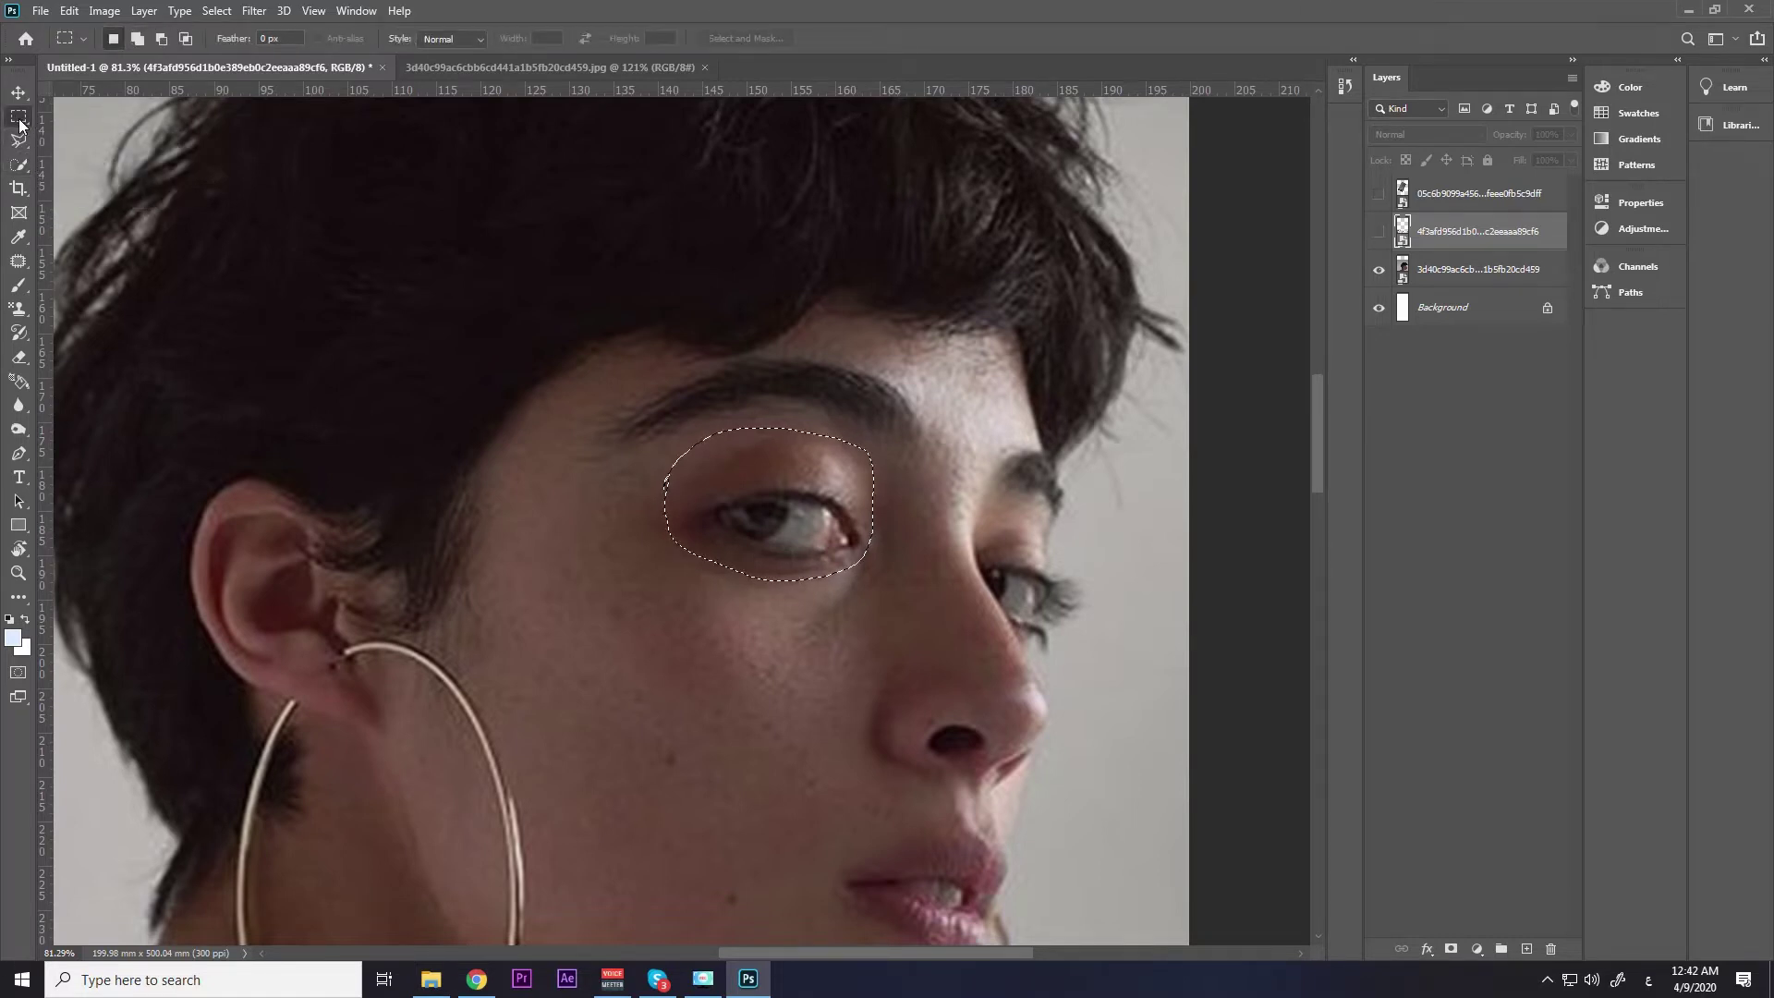
scroll(535, 396, down, 2)
scroll(537, 356, down, 1)
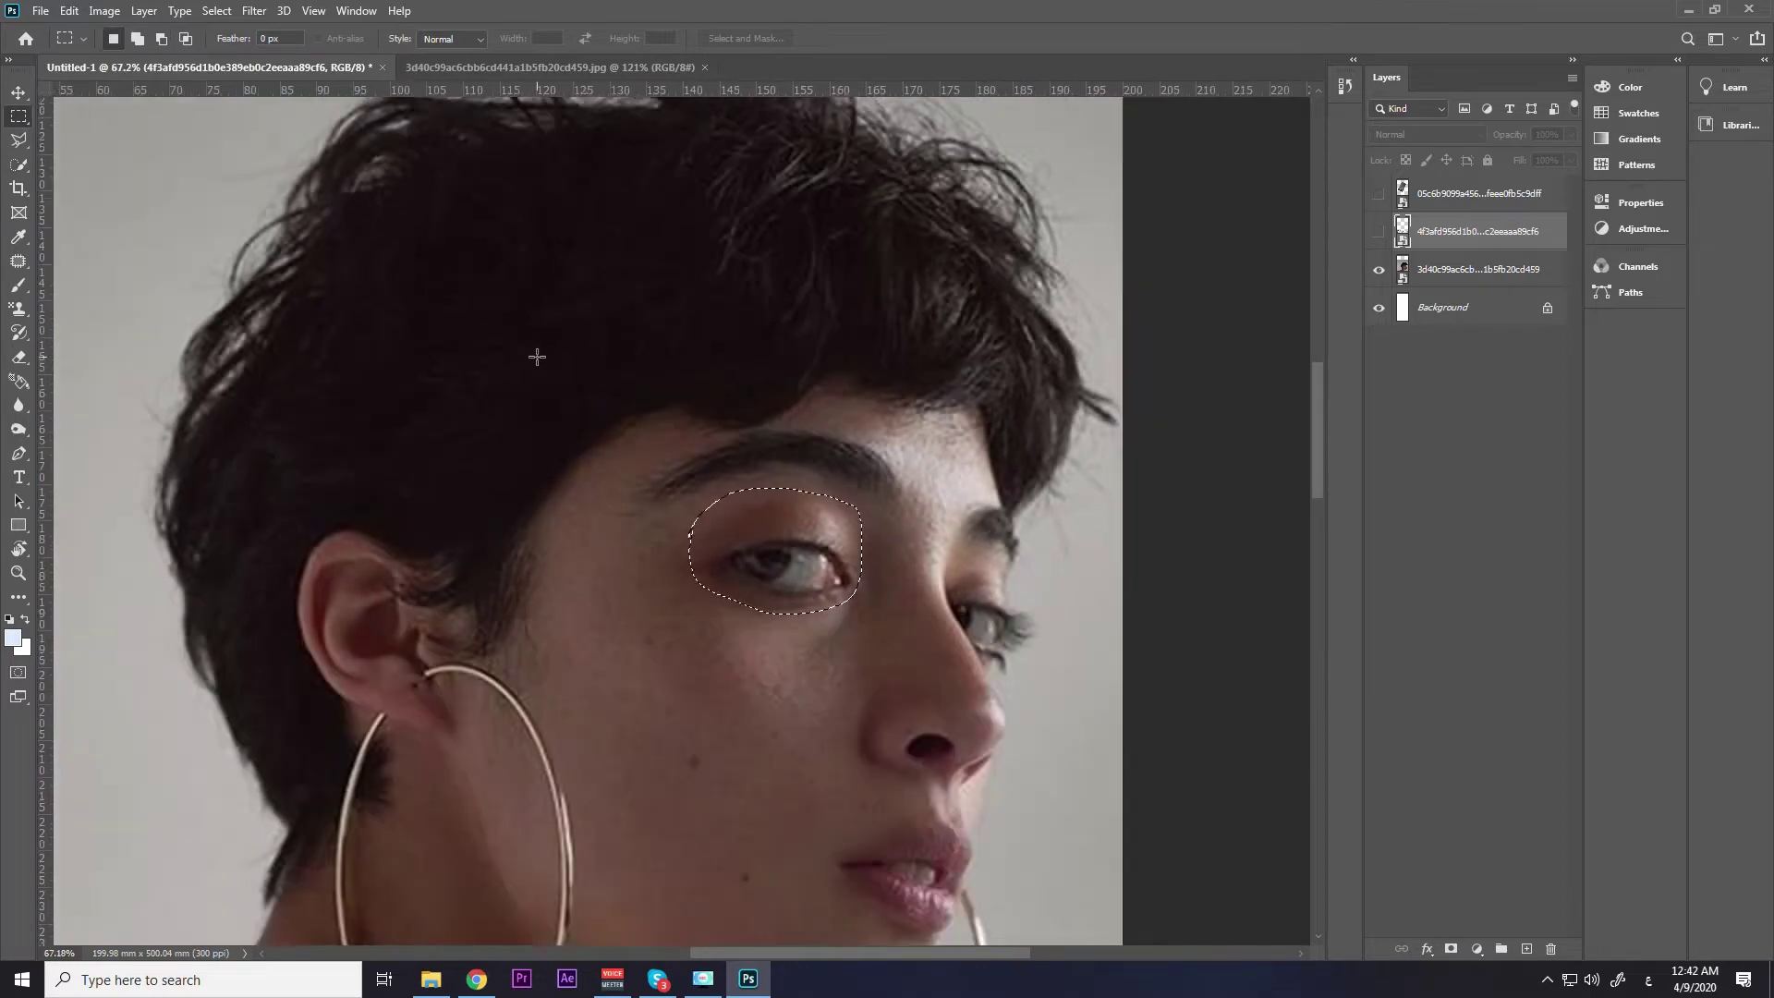
scroll(558, 302, down, 1)
scroll(474, 322, down, 1)
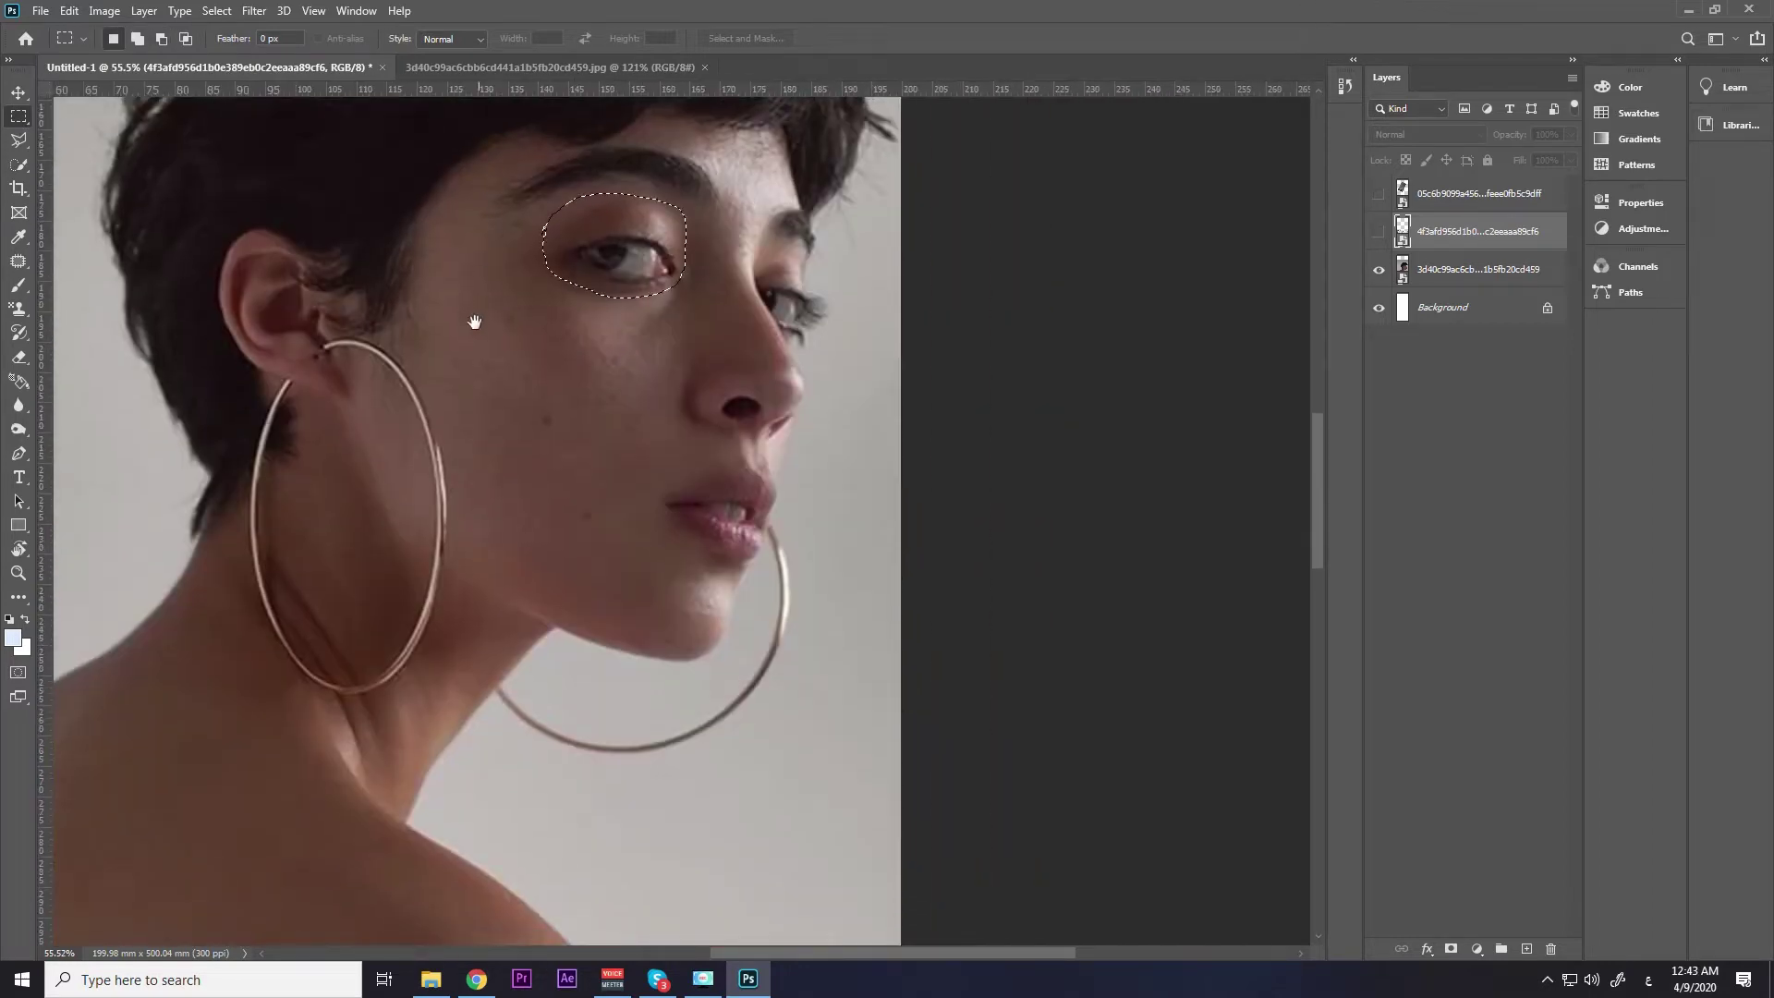
scroll(474, 322, down, 2)
drag(594, 368, 654, 166)
mouse_move(353, 431)
mouse_down()
mouse_move(848, 778)
mouse_move(974, 780)
mouse_up()
scroll(845, 414, down, 2)
mouse_move(806, 299)
mouse_down()
mouse_move(772, 677)
mouse_move(752, 586)
mouse_up()
scroll(752, 586, down, 2)
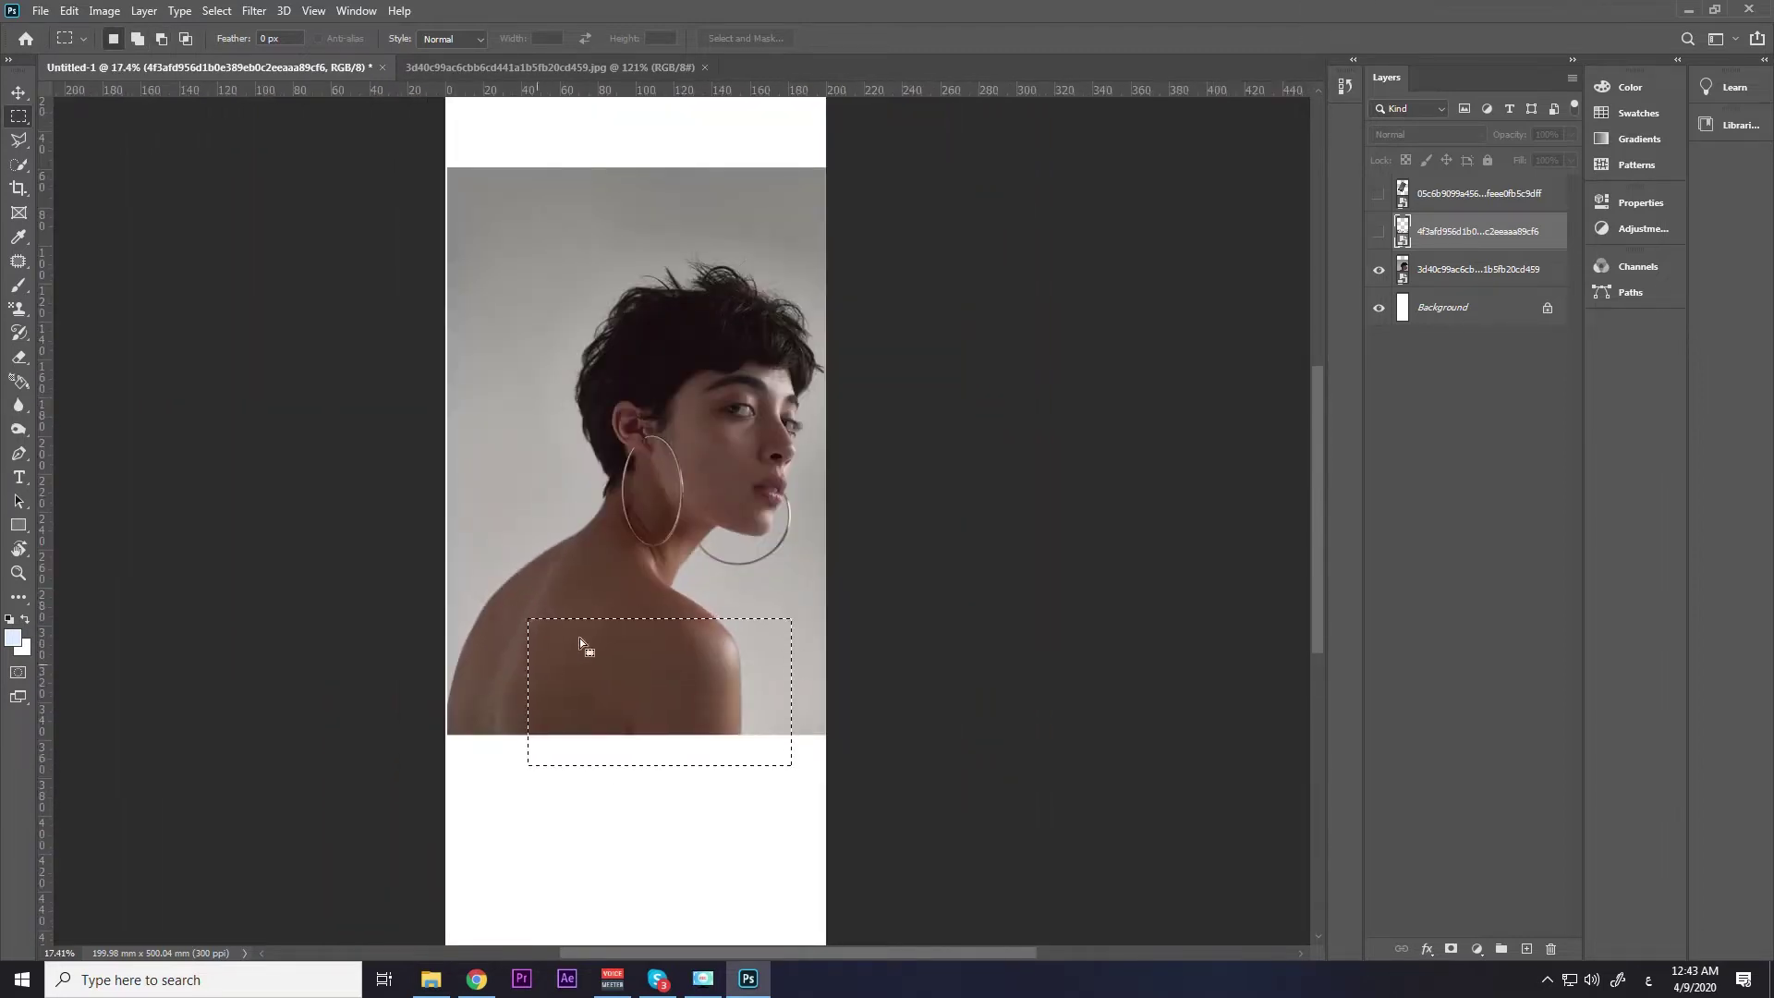
drag(557, 457, 585, 606)
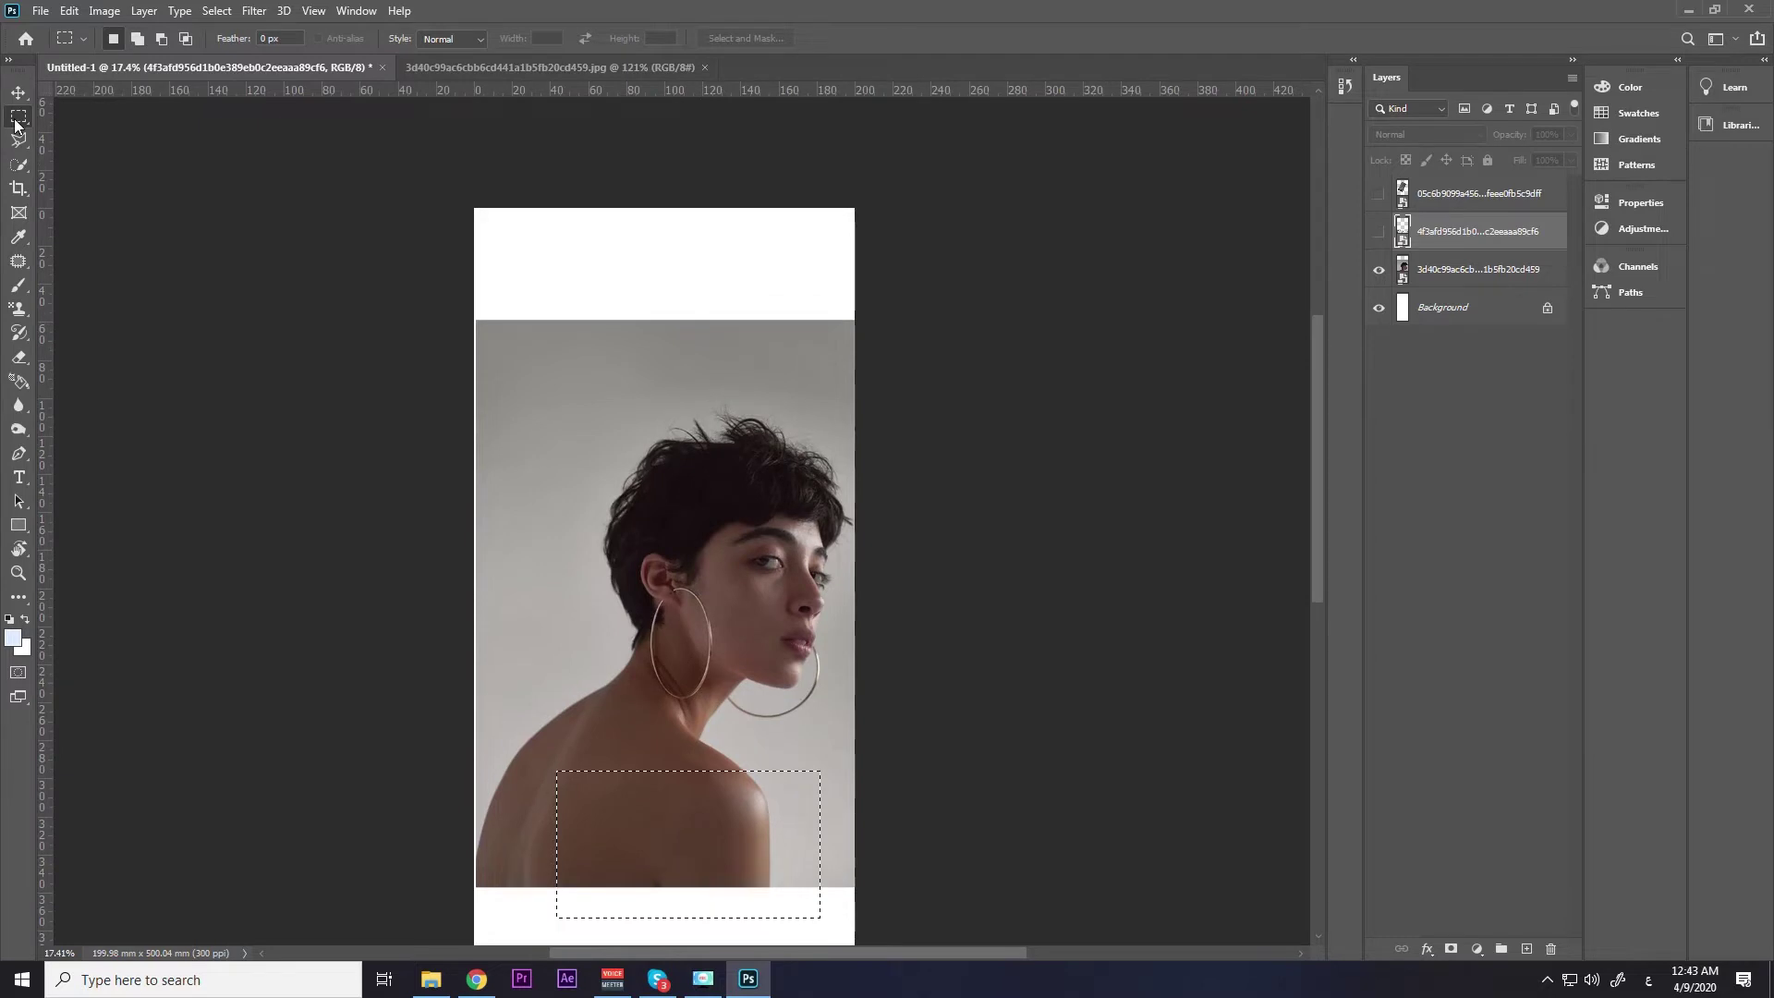
right_click(24, 118)
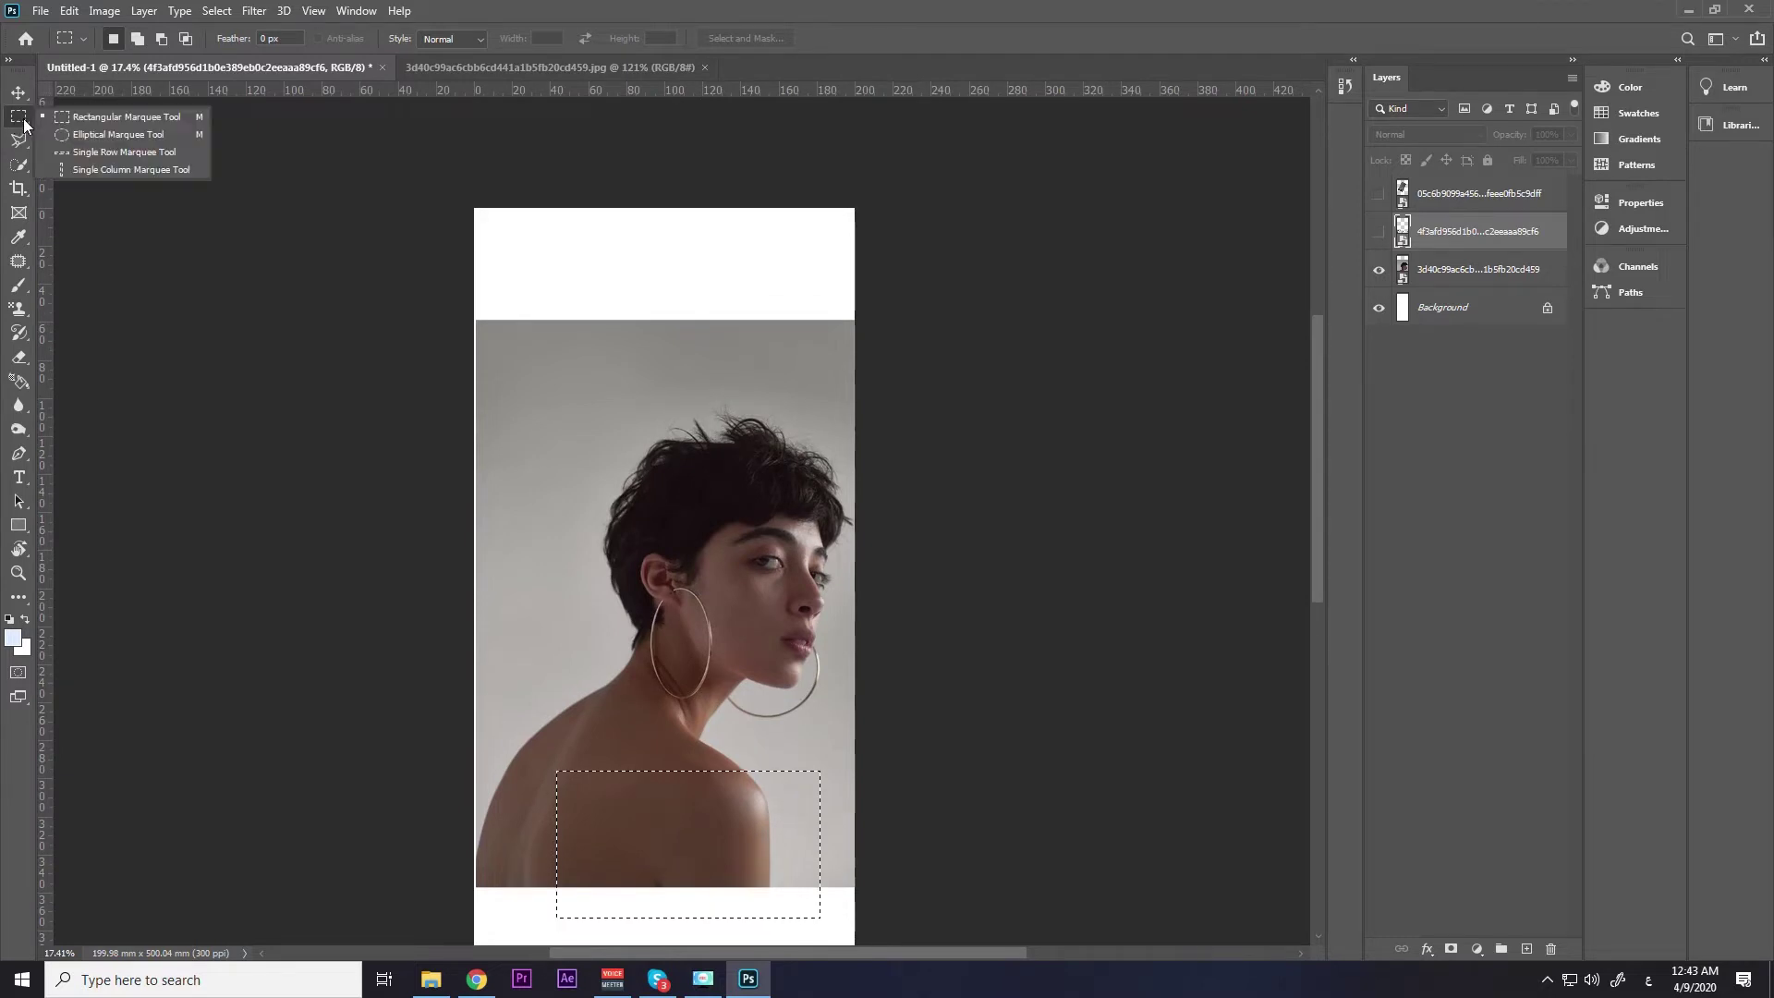
click(108, 134)
drag(748, 553, 841, 665)
scroll(615, 417, up, 5)
drag(615, 418, 832, 714)
scroll(832, 713, up, 5)
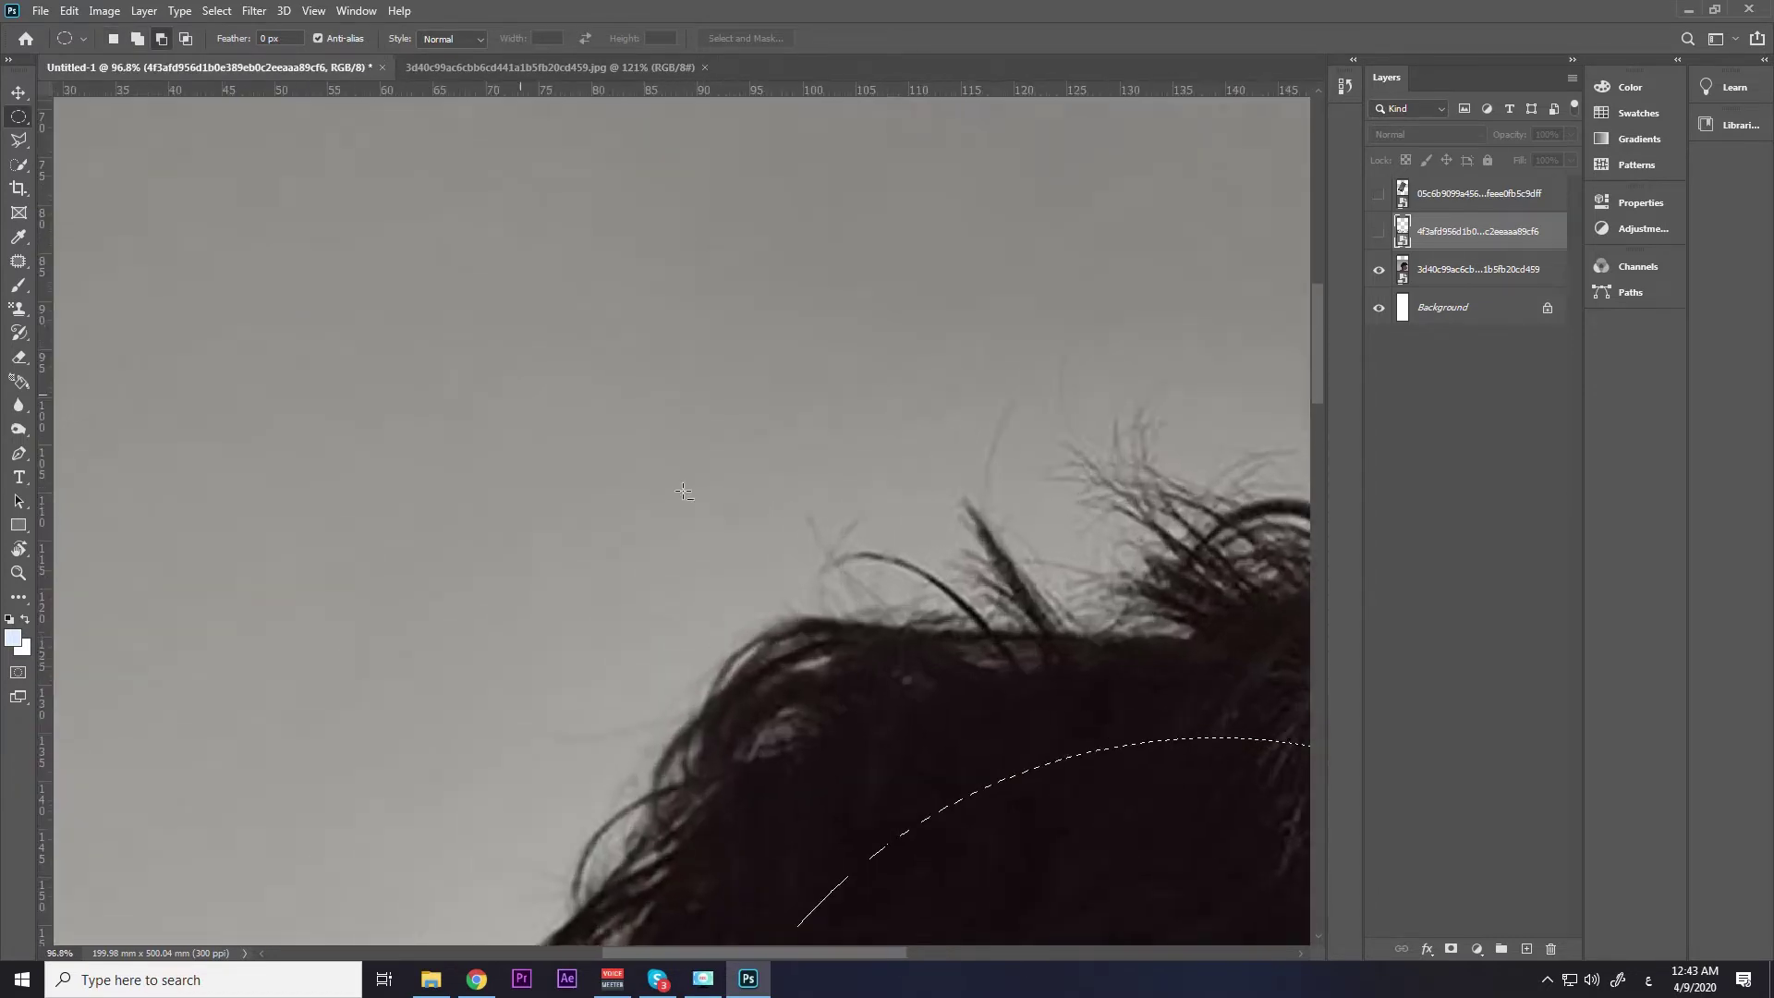
right_click(19, 117)
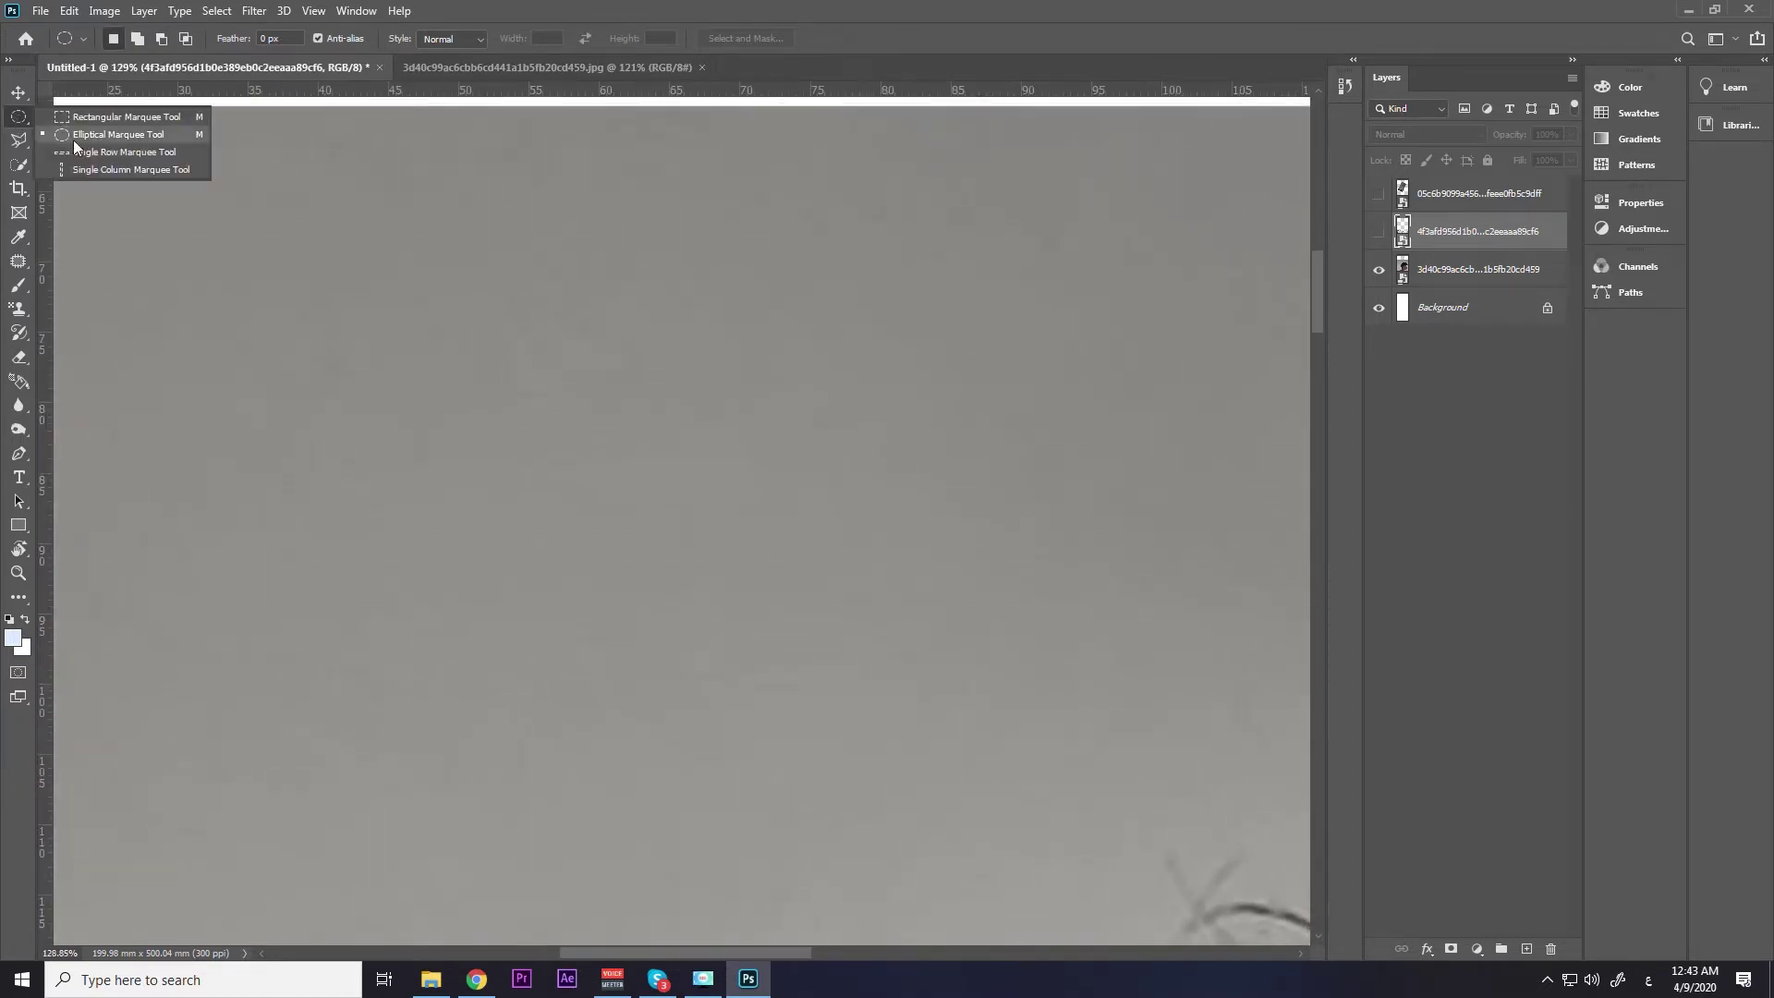
click(91, 153)
scroll(734, 364, down, 10)
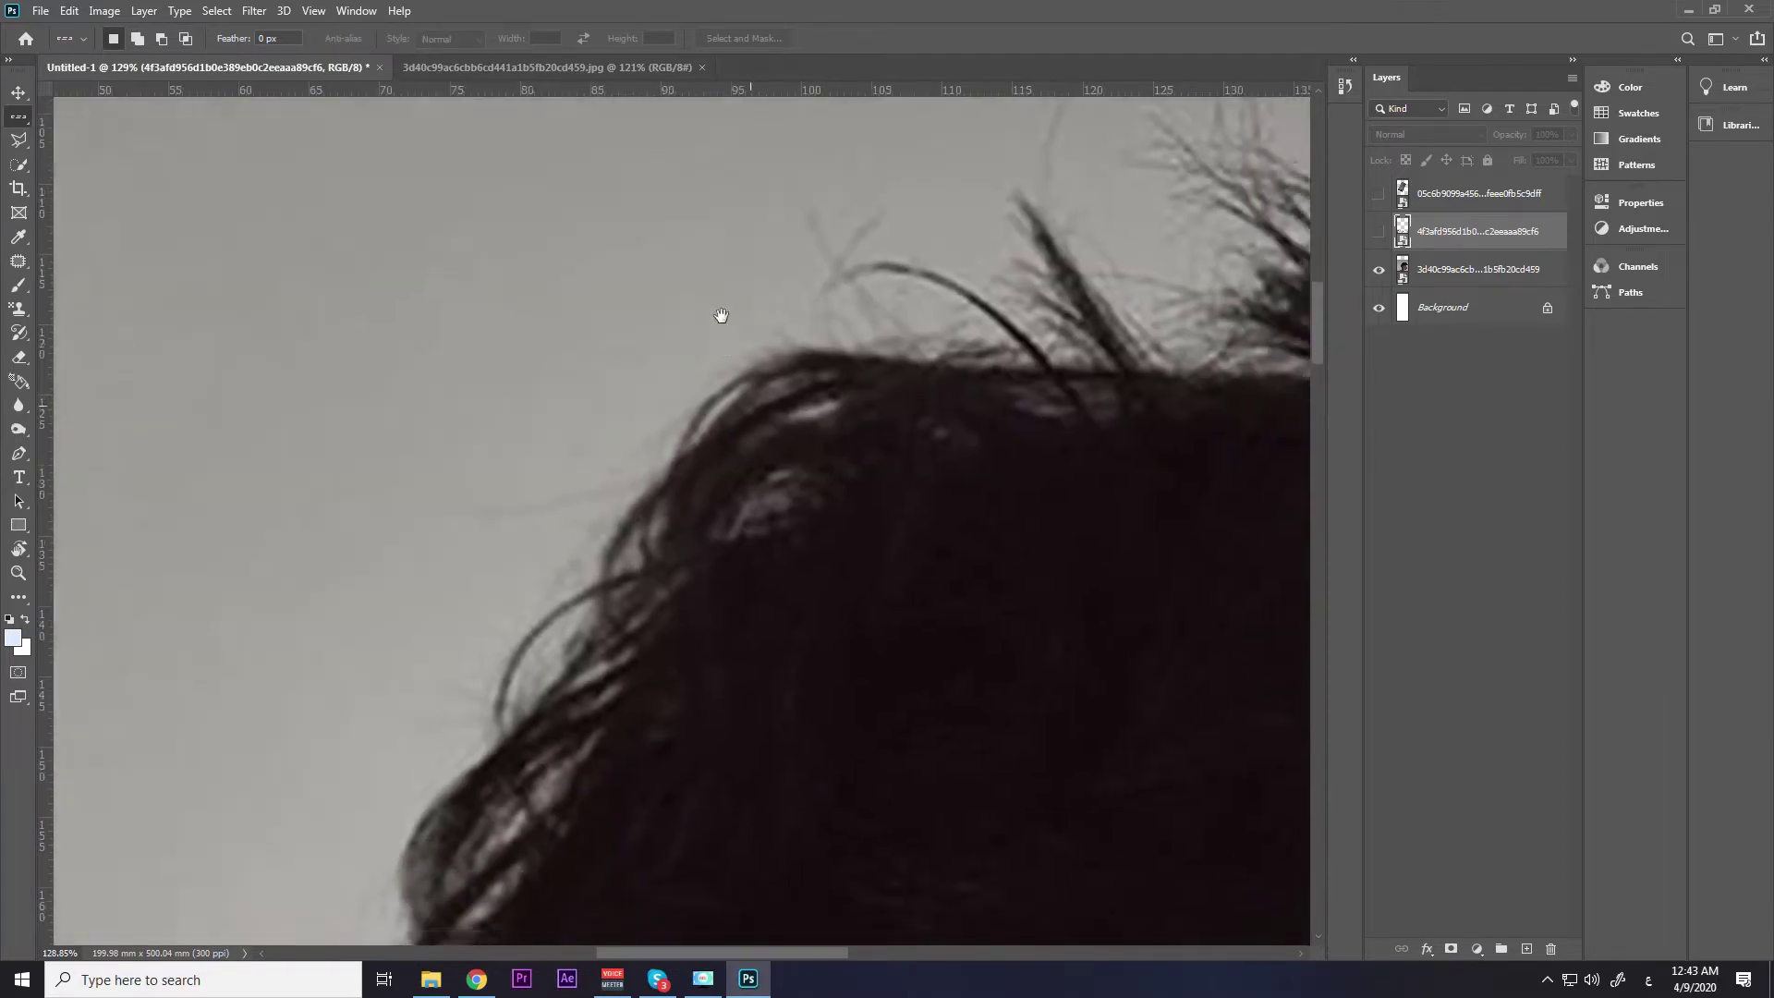
scroll(546, 400, up, 5)
scroll(507, 396, up, 5)
scroll(512, 400, up, 3)
scroll(511, 404, up, 3)
scroll(511, 404, up, 1)
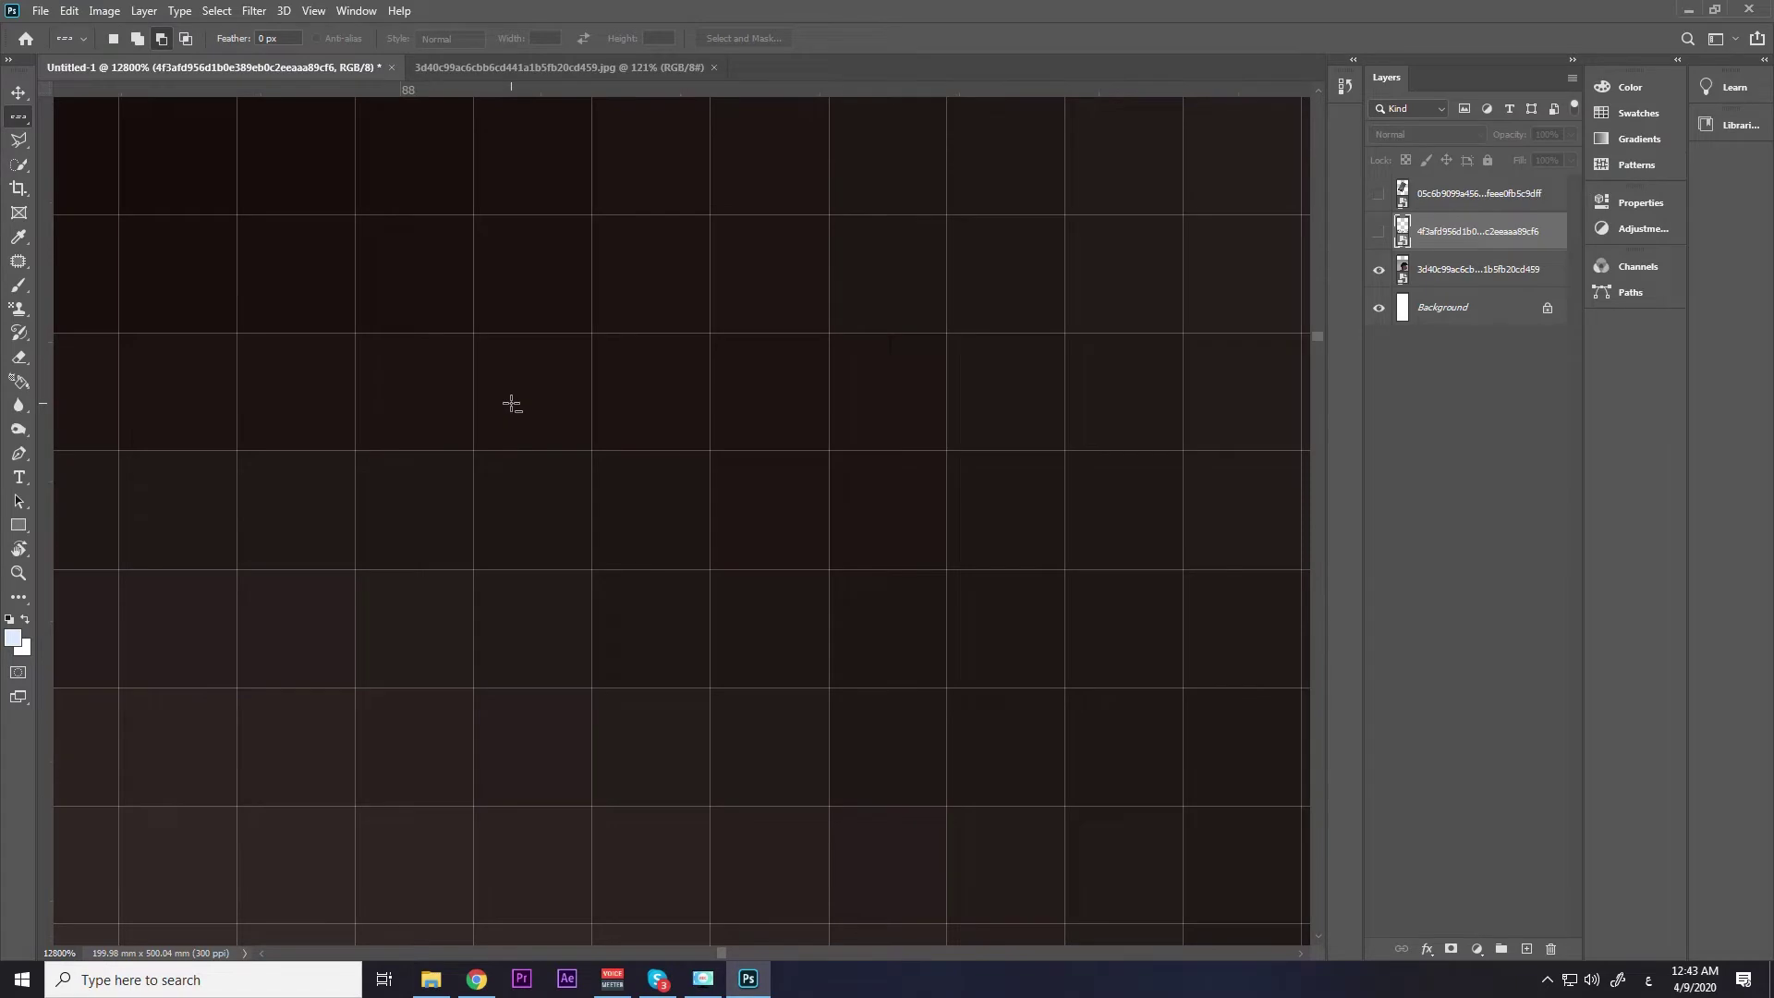
scroll(511, 403, up, 1)
scroll(511, 403, down, 3)
scroll(511, 403, down, 3)
scroll(511, 403, down, 5)
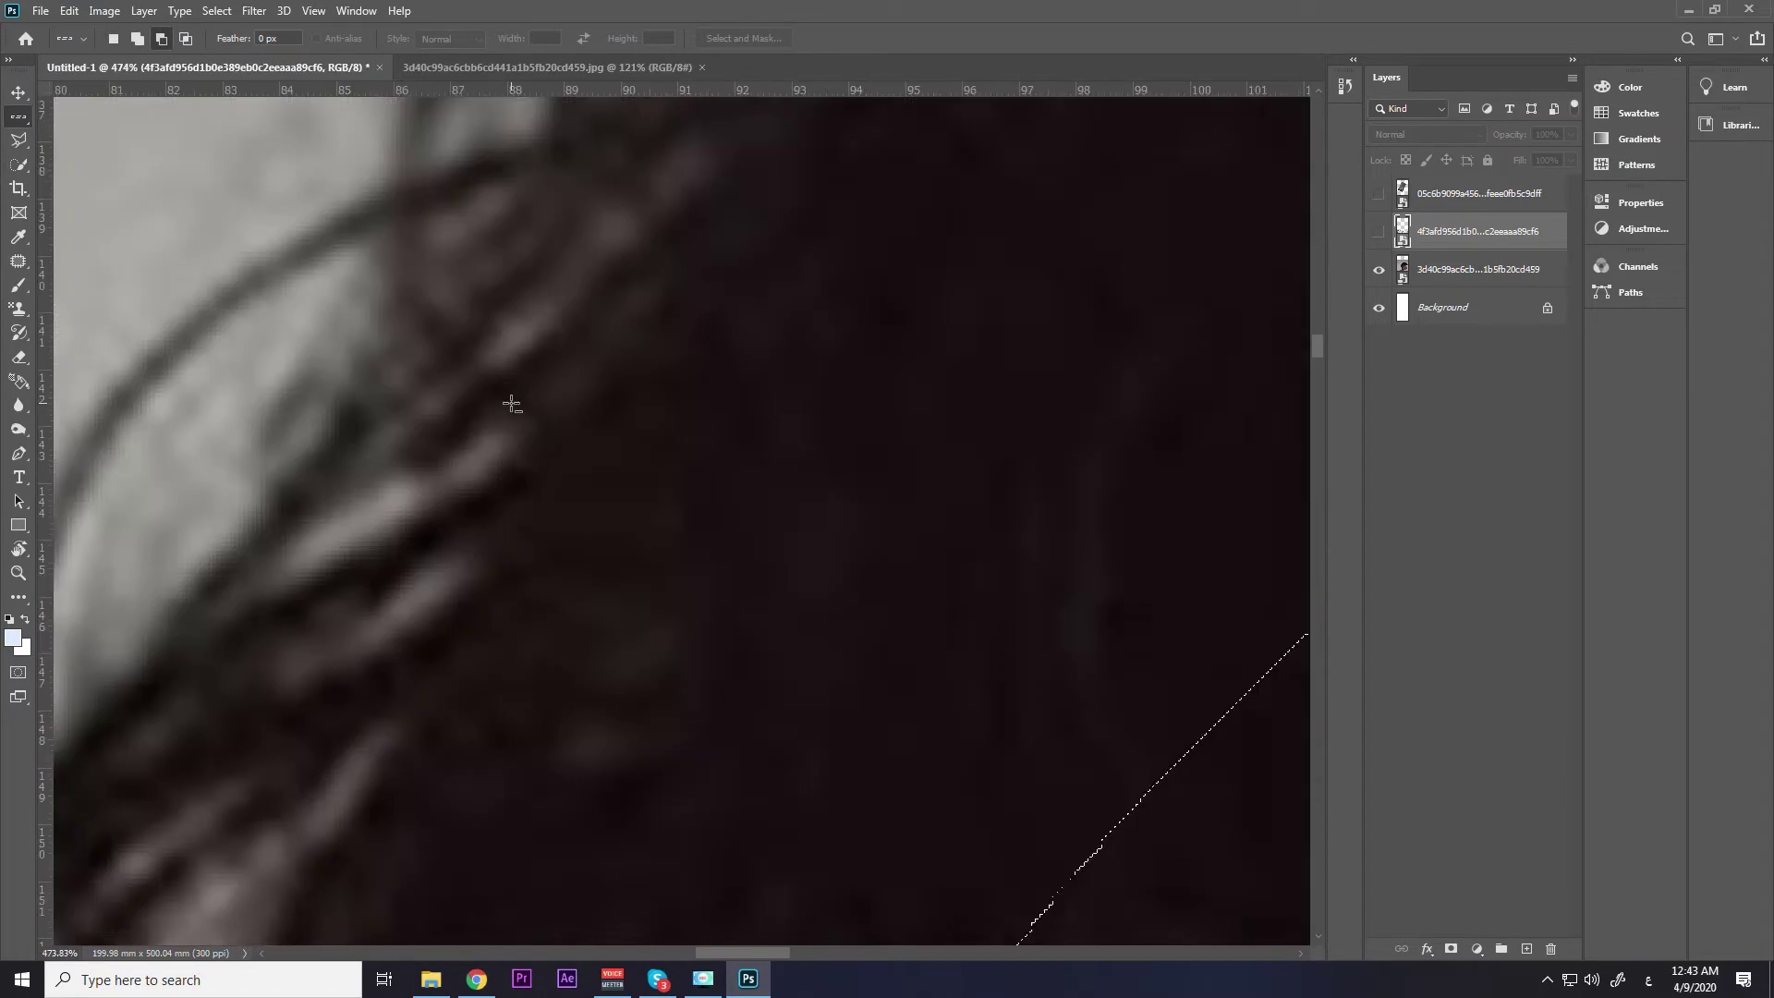
scroll(511, 404, down, 5)
scroll(511, 404, down, 5)
scroll(511, 404, up, 3)
scroll(511, 403, up, 3)
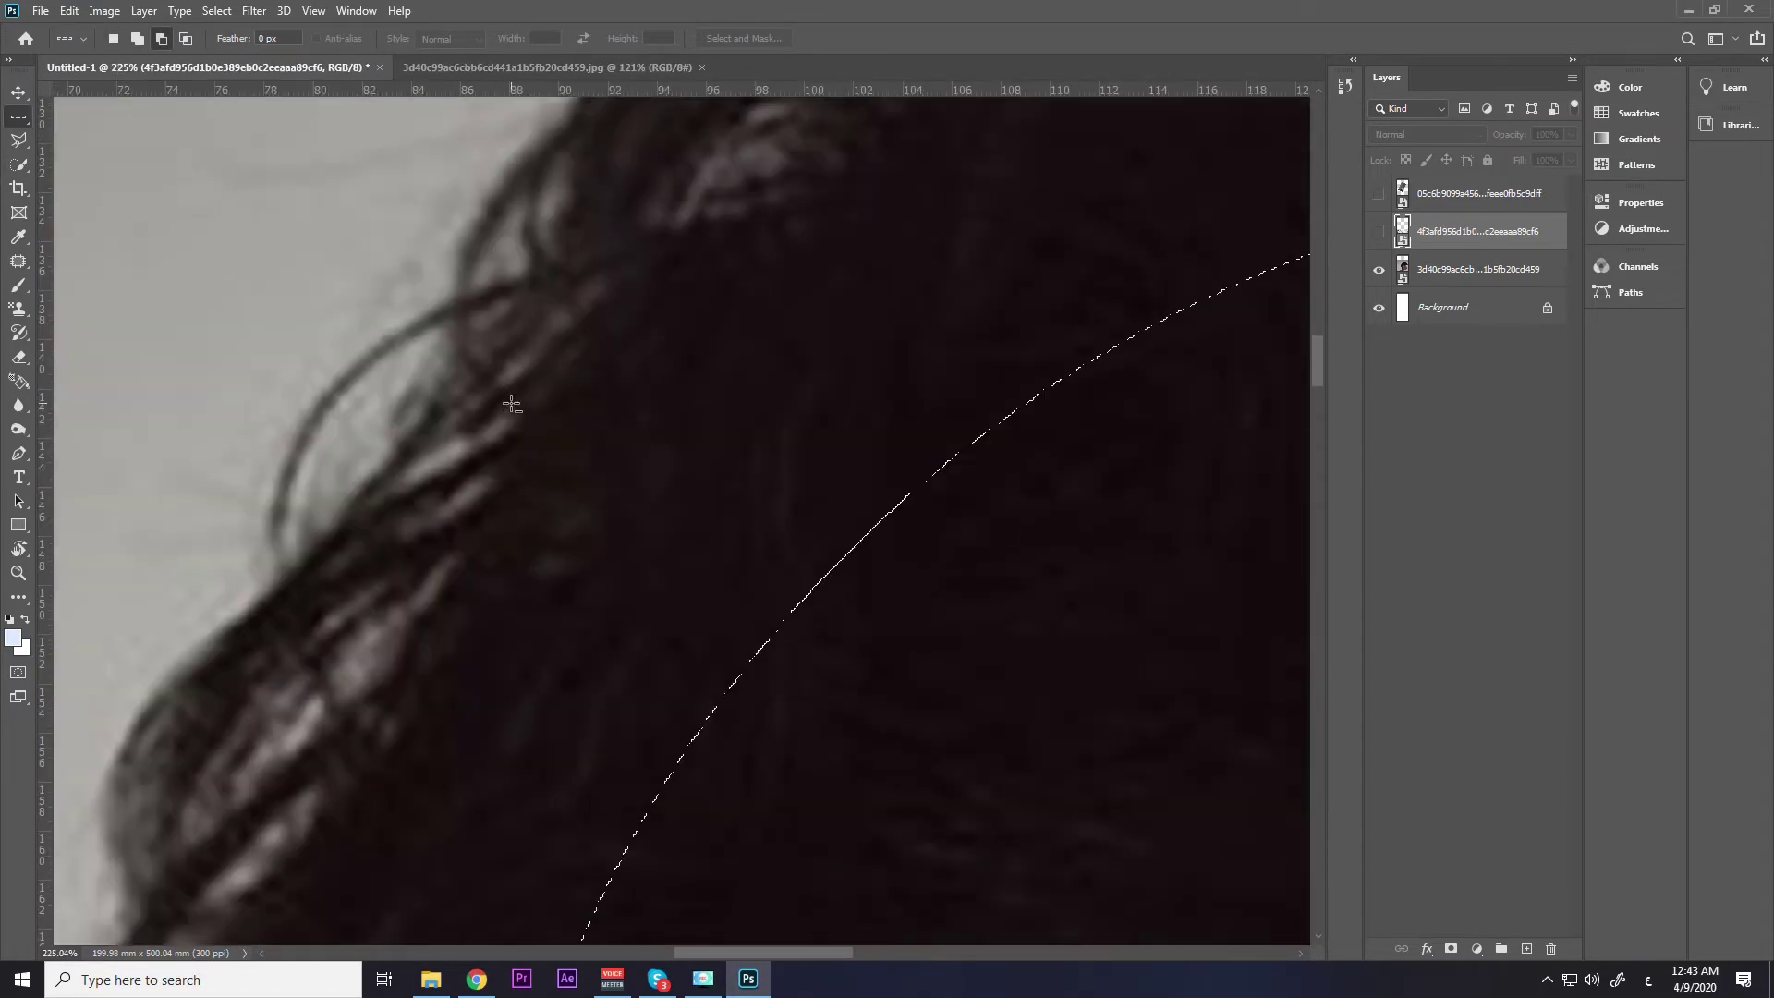
scroll(512, 404, up, 5)
scroll(511, 404, up, 3)
scroll(511, 403, up, 3)
scroll(512, 404, up, 2)
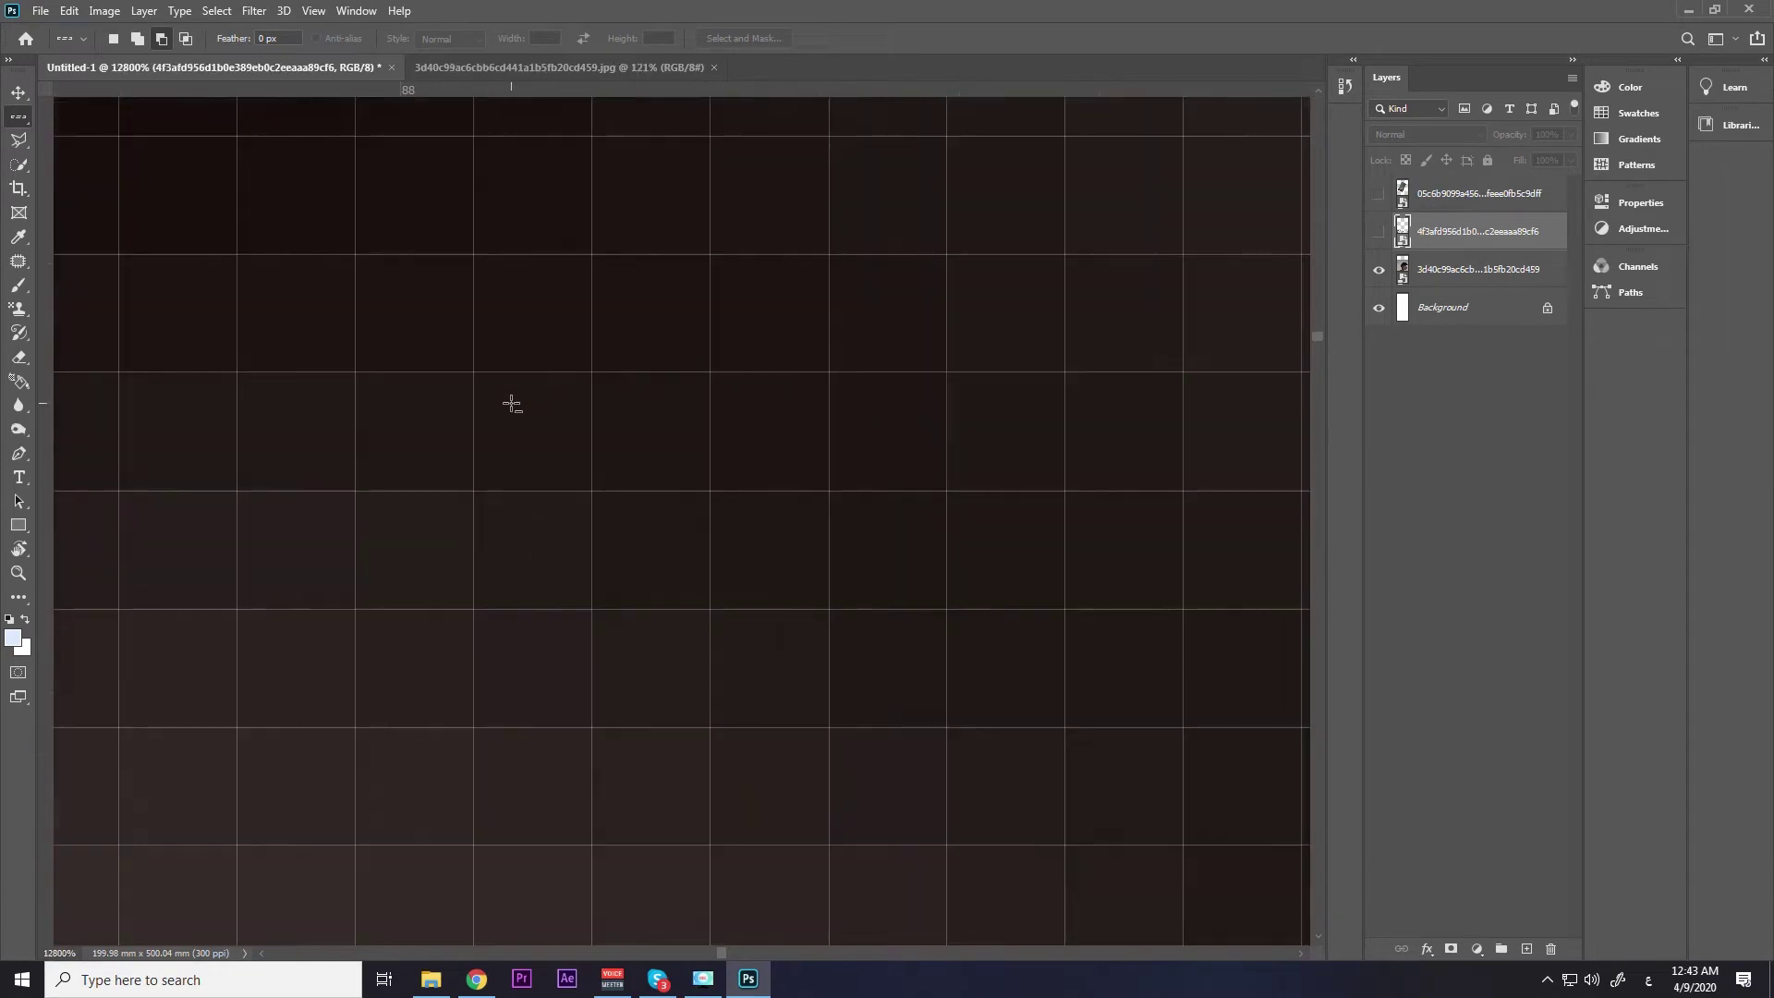
scroll(527, 634, down, 2)
scroll(792, 527, down, 2)
scroll(724, 653, down, 1)
scroll(750, 572, down, 2)
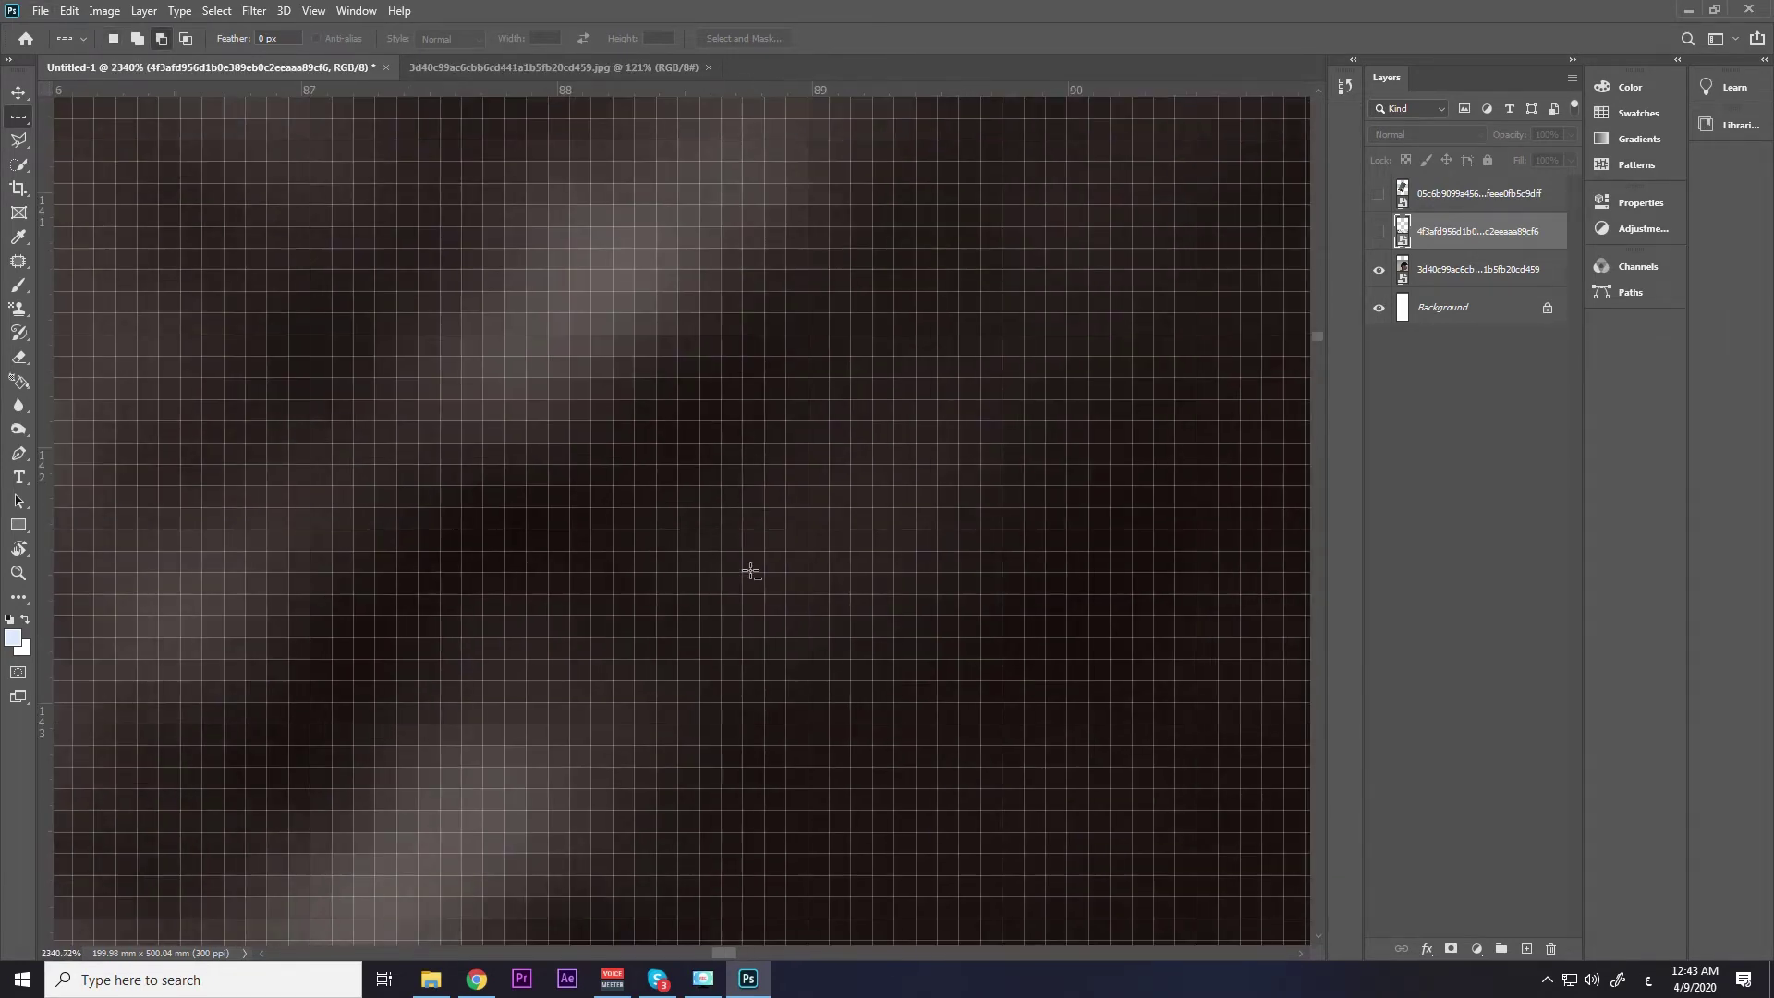
scroll(750, 573, down, 2)
scroll(750, 573, down, 1)
scroll(750, 572, down, 3)
scroll(747, 572, down, 3)
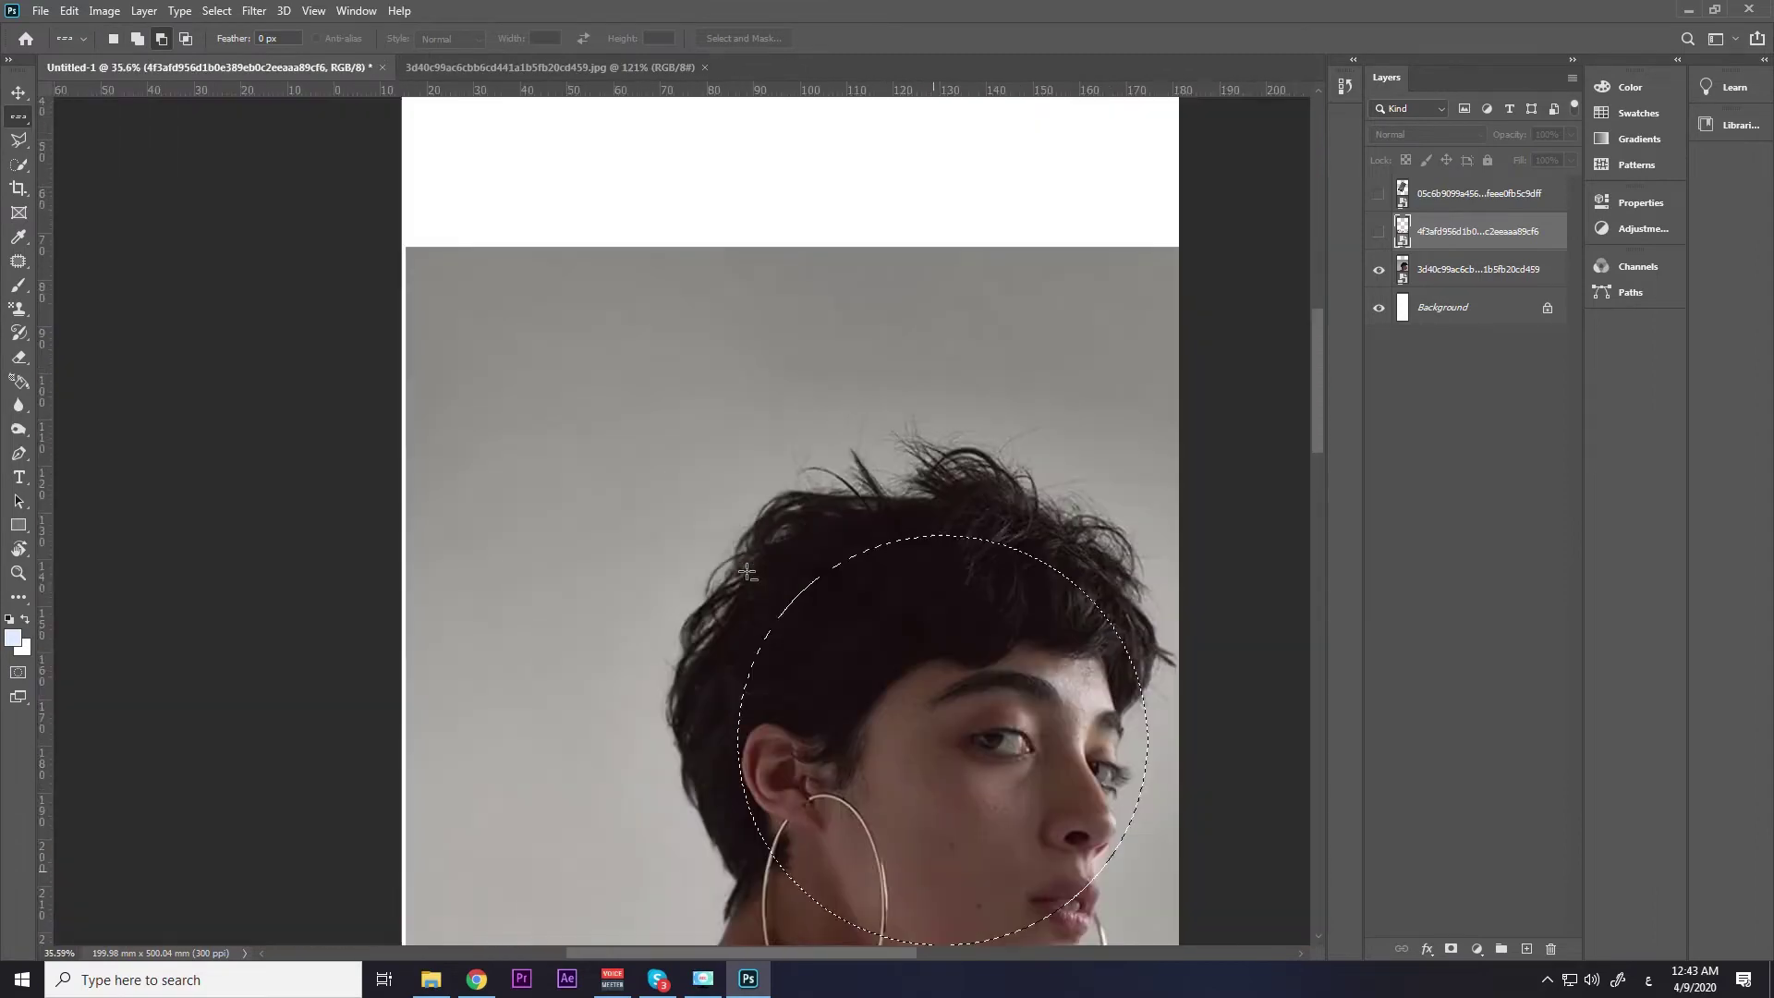
scroll(750, 567, down, 1)
scroll(630, 622, down, 3)
scroll(630, 622, down, 2)
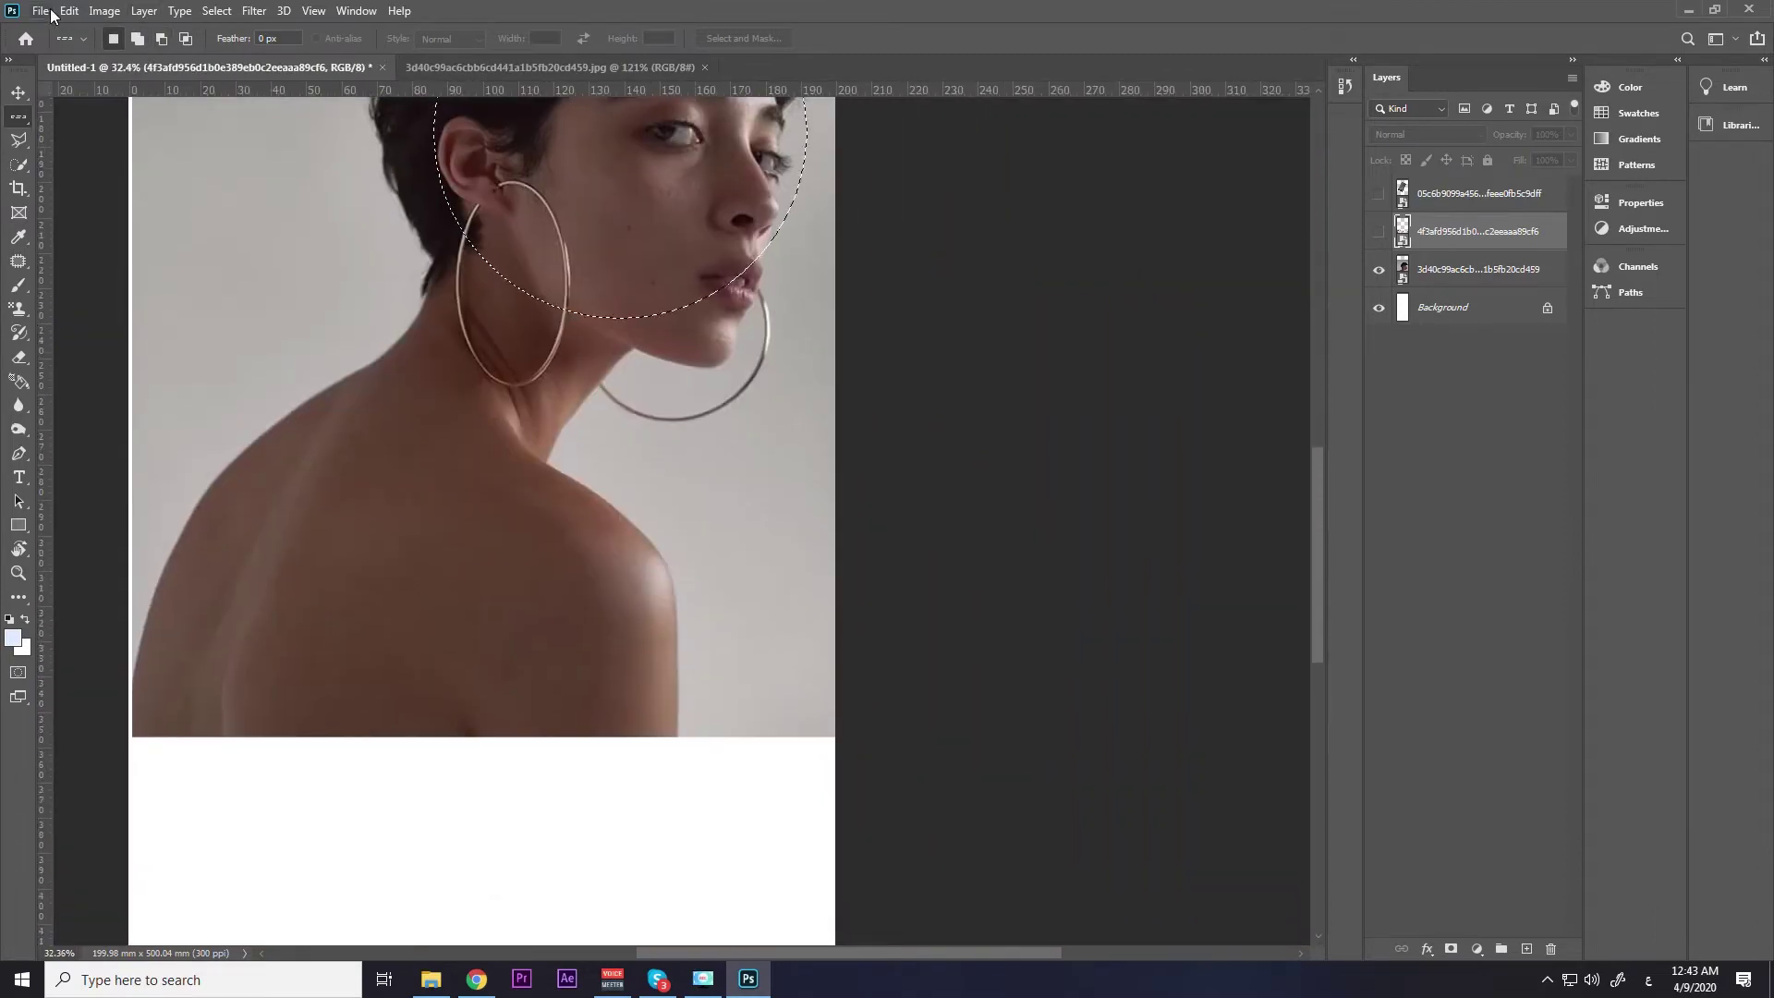
scroll(594, 563, up, 3)
scroll(594, 568, up, 3)
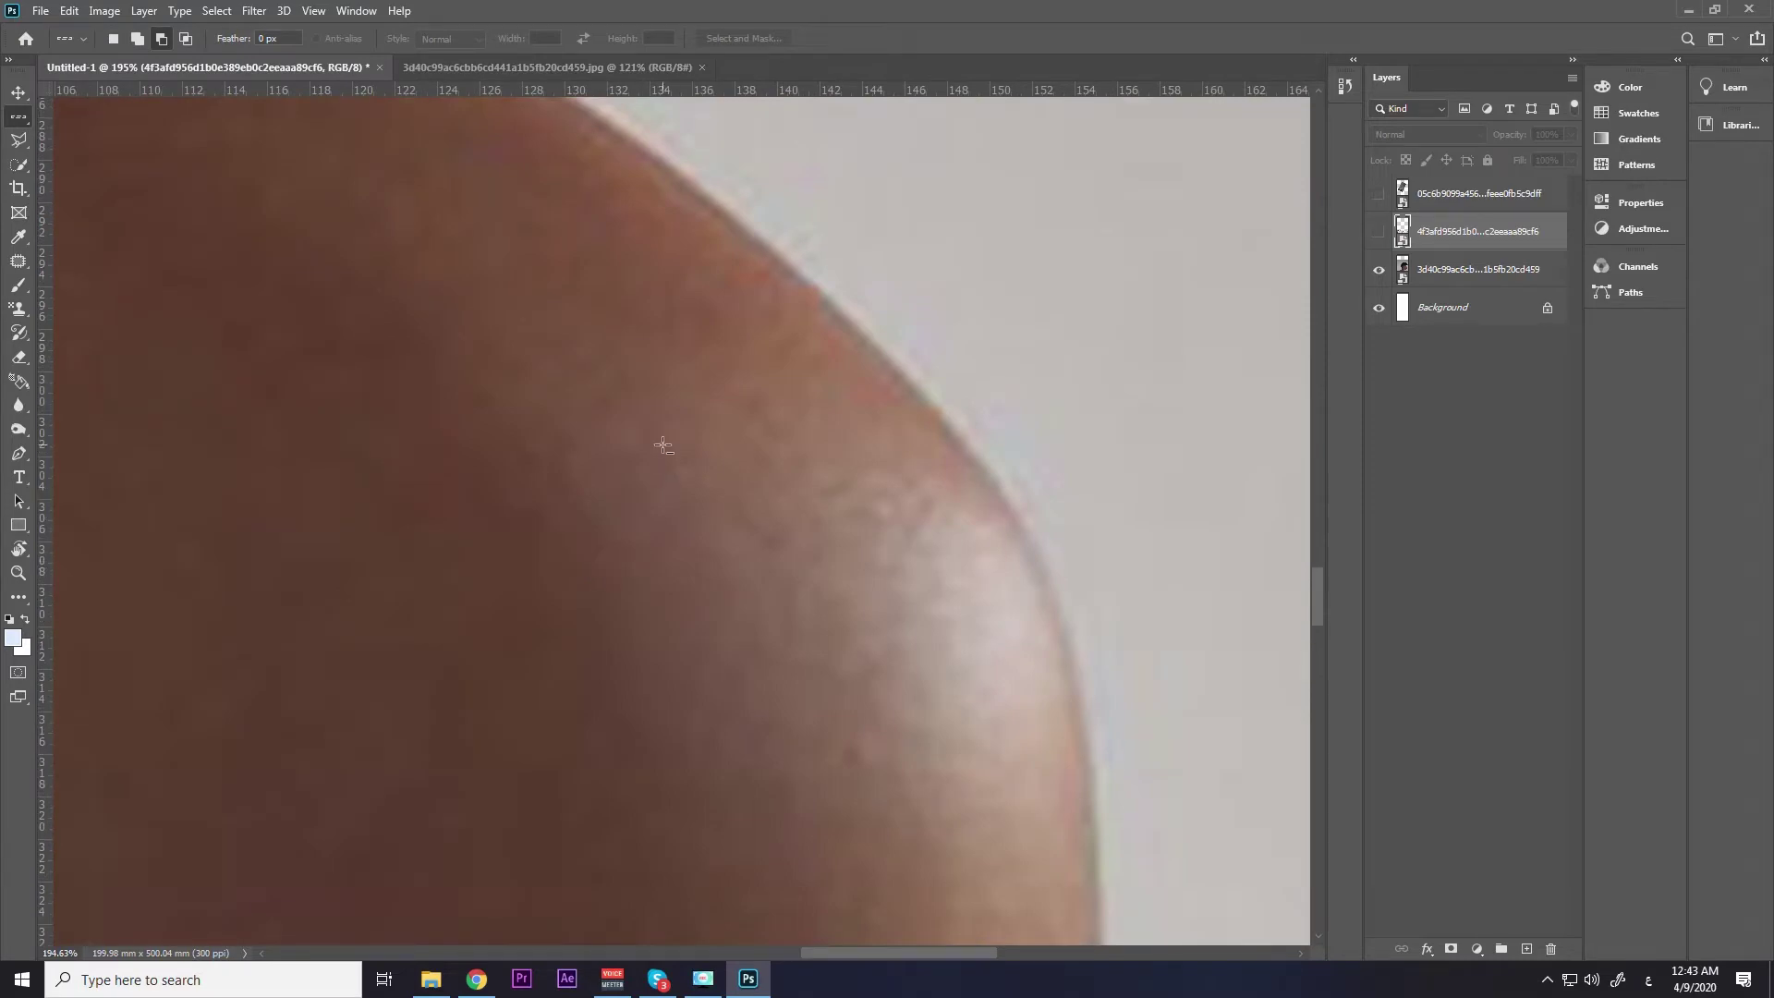
scroll(764, 506, up, 2)
scroll(765, 506, up, 3)
scroll(765, 507, up, 2)
scroll(764, 506, up, 2)
scroll(776, 475, up, 1)
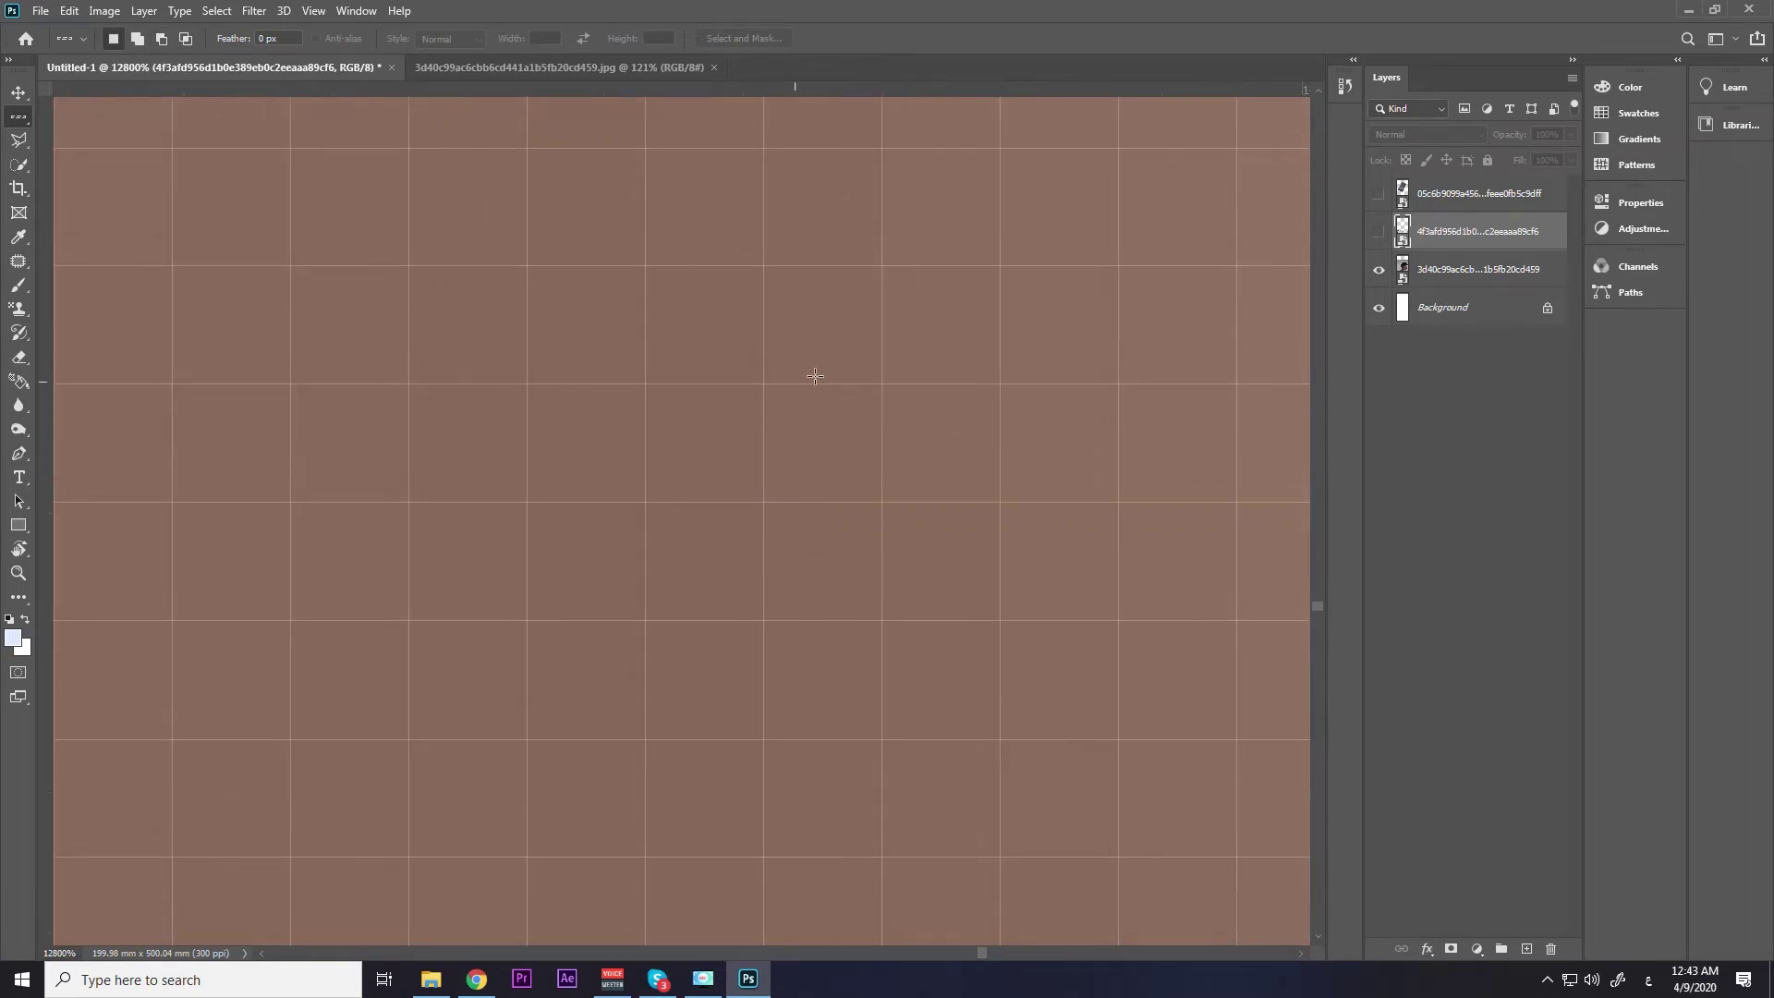
scroll(833, 443, down, 1)
drag(796, 307, 880, 439)
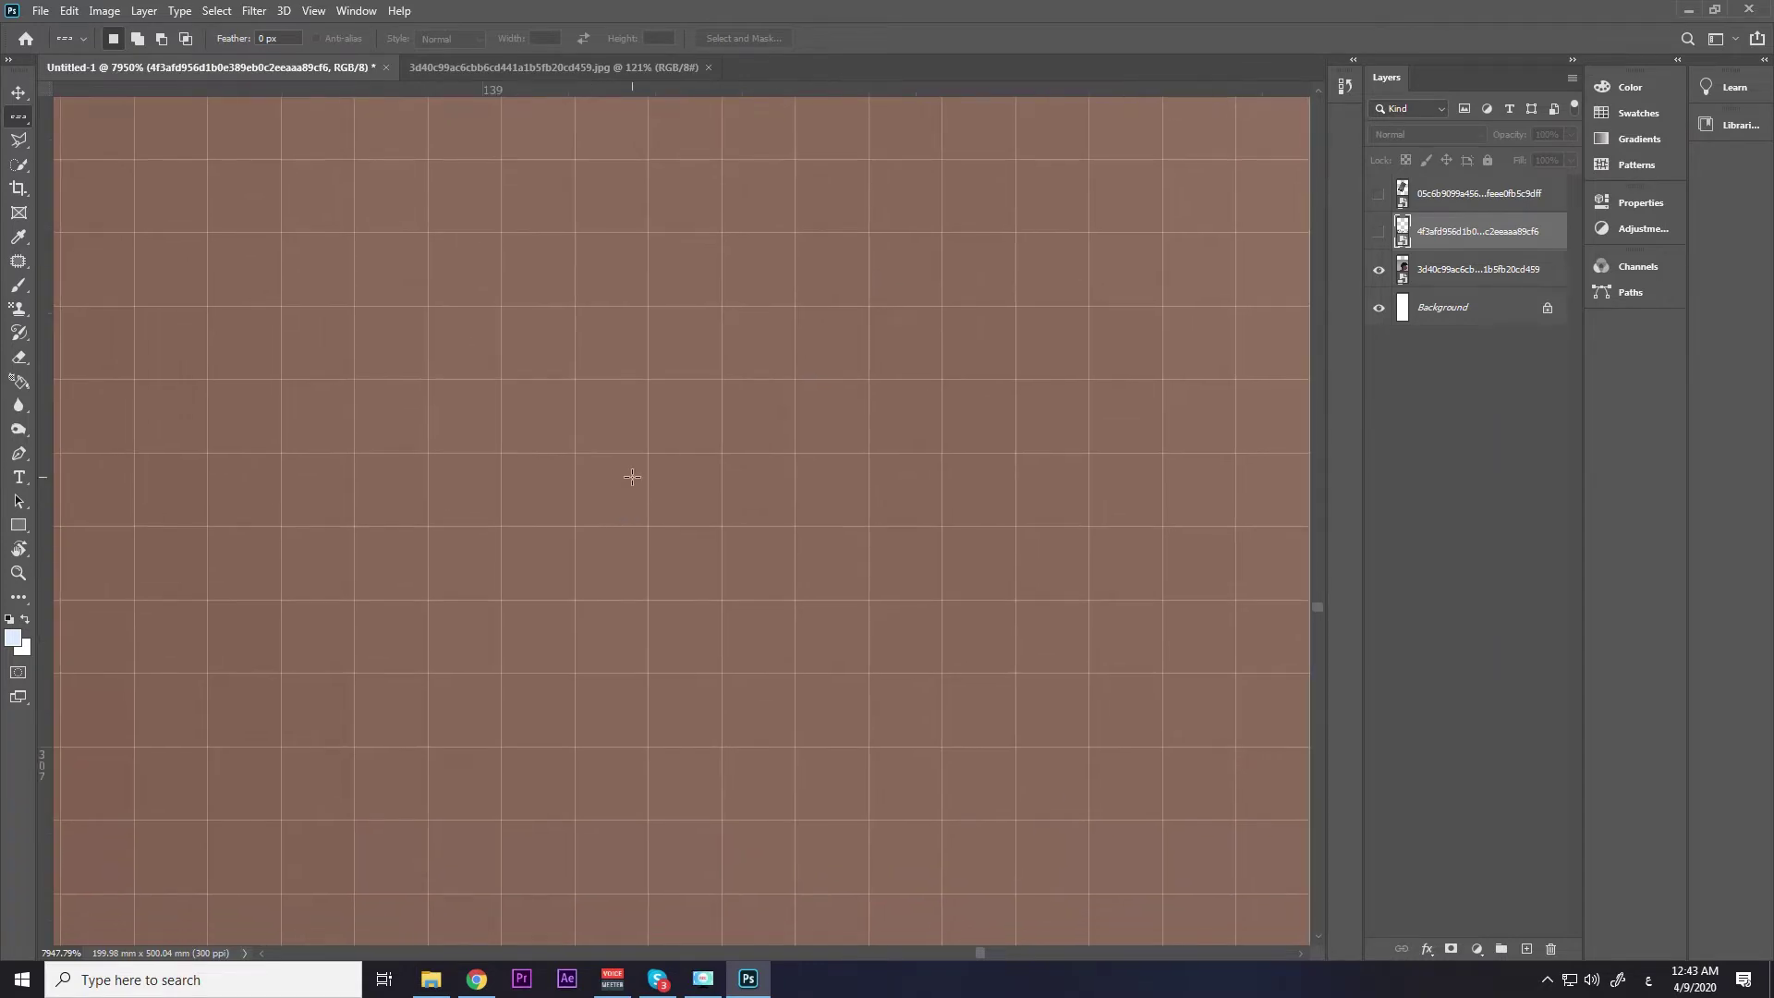
drag(674, 346, 685, 447)
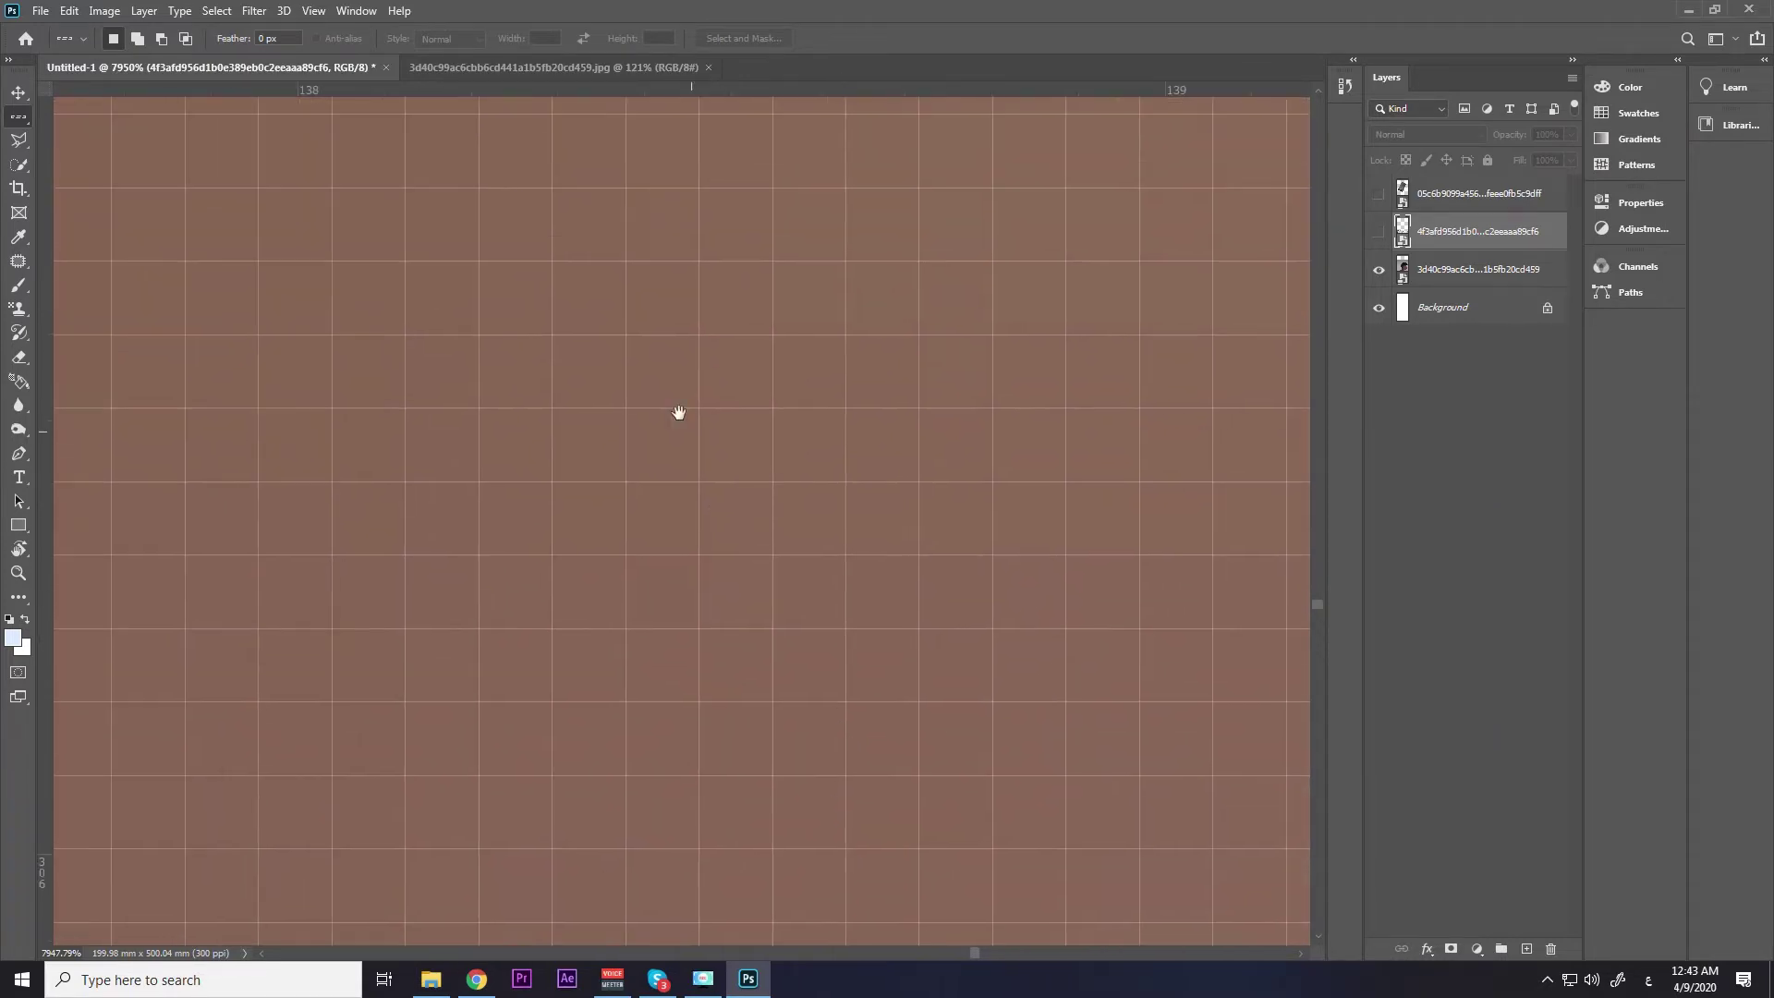
scroll(725, 582, down, 5)
scroll(725, 577, down, 5)
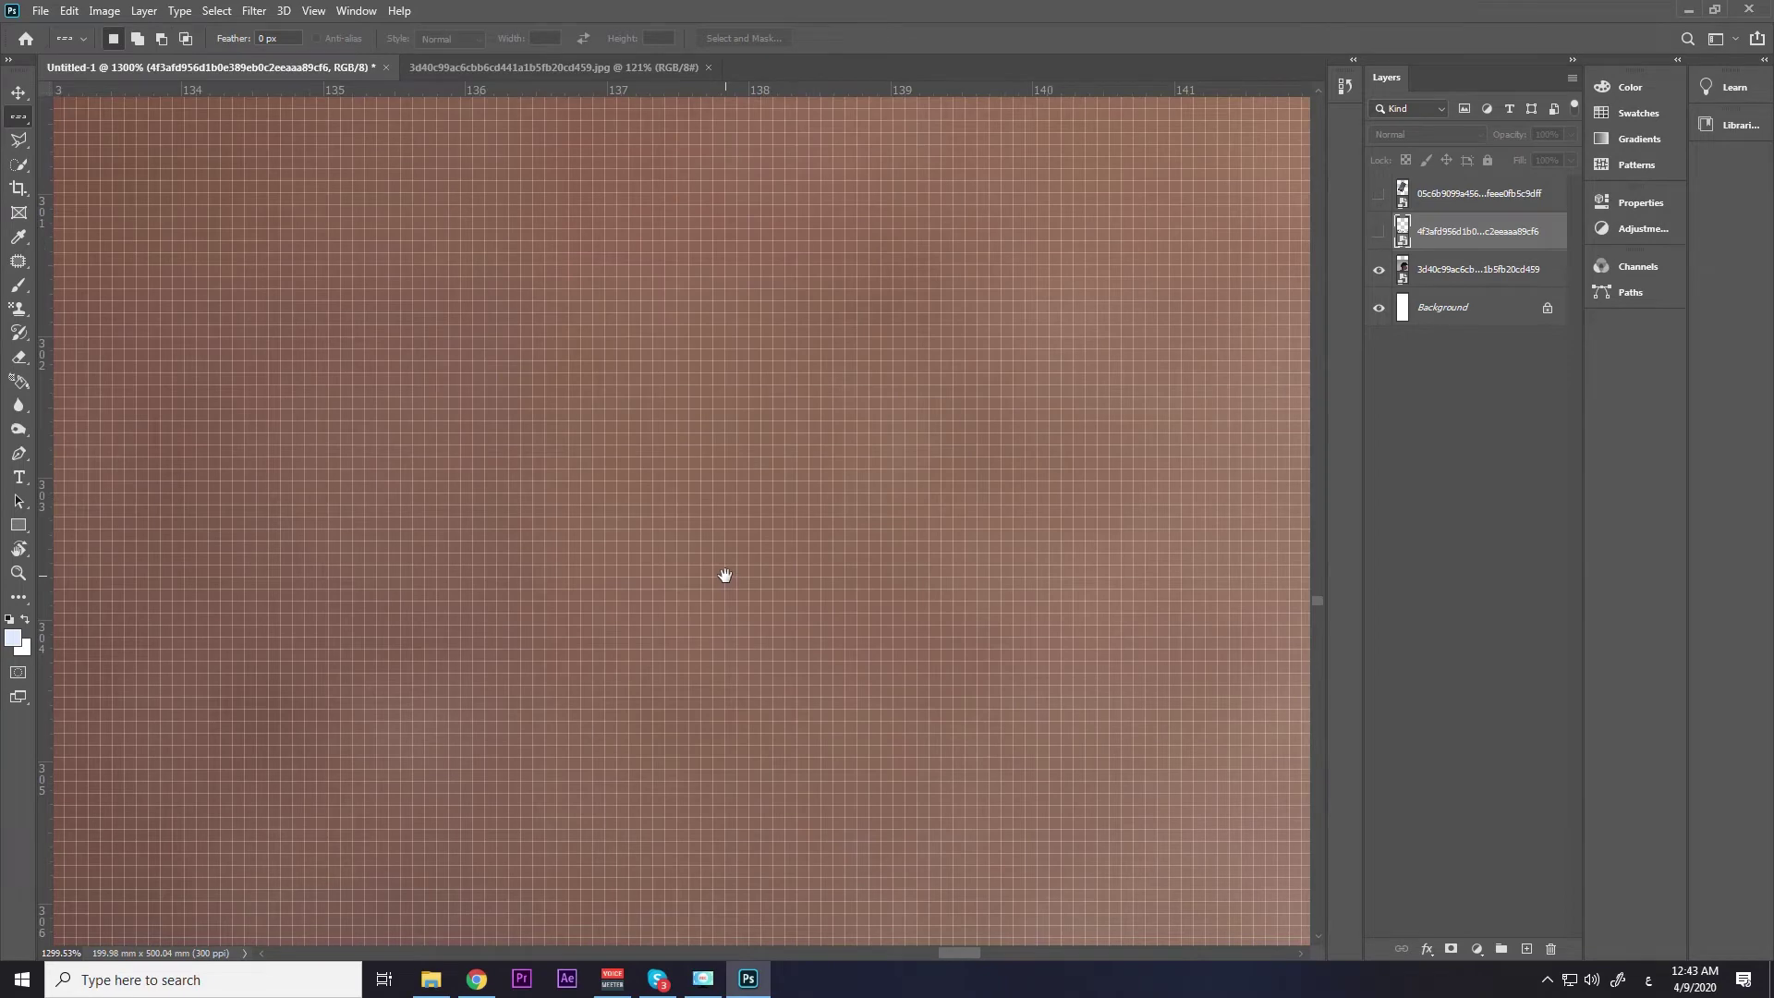
scroll(724, 491, down, 5)
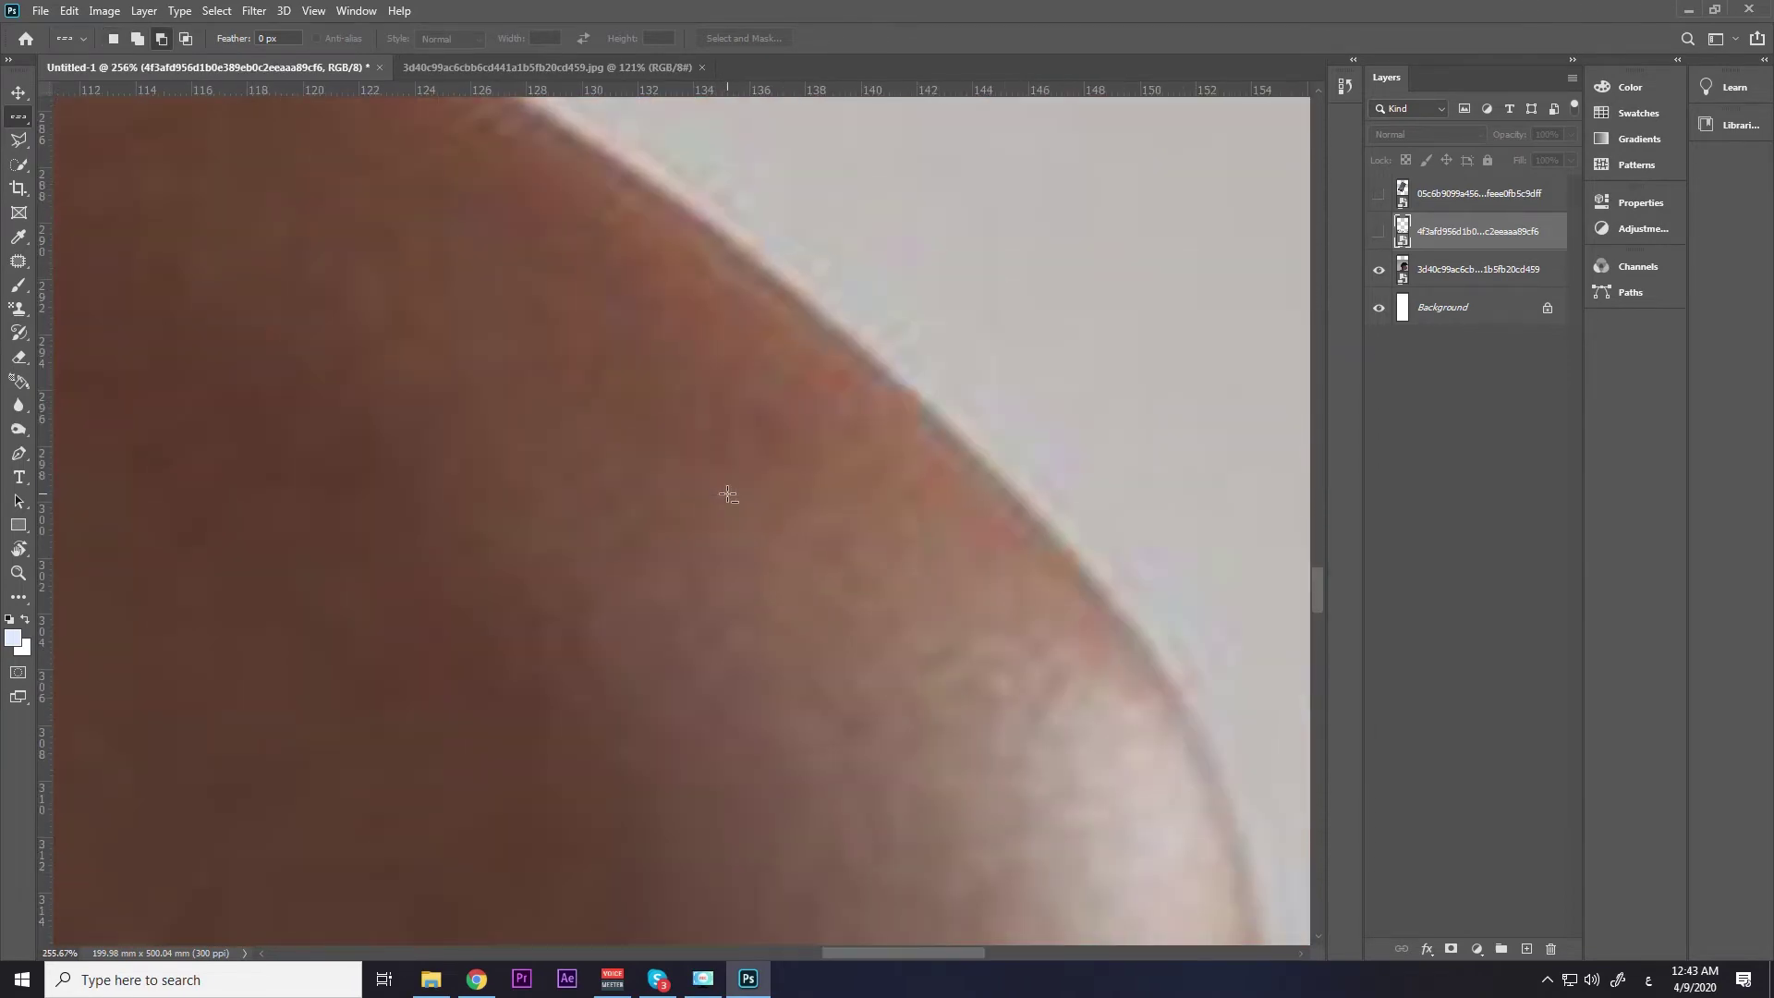
scroll(728, 494, down, 2)
scroll(728, 495, down, 3)
scroll(792, 527, up, 5)
scroll(765, 476, up, 3)
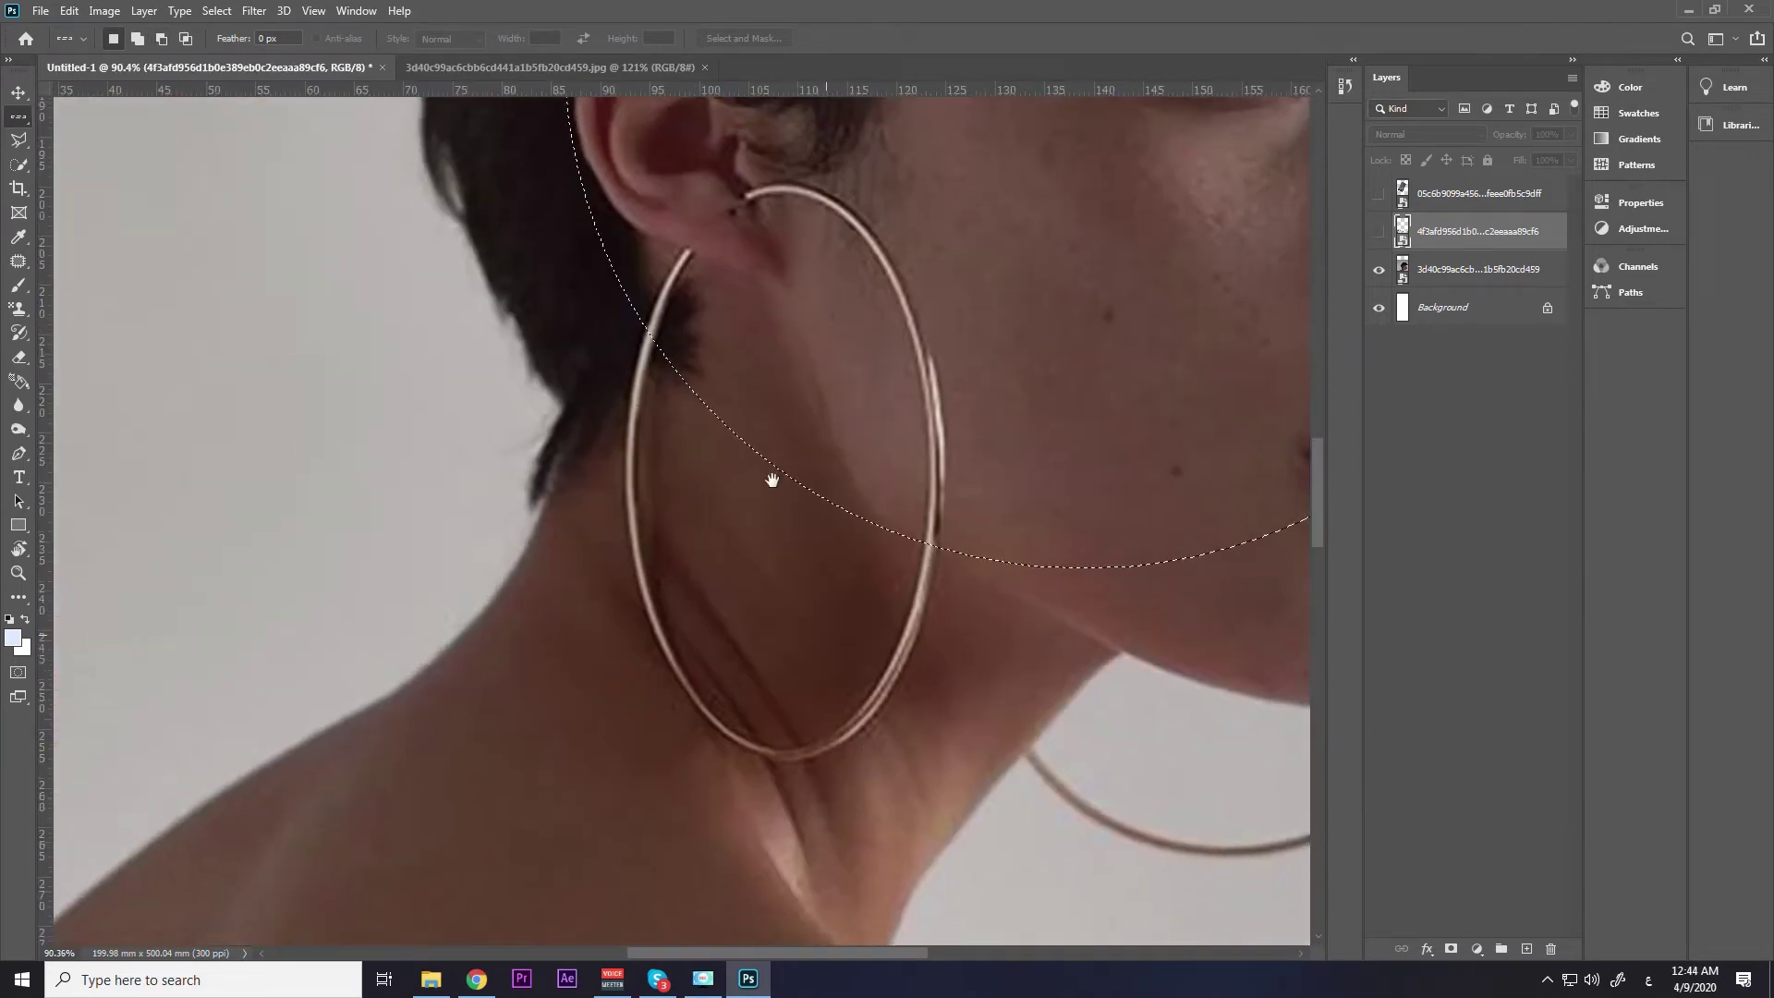
scroll(680, 456, up, 3)
scroll(679, 455, up, 3)
scroll(658, 448, up, 3)
scroll(647, 481, up, 3)
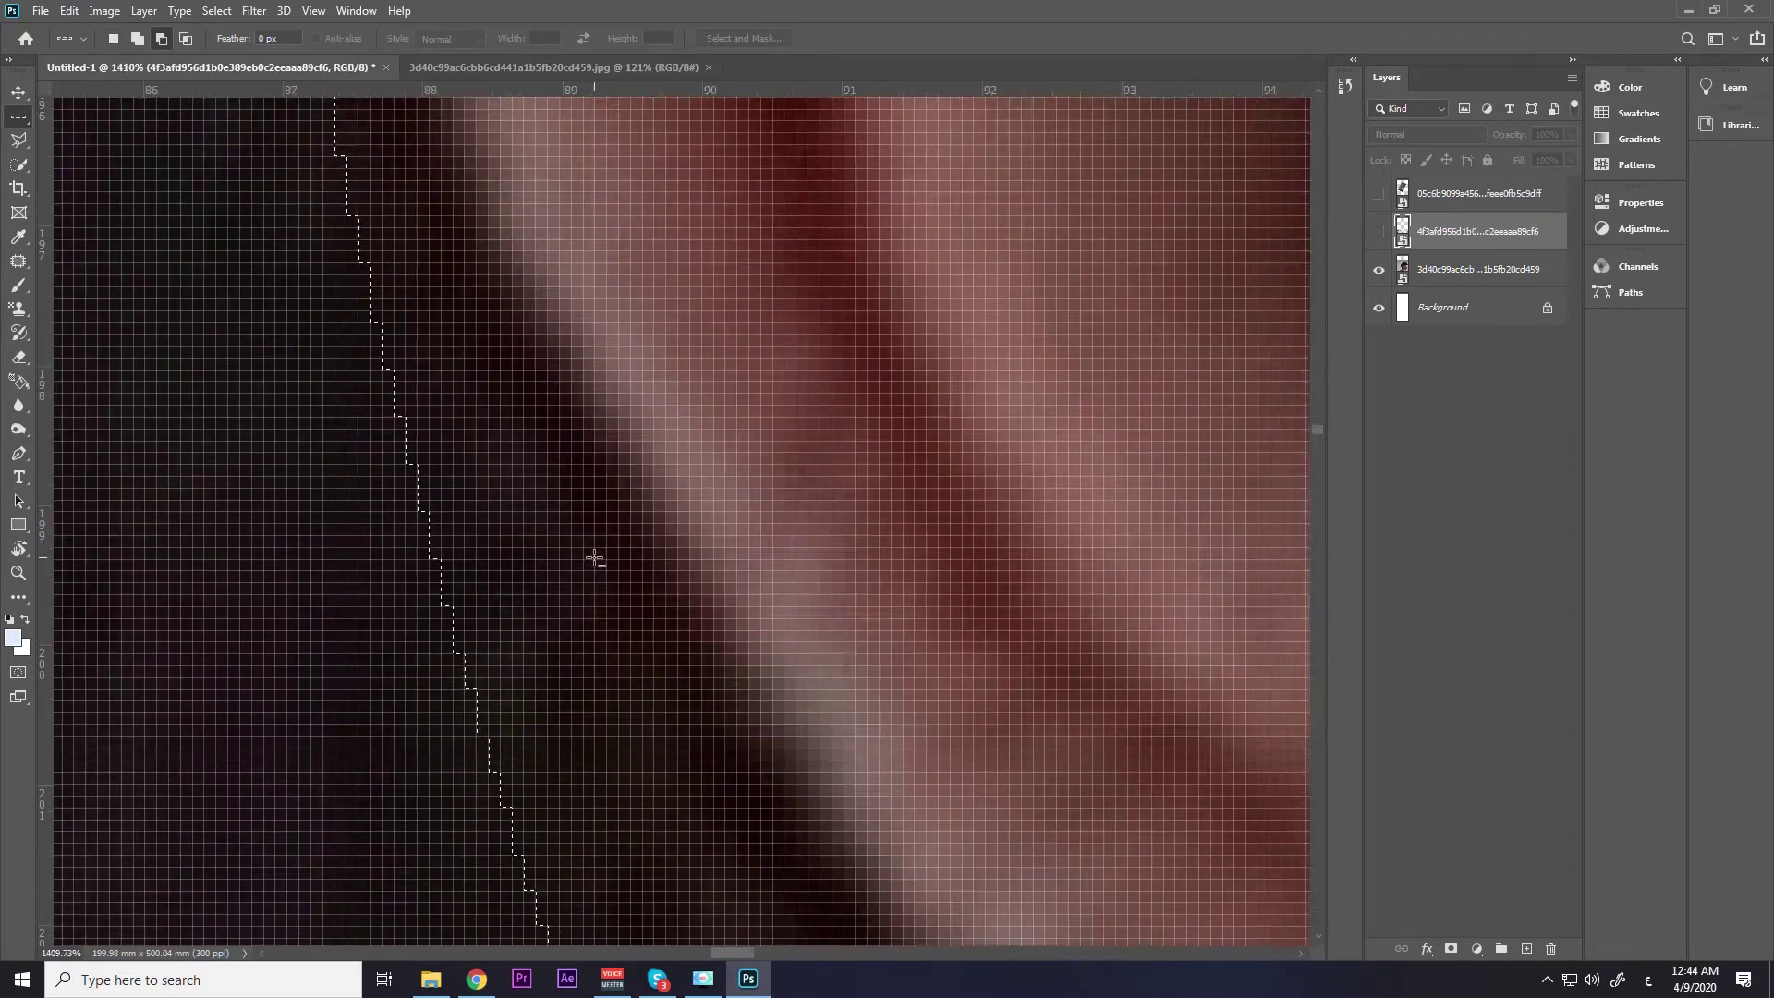
scroll(649, 499, up, 2)
scroll(650, 500, up, 2)
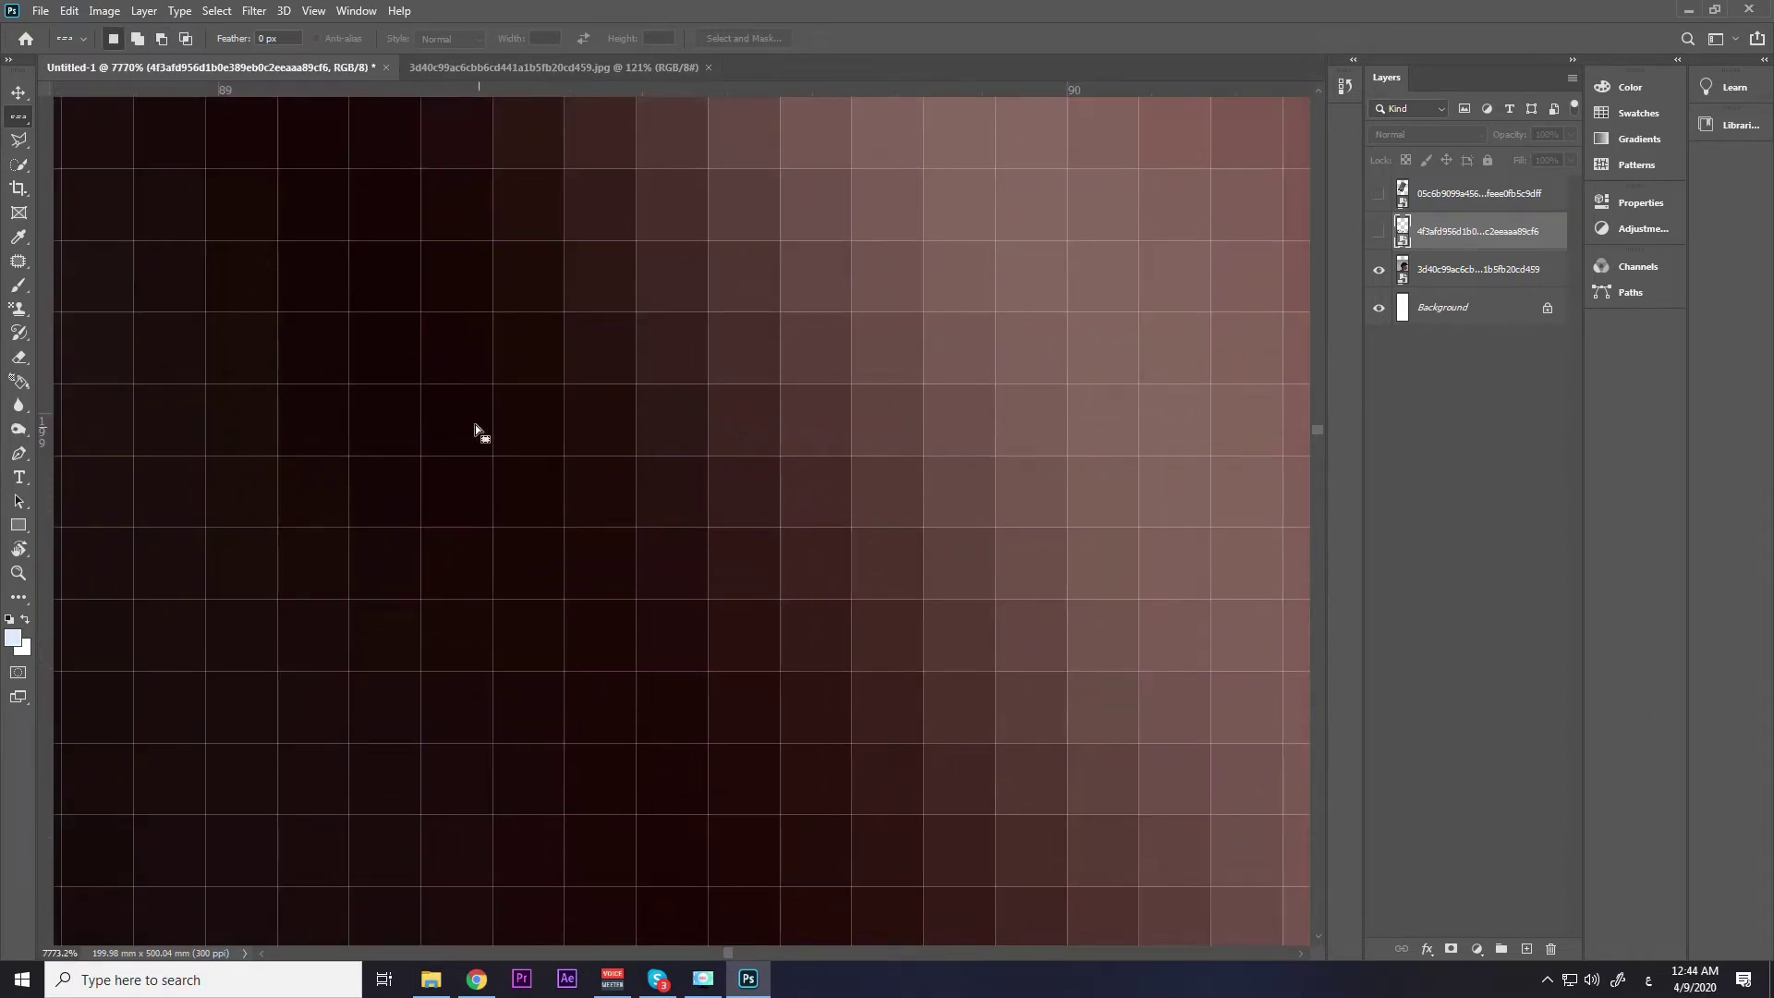
scroll(579, 412, down, 2)
scroll(579, 411, down, 2)
scroll(579, 415, up, 4)
scroll(578, 415, up, 2)
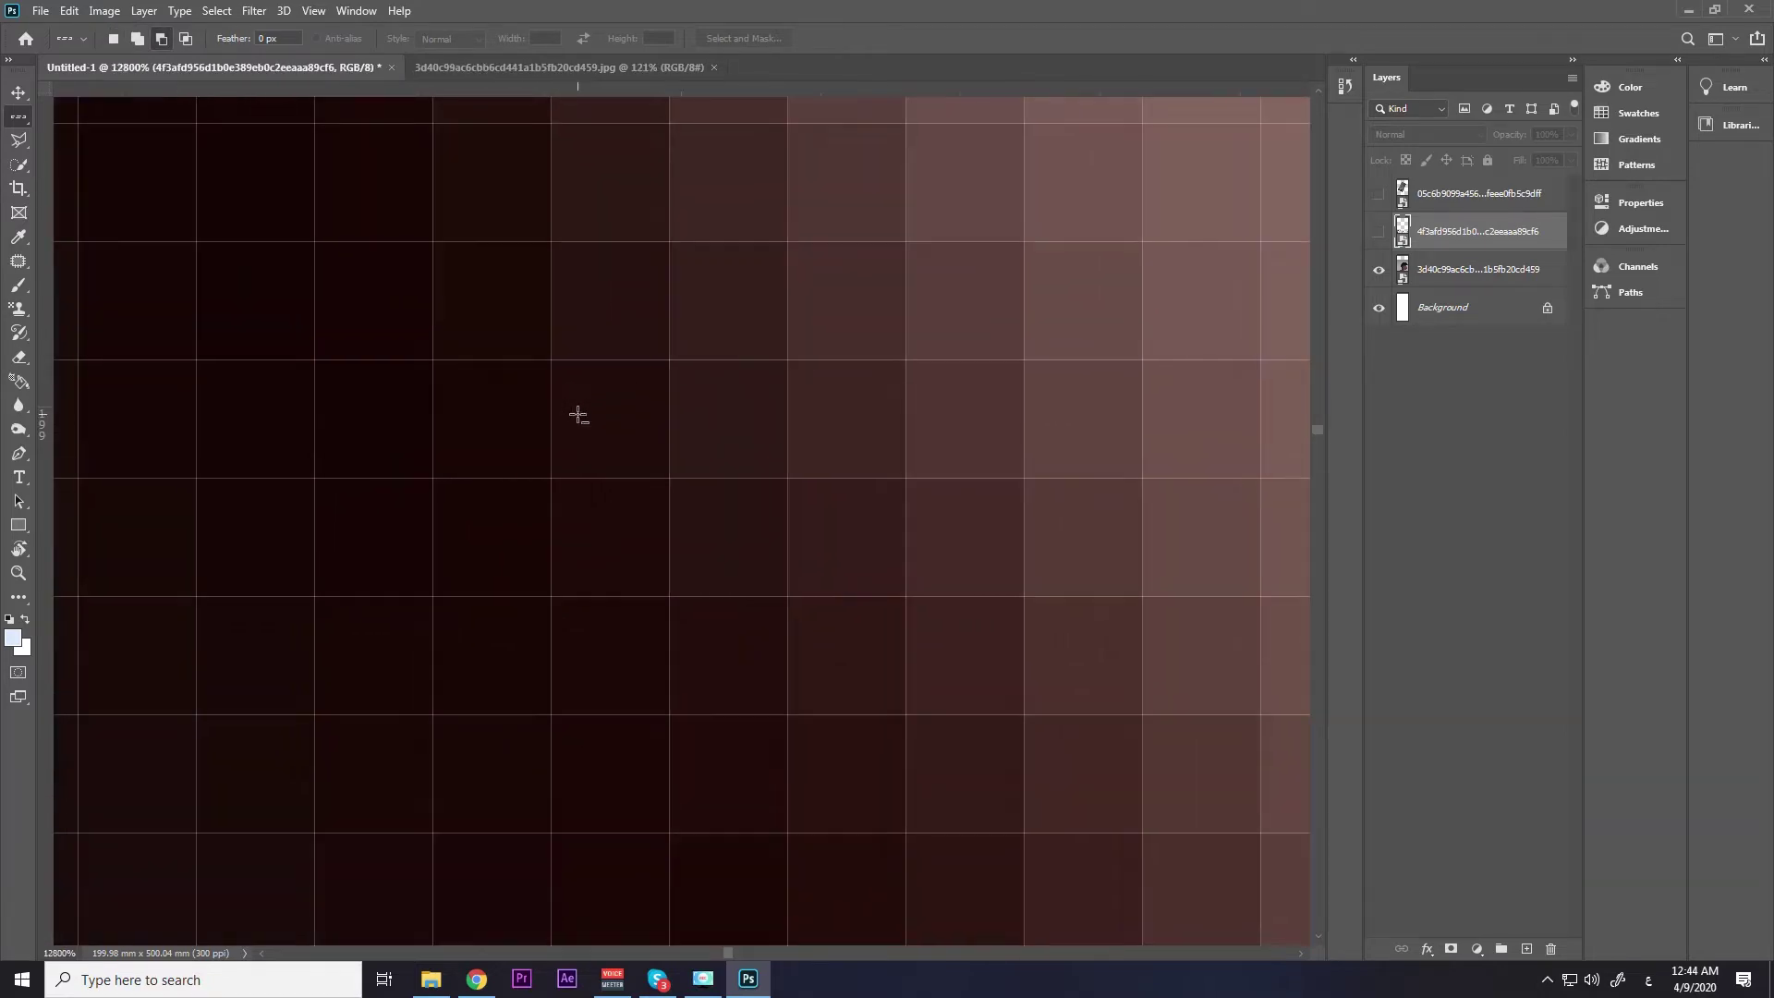
scroll(601, 444, down, 3)
scroll(601, 448, down, 3)
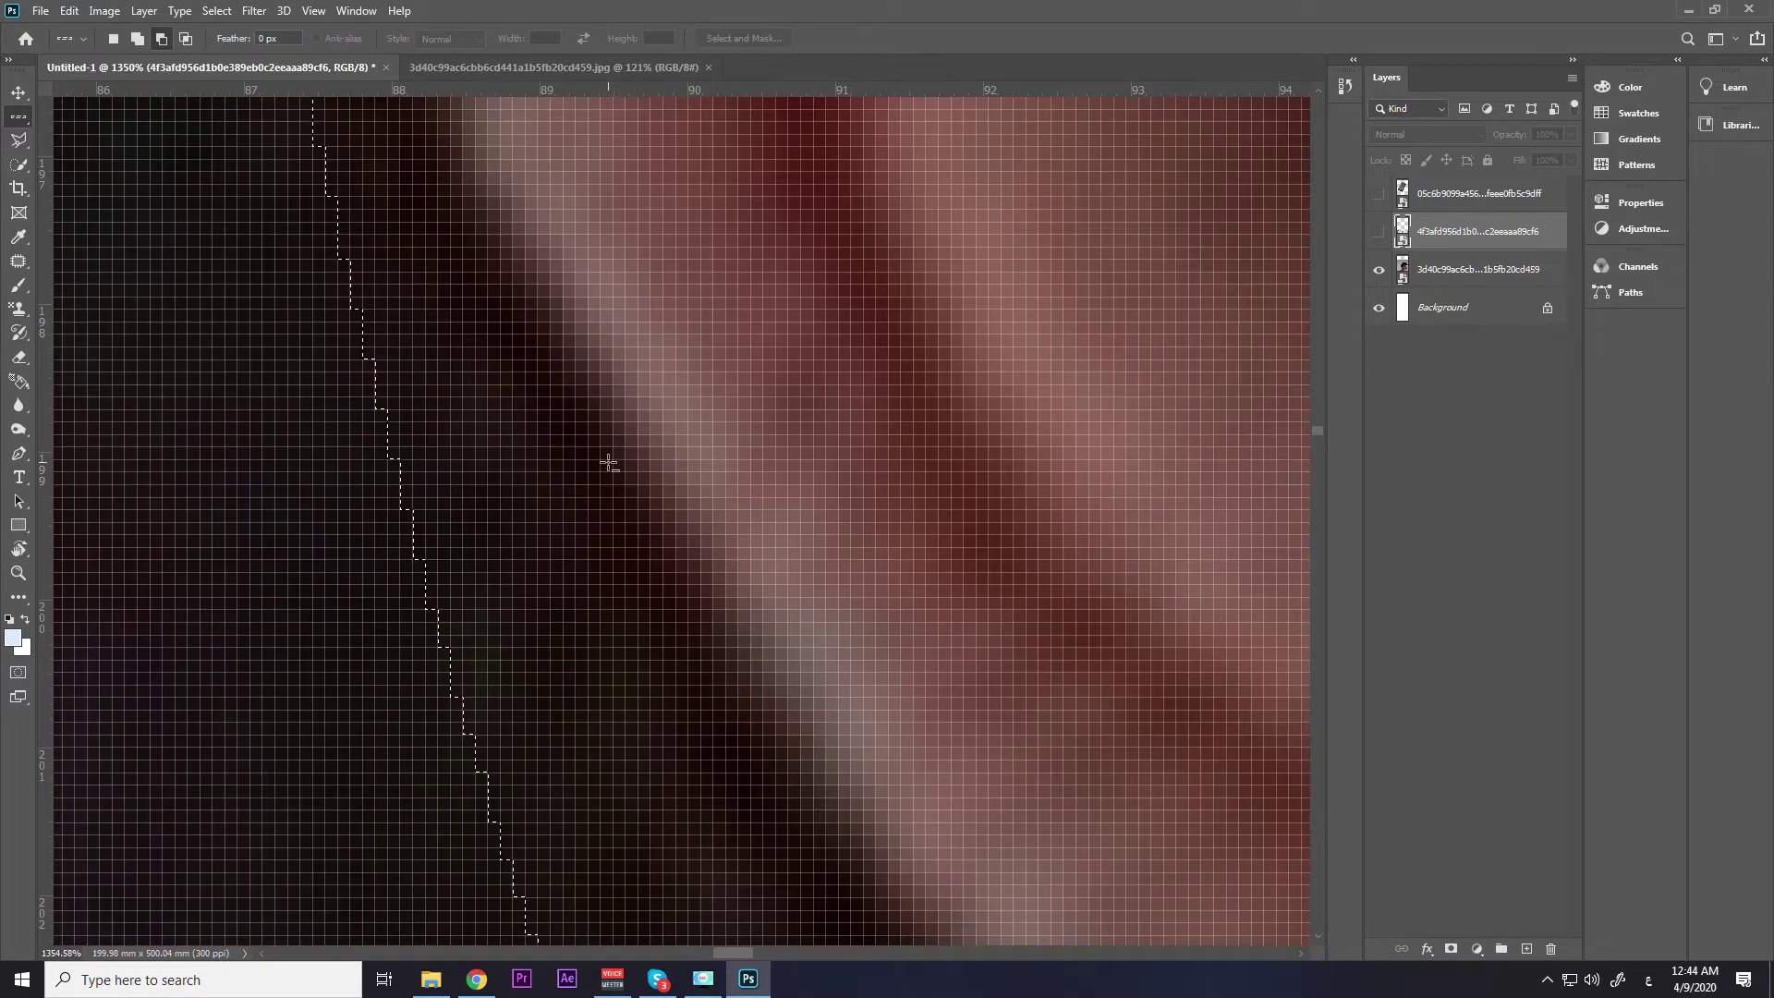
scroll(605, 453, down, 2)
scroll(610, 467, down, 5)
scroll(610, 469, down, 3)
scroll(924, 435, up, 2)
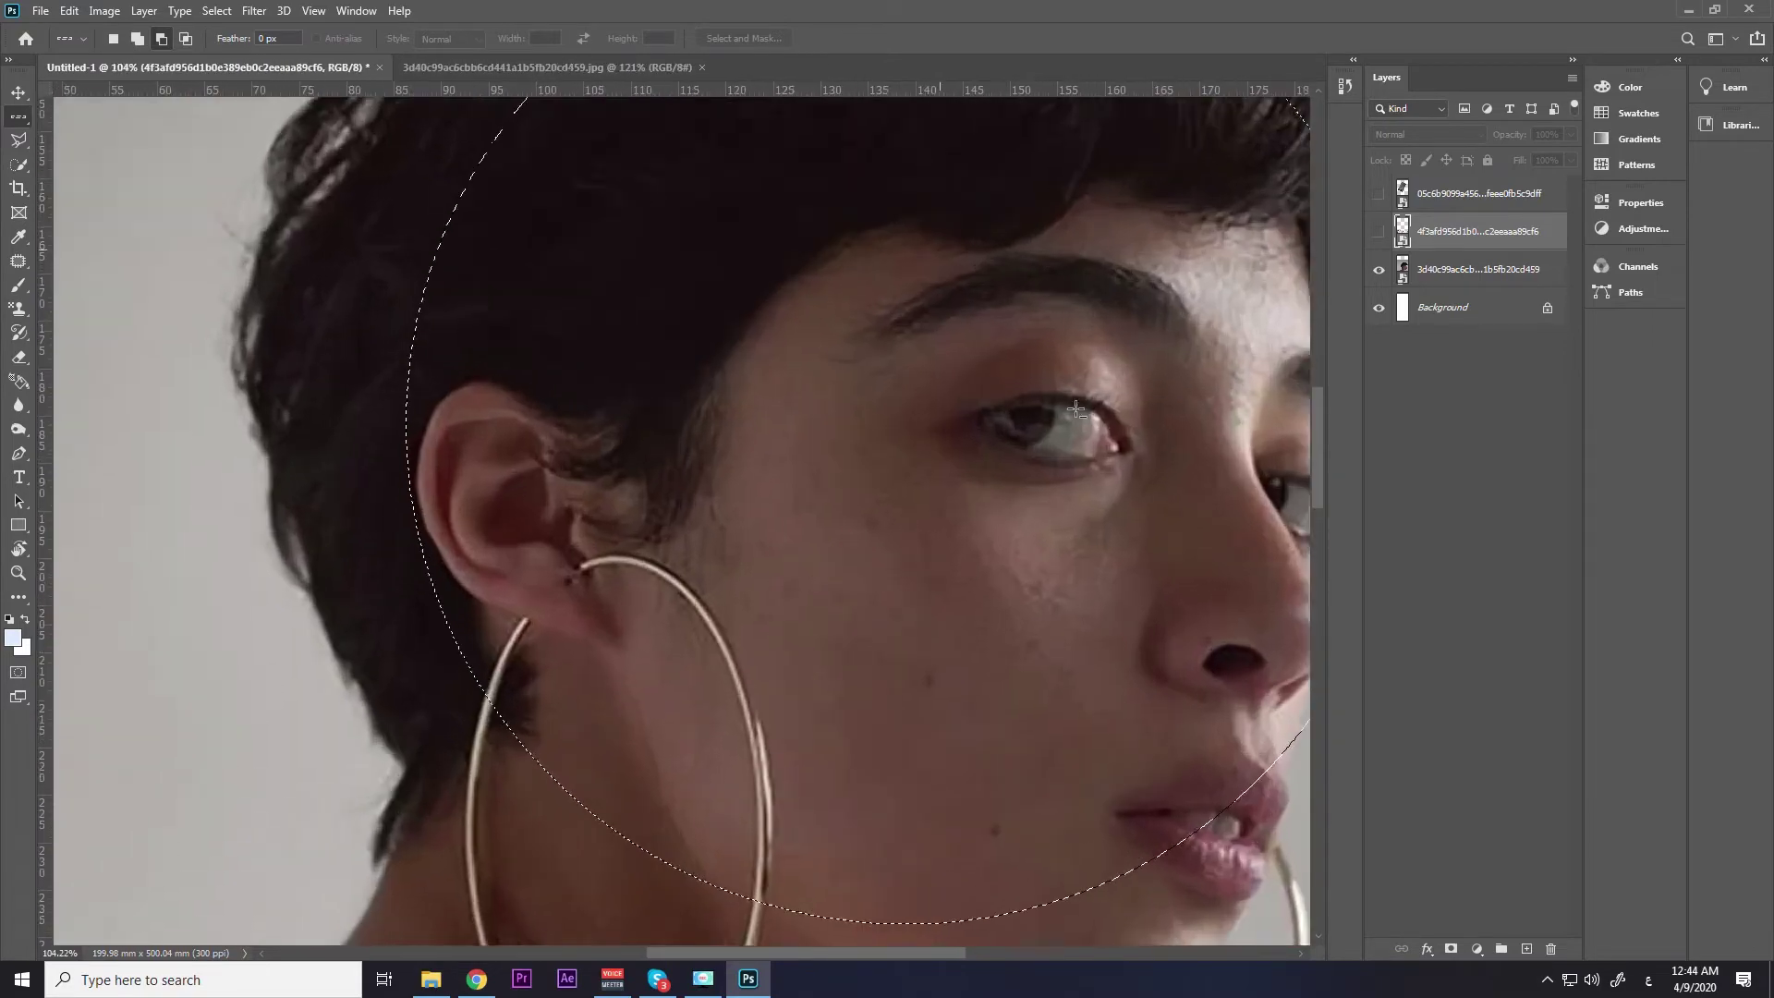
scroll(927, 436, up, 4)
scroll(929, 438, up, 2)
scroll(930, 437, up, 4)
scroll(828, 427, up, 3)
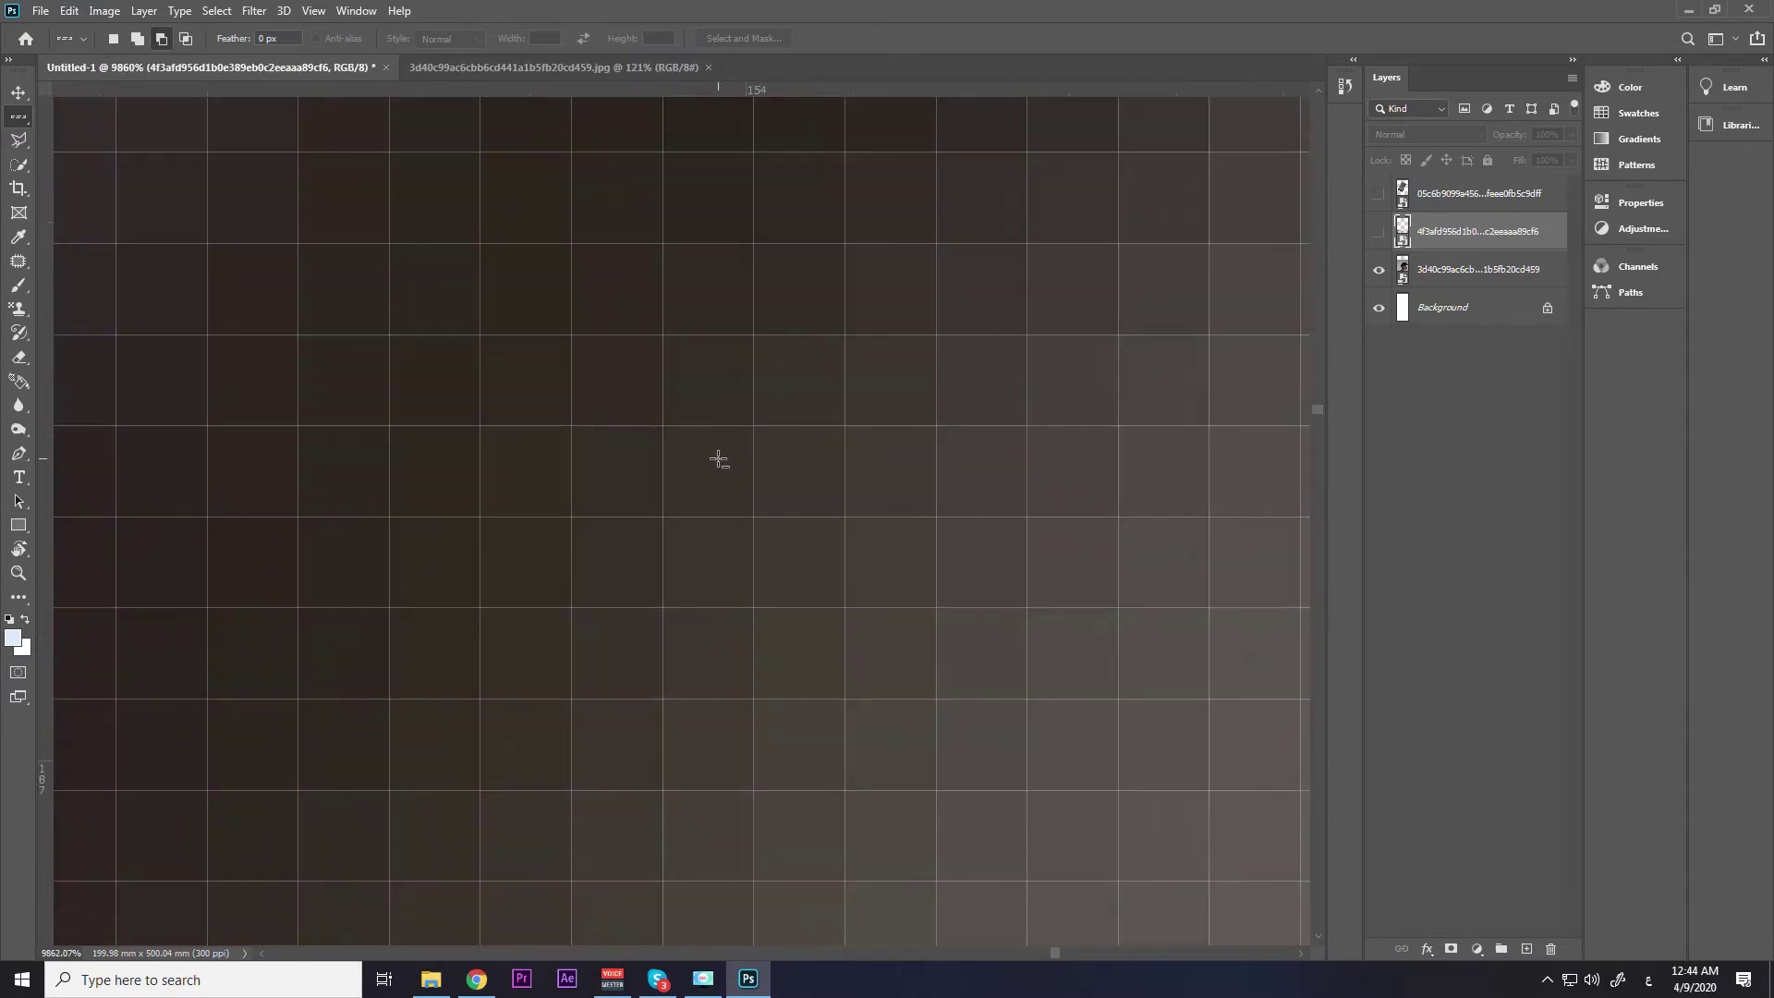
Choose Single Row Marquee and select a one-pixel row across the image.
right_click(19, 117)
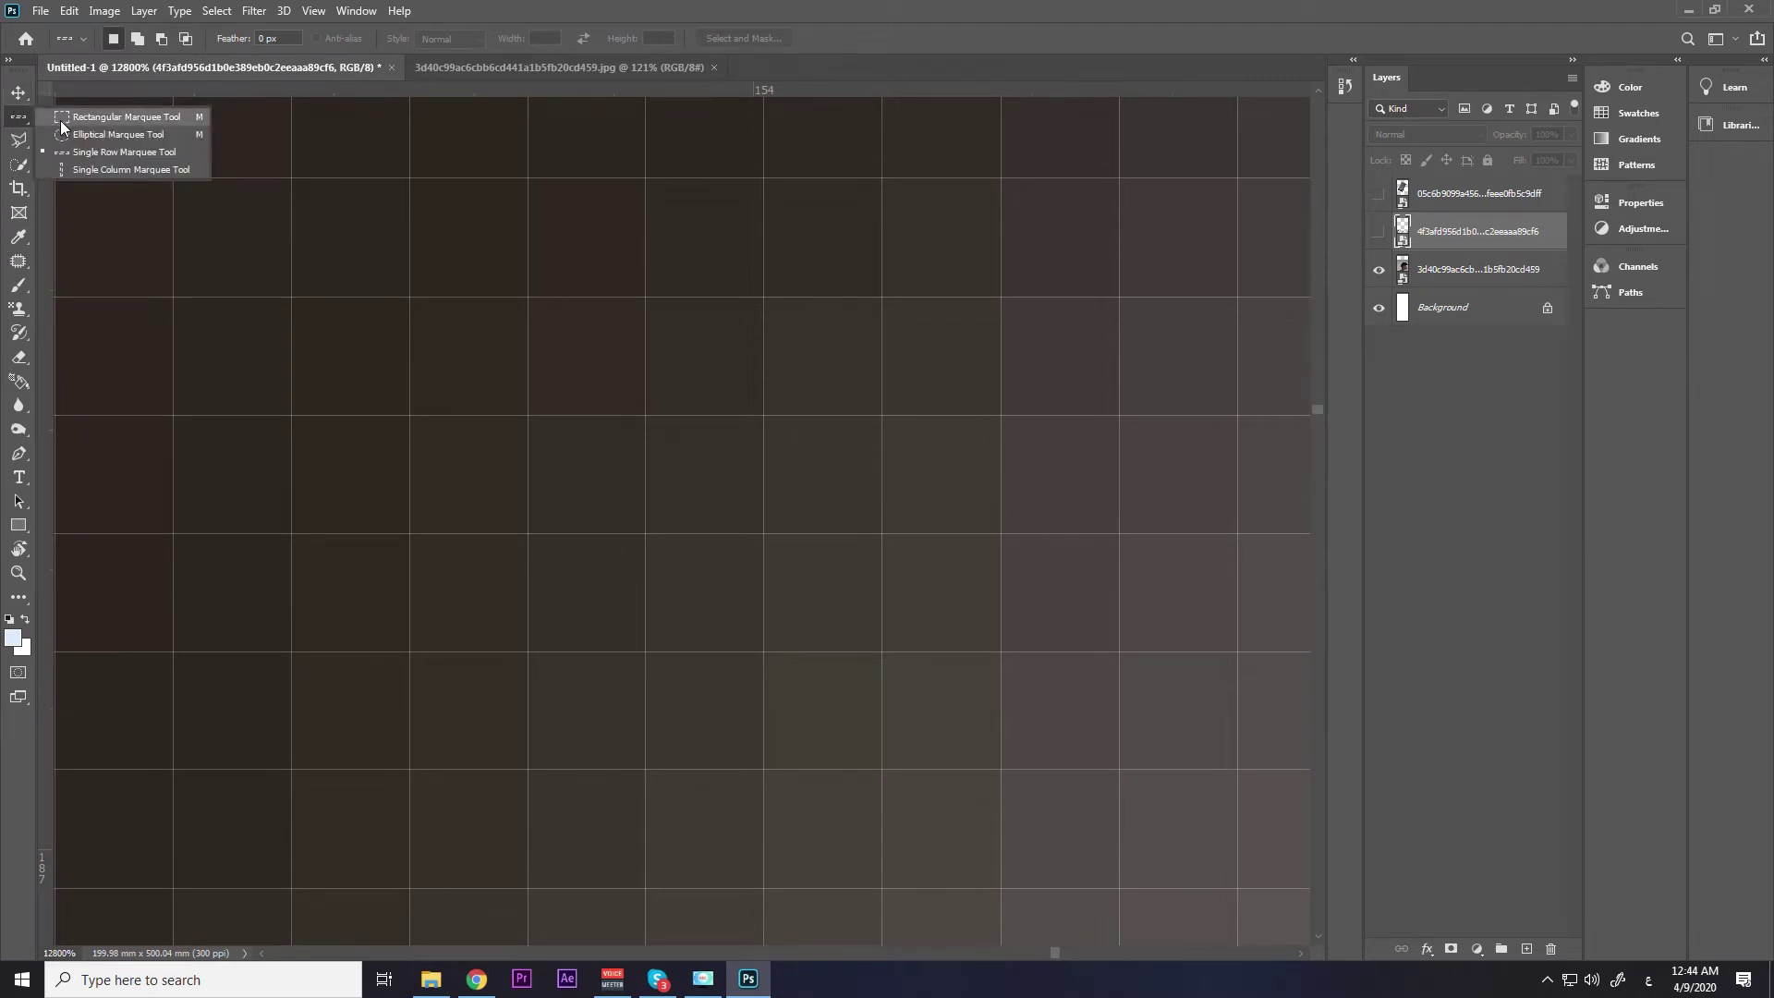
click(81, 153)
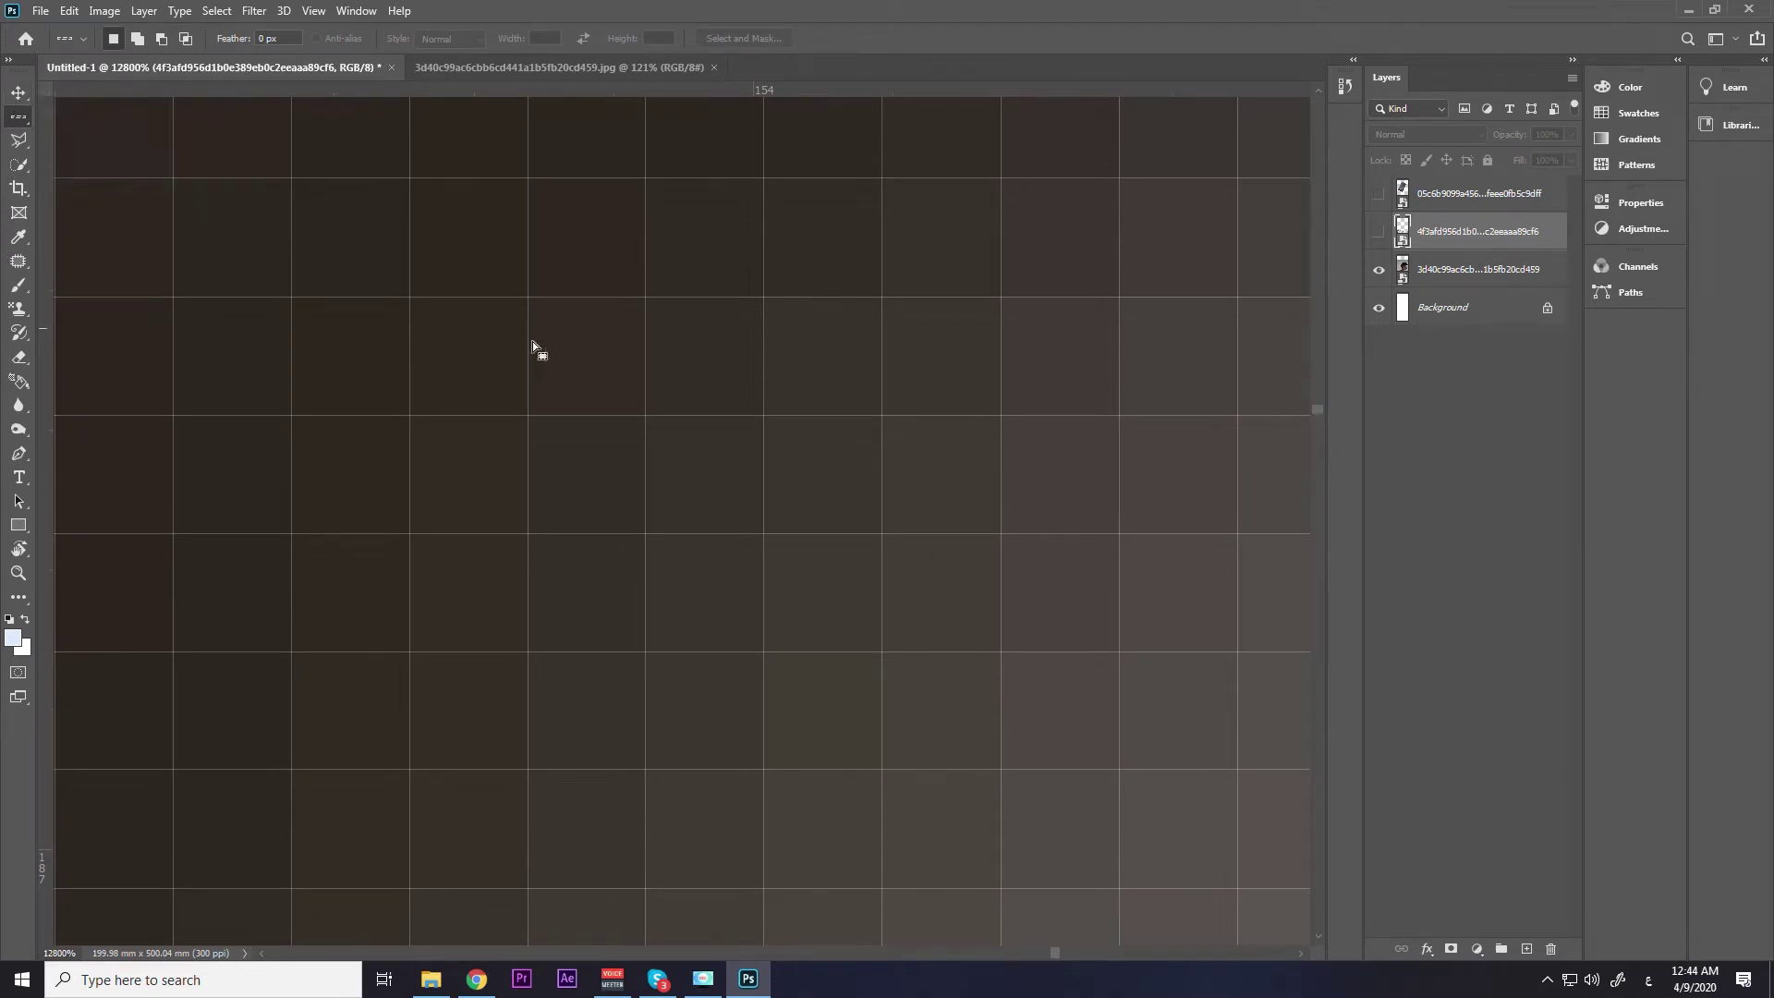
click(473, 360)
scroll(459, 317, down, 2)
scroll(458, 317, down, 2)
scroll(459, 317, down, 2)
scroll(458, 317, down, 2)
scroll(458, 317, up, 3)
scroll(467, 333, up, 1)
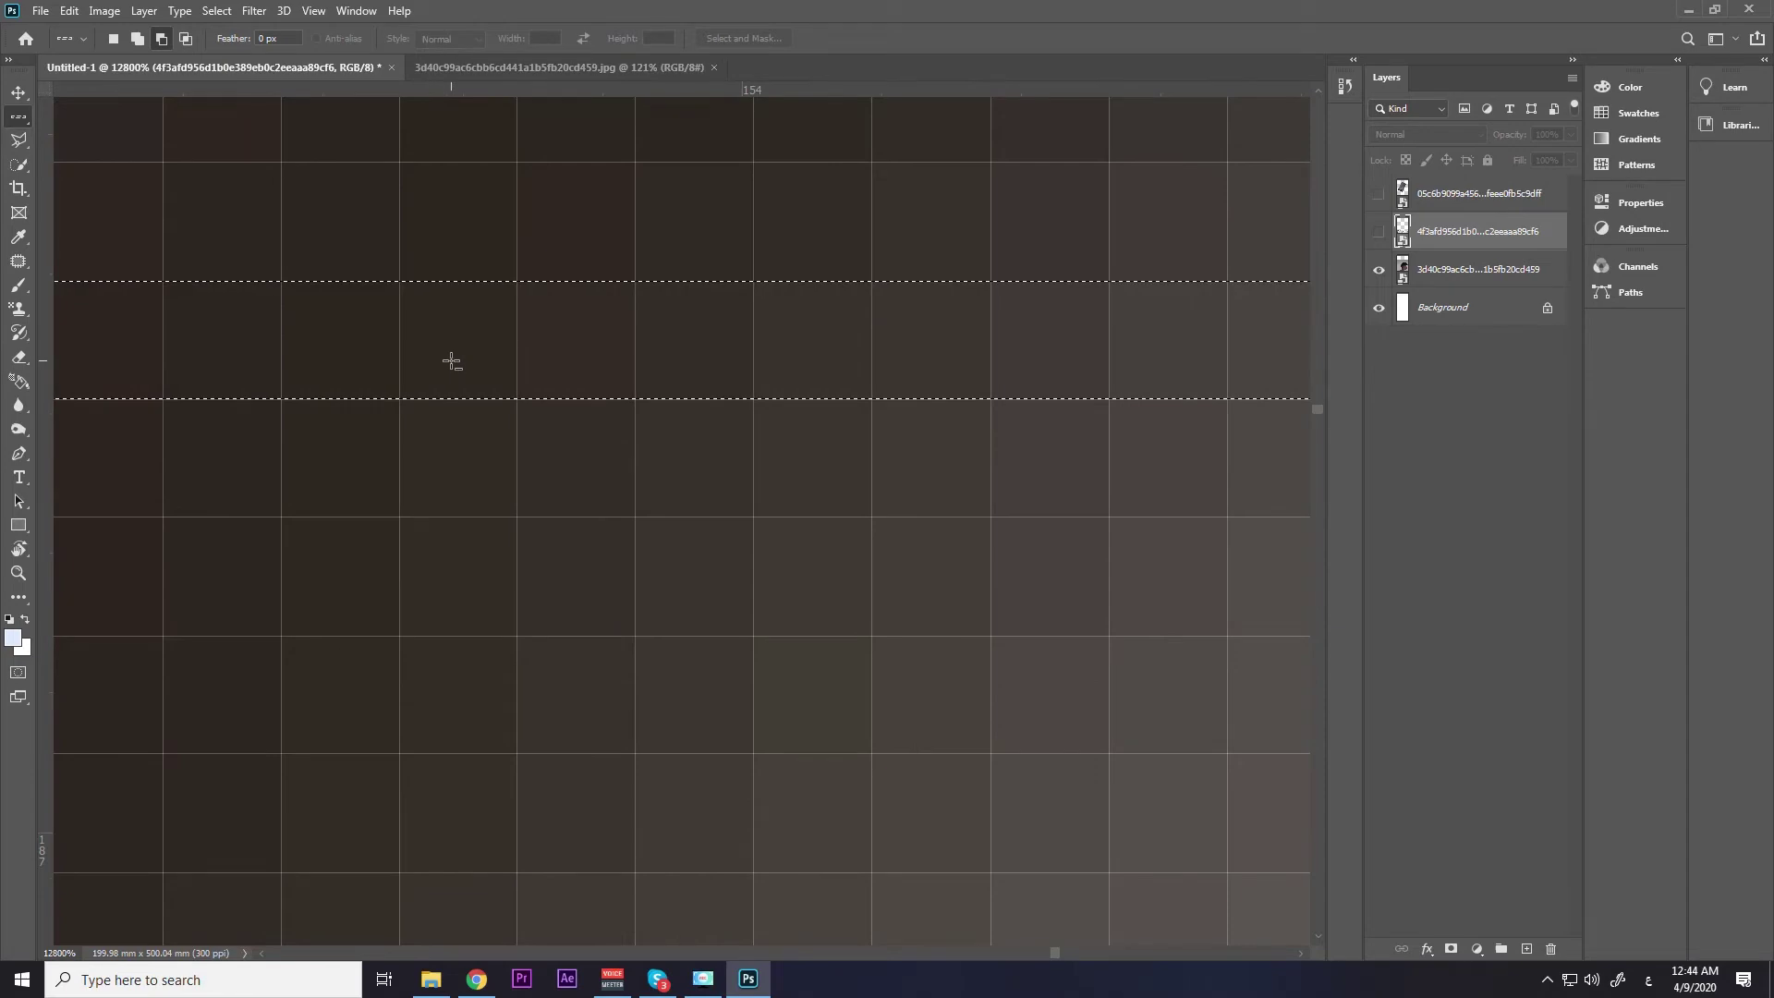
Reselect the row slightly higher and add three more one-pixel rows near the eye.
click(435, 237)
shift+click(621, 359)
shift+click(464, 440)
shift+click(598, 527)
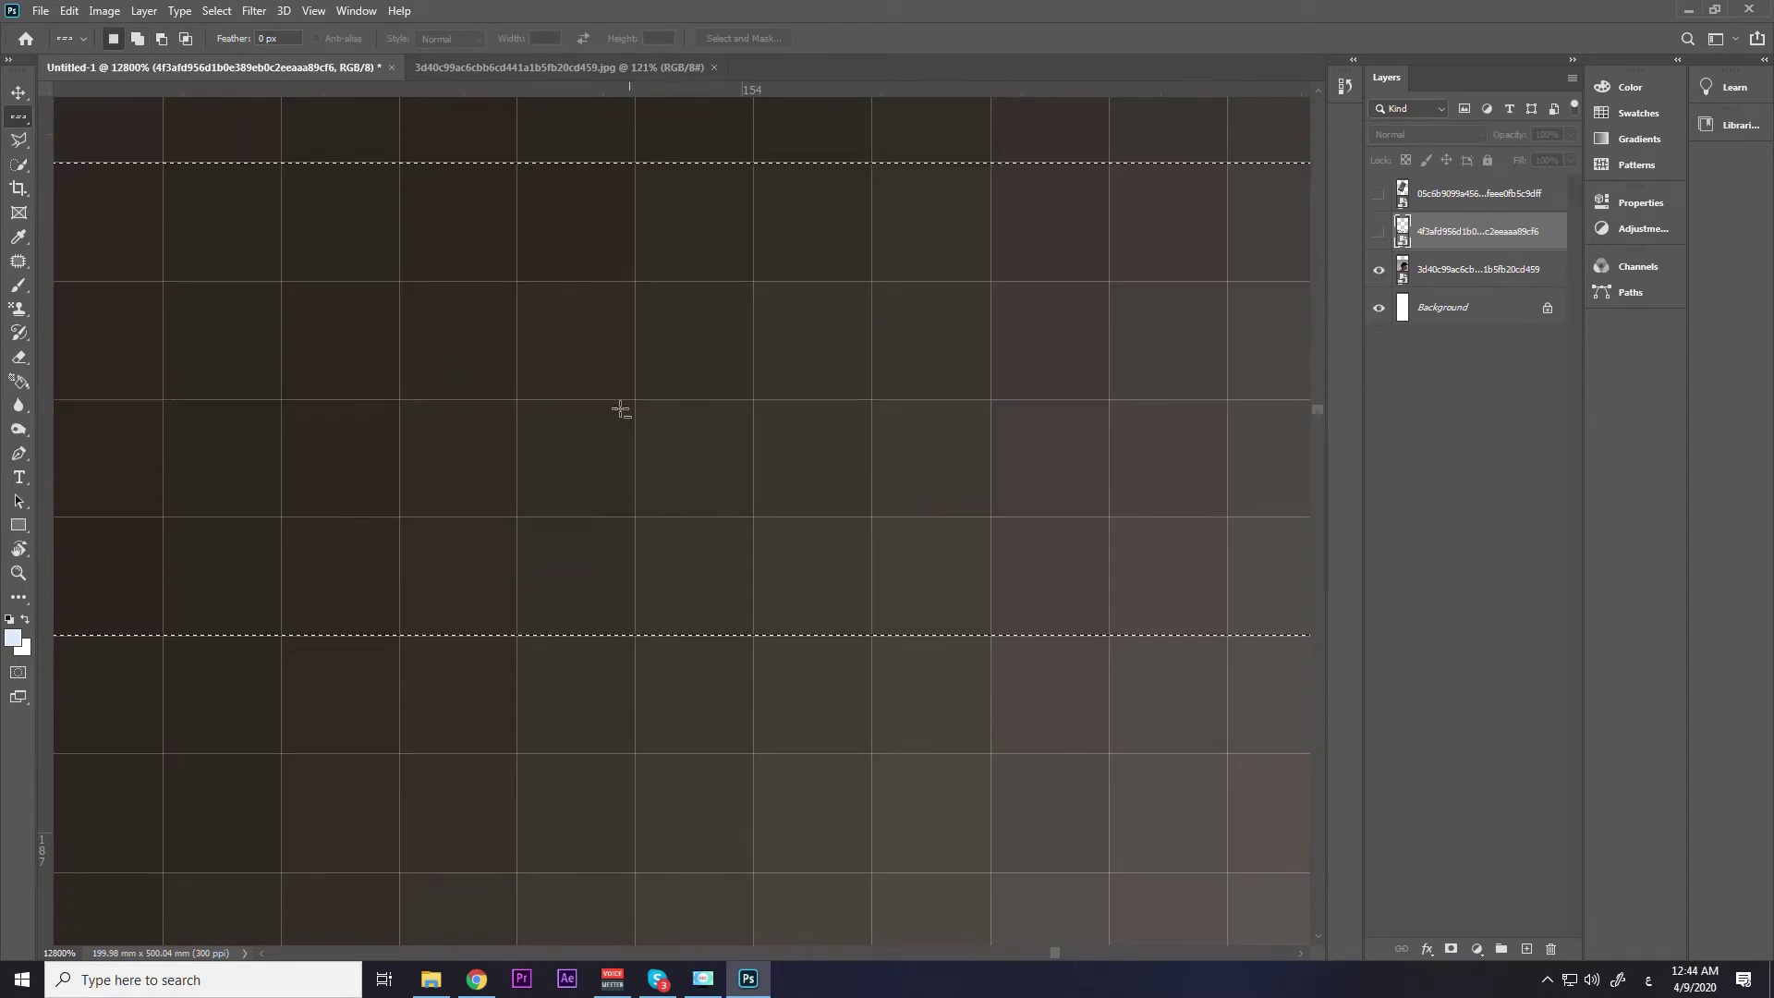
scroll(618, 403, down, 5)
scroll(617, 407, down, 3)
scroll(617, 406, down, 3)
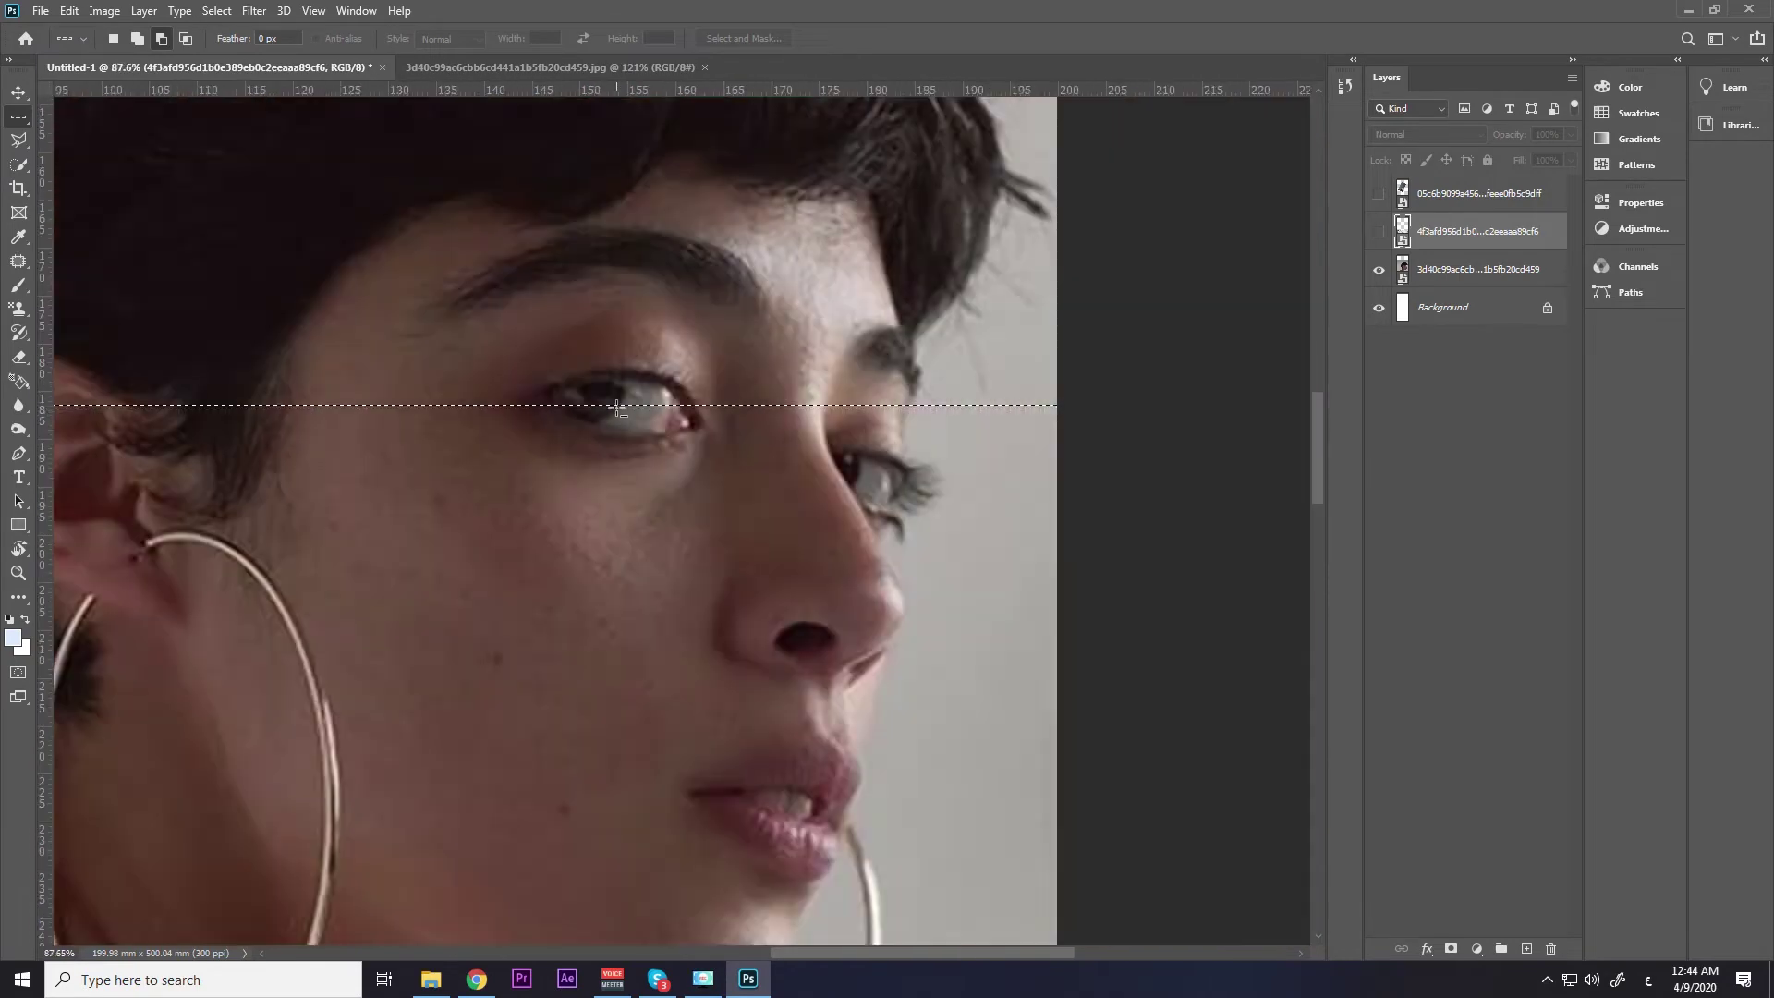
scroll(617, 407, down, 2)
scroll(617, 407, down, 1)
scroll(647, 416, up, 3)
scroll(591, 412, up, 3)
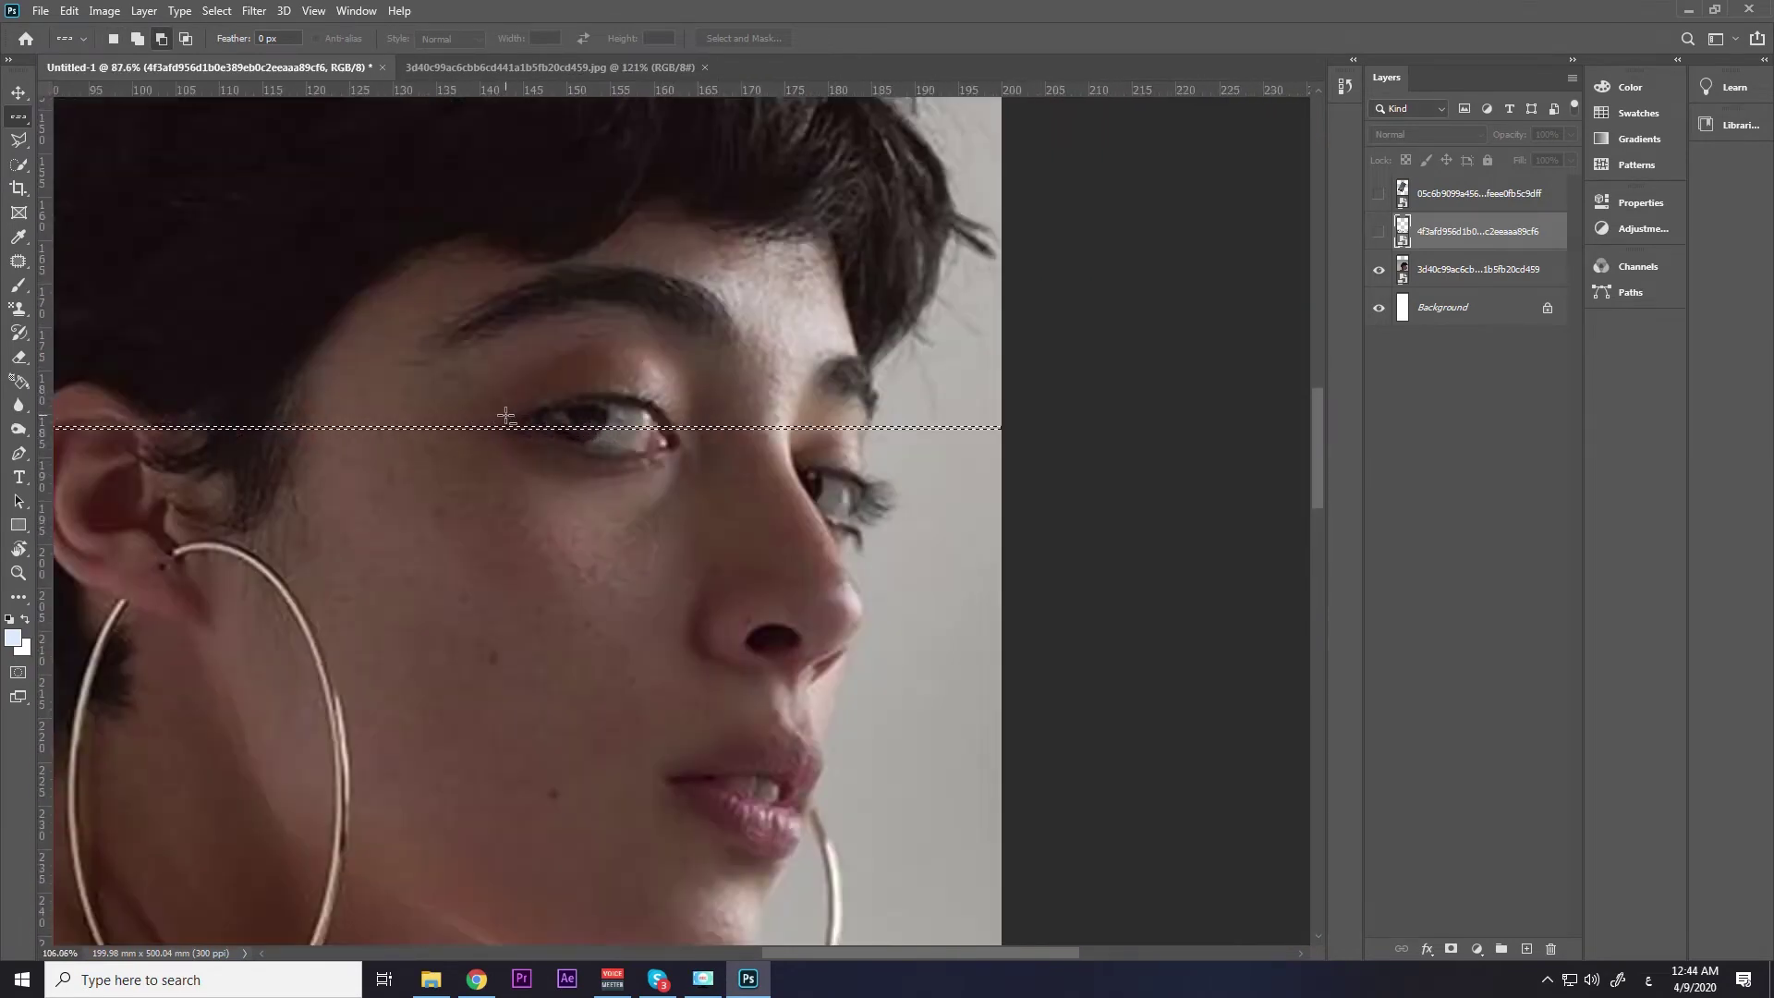
scroll(508, 409, up, 2)
scroll(775, 461, up, 2)
scroll(739, 518, up, 3)
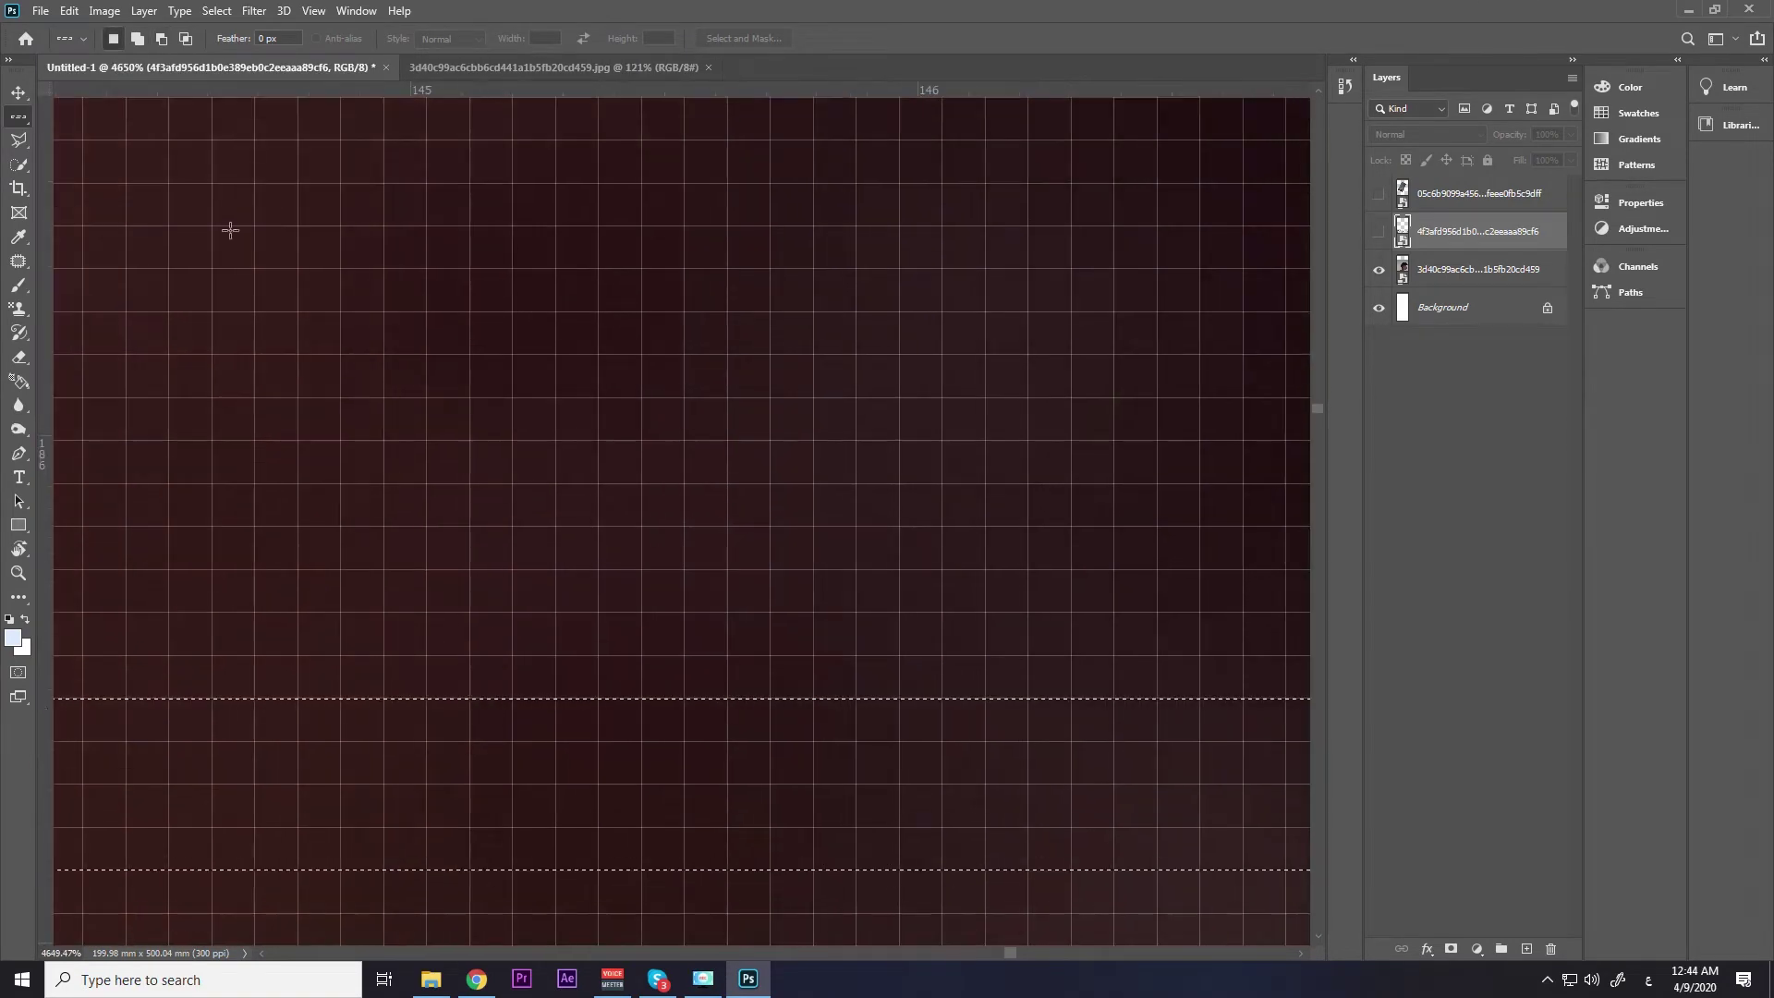
Switch to Single Column Marquee and add two one-pixel columns crossing the rows.
right_click(25, 130)
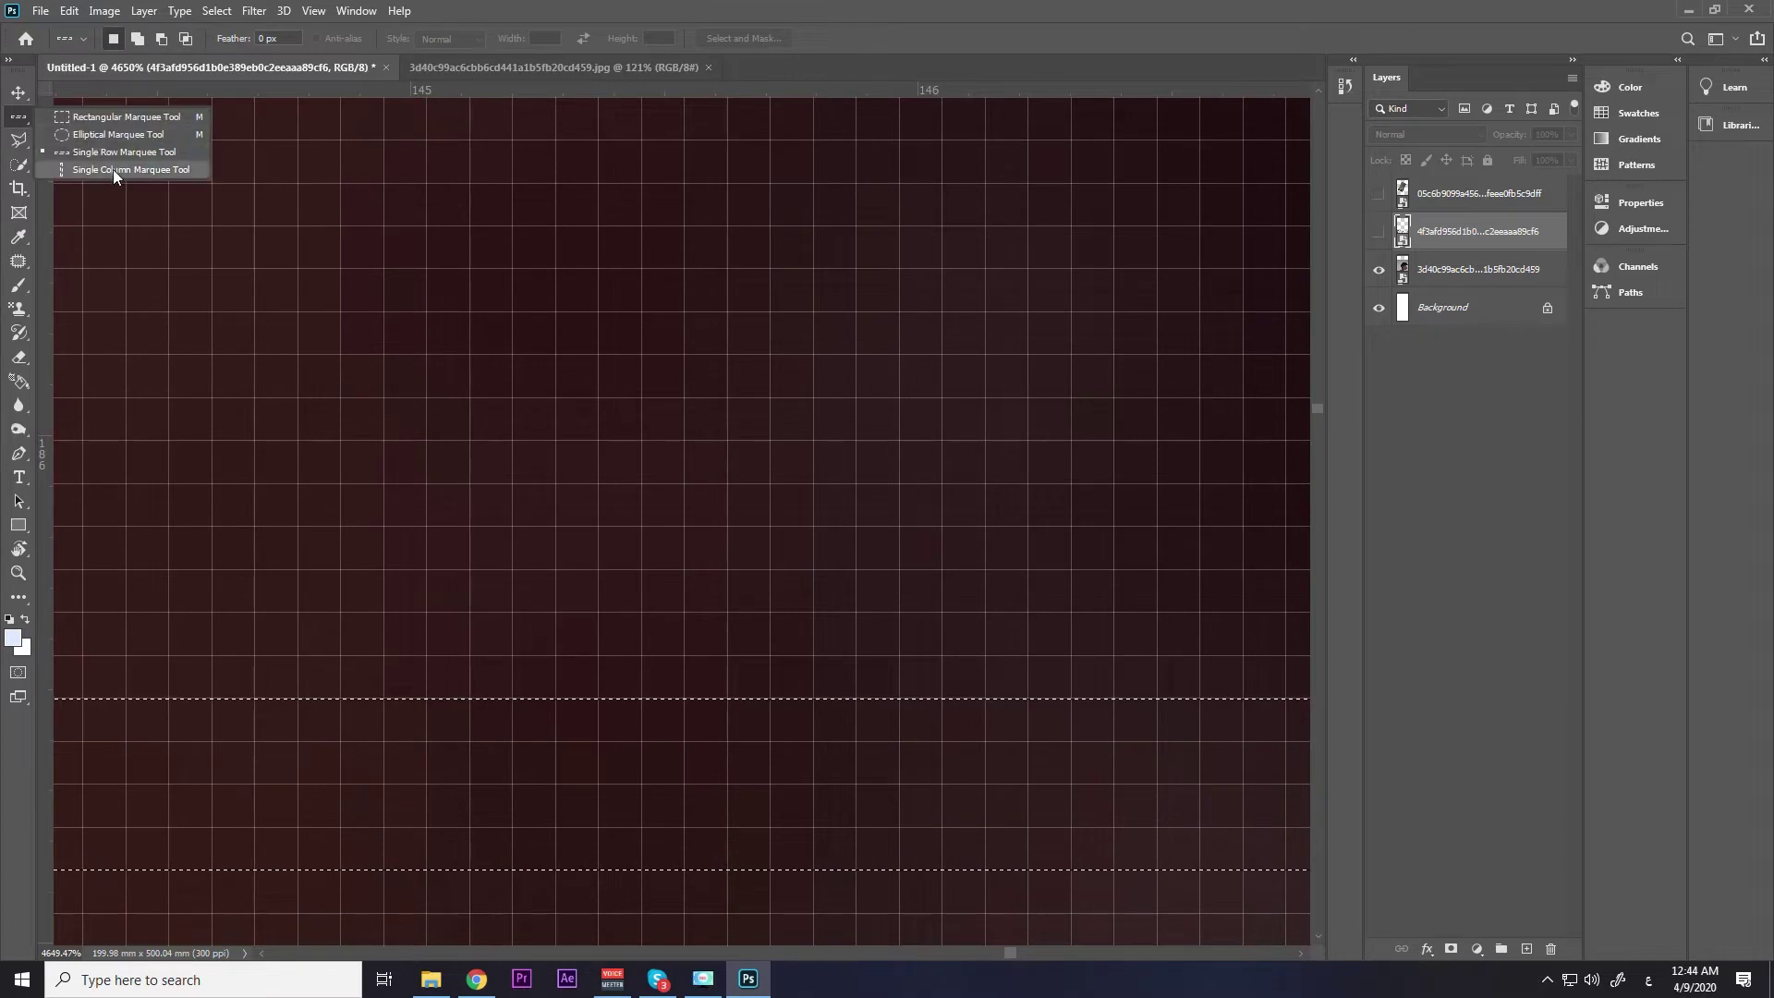
click(113, 169)
scroll(752, 273, down, 3)
click(527, 323)
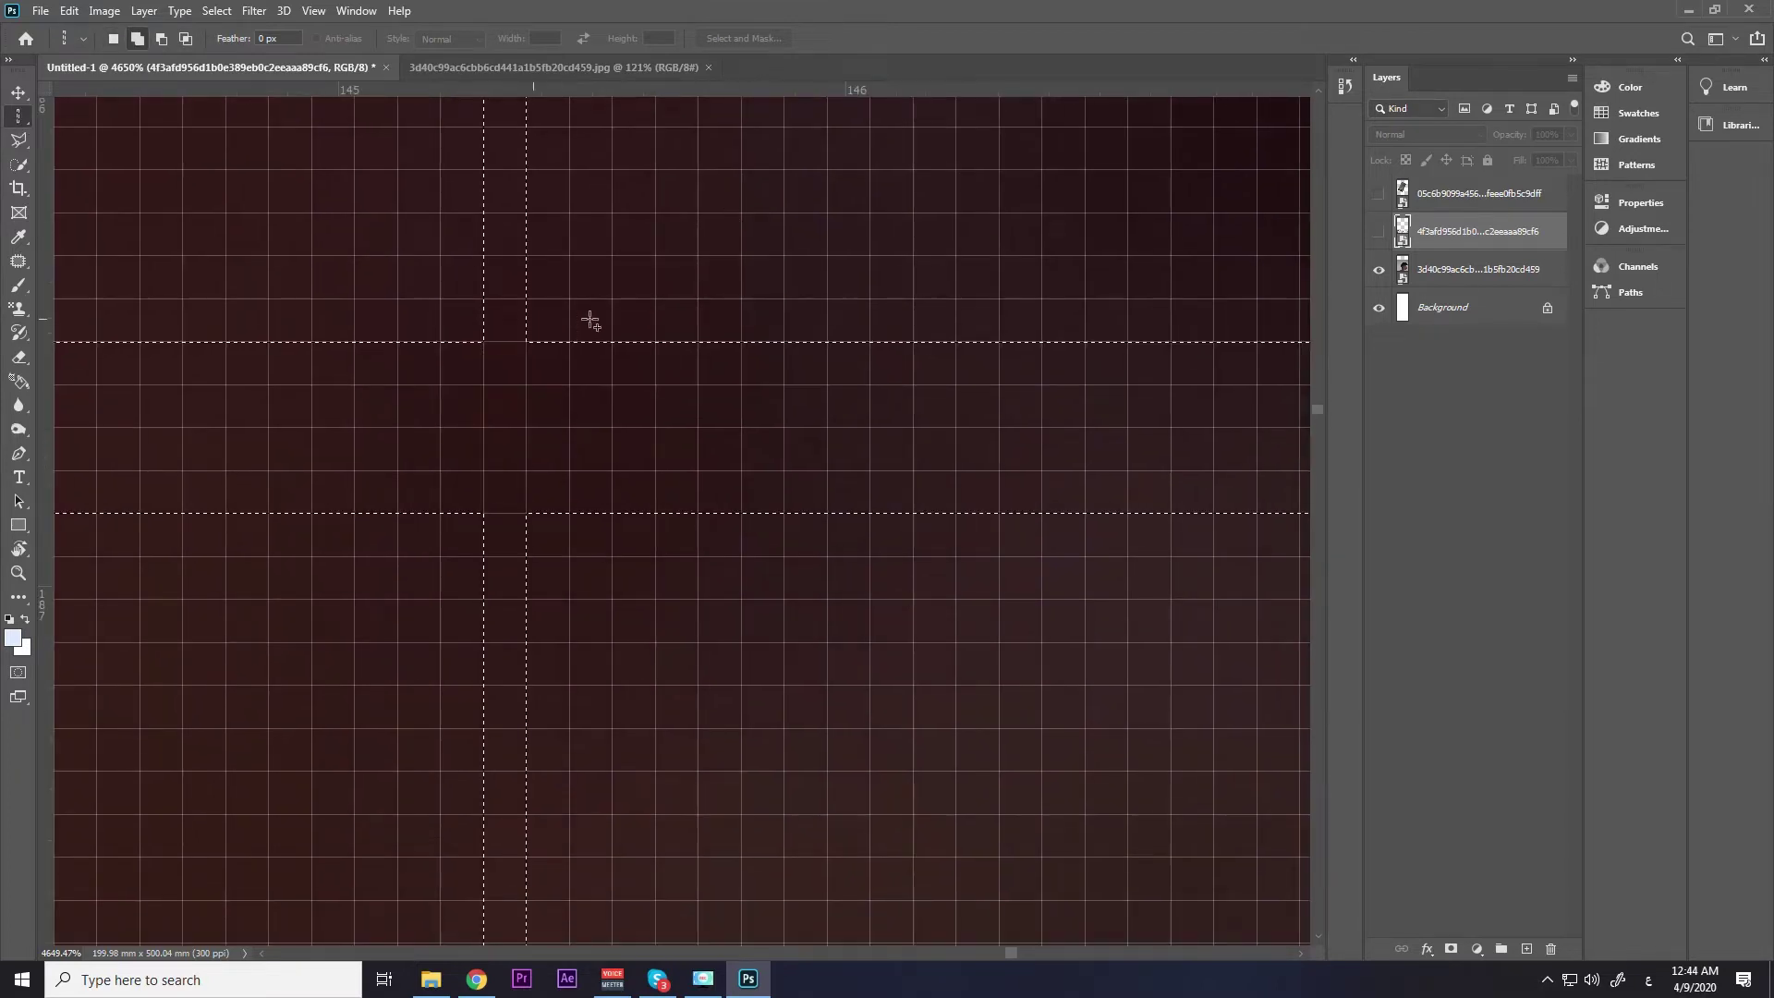
click(672, 323)
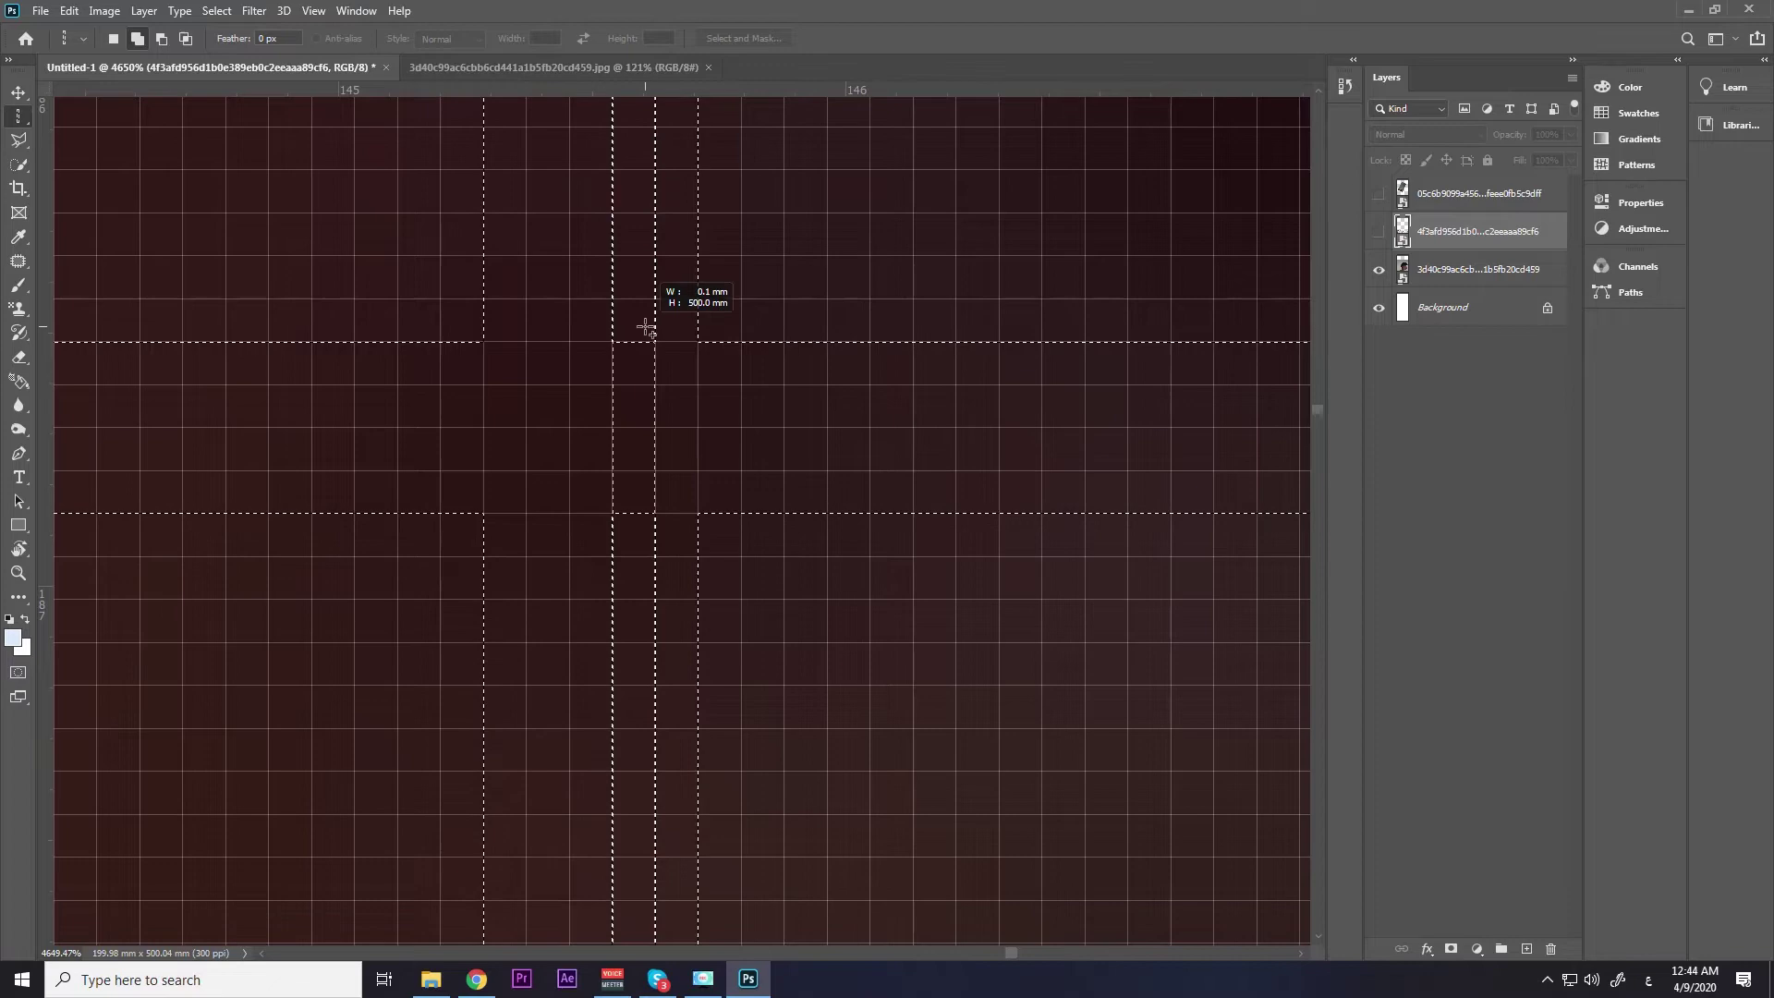
scroll(684, 332, down, 3)
scroll(730, 332, down, 3)
scroll(737, 330, down, 5)
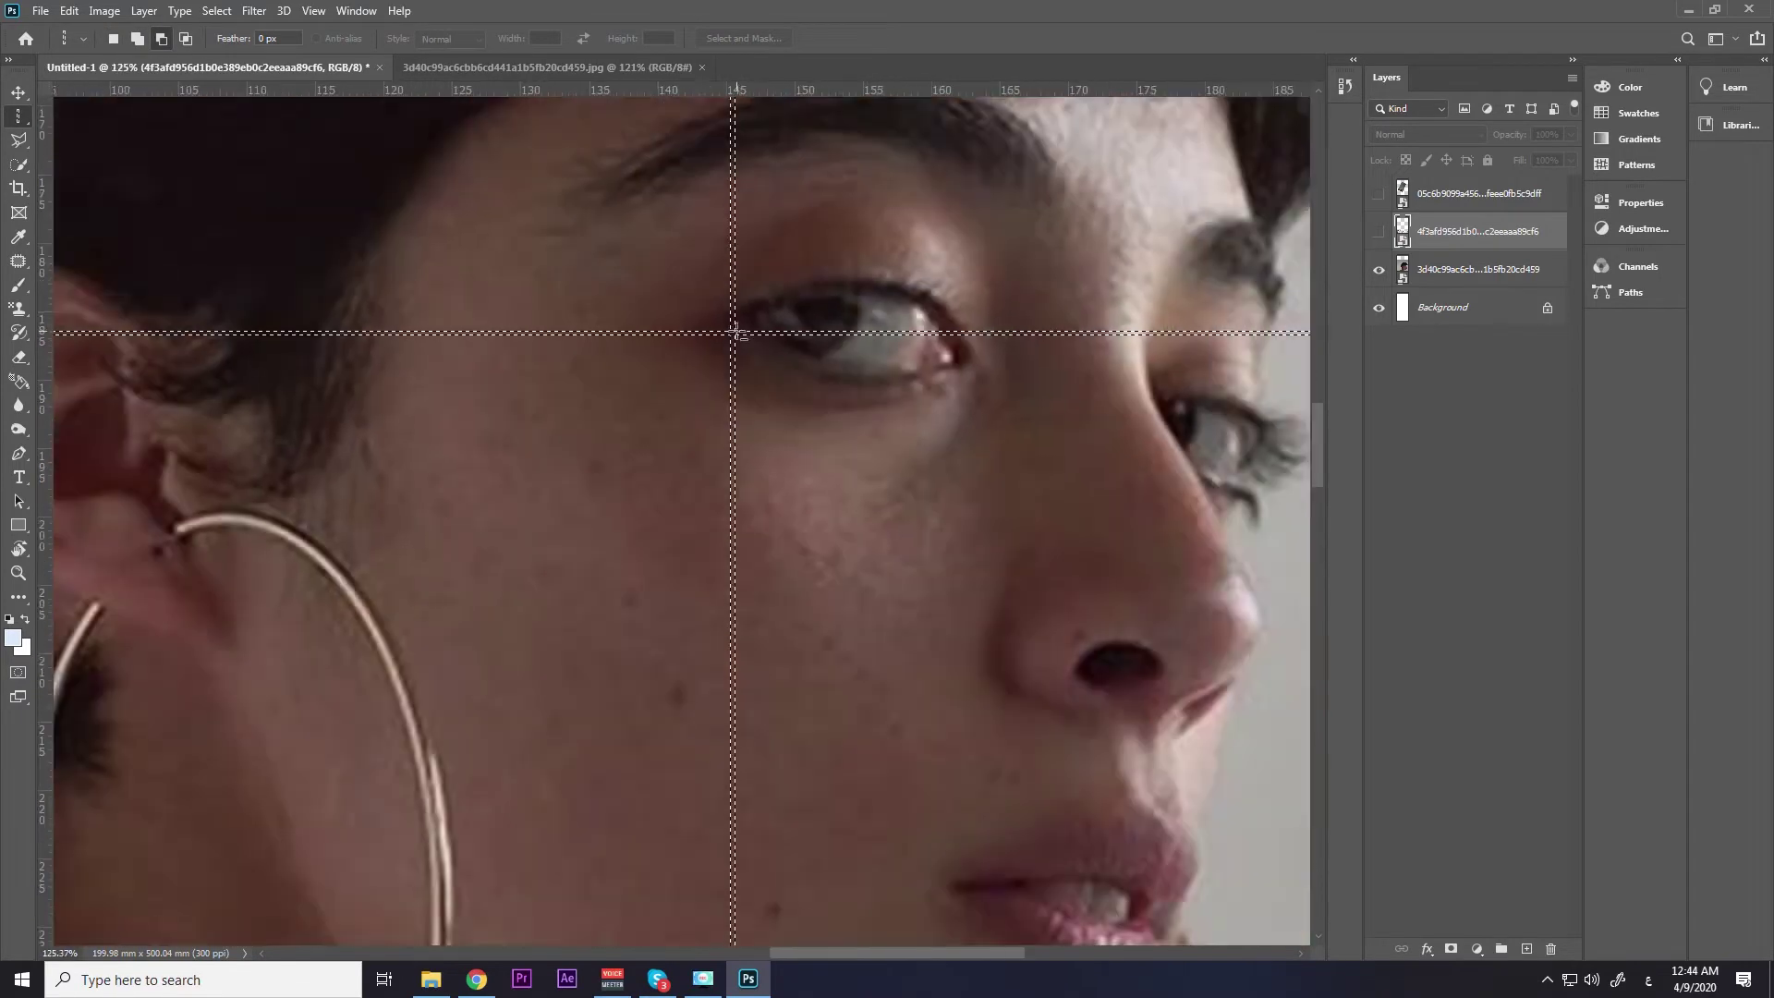
scroll(736, 330, down, 5)
scroll(737, 330, down, 5)
right_click(18, 116)
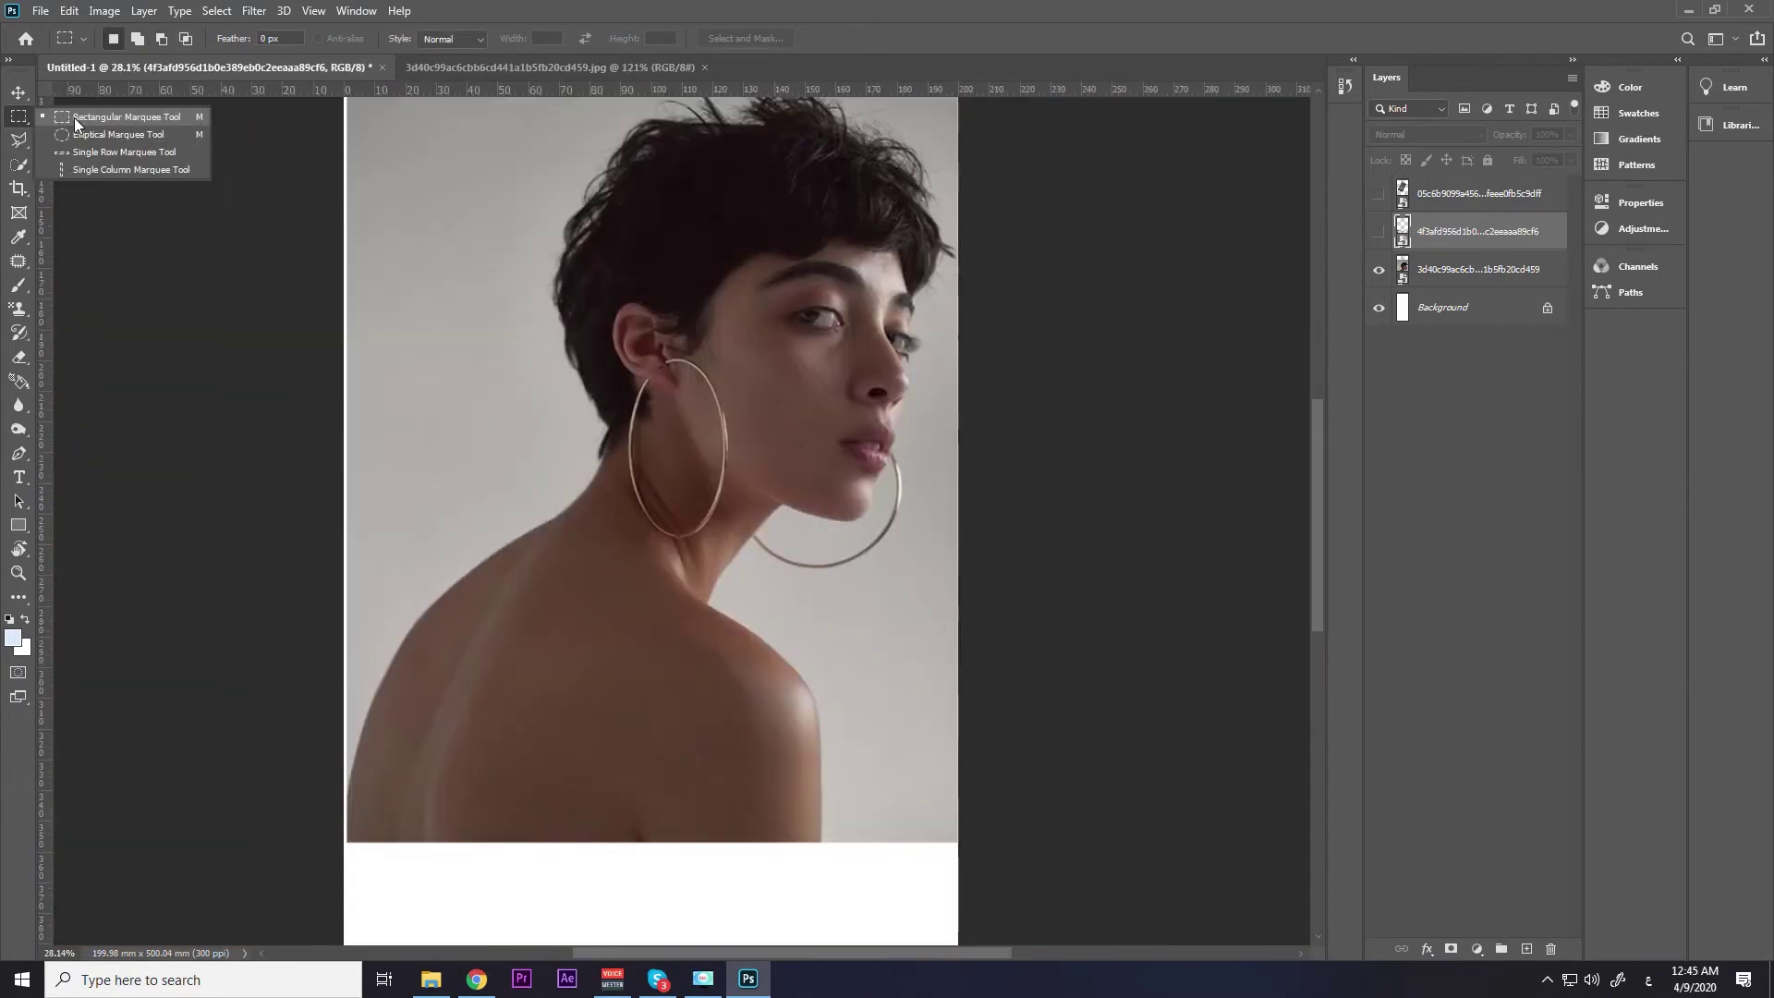
Draw a rectangular selection over the background above the head.
click(74, 119)
scroll(560, 189, up, 3)
drag(484, 217, 781, 513)
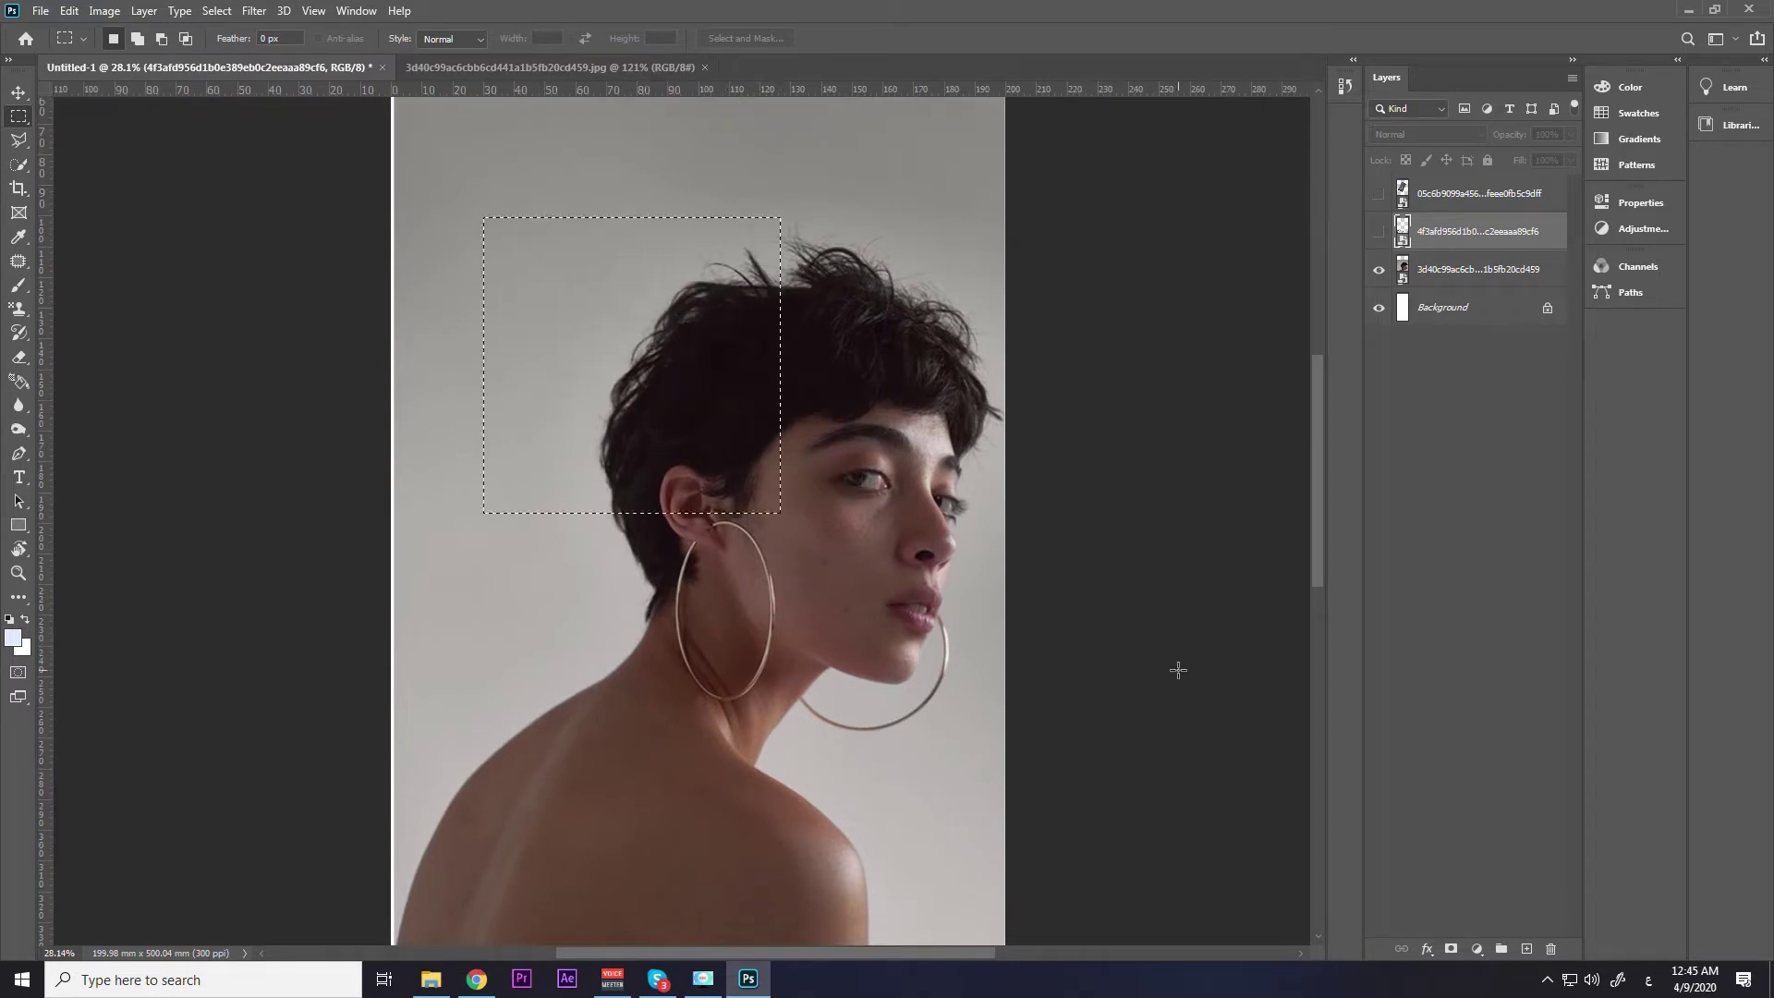
scroll(950, 559, right, 2)
scroll(712, 416, up, 2)
scroll(652, 406, up, 2)
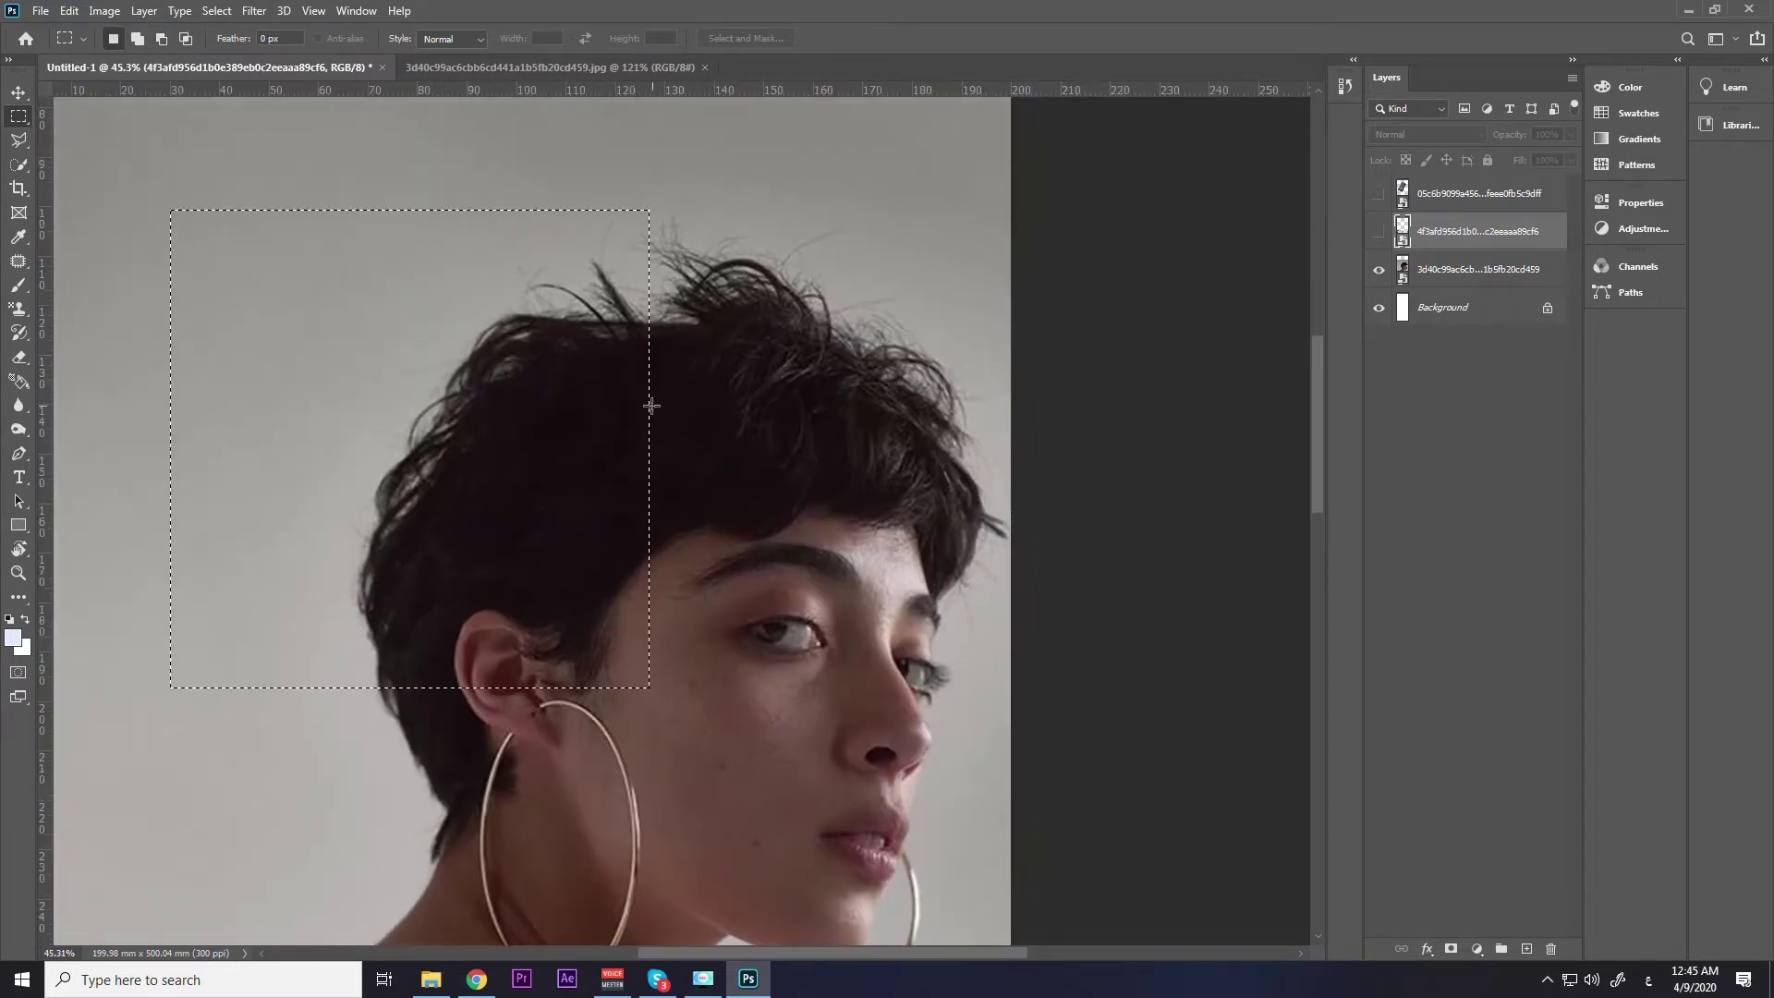
scroll(675, 379, down, 4)
scroll(705, 357, down, 1)
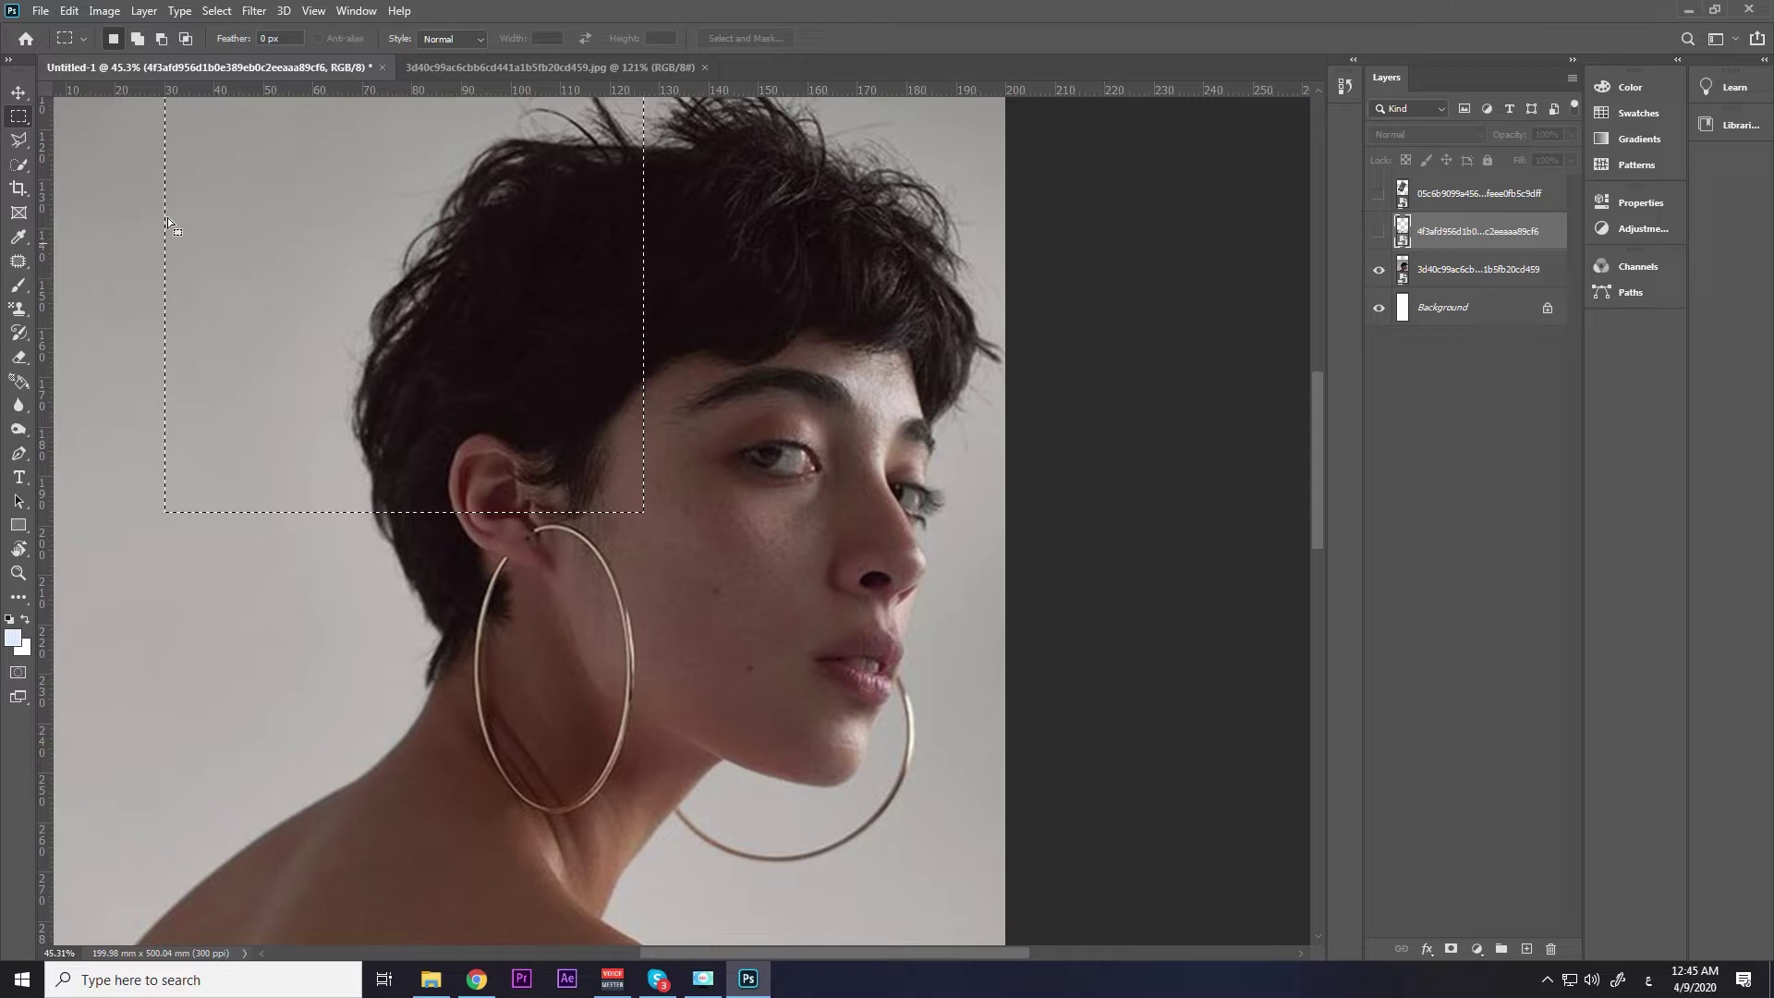
scroll(406, 235, up, 2)
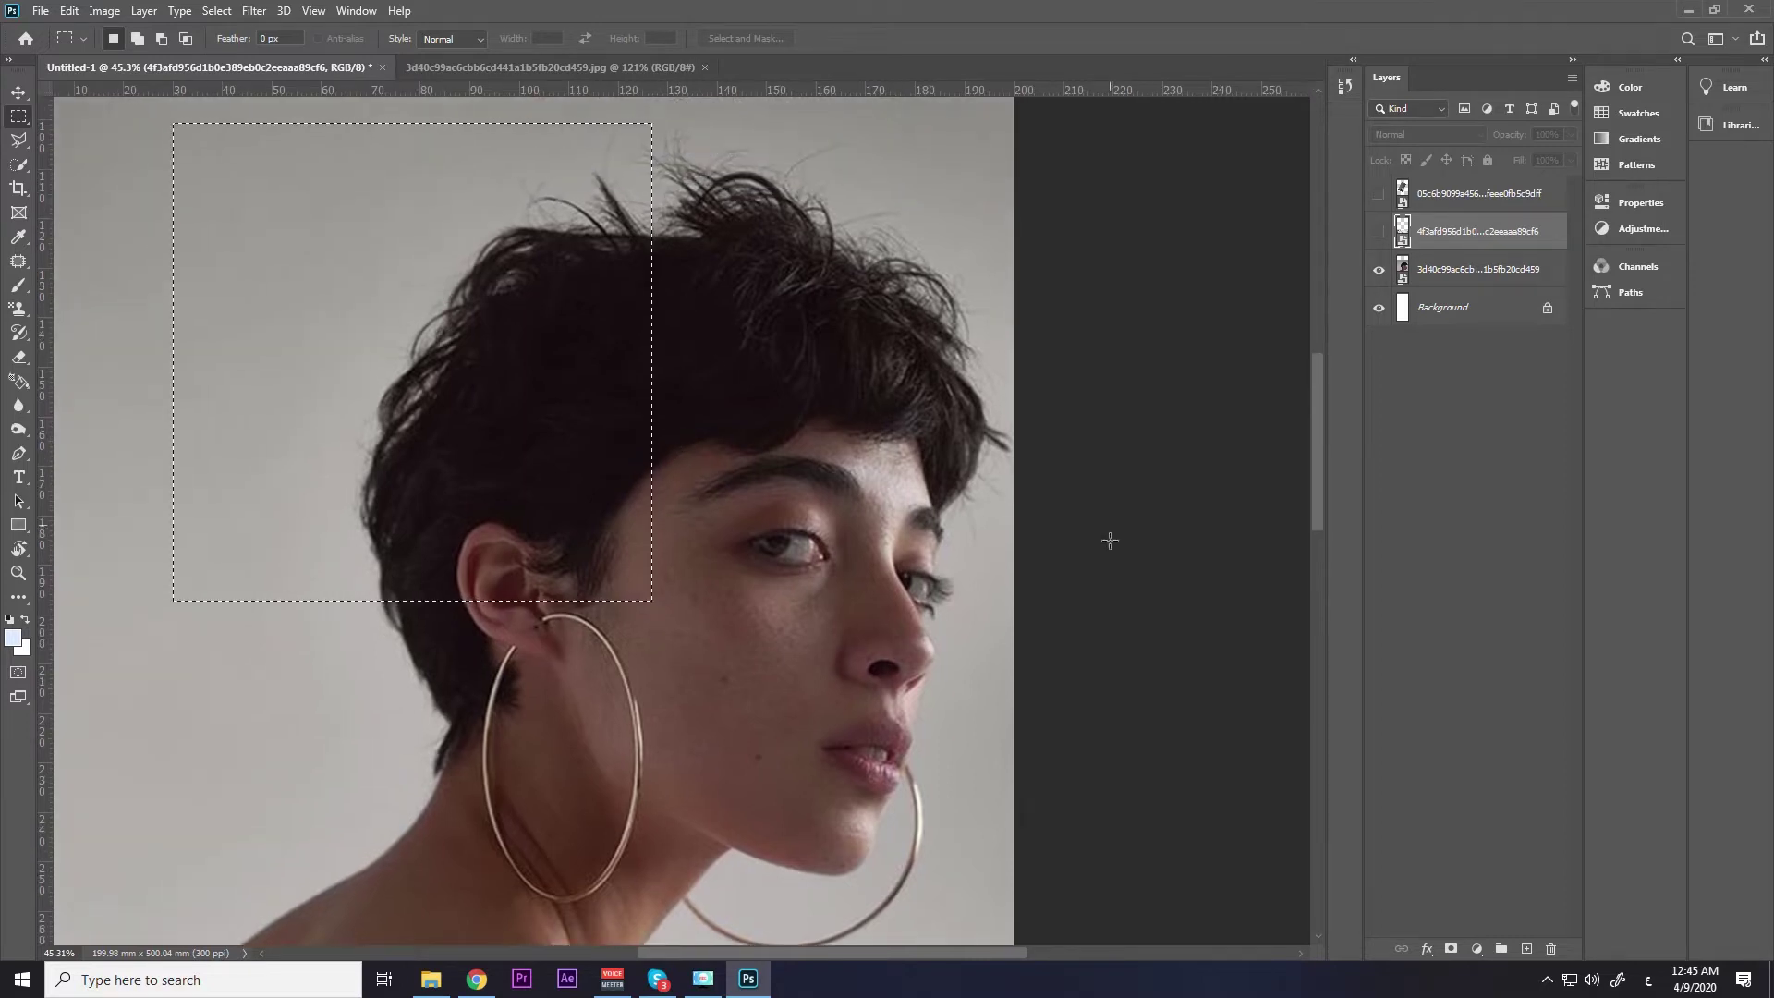
Shift-add rectangles over the eye and below the ear toward the chin.
key(shift)
drag(627, 441, 874, 601)
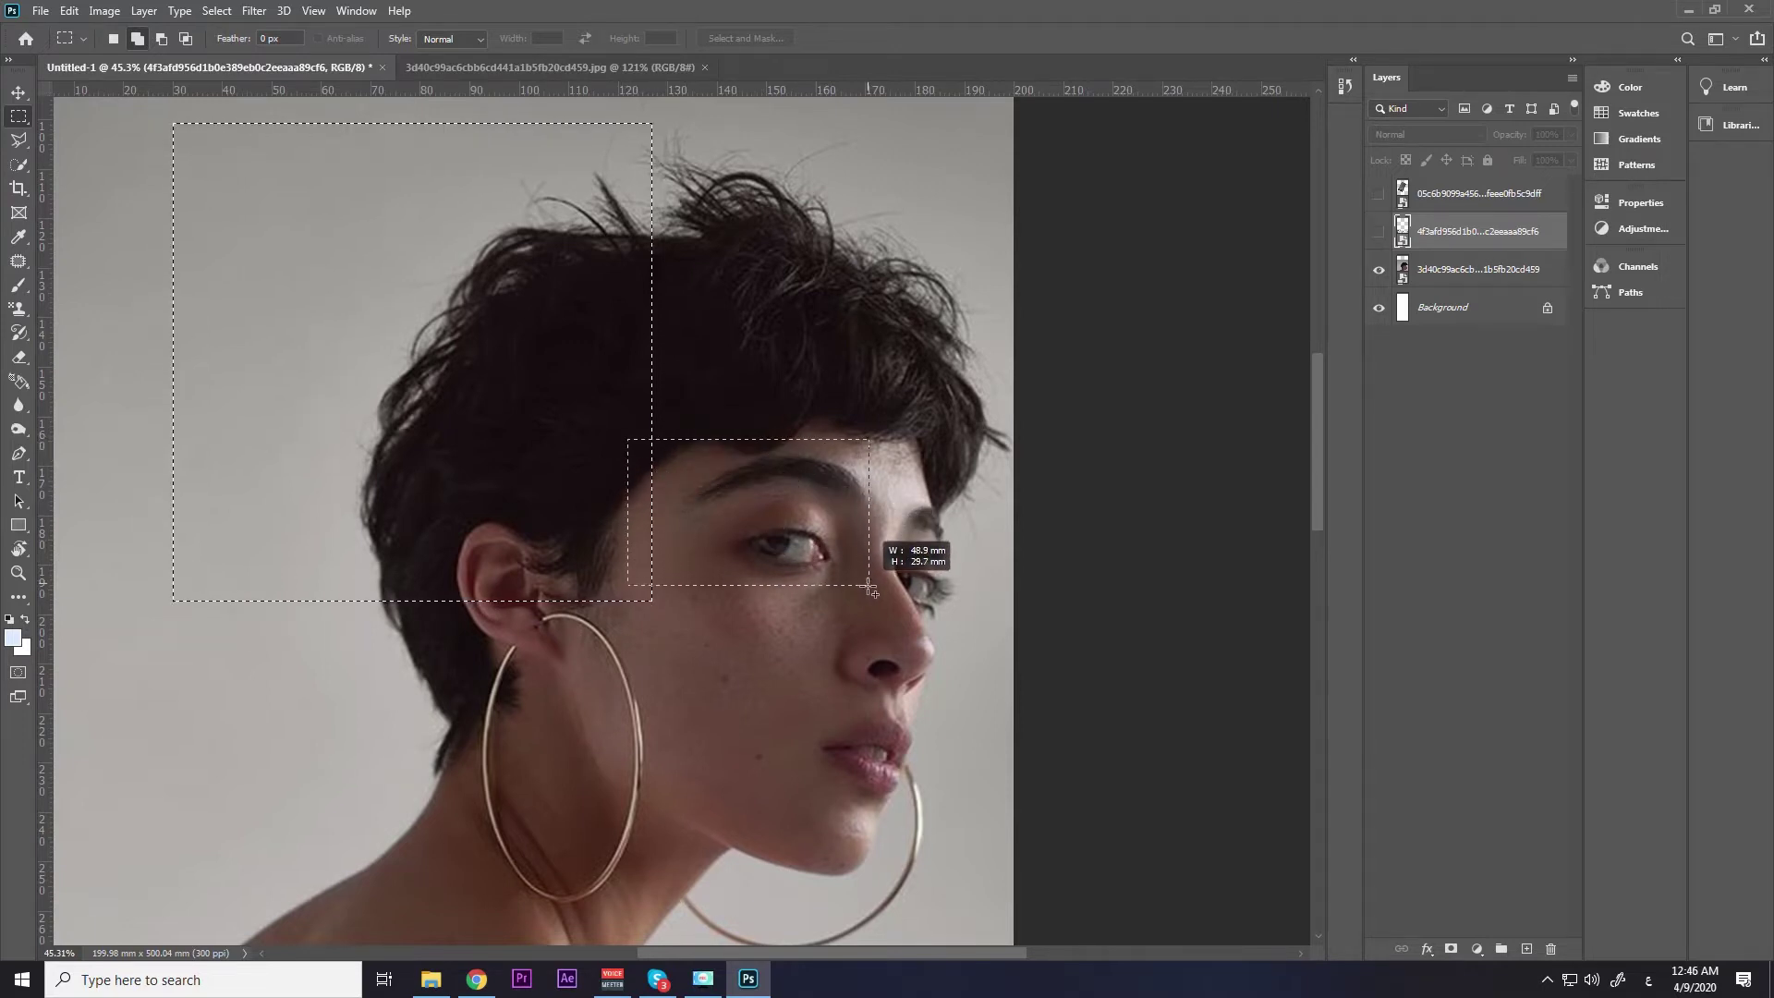
mouse_move(735, 349)
mouse_down()
mouse_move(504, 426)
mouse_move(659, 783)
mouse_up()
mouse_move(753, 504)
mouse_down()
mouse_move(738, 587)
mouse_move(753, 707)
mouse_up()
drag(714, 619, 754, 650)
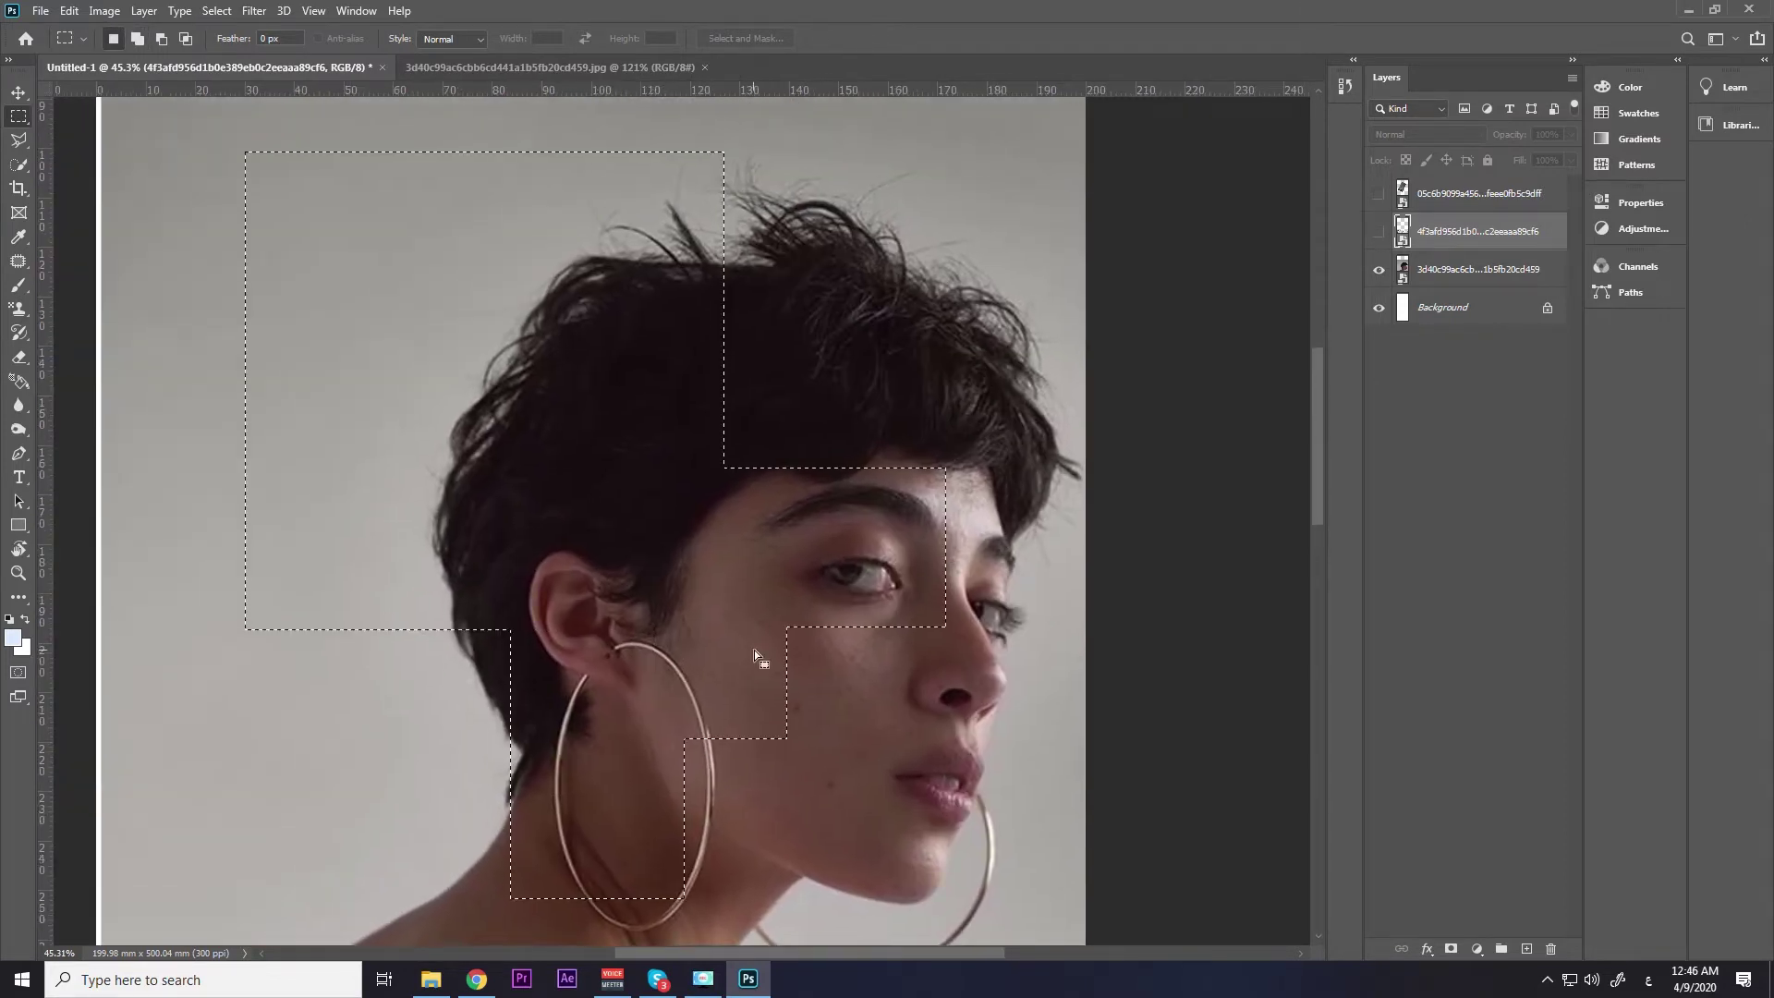
right_click(20, 124)
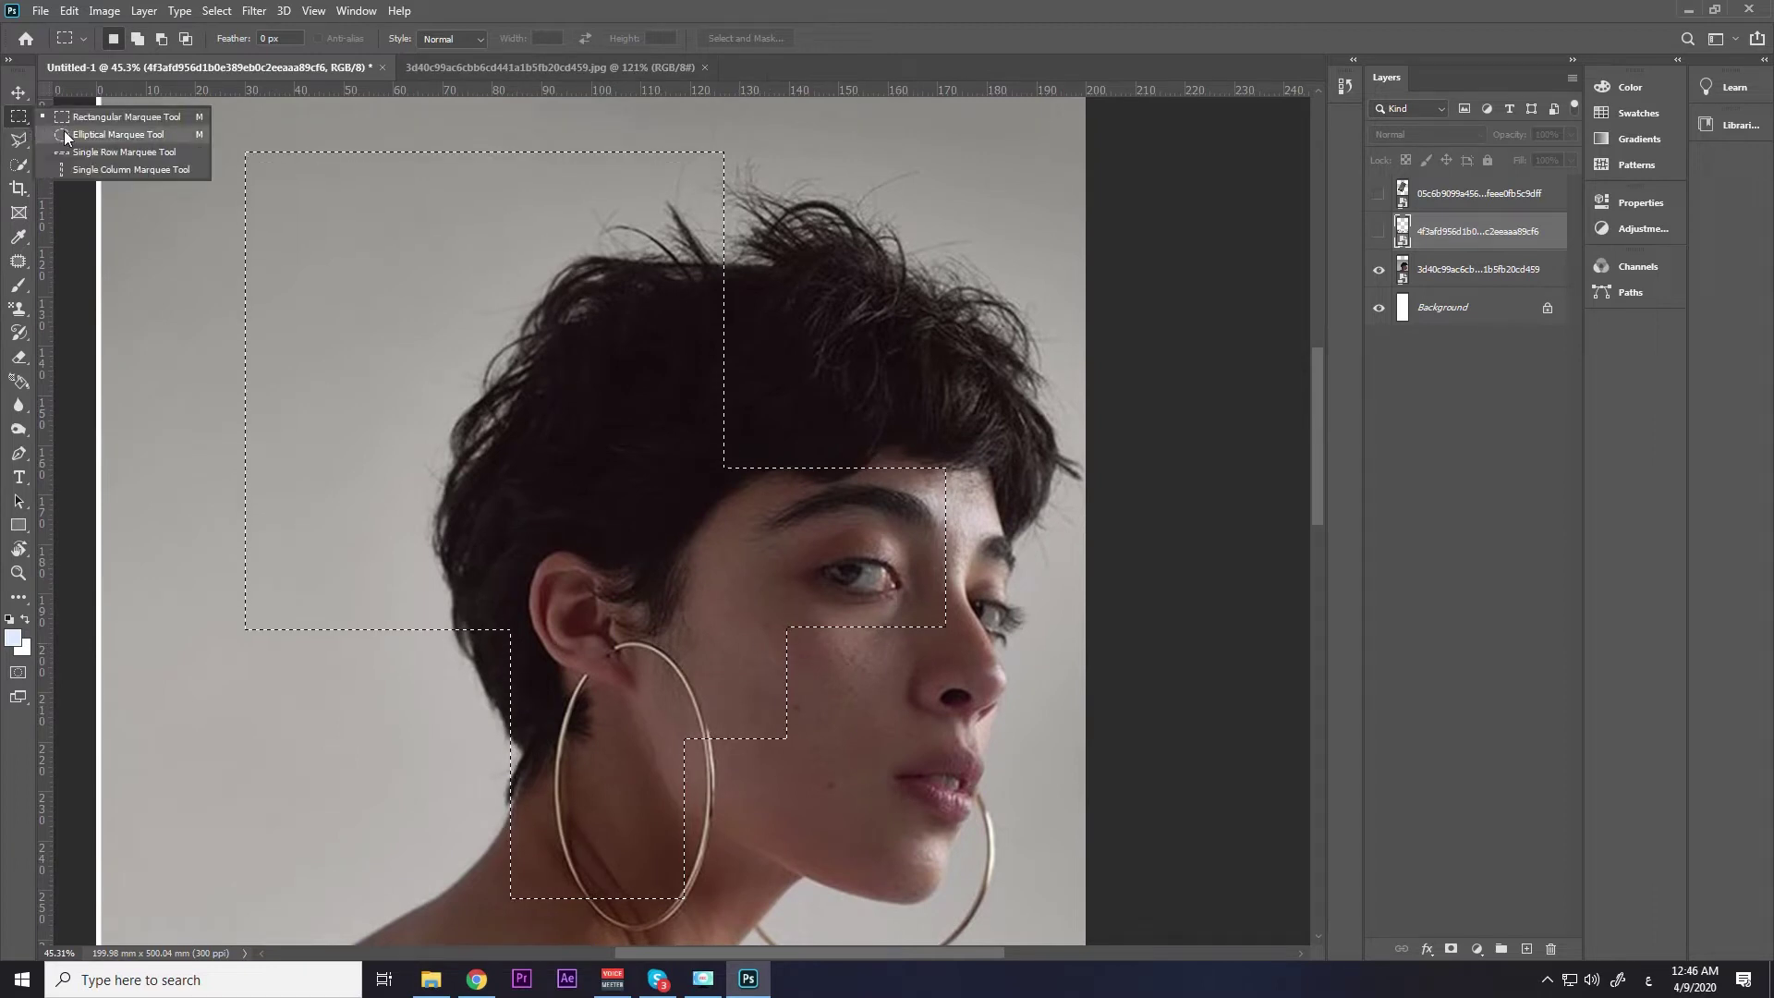
Draw elliptical selections near the hair and neck, then a large circle over the face.
click(67, 133)
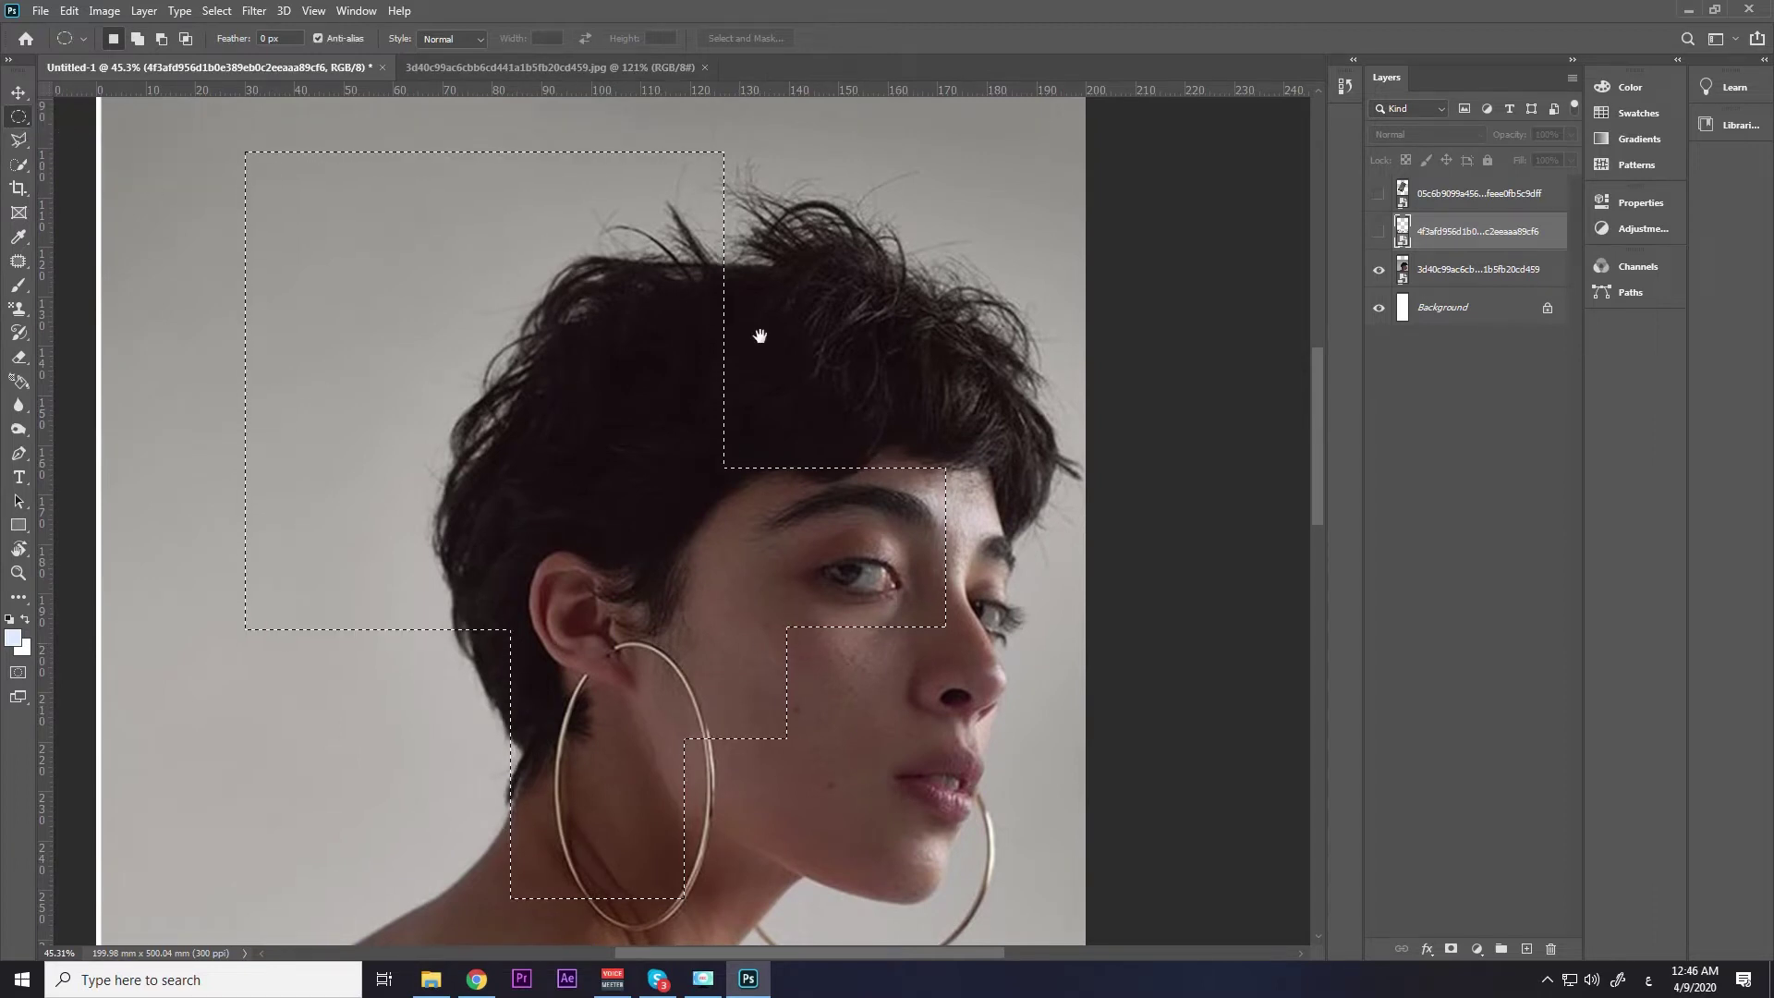
drag(742, 367, 516, 362)
drag(547, 273, 675, 392)
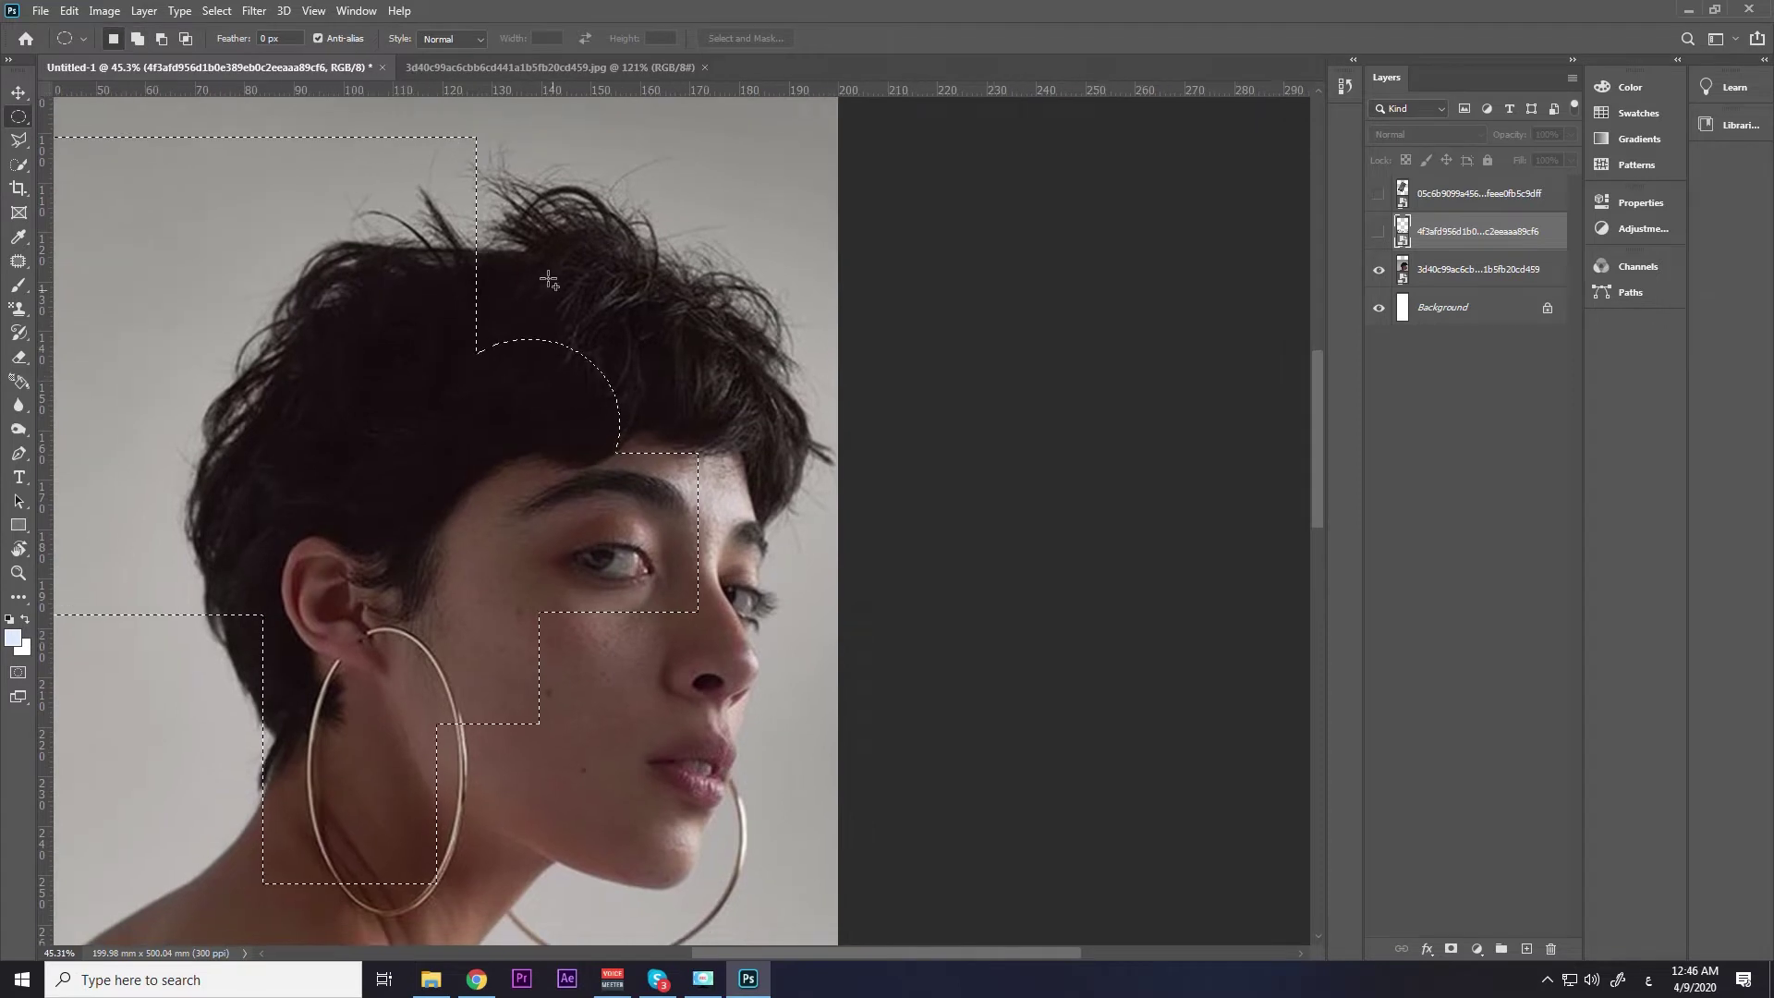
scroll(632, 487, down, 3)
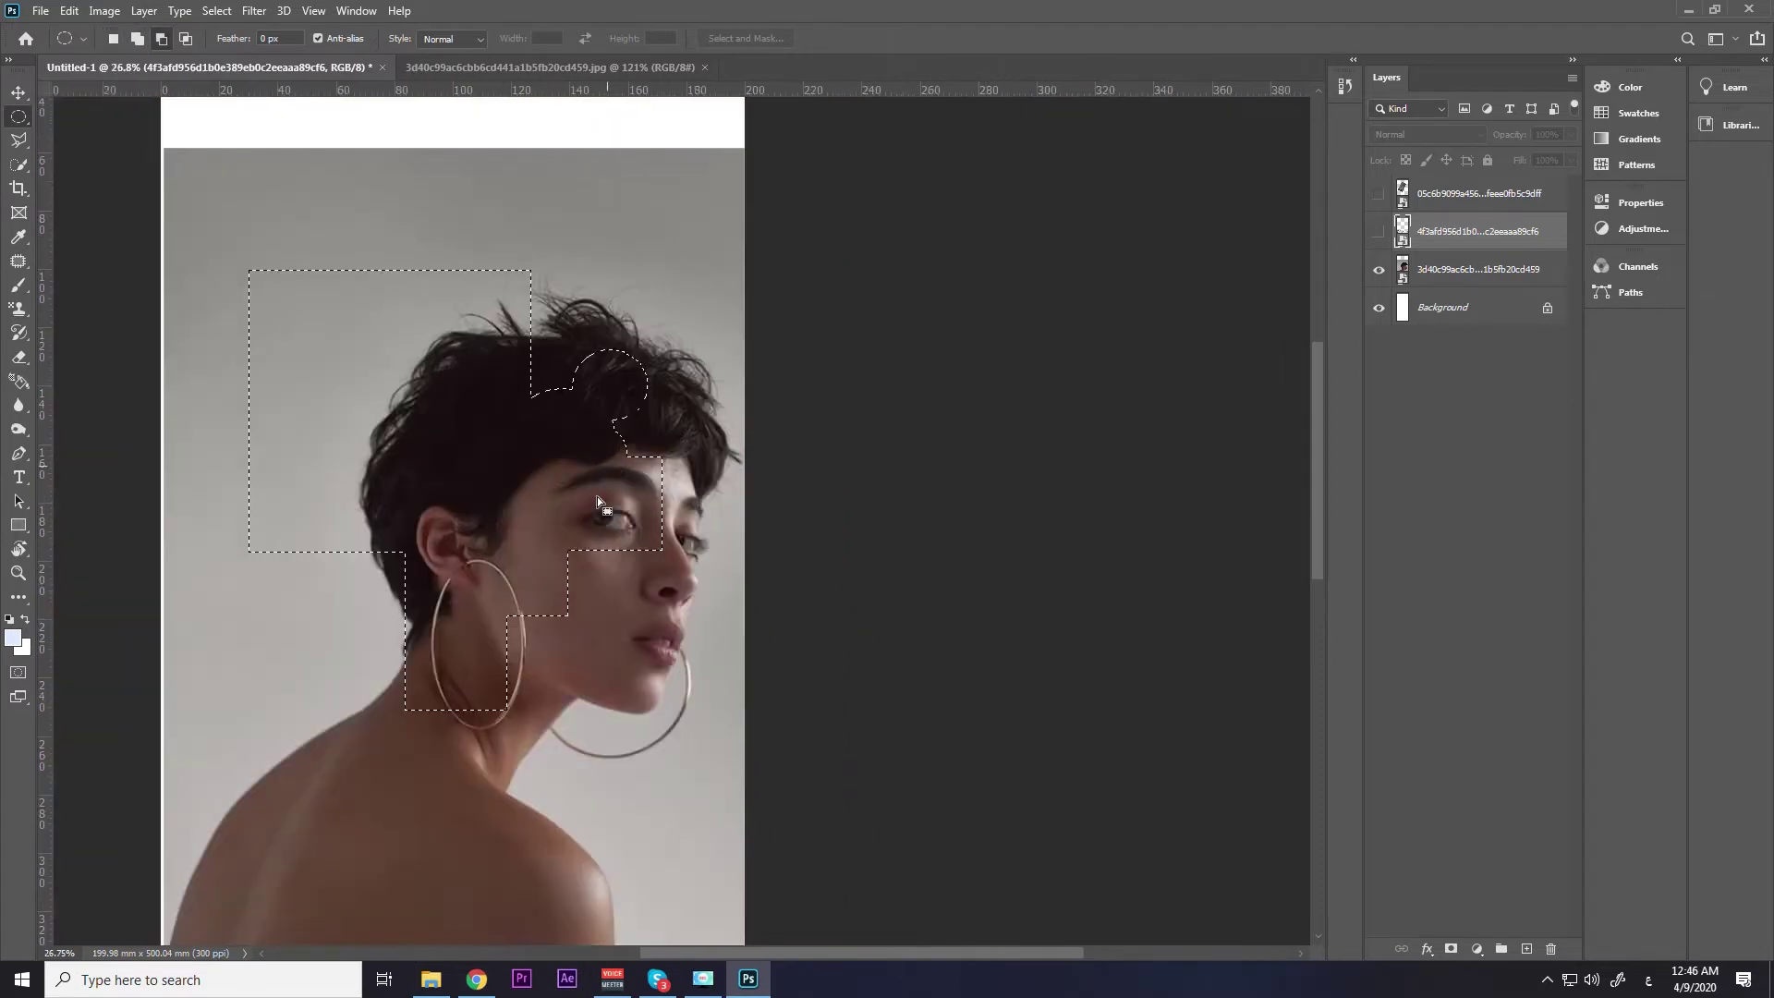
drag(594, 548, 646, 400)
drag(381, 425, 462, 580)
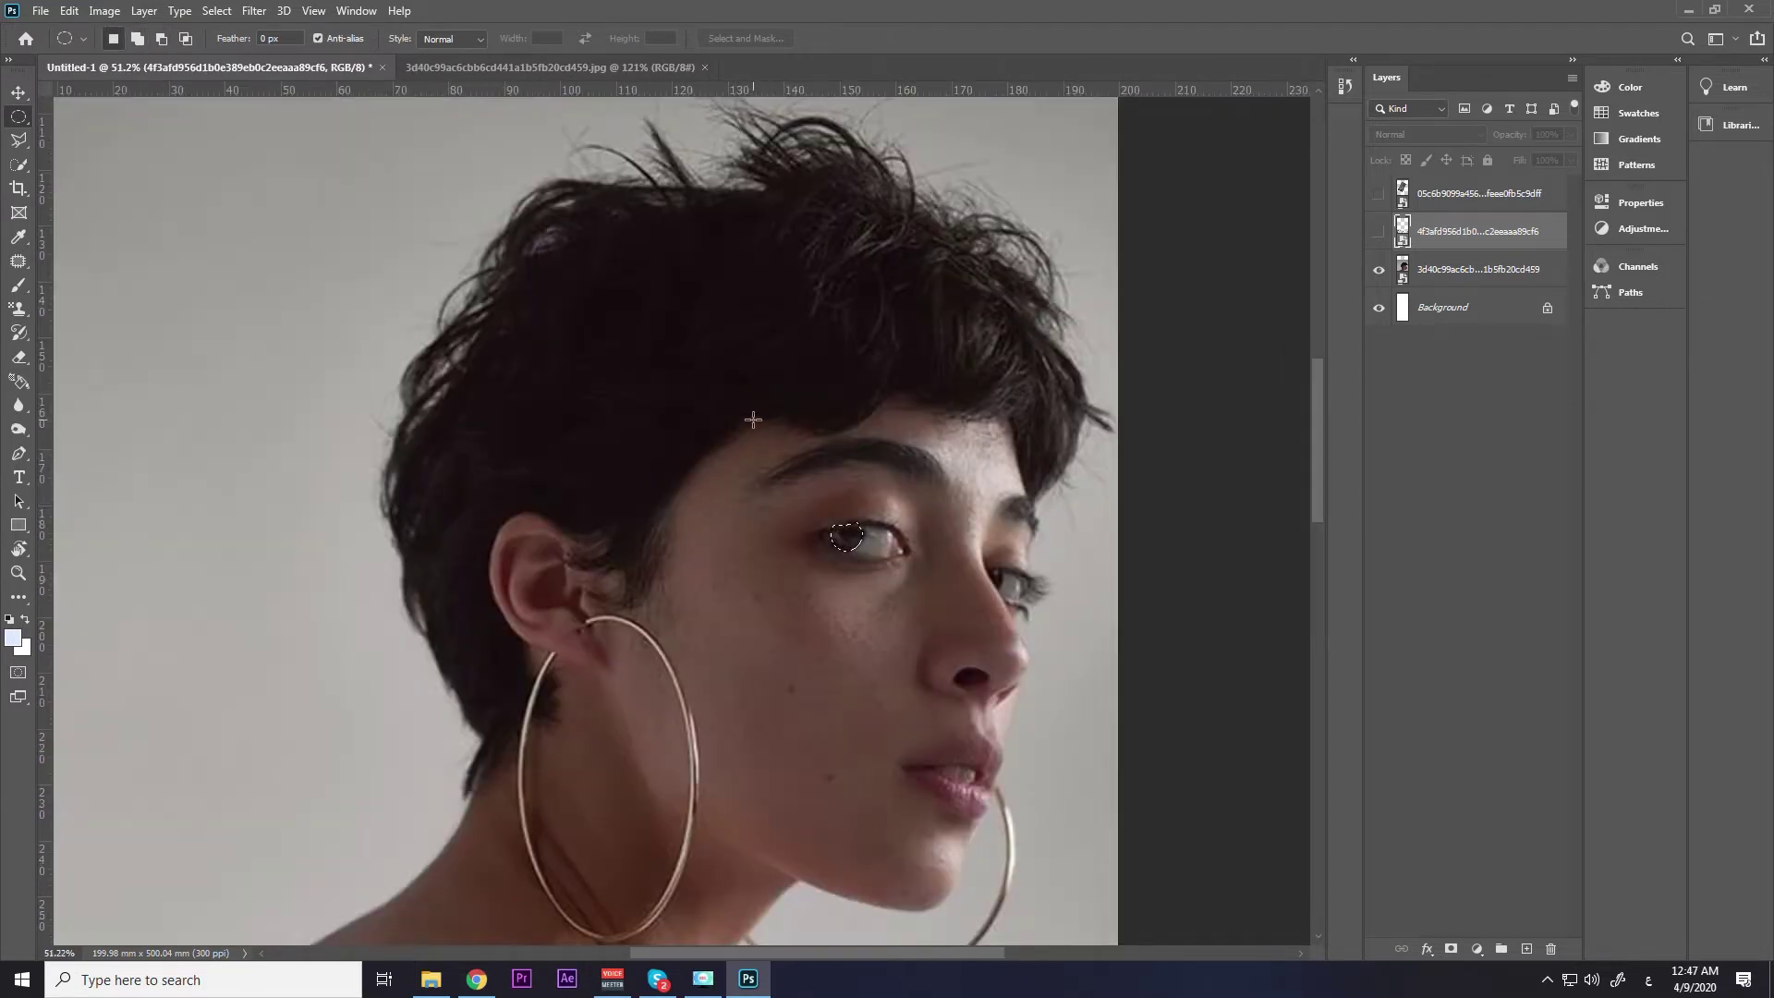
drag(595, 353, 595, 381)
alt+scroll(675, 461, up, 3)
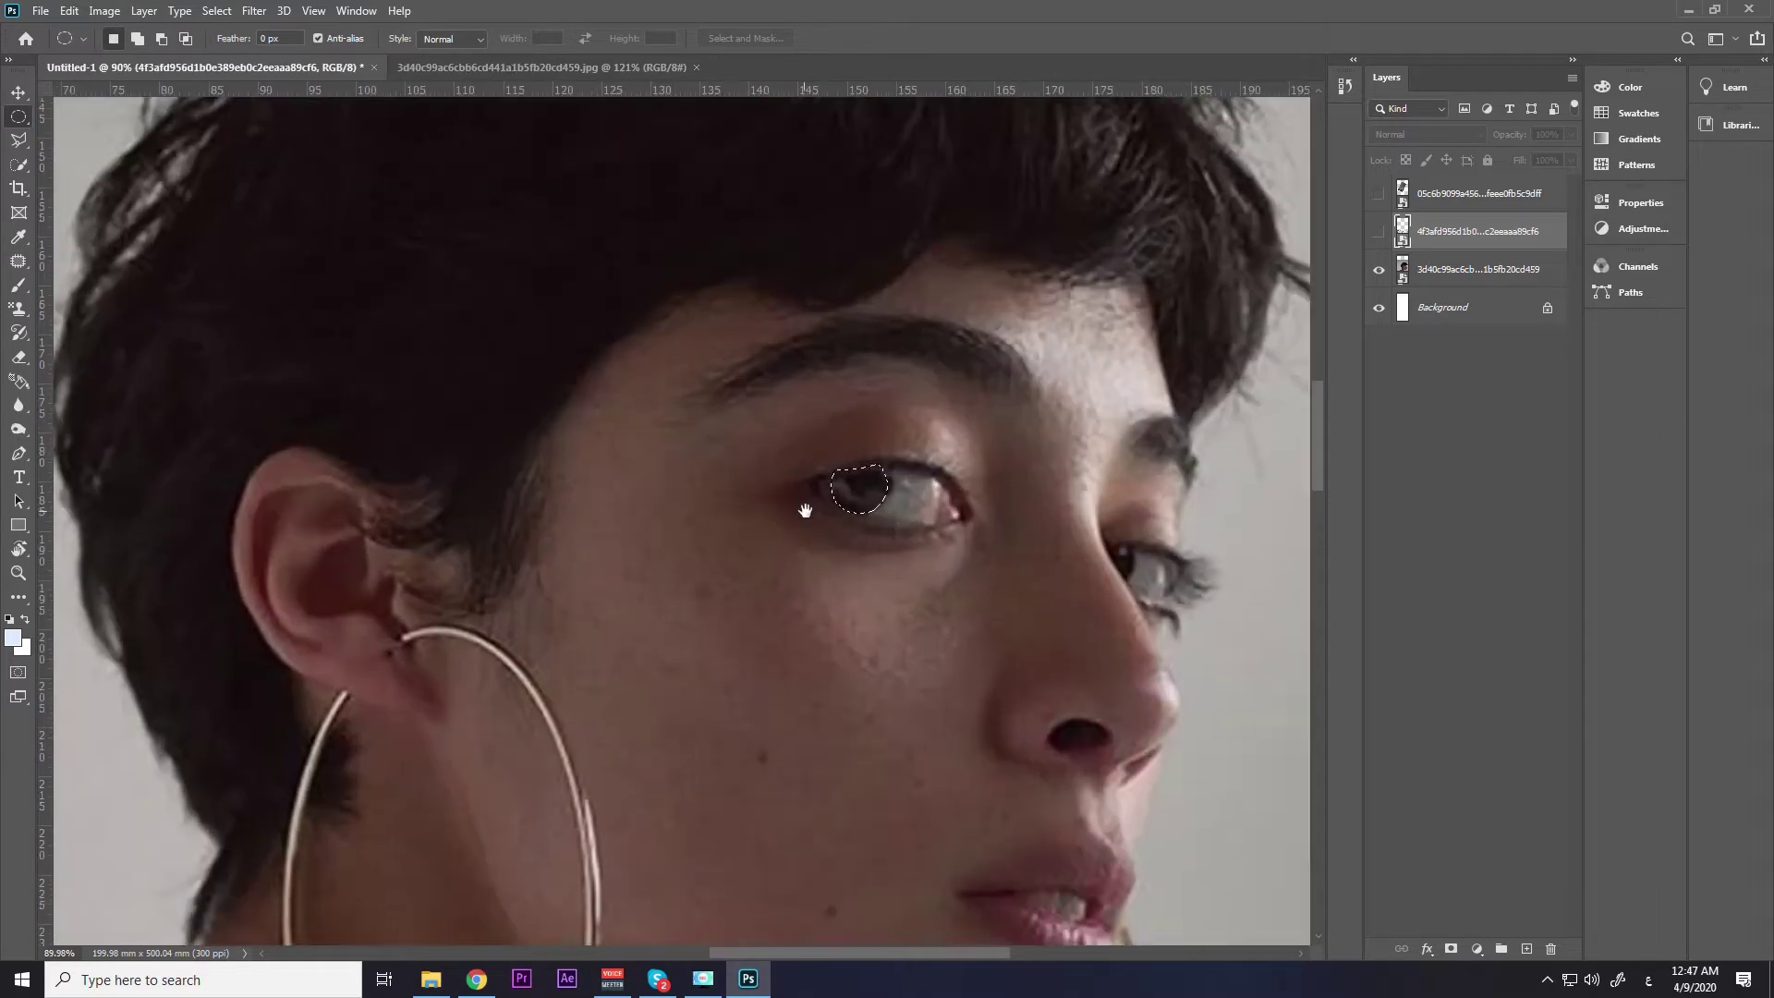
drag(799, 508, 783, 413)
drag(493, 349, 924, 730)
Subtract several small ellipses from the top edge of the face circle.
drag(748, 325, 815, 544)
scroll(799, 503, down, 1)
scroll(684, 471, down, 1)
scroll(573, 445, down, 1)
drag(525, 308, 685, 474)
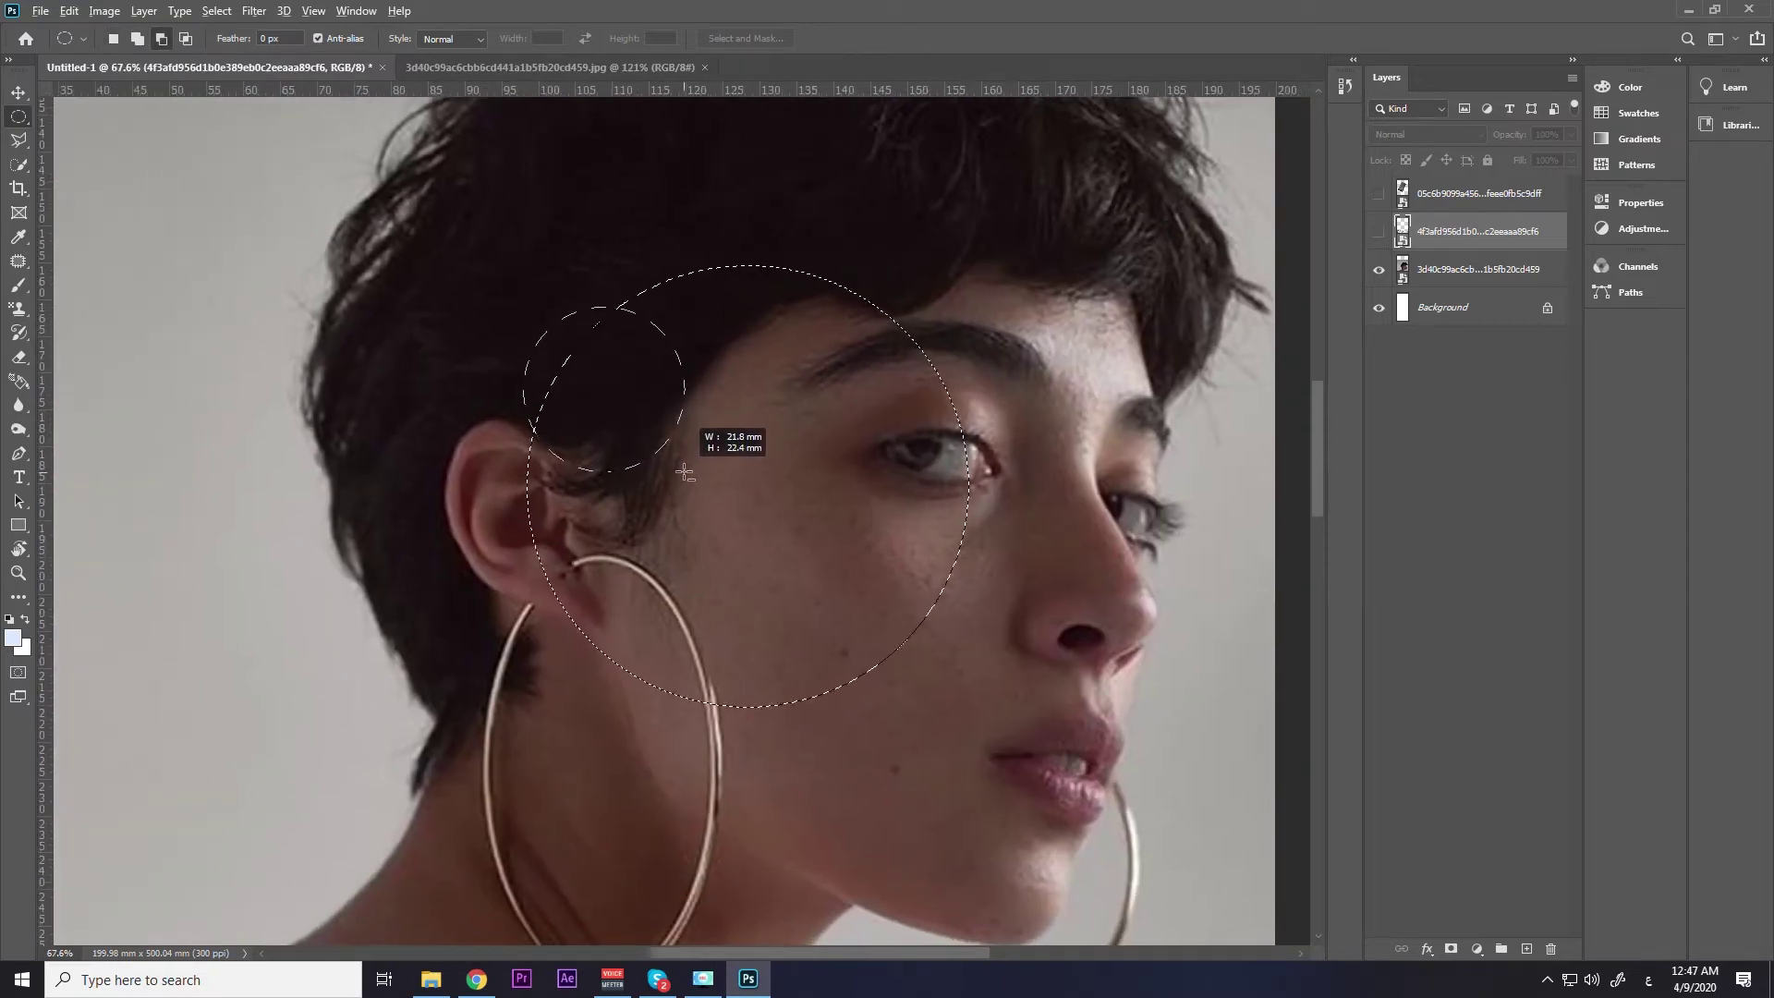
scroll(634, 246, up, 1)
drag(573, 278, 740, 434)
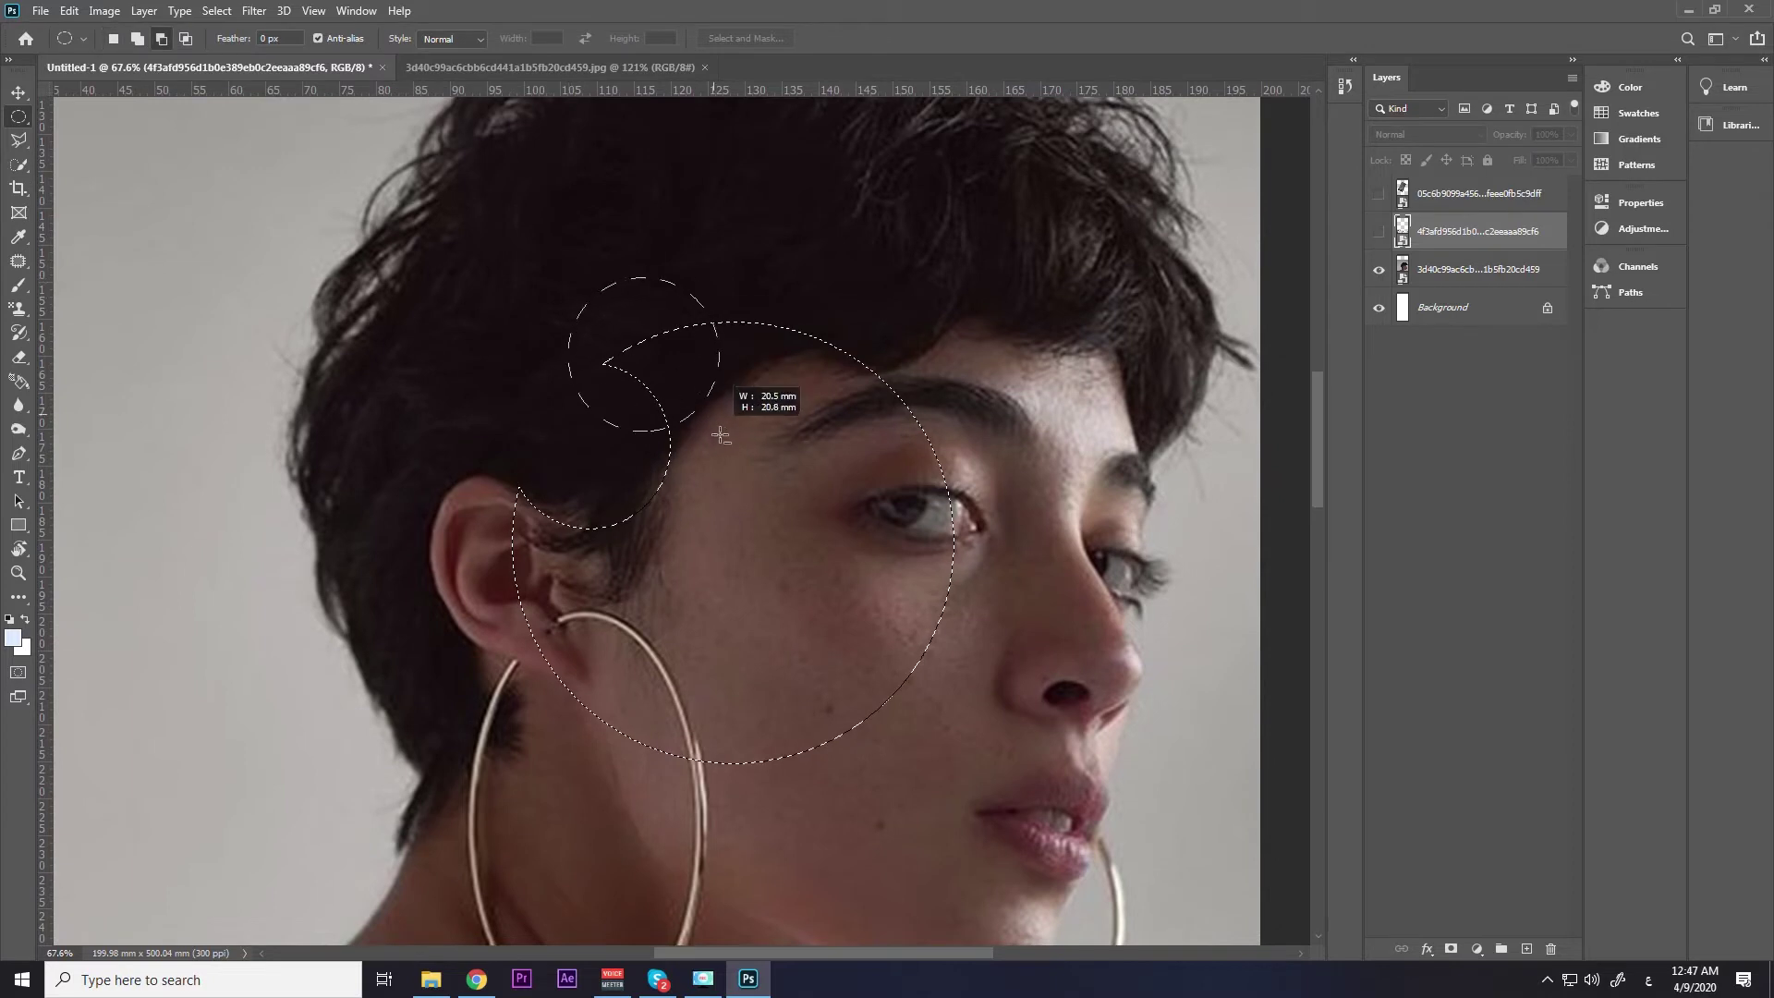
drag(684, 238, 822, 374)
drag(825, 310, 869, 365)
drag(793, 312, 856, 363)
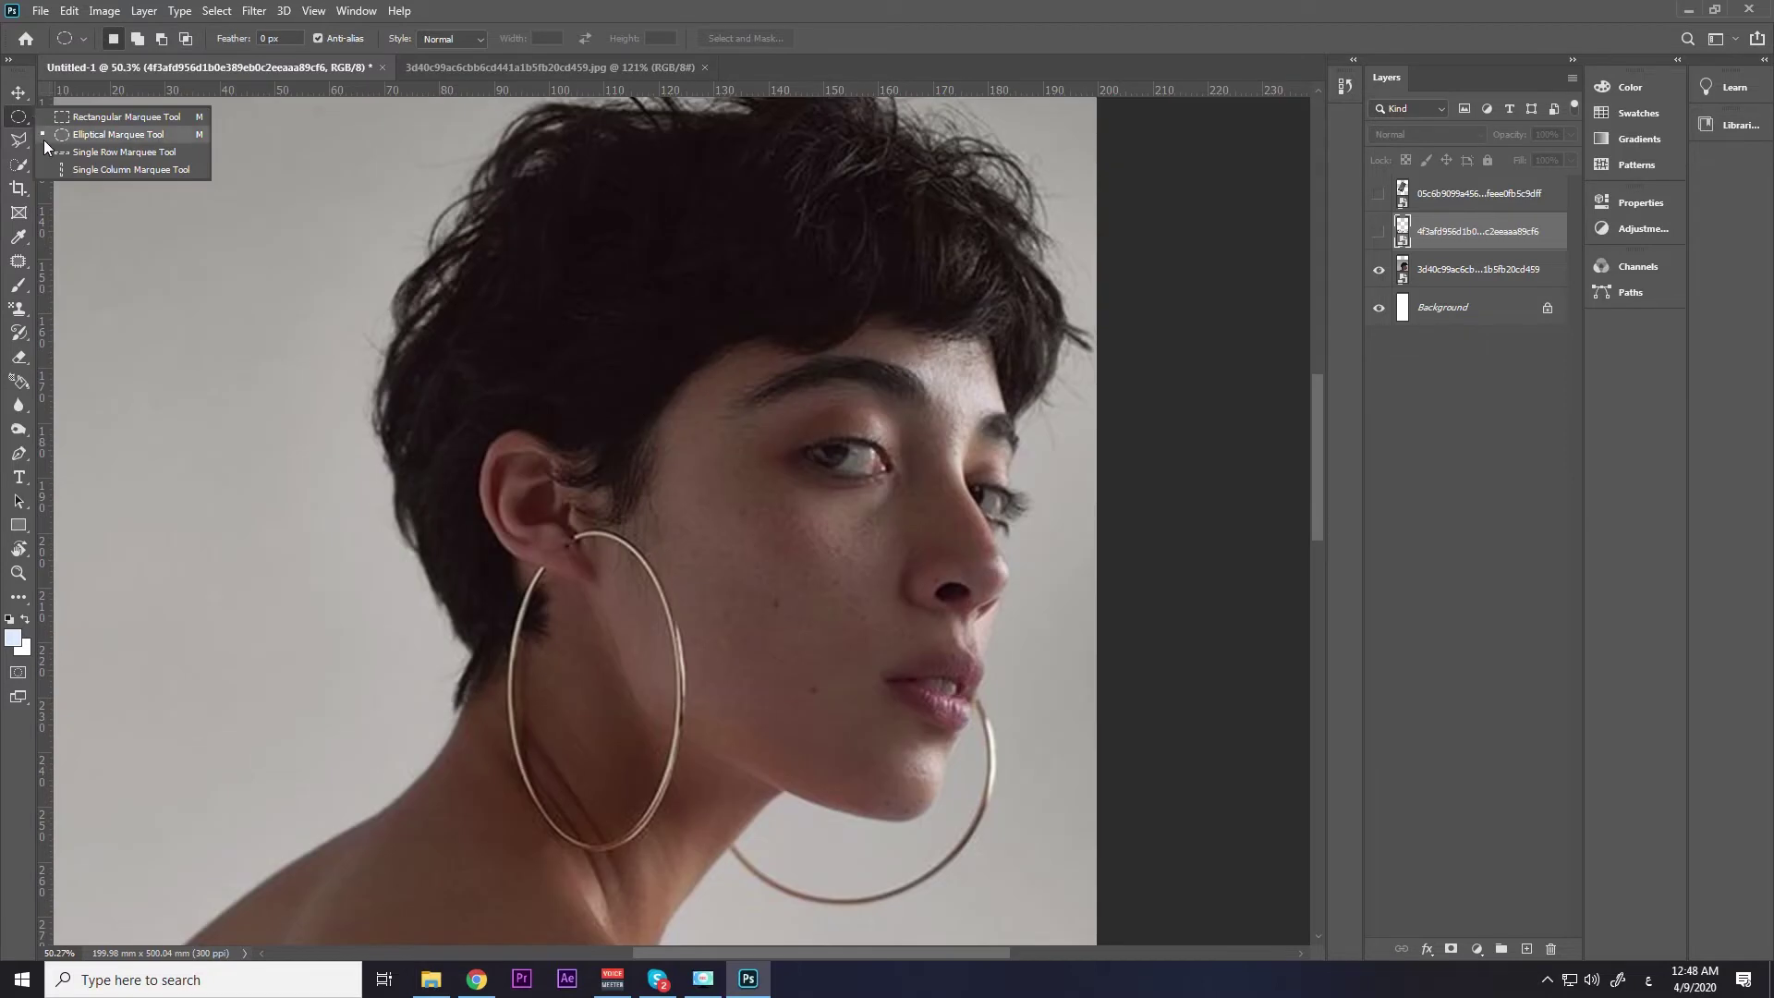
click(20, 141)
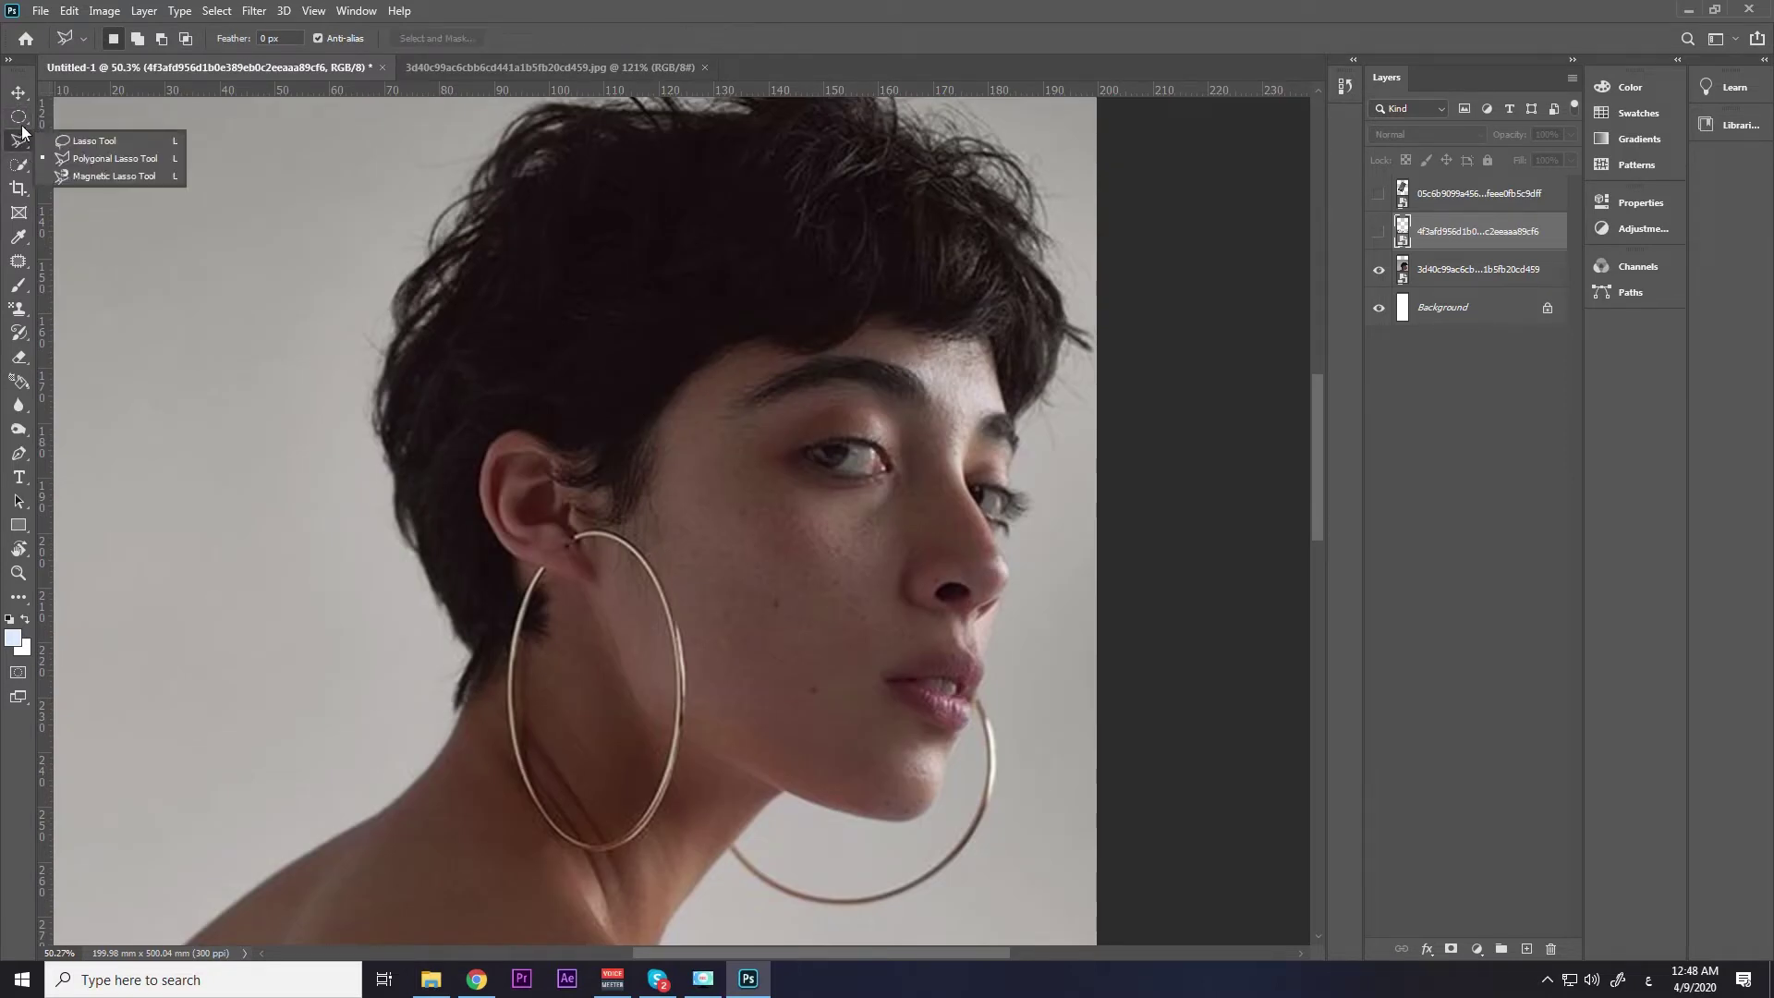
click(89, 144)
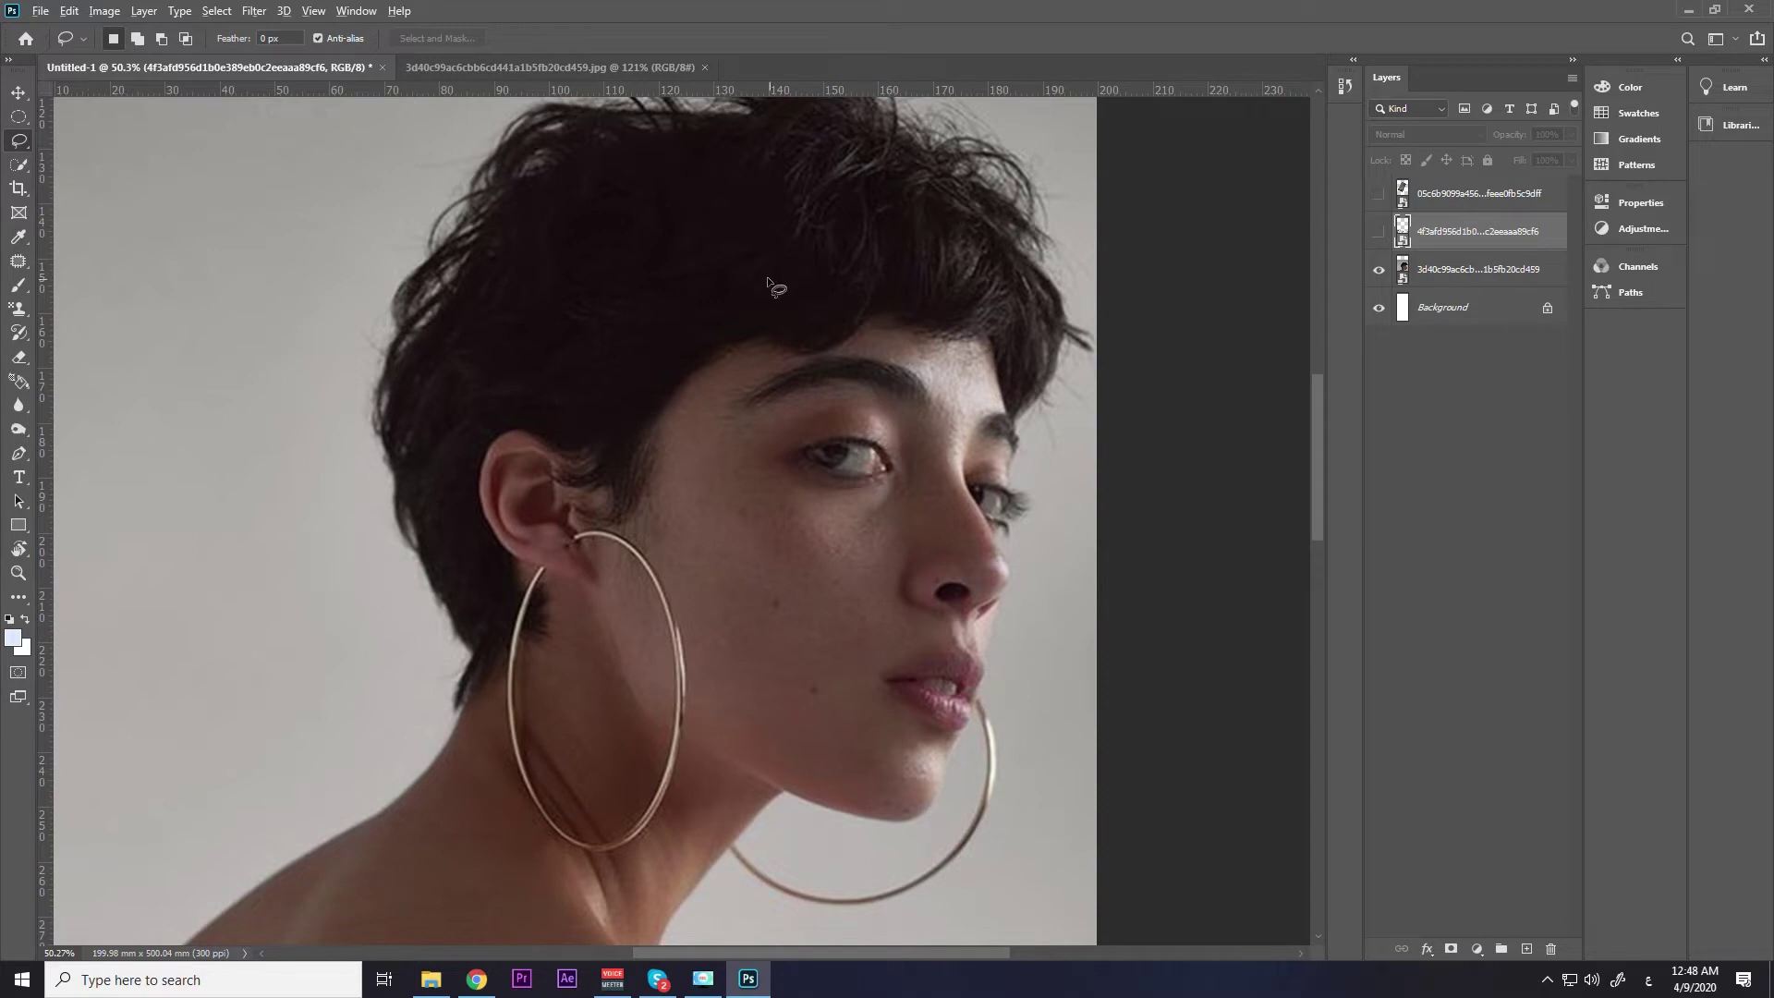
scroll(774, 287, up, 3)
scroll(830, 400, up, 3)
mouse_move(440, 520)
mouse_down()
mouse_move(518, 452)
mouse_move(669, 386)
mouse_up()
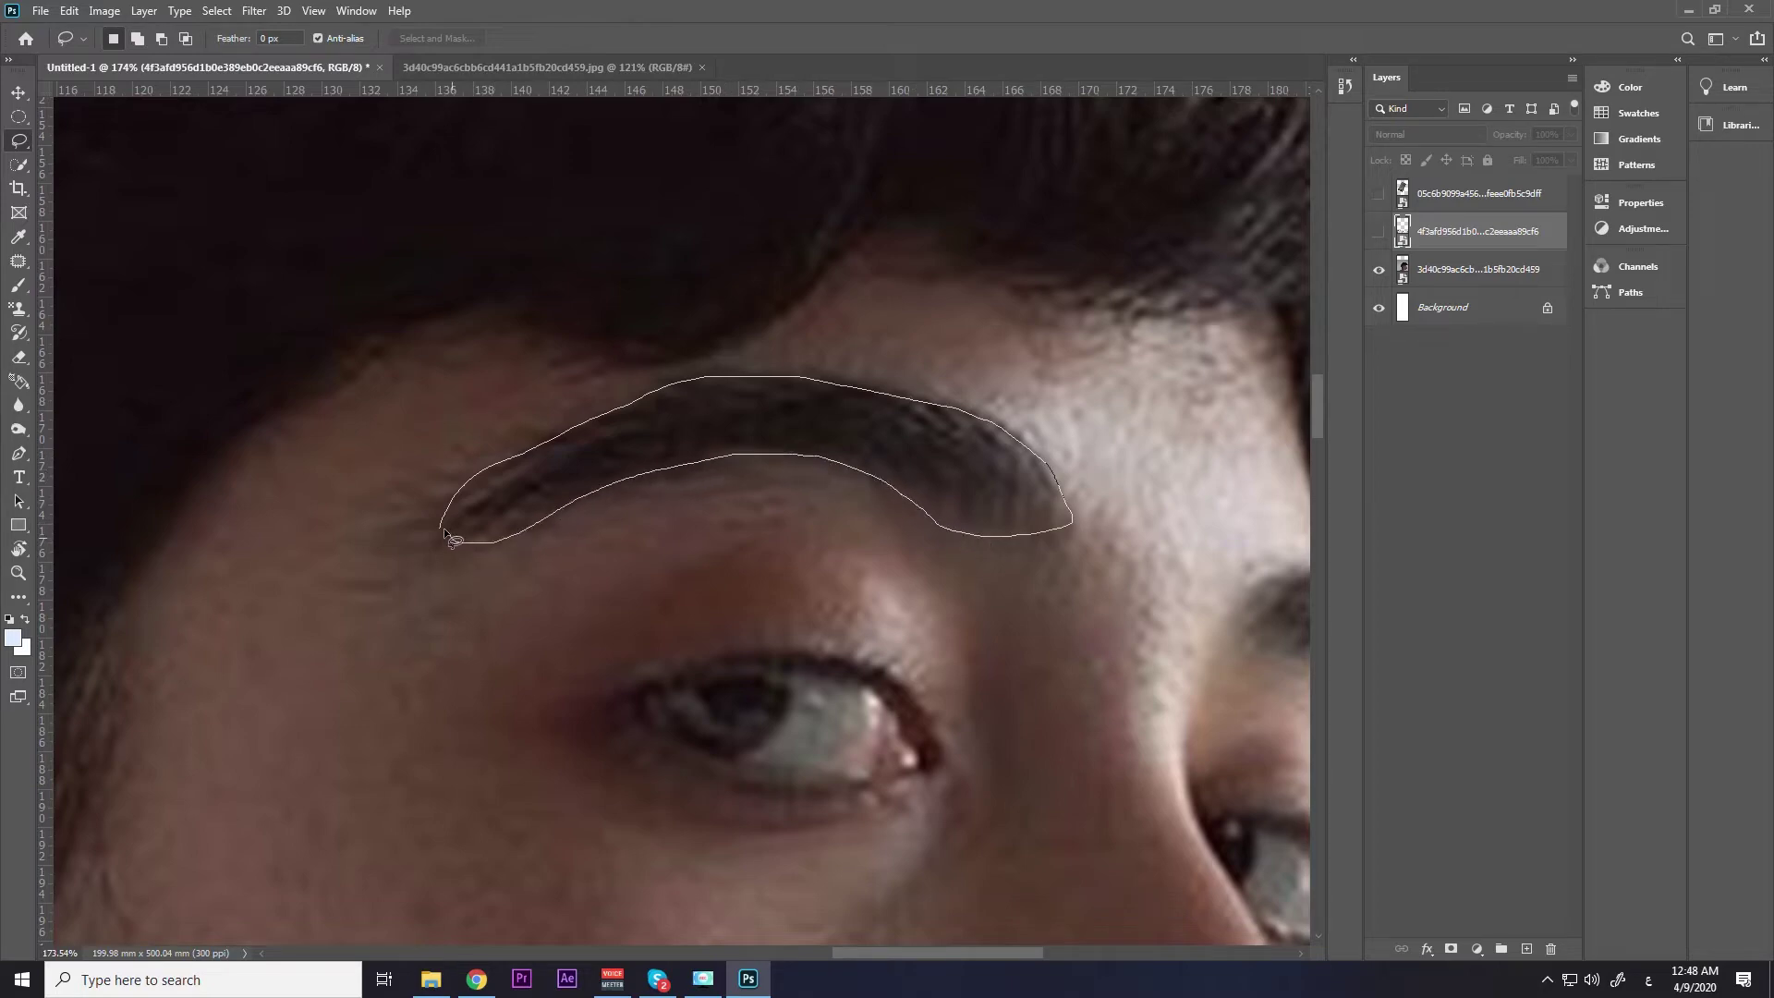
drag(452, 540, 441, 529)
scroll(976, 569, down, 5)
scroll(976, 569, up, 6)
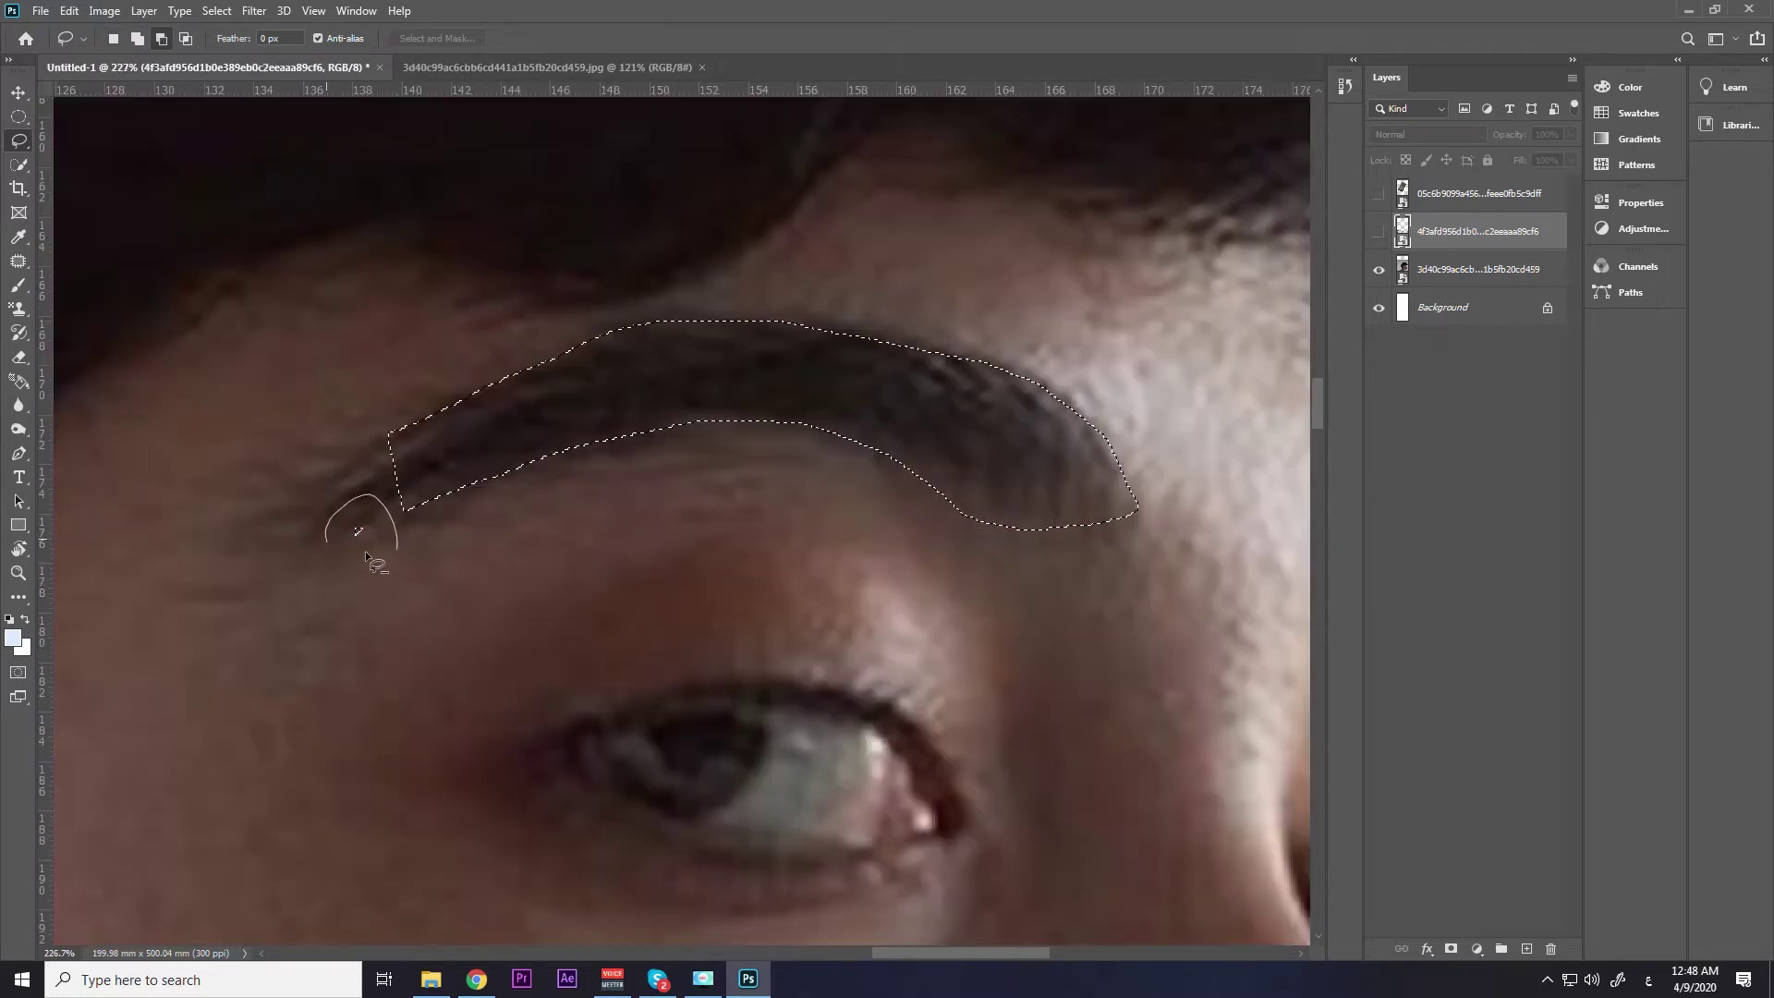
drag(420, 511, 418, 510)
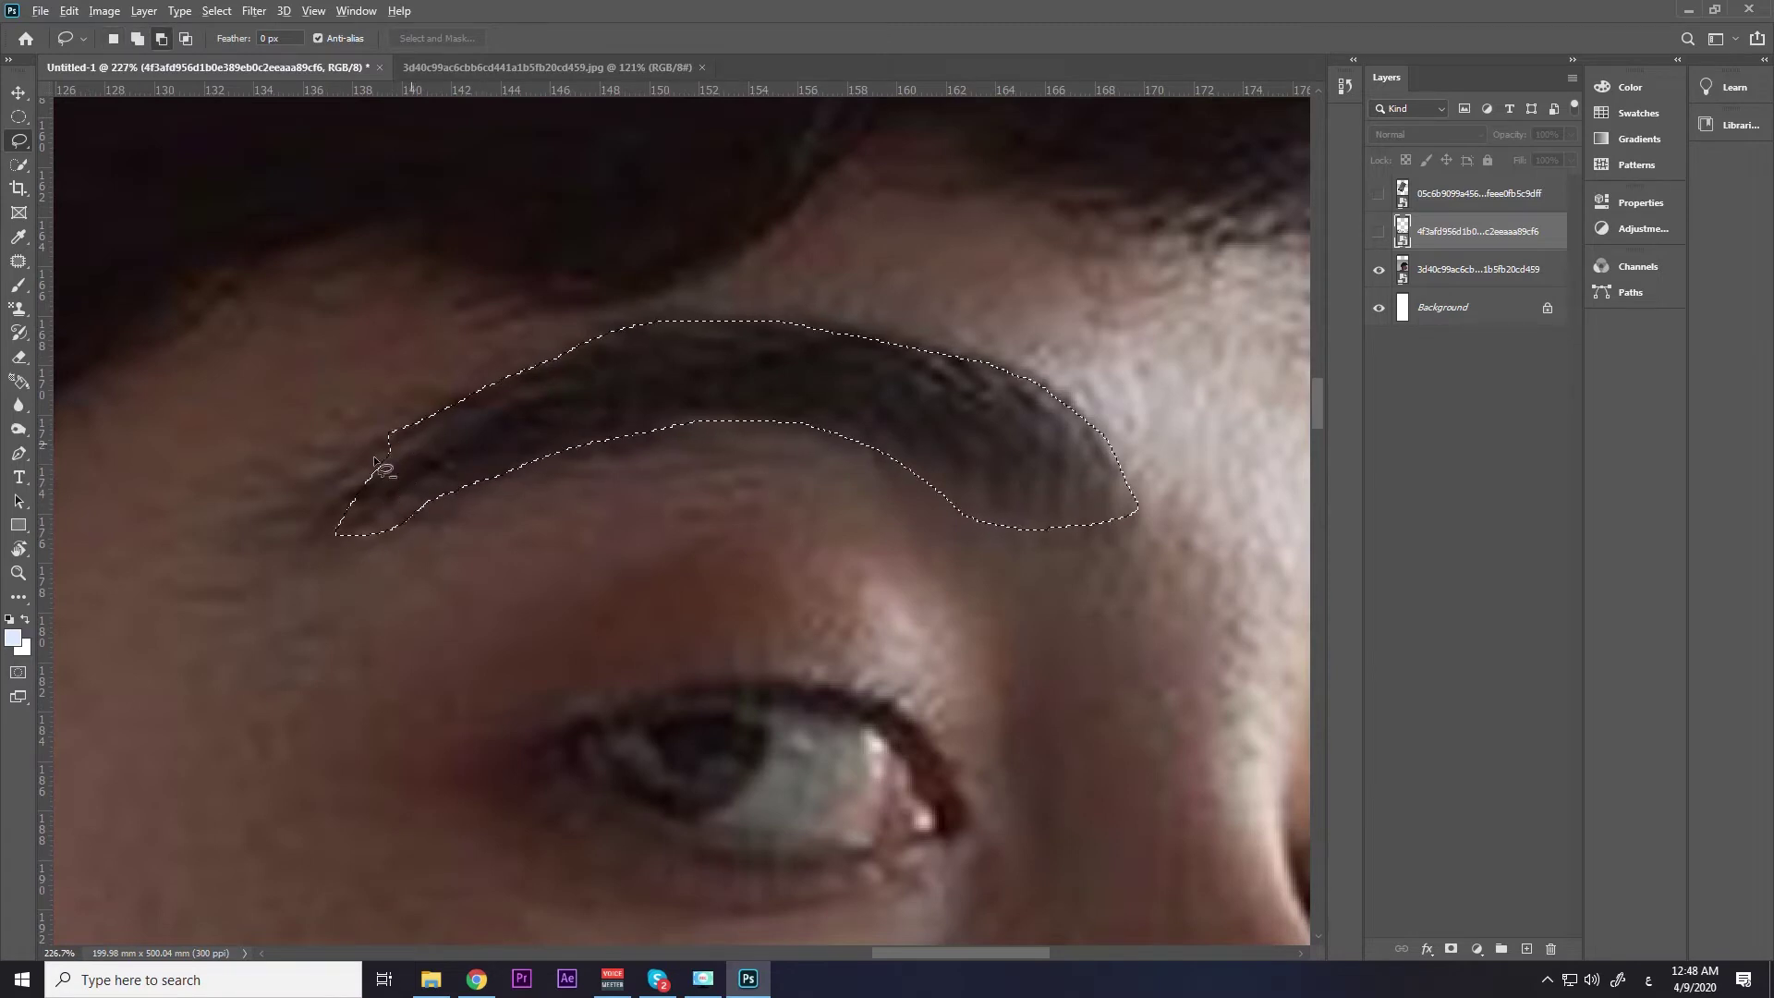
drag(537, 363, 546, 358)
scroll(620, 430, down, 4)
scroll(619, 430, up, 3)
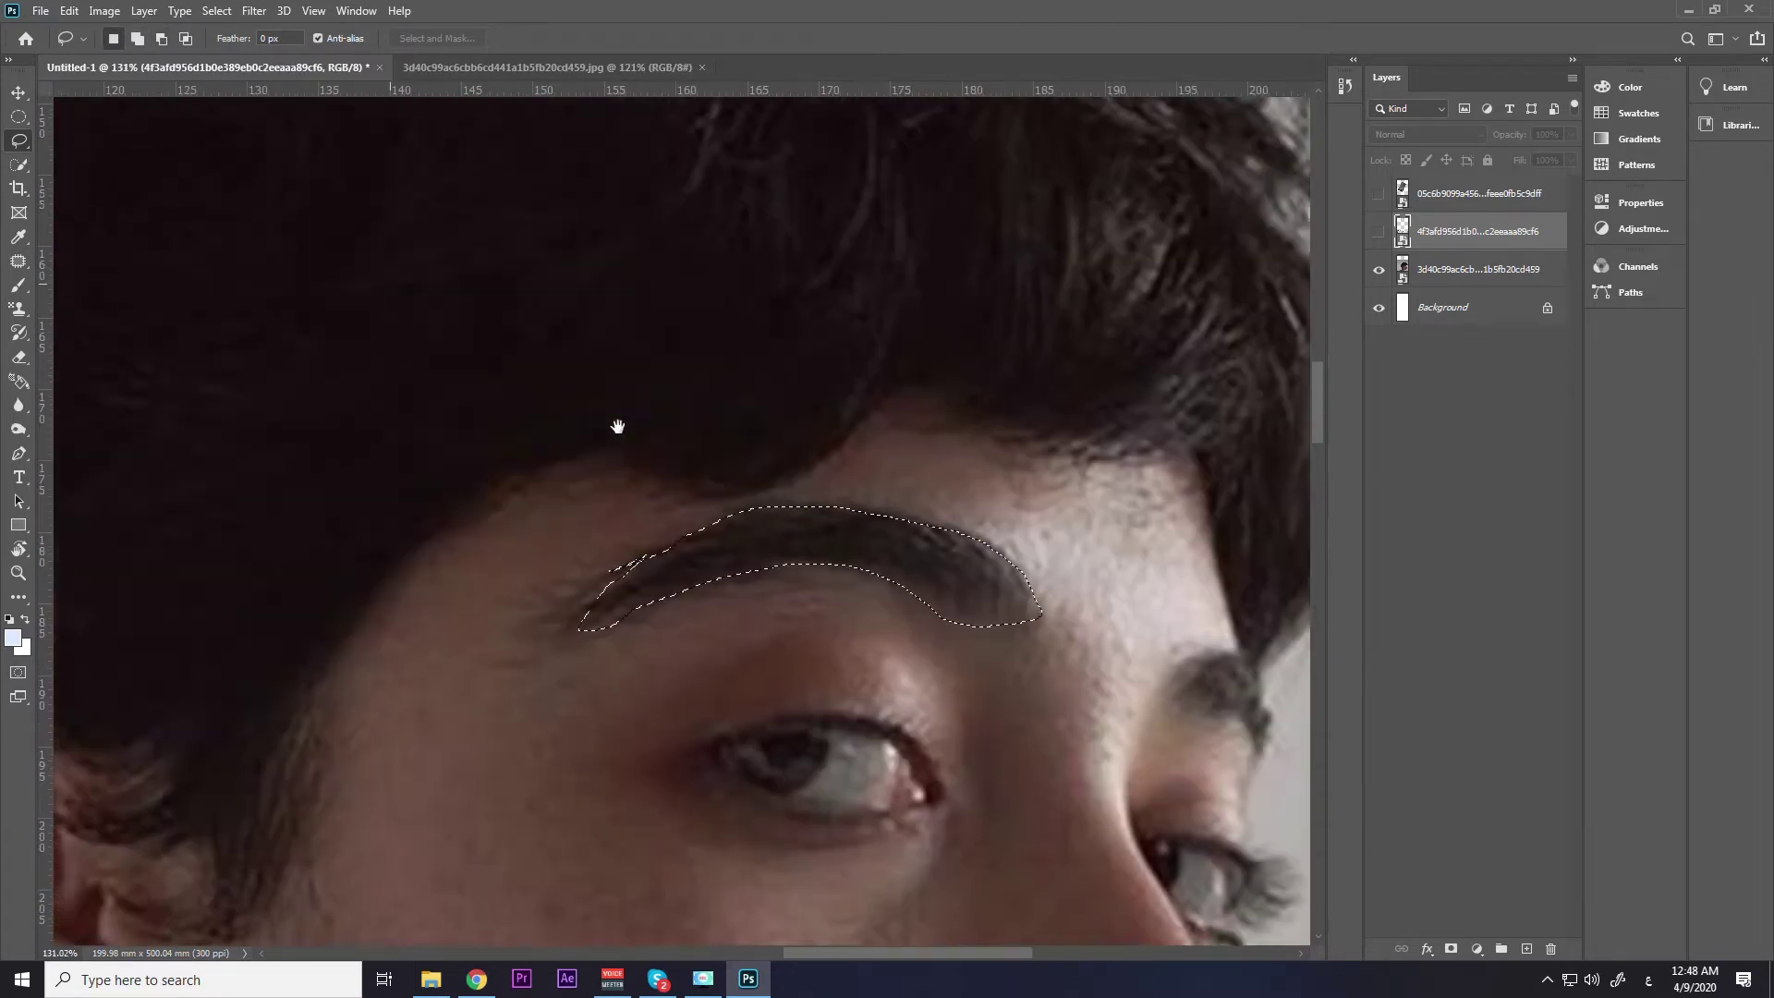
key(ctrl+d)
right_click(23, 143)
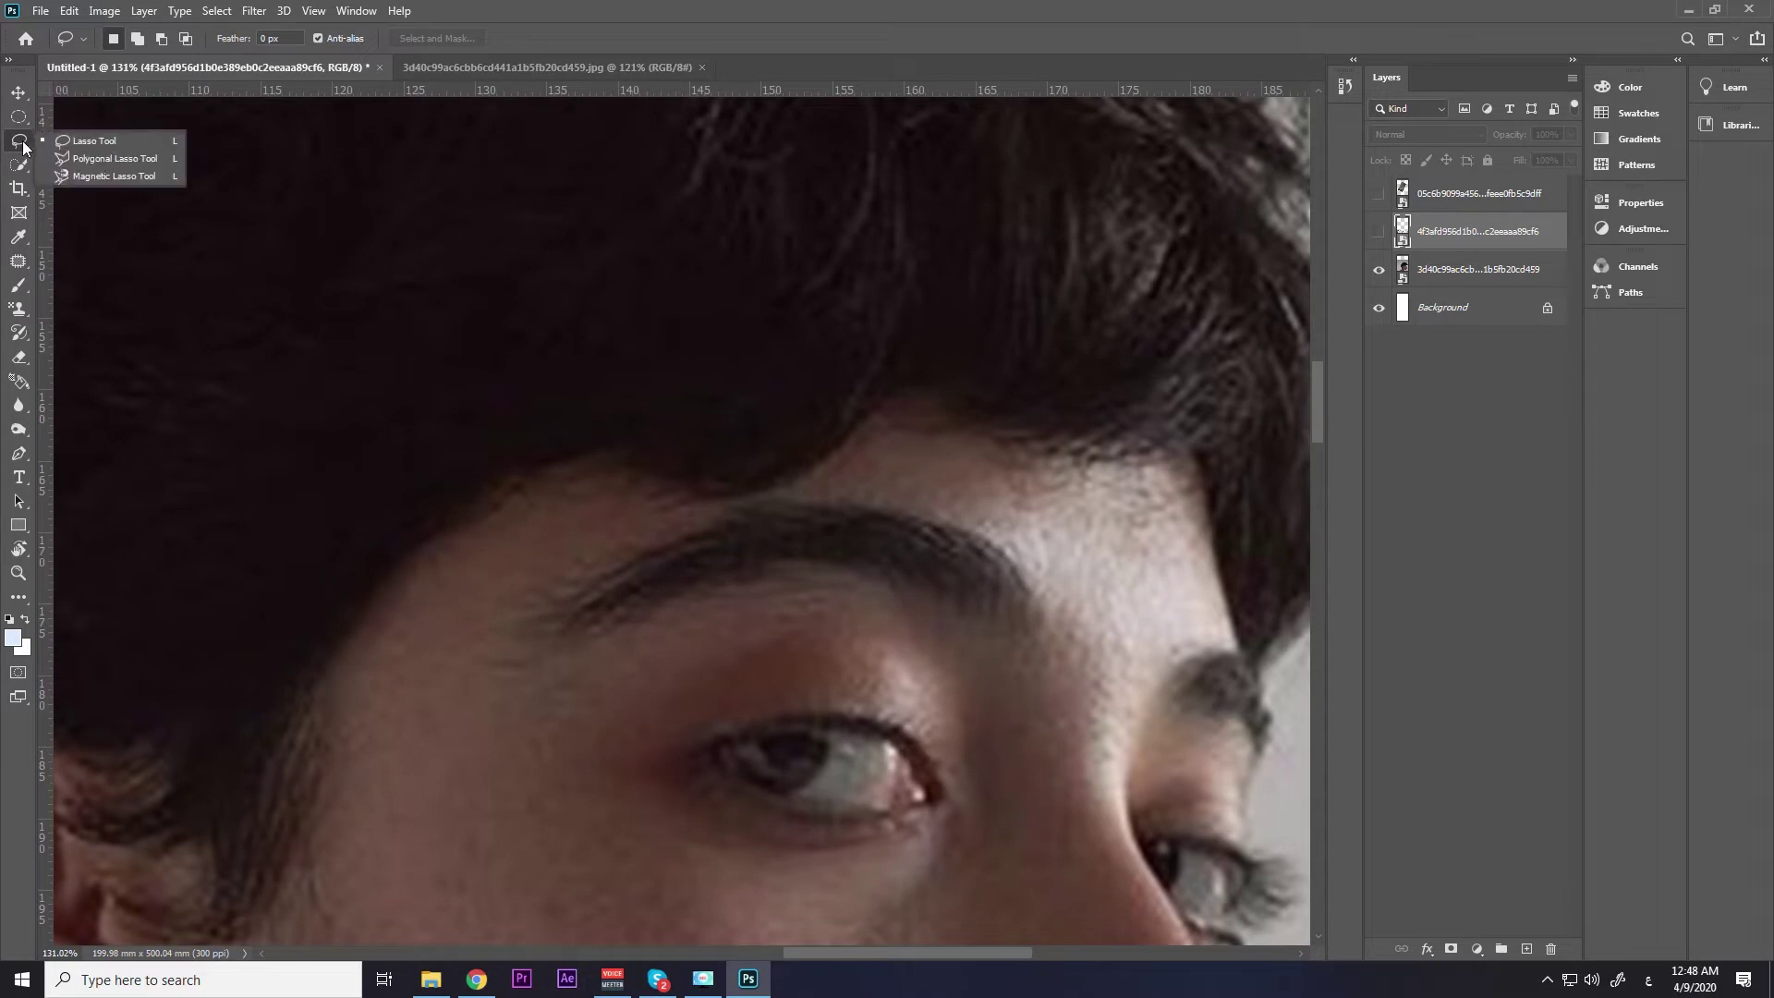
click(93, 158)
scroll(505, 552, up, 5)
key(shift+l)
scroll(148, 183, left, 2)
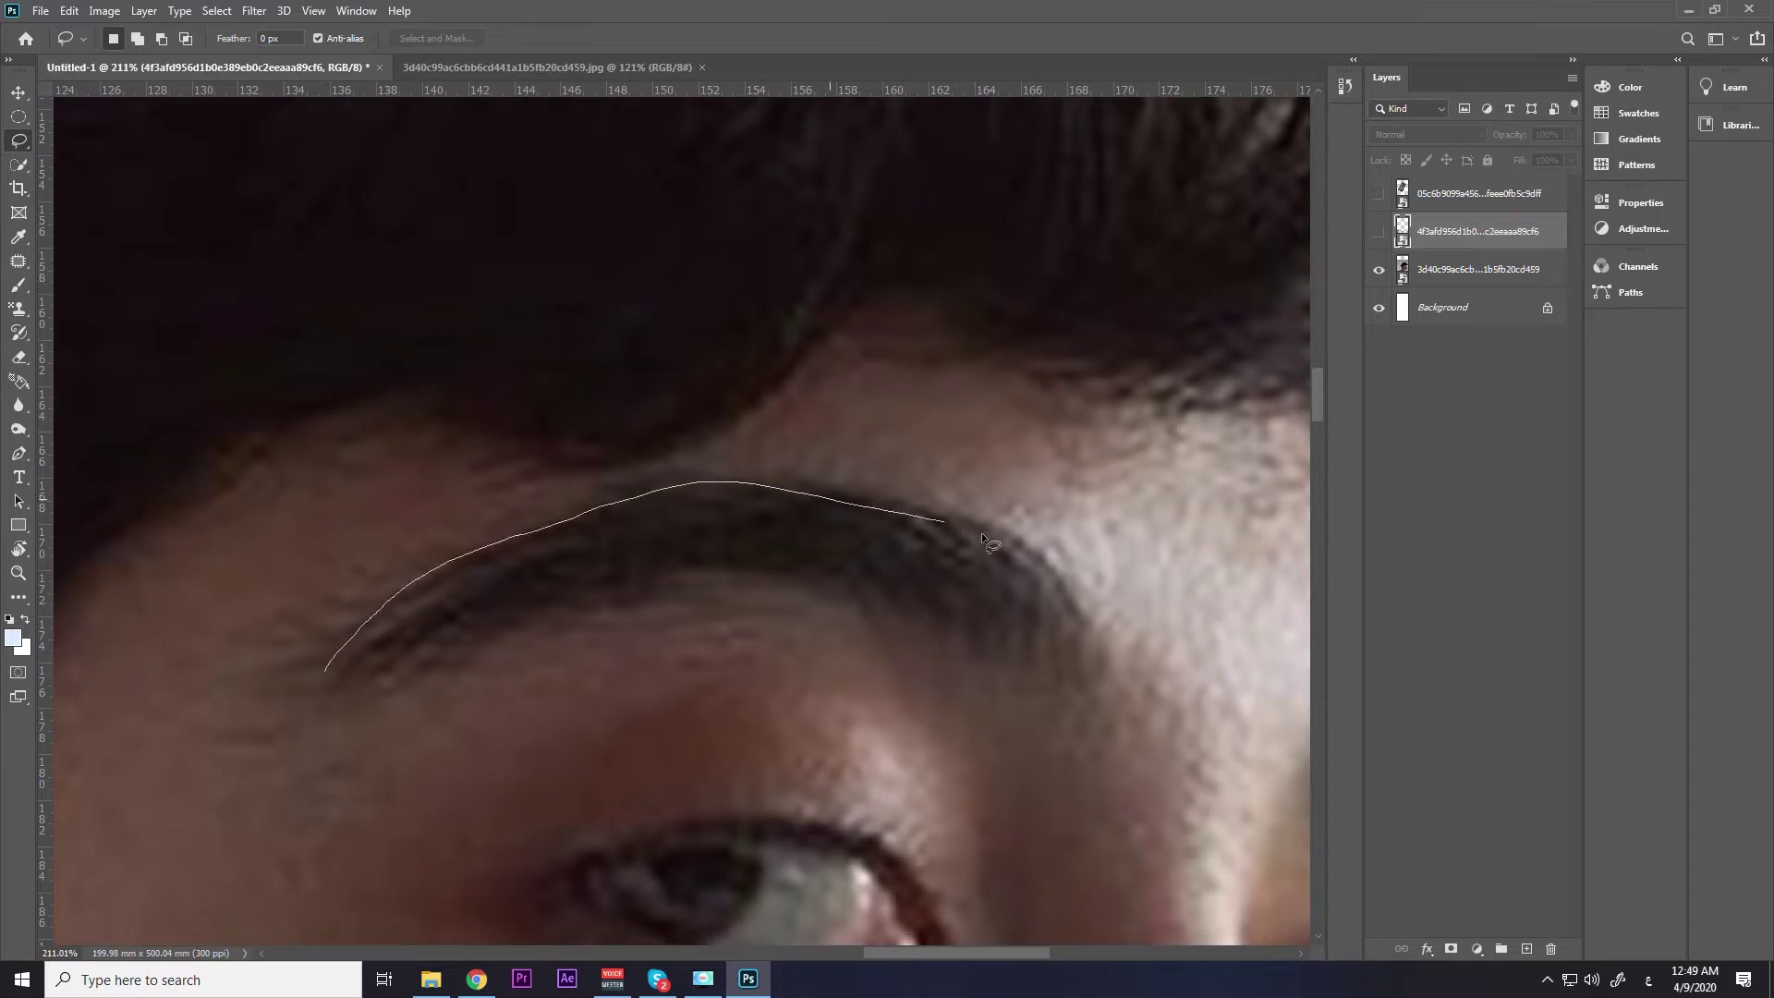
drag(355, 703, 298, 636)
right_click(18, 141)
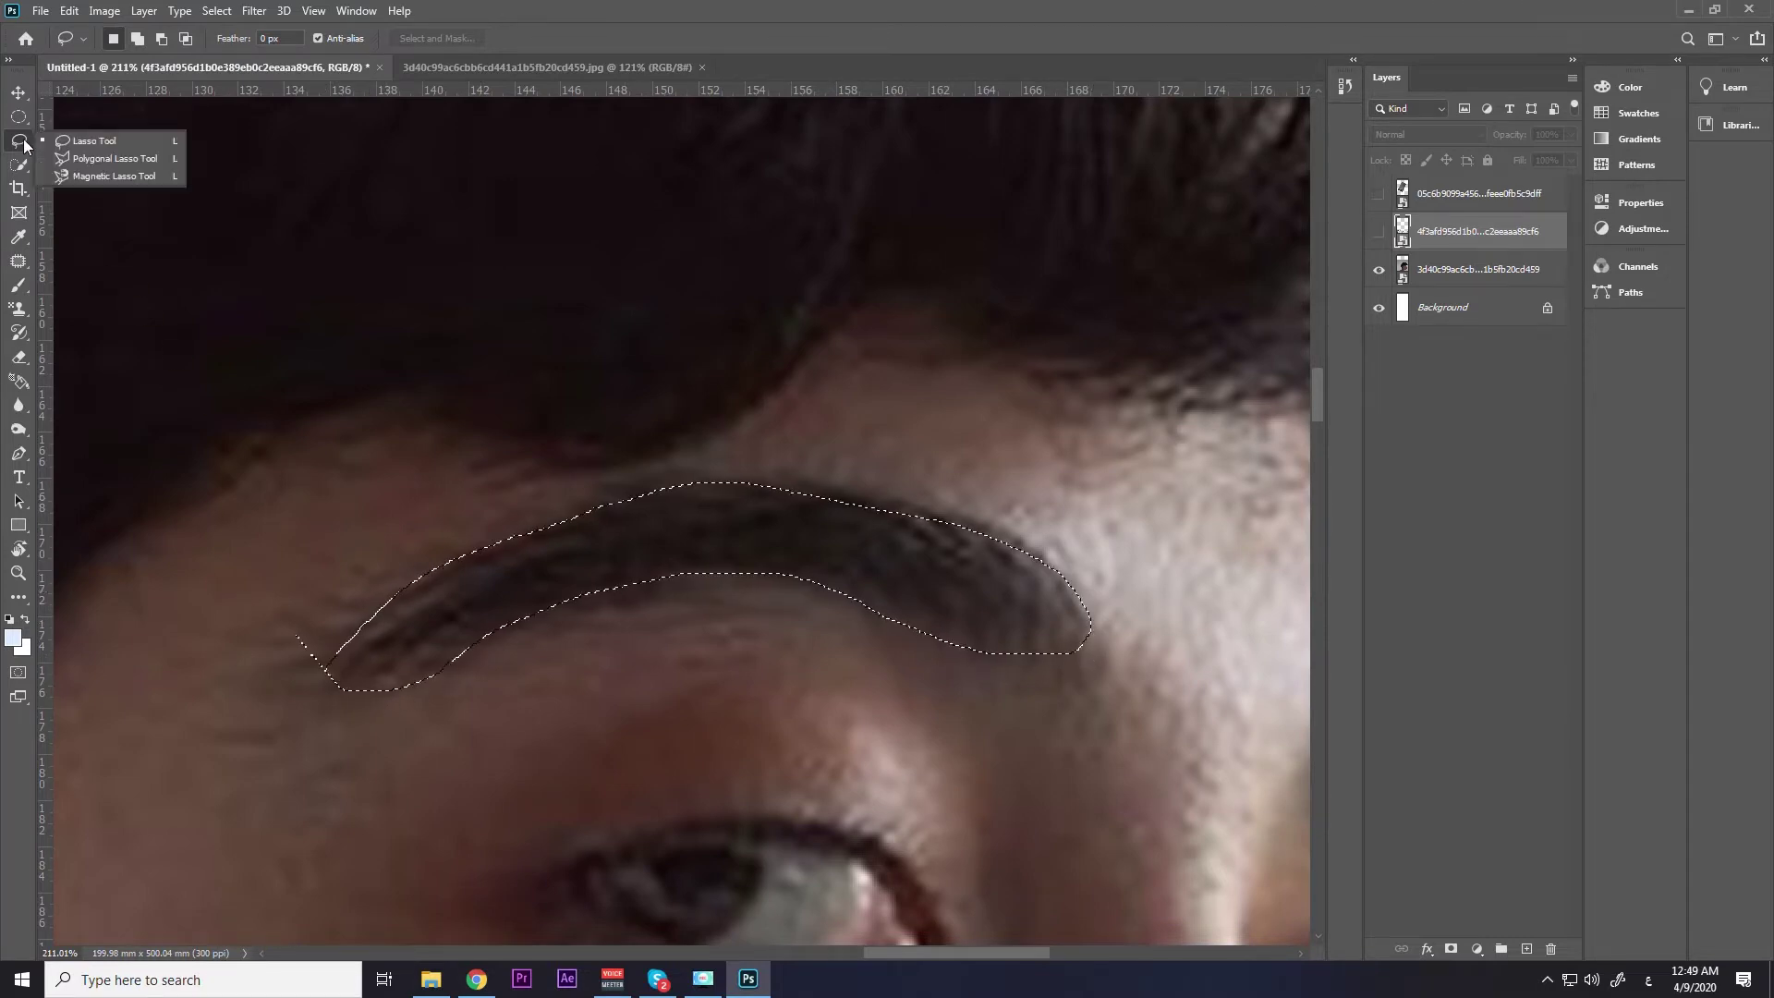
click(98, 159)
scroll(634, 468, right, 2)
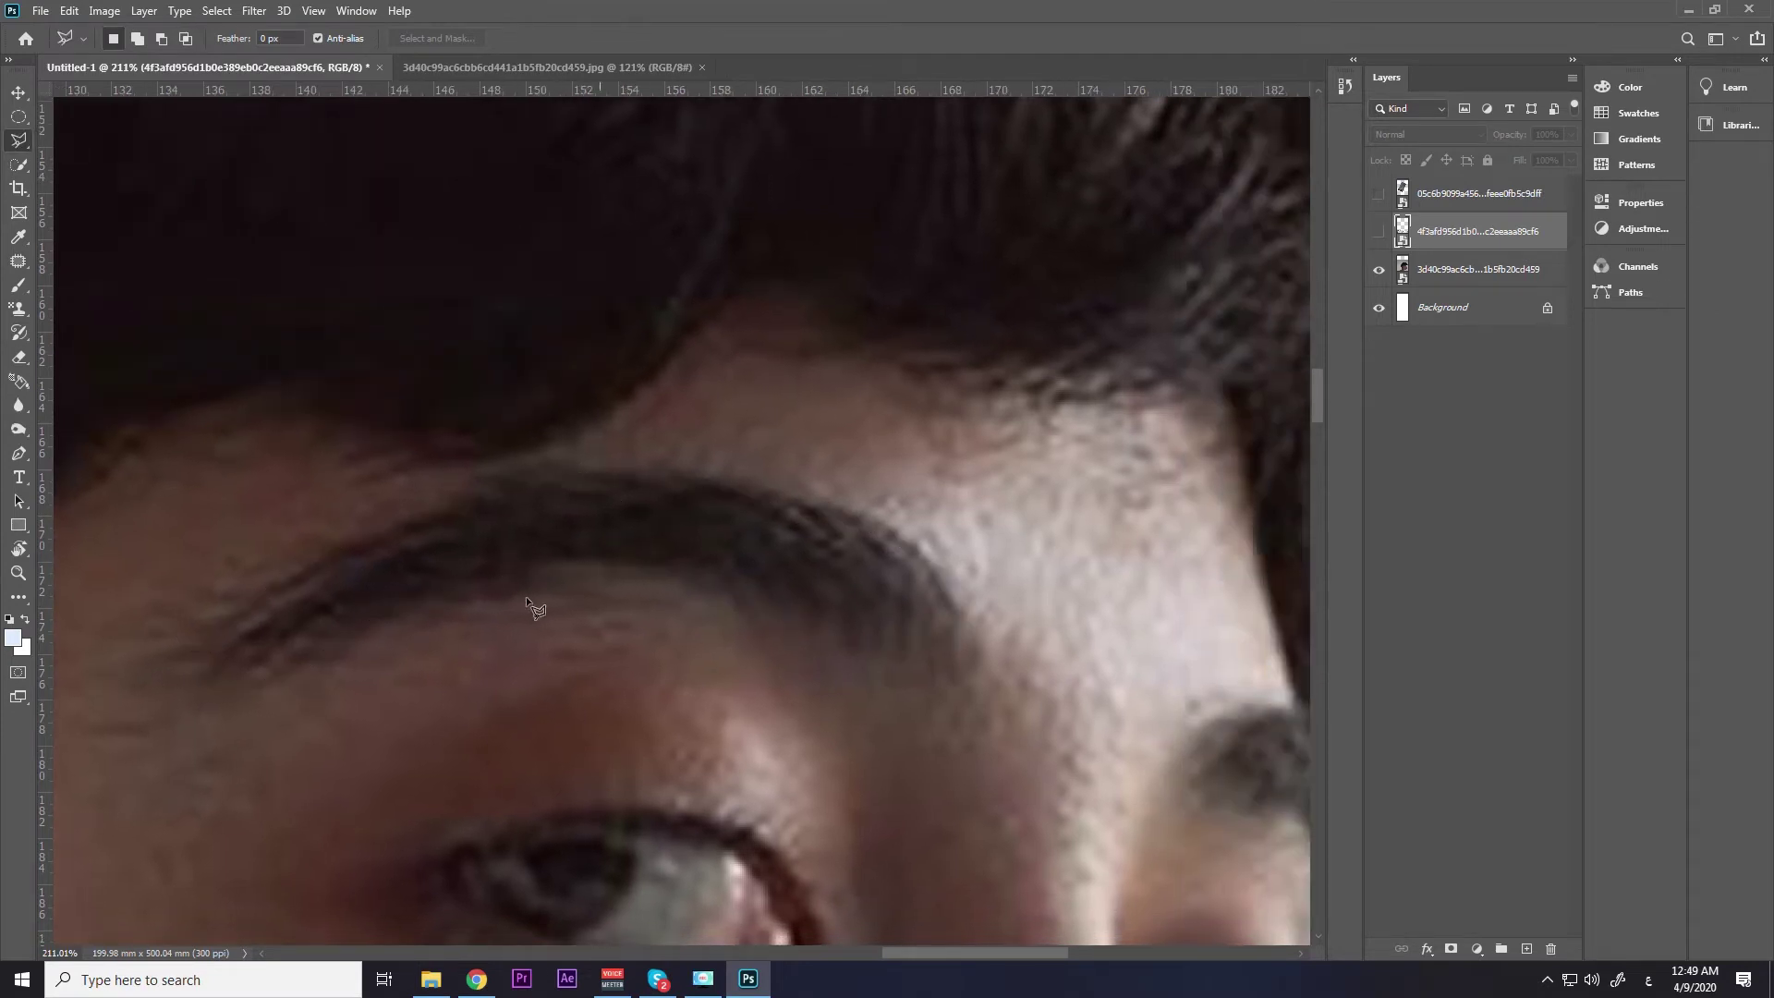
scroll(384, 539, left, 1)
scroll(385, 539, down, 1)
click(294, 604)
click(352, 558)
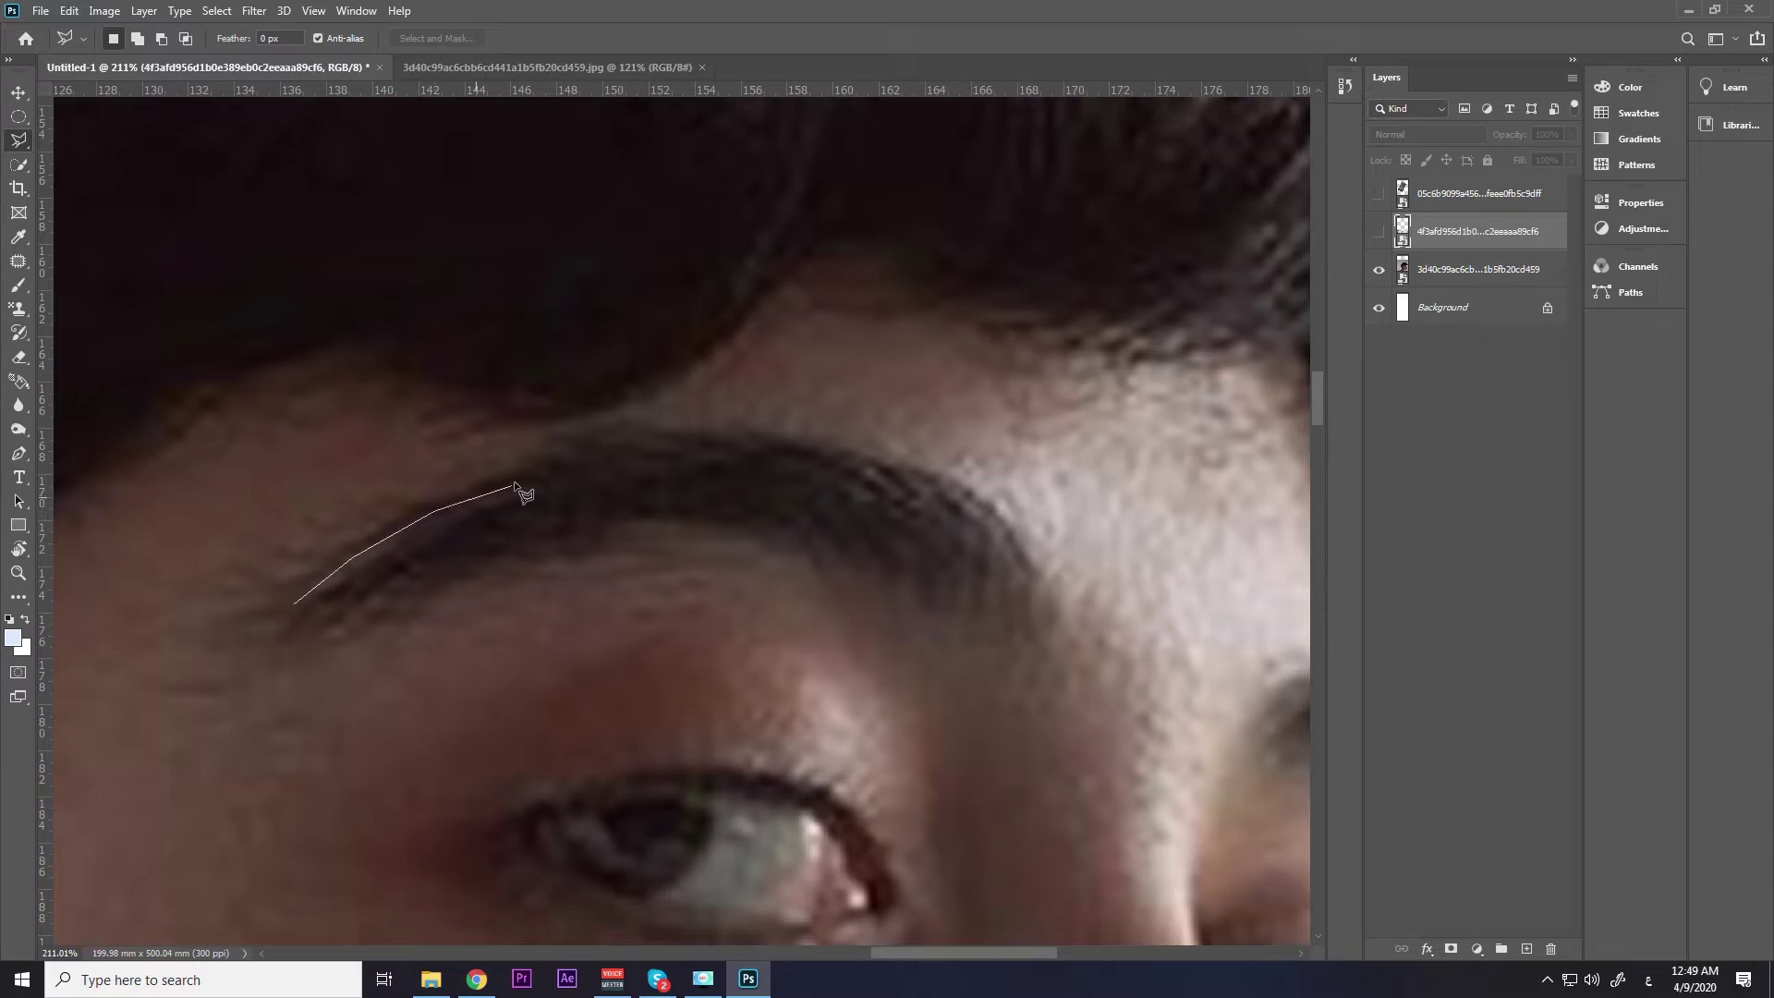
click(708, 441)
right_click(18, 139)
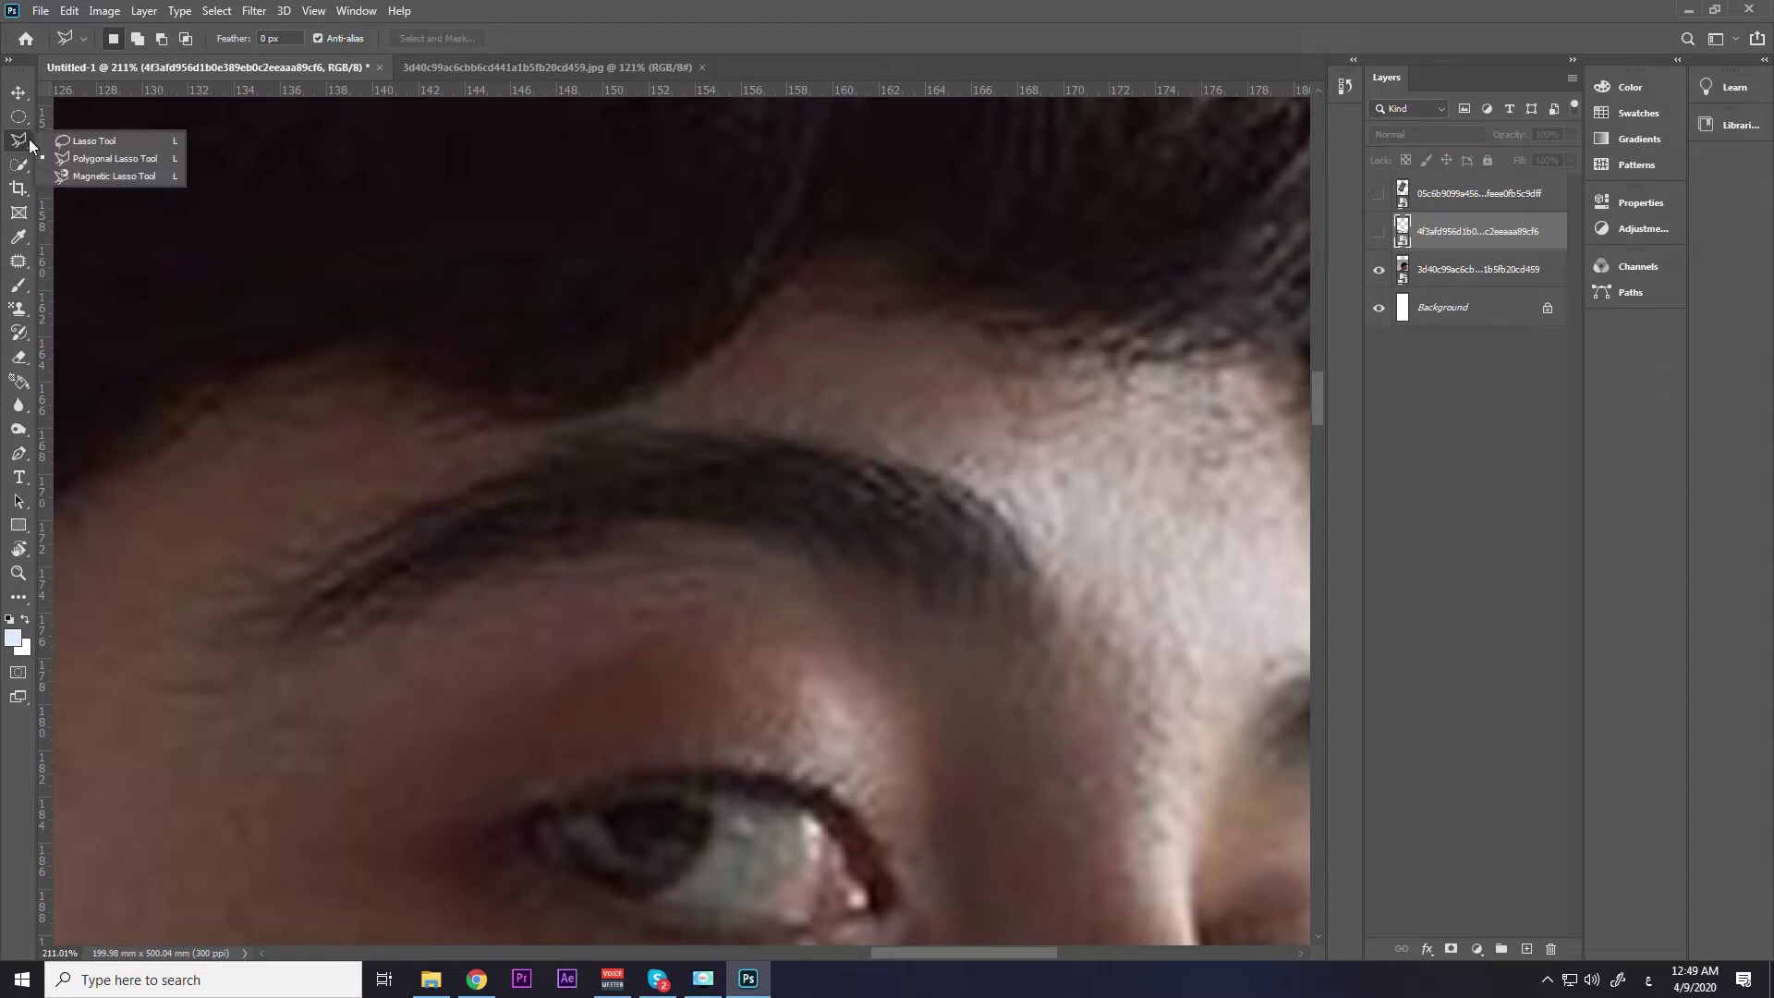
Switch to Magnetic Lasso and start an edge-snapping outline along the hairline.
click(71, 175)
scroll(781, 606, down, 3)
scroll(784, 607, down, 3)
scroll(784, 608, down, 3)
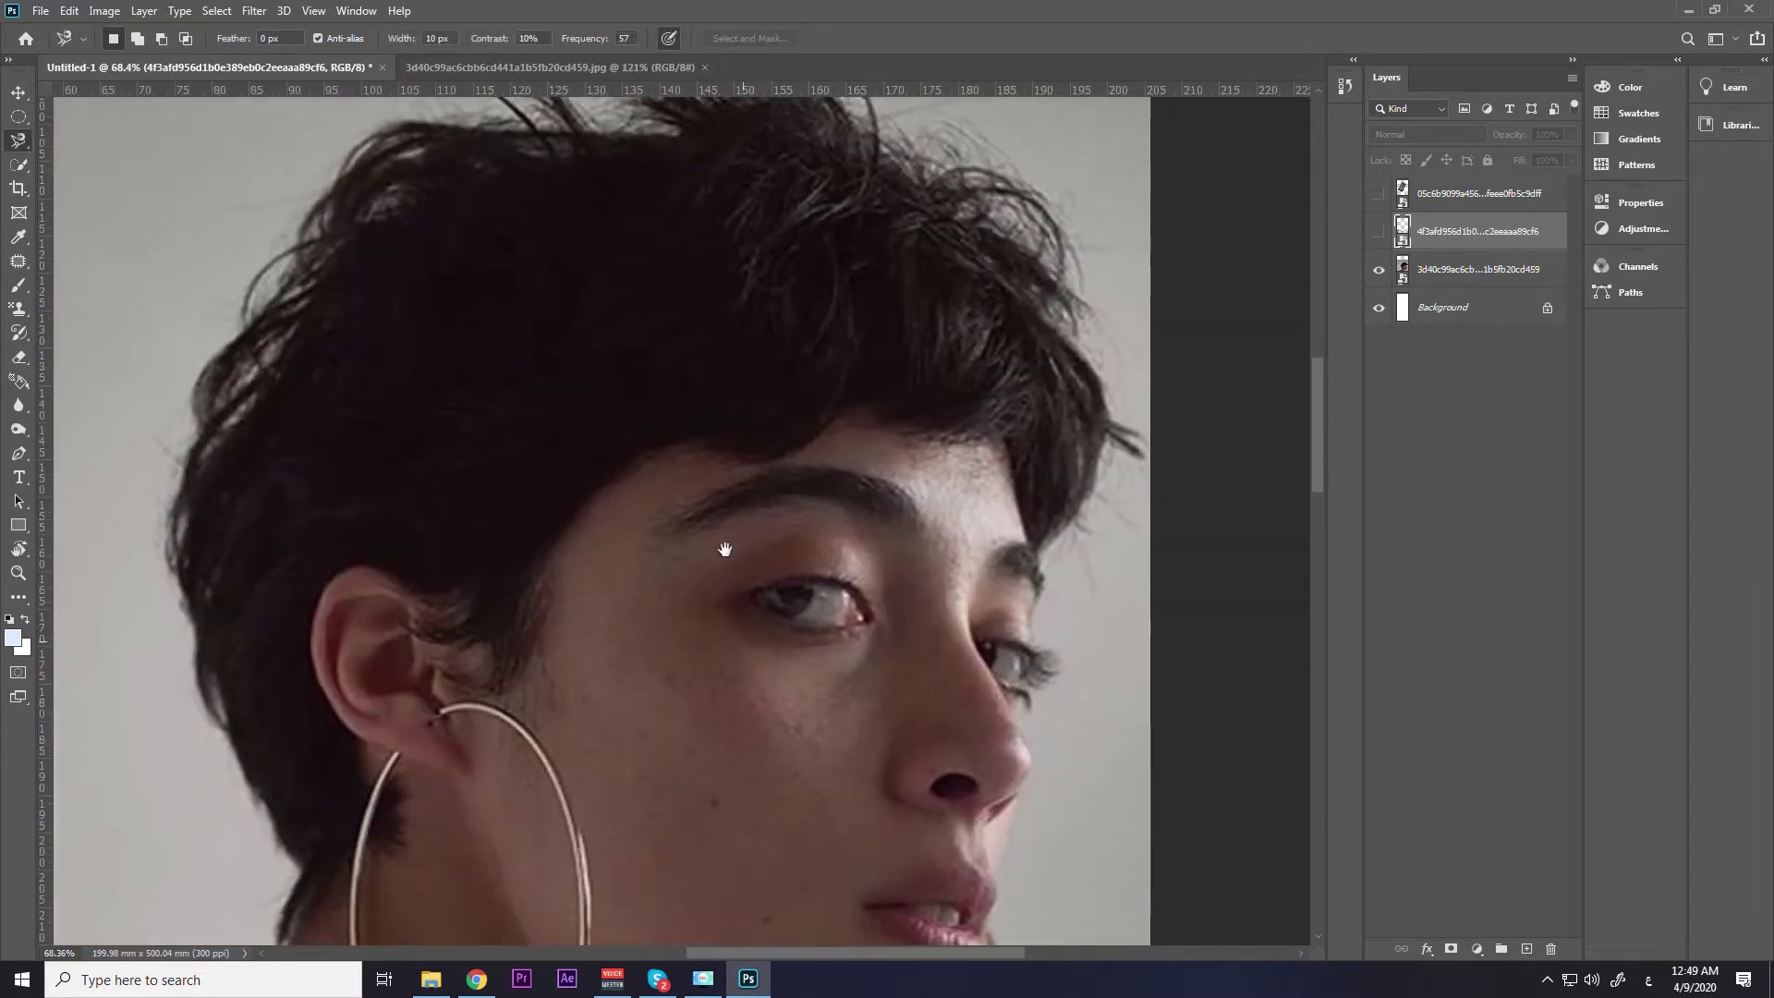
scroll(610, 596, up, 3)
click(516, 648)
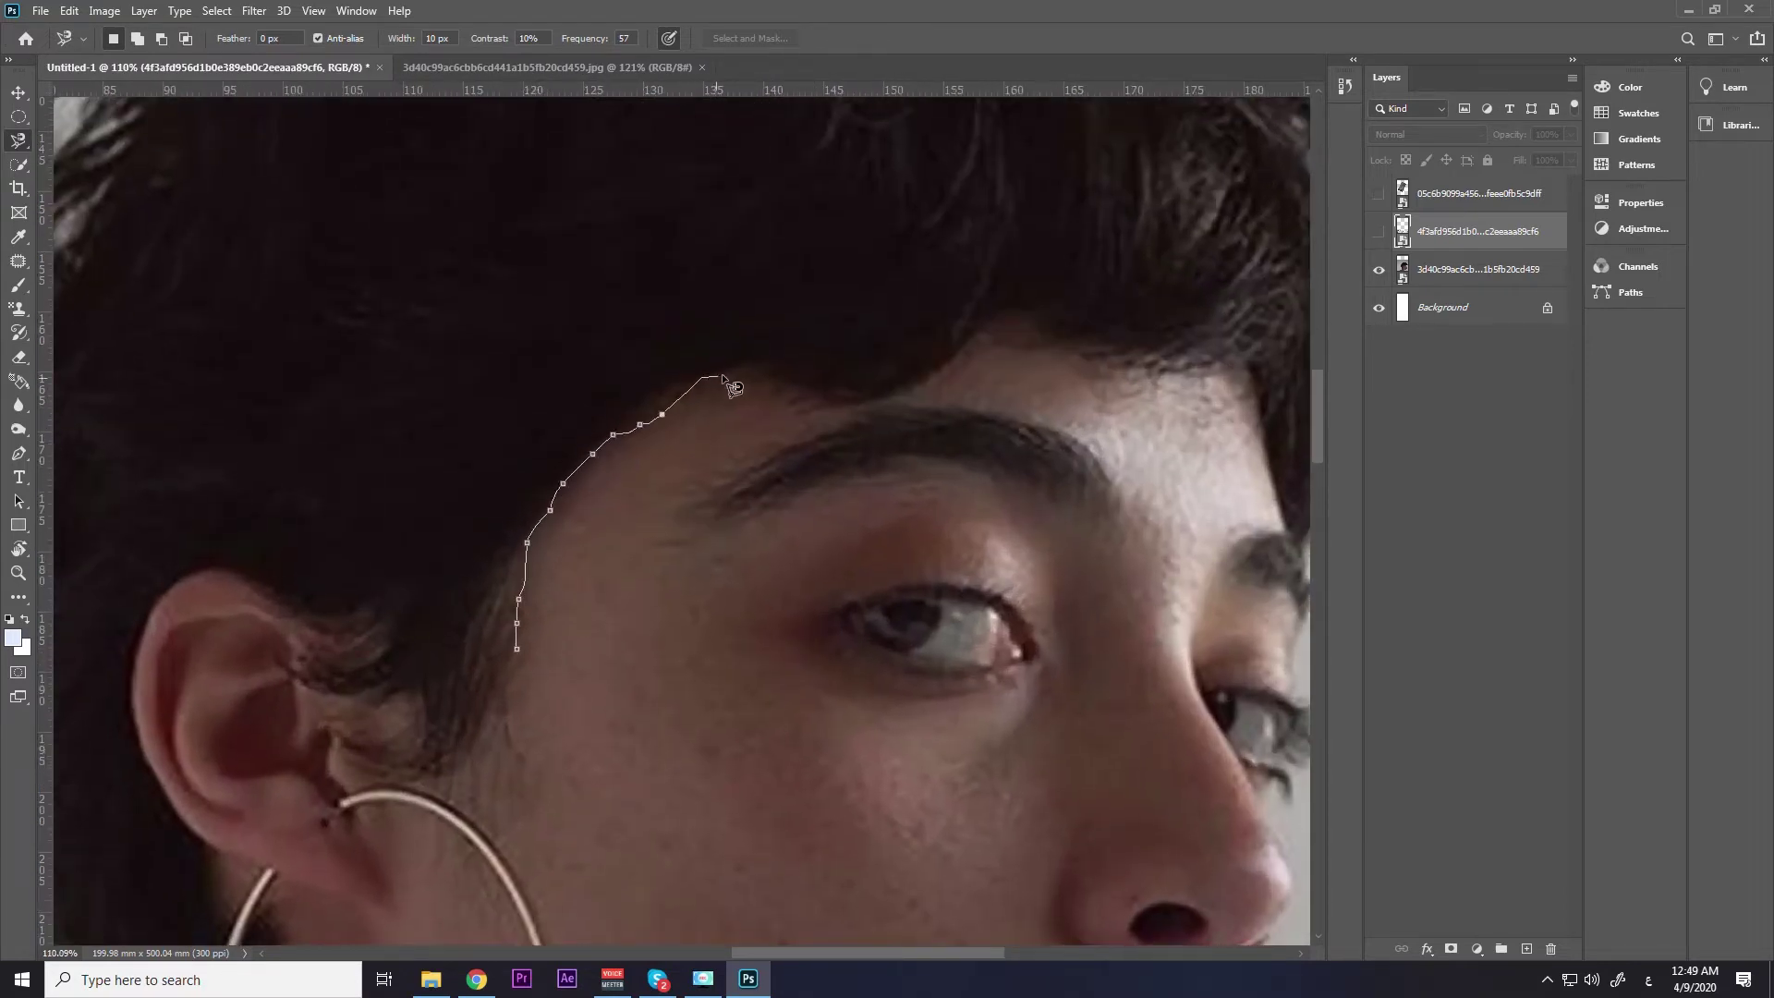
scroll(733, 388, down, 3)
scroll(701, 543, up, 1)
drag(702, 542, 629, 404)
scroll(630, 404, up, 3)
mouse_move(585, 522)
mouse_down()
mouse_move(622, 286)
mouse_move(584, 551)
mouse_up()
scroll(580, 284, down, 3)
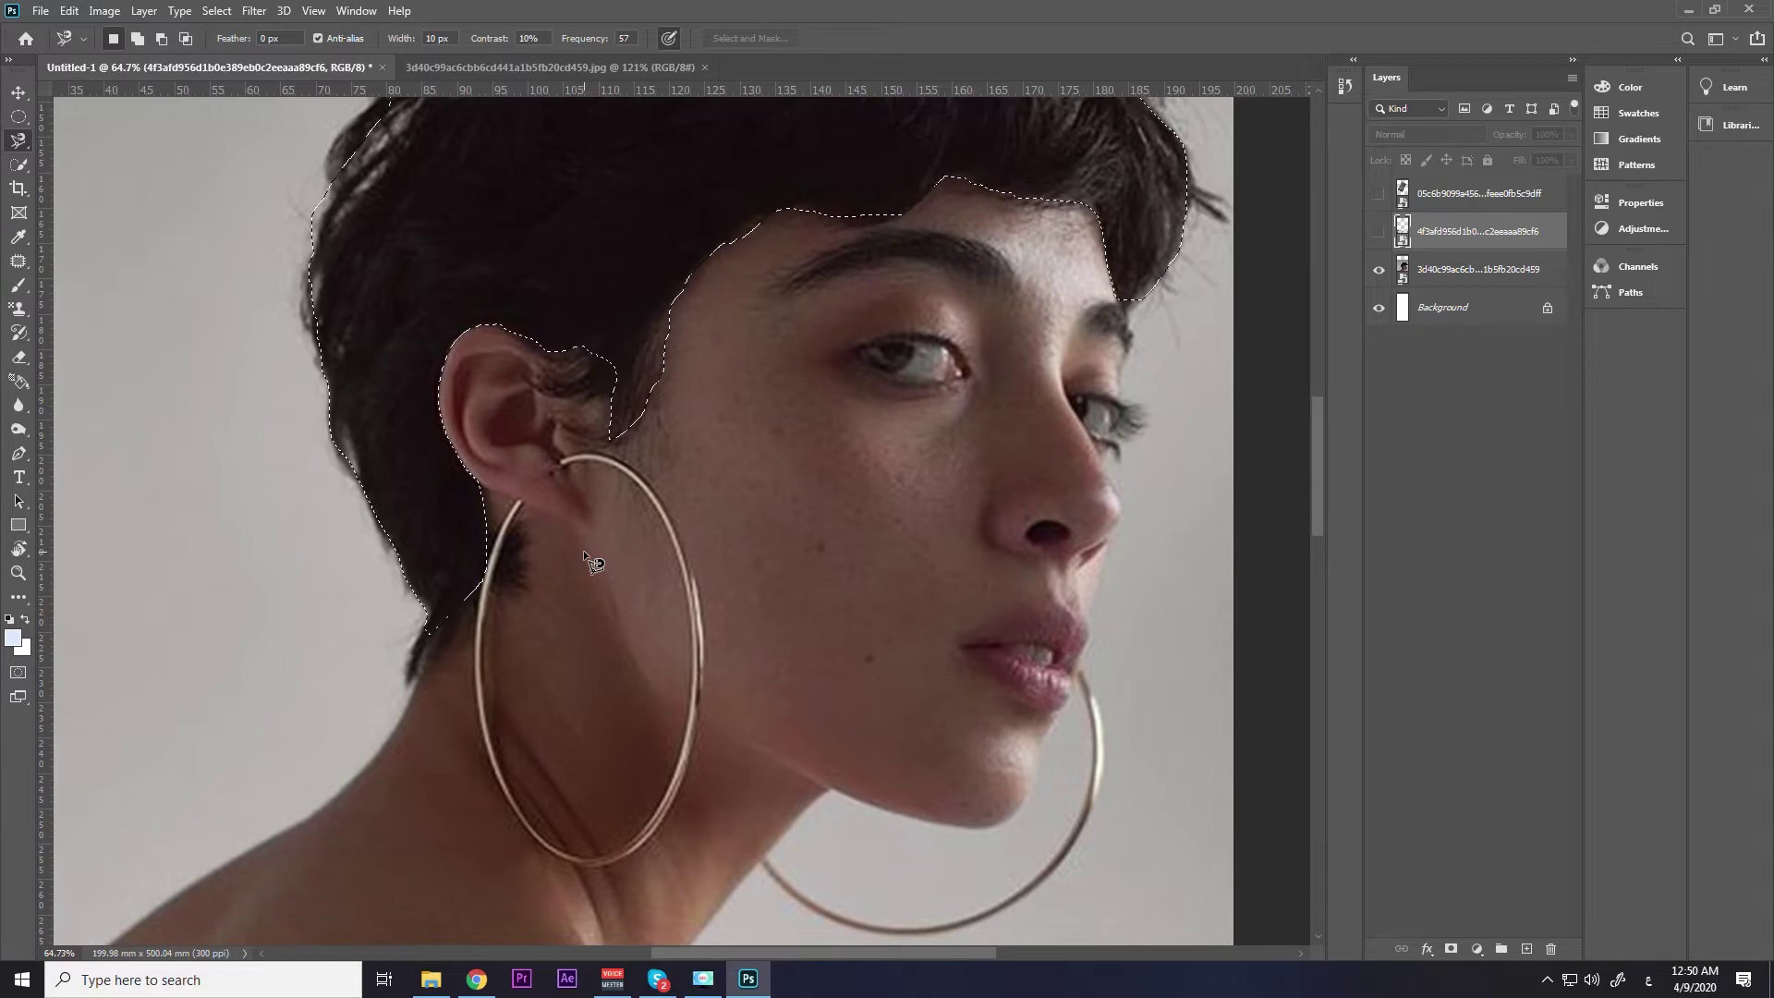
drag(661, 398, 644, 737)
scroll(644, 737, up, 3)
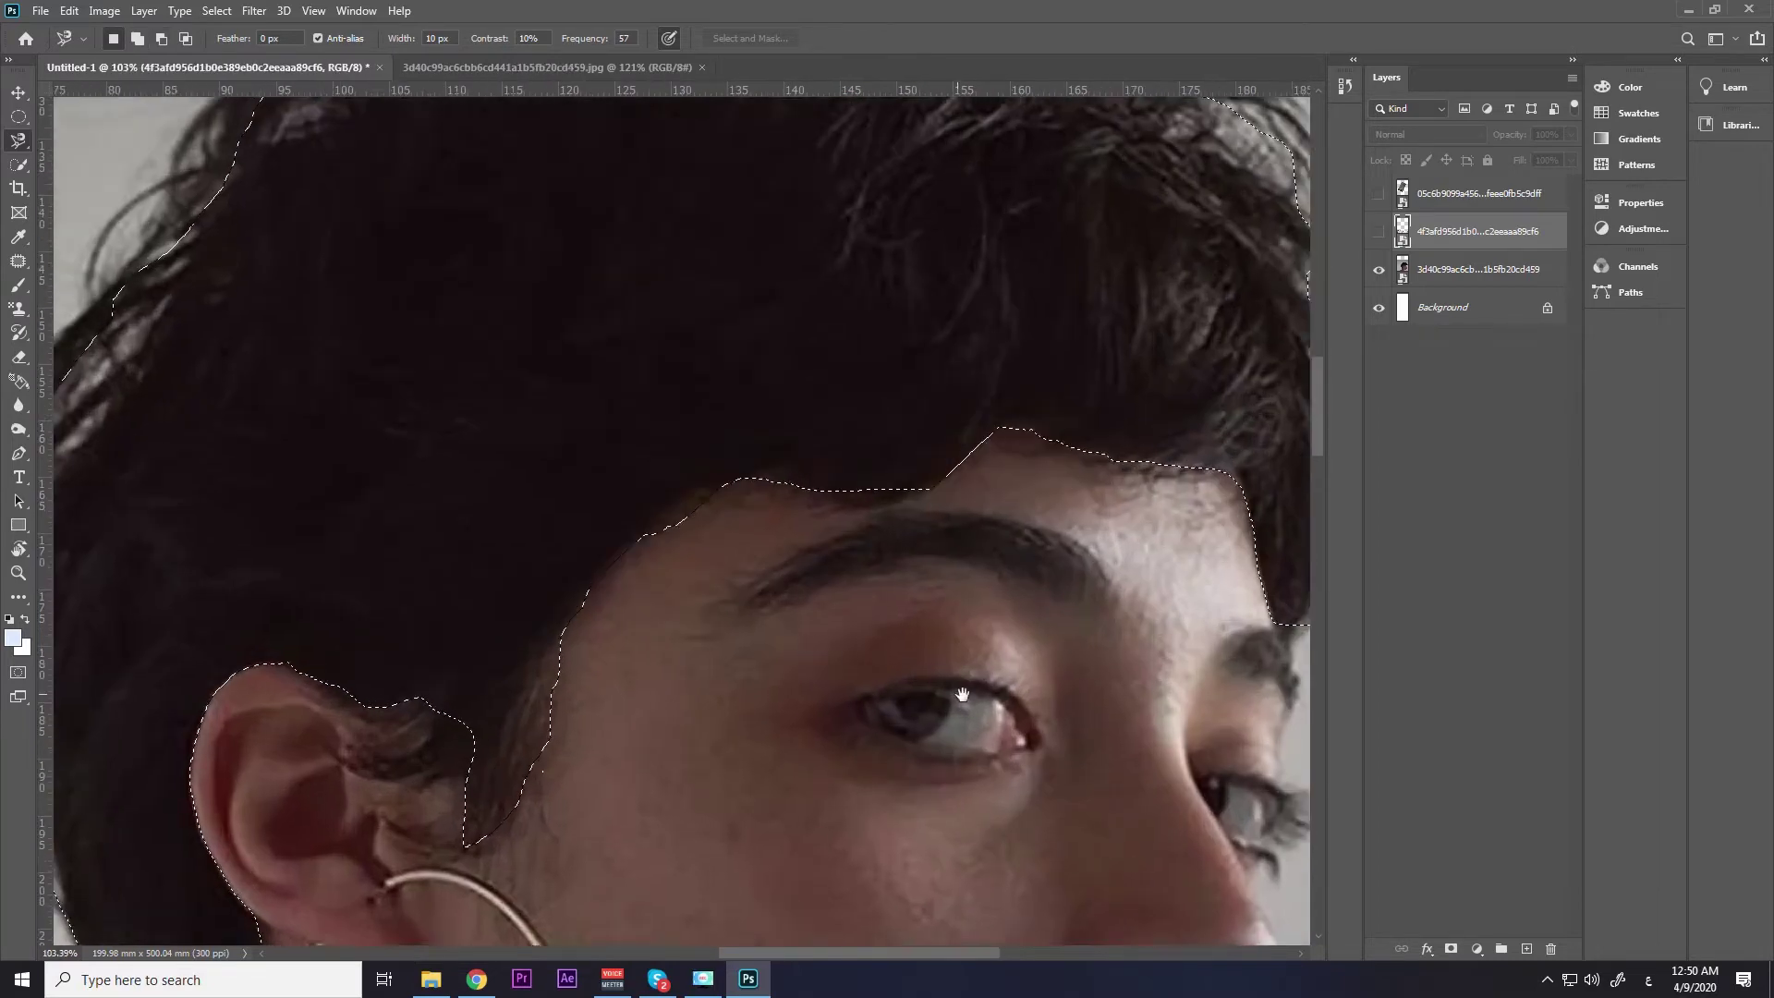
drag(980, 662, 545, 634)
Trace around the near eyebrow and close the outline to add it to the selection.
click(323, 566)
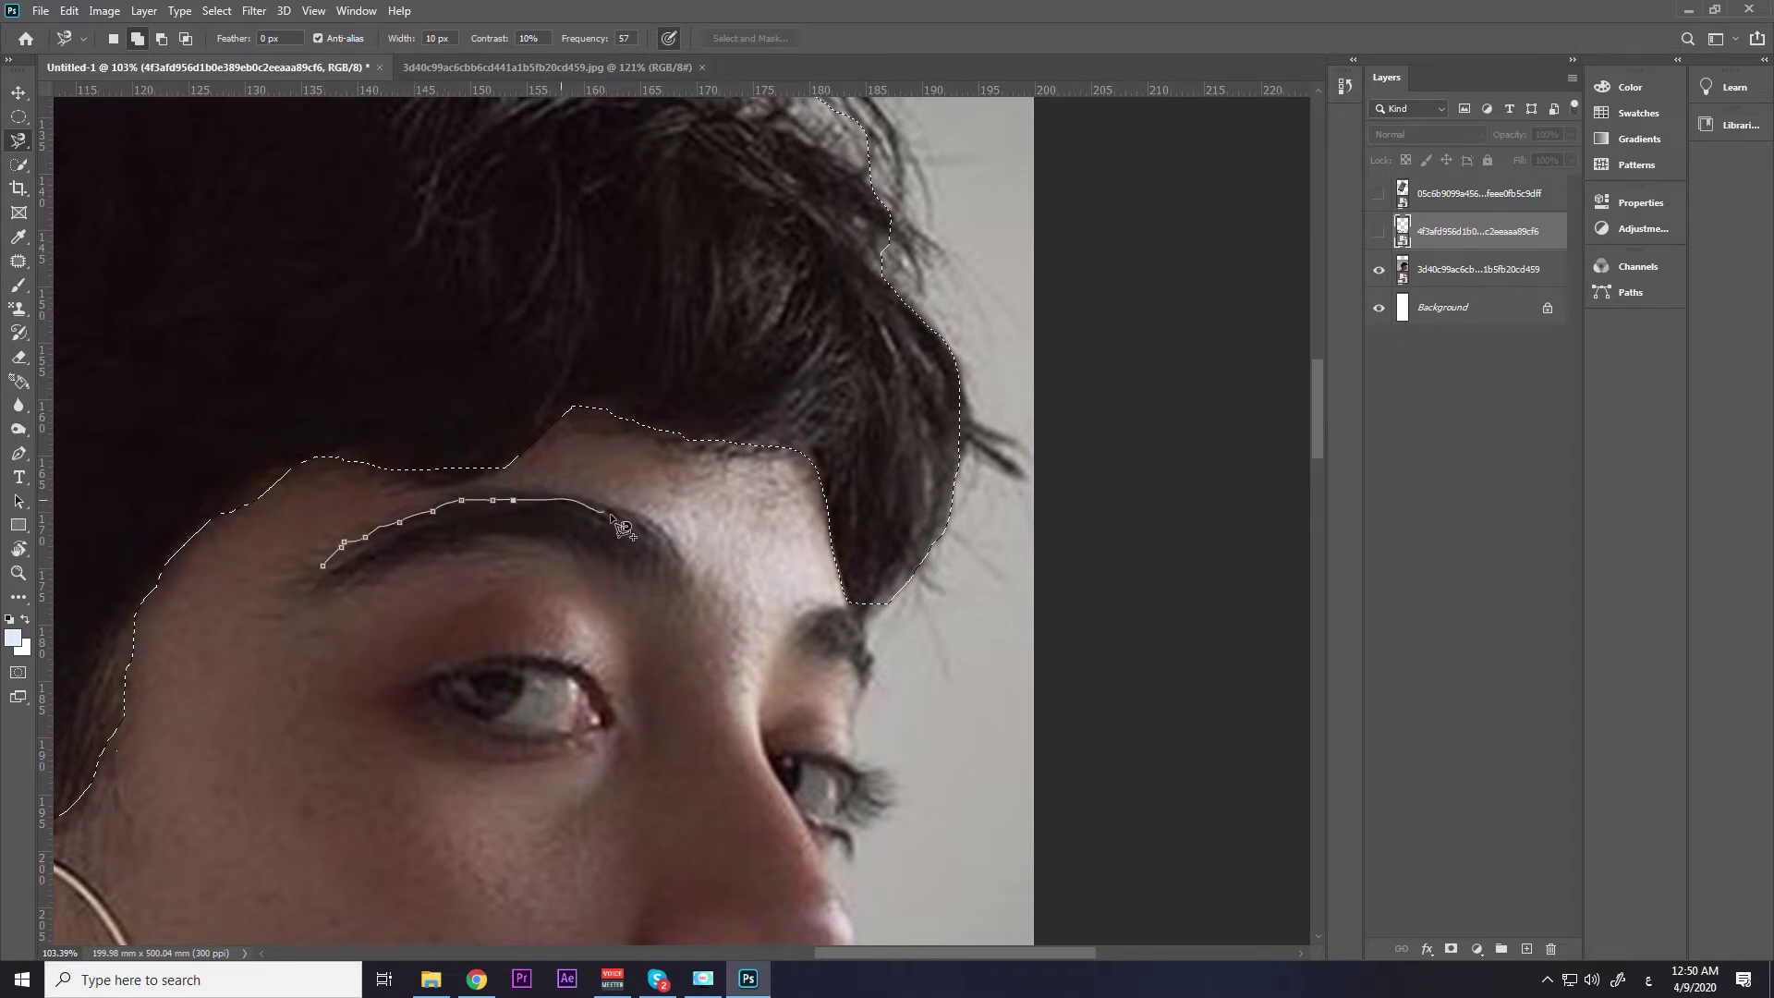
click(687, 576)
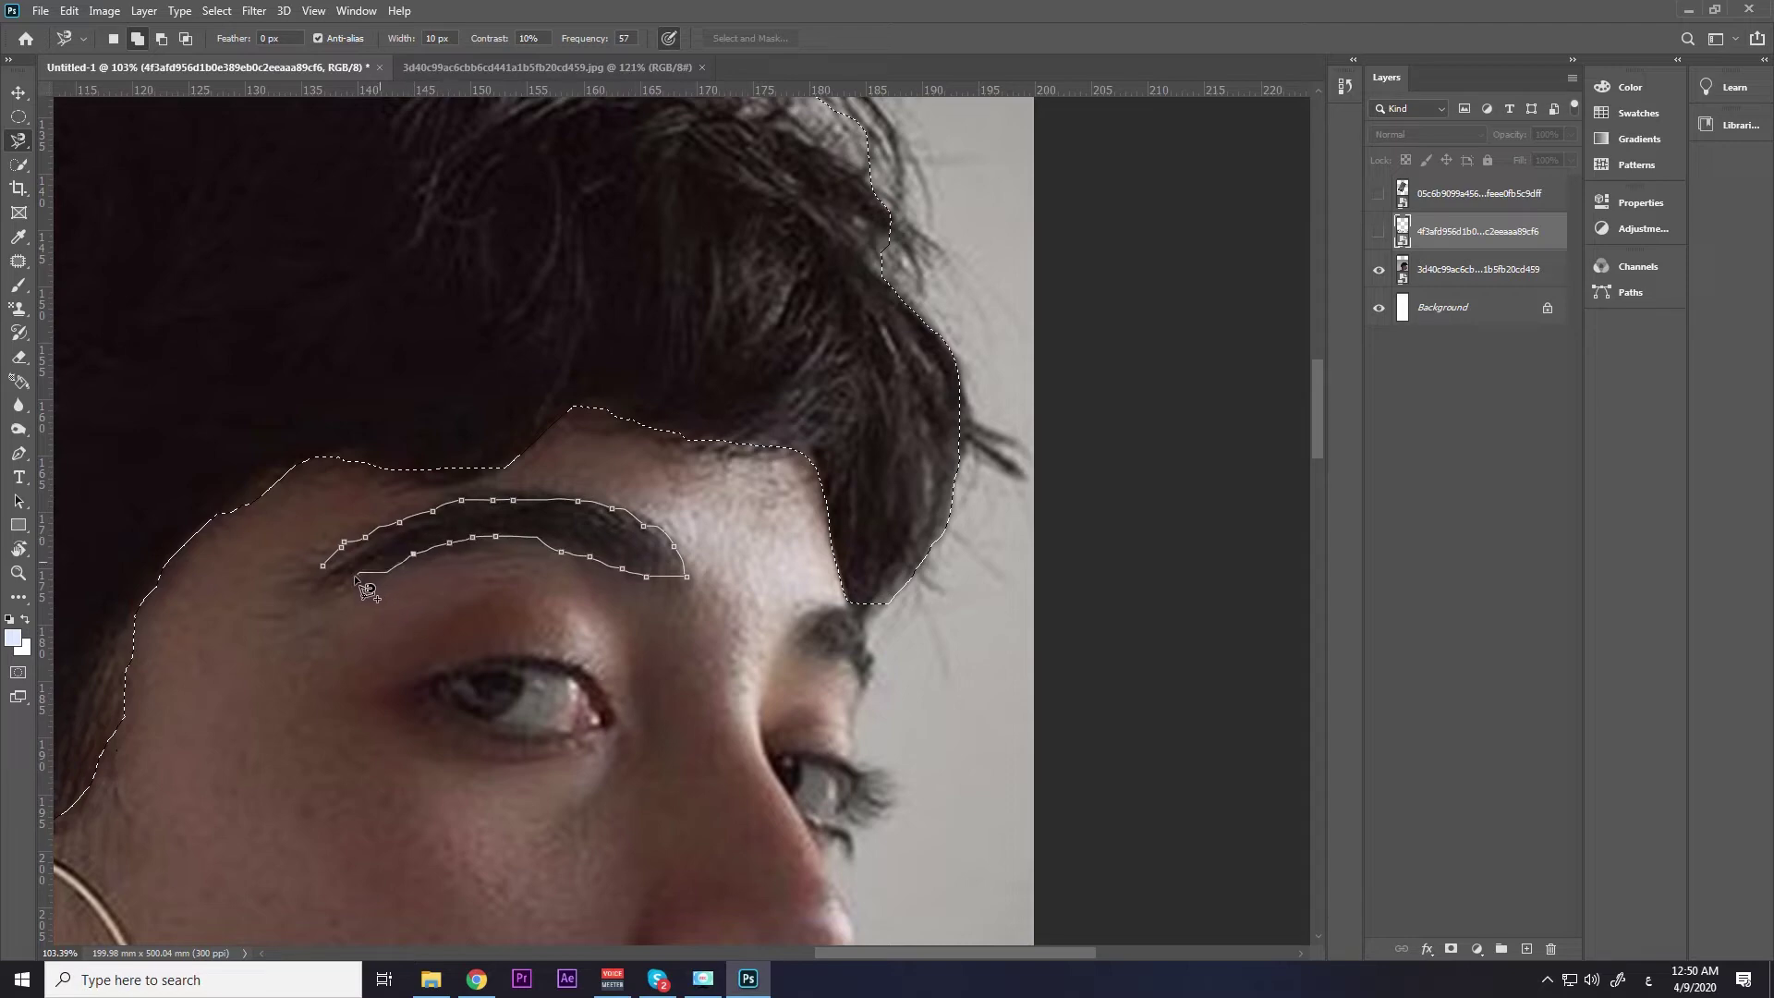
click(325, 567)
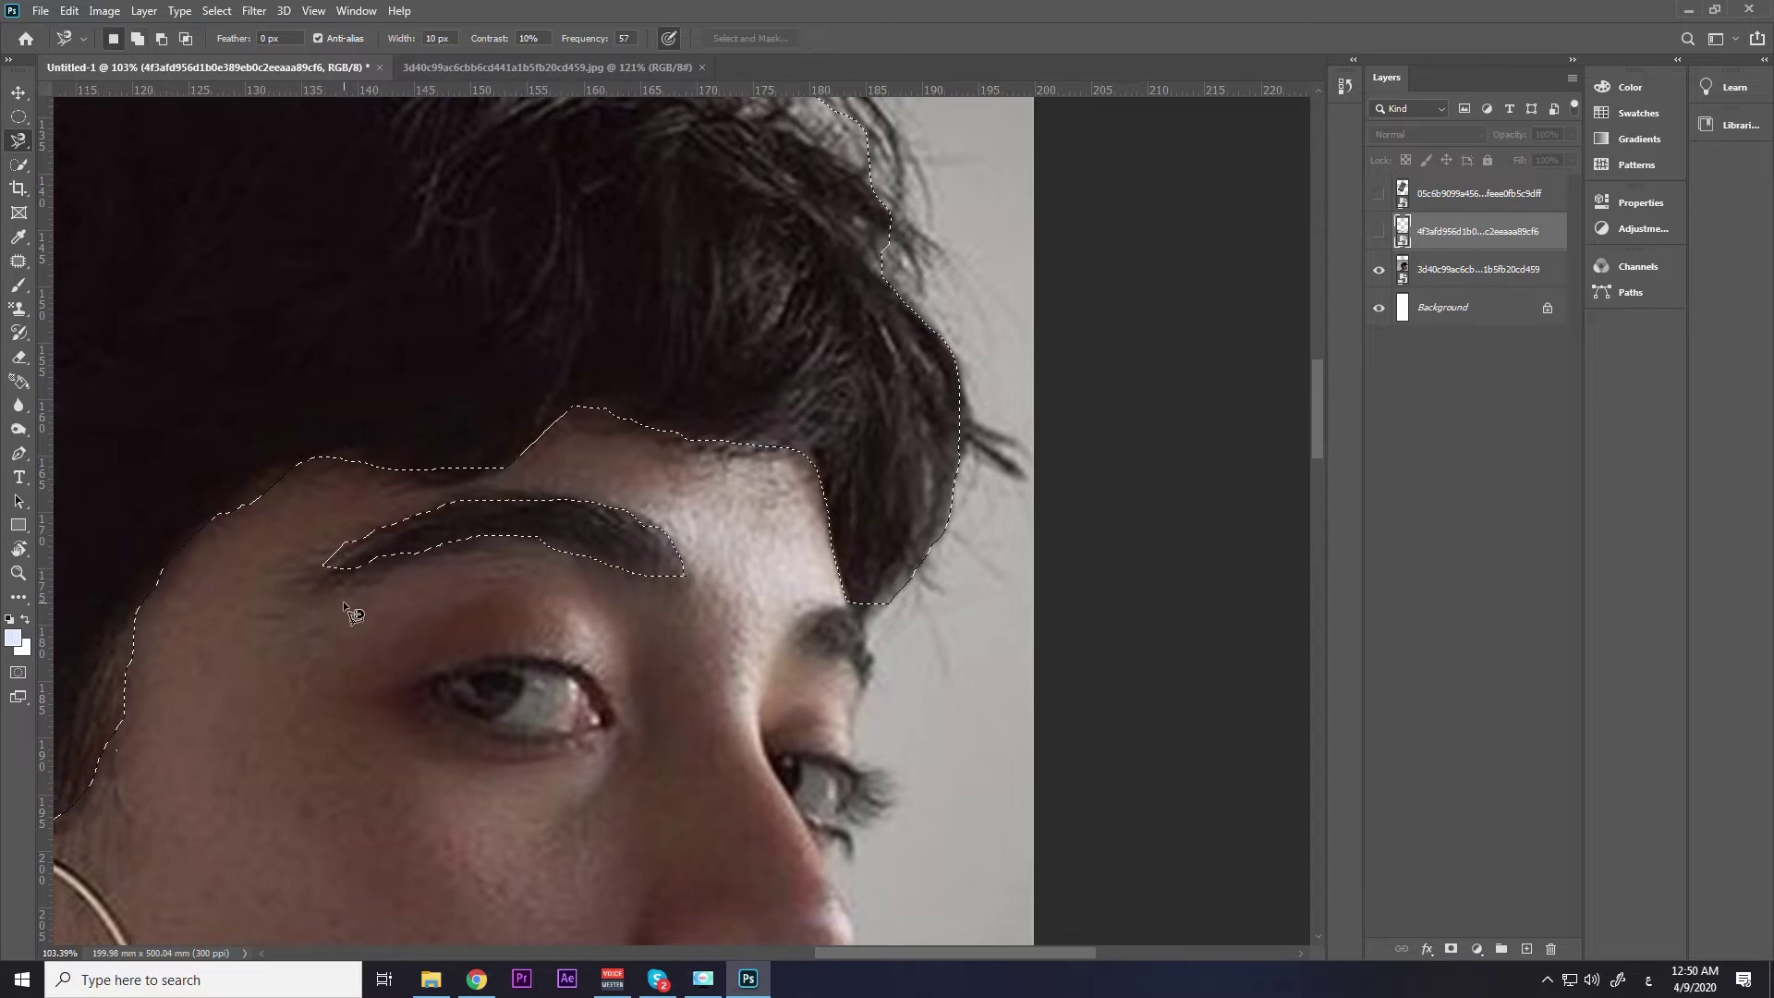
alt+scroll(364, 586, down, 3)
alt+scroll(580, 652, down, 1)
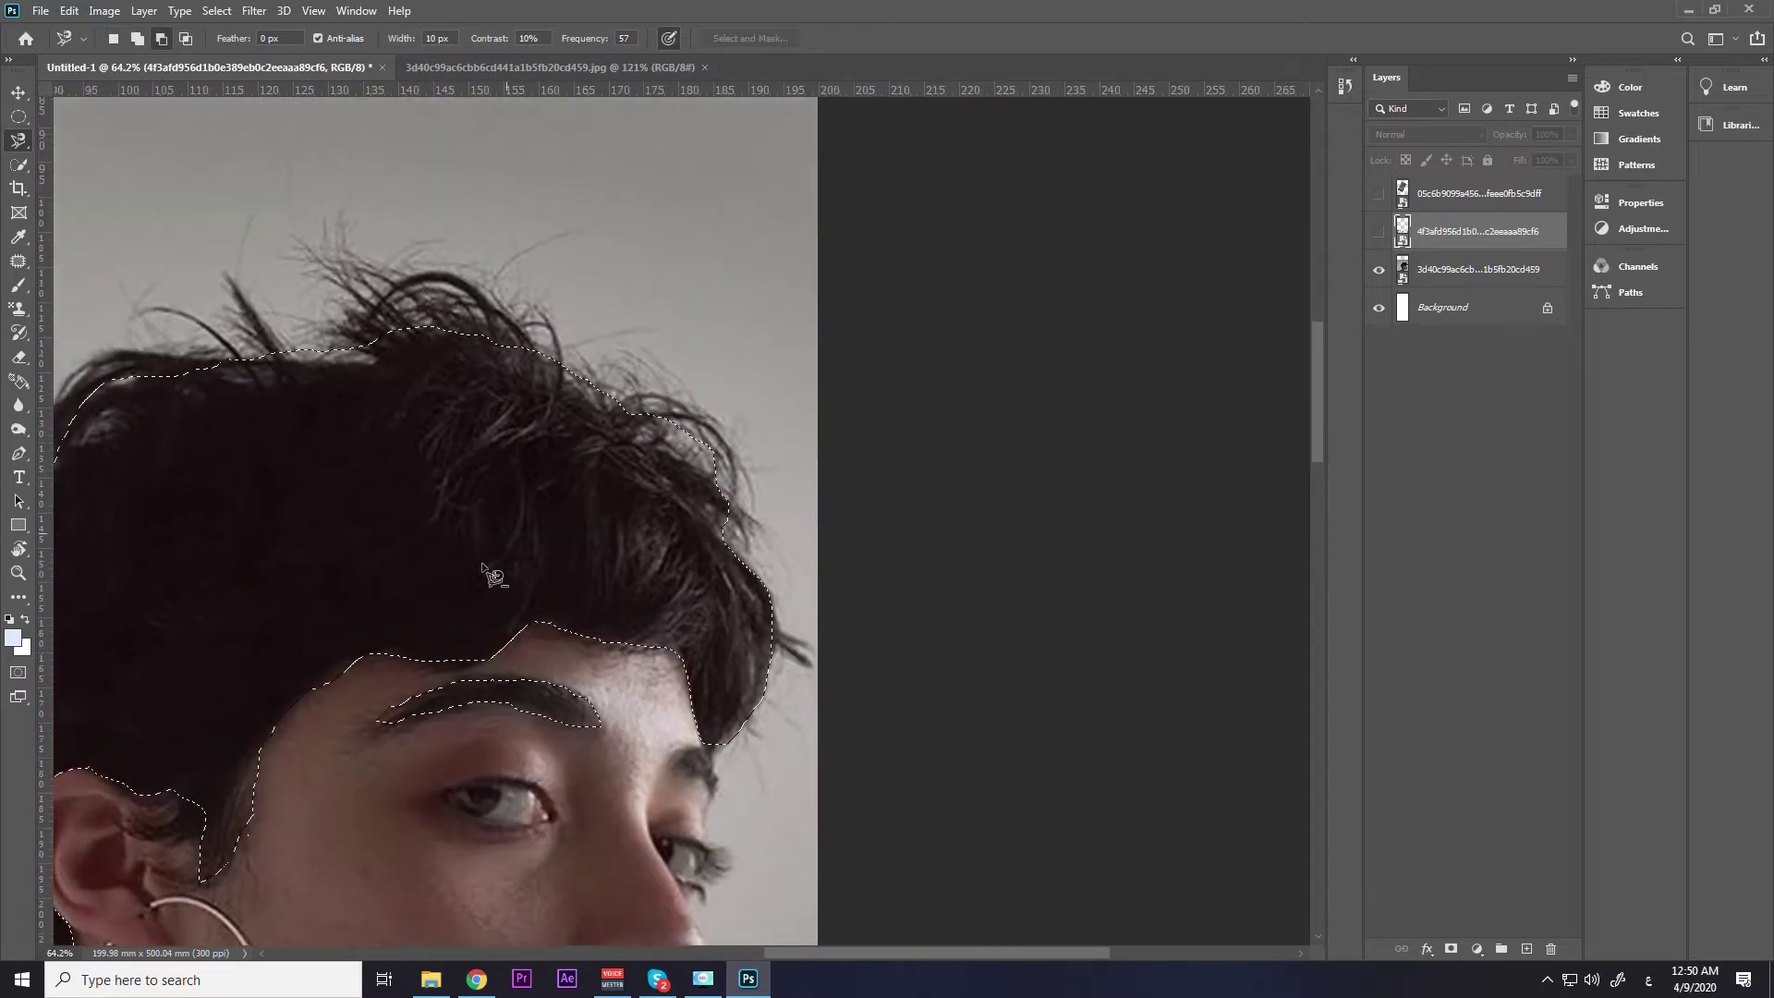
alt+scroll(515, 535, down, 1)
alt+scroll(539, 527, down, 2)
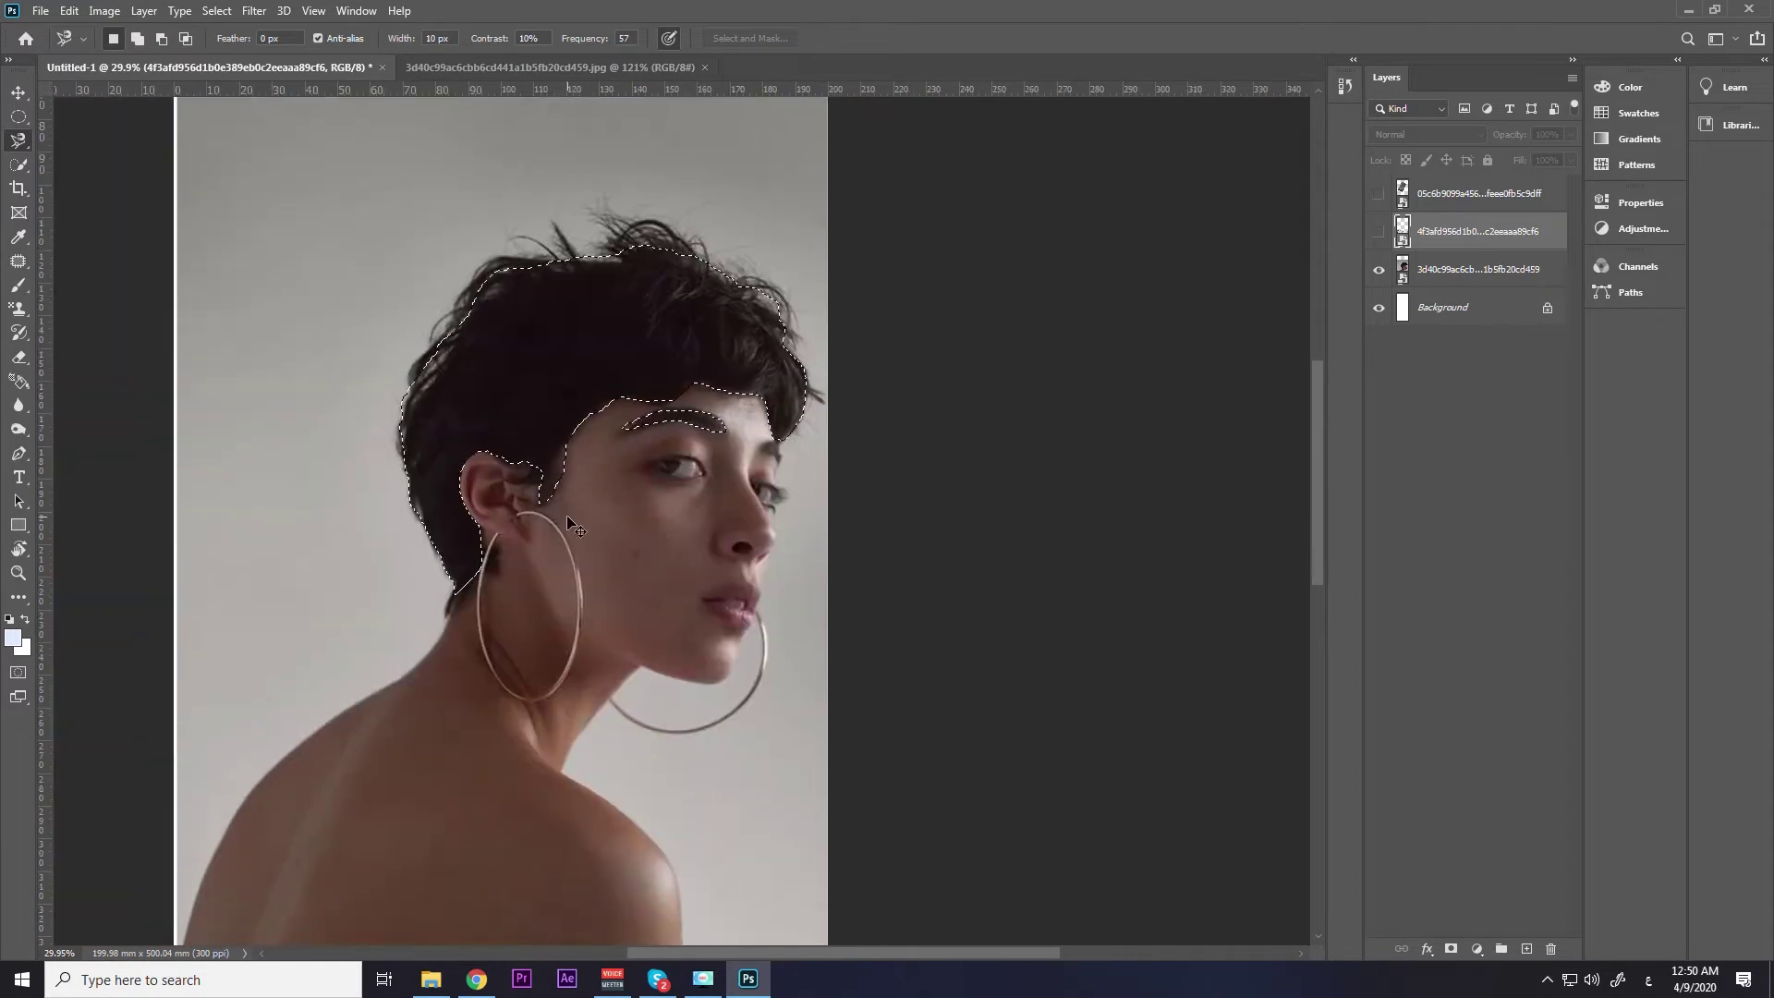
alt+scroll(579, 430, up, 2)
scroll(581, 431, up, 3)
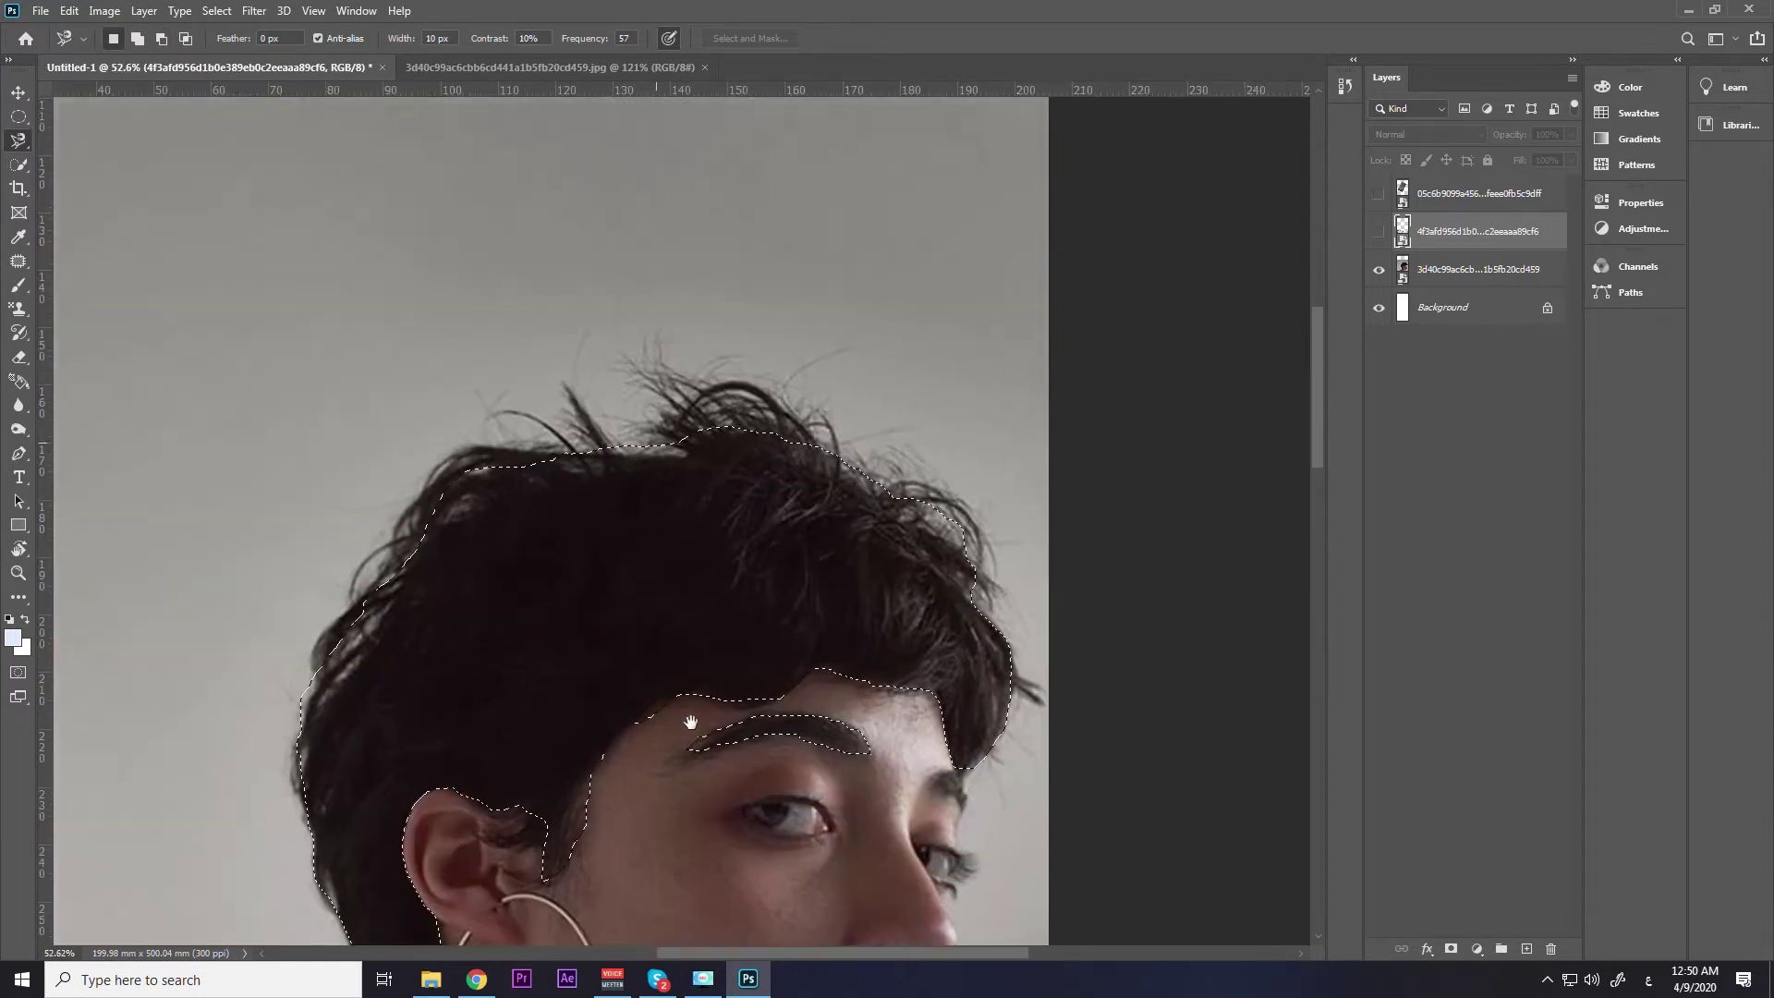
scroll(654, 416, down, 4)
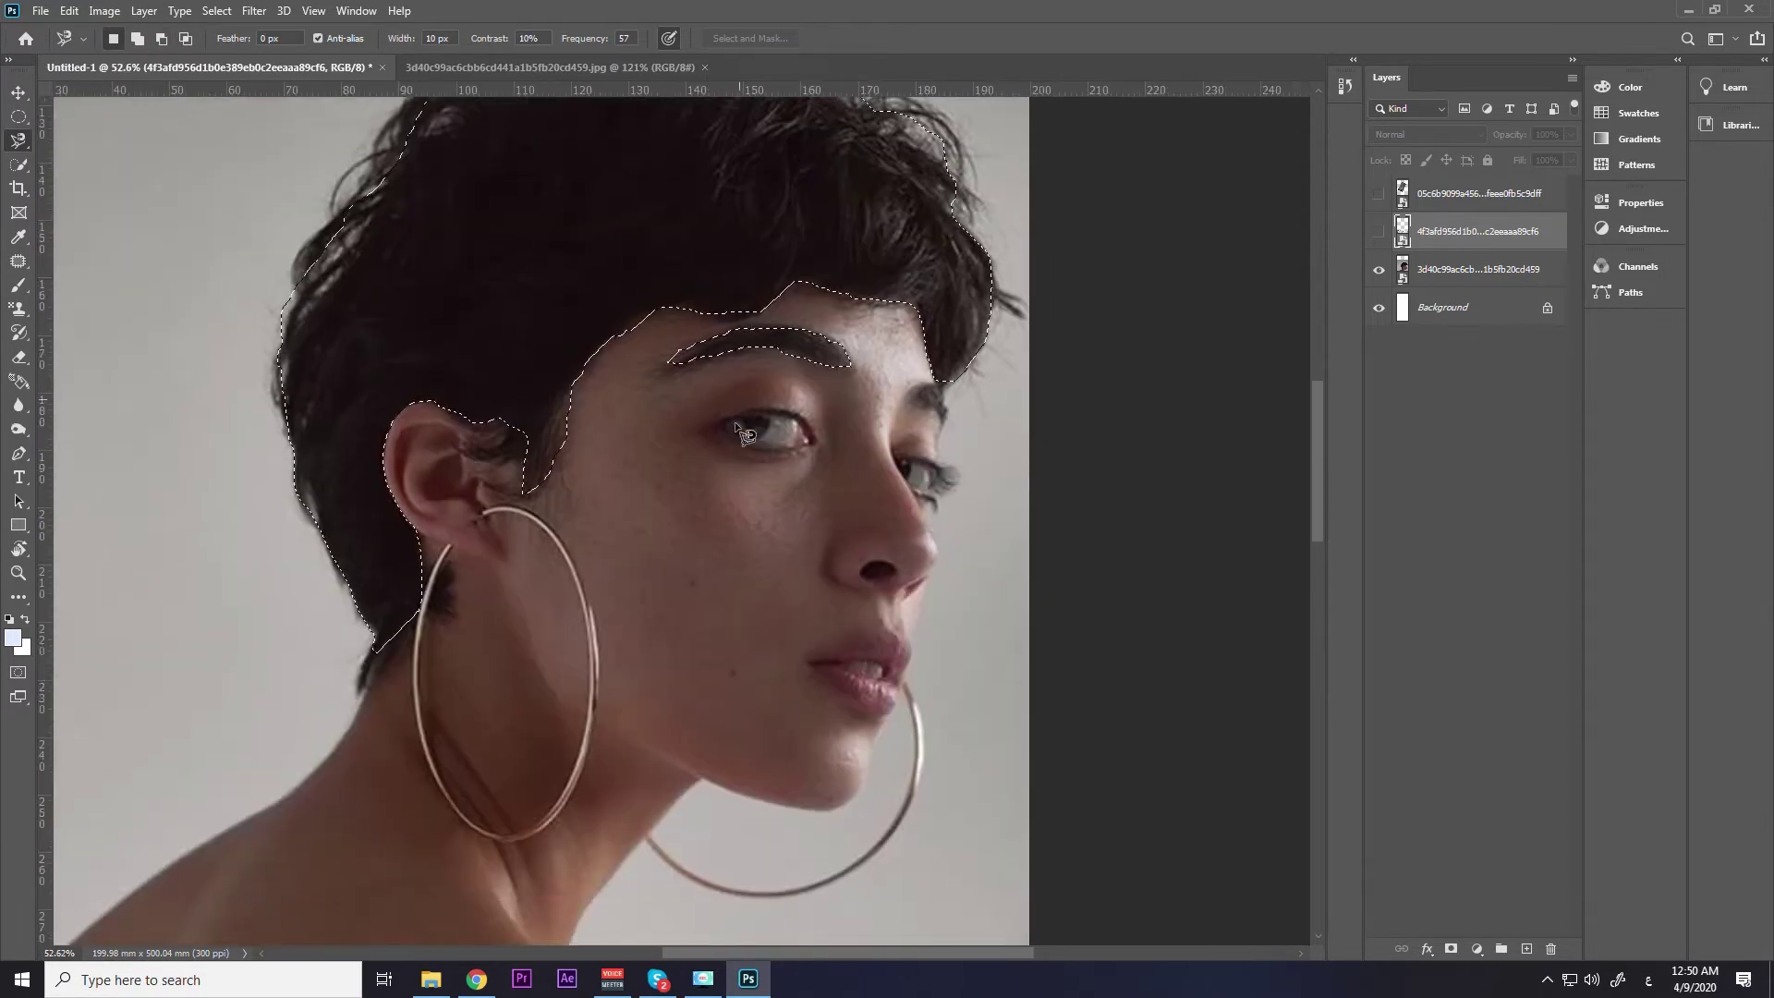
ctrl+scroll(740, 401, left, 2)
alt+scroll(1057, 407, up, 5)
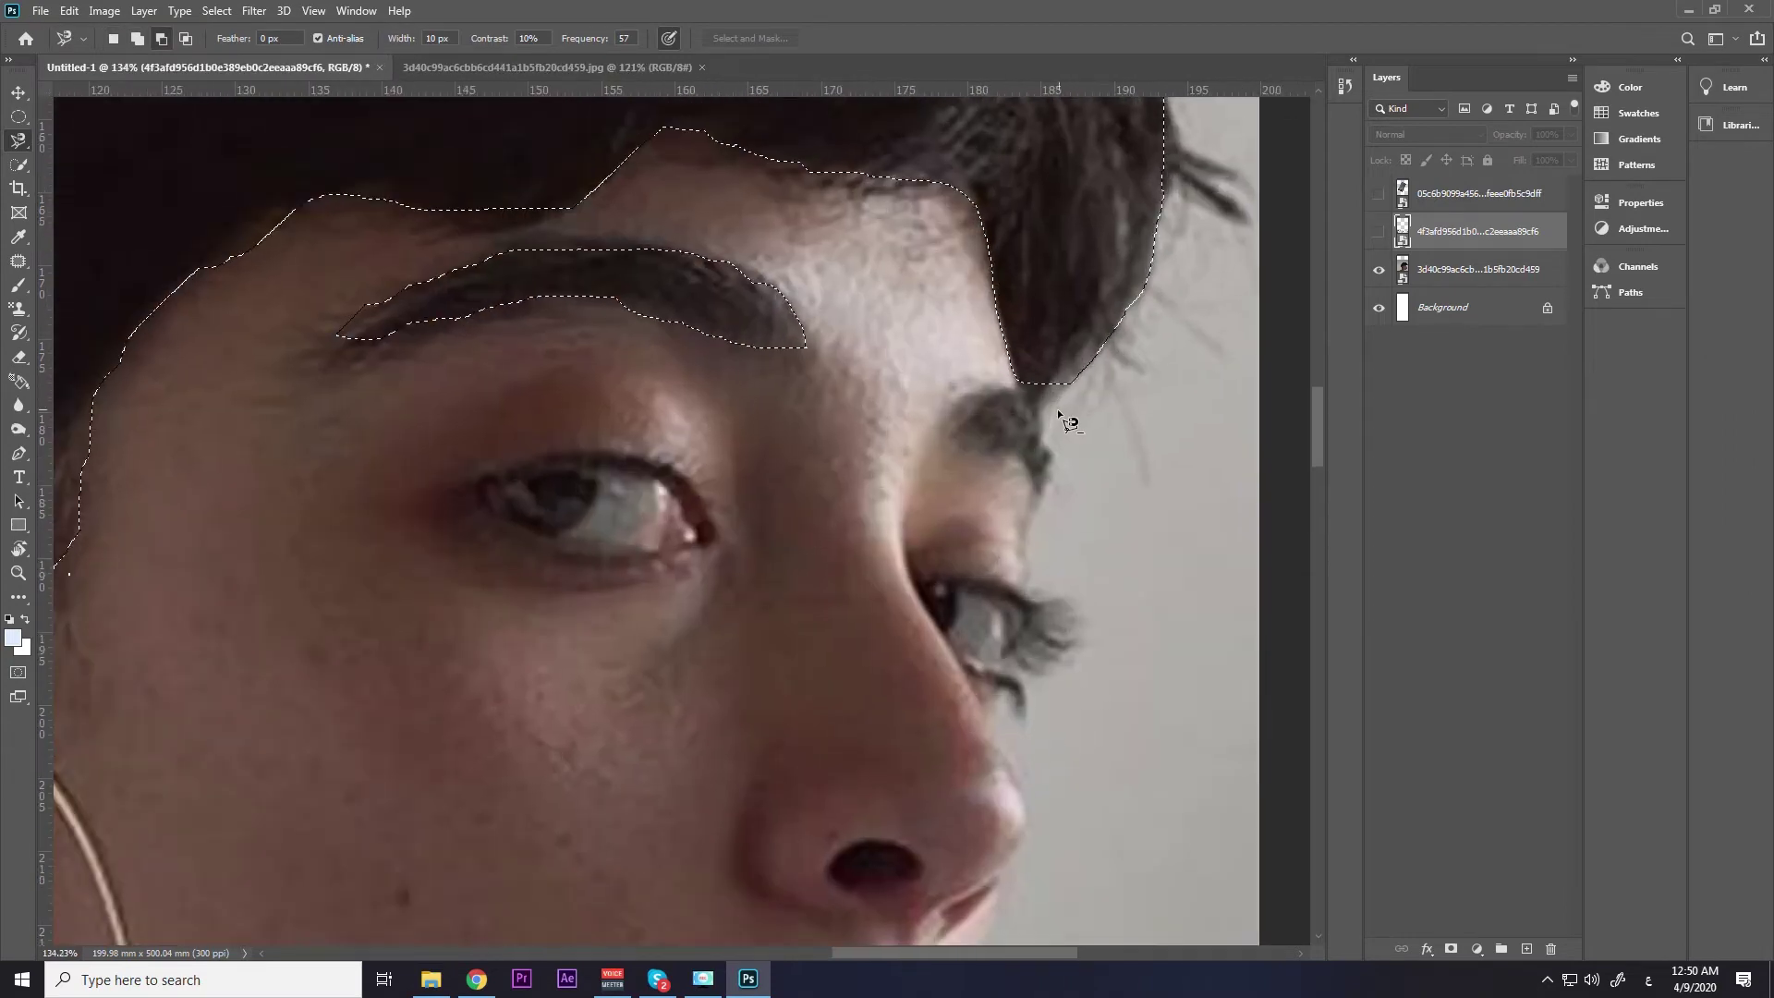
alt+scroll(1057, 408, up, 3)
Outline the far eyebrow beside the hair and close it into the selection.
click(888, 432)
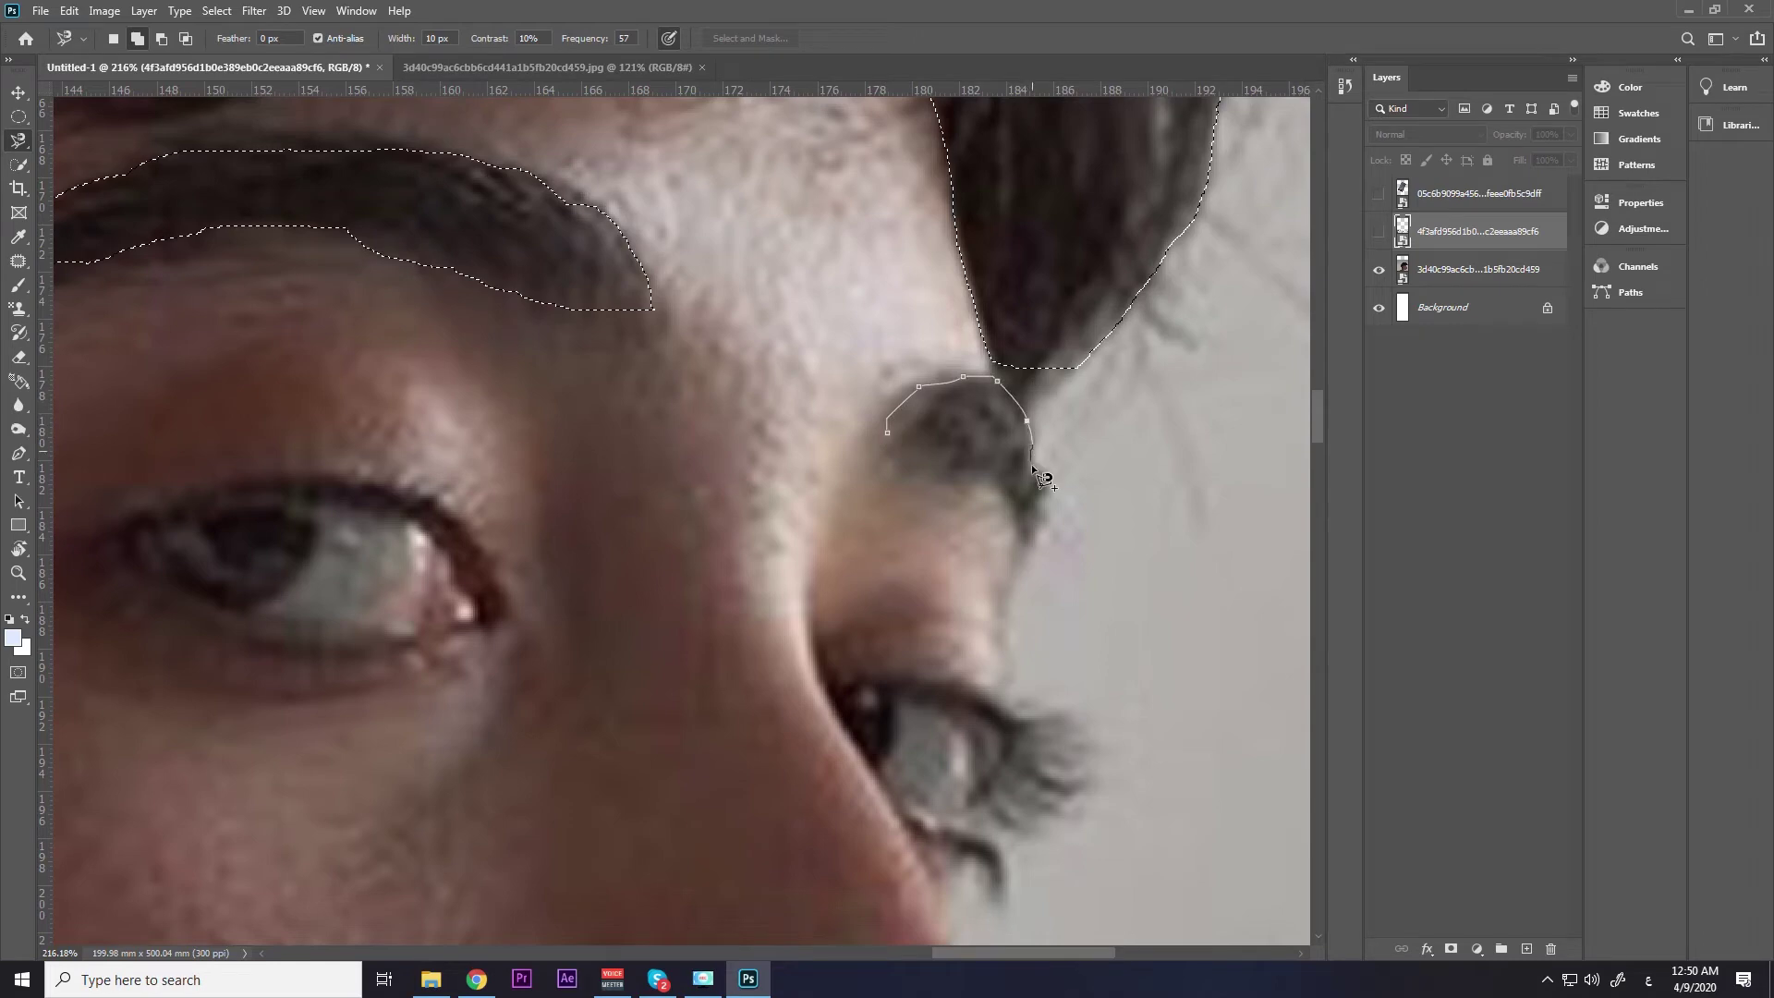
click(887, 431)
alt+scroll(880, 521, down, 5)
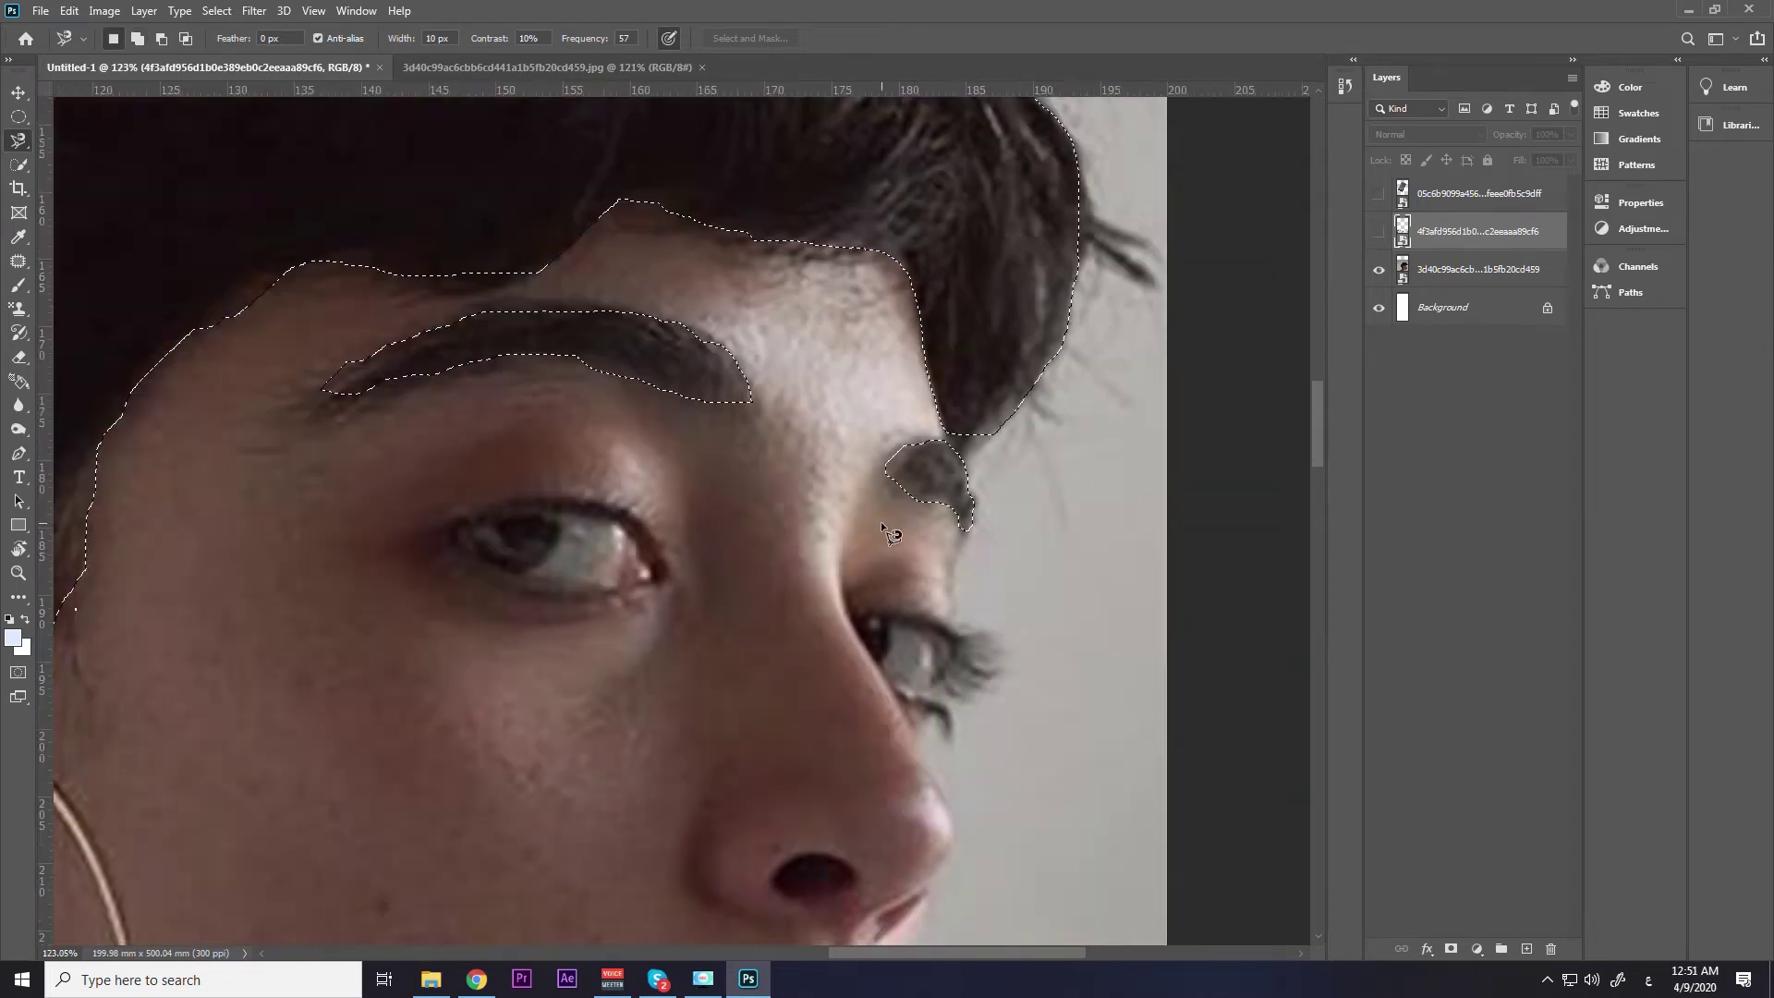
scroll(745, 379, down, 3)
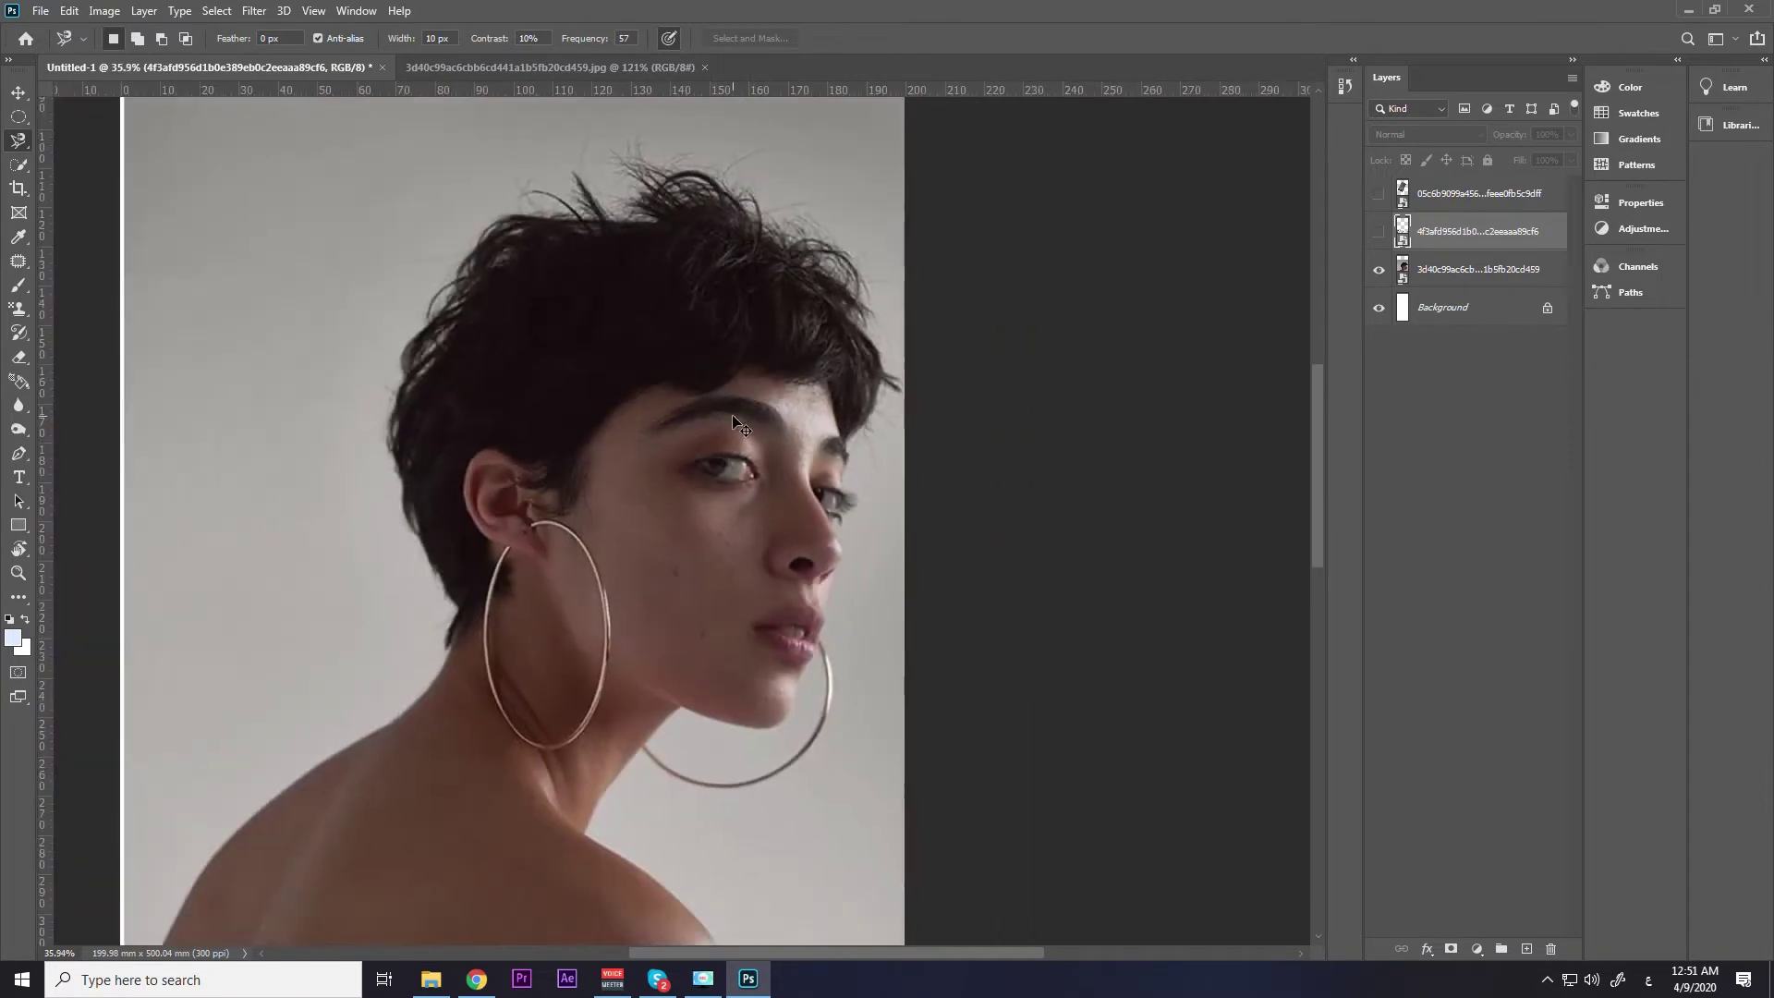
scroll(515, 185, up, 1)
click(21, 169)
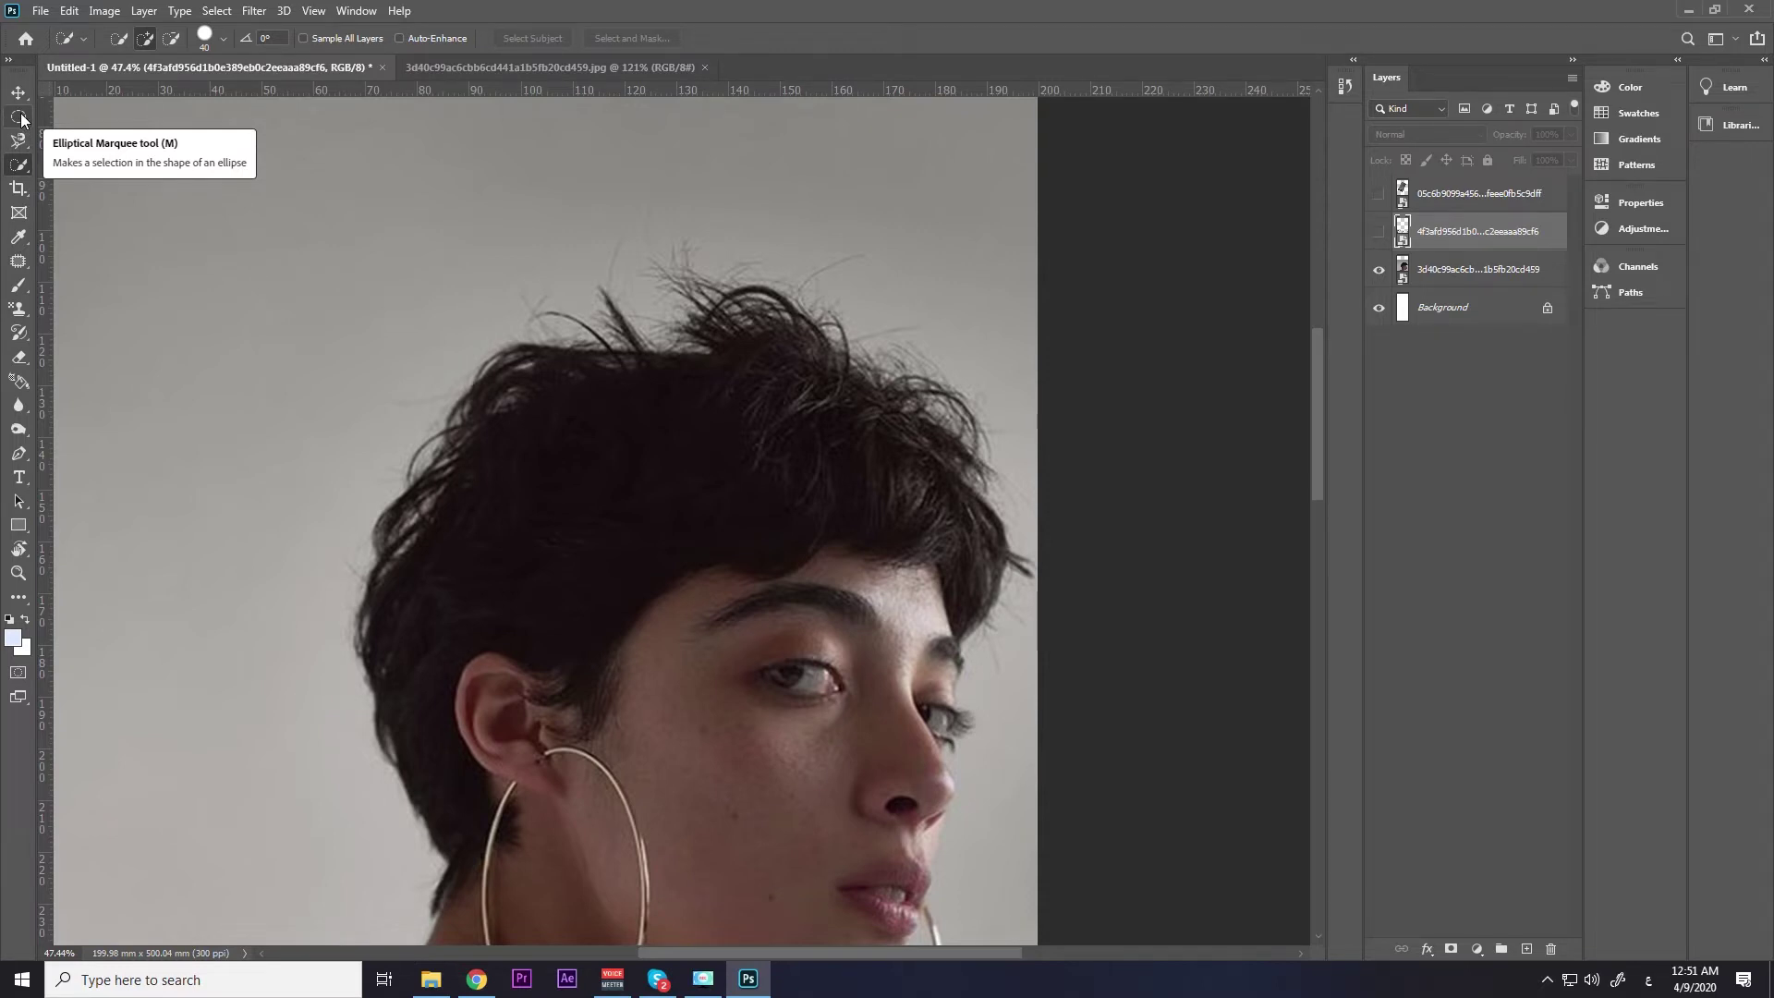
Switch to the freehand Lasso and try outlining the hair.
right_click(21, 141)
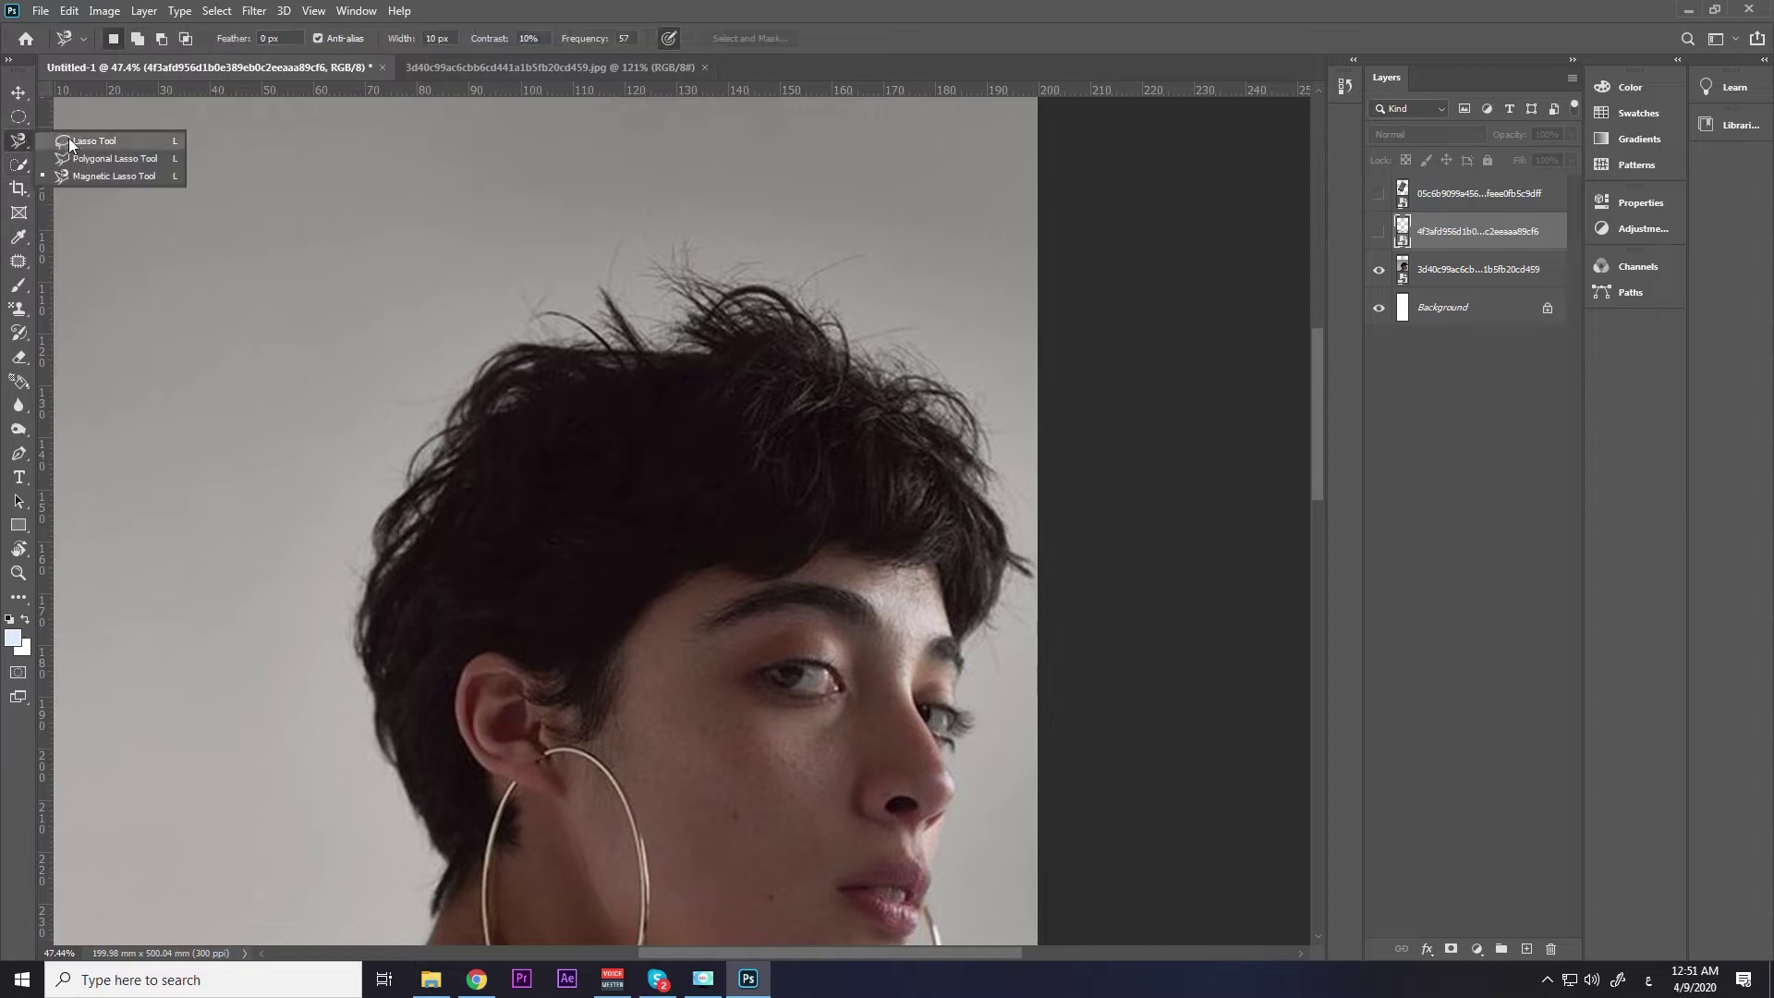
click(68, 141)
drag(524, 259, 601, 295)
Draw a trial Polygonal Lasso outline around the hair, then discard it.
right_click(22, 145)
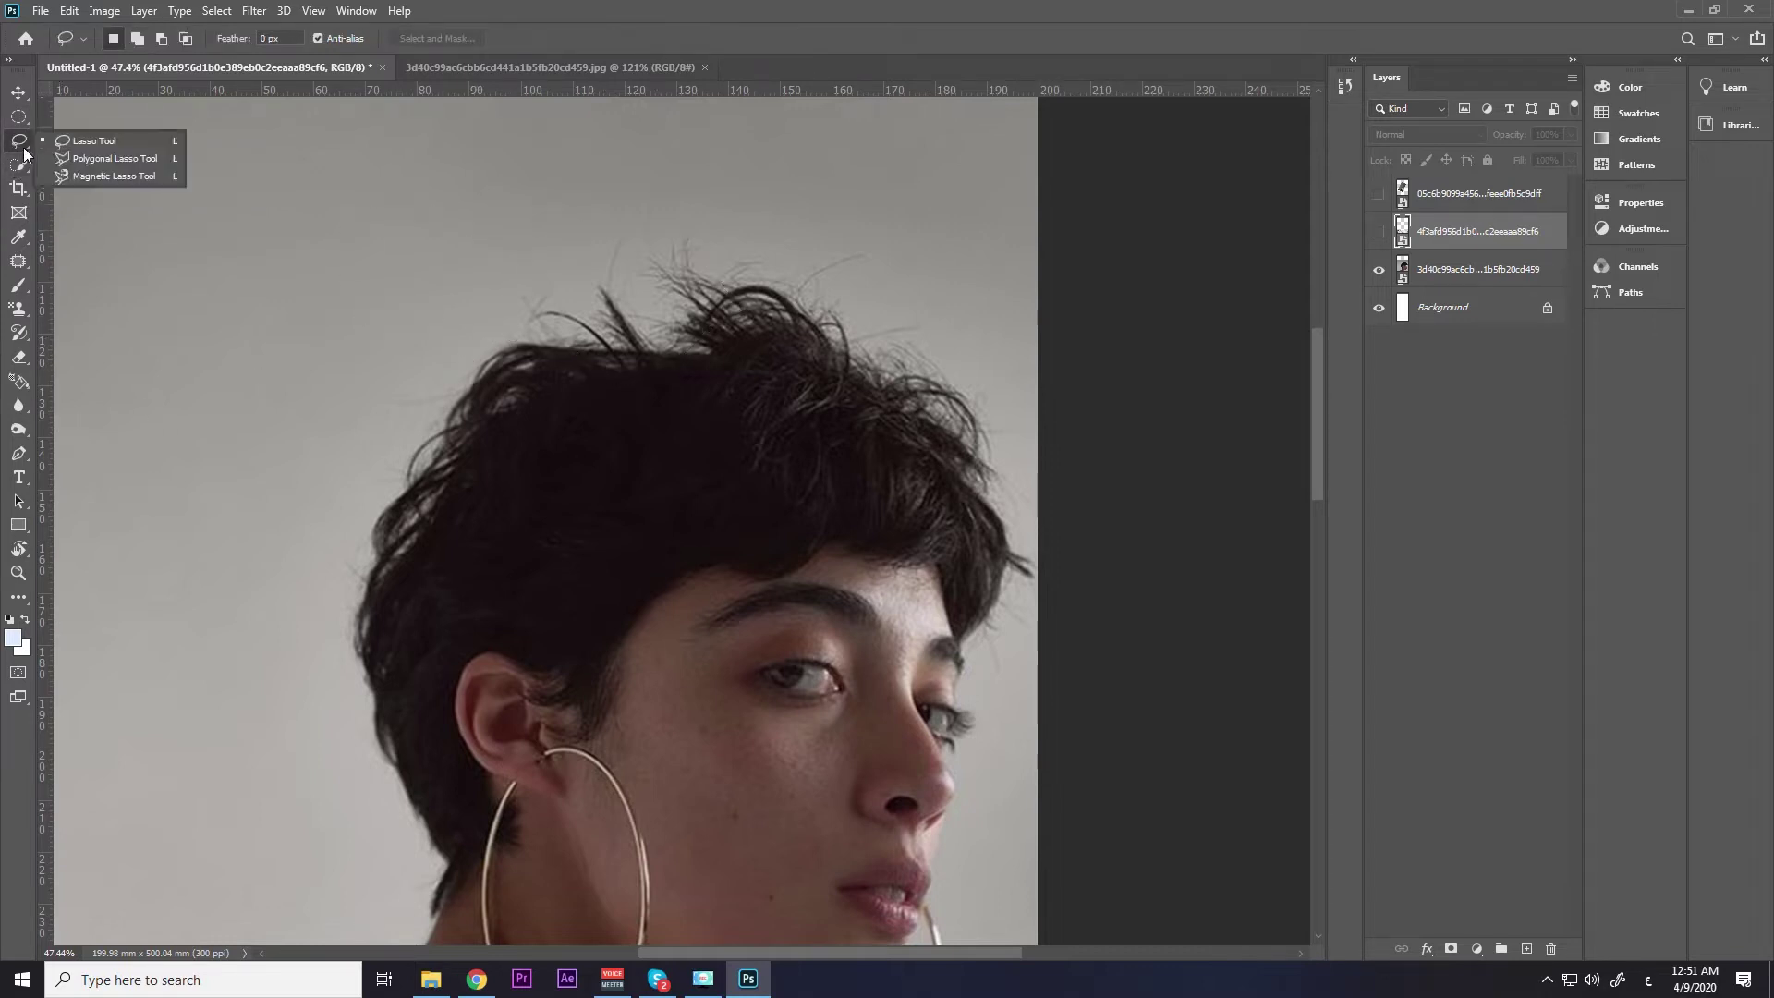
click(69, 159)
click(338, 244)
click(436, 226)
click(541, 235)
click(587, 324)
click(527, 428)
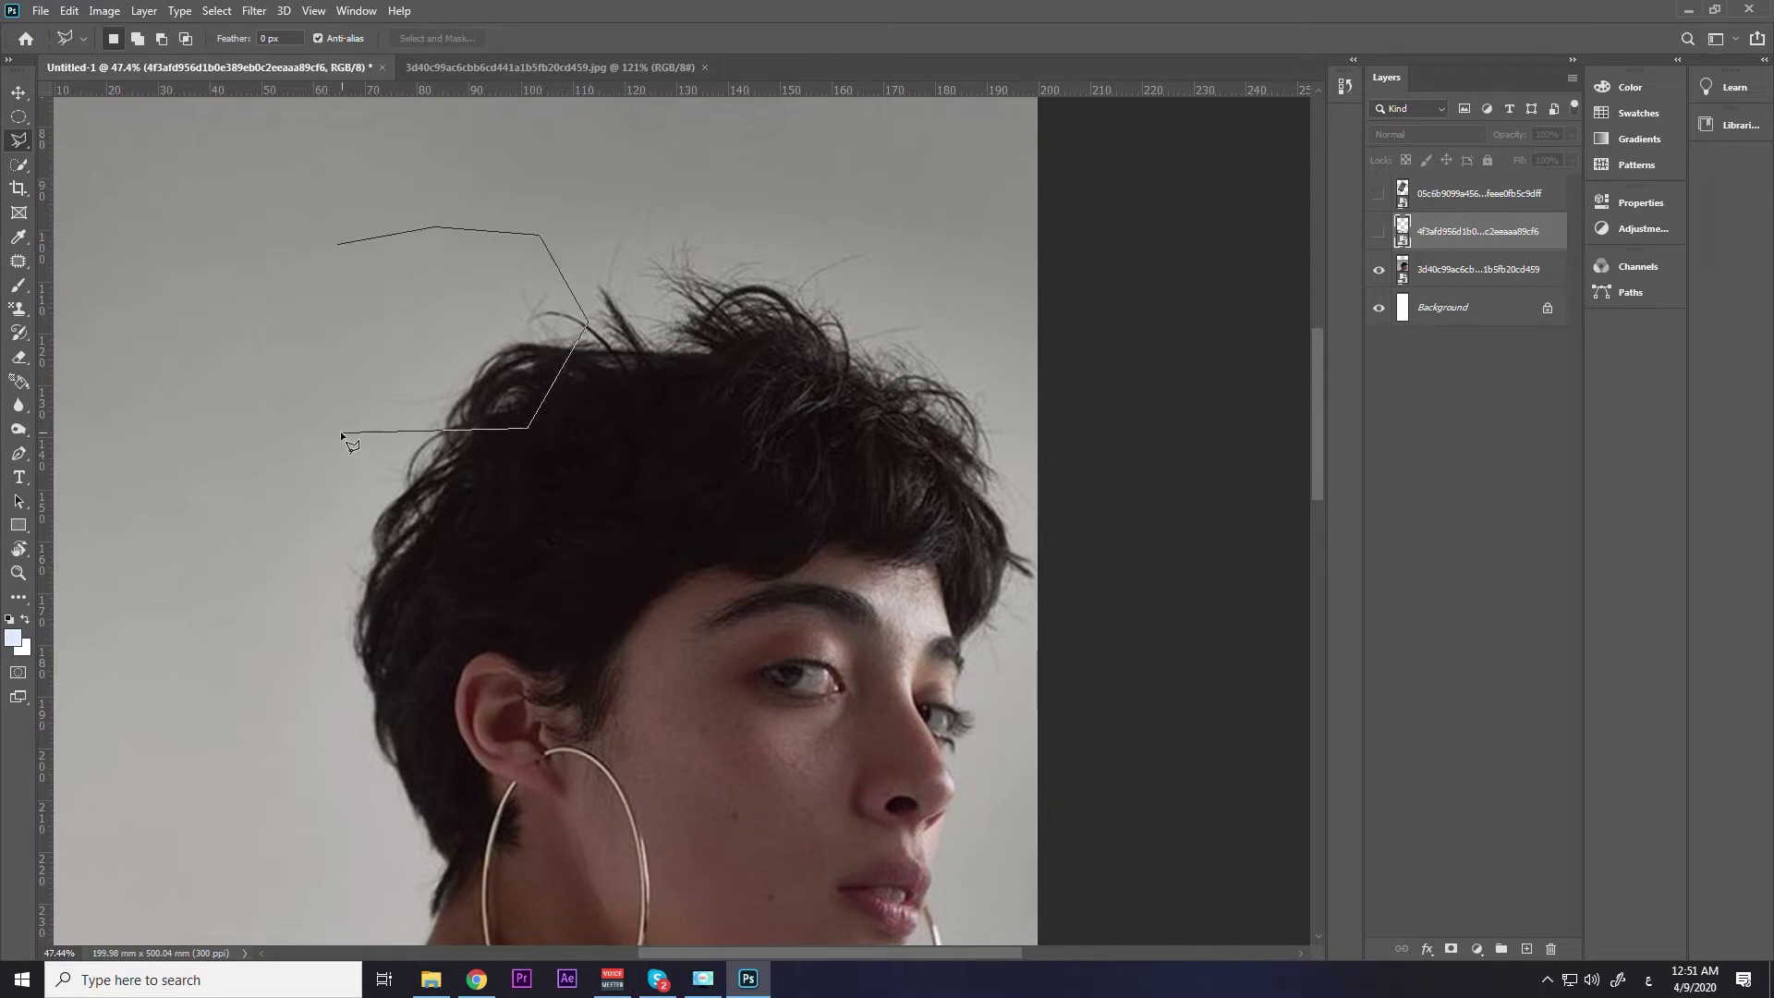
click(333, 245)
click(90, 258)
Switch to the Magnetic Lasso and start tracing the hair below the ear.
right_click(16, 143)
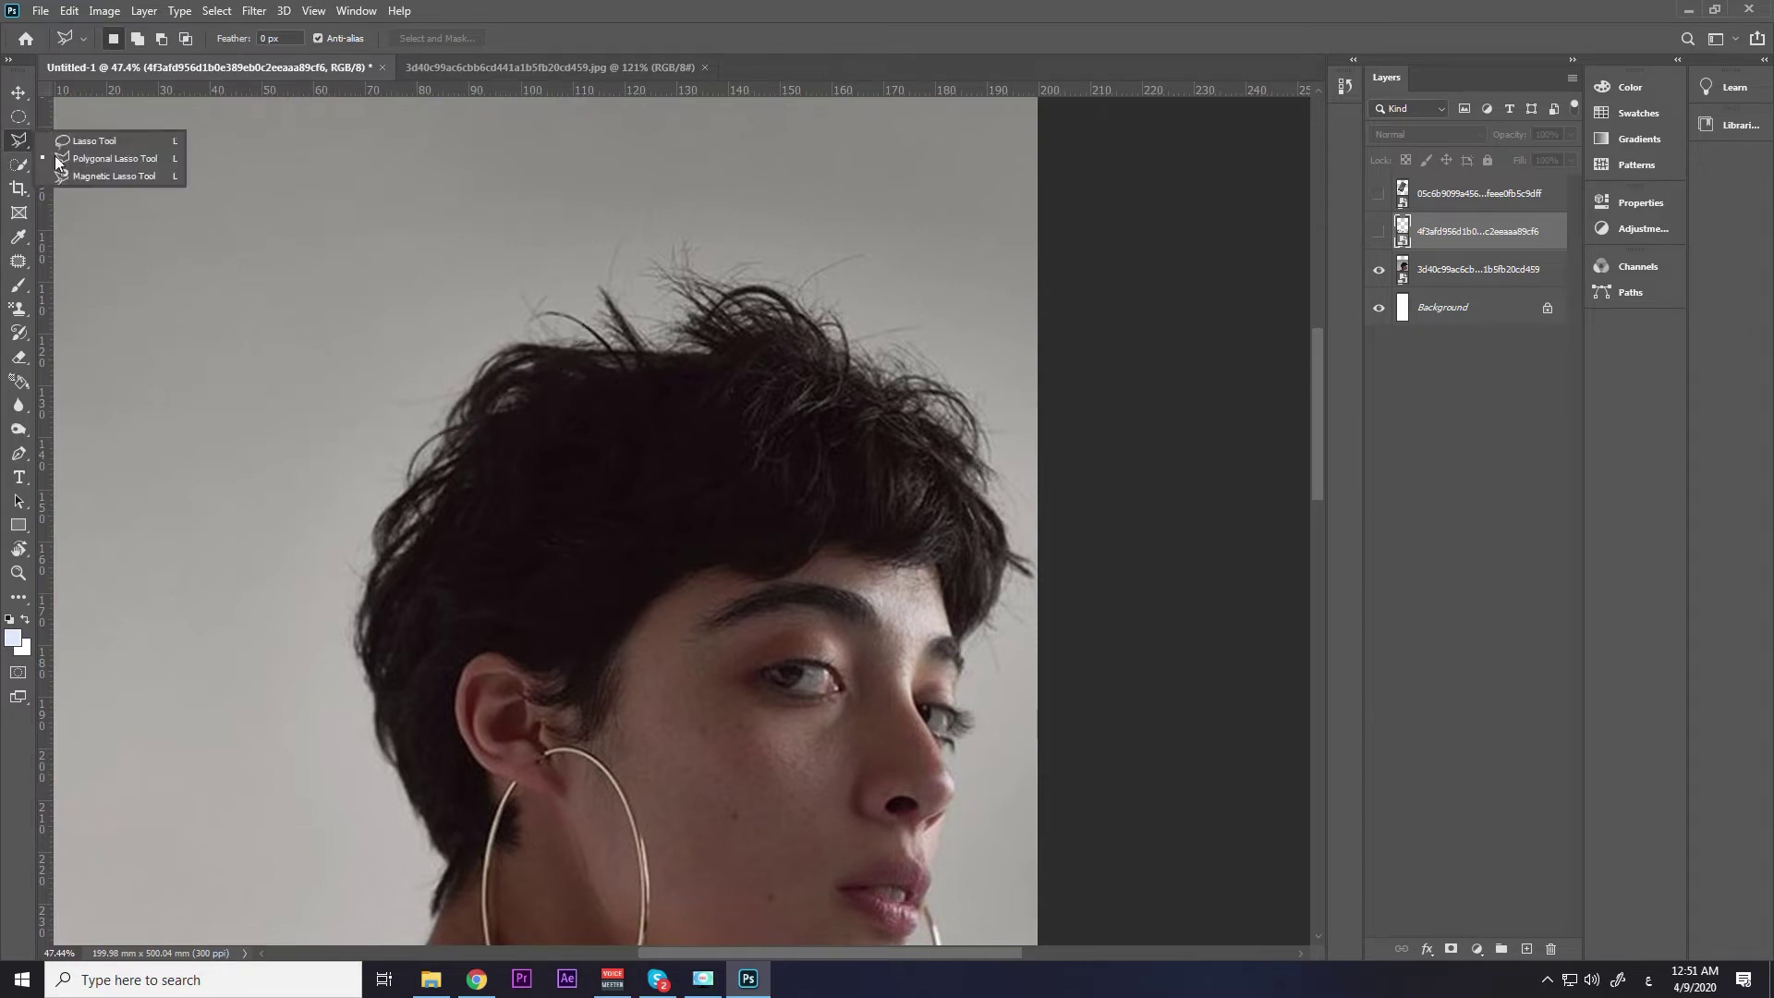
click(94, 181)
click(447, 861)
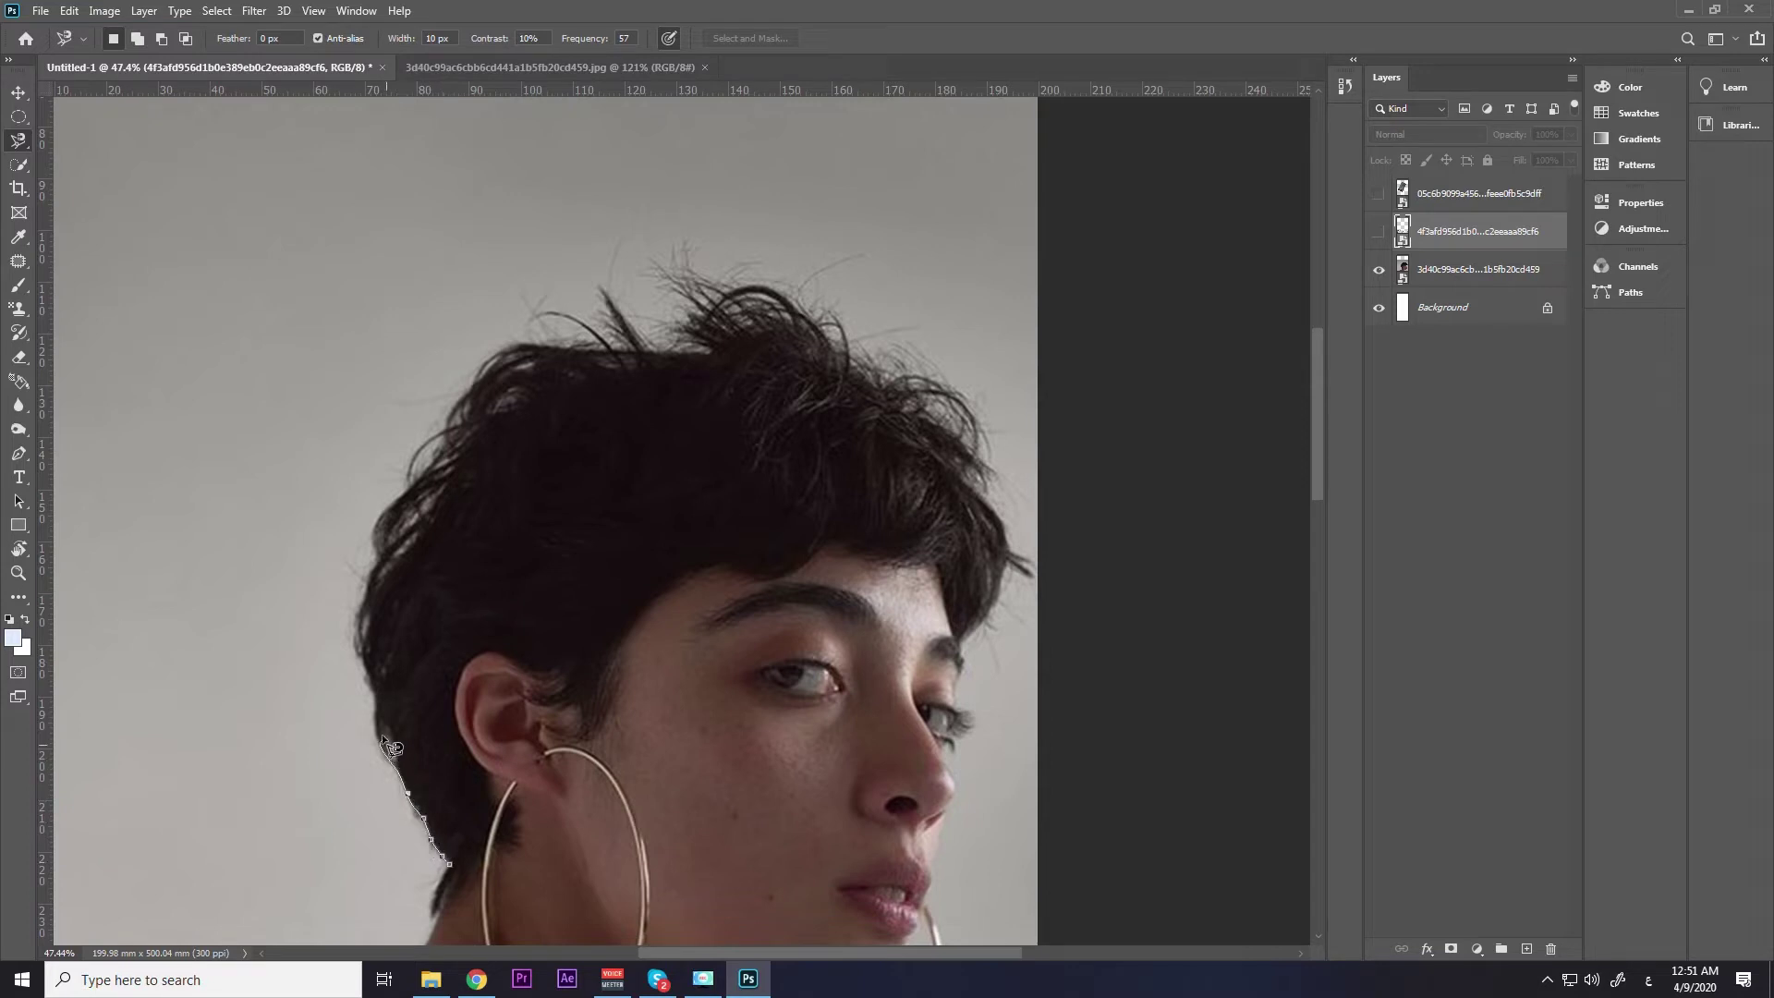
Try a Quick Selection stroke on the hair and keep Quick Selection as the tool.
click(20, 168)
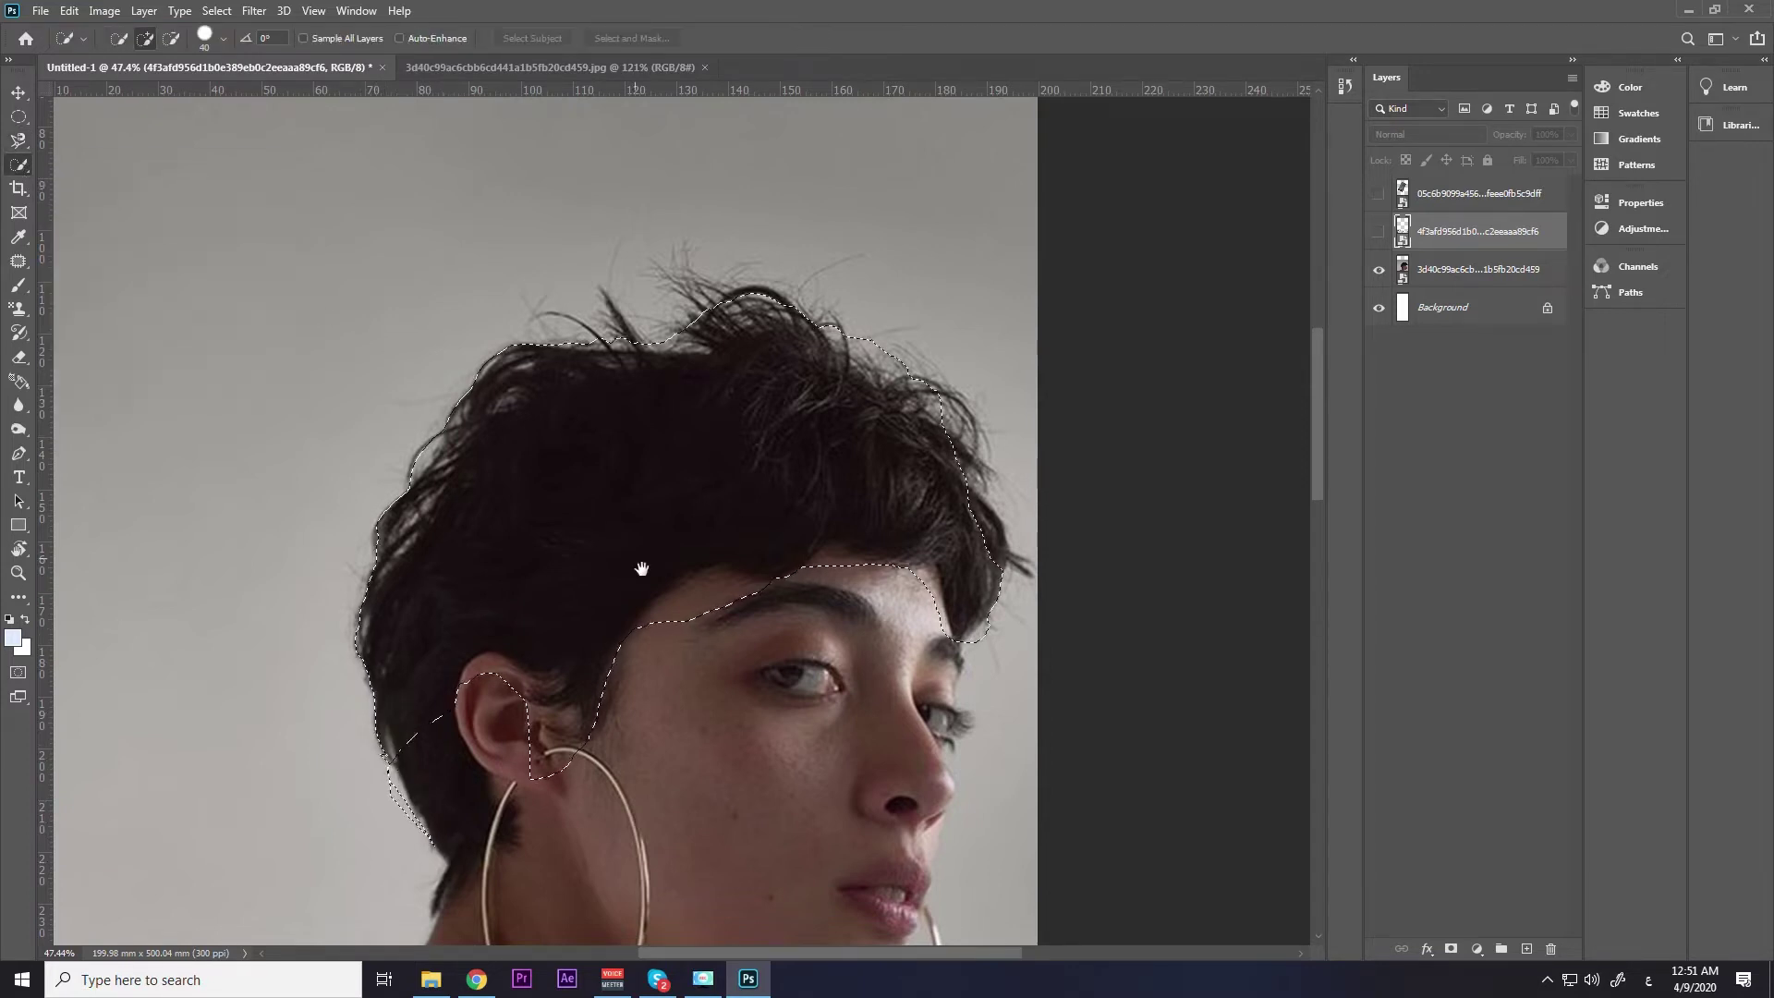
drag(642, 574, 586, 416)
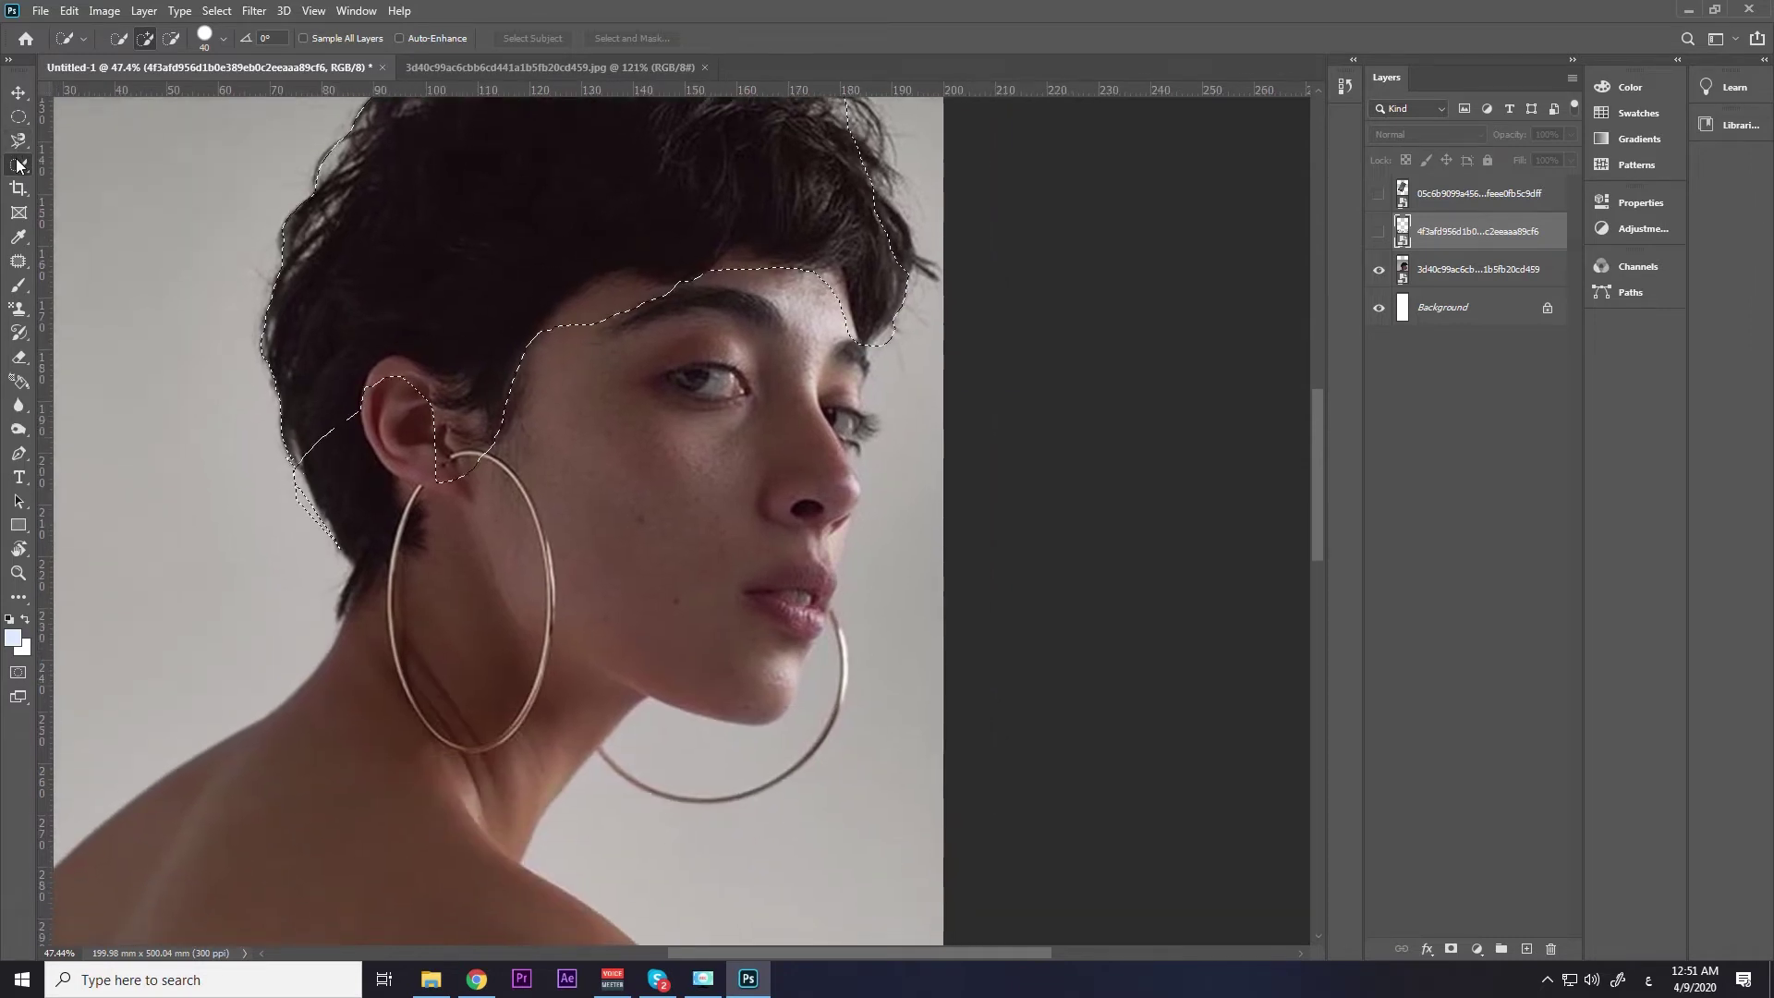
right_click(19, 165)
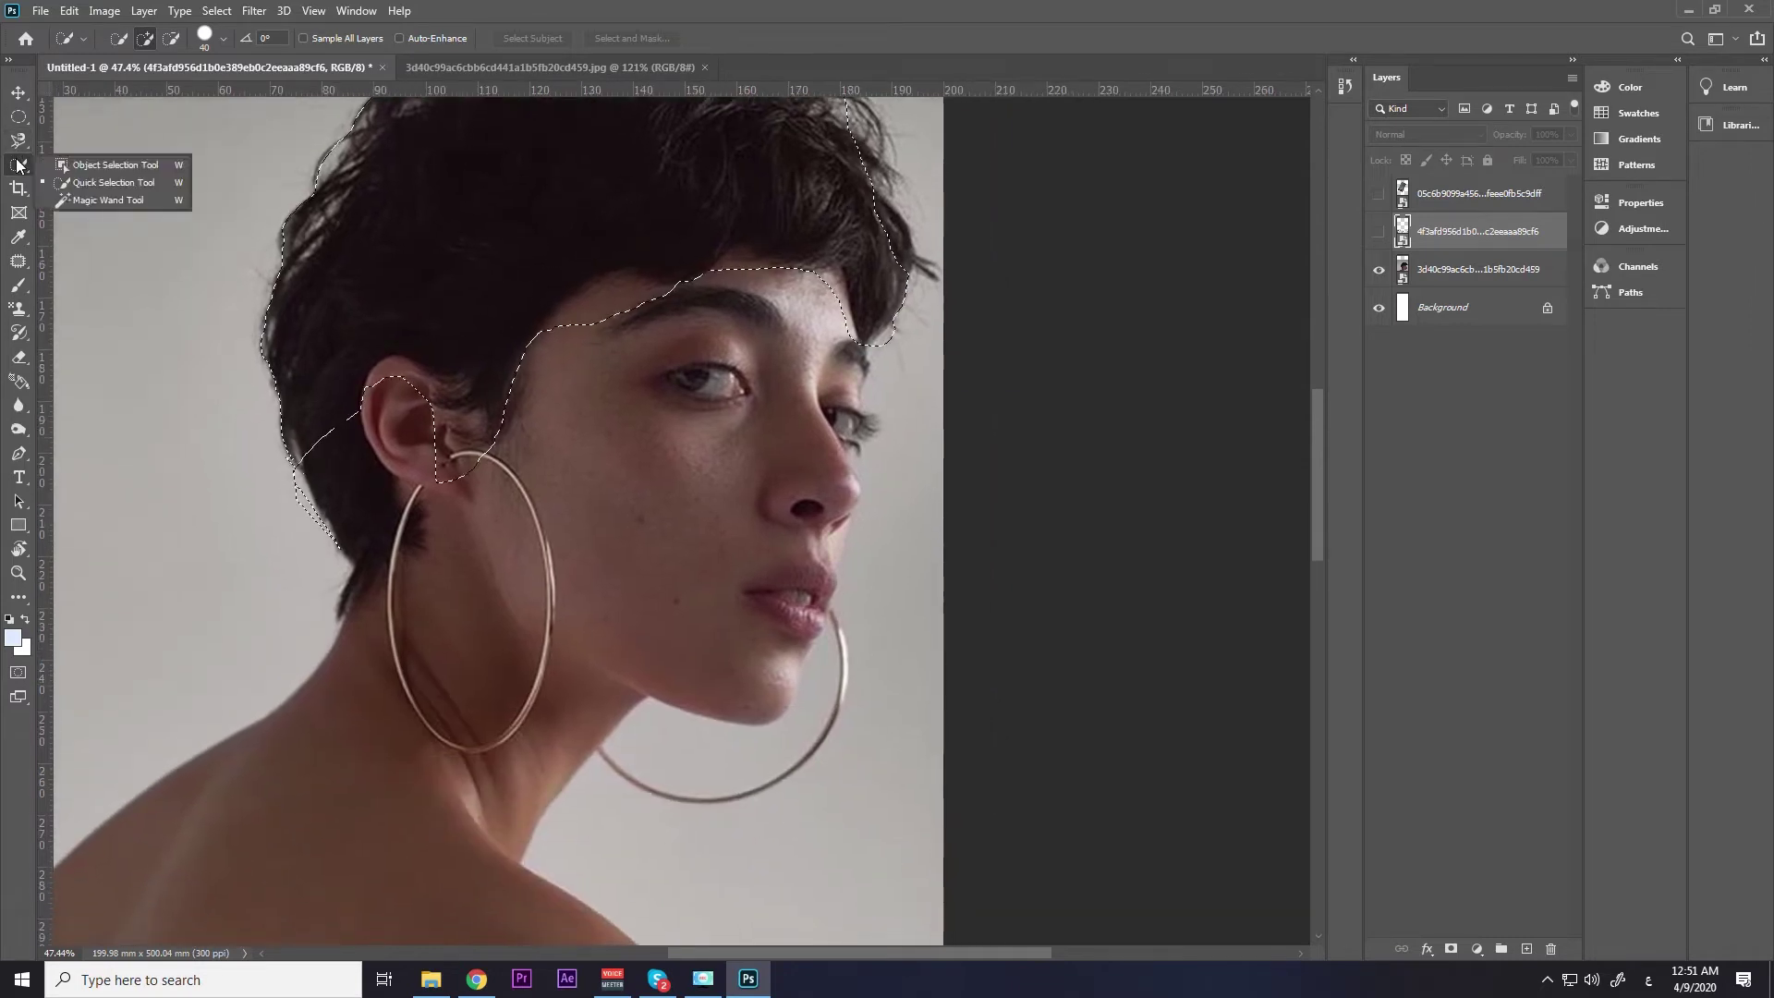
click(113, 190)
scroll(586, 407, up, 3)
Deselect the hair outline and recentre the view on the hair and face.
key(ctrl+d)
scroll(565, 450, down, 5)
scroll(678, 396, down, 3)
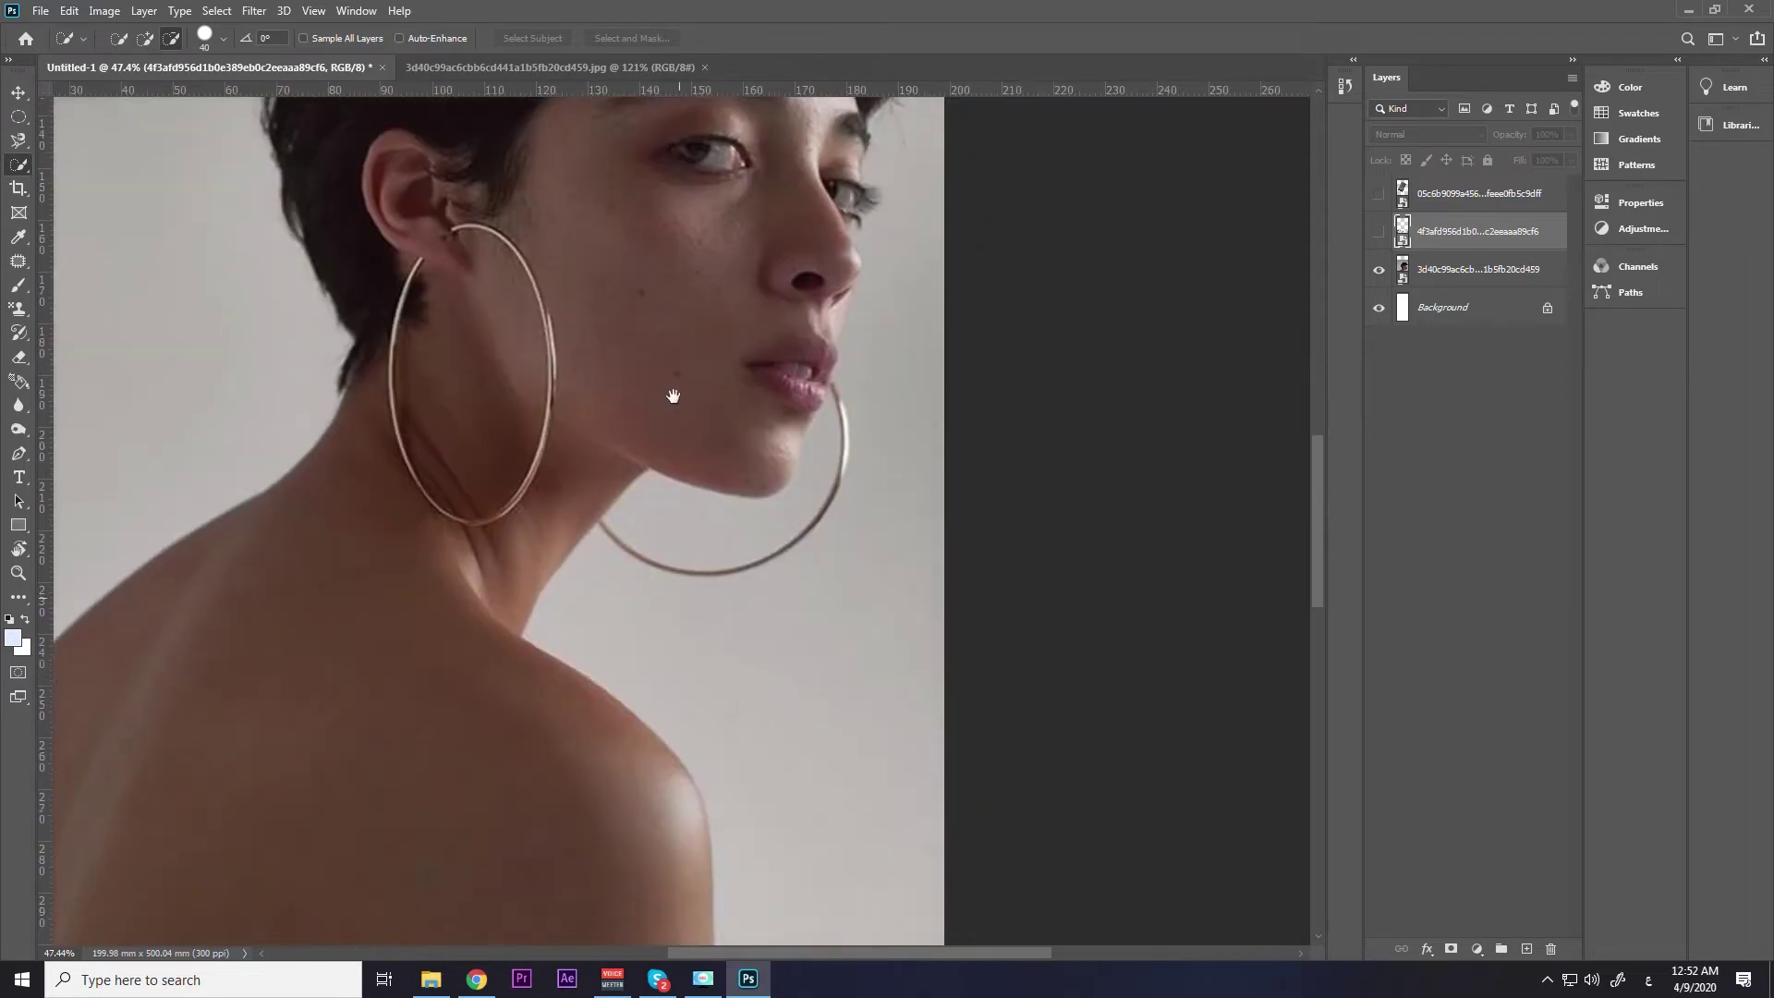
scroll(714, 388, down, 3)
drag(516, 591, 538, 592)
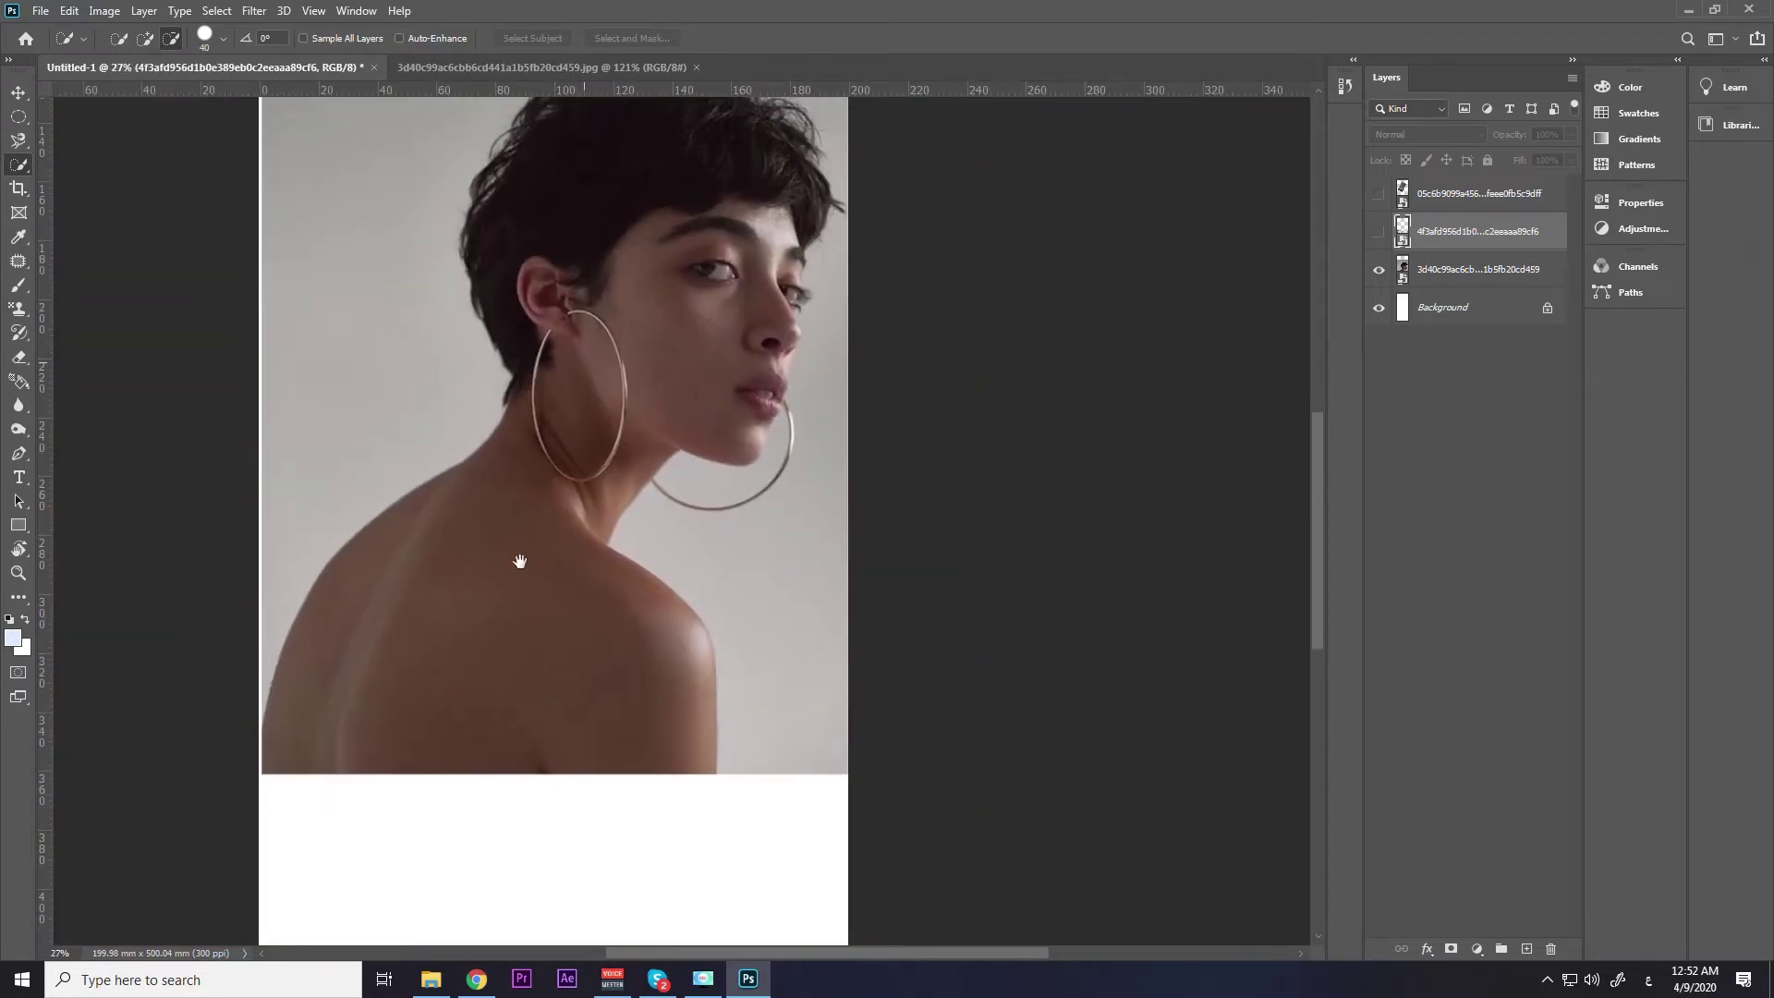
scroll(515, 396, up, 3)
alt+scroll(491, 508, up, 3)
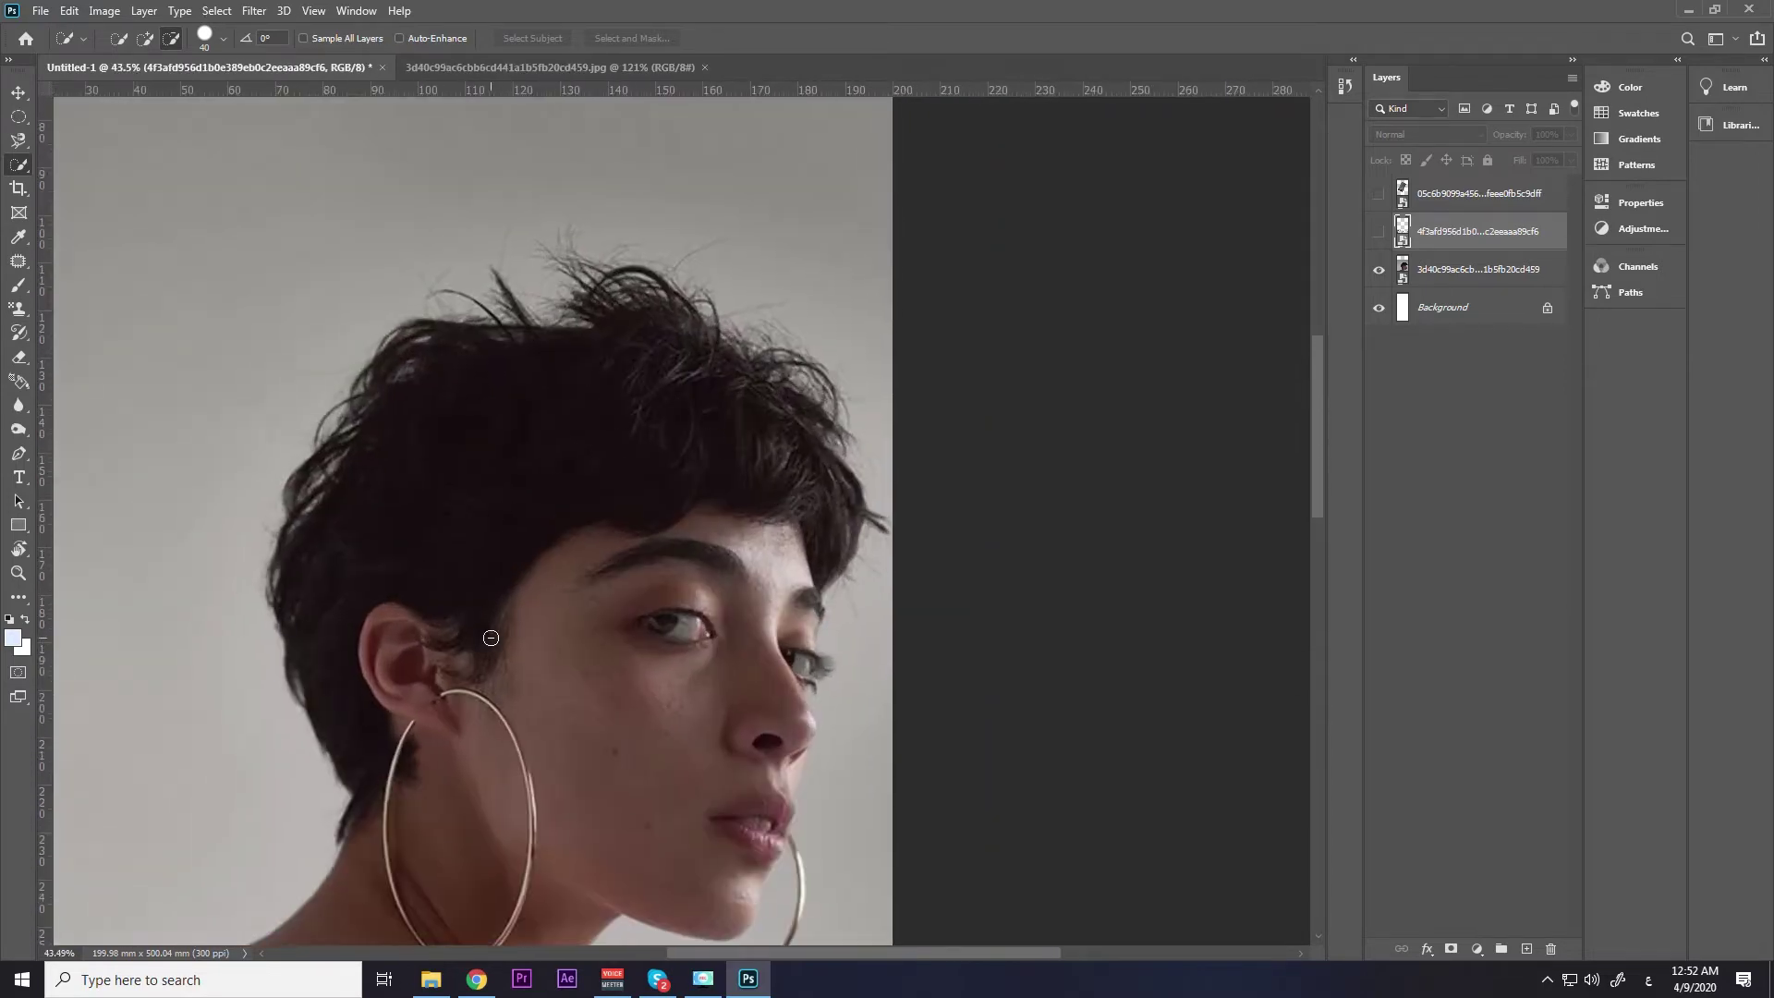
drag(397, 743, 427, 768)
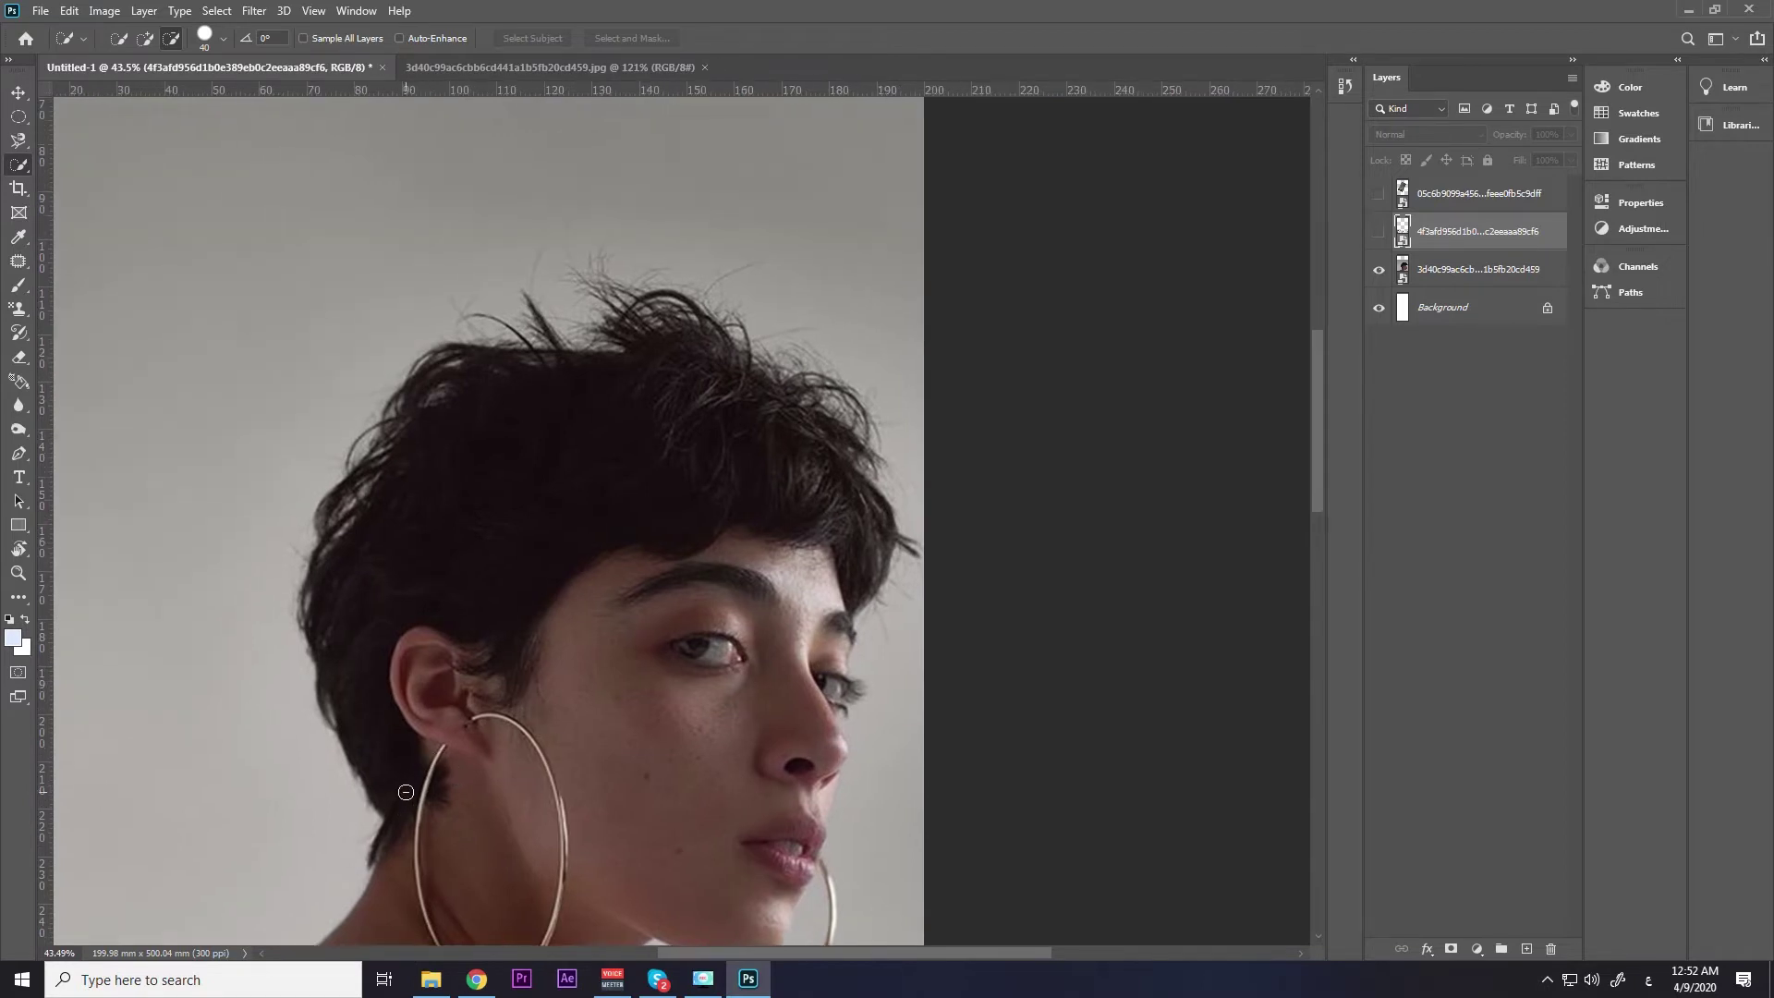
Paint and undo a fresh selection stroke on the hair, then activate the portrait layer.
click(122, 42)
mouse_move(373, 616)
mouse_down()
mouse_move(409, 561)
mouse_move(558, 491)
mouse_up()
key(ctrl+z)
click(1432, 280)
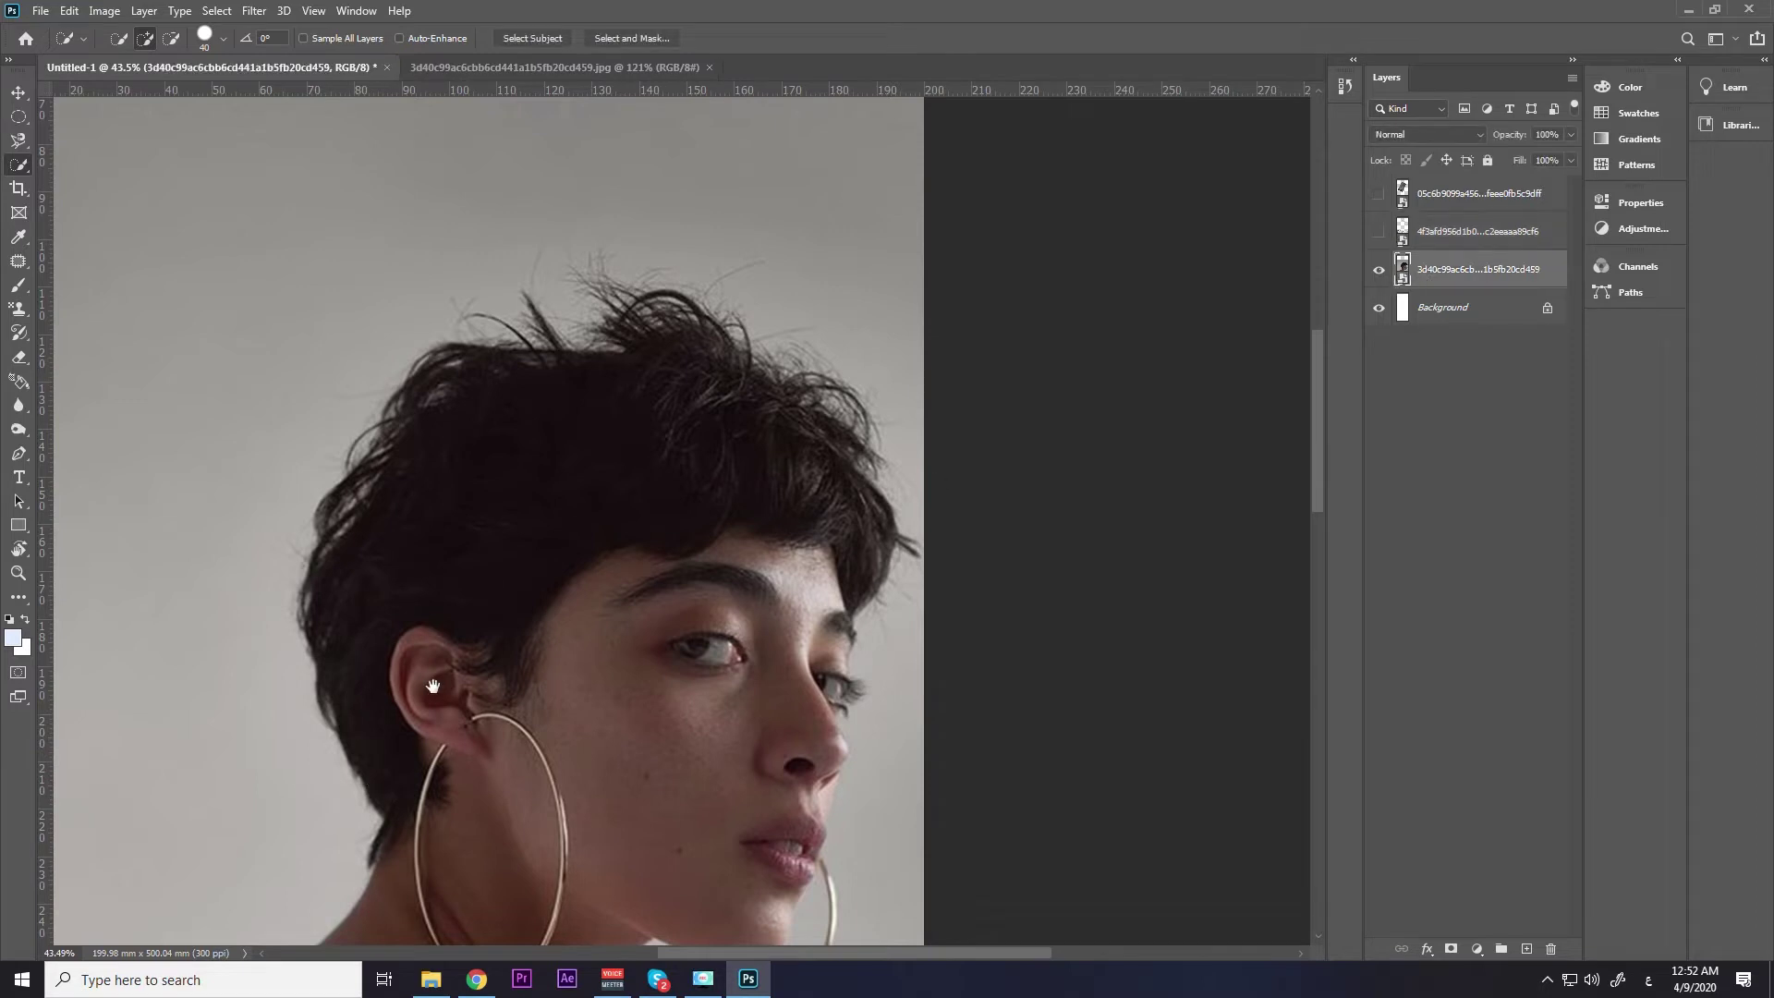
Paint a Quick Selection over the figure, including the bare back and shoulder.
scroll(388, 647, down, 2)
mouse_move(370, 691)
mouse_down()
mouse_move(444, 410)
mouse_move(522, 356)
mouse_up()
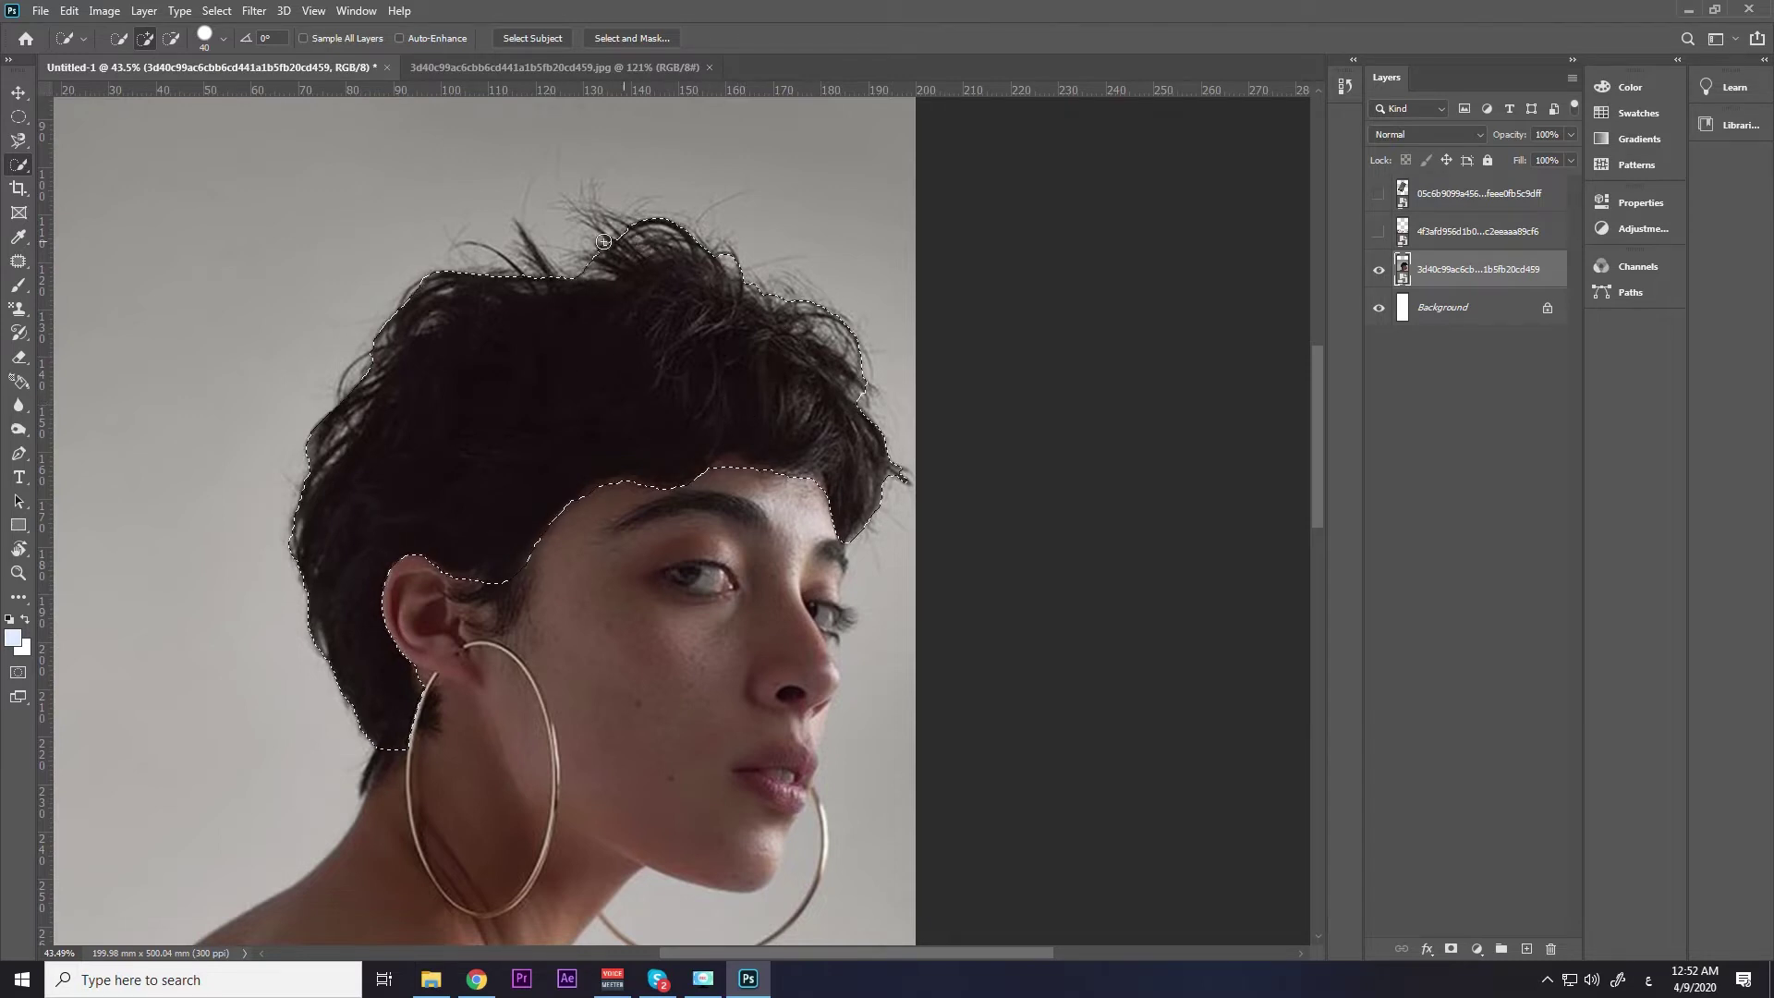
drag(744, 636, 744, 444)
scroll(653, 594, down, 1)
scroll(662, 447, down, 1)
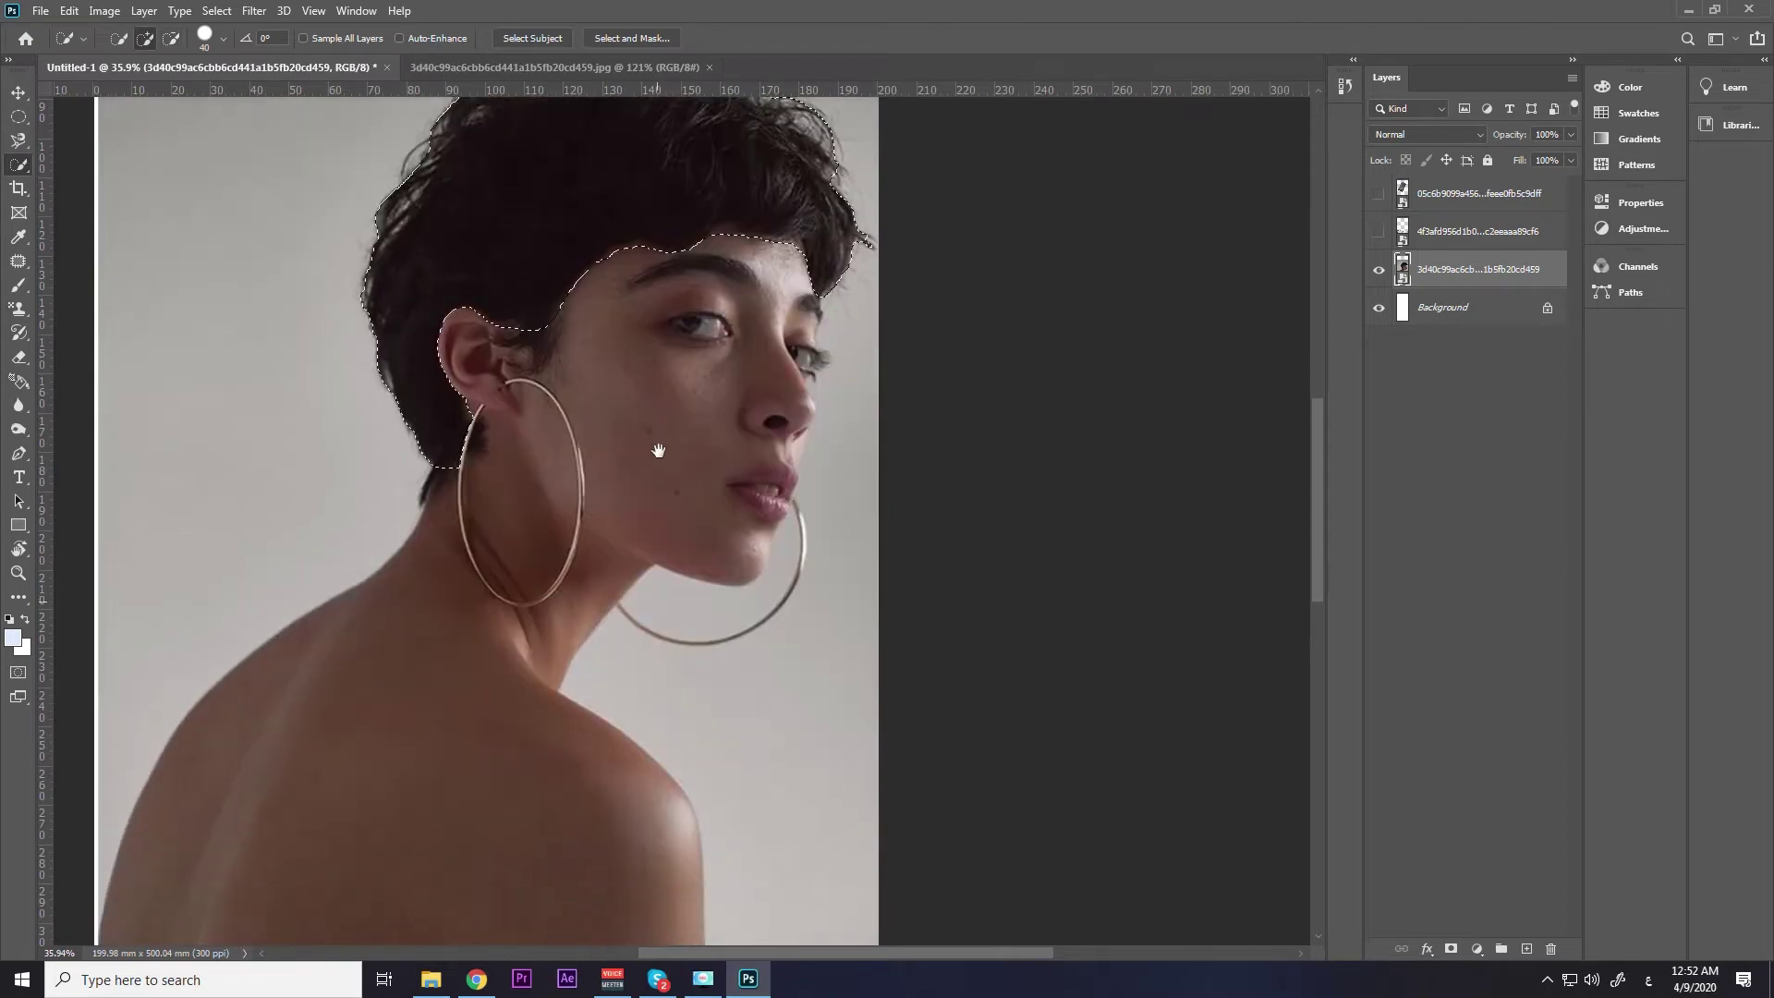
scroll(626, 506, up, 1)
drag(752, 309, 733, 358)
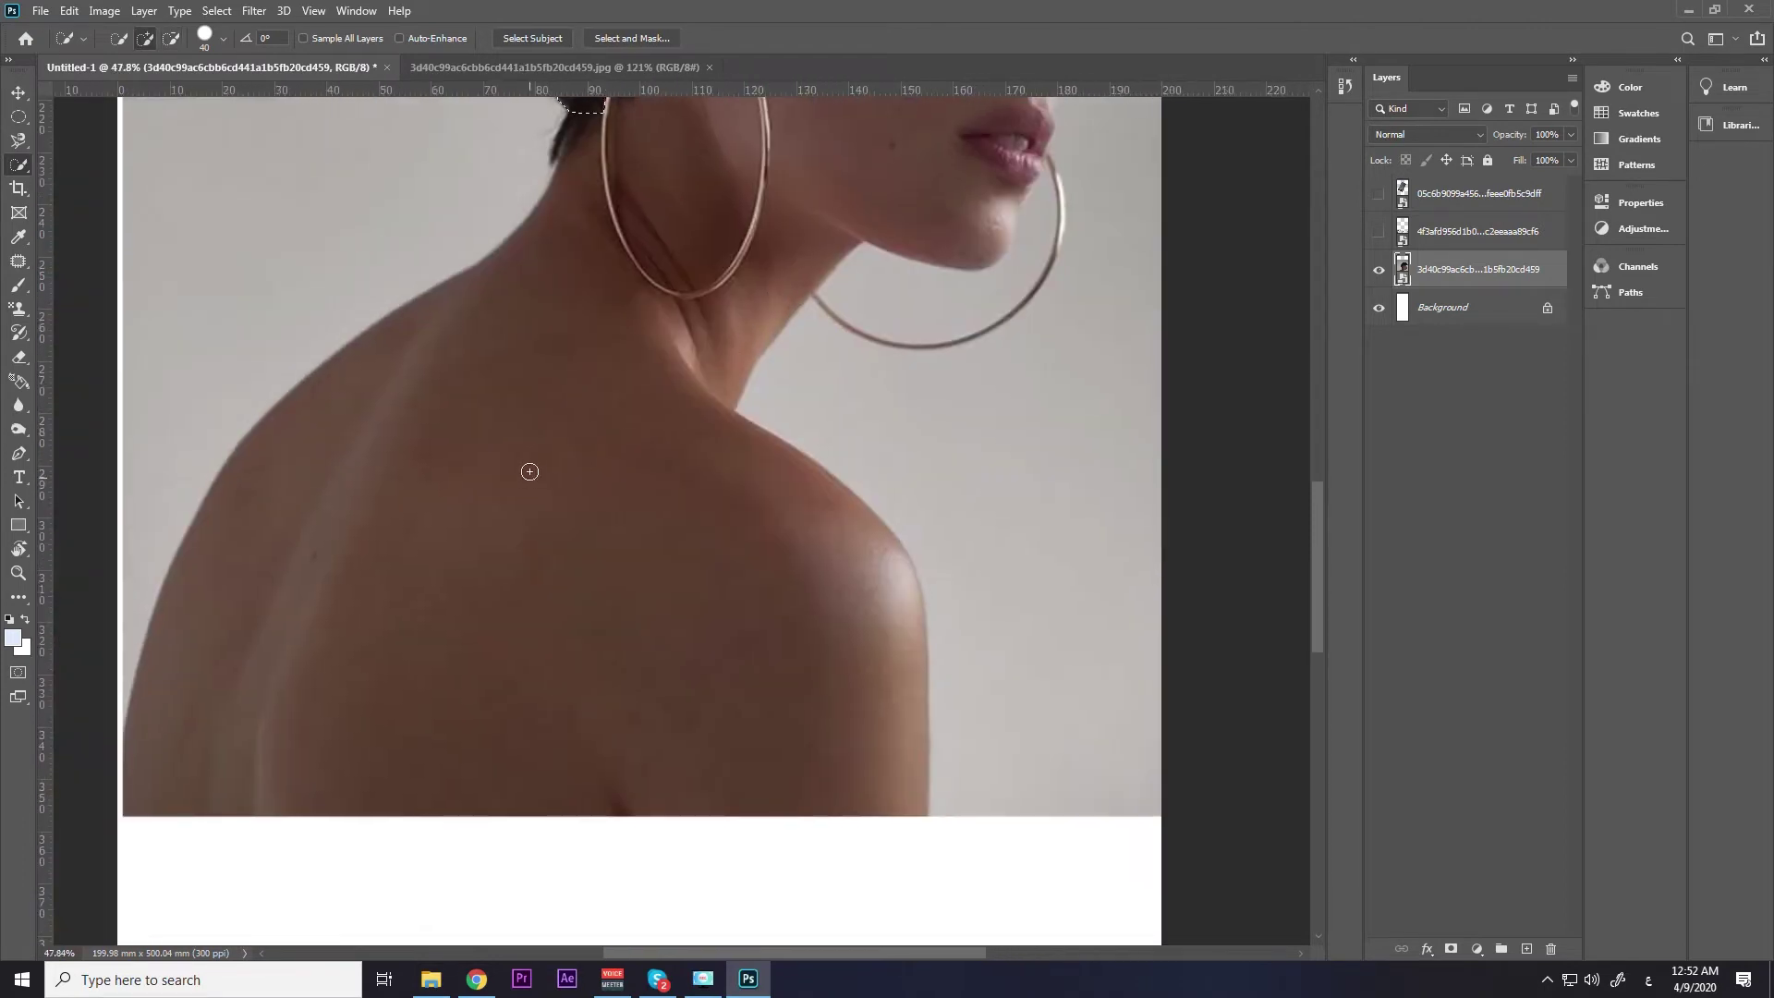
scroll(545, 466, up, 1)
scroll(481, 573, down, 1)
drag(325, 827, 428, 630)
scroll(527, 491, up, 3)
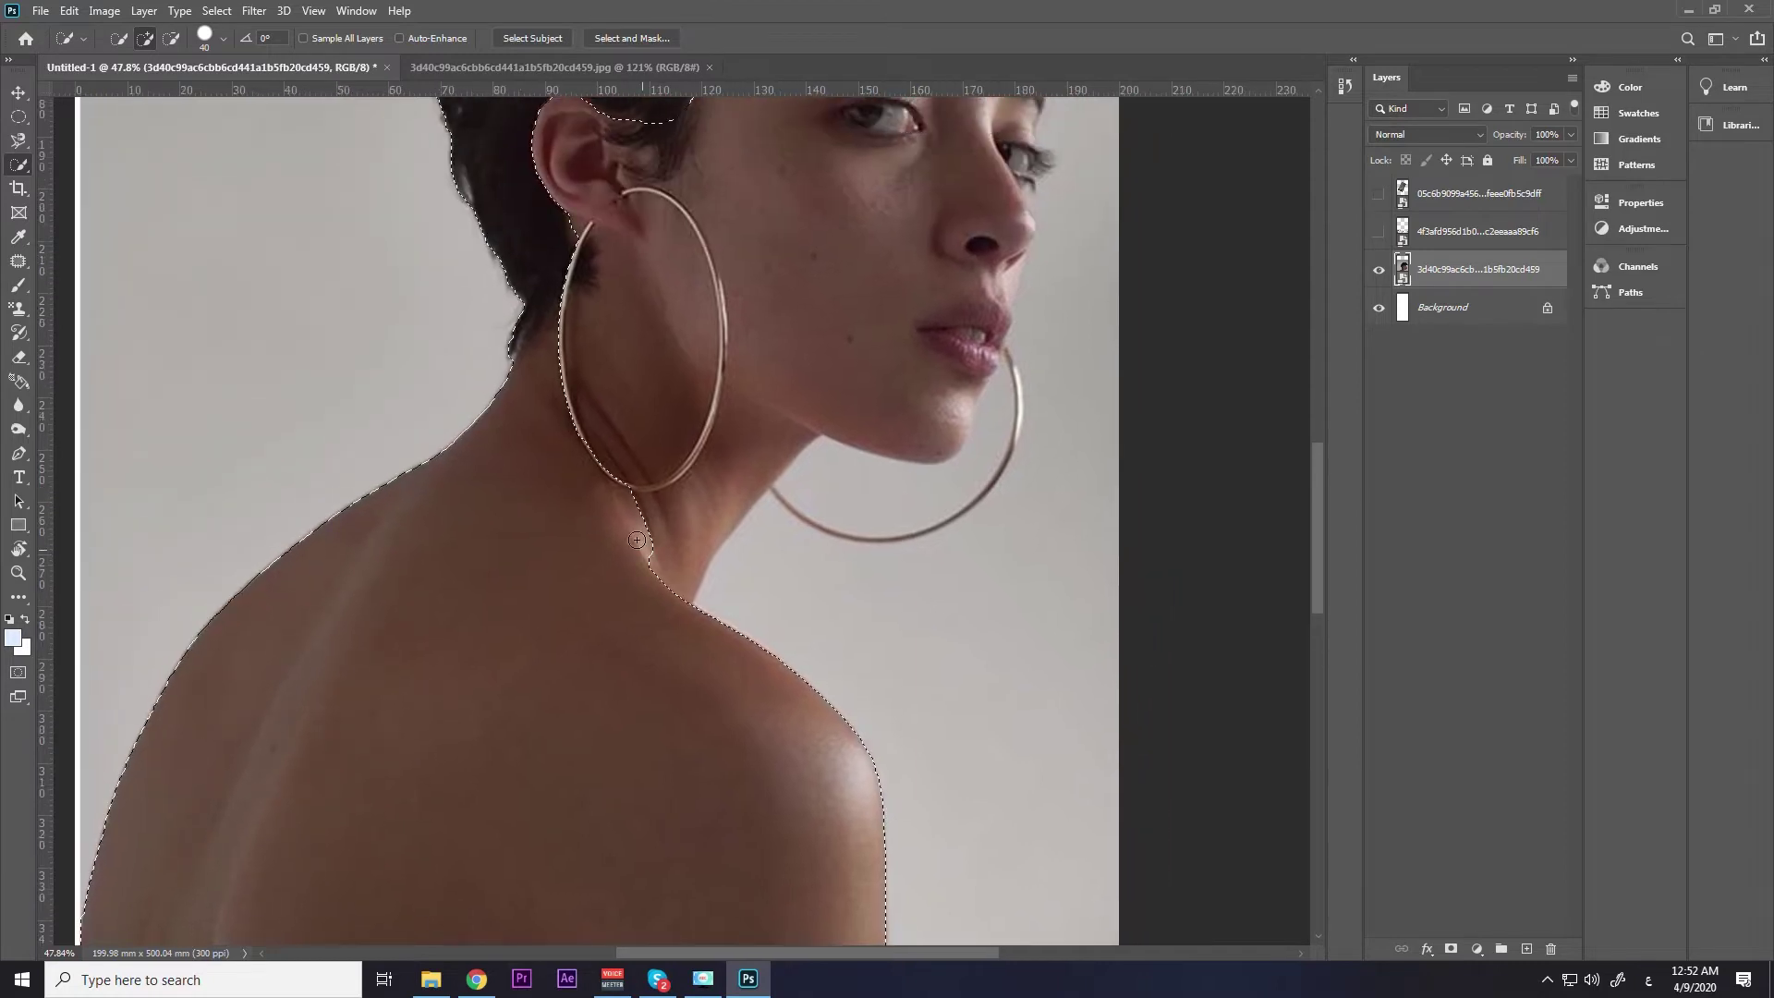
scroll(637, 539, up, 3)
Subtract the hair beside the ear, the back hair and the crown from the selection.
drag(542, 423, 560, 387)
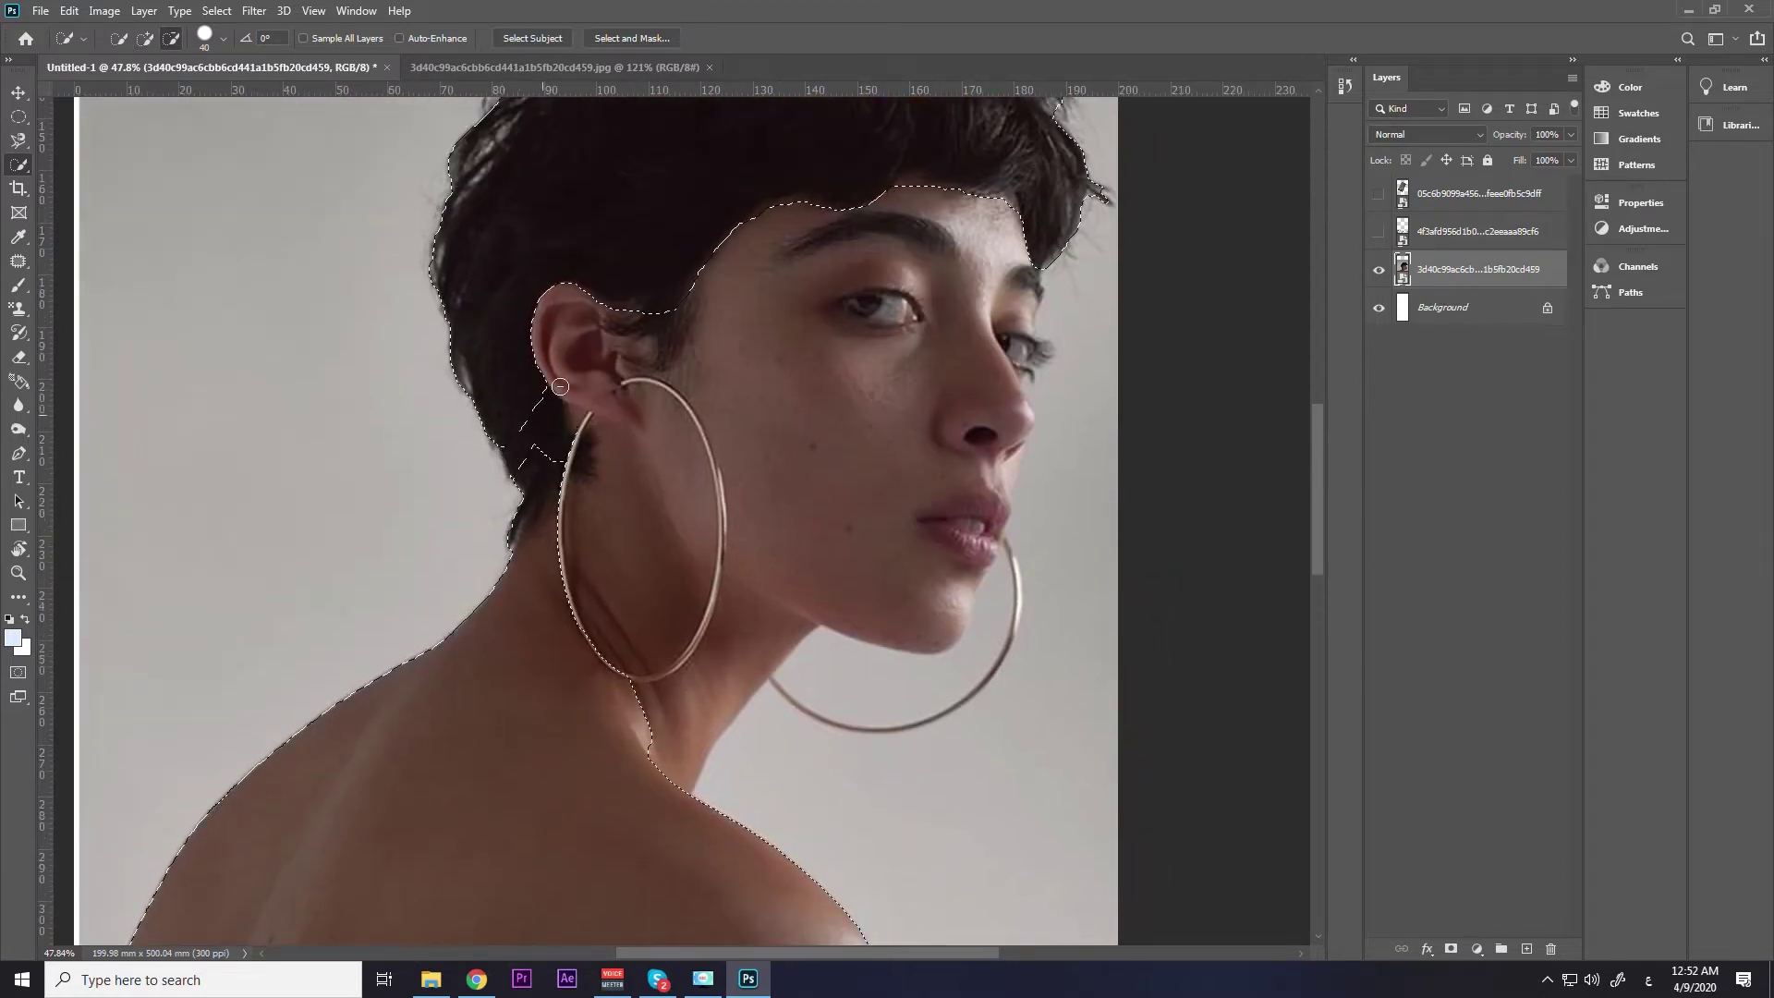
drag(524, 470, 577, 447)
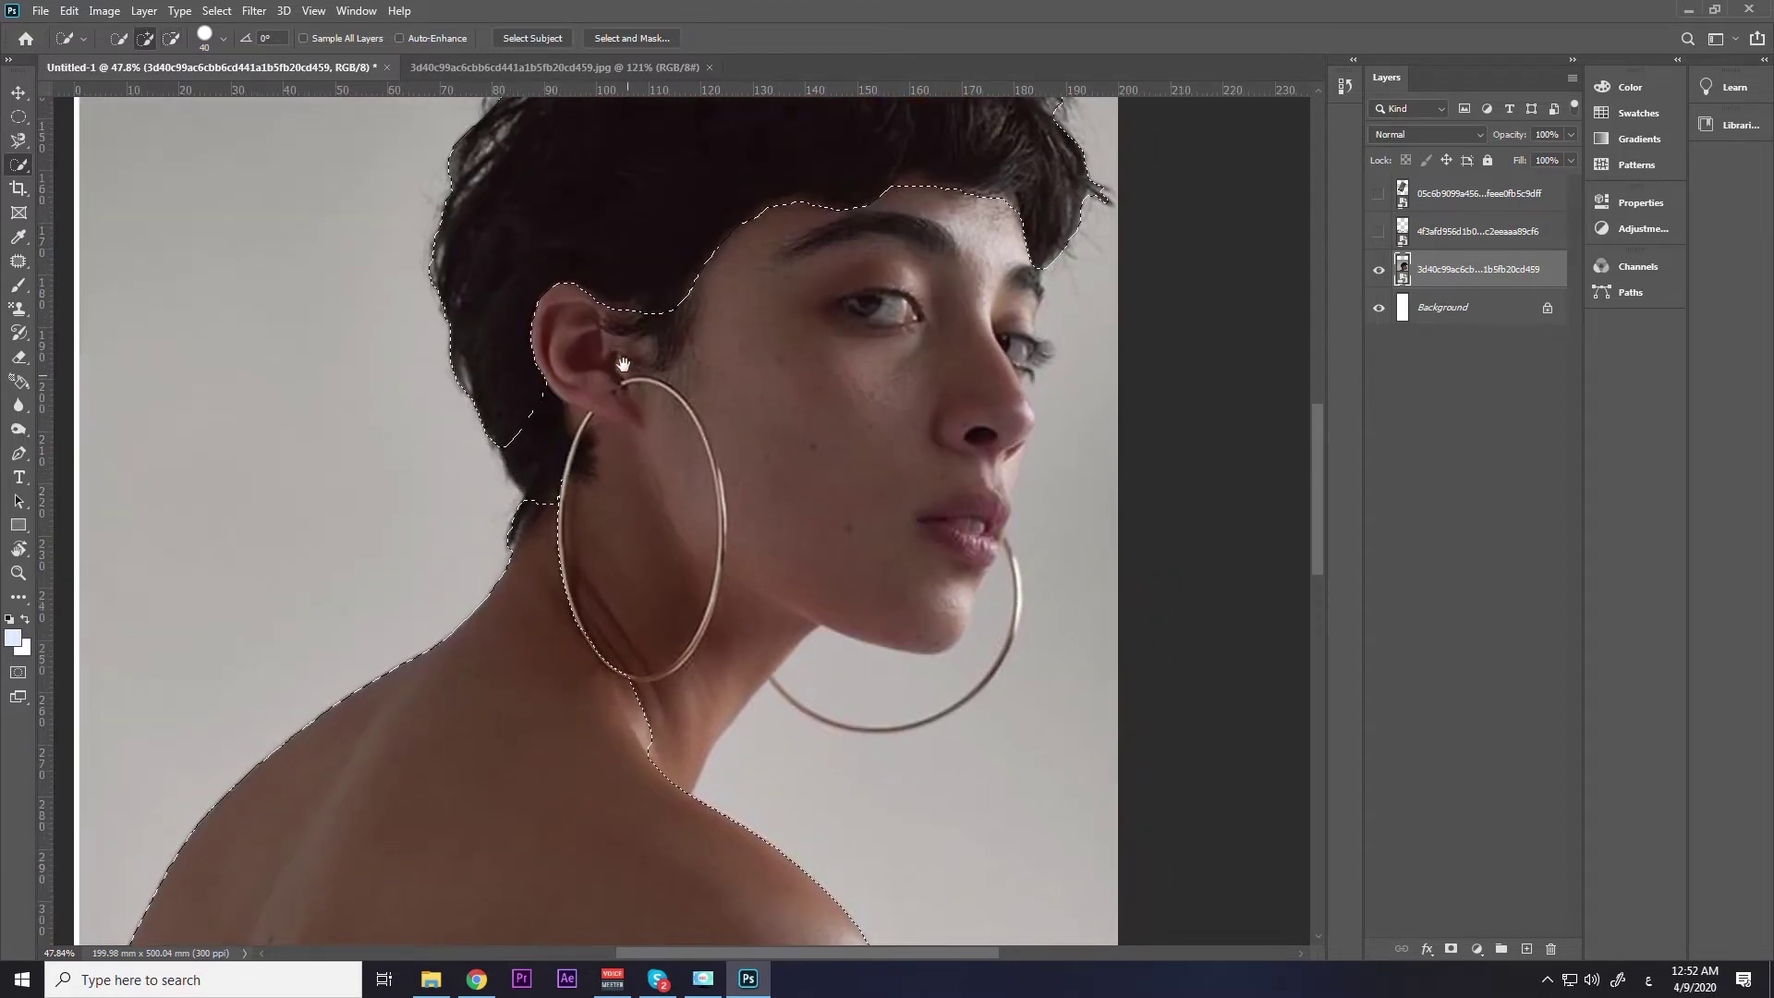
scroll(626, 371, up, 3)
drag(586, 554, 495, 622)
drag(540, 328, 578, 487)
mouse_move(612, 278)
mouse_down()
mouse_move(658, 165)
mouse_move(805, 308)
mouse_move(907, 278)
mouse_move(988, 444)
mouse_move(811, 325)
mouse_move(674, 281)
mouse_move(874, 264)
mouse_up()
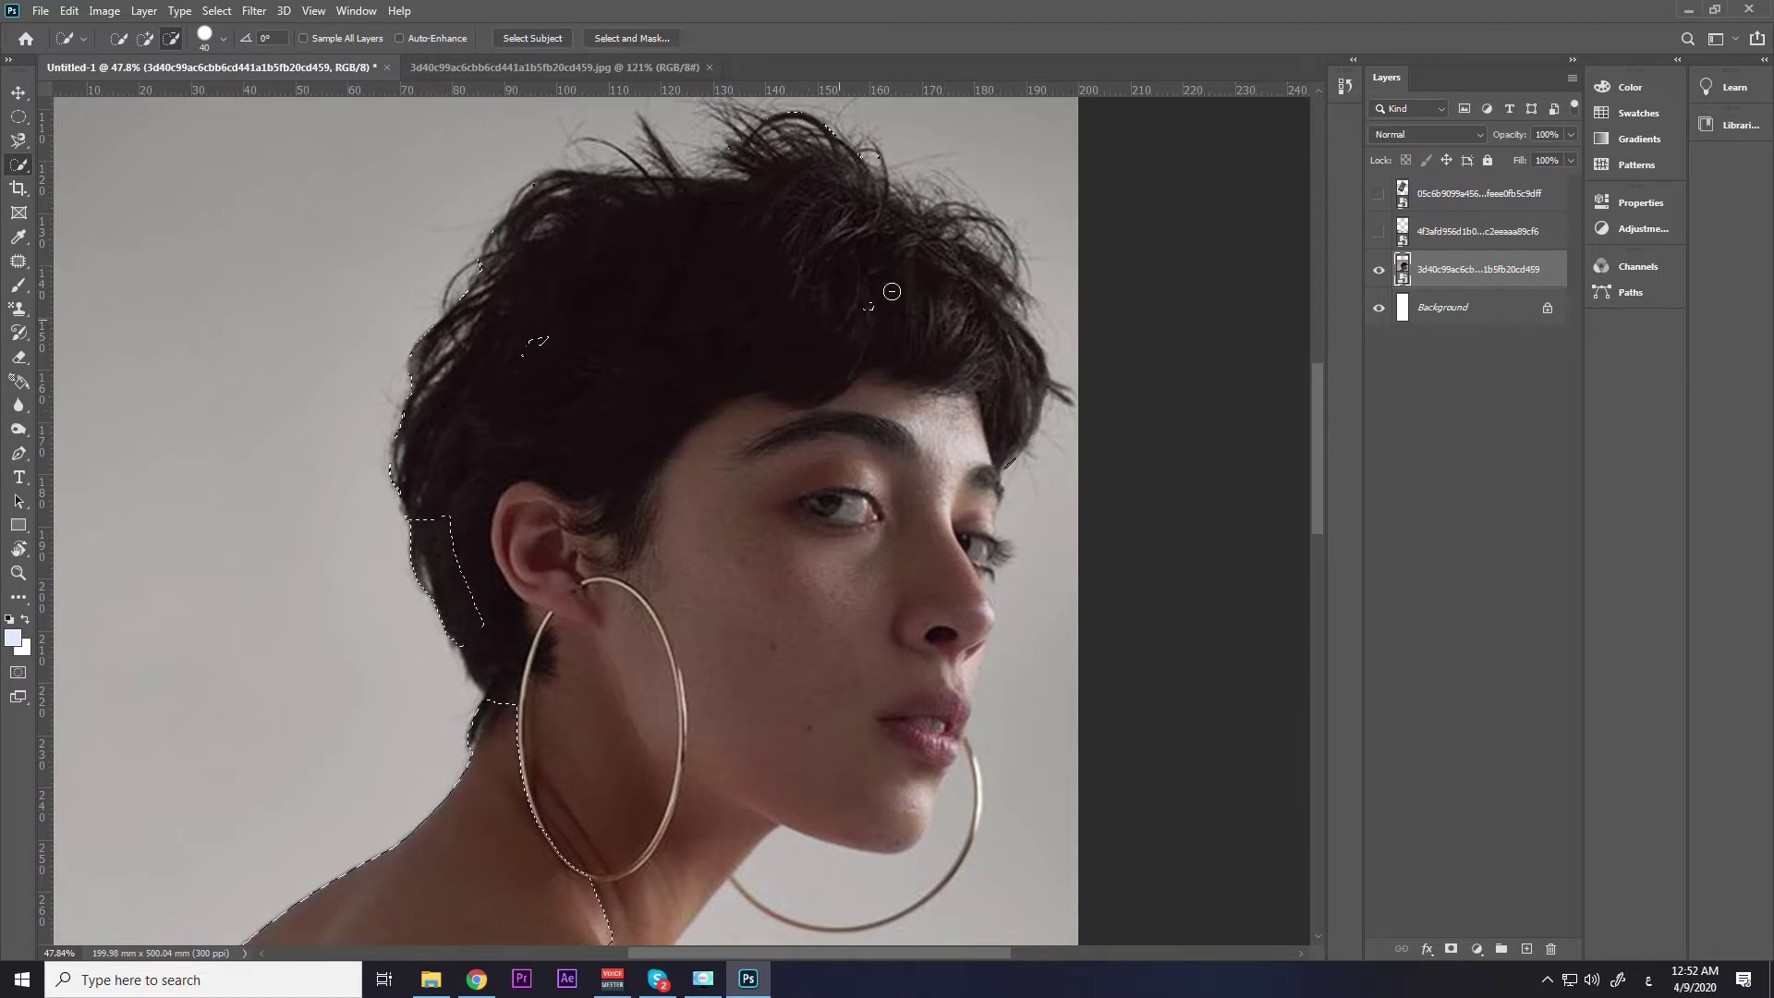
mouse_move(415, 548)
mouse_down()
mouse_move(466, 650)
mouse_move(403, 481)
mouse_up()
Add the neck inside the large earring to the selection.
scroll(832, 406, down, 5)
scroll(813, 444, left, 3)
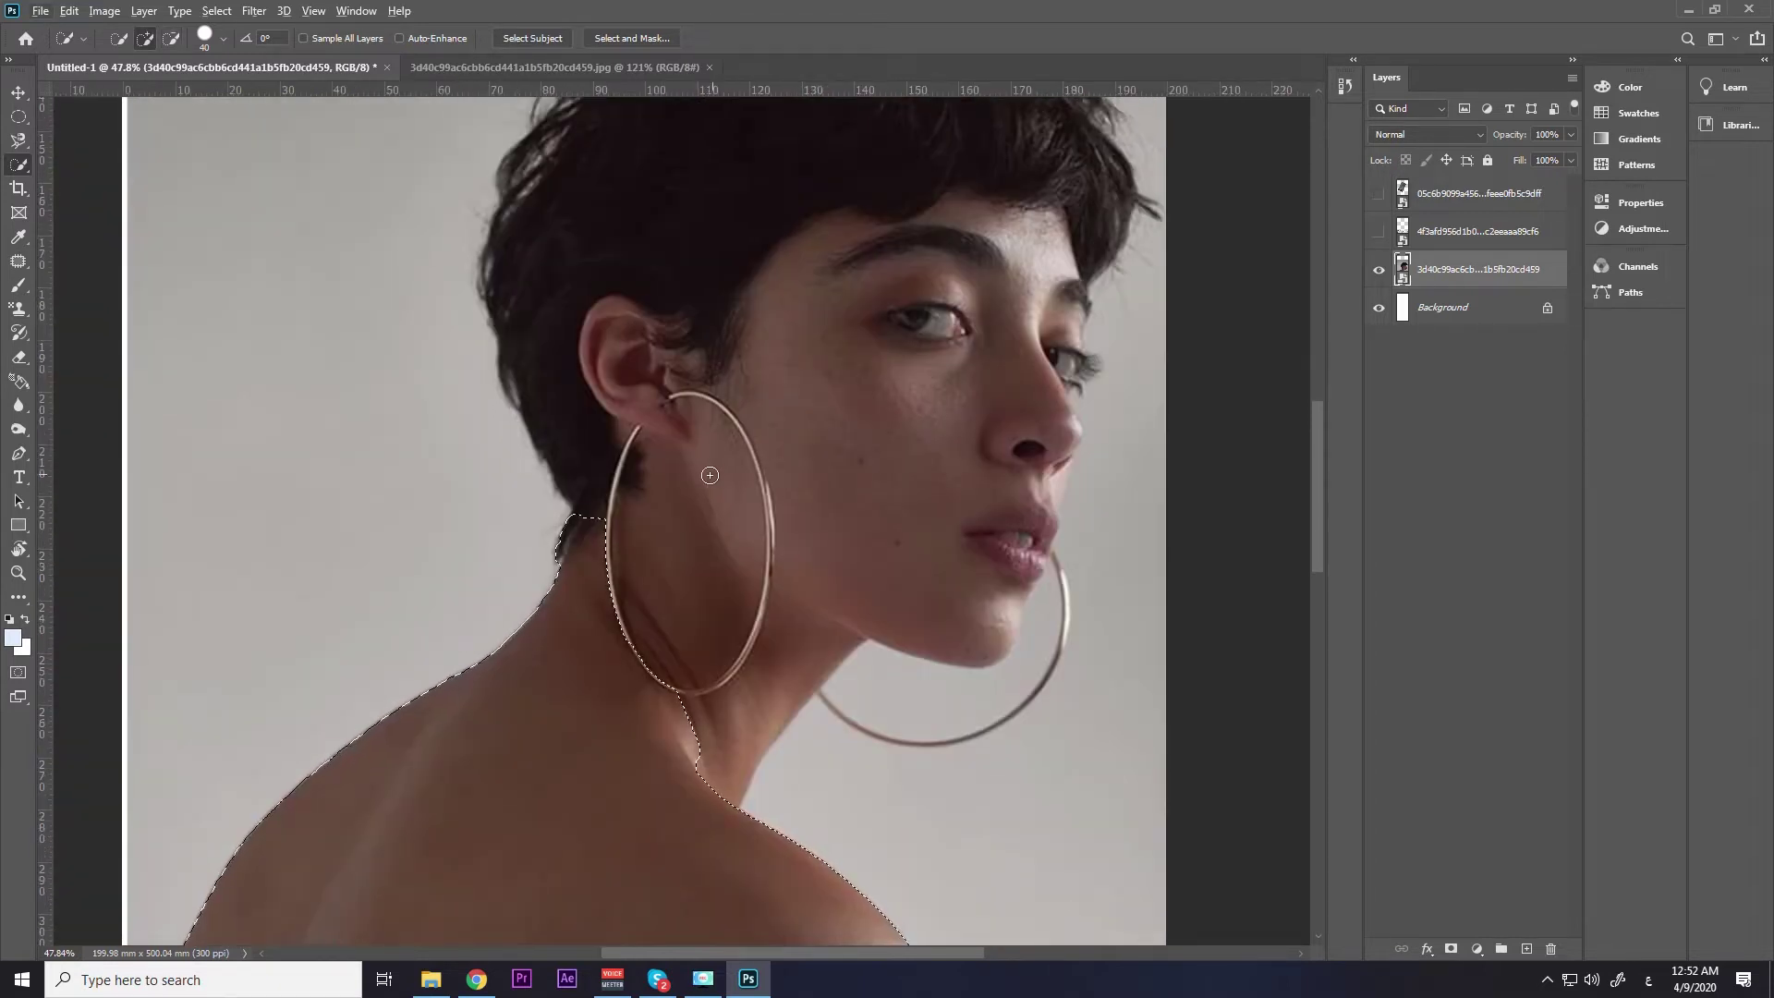
mouse_move(641, 518)
mouse_down()
mouse_move(641, 586)
mouse_move(652, 407)
mouse_move(611, 362)
mouse_move(615, 319)
mouse_move(649, 337)
mouse_move(638, 416)
mouse_move(883, 434)
mouse_move(907, 575)
mouse_up()
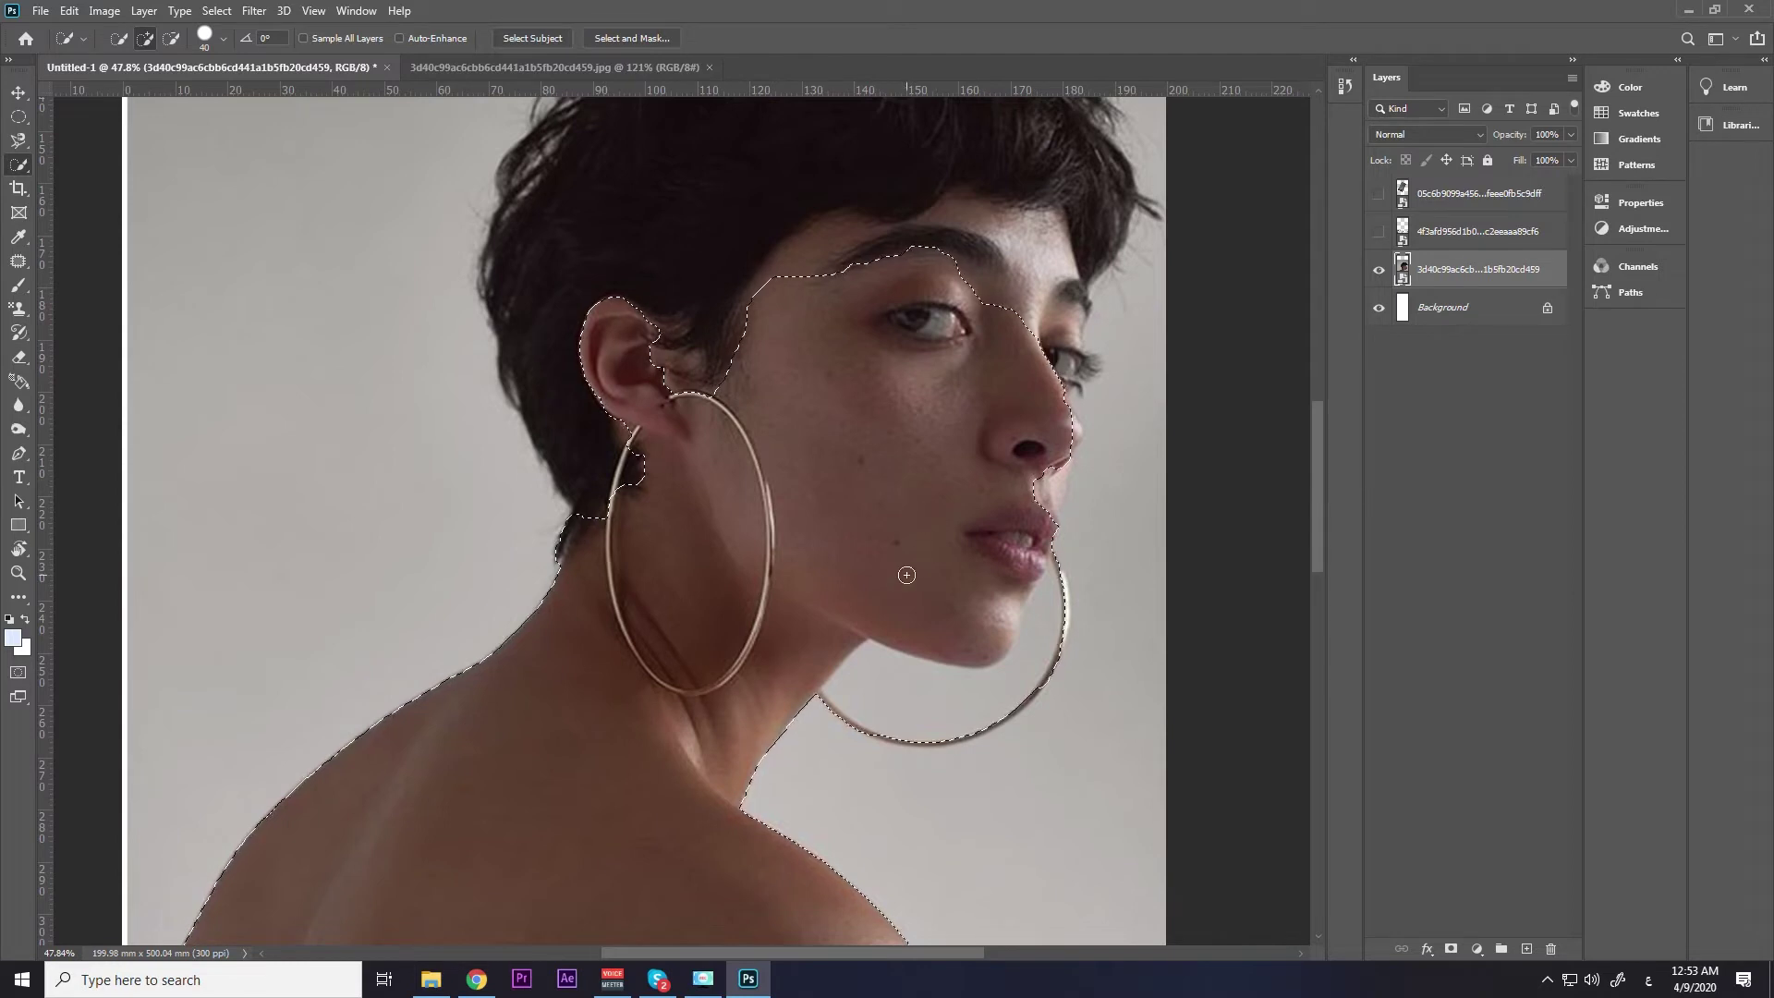
scroll(906, 575, down, 3)
scroll(699, 530, down, 3)
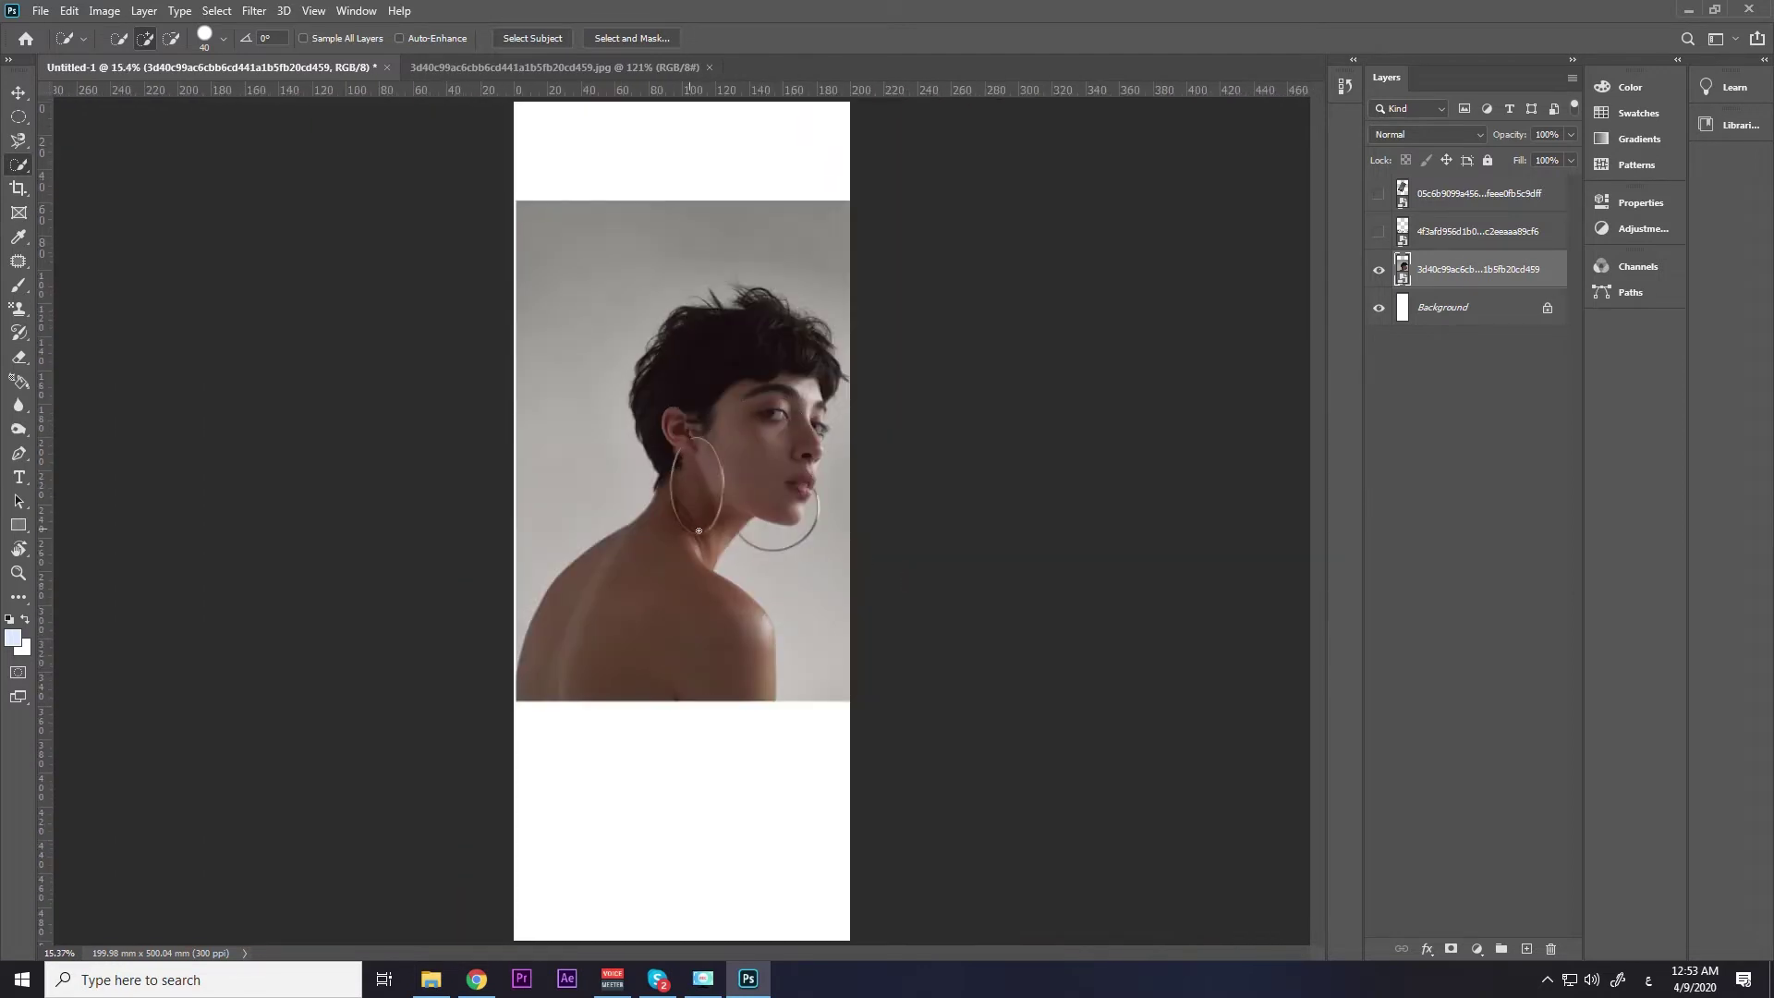
scroll(699, 531, up, 1)
scroll(684, 397, up, 1)
scroll(668, 267, up, 2)
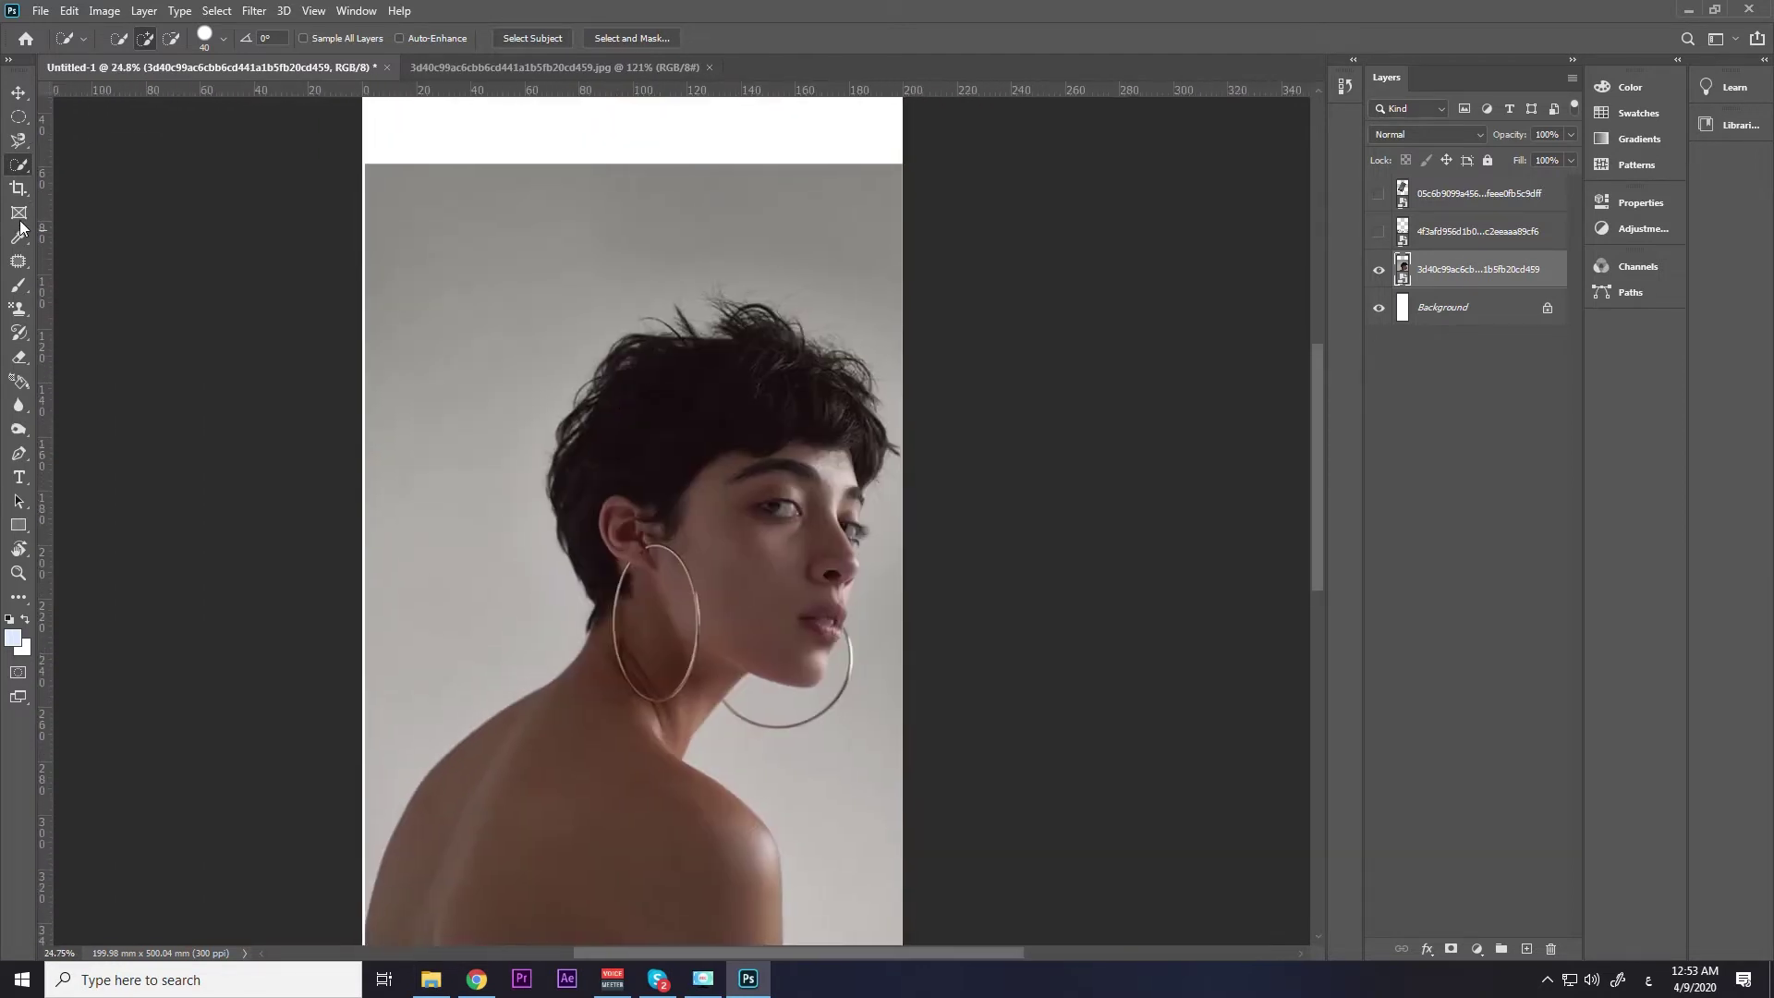
right_click(23, 166)
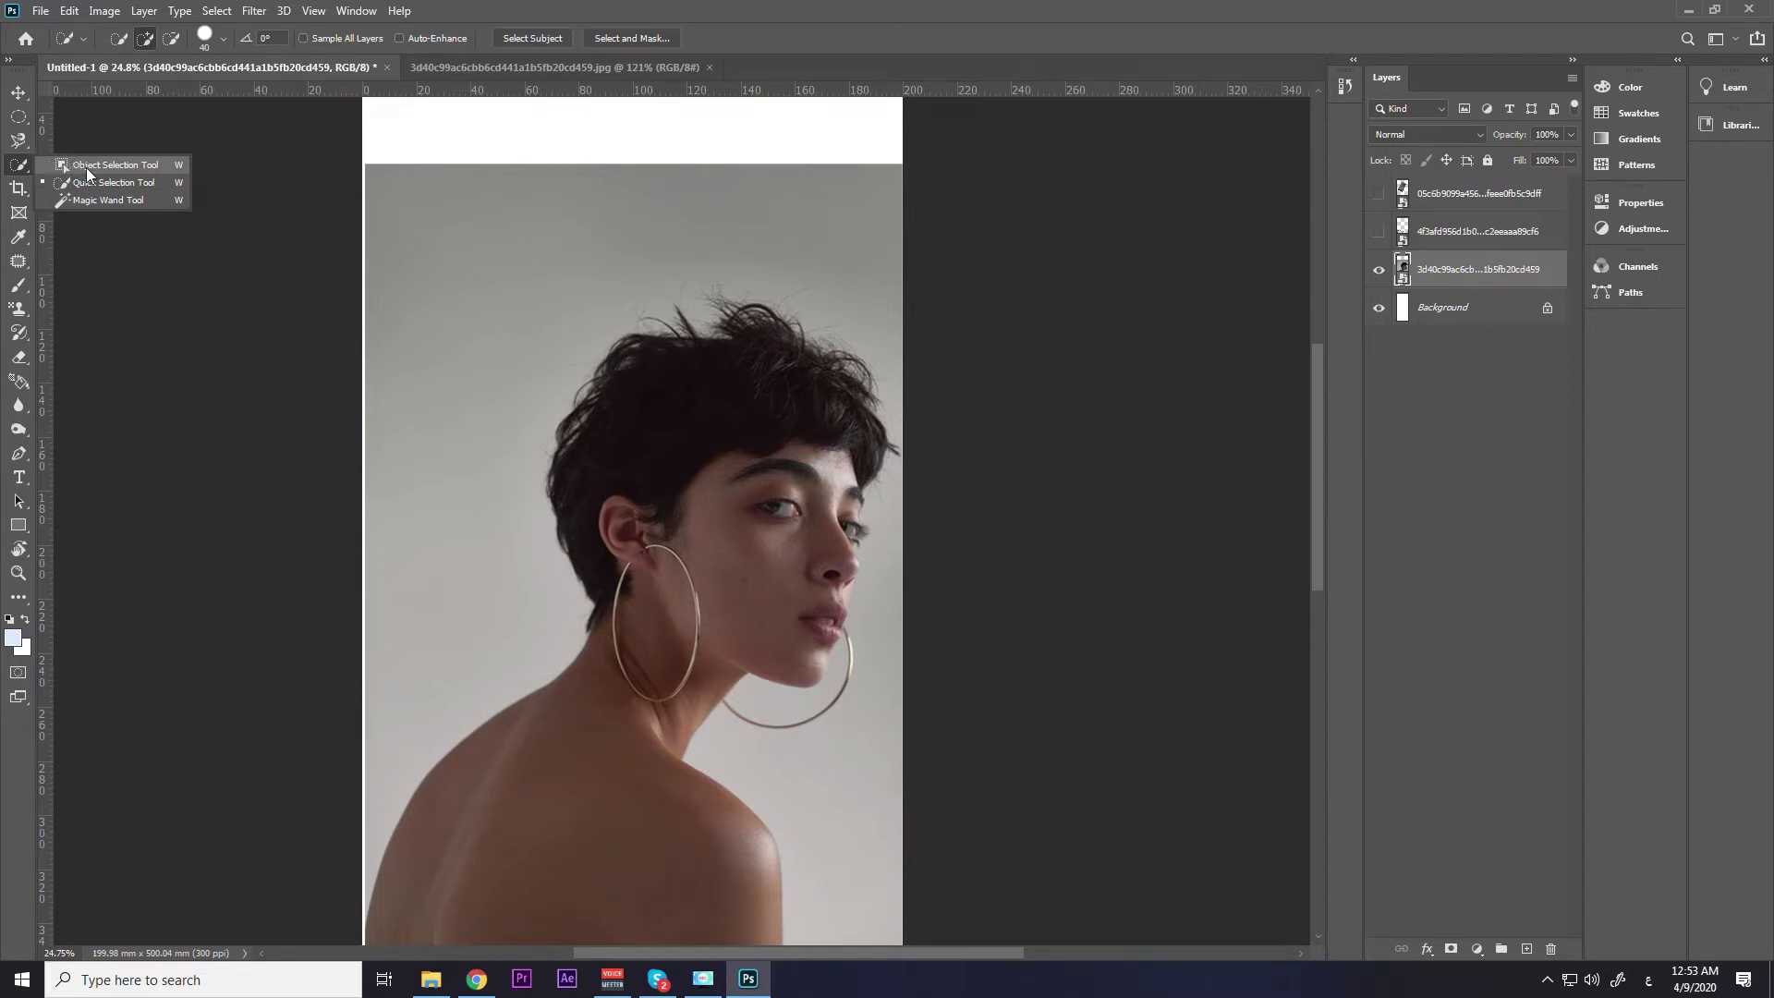
click(86, 168)
scroll(612, 455, up, 2)
scroll(613, 455, up, 2)
scroll(613, 455, up, 2)
drag(489, 433, 748, 580)
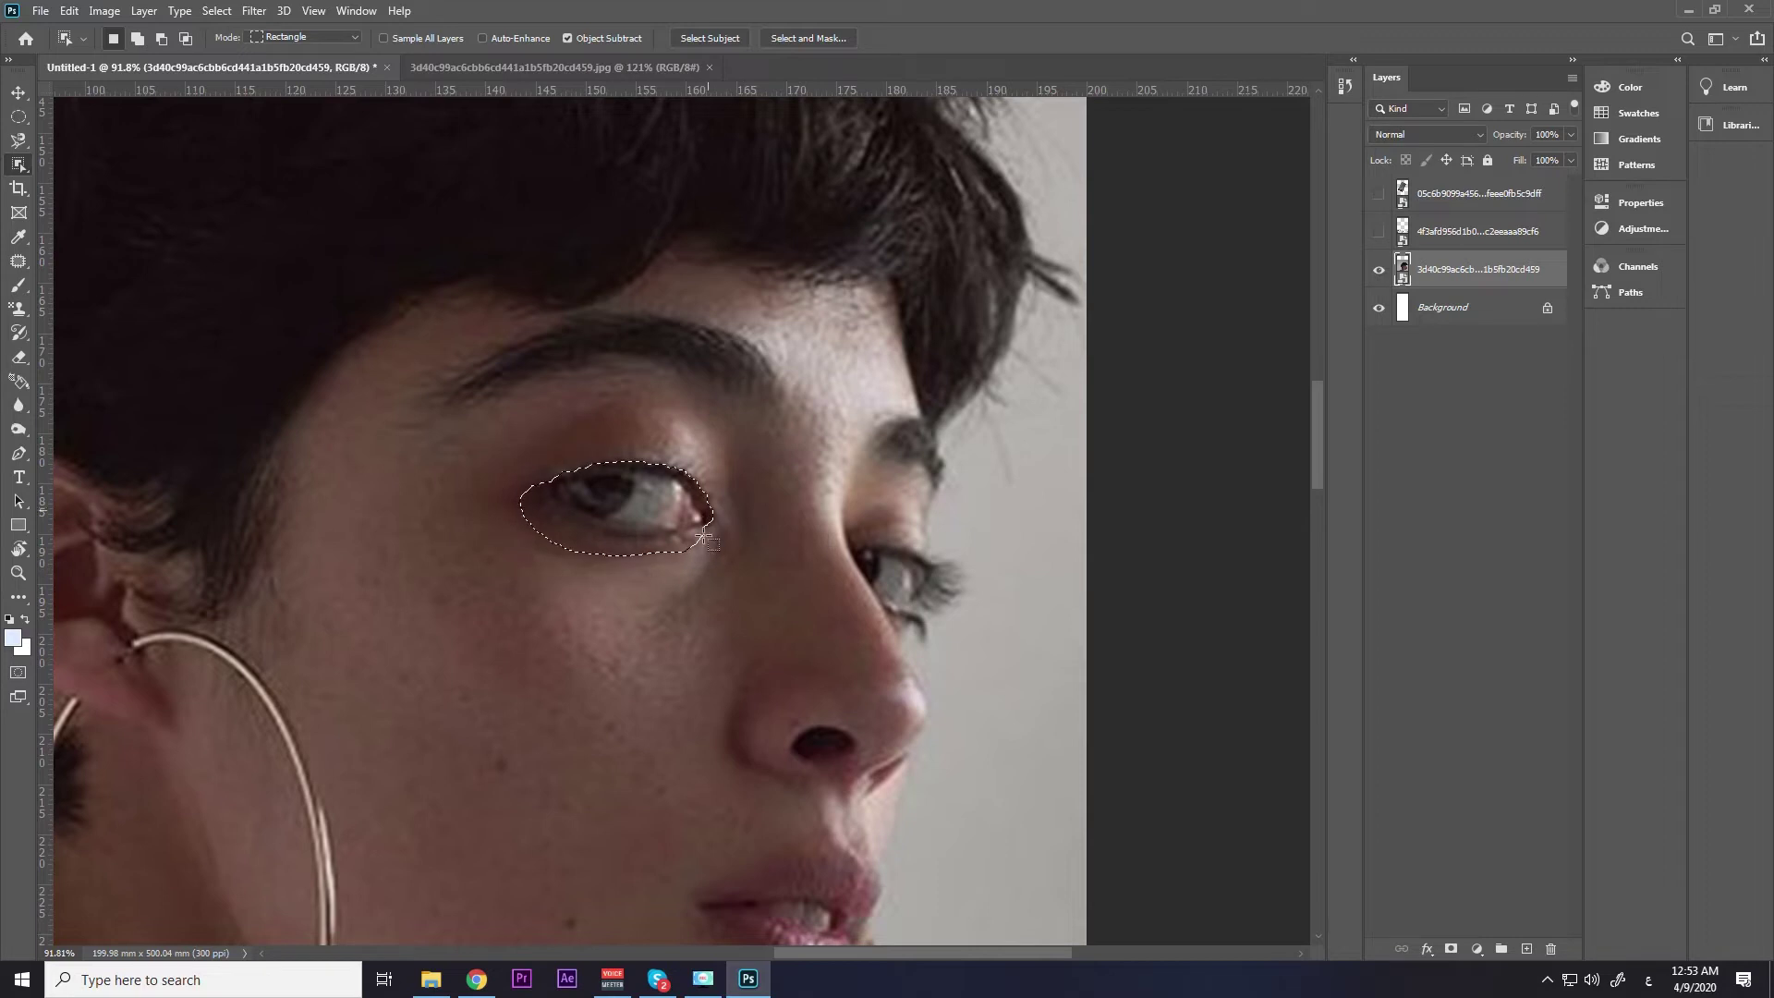
scroll(647, 591, down, 2)
scroll(635, 617, down, 3)
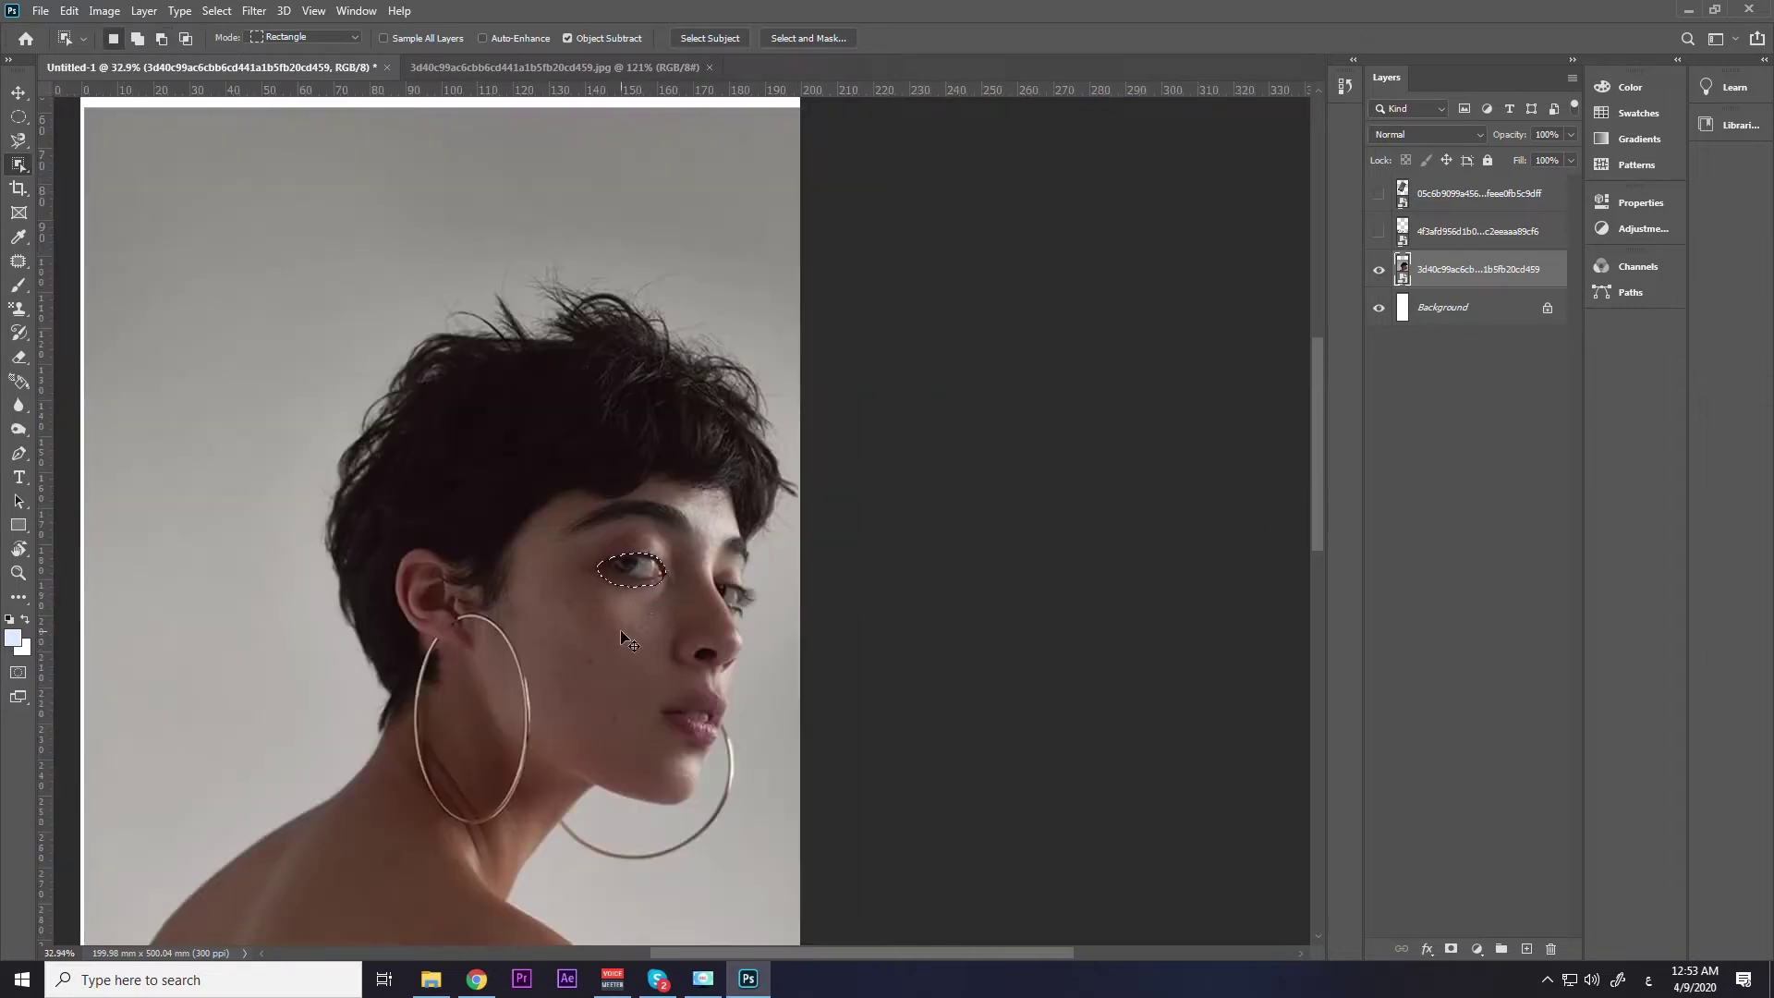
scroll(634, 610, down, 2)
drag(407, 376, 699, 674)
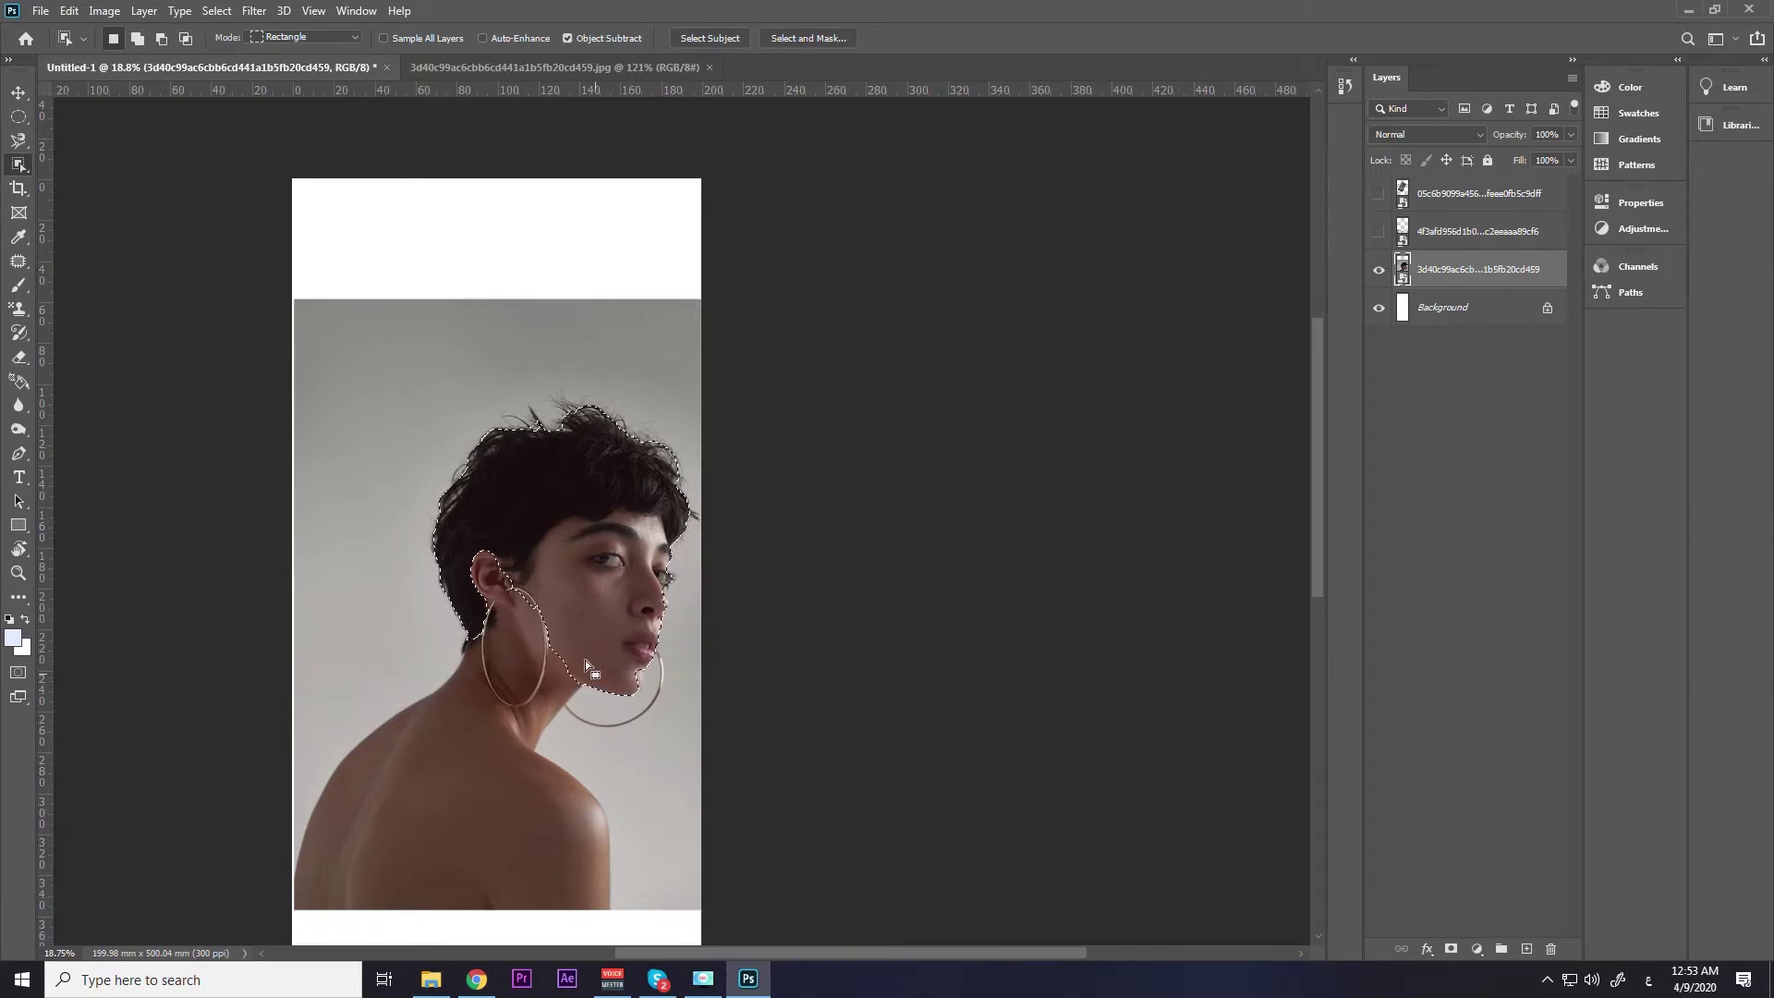
key(ctrl+d)
scroll(637, 568, down, 3)
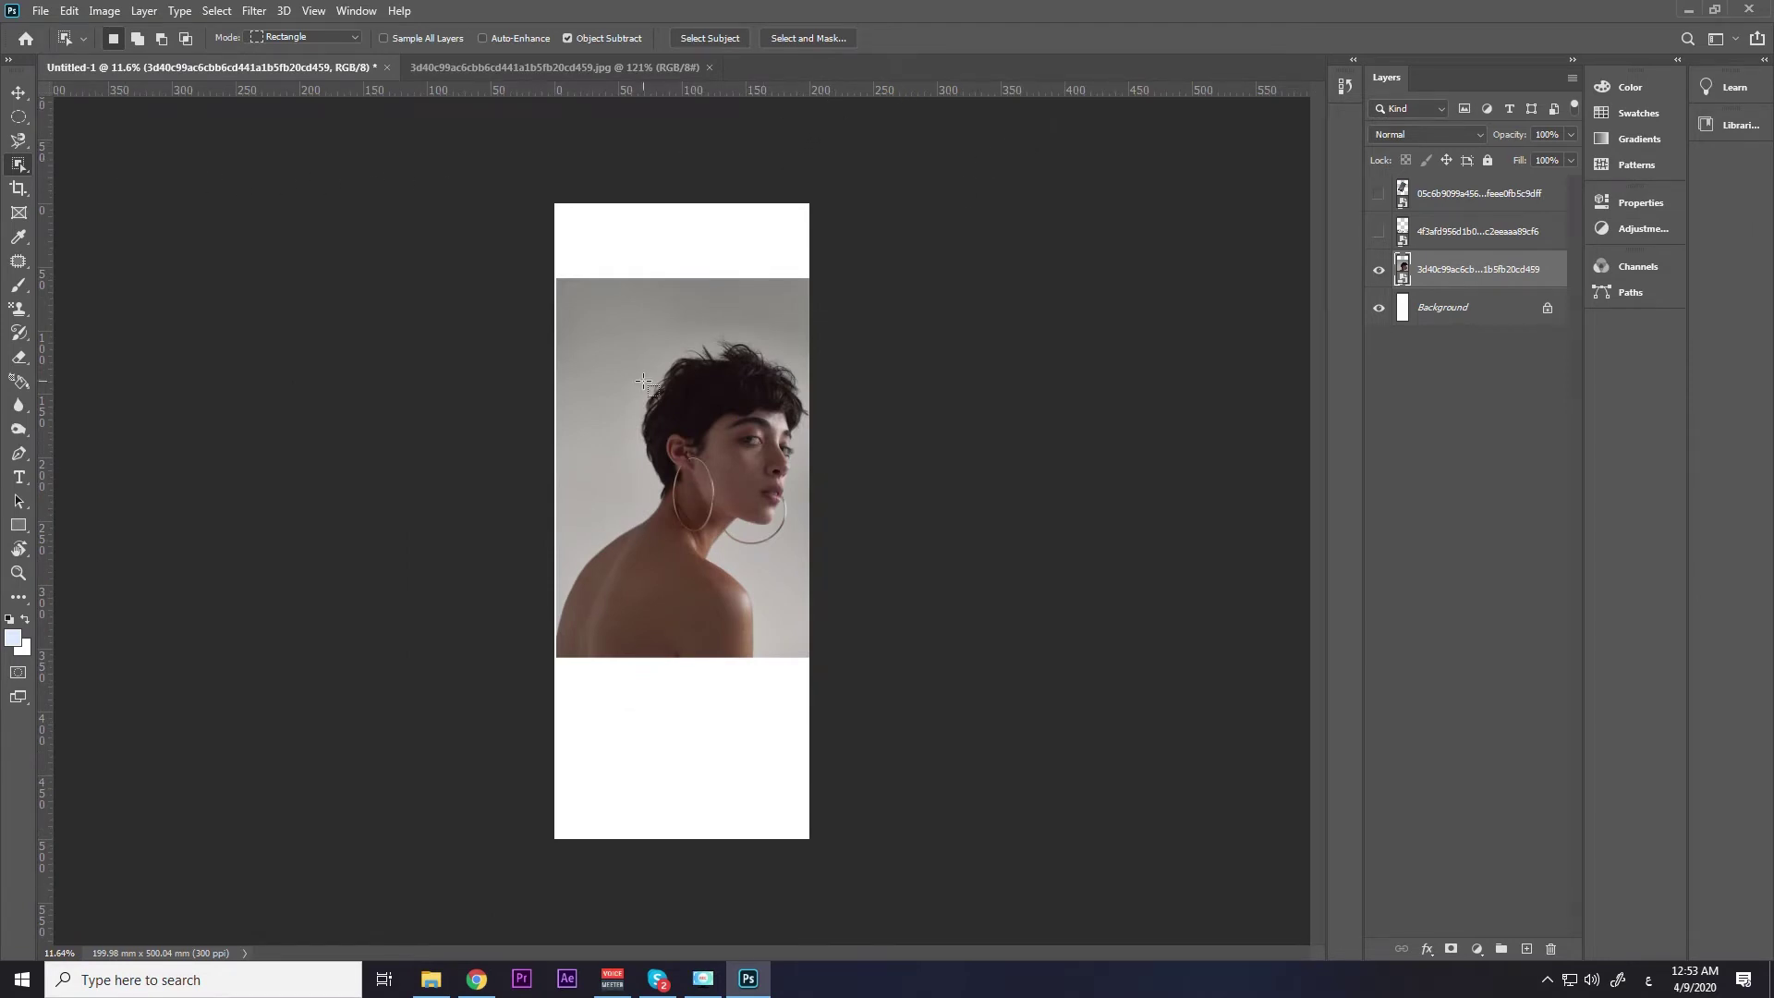
click(430, 979)
Scroll Pictures and drag the 006139… mountain road photo onto Photoshop's tab bar.
scroll(1076, 527, down, 1)
scroll(1075, 524, down, 2)
scroll(1075, 524, down, 4)
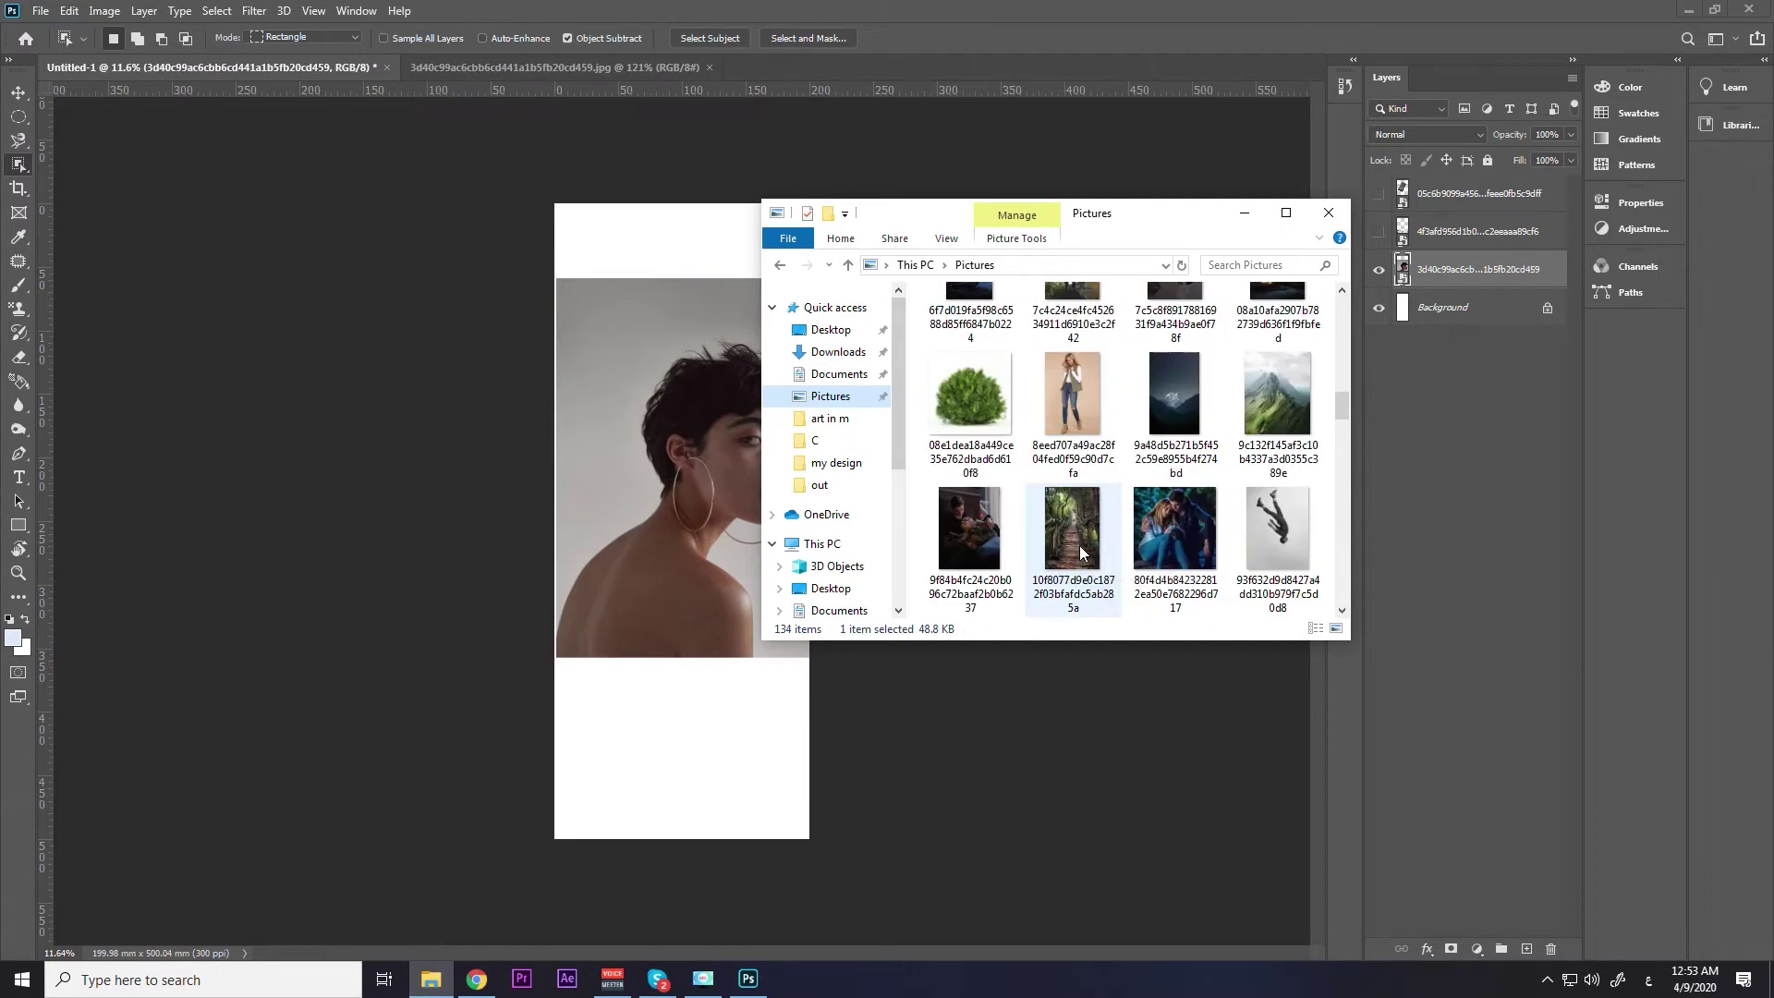
scroll(1080, 545, down, 2)
scroll(1080, 545, down, 2)
drag(1177, 464, 983, 47)
Centre the walker and select the red jacket with the Object Selection Tool.
scroll(713, 447, up, 2)
drag(672, 253, 683, 311)
drag(763, 462, 758, 468)
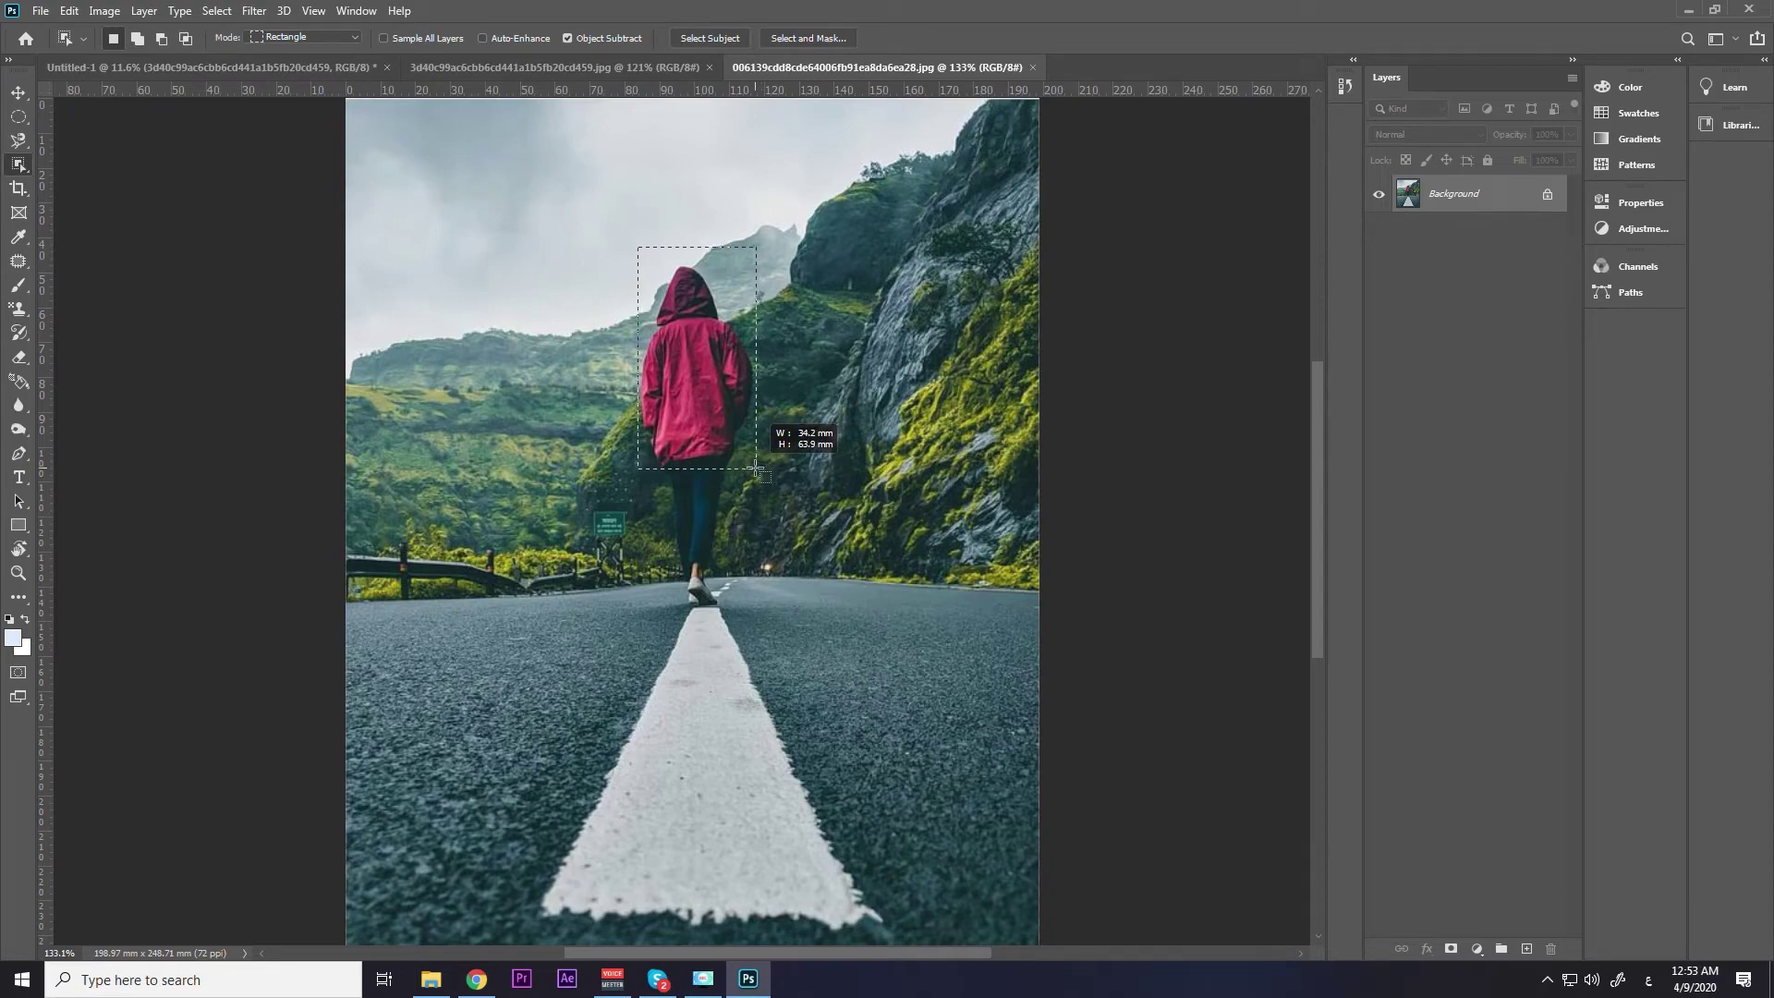
drag(757, 468, 757, 467)
scroll(728, 399, up, 3)
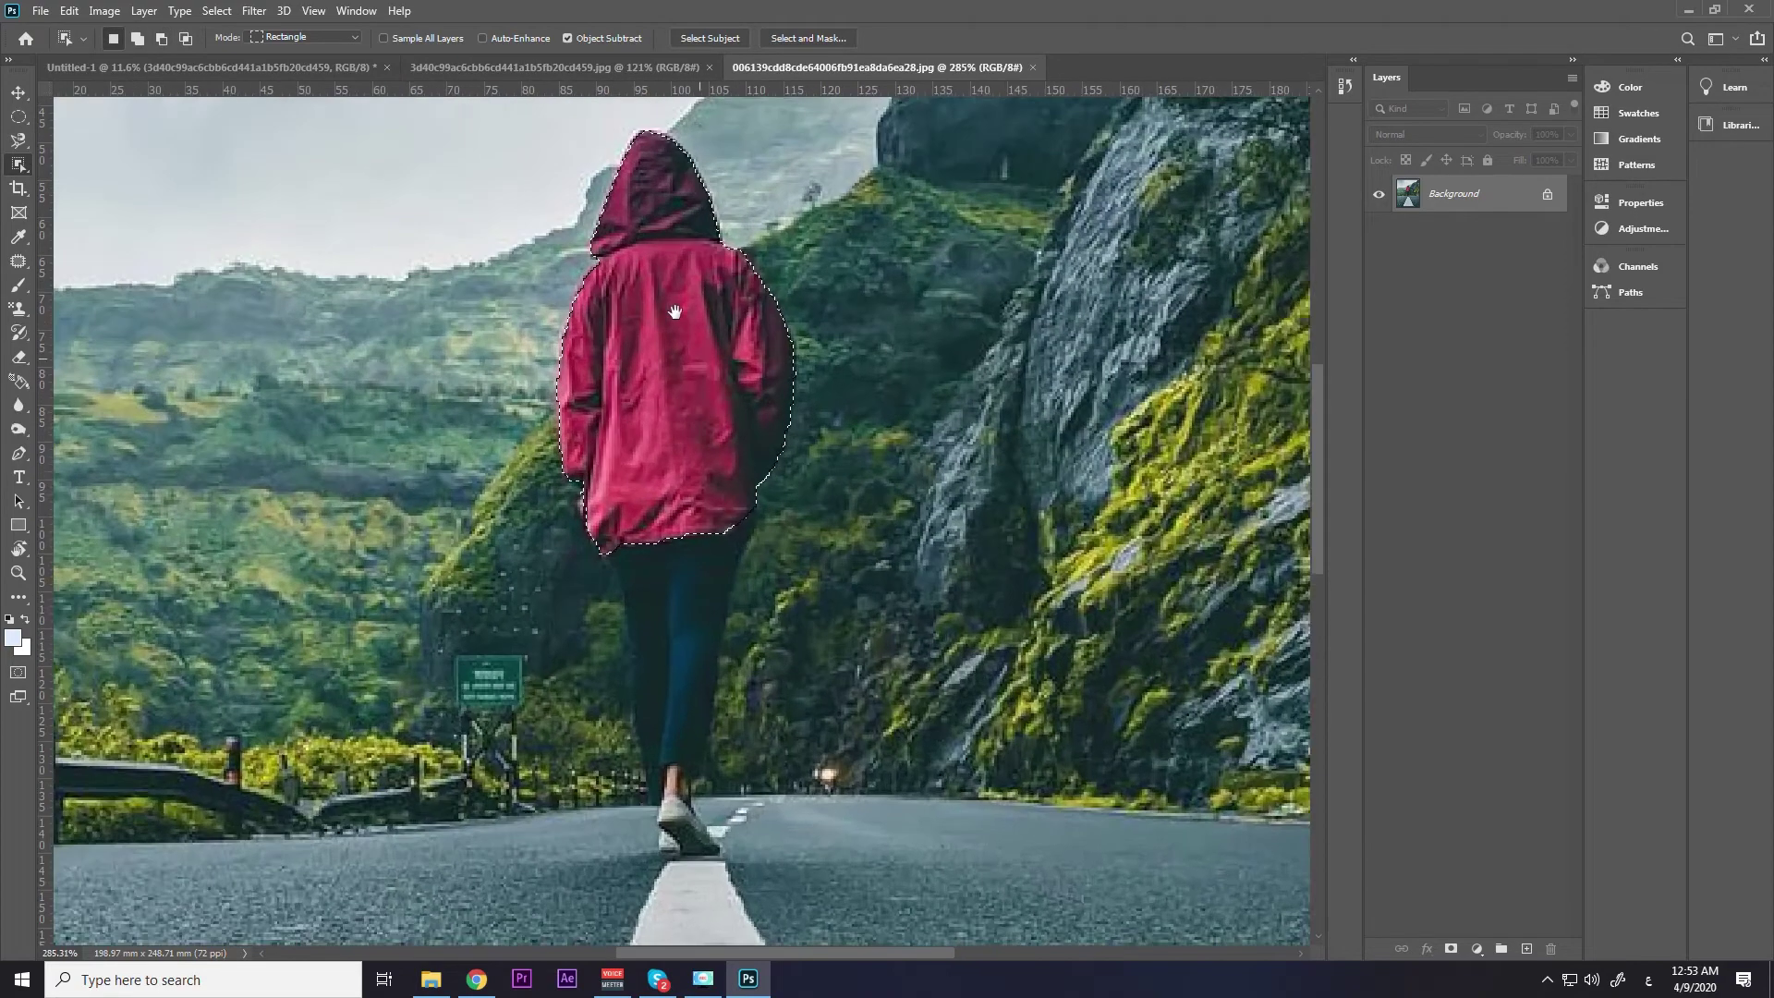
scroll(728, 399, up, 2)
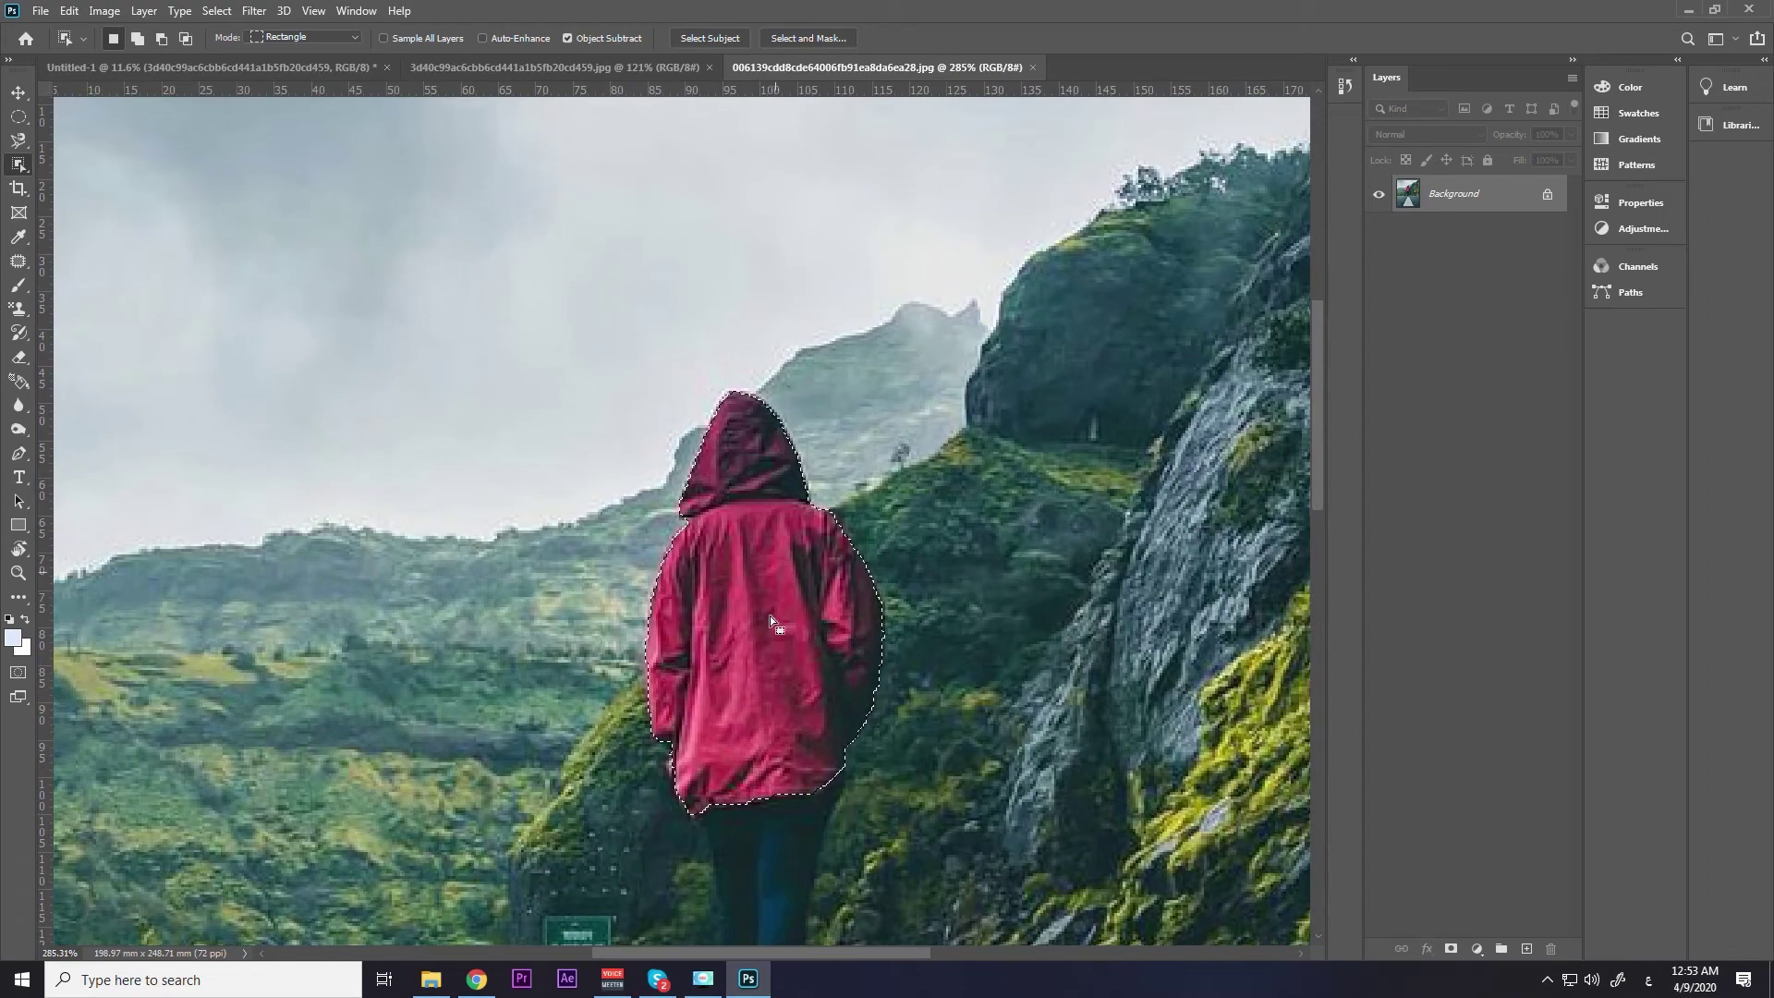
Pan over the walker, drop the jacket selection, and return to the portrait document.
scroll(763, 562, down, 2)
drag(780, 693, 763, 615)
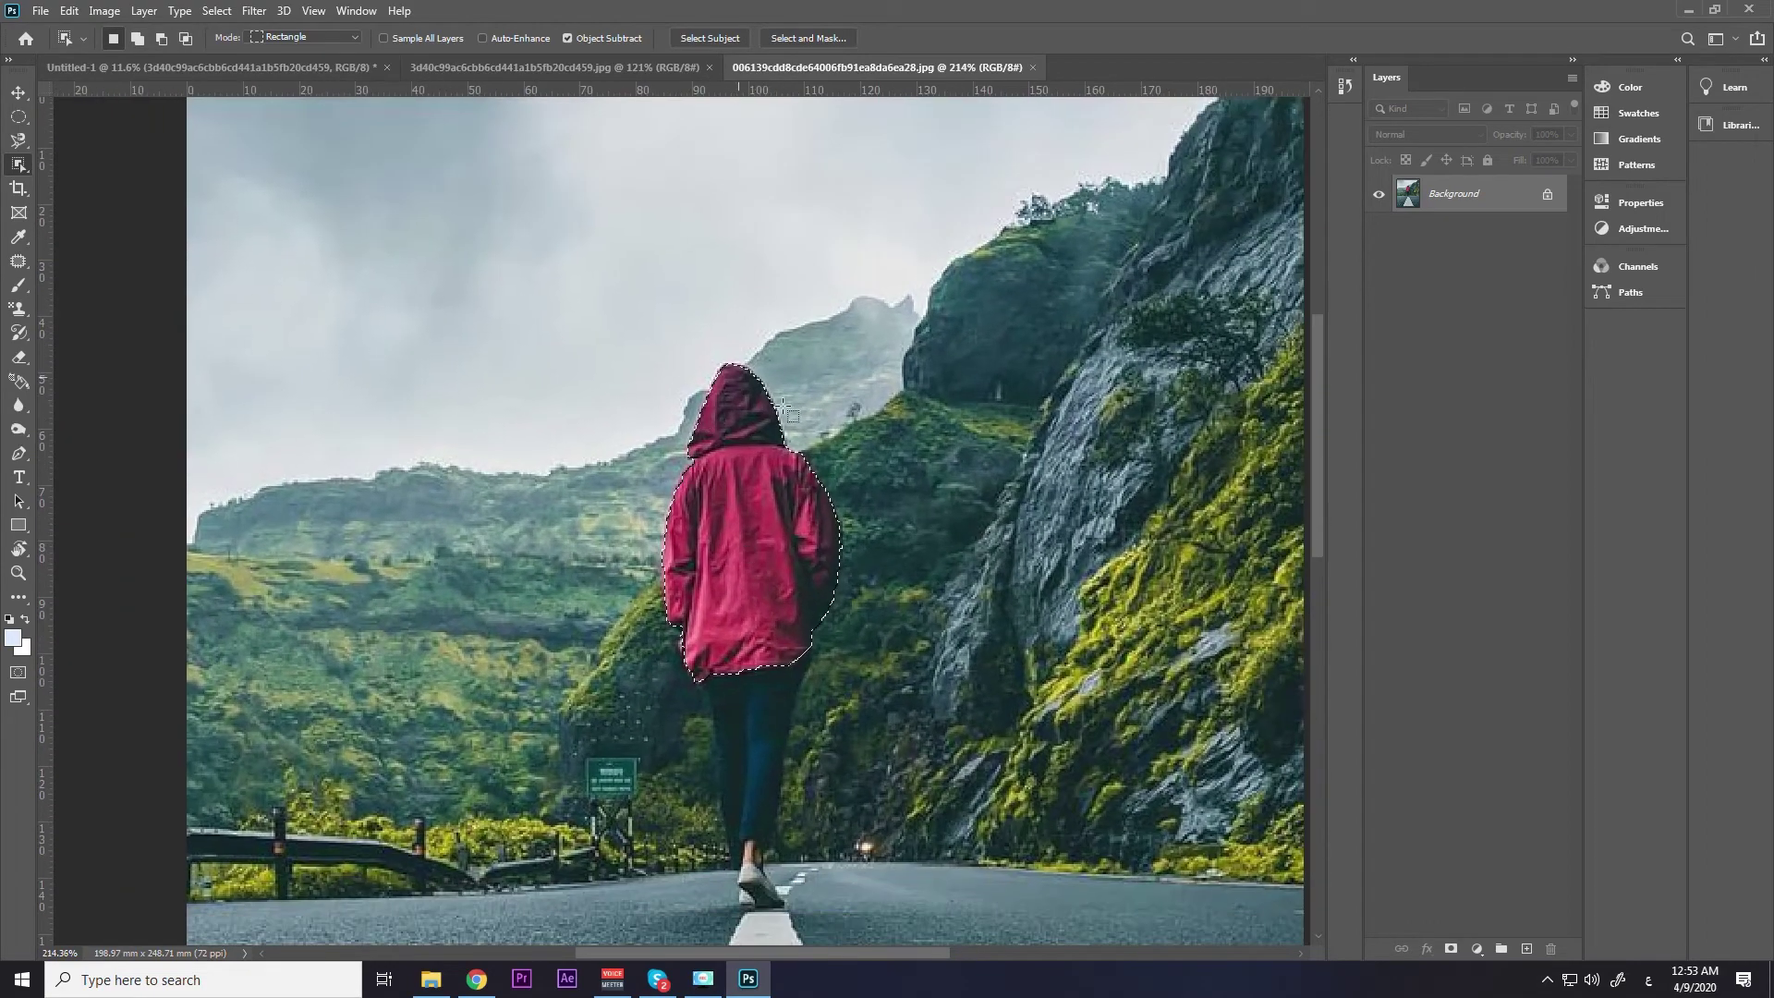
scroll(757, 416, down, 3)
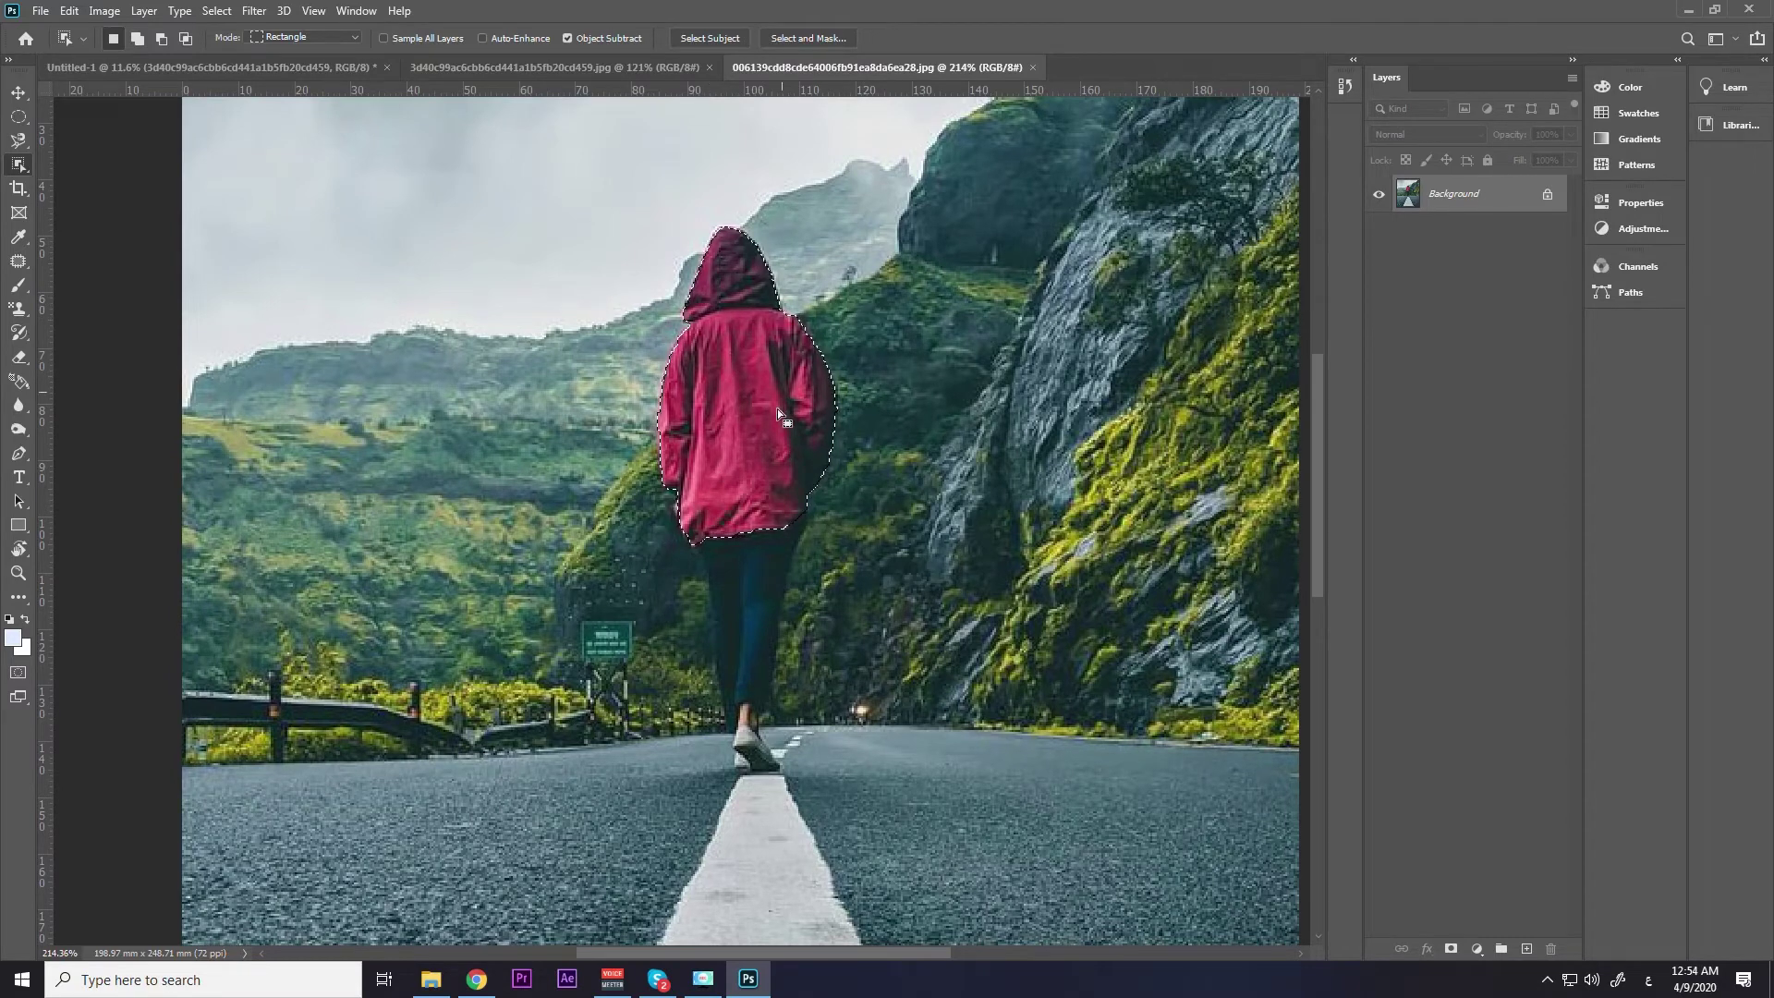
scroll(769, 442, down, 2)
scroll(770, 460, up, 1)
drag(823, 540, 834, 602)
key(ctrl+d)
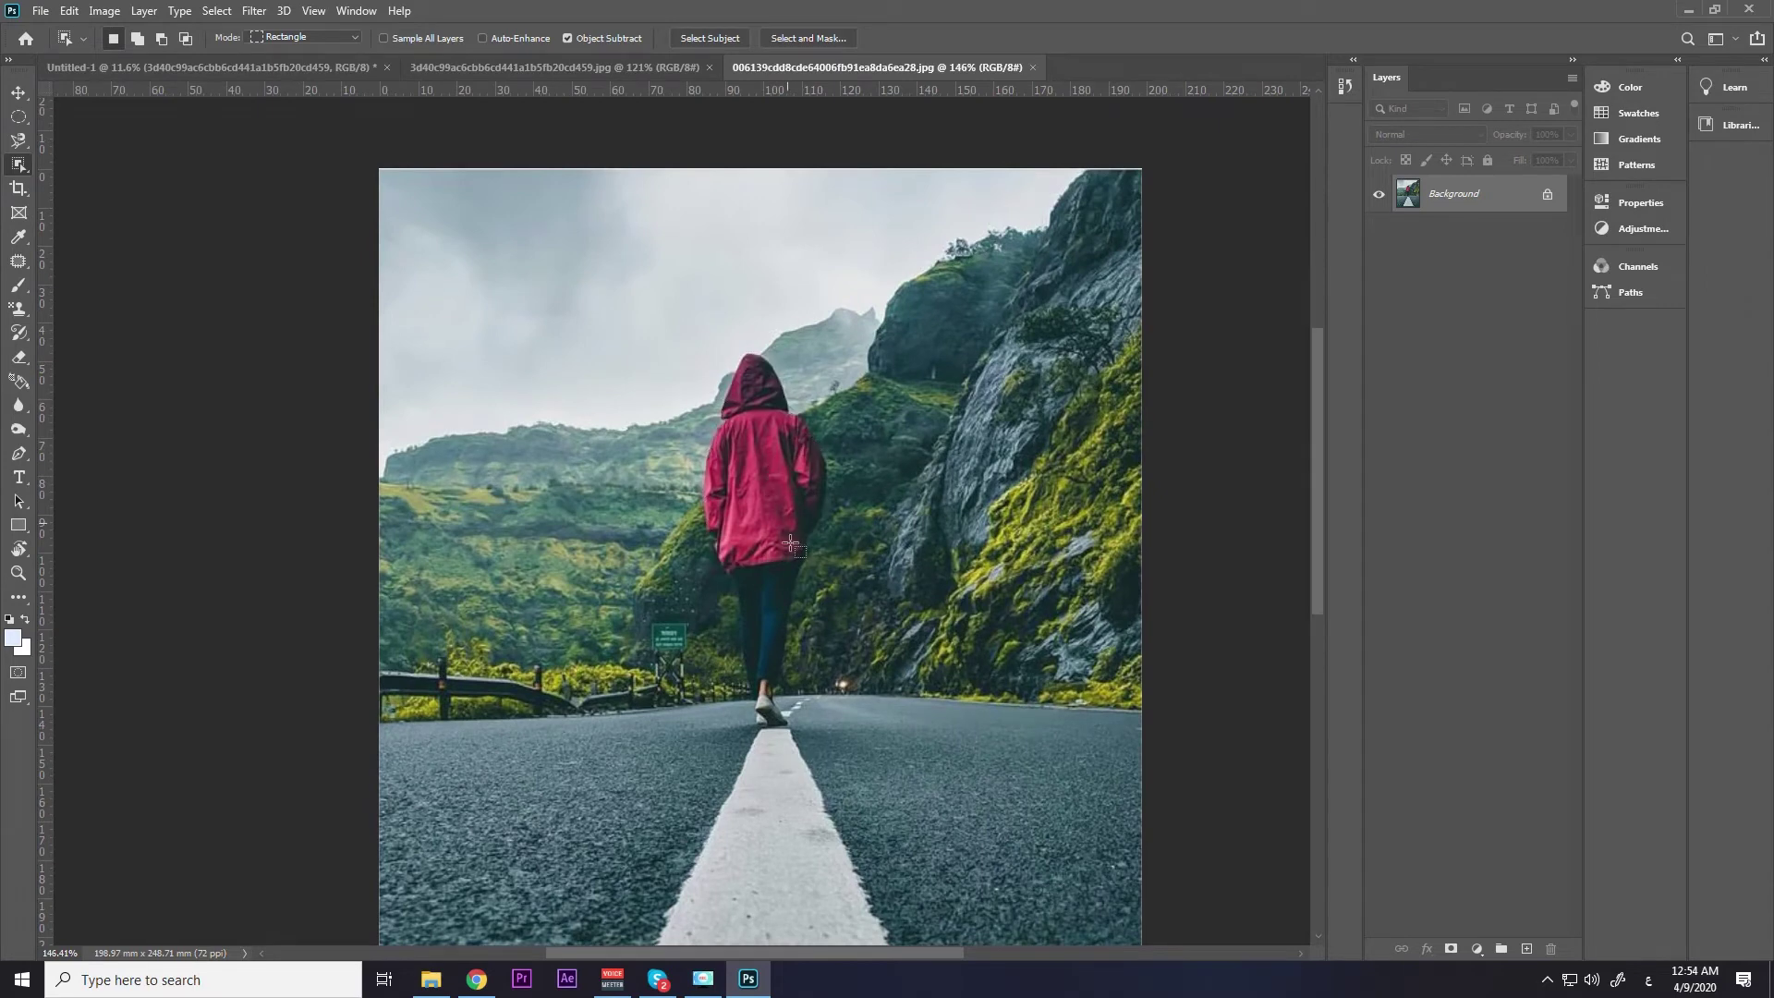
scroll(846, 594, down, 1)
scroll(847, 594, down, 1)
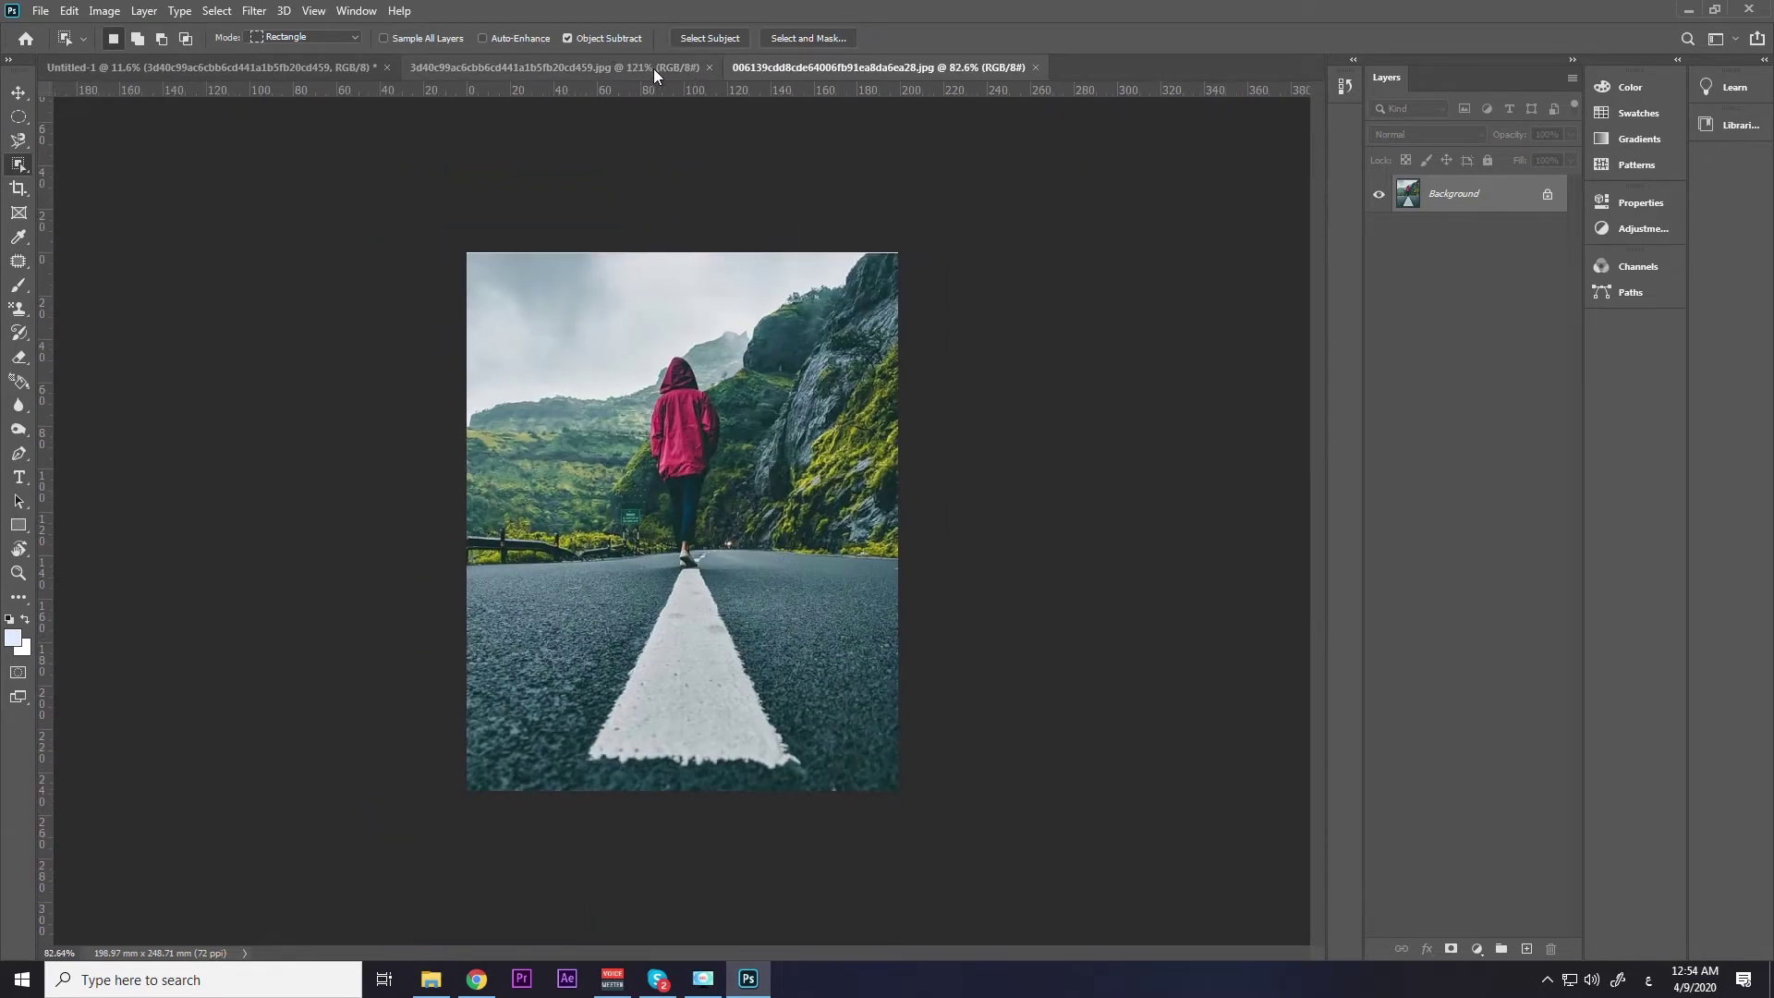
click(654, 73)
right_click(19, 164)
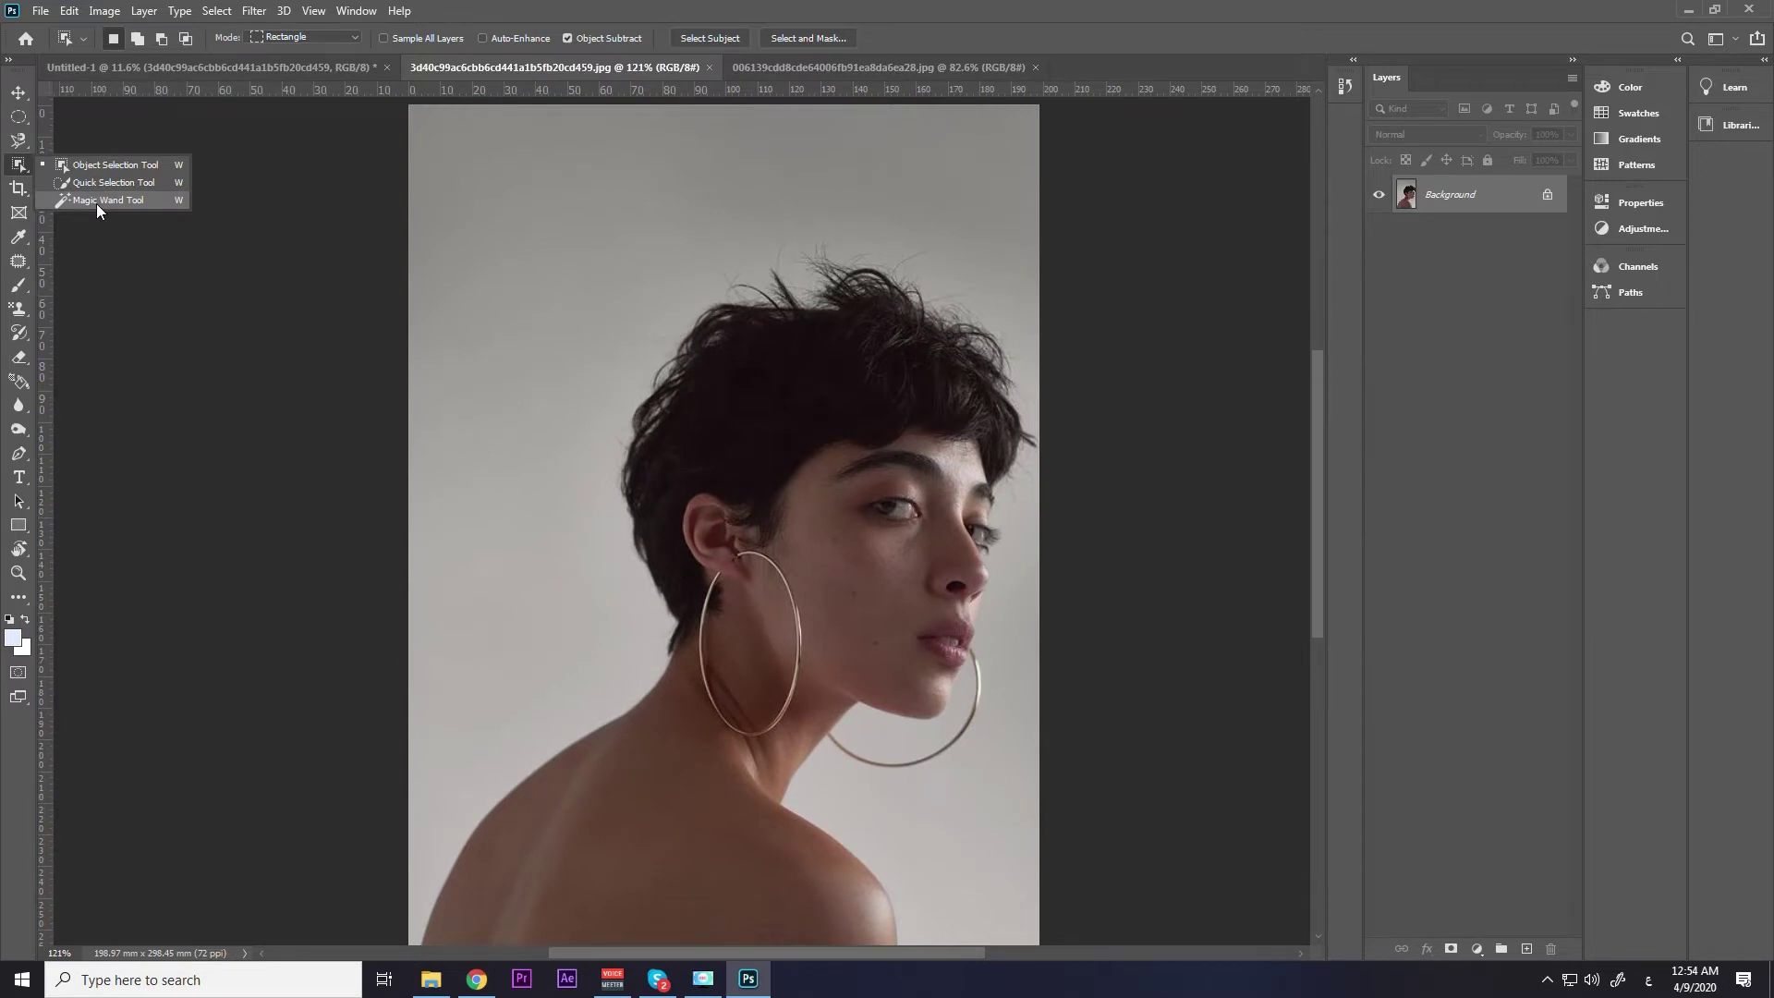
click(96, 203)
mouse_move(660, 436)
mouse_down()
mouse_move(626, 349)
mouse_move(598, 368)
mouse_up()
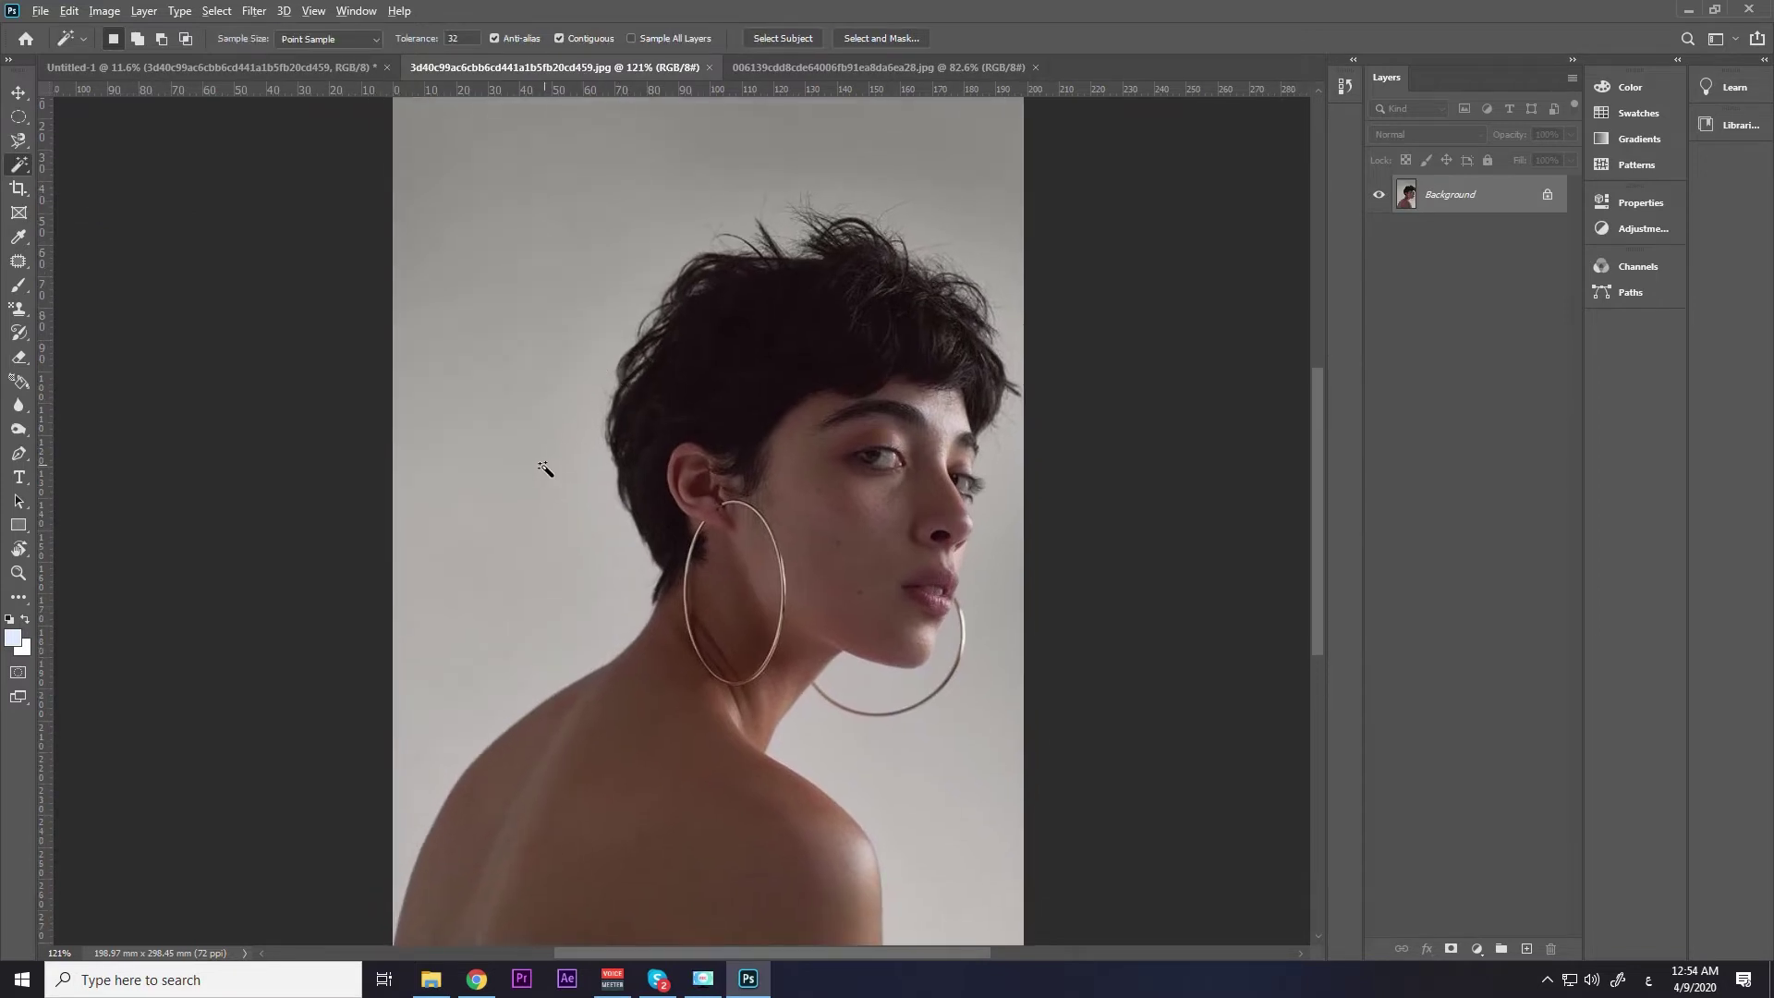
key(ctrl+1)
click(516, 343)
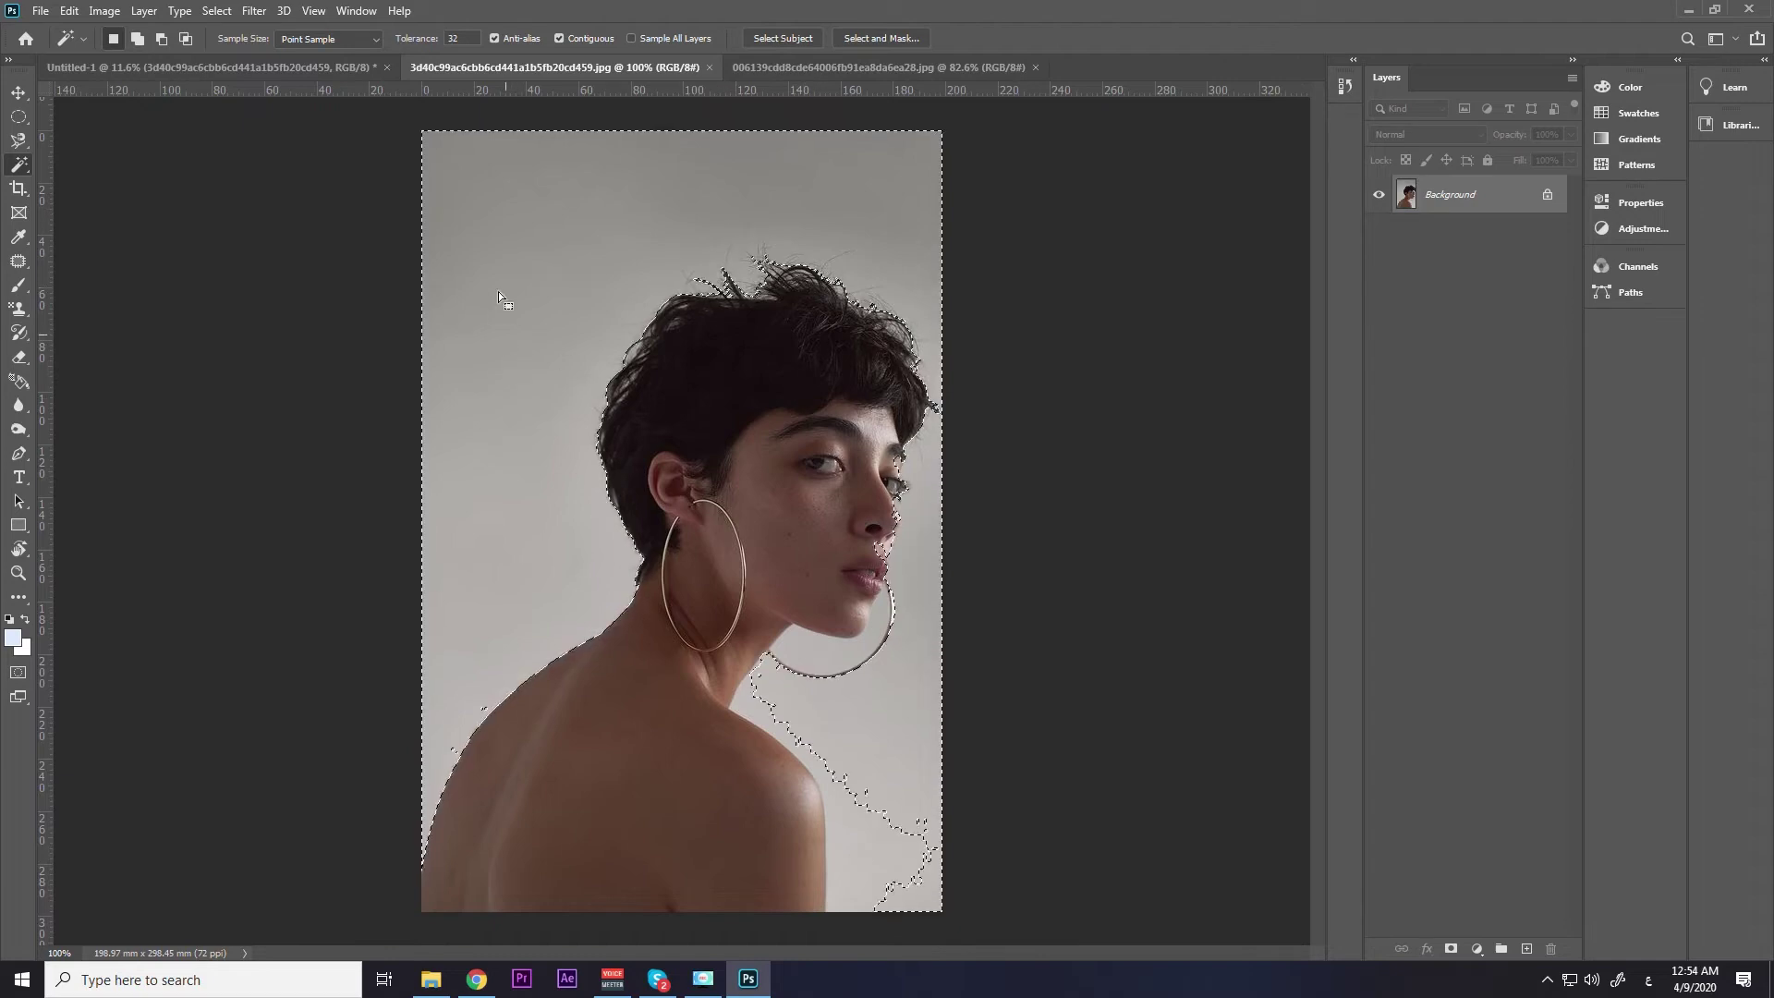
scroll(871, 608, up, 3)
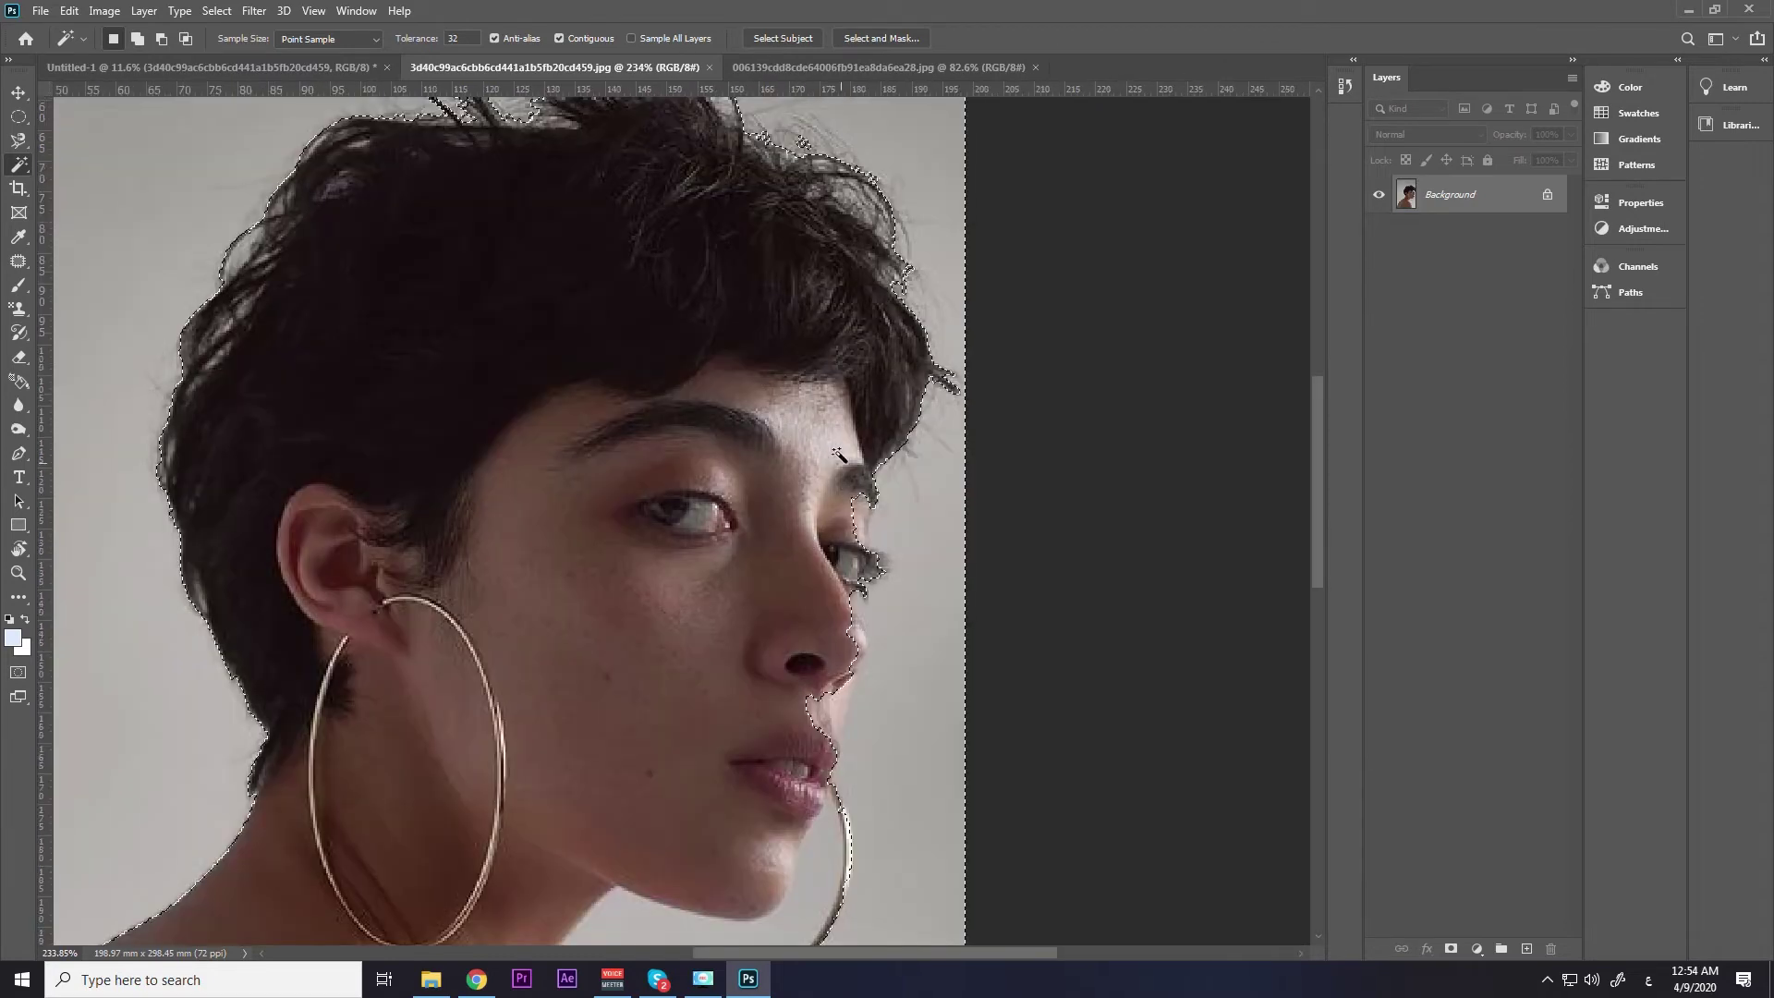
scroll(821, 581, up, 2)
drag(821, 581, 336, 308)
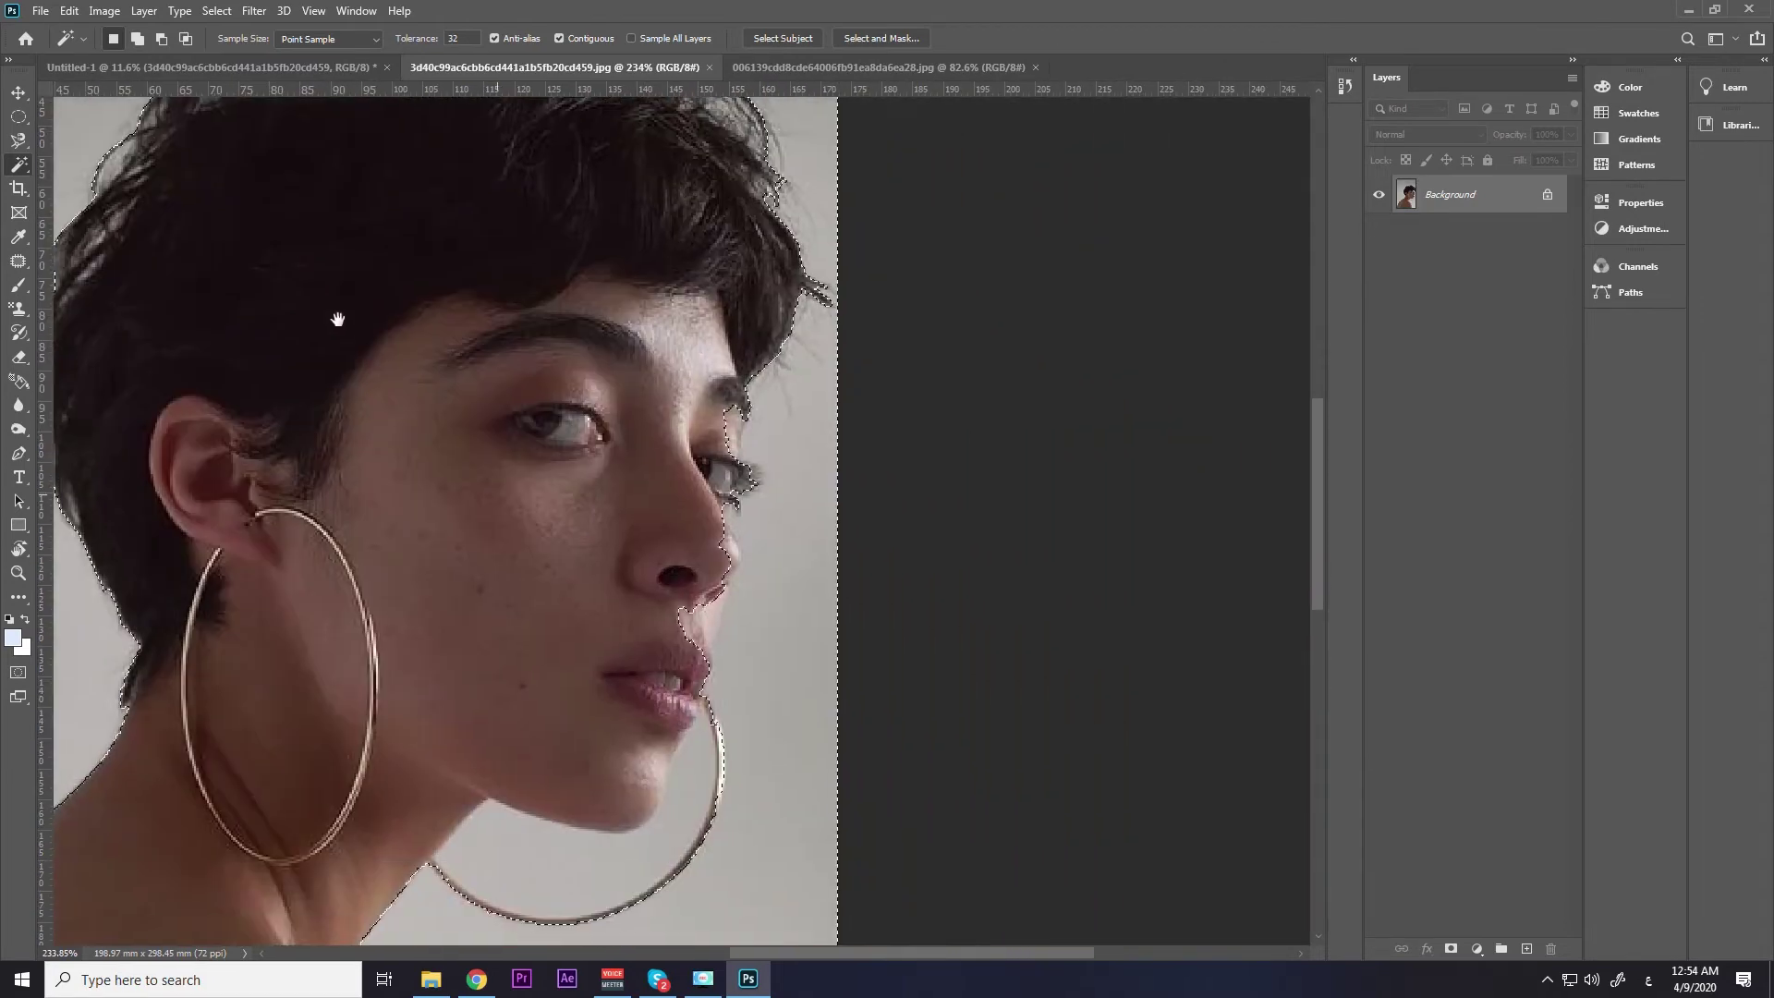
right_click(23, 148)
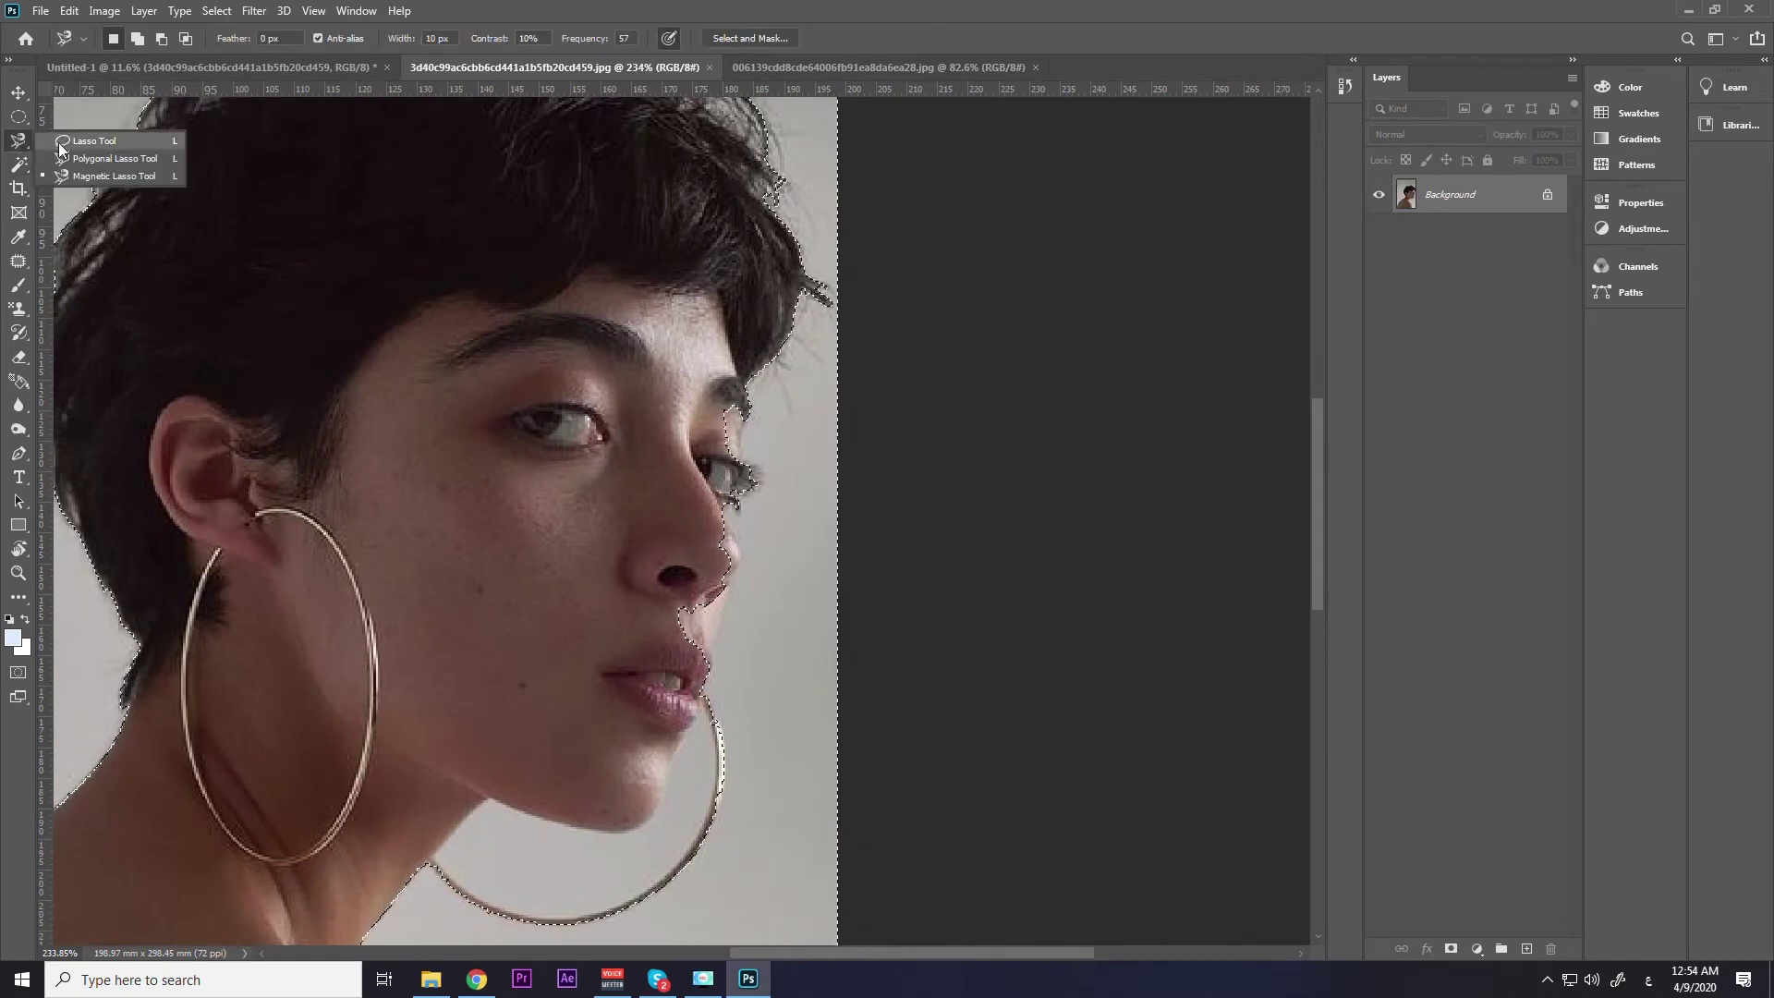
click(82, 157)
scroll(656, 425, up, 2)
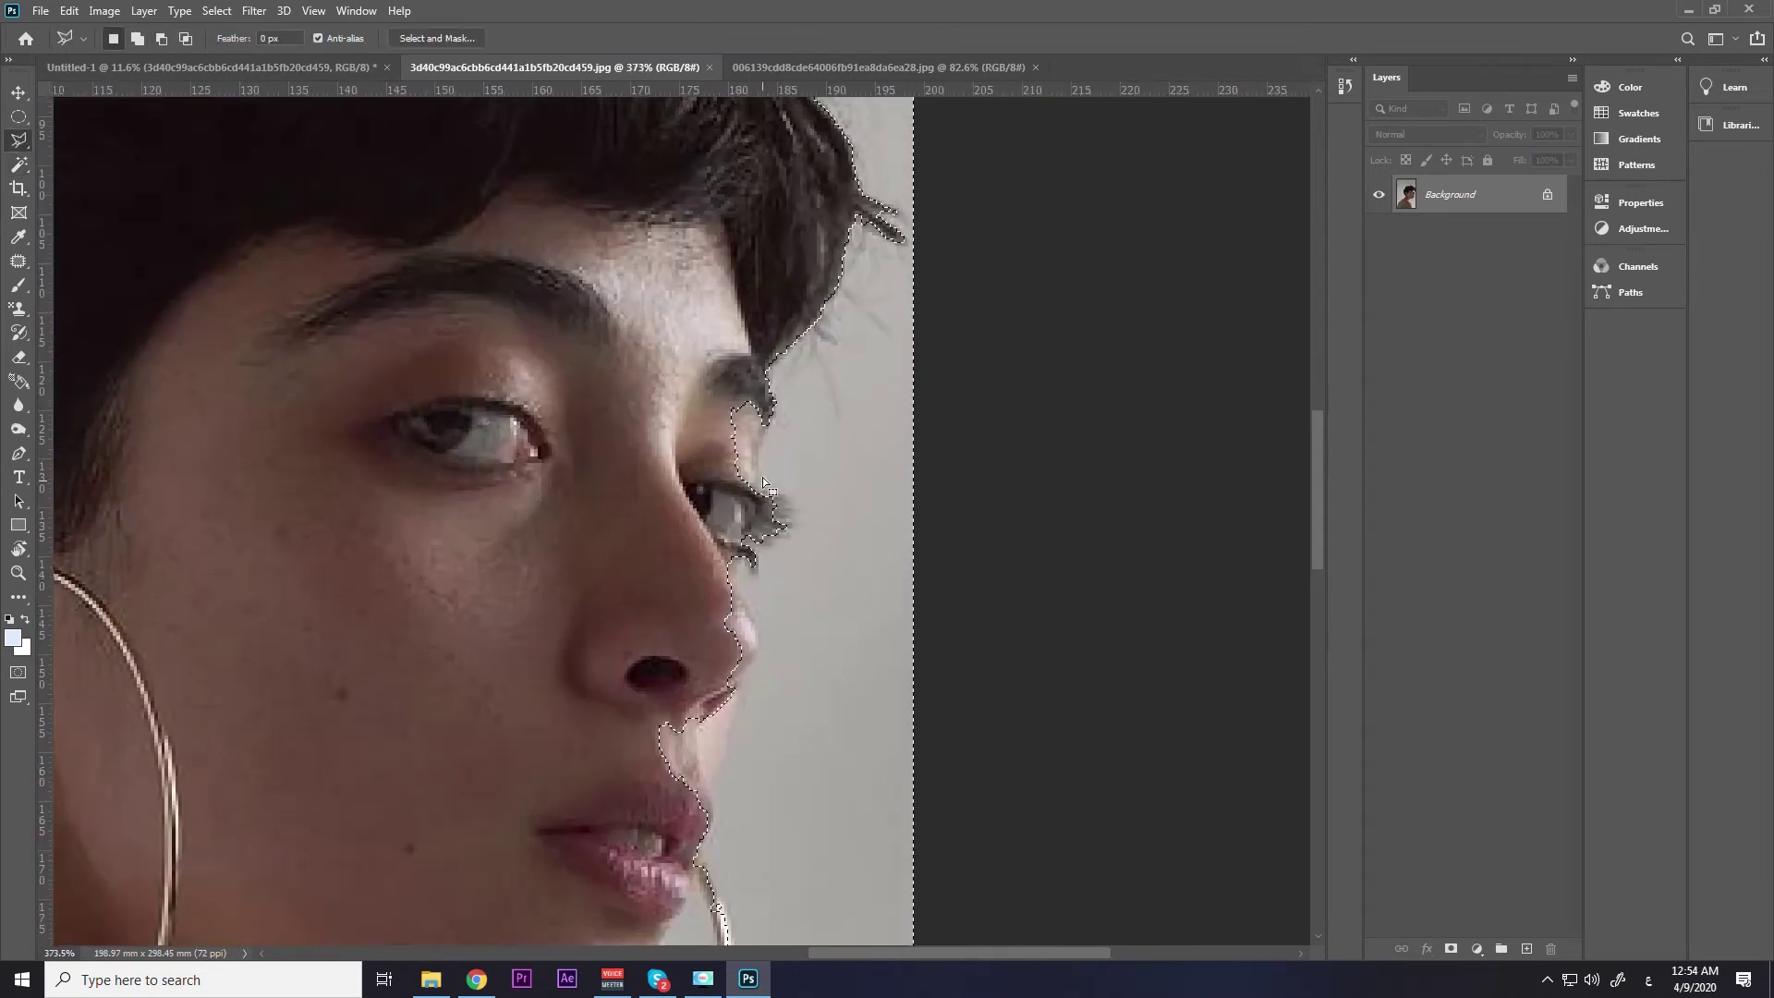
scroll(763, 480, up, 1)
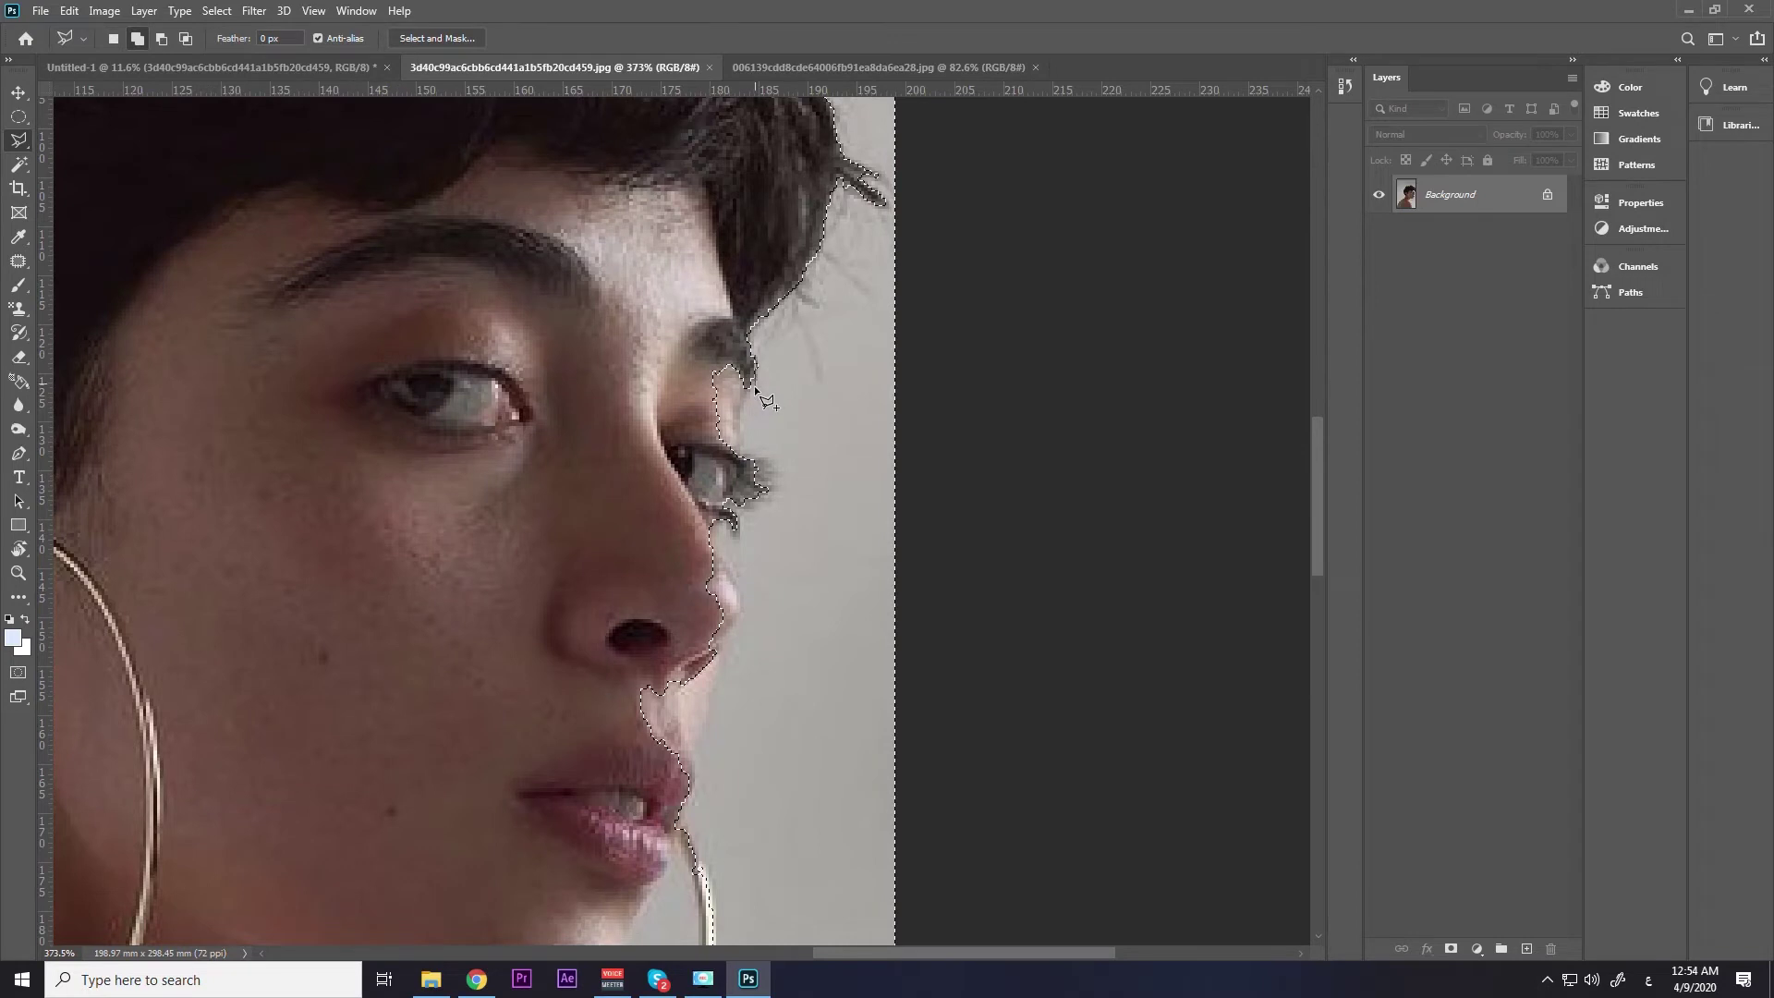
click(752, 369)
click(700, 474)
click(689, 374)
click(707, 340)
click(751, 369)
scroll(806, 478, down, 2)
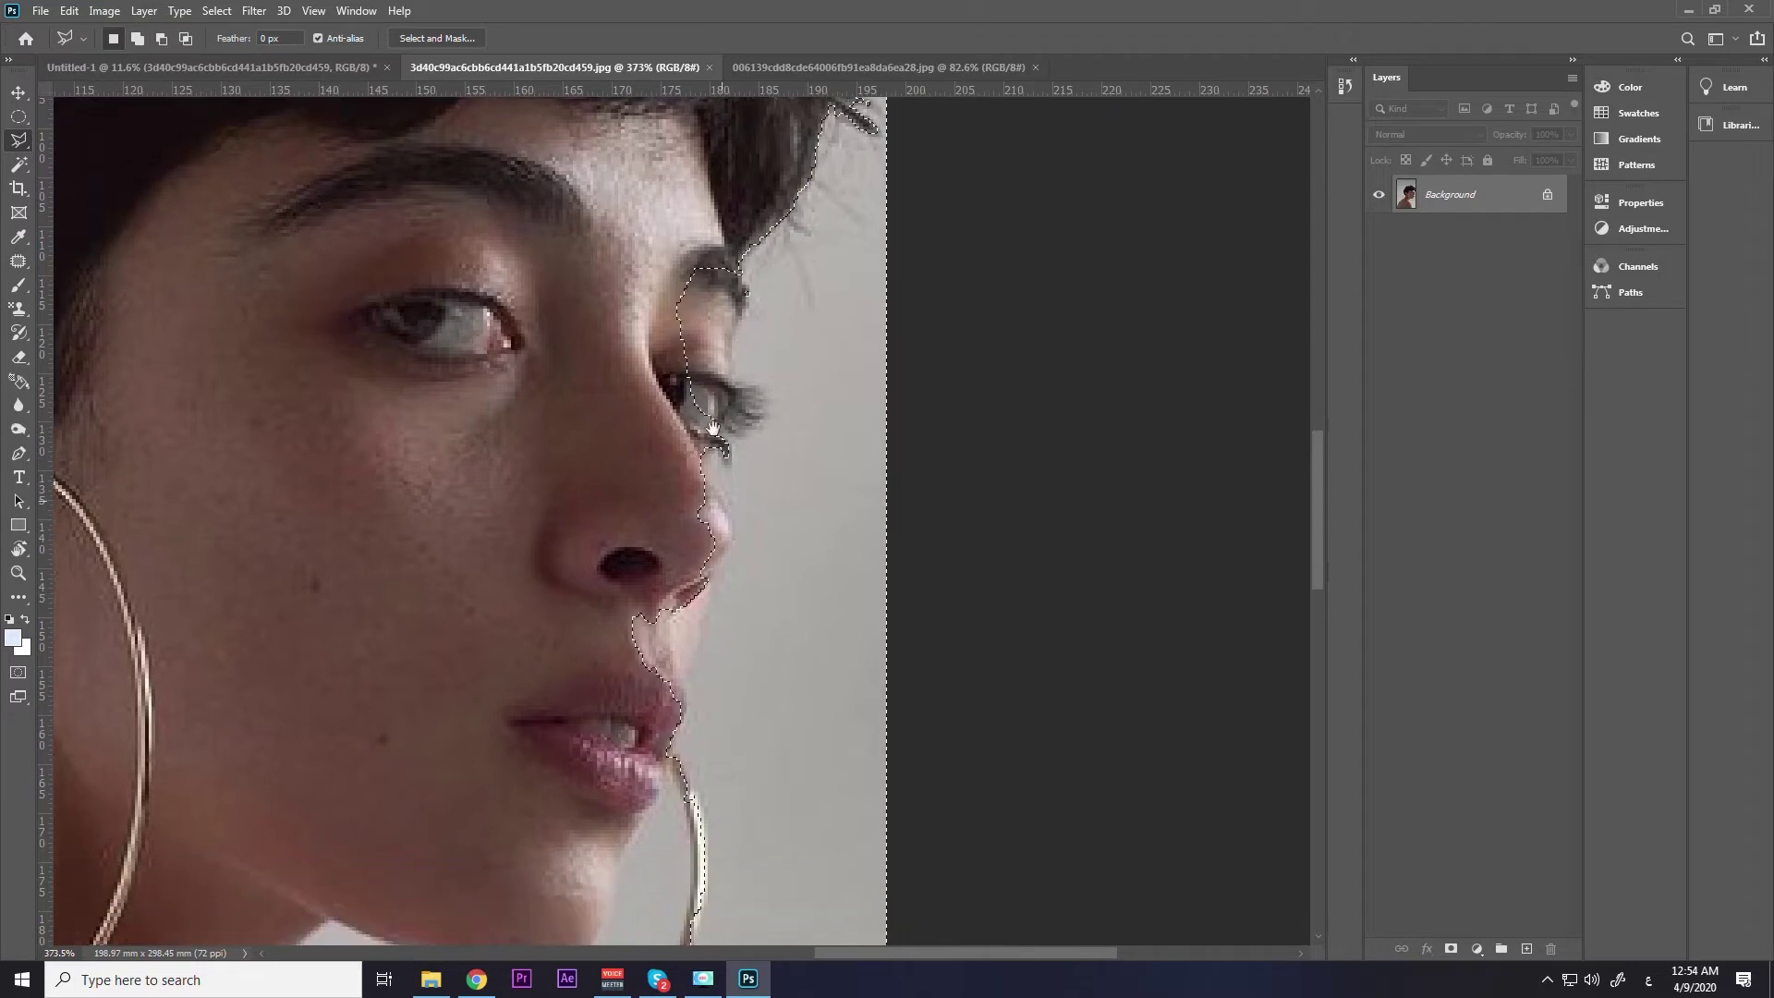
click(743, 298)
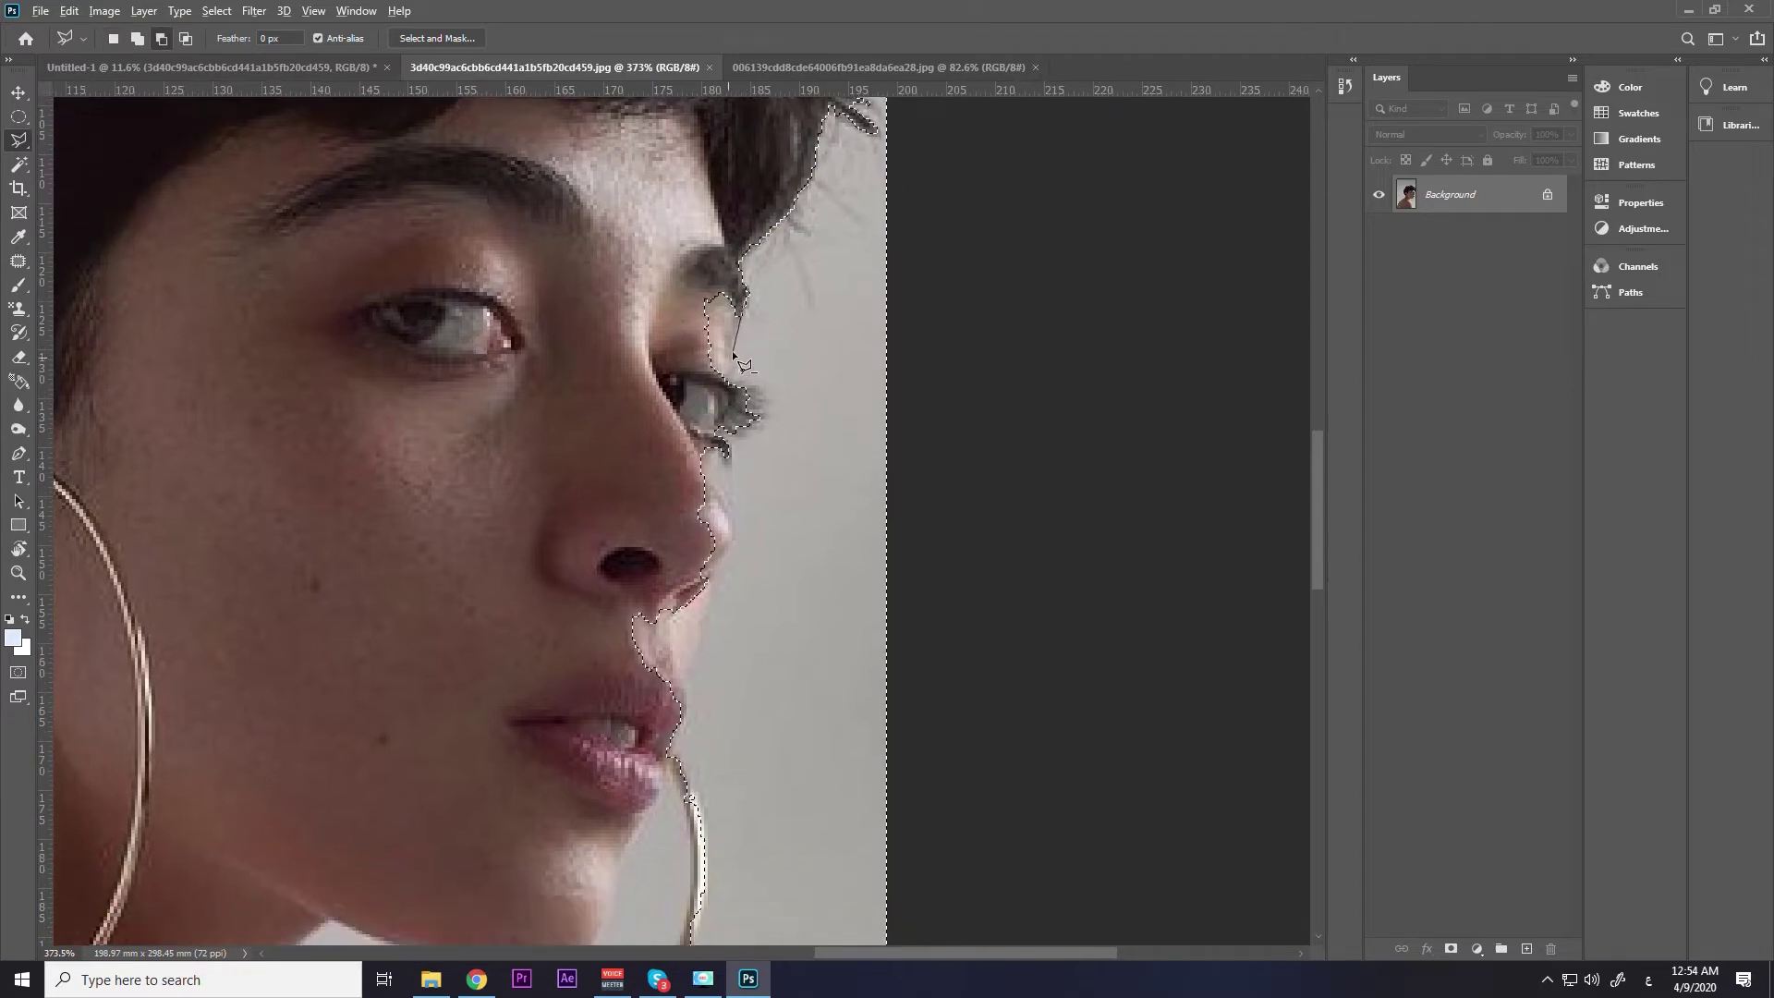
click(742, 298)
scroll(771, 315, down, 3)
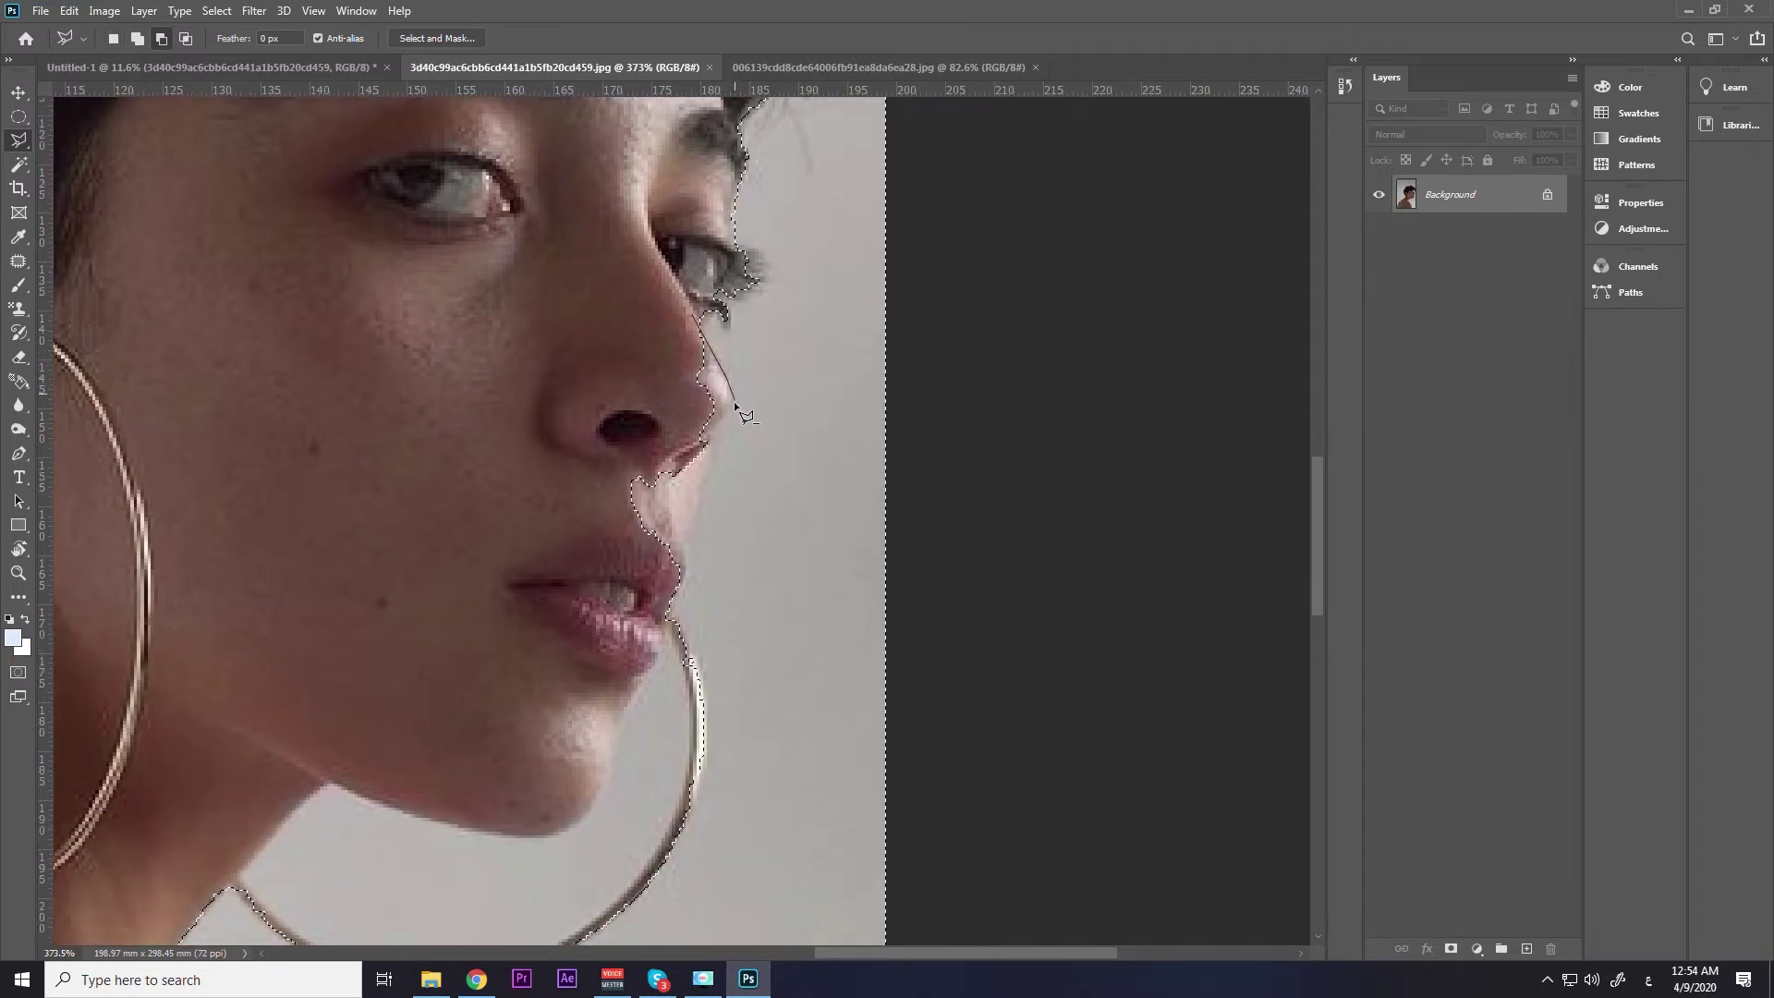
double_click(652, 435)
scroll(666, 360, down, 3)
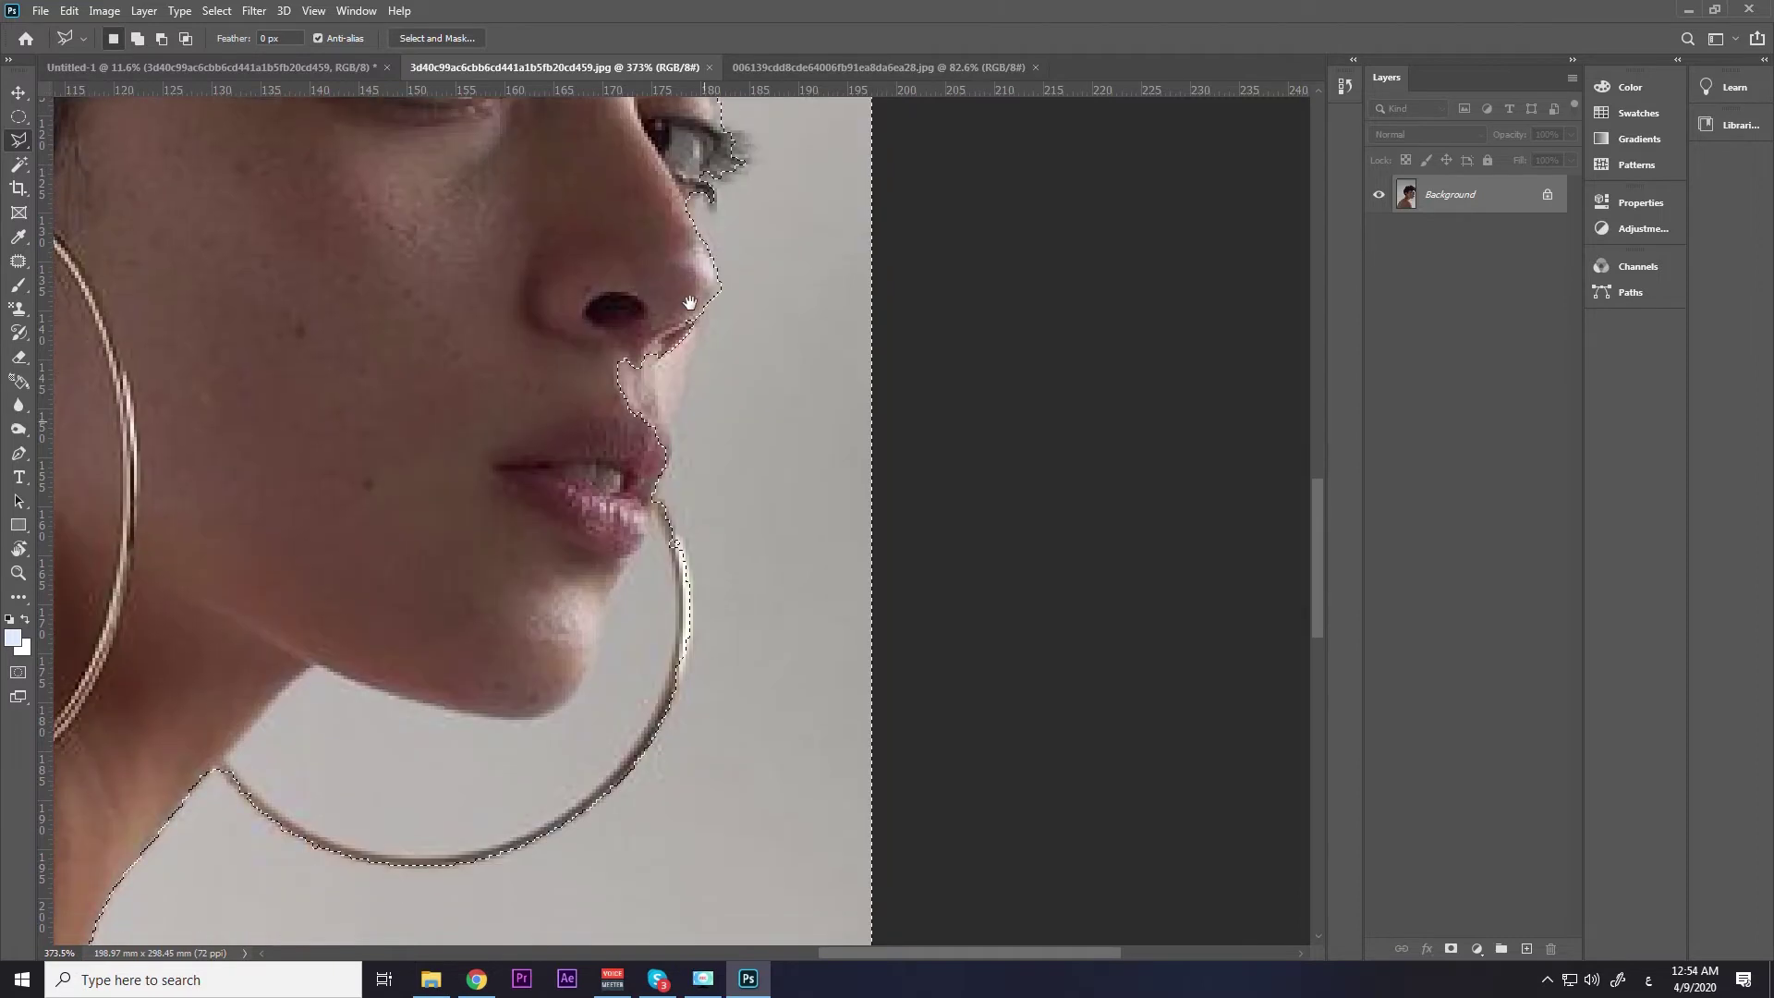
click(690, 328)
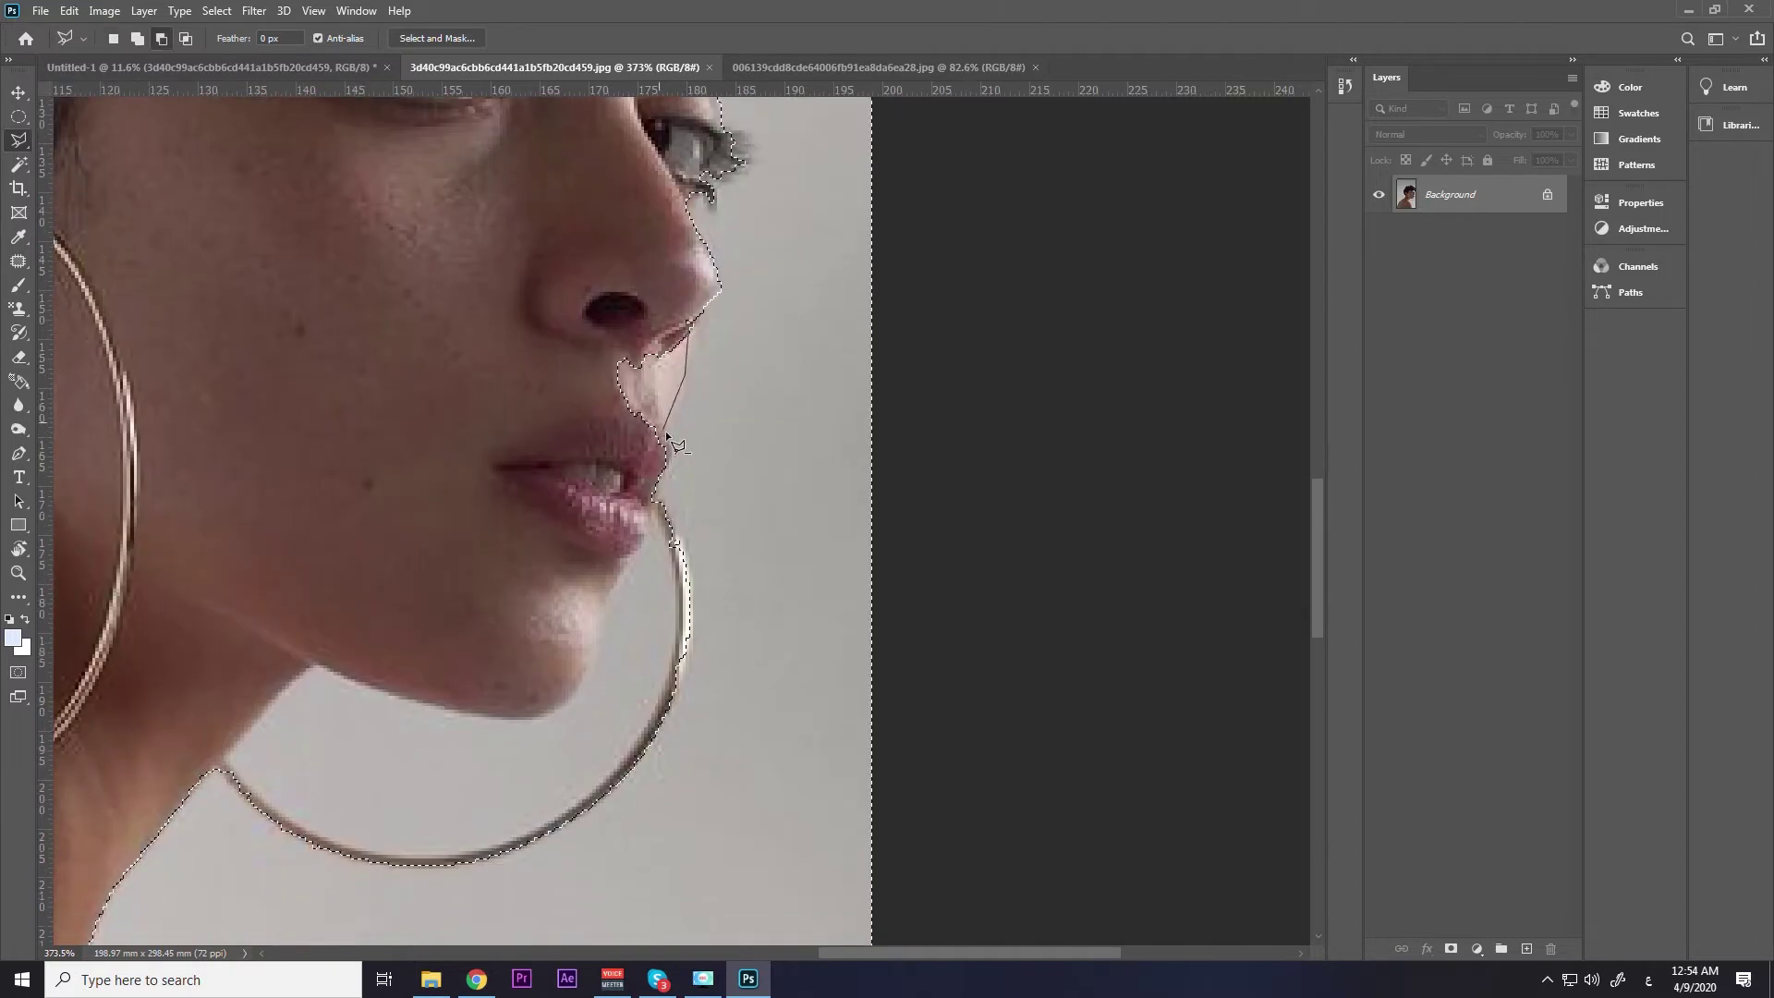
click(666, 470)
scroll(614, 320, down, 2)
scroll(614, 320, down, 3)
mouse_move(391, 395)
mouse_down()
mouse_move(509, 427)
mouse_move(511, 516)
mouse_up()
scroll(511, 516, down, 1)
scroll(784, 736, up, 2)
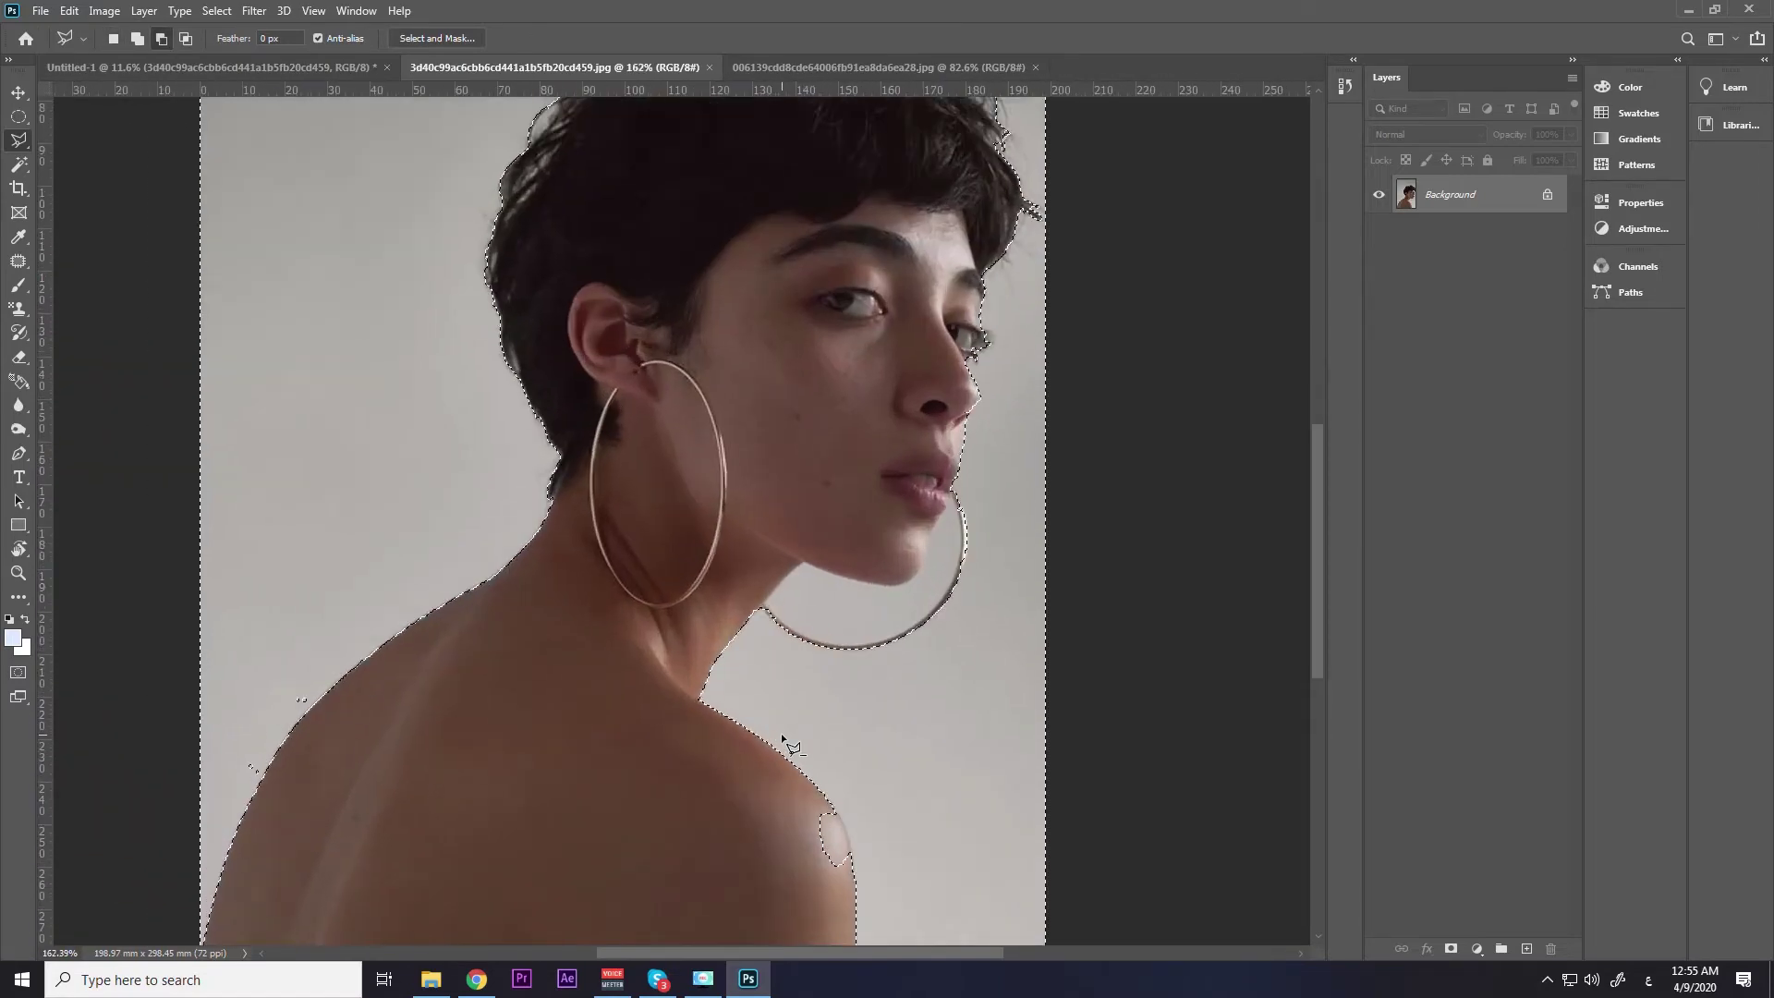
scroll(792, 736, up, 1)
drag(792, 737, 801, 448)
scroll(702, 451, up, 2)
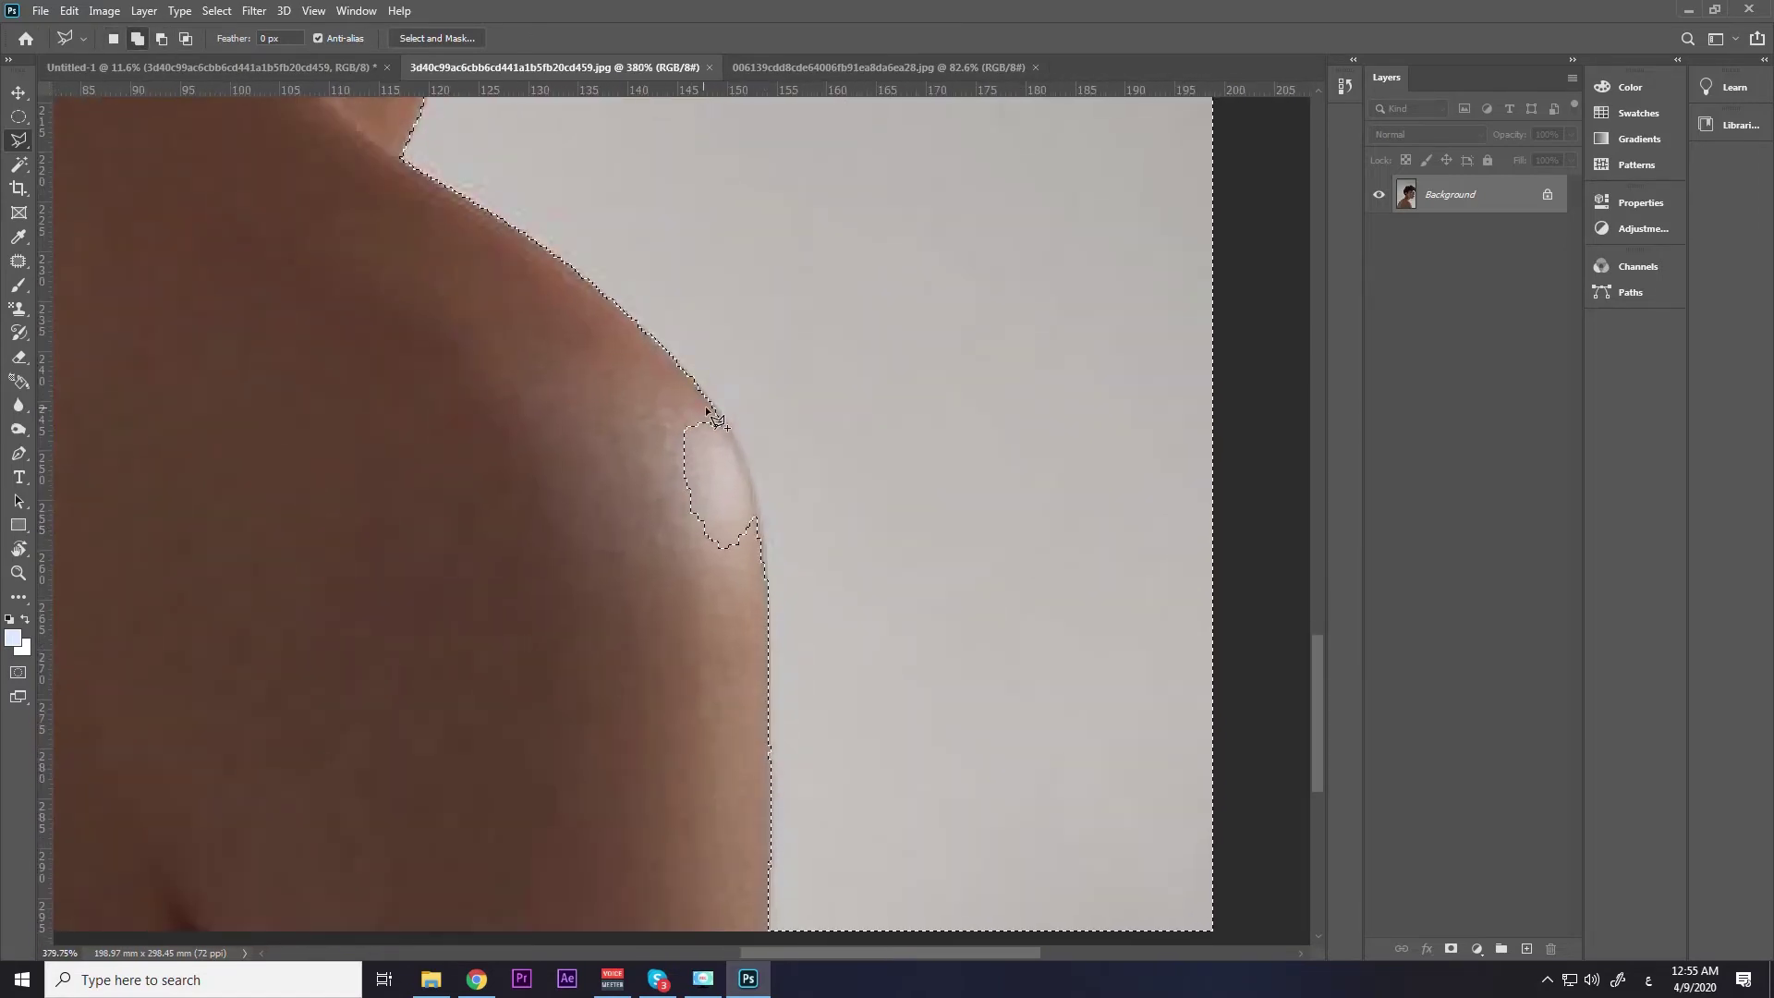
key(ctrl+d)
key(ctrl+0)
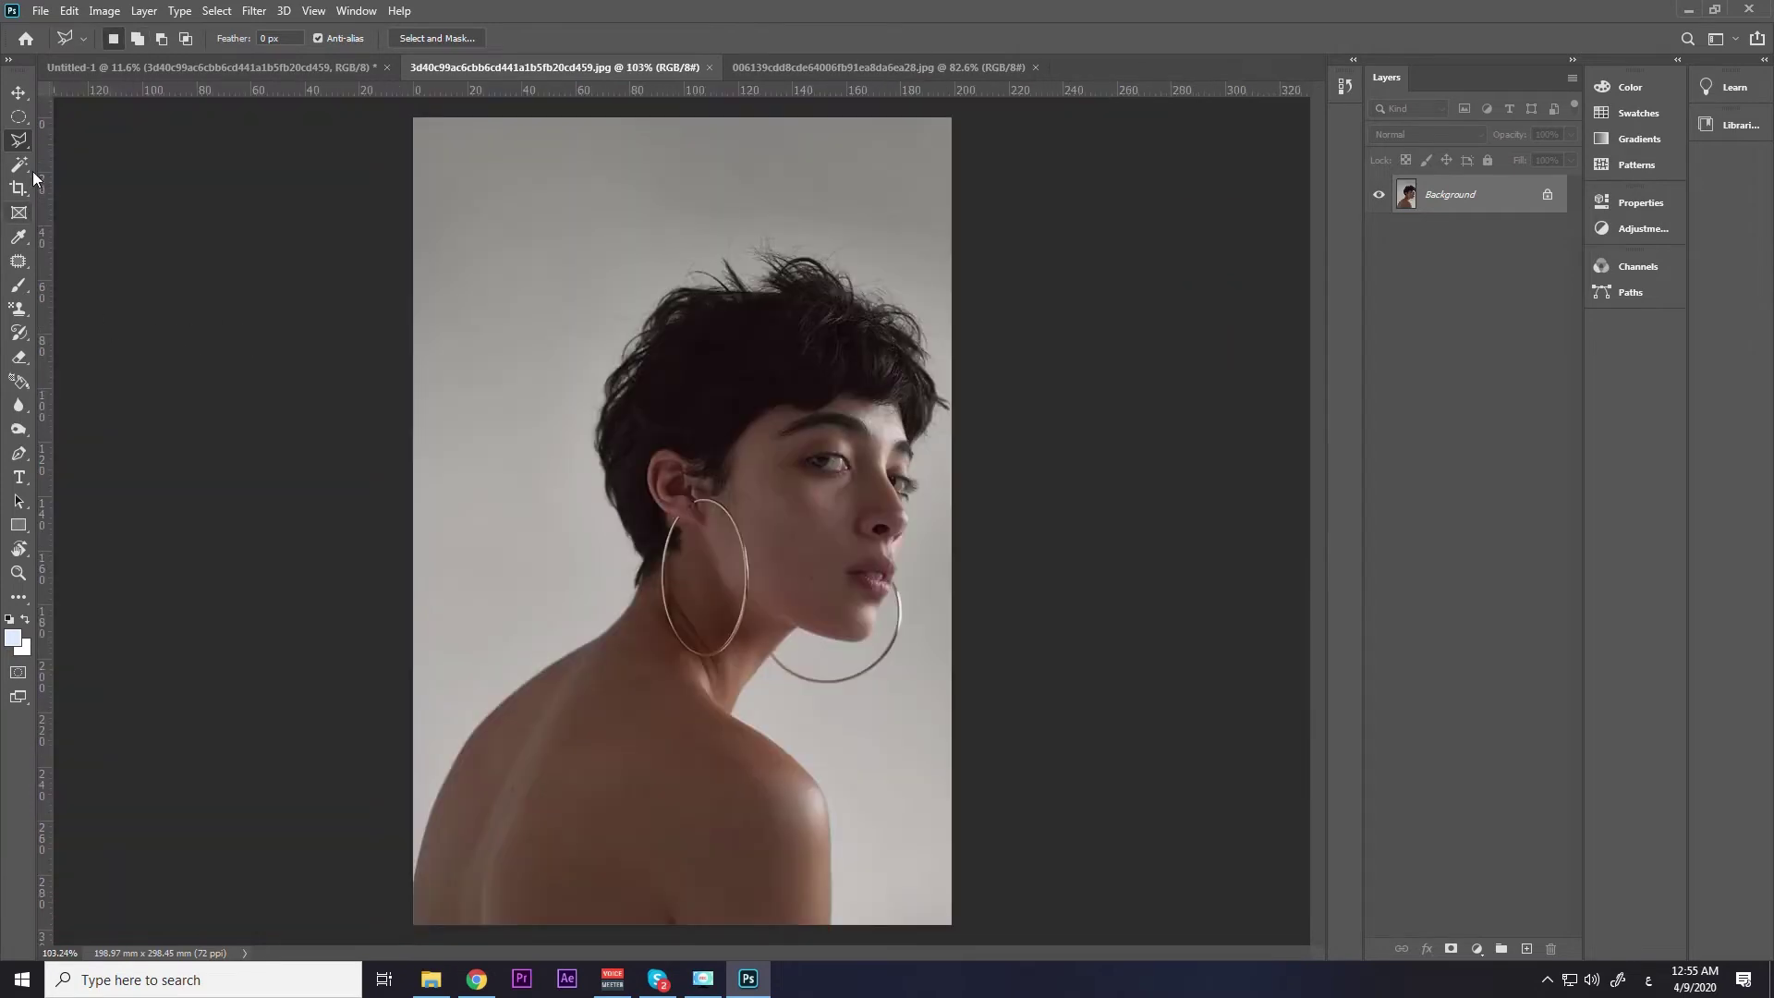
After trying the colour-based and freehand selection tools, choose the Object Selection Tool.
click(18, 165)
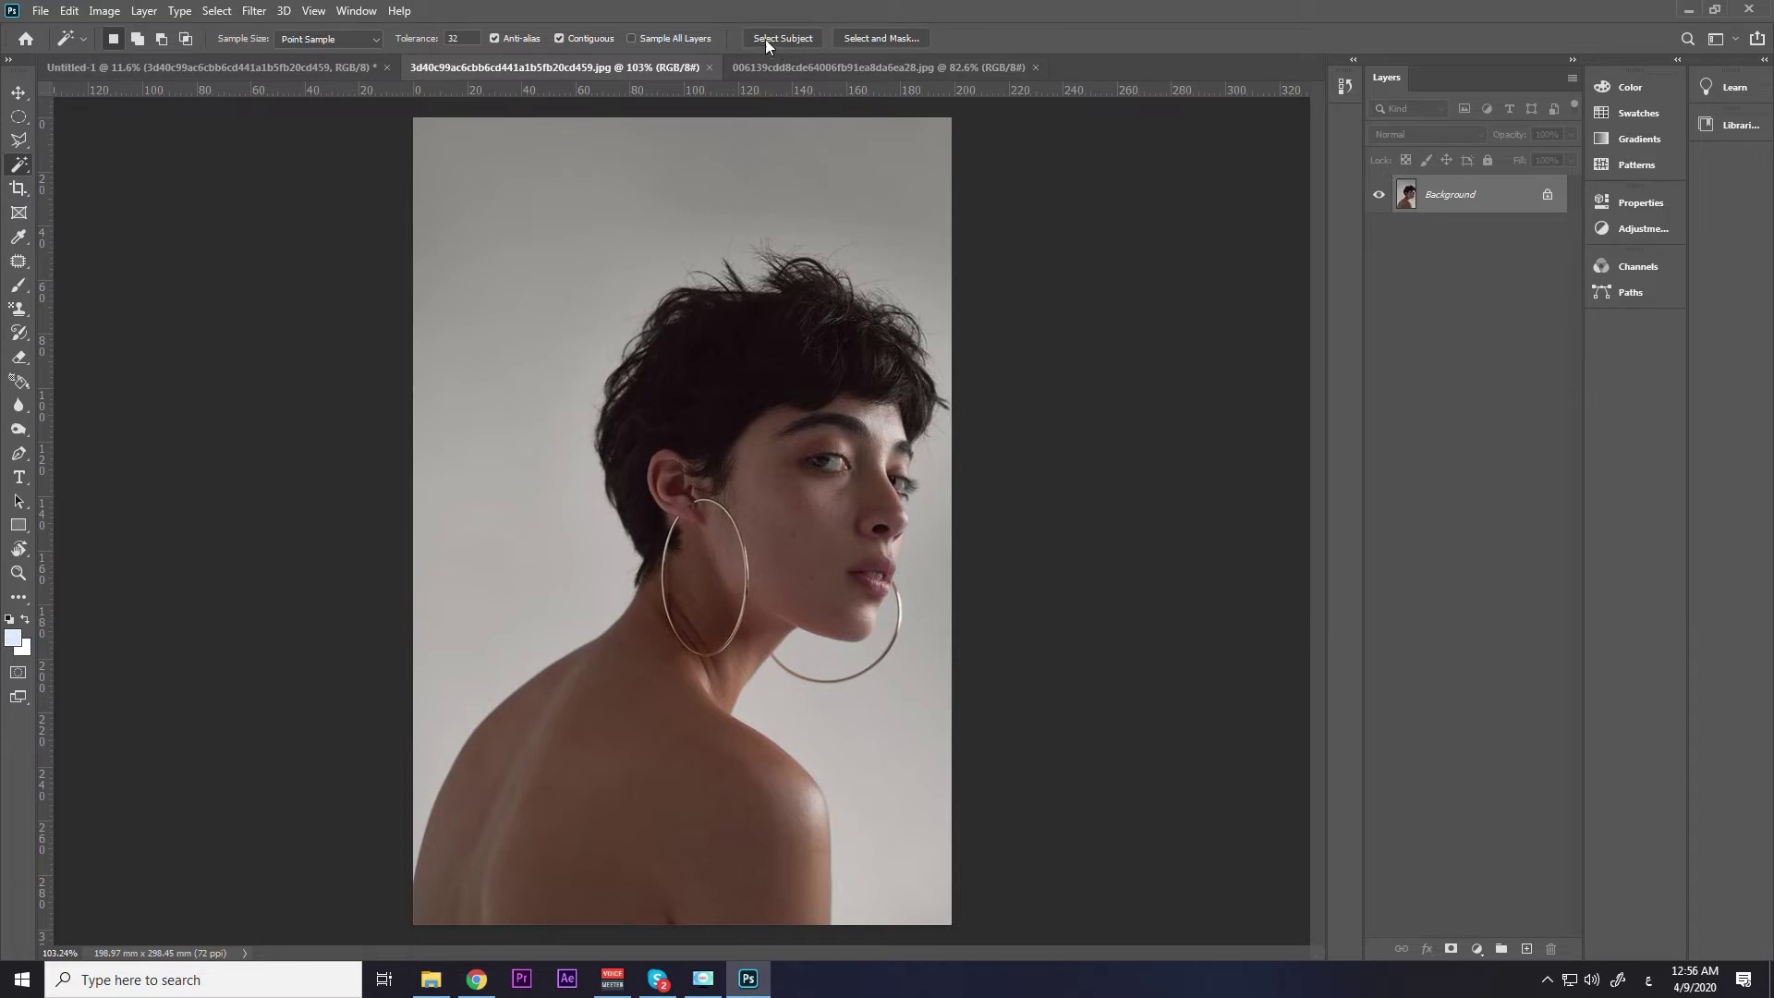
click(22, 142)
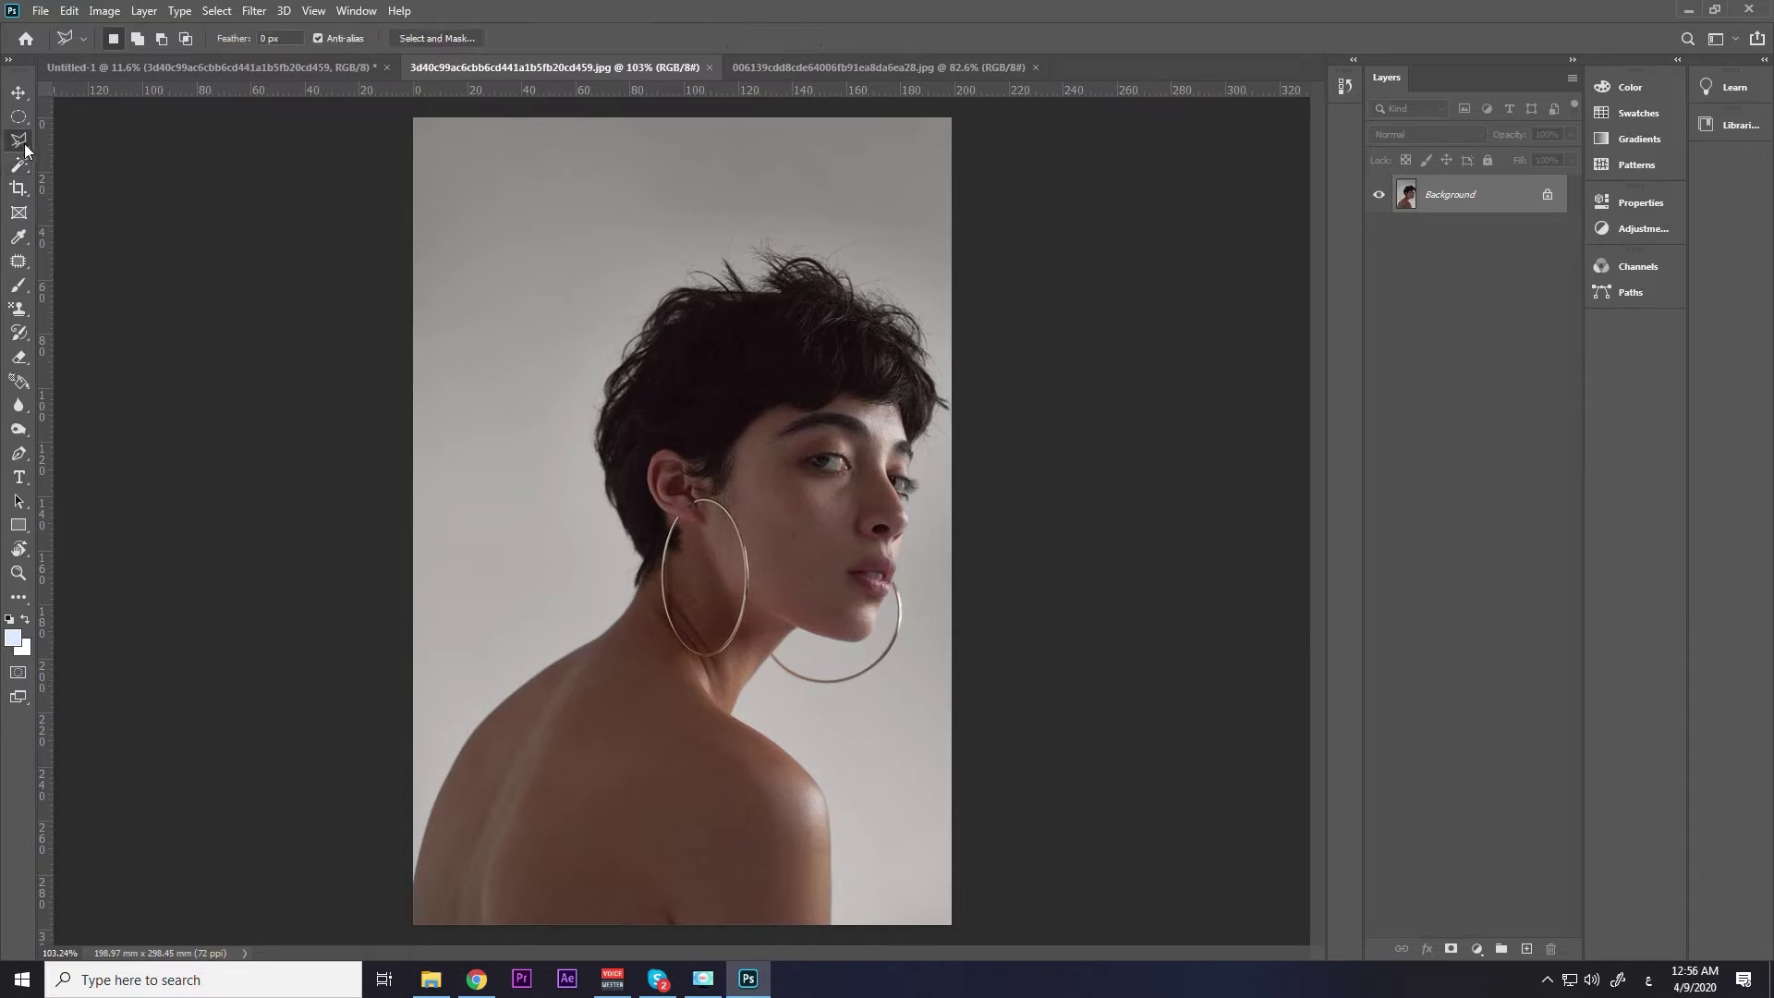
click(20, 166)
right_click(22, 174)
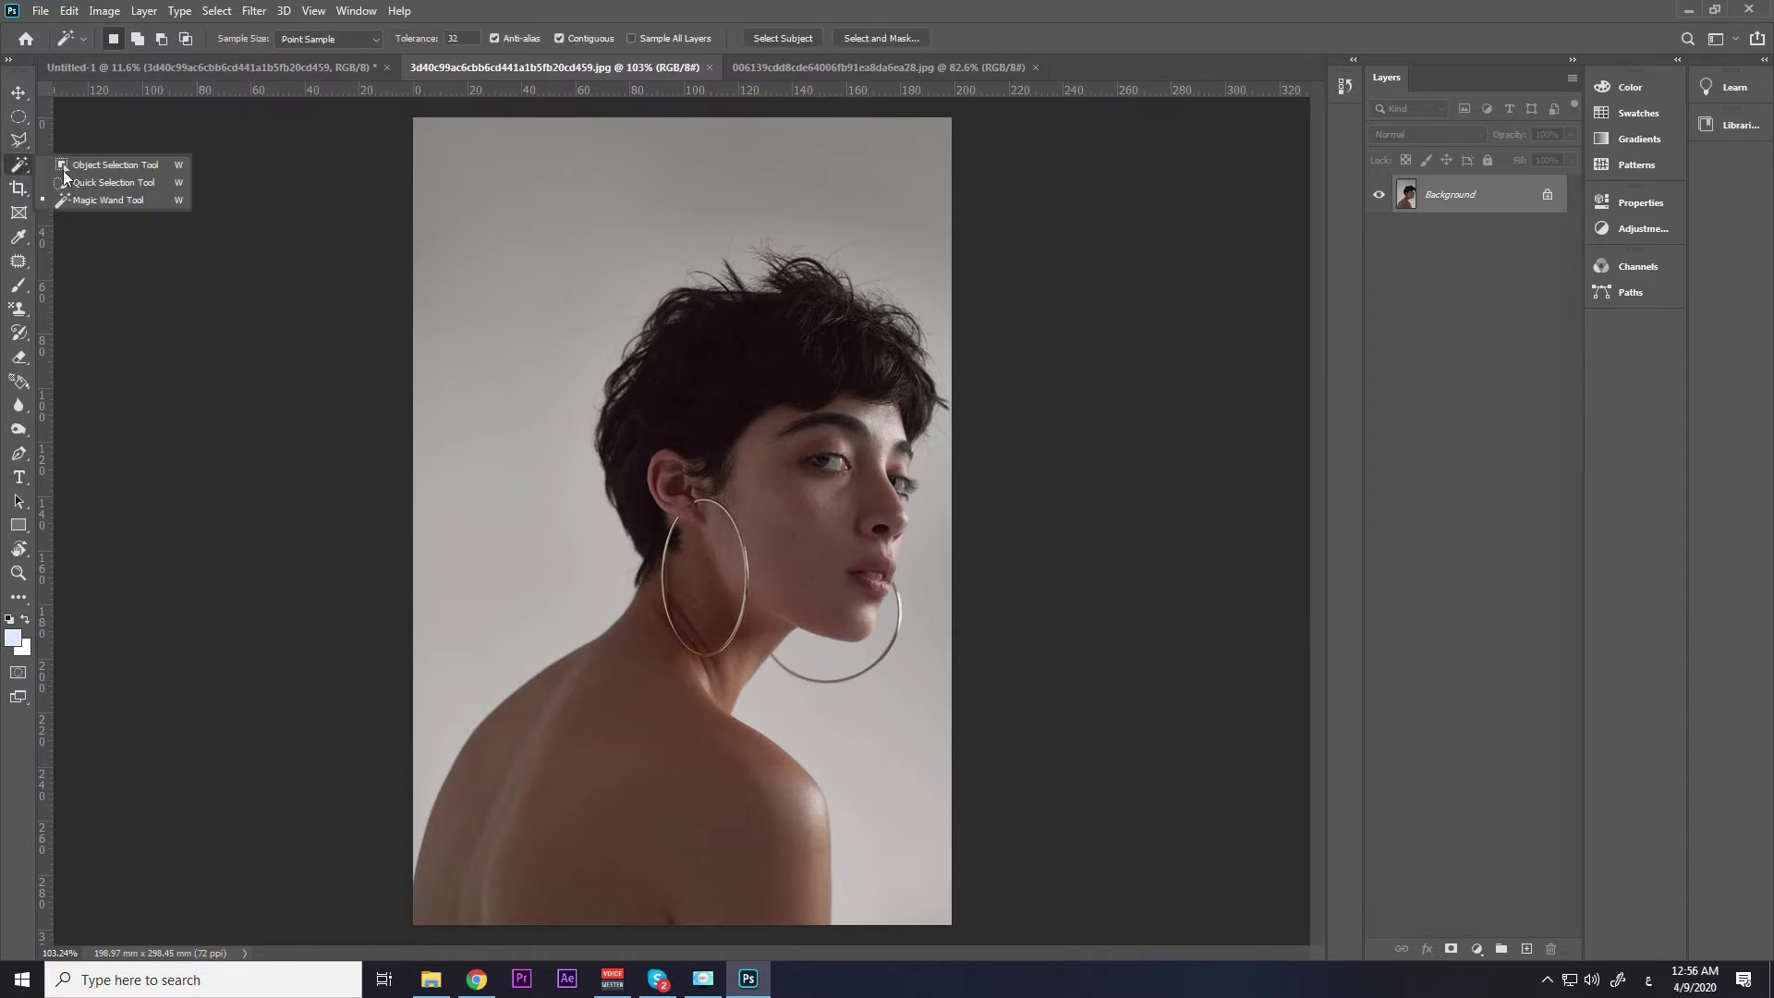
click(119, 167)
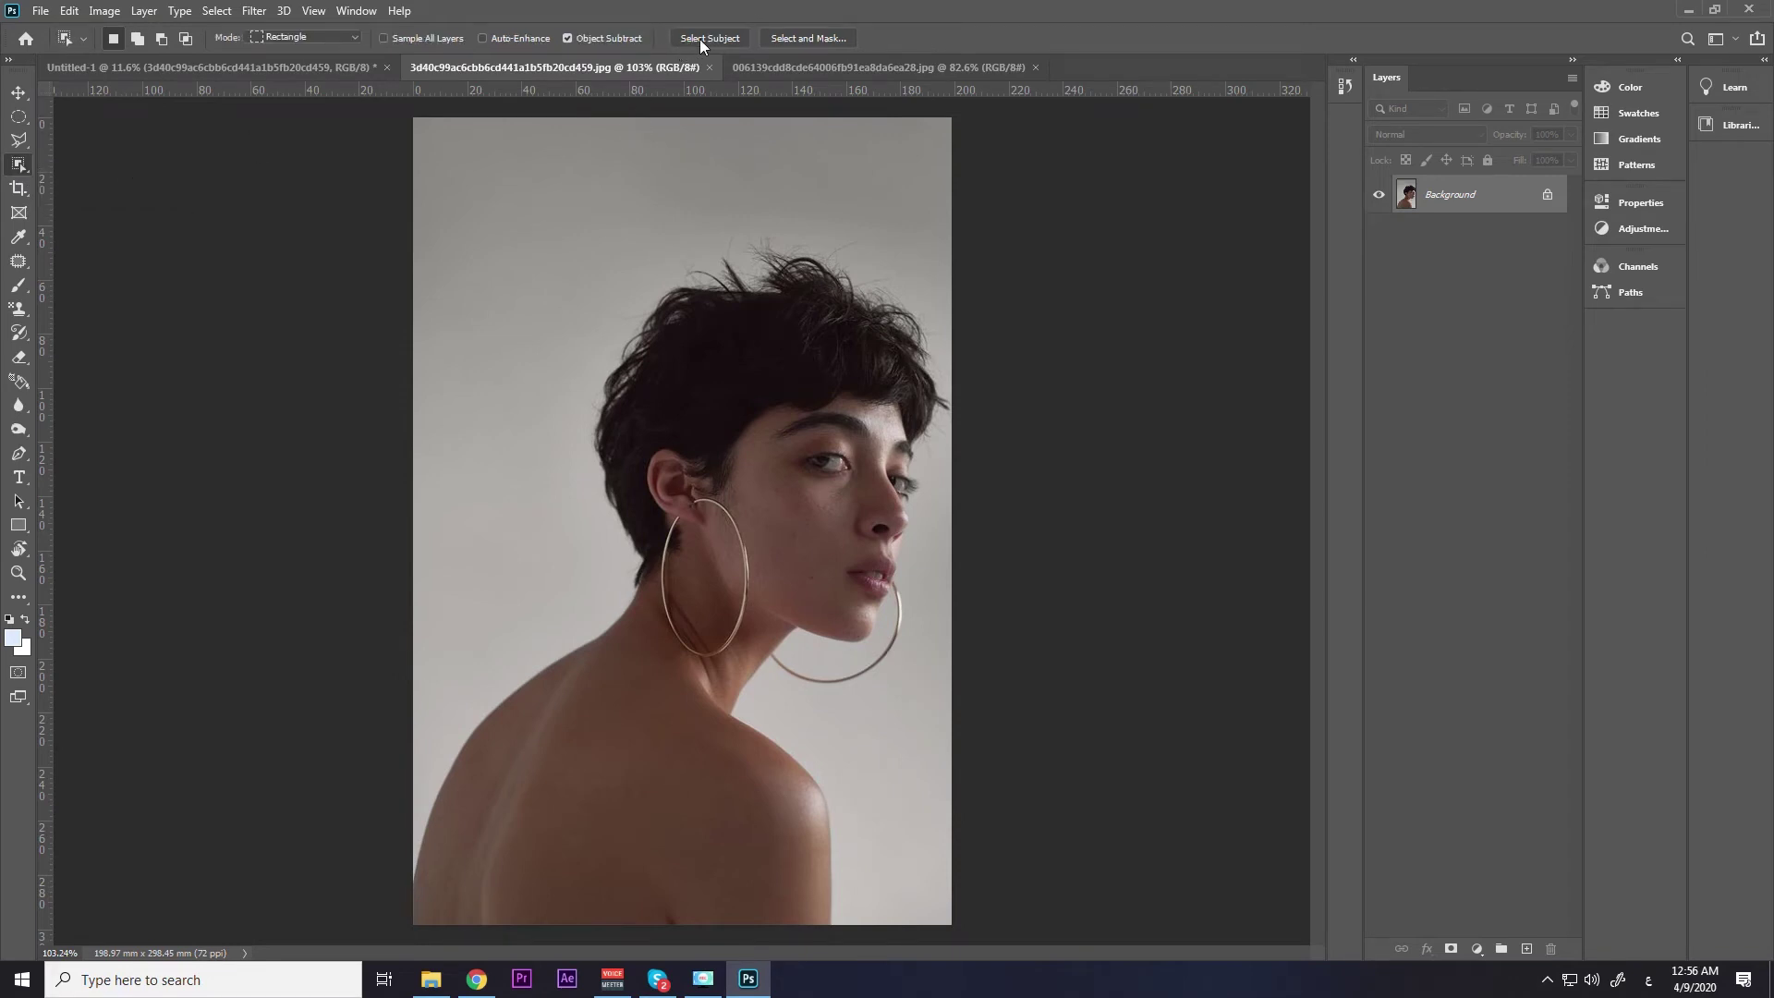
scroll(713, 226, down, 3)
scroll(718, 305, up, 2)
scroll(718, 305, up, 1)
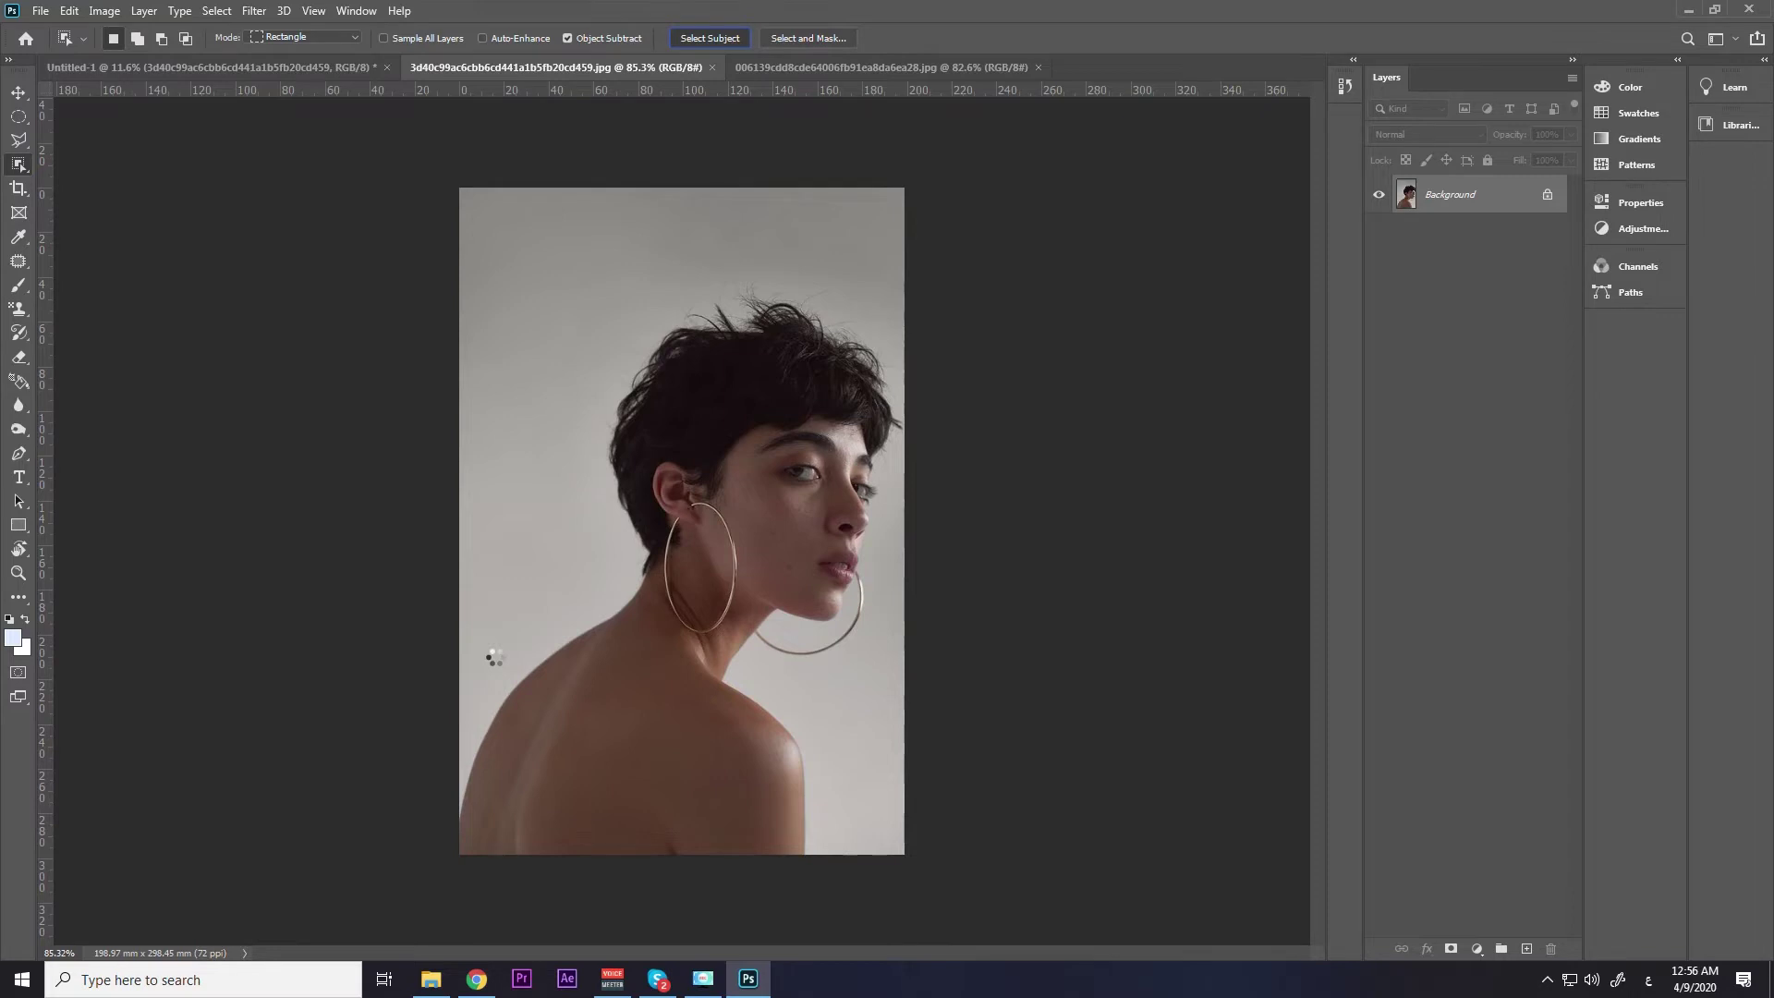
Deselect, then crop a strip off the top and left of the hoop-earring portrait.
scroll(695, 496, up, 2)
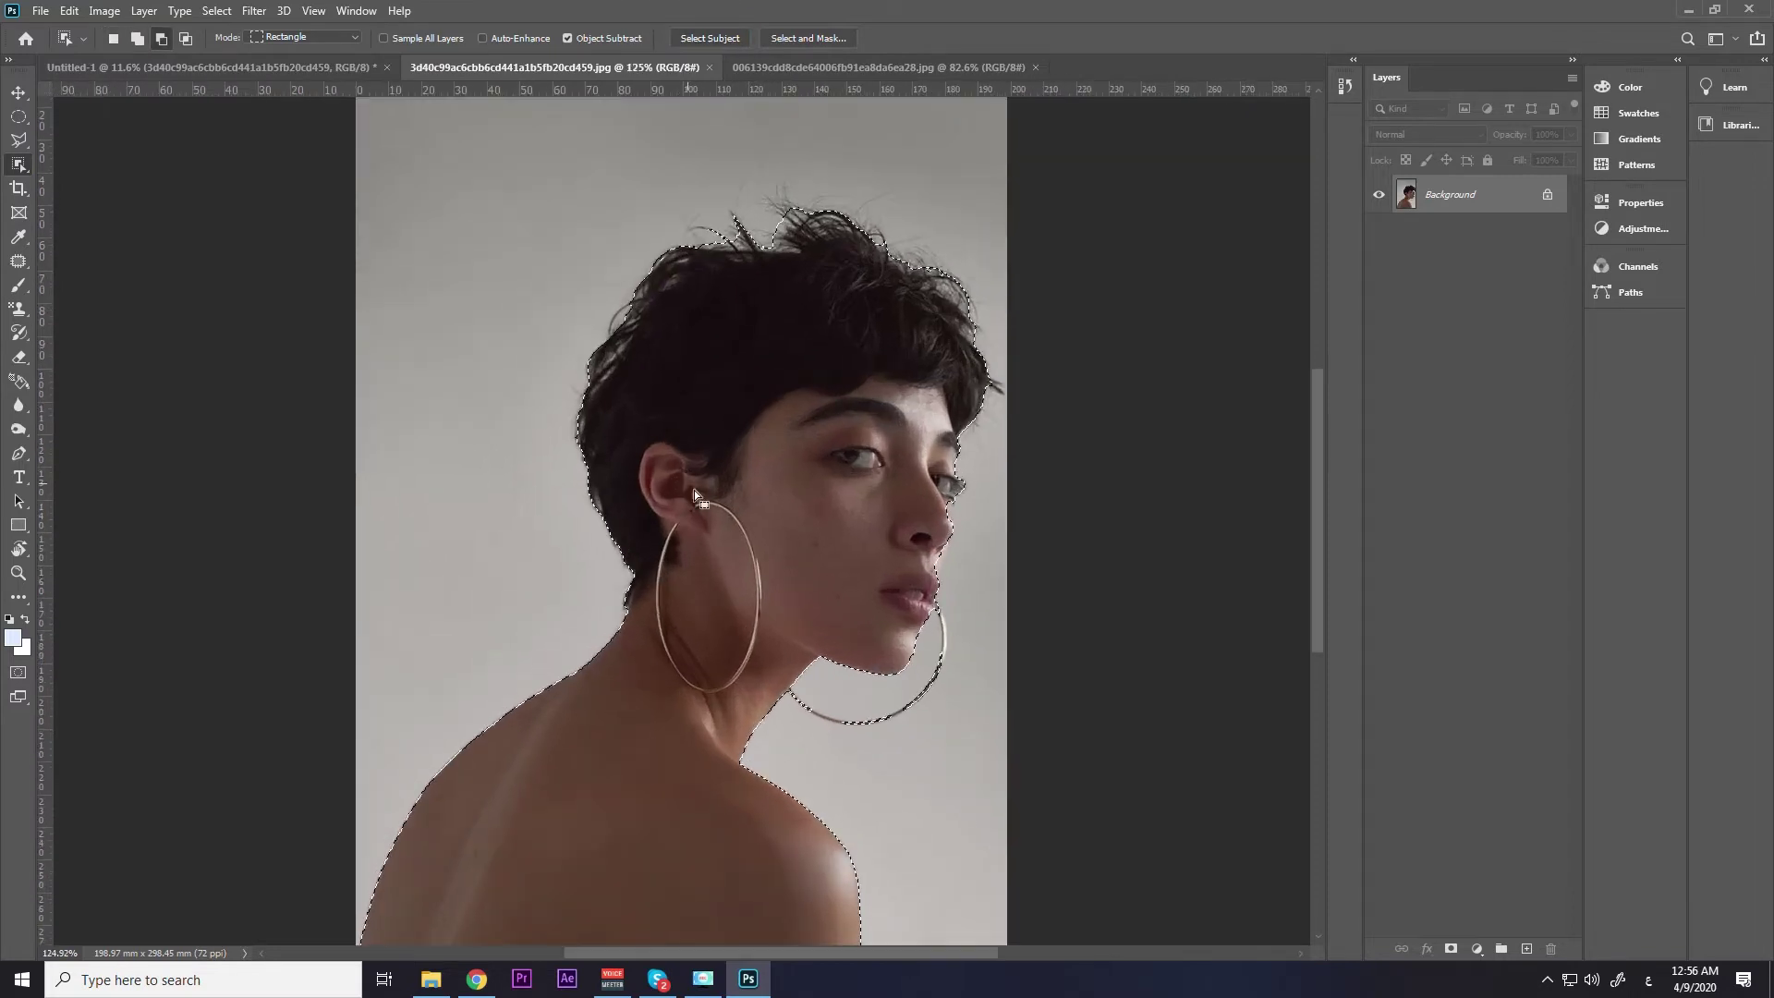
key(ctrl+d)
scroll(721, 468, up, 3)
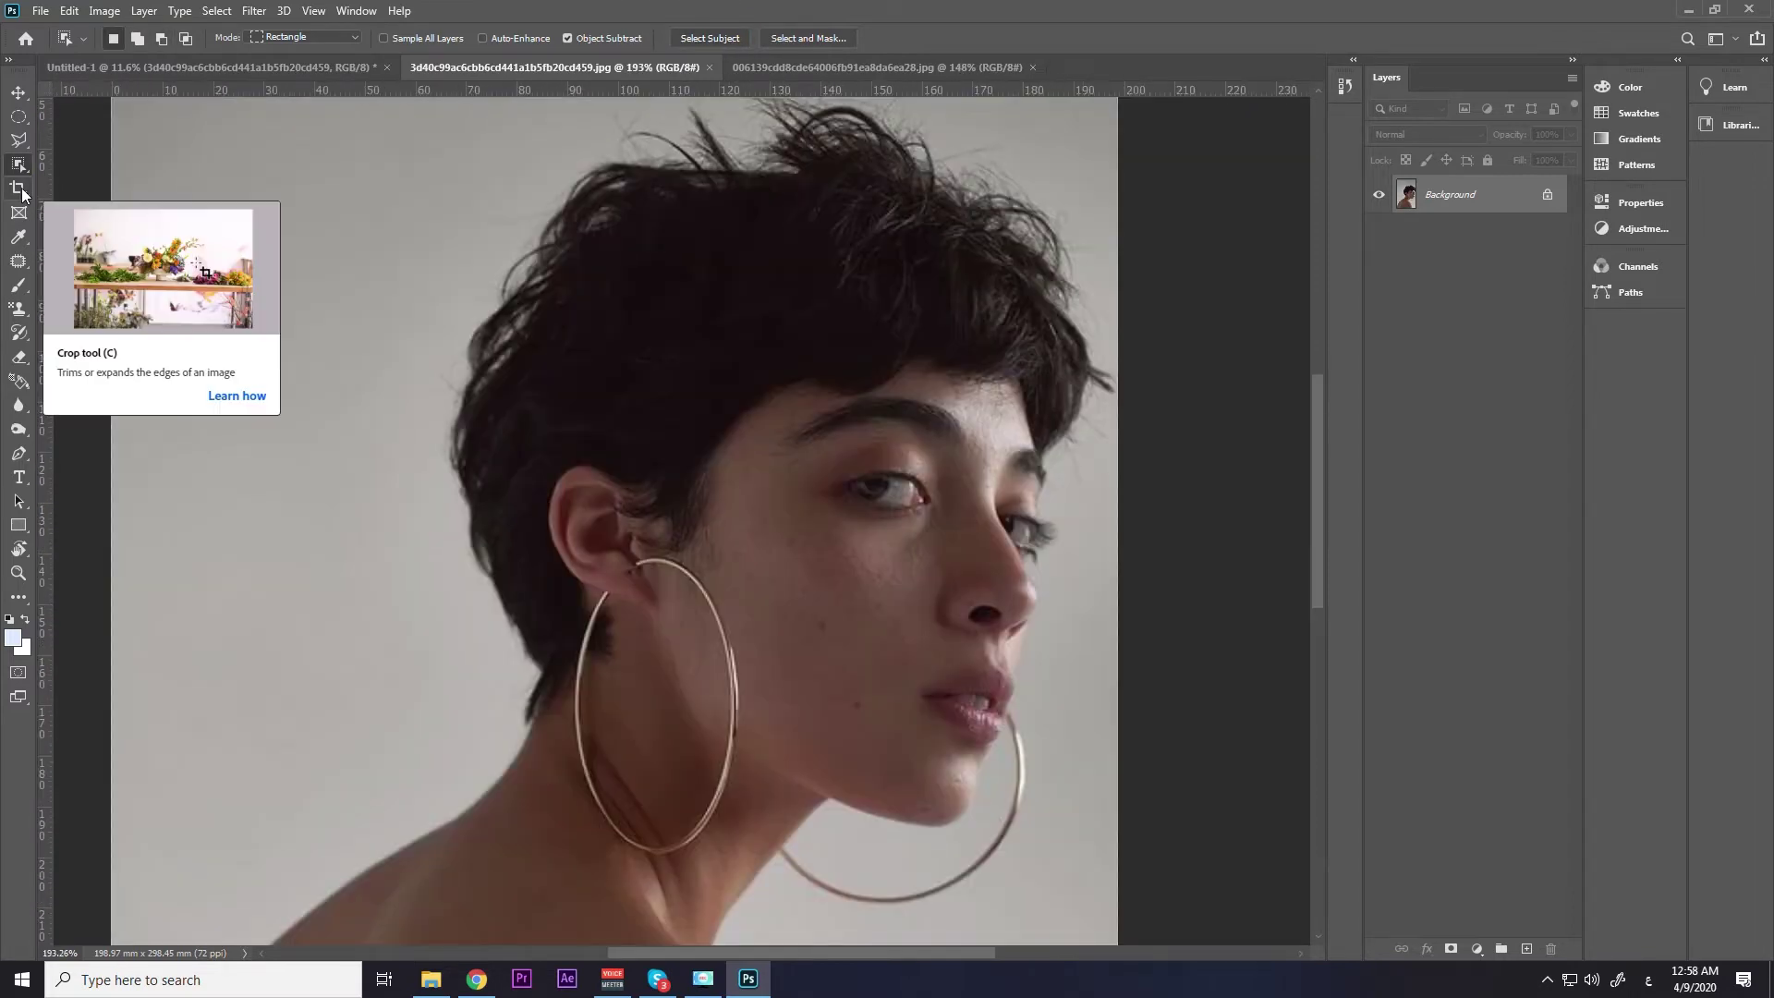
click(19, 189)
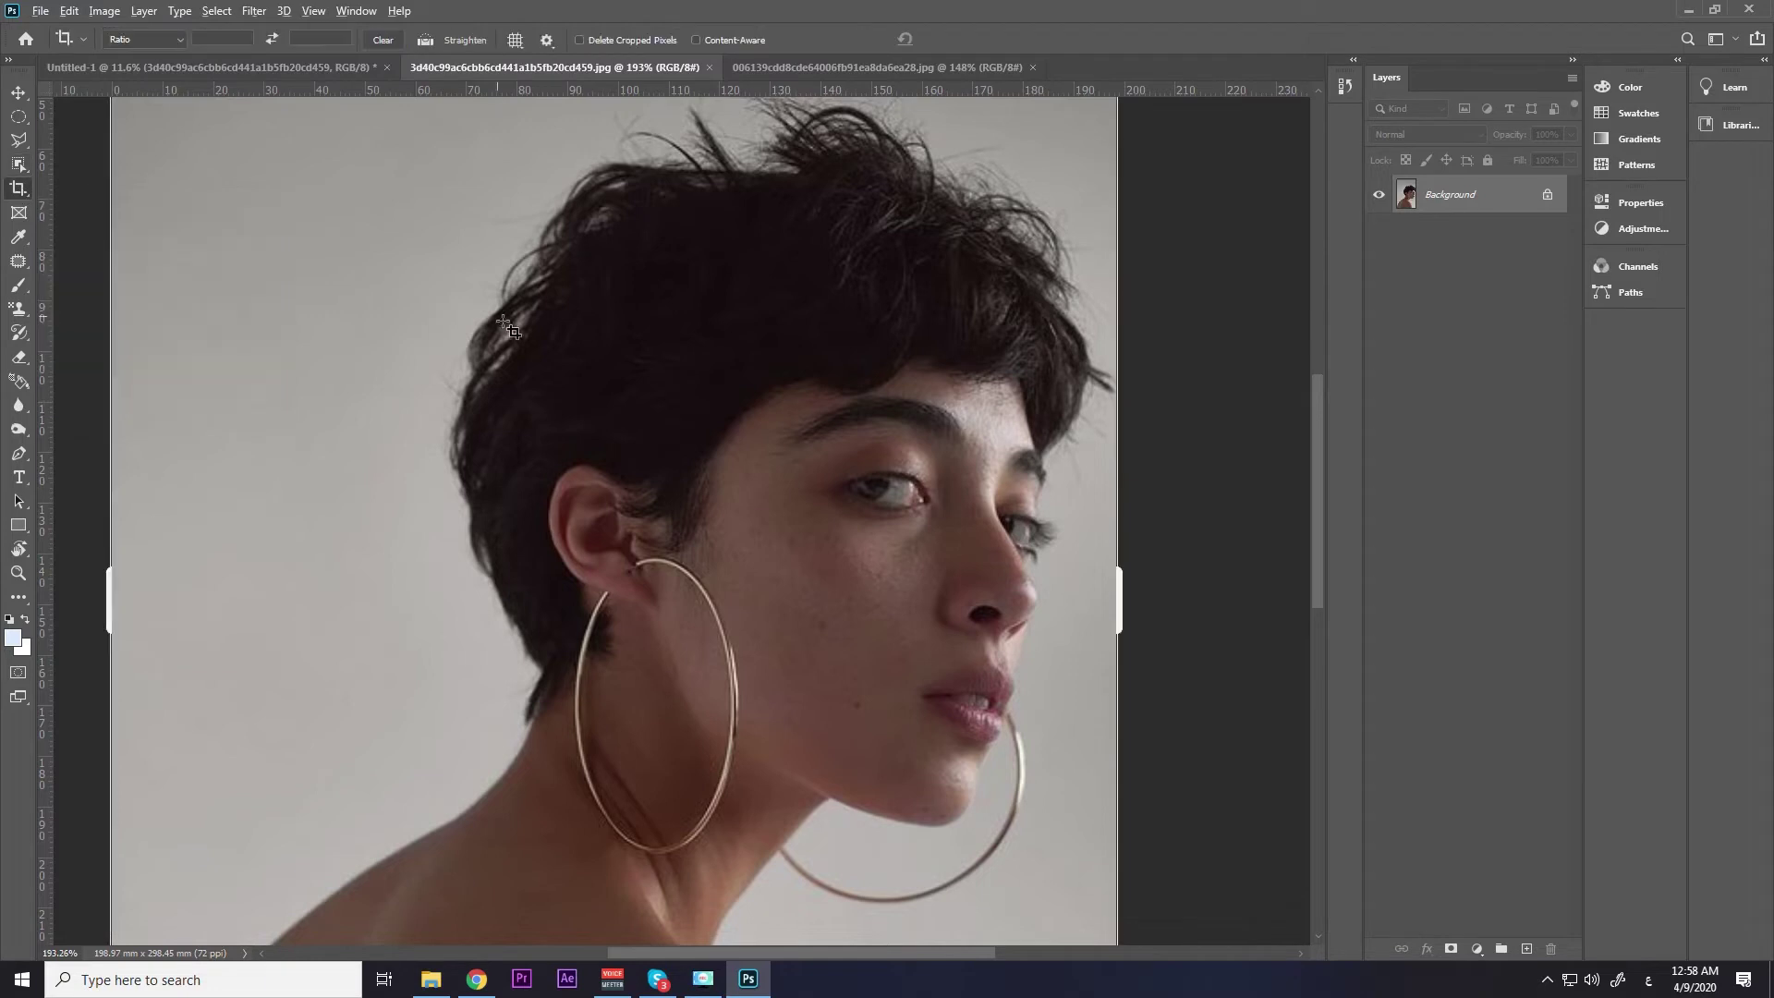
scroll(521, 334, down, 2)
scroll(546, 333, down, 2)
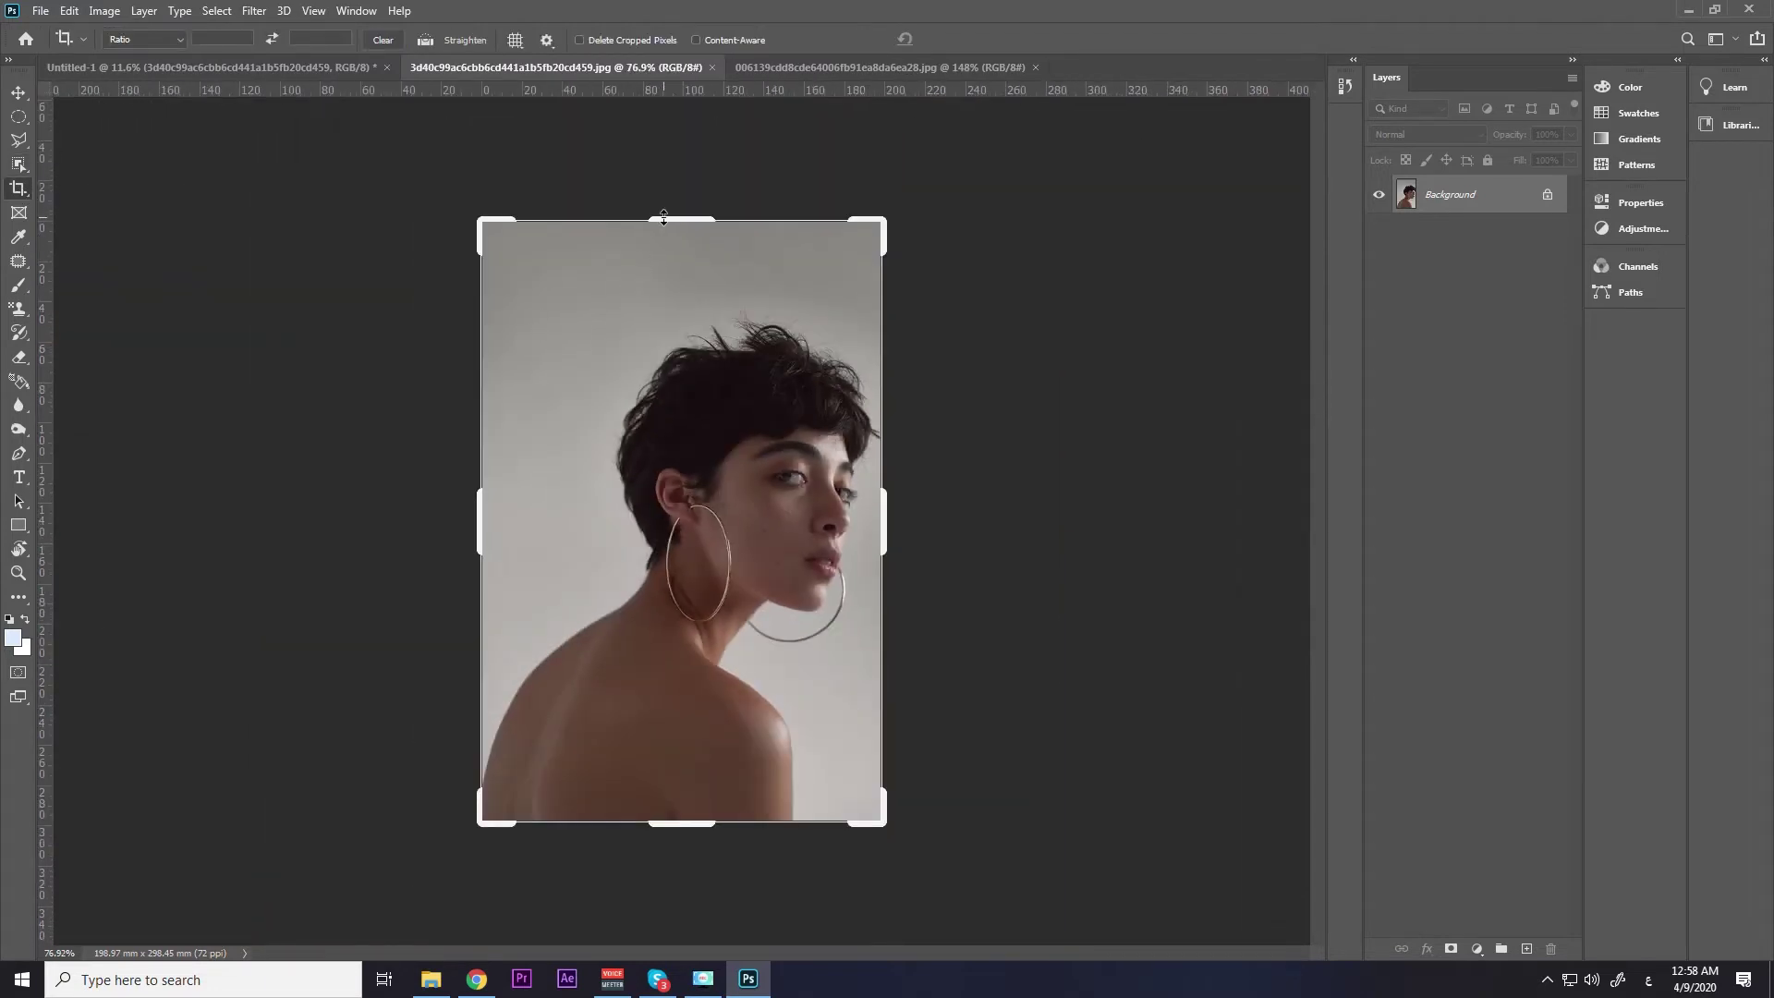
drag(663, 218, 664, 290)
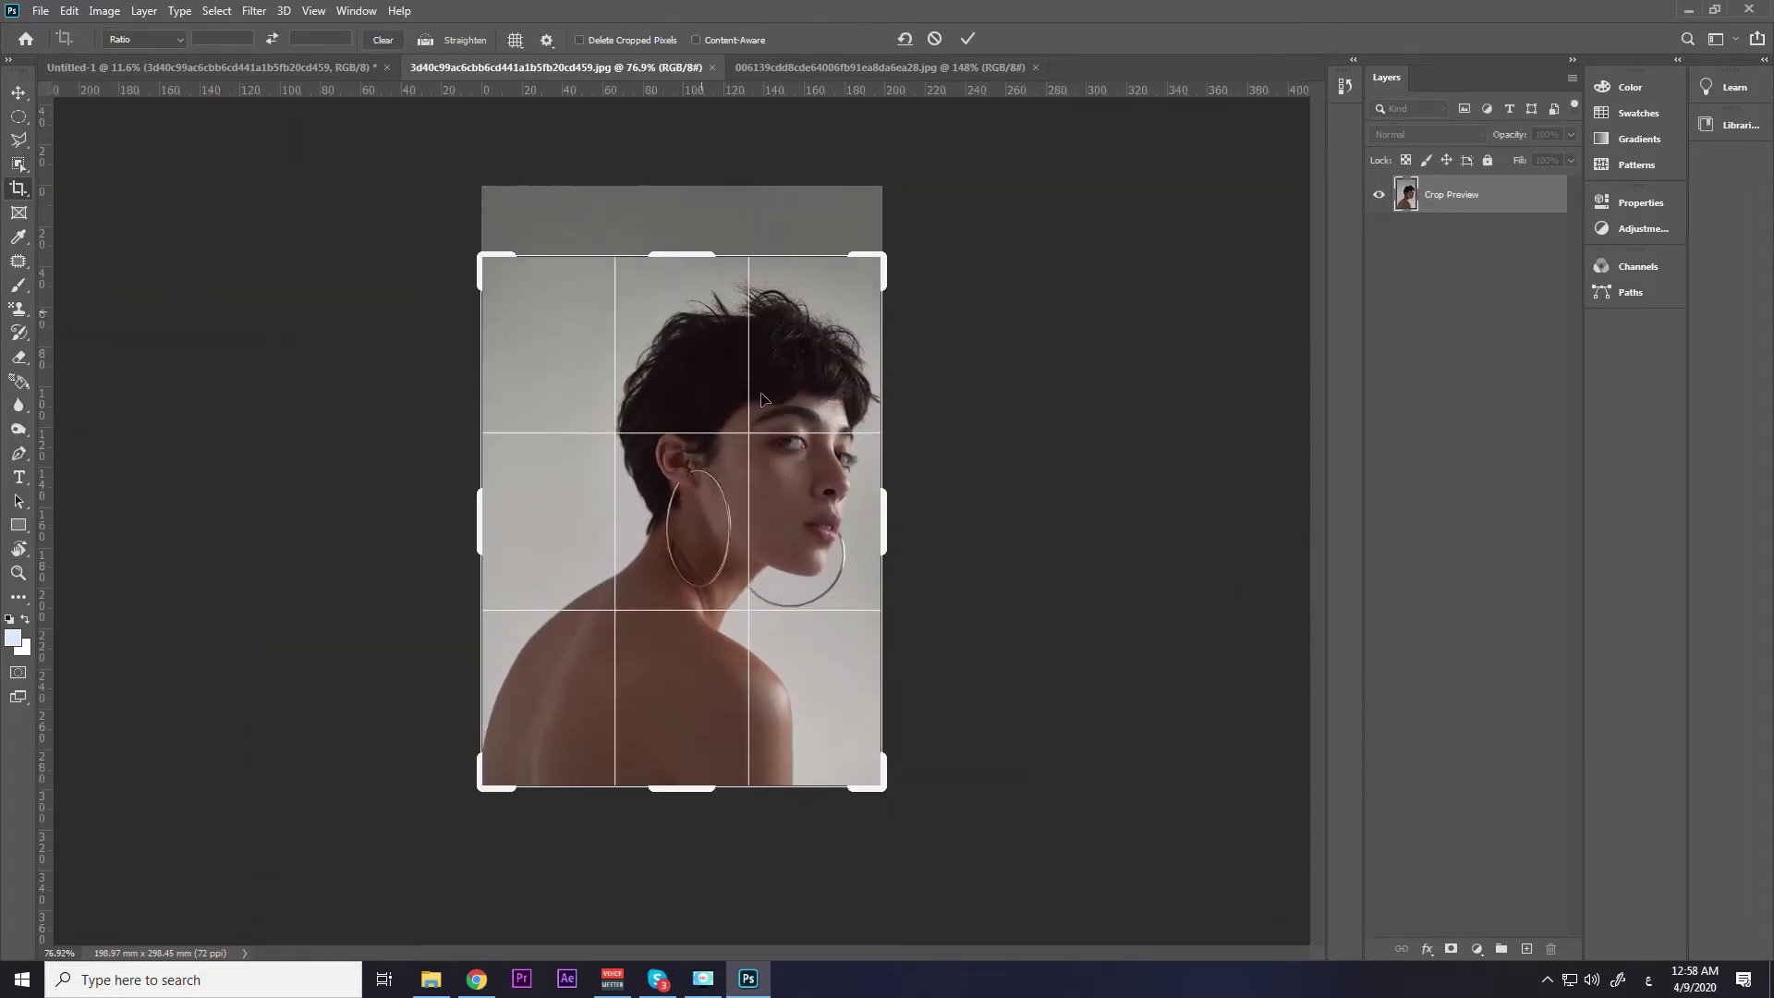
drag(480, 510, 519, 509)
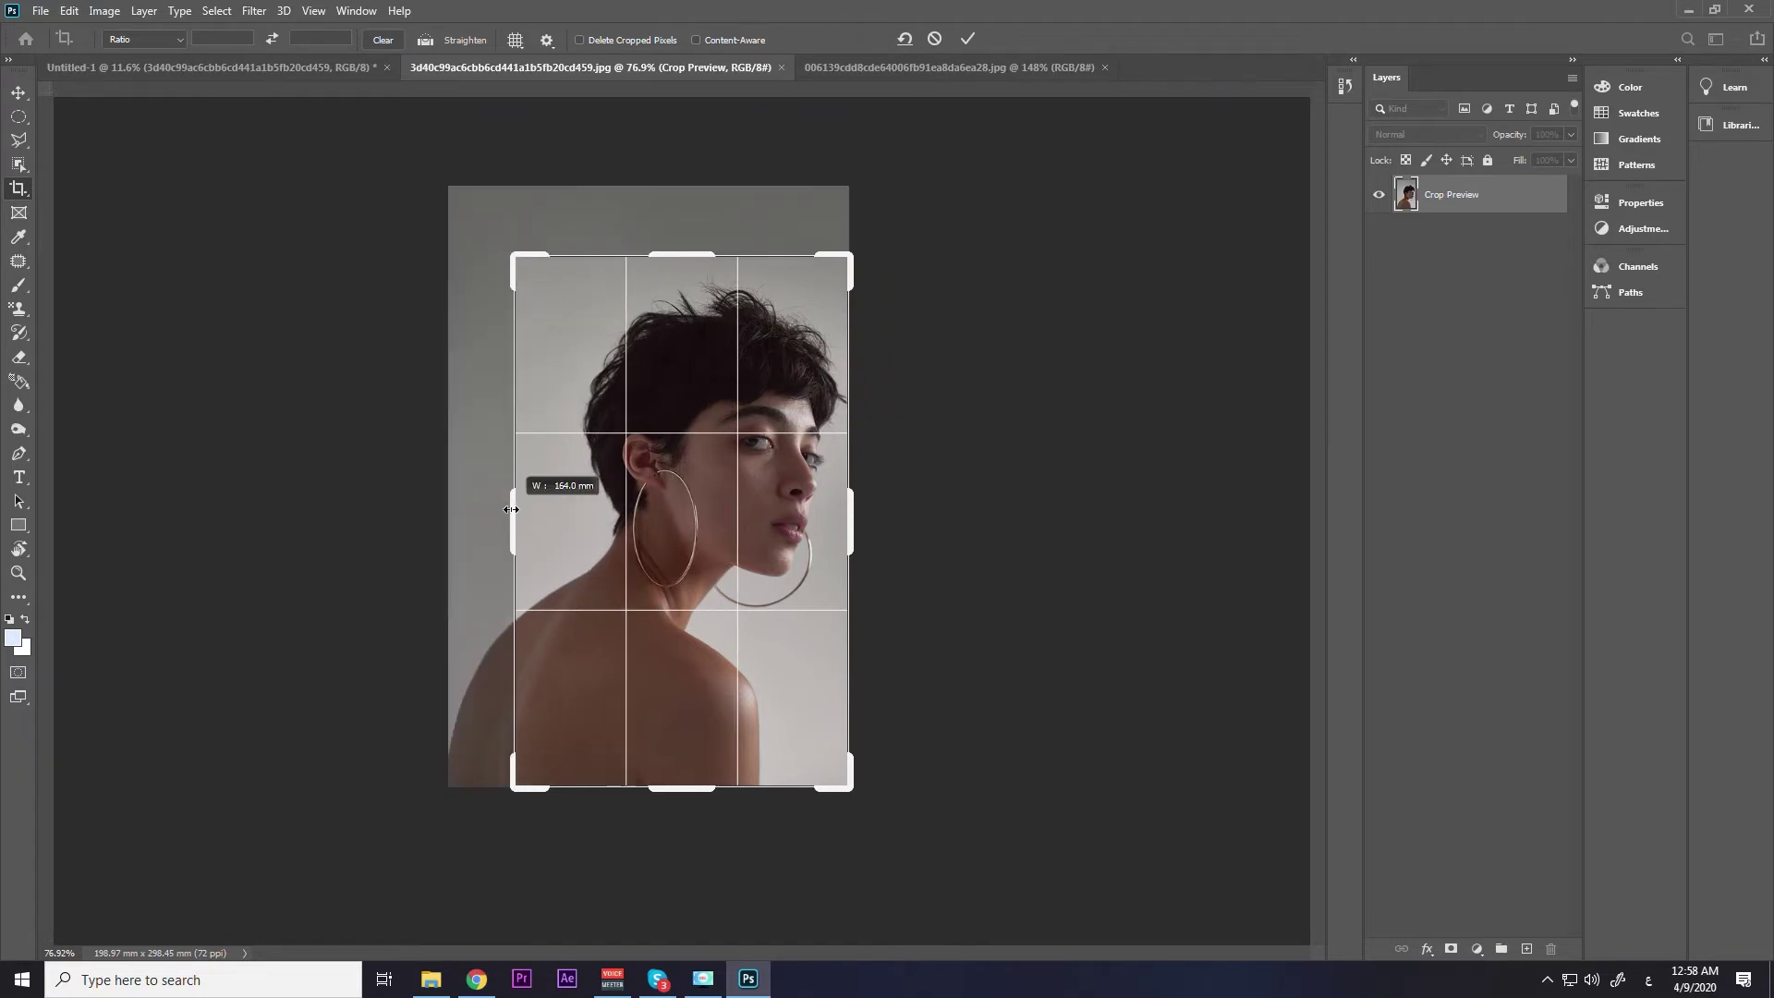
key(Return)
scroll(721, 517, up, 2)
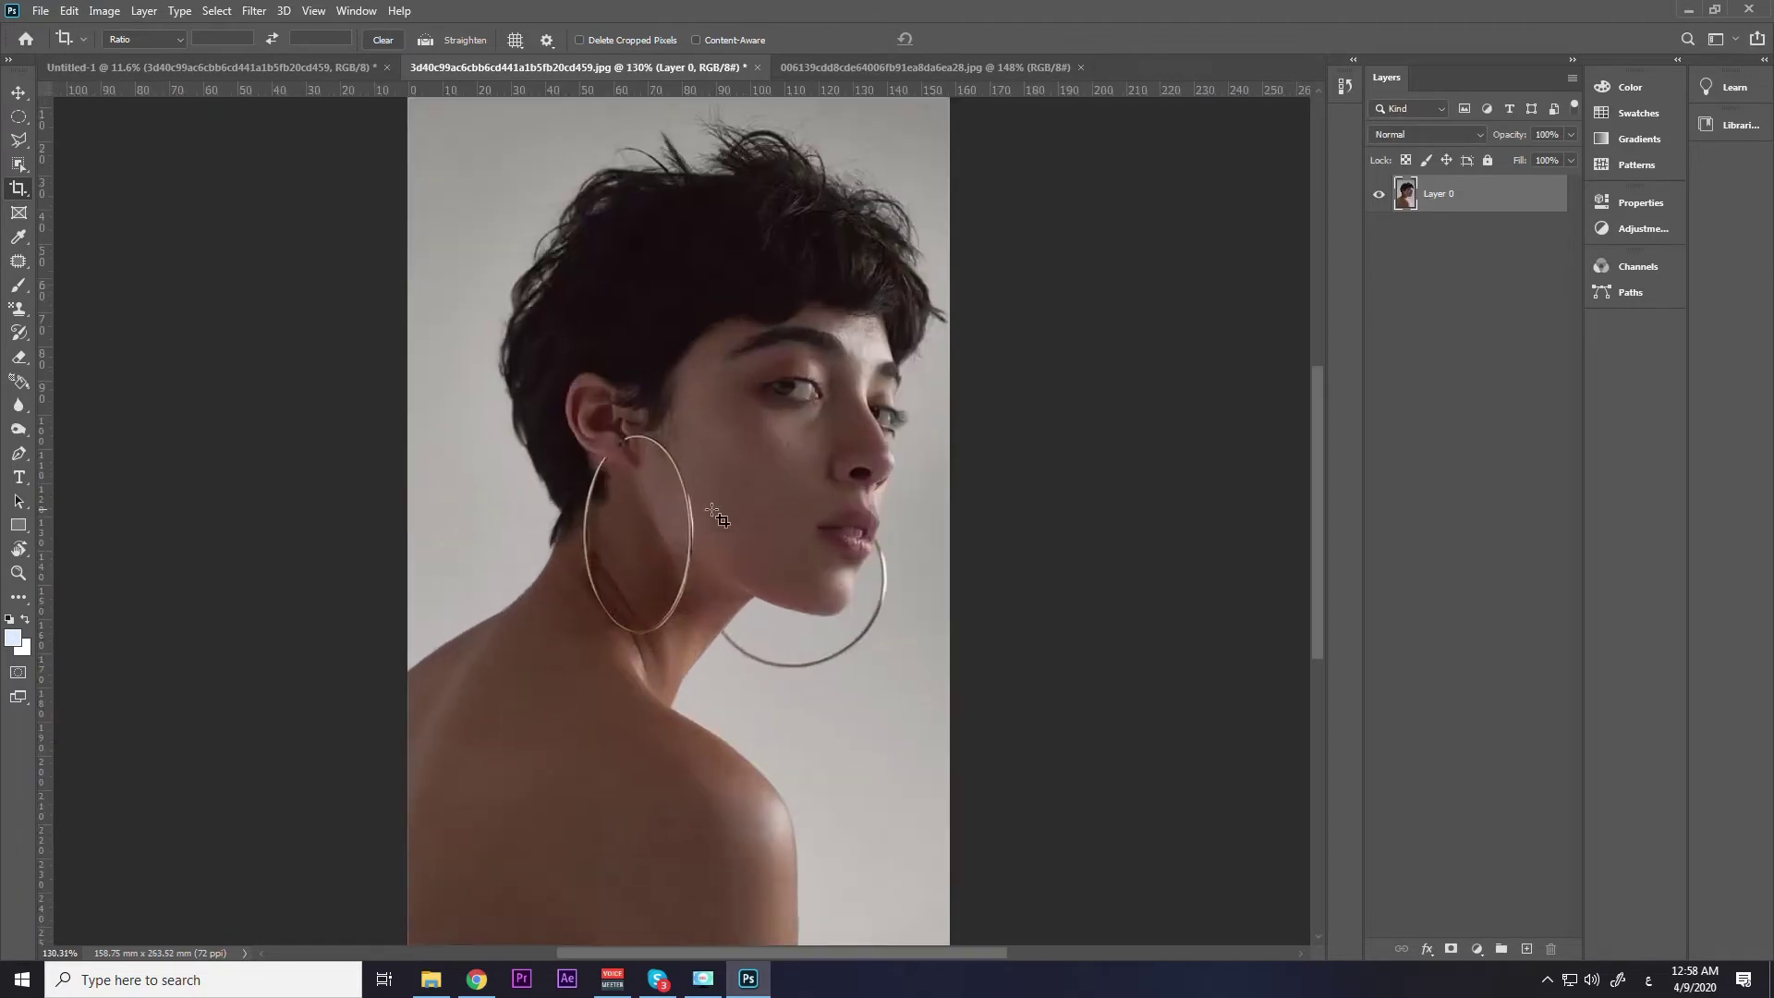
scroll(721, 518, up, 2)
scroll(722, 379, down, 2)
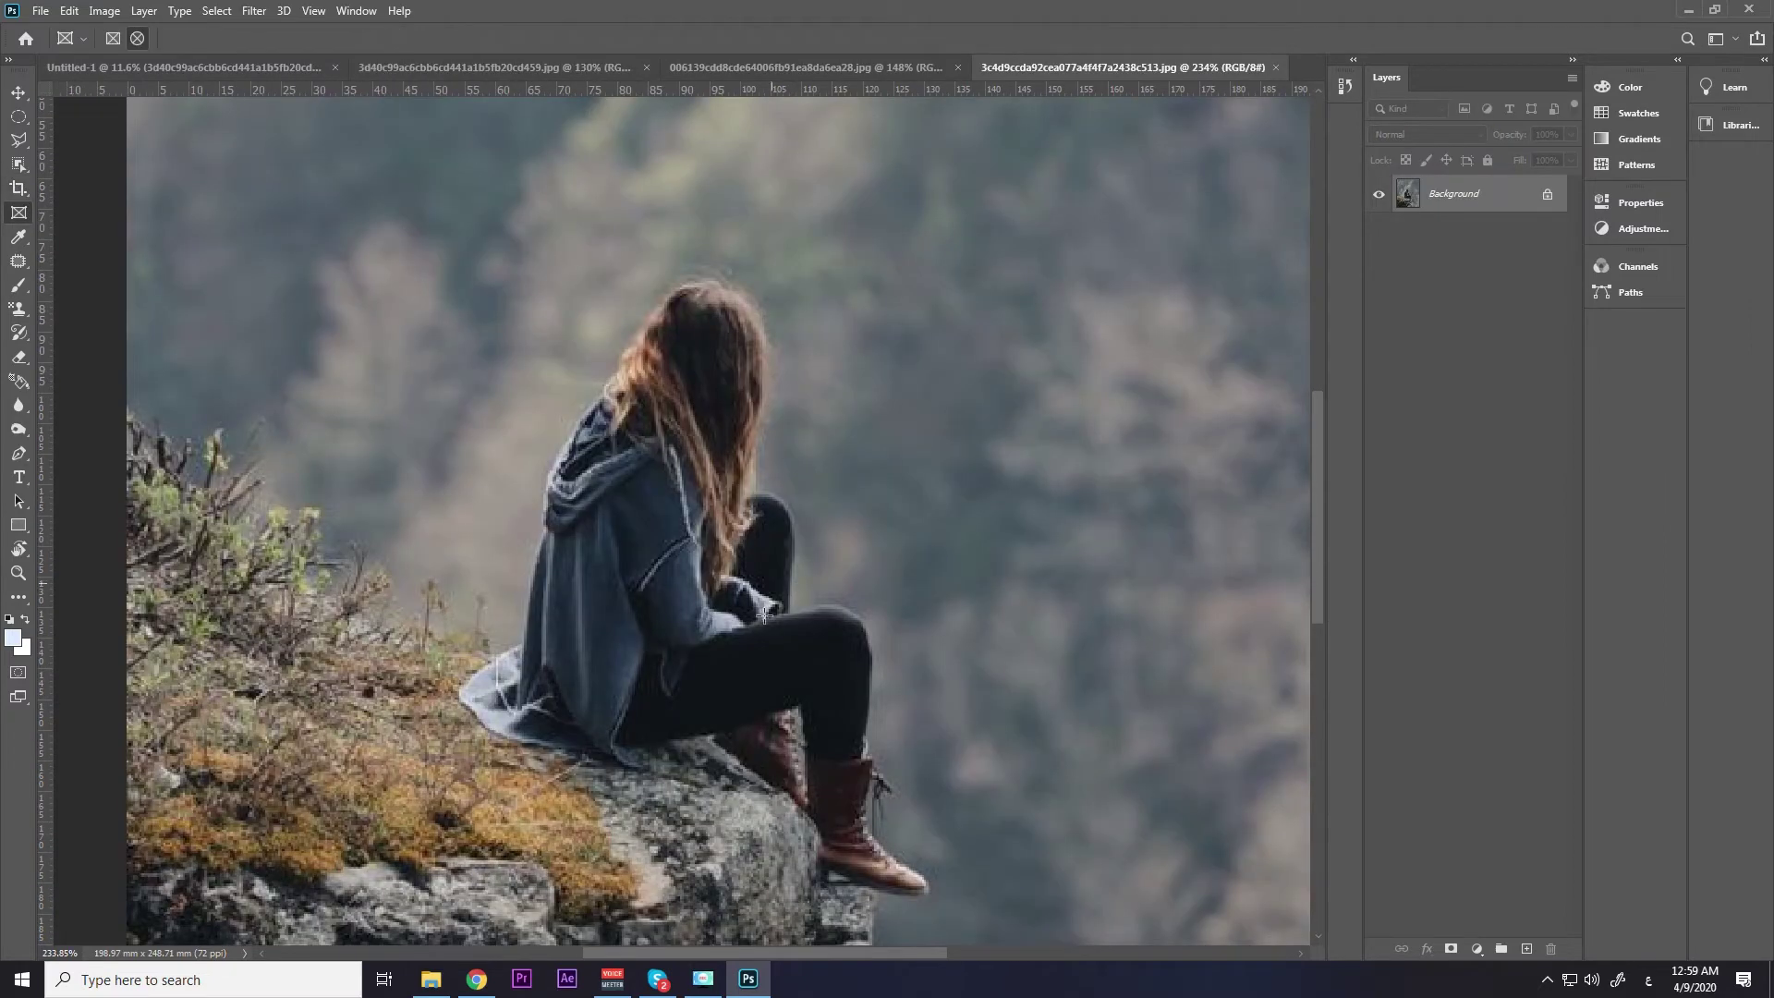
Pan and zoom the cliff photo to frame the long-haired girl in the hoodie.
scroll(763, 615, down, 1)
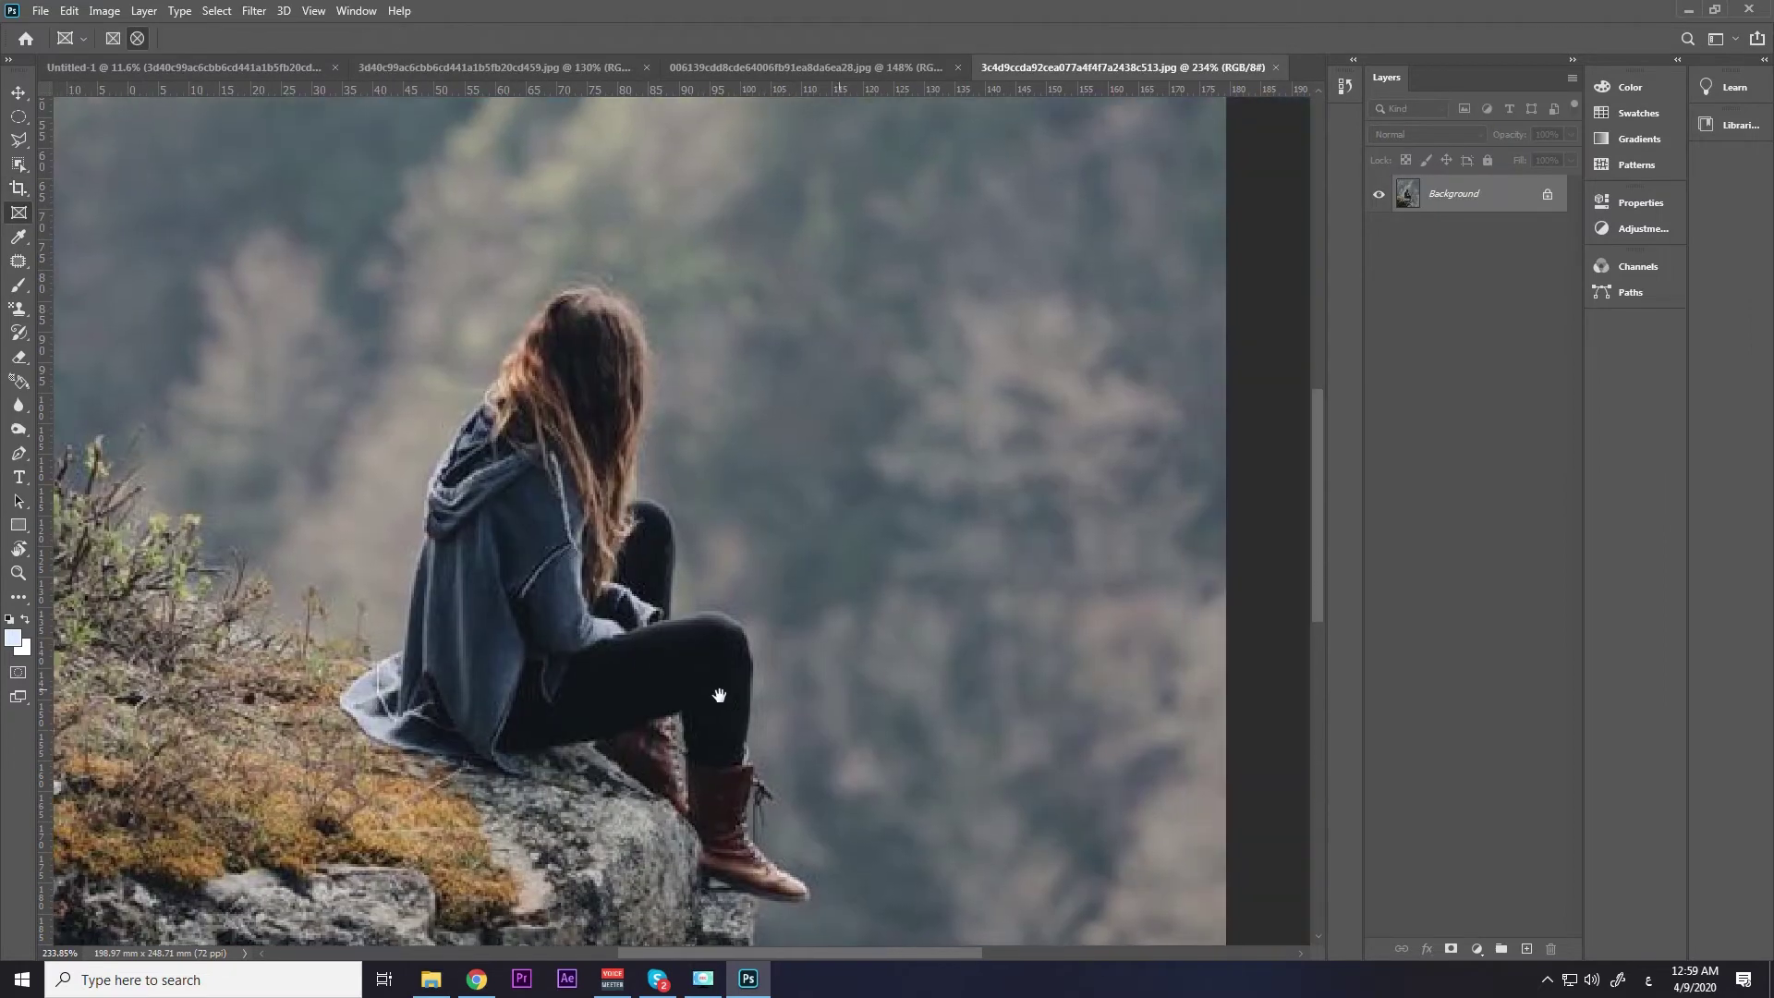
scroll(717, 693, down, 1)
scroll(674, 615, down, 1)
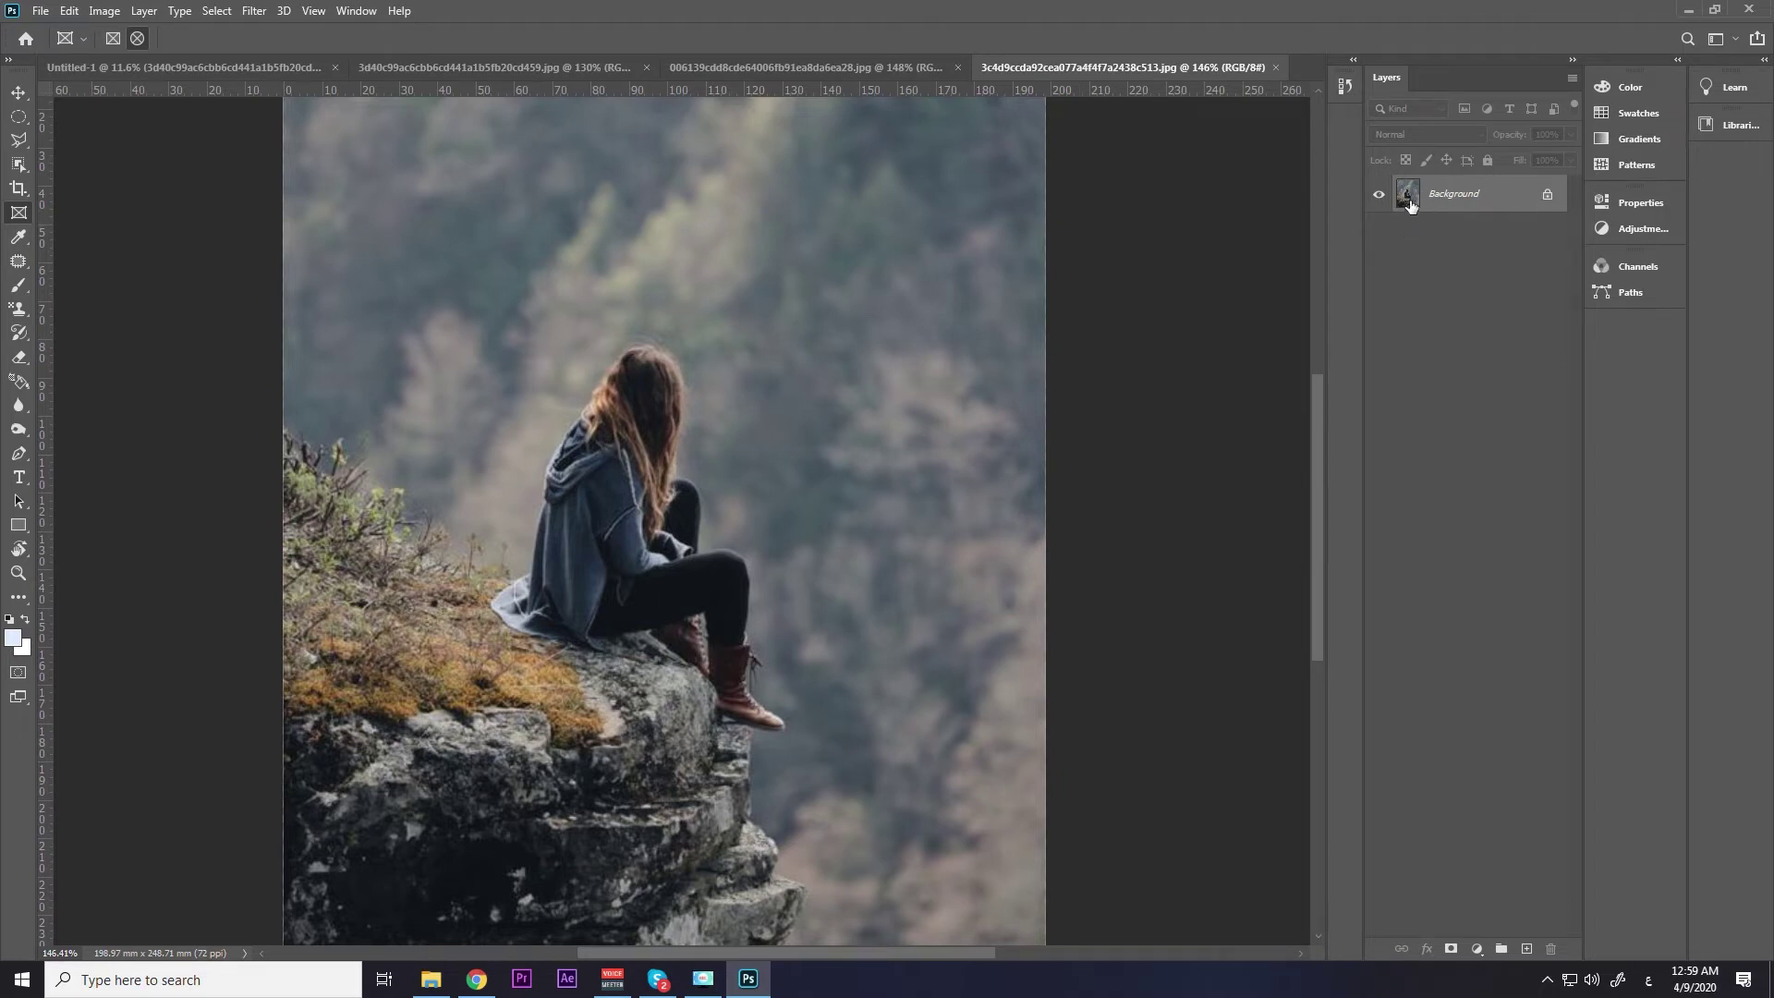
drag(732, 427, 806, 446)
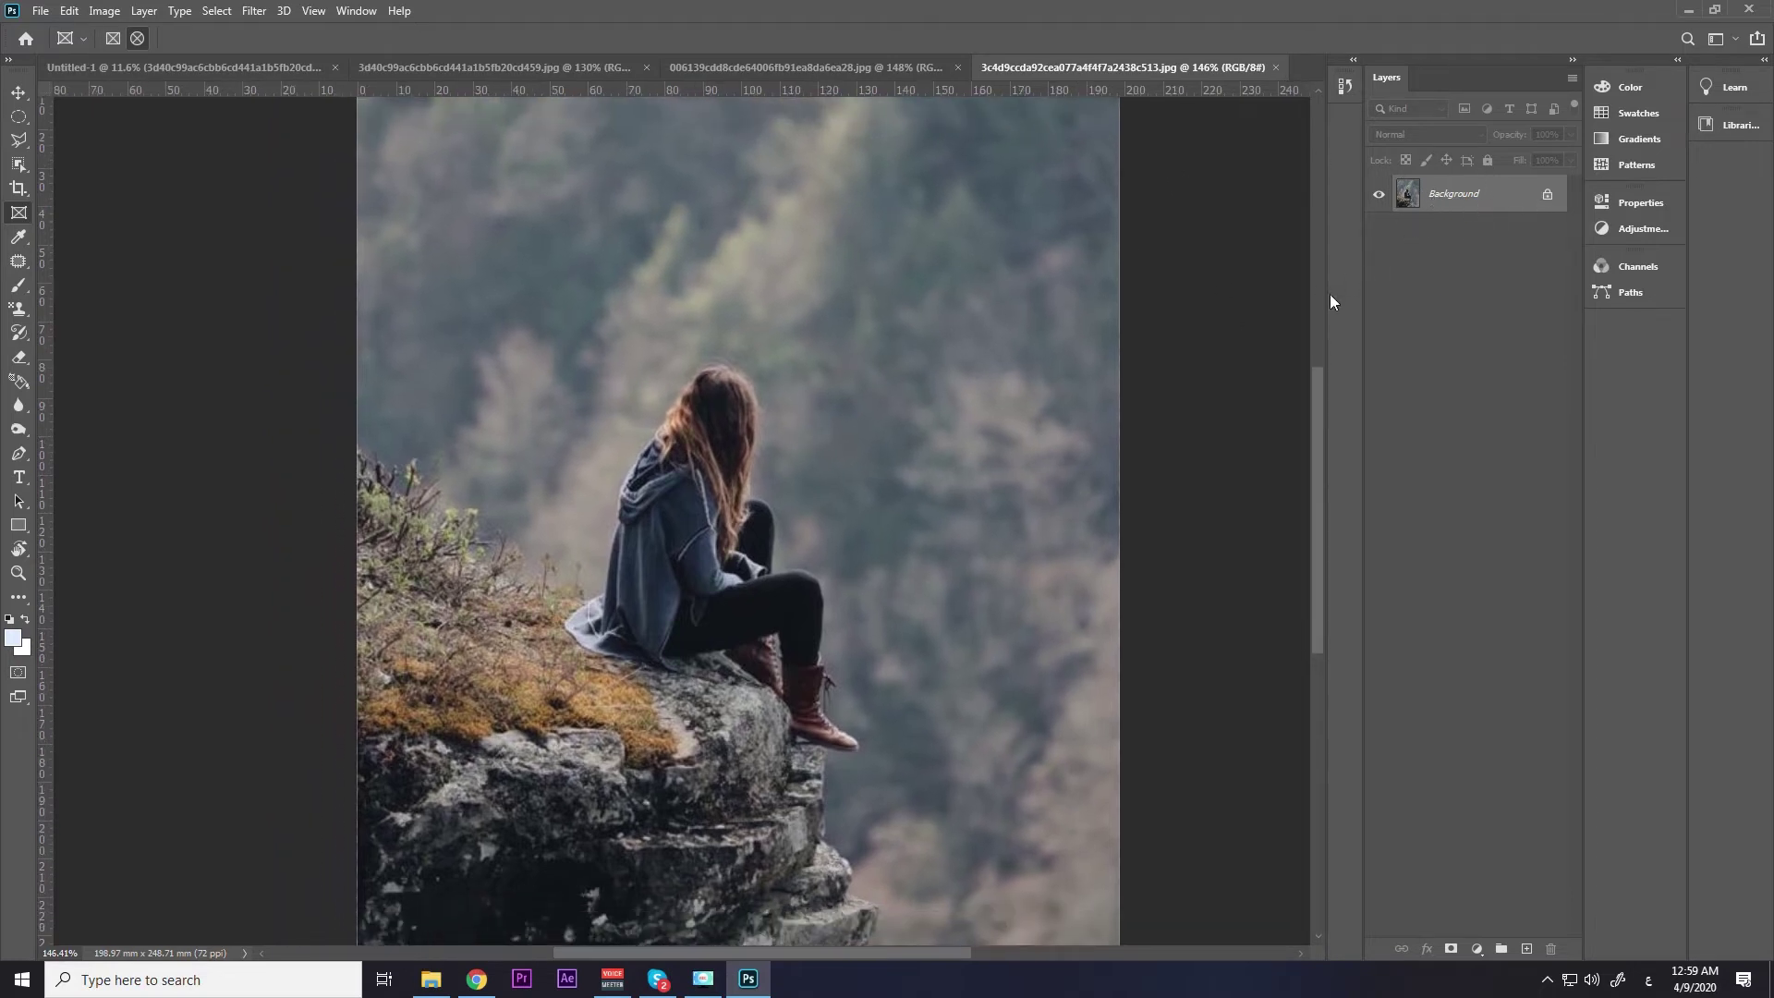
drag(539, 617, 732, 515)
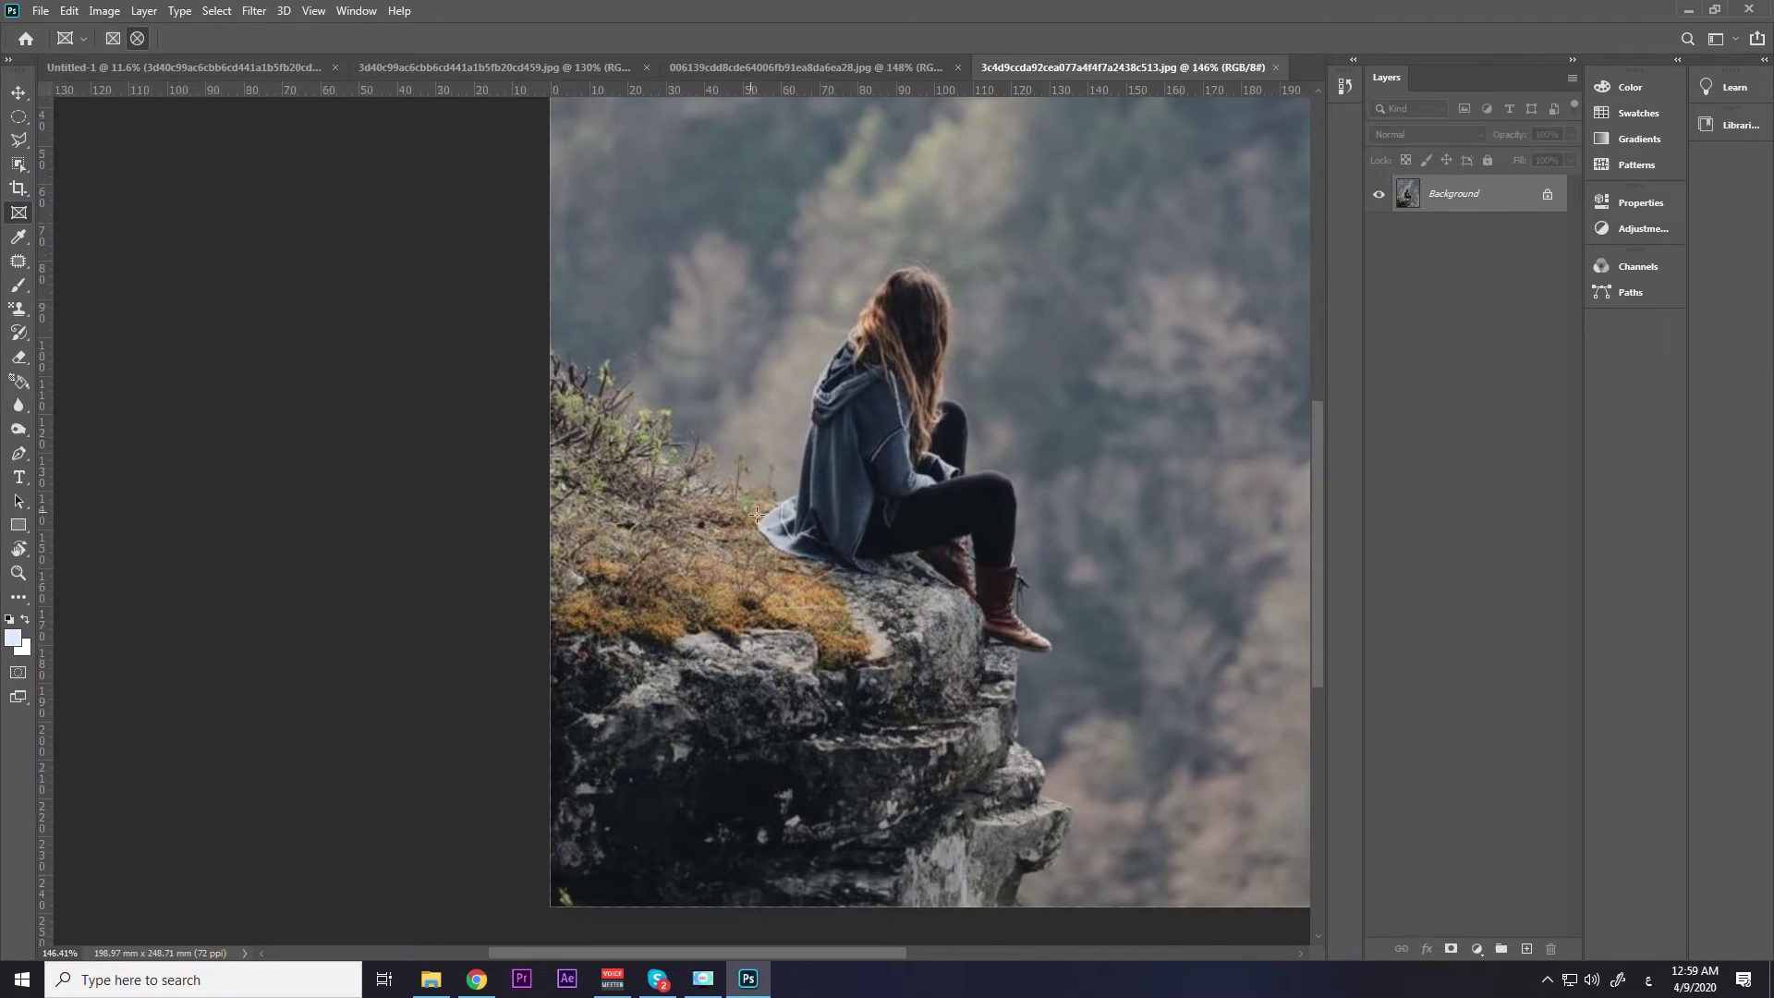
mouse_move(1008, 825)
mouse_down()
mouse_move(943, 713)
mouse_move(769, 583)
mouse_up()
mouse_move(768, 258)
mouse_down()
mouse_move(895, 360)
mouse_move(795, 261)
mouse_up()
scroll(861, 361, up, 3)
scroll(862, 361, up, 2)
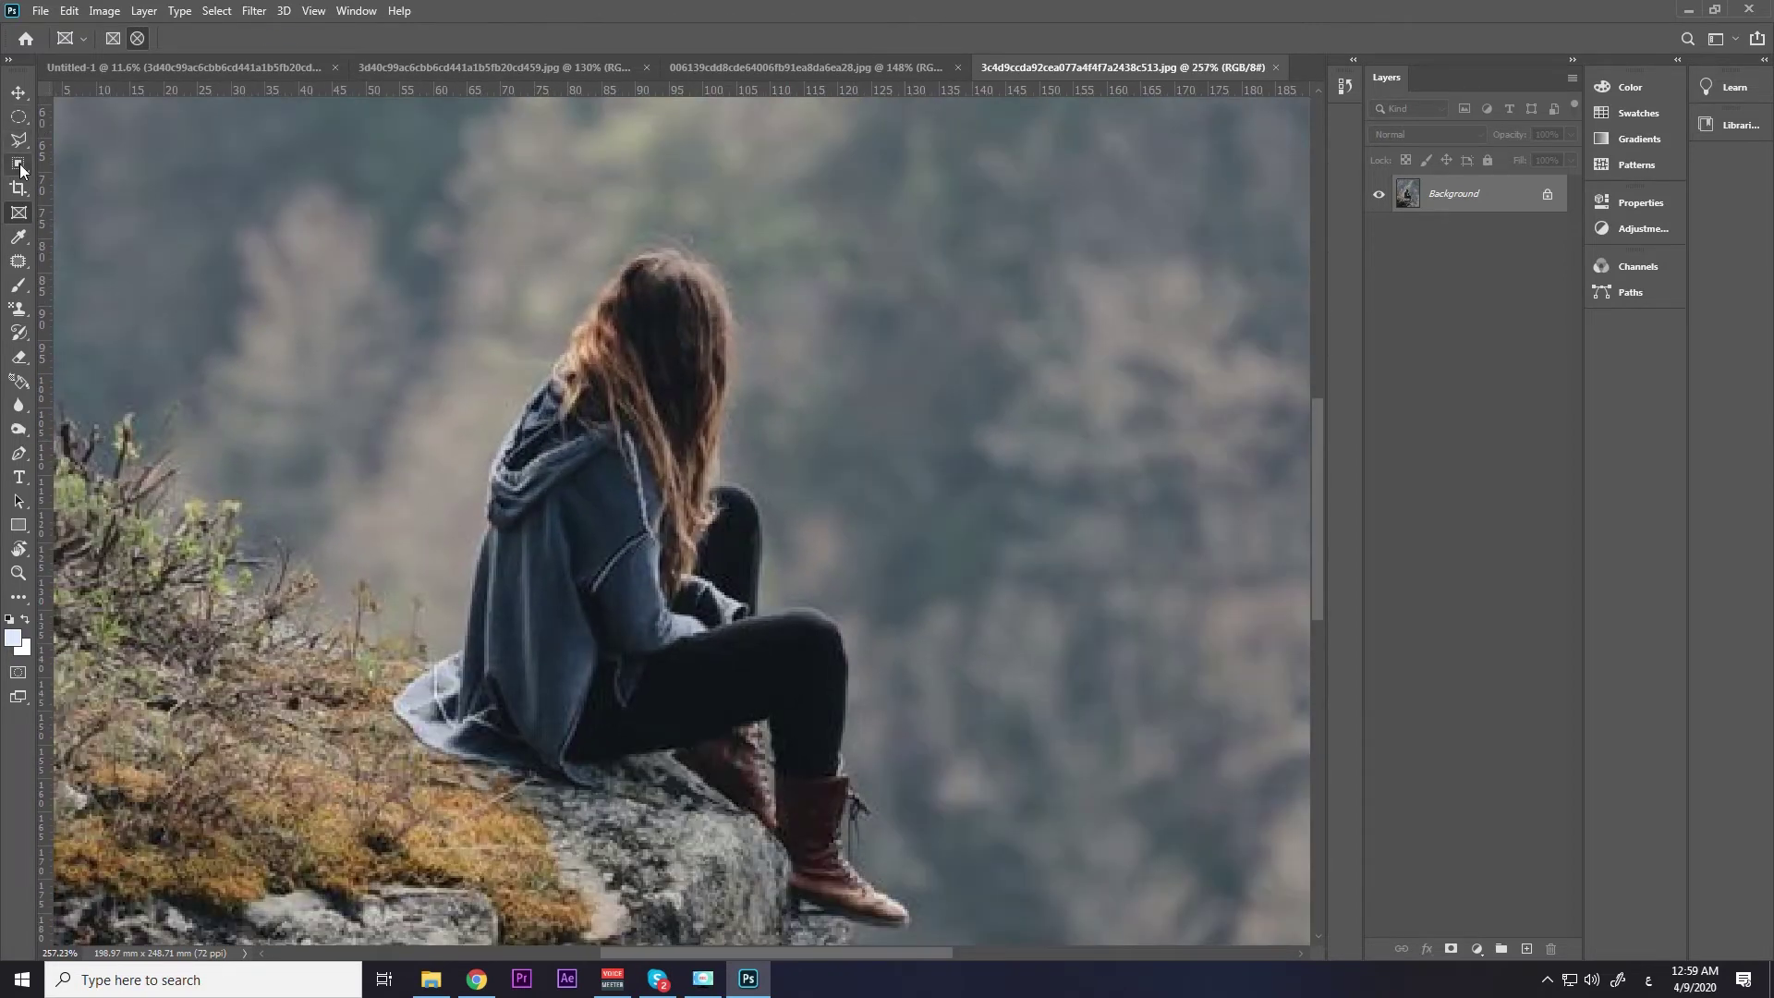
click(20, 167)
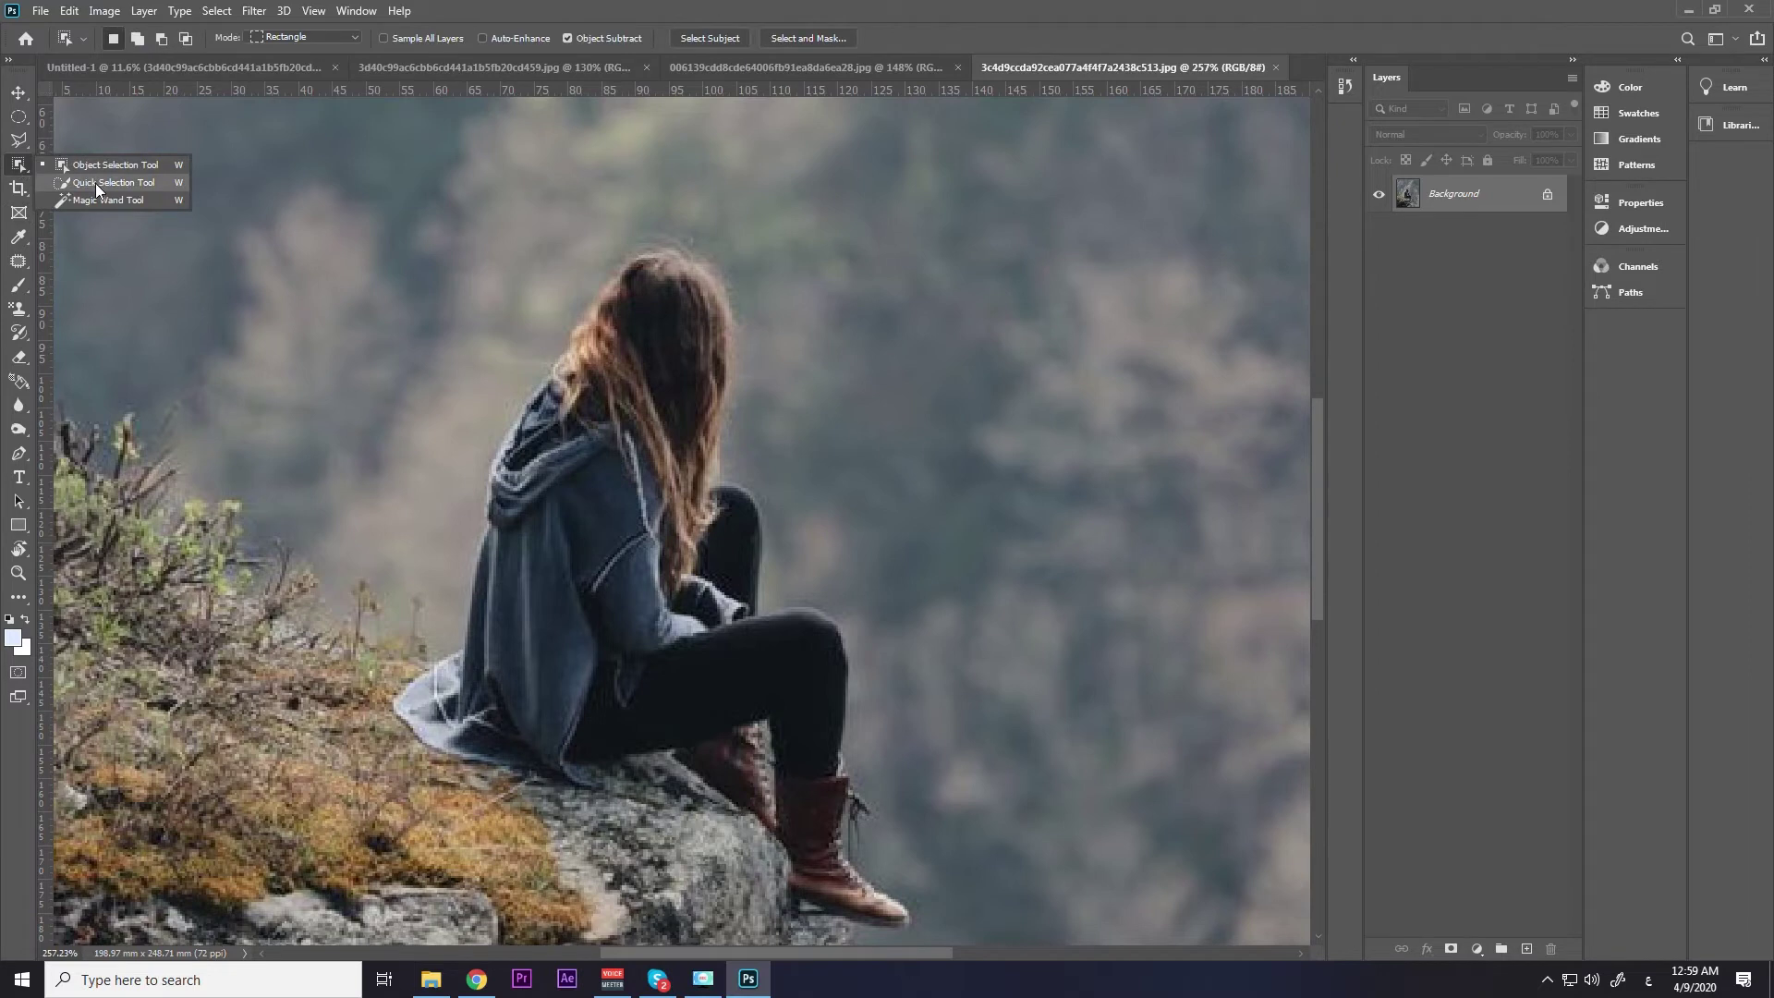
Brush a Quick Selection over the girl's hair, hoodie, raised knee, lower leg and boot.
click(98, 183)
drag(655, 398, 597, 357)
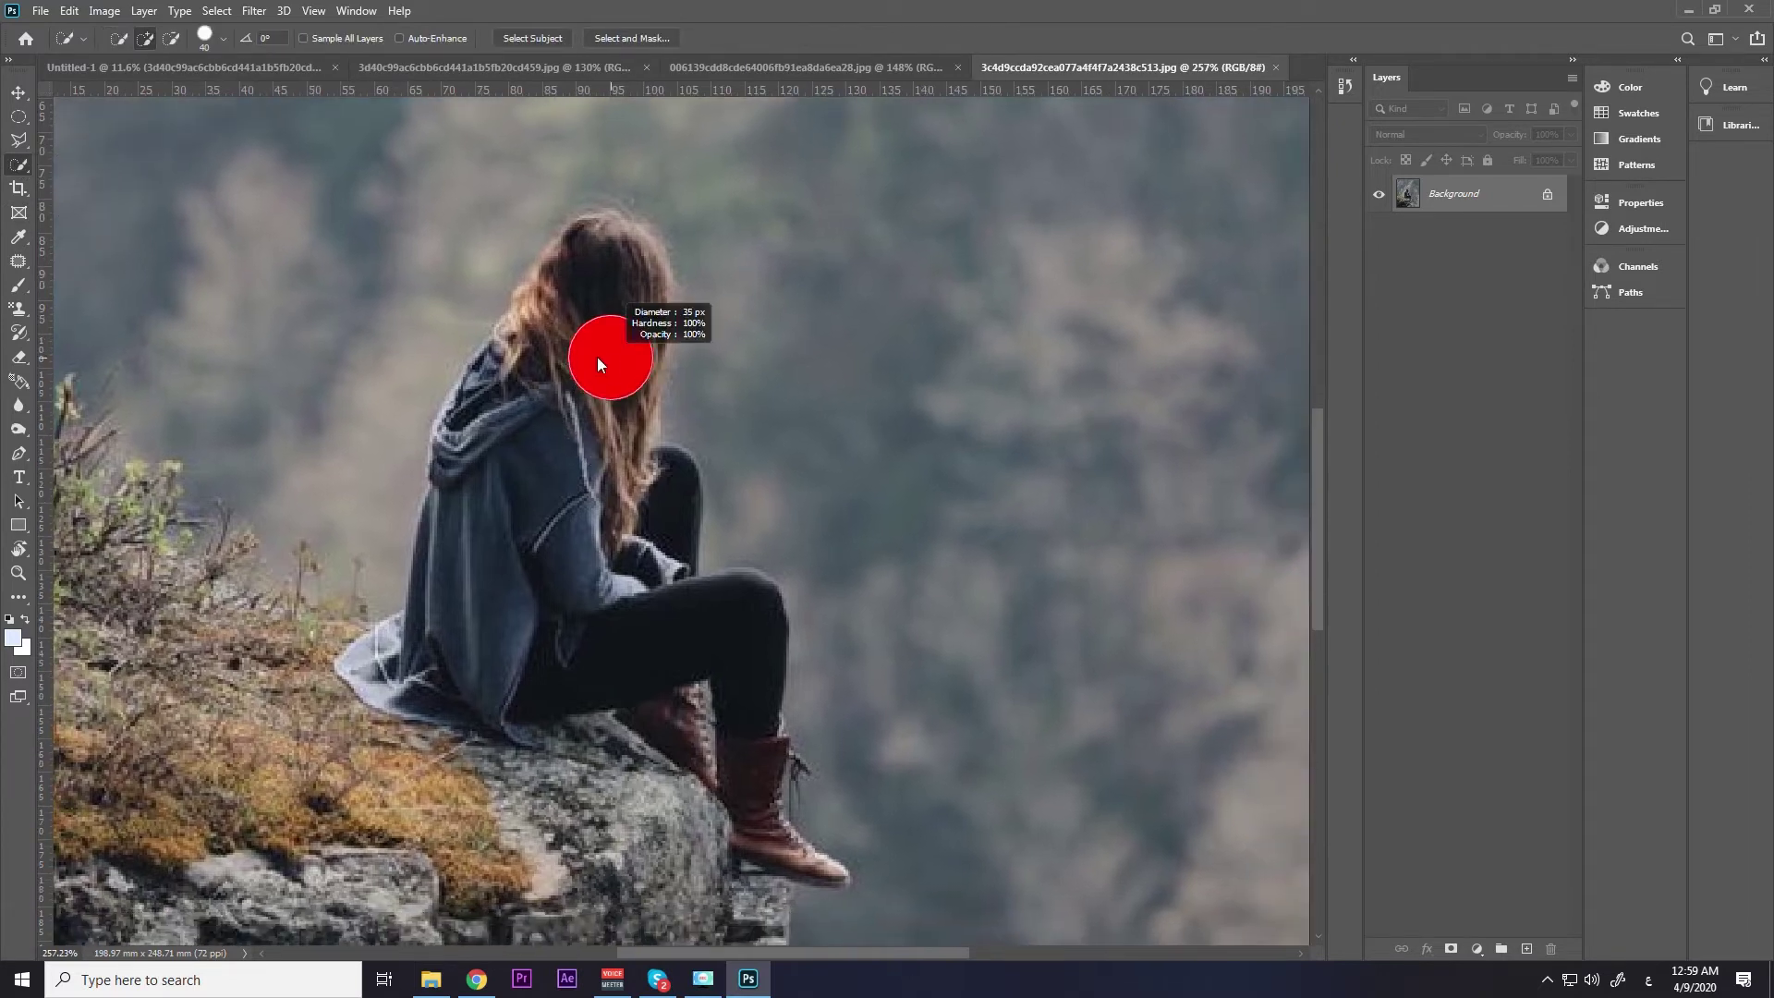
alt+right_click(593, 269)
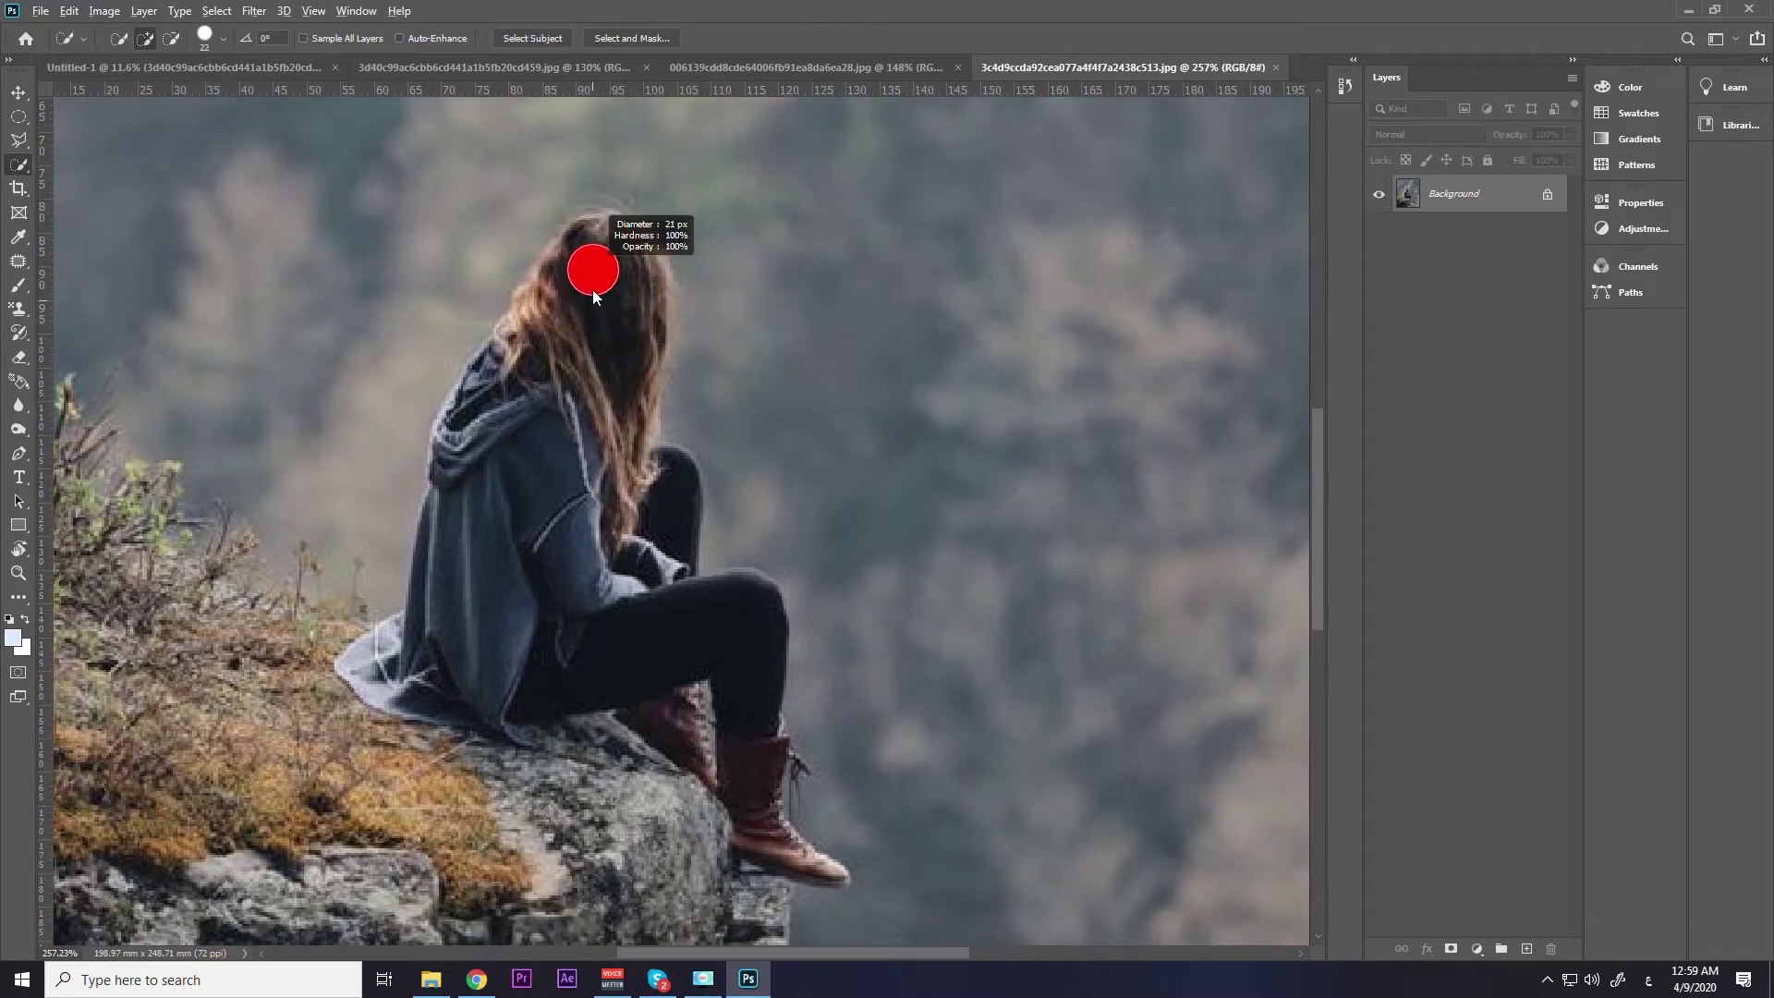
mouse_move(594, 270)
mouse_down()
mouse_move(501, 595)
mouse_move(412, 636)
mouse_move(716, 692)
mouse_move(665, 558)
mouse_up()
drag(702, 686, 795, 742)
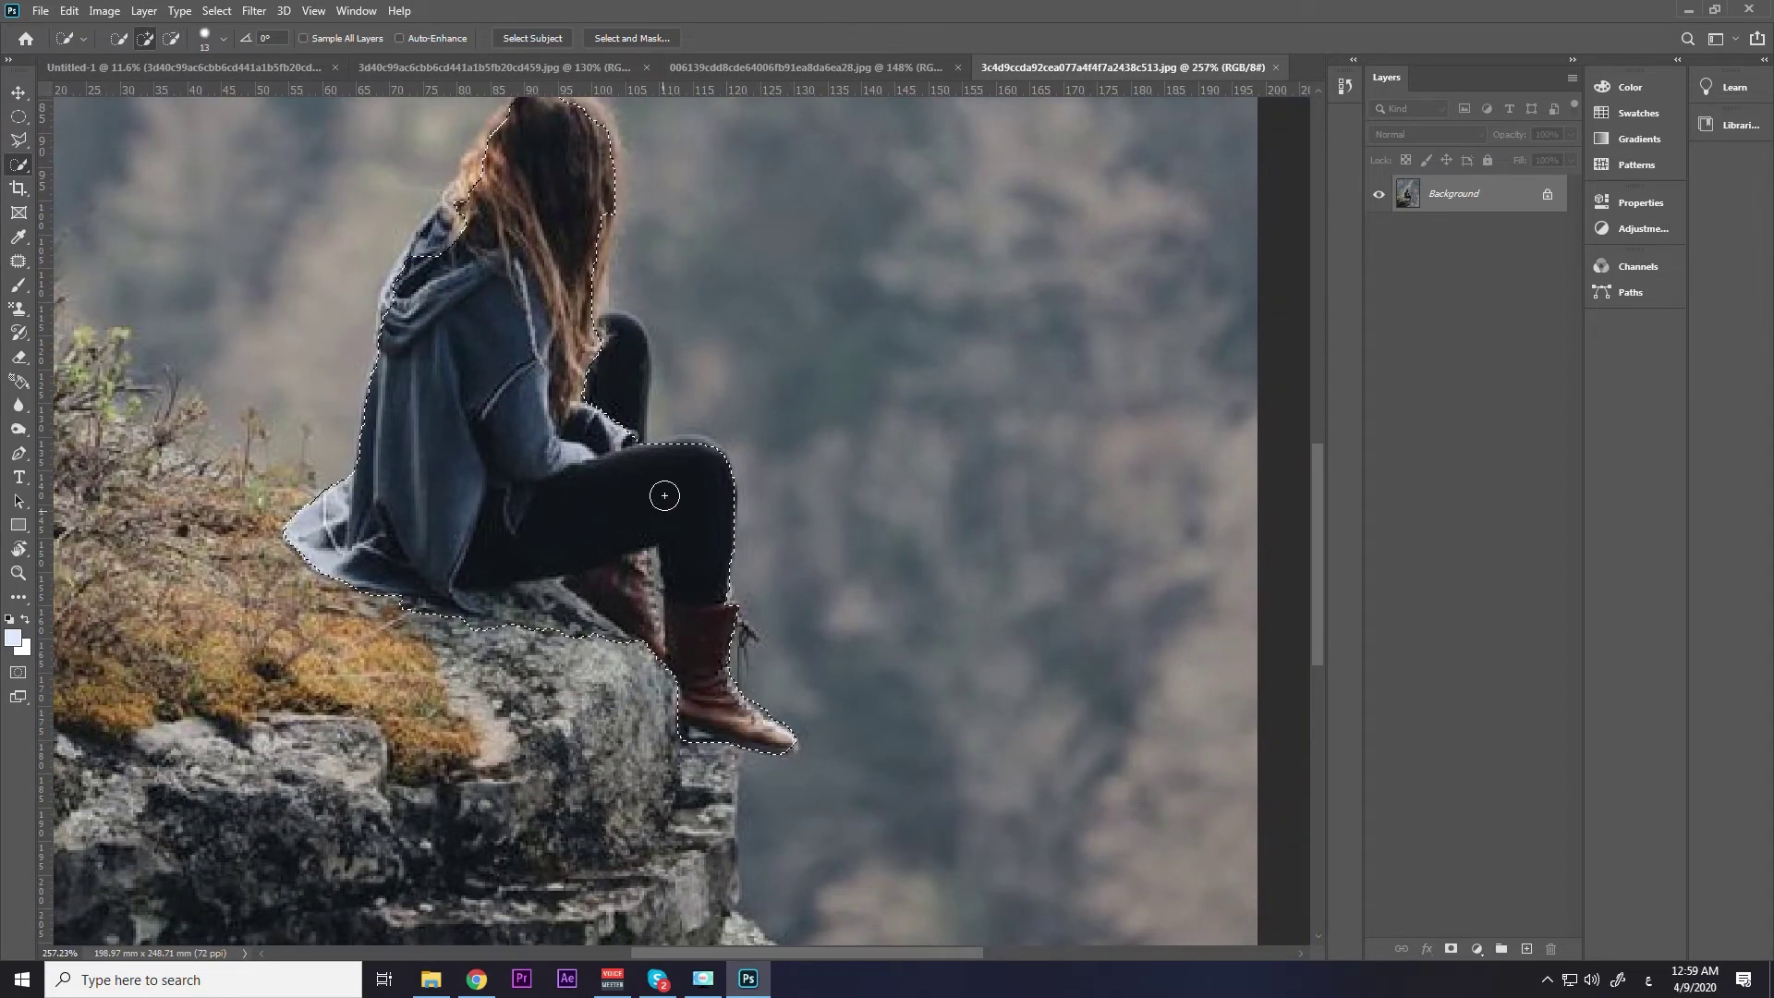
drag(688, 449, 609, 344)
Add the hair's top and side edges, then trim background from its right edge.
scroll(578, 277, up, 3)
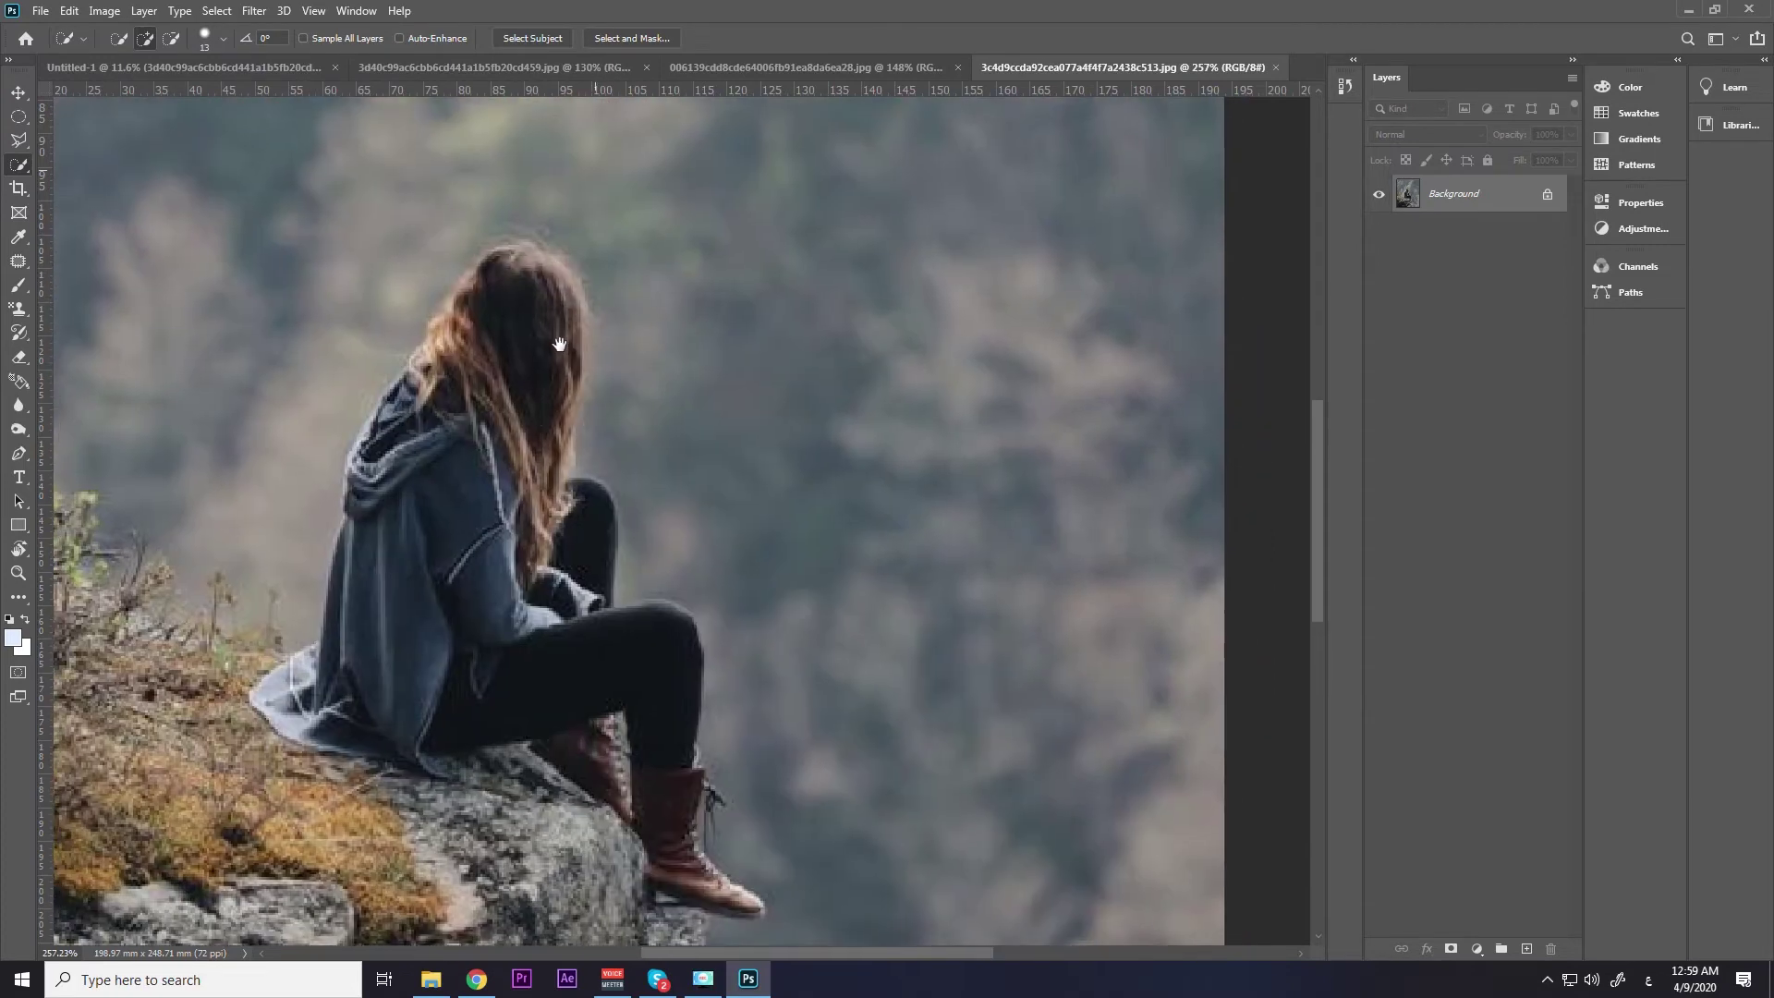
drag(541, 289, 461, 377)
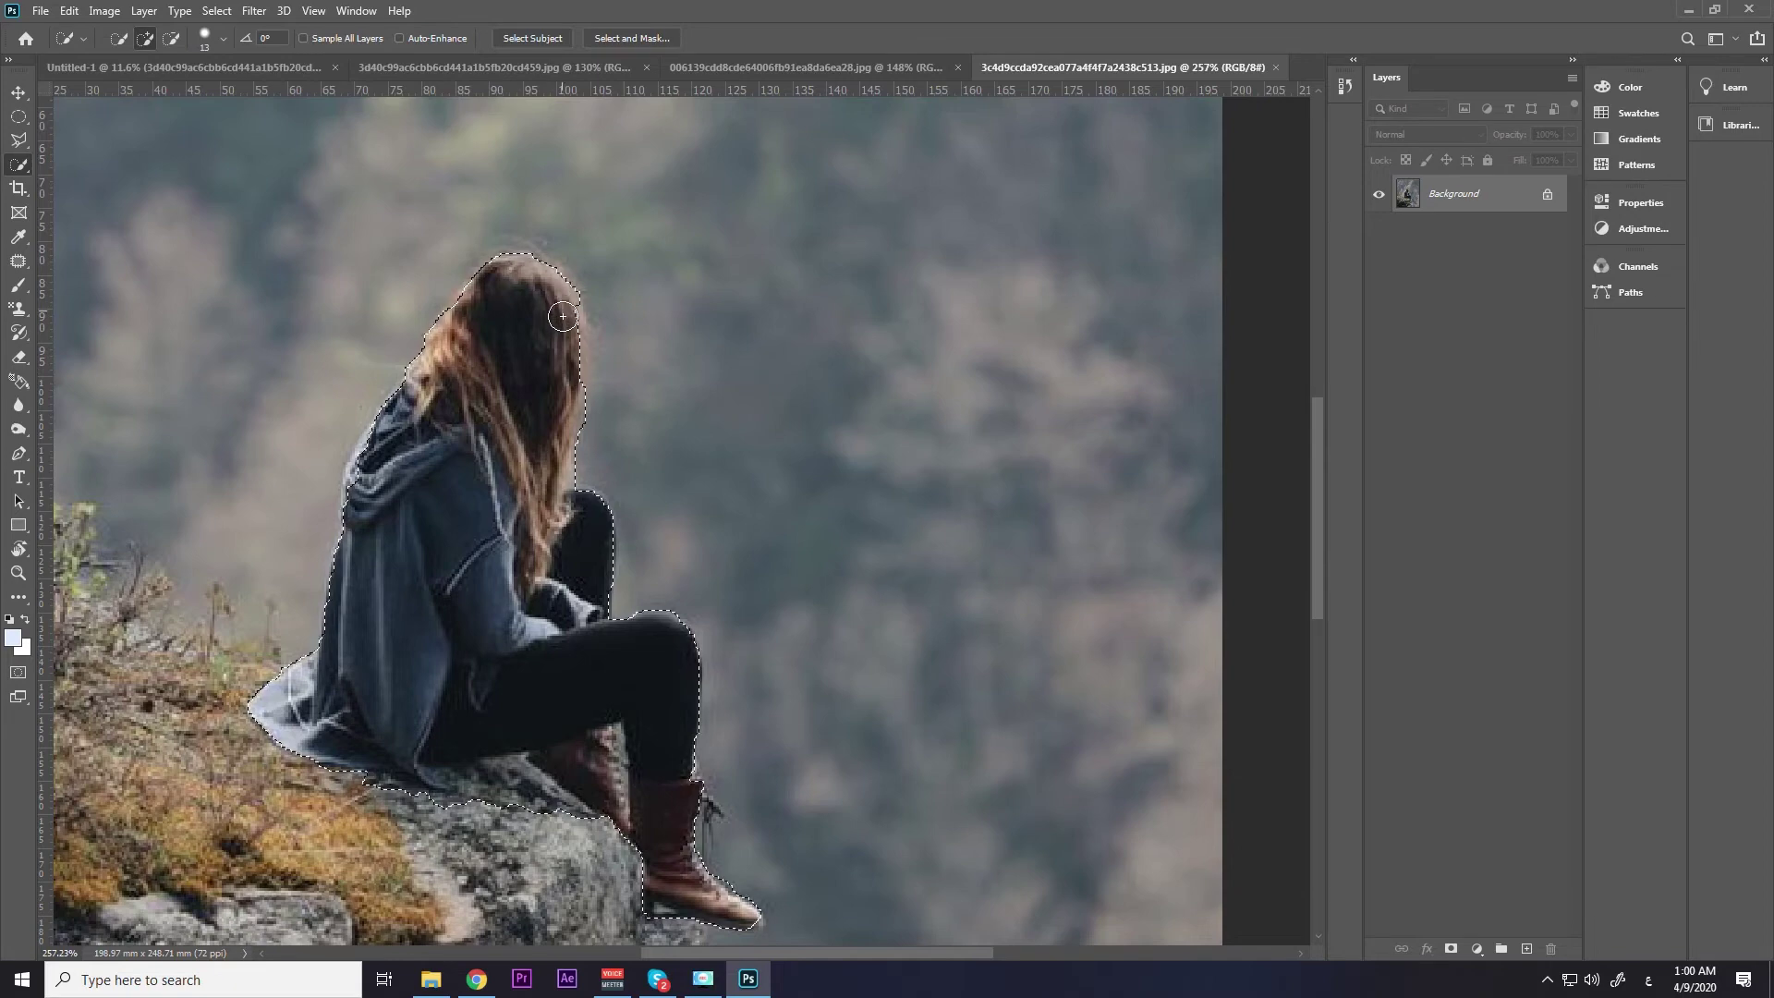
drag(548, 298, 552, 438)
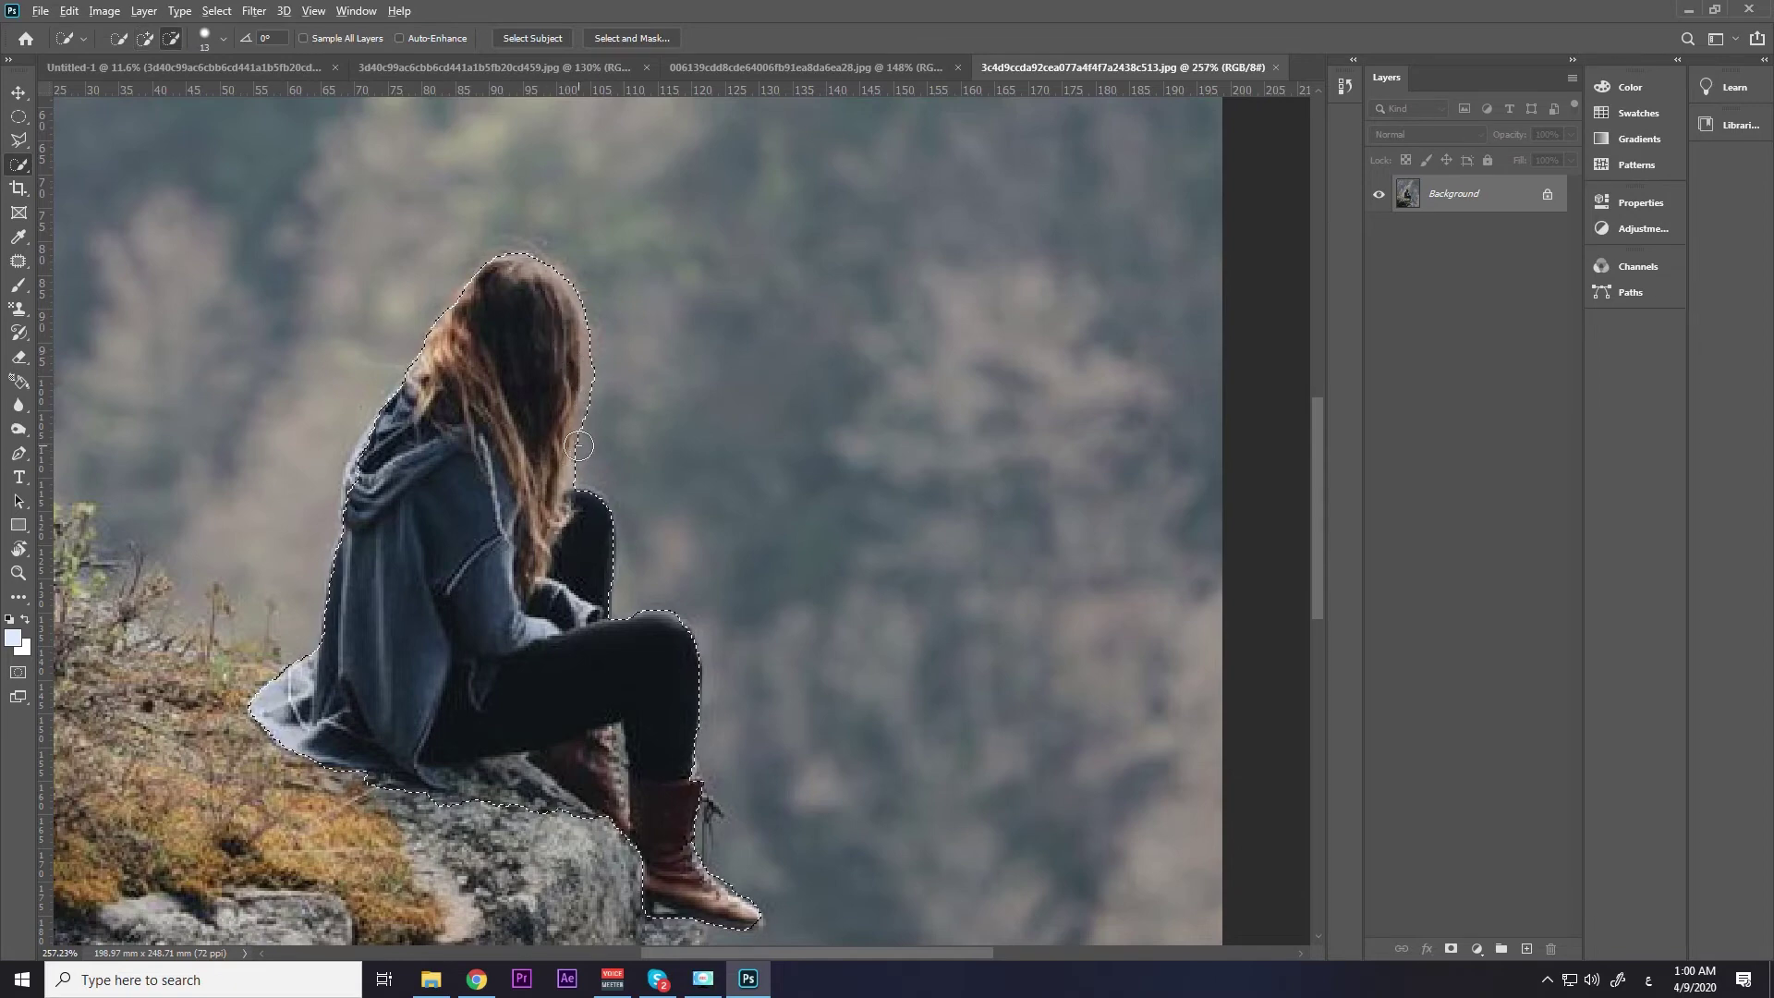
scroll(605, 347, up, 5)
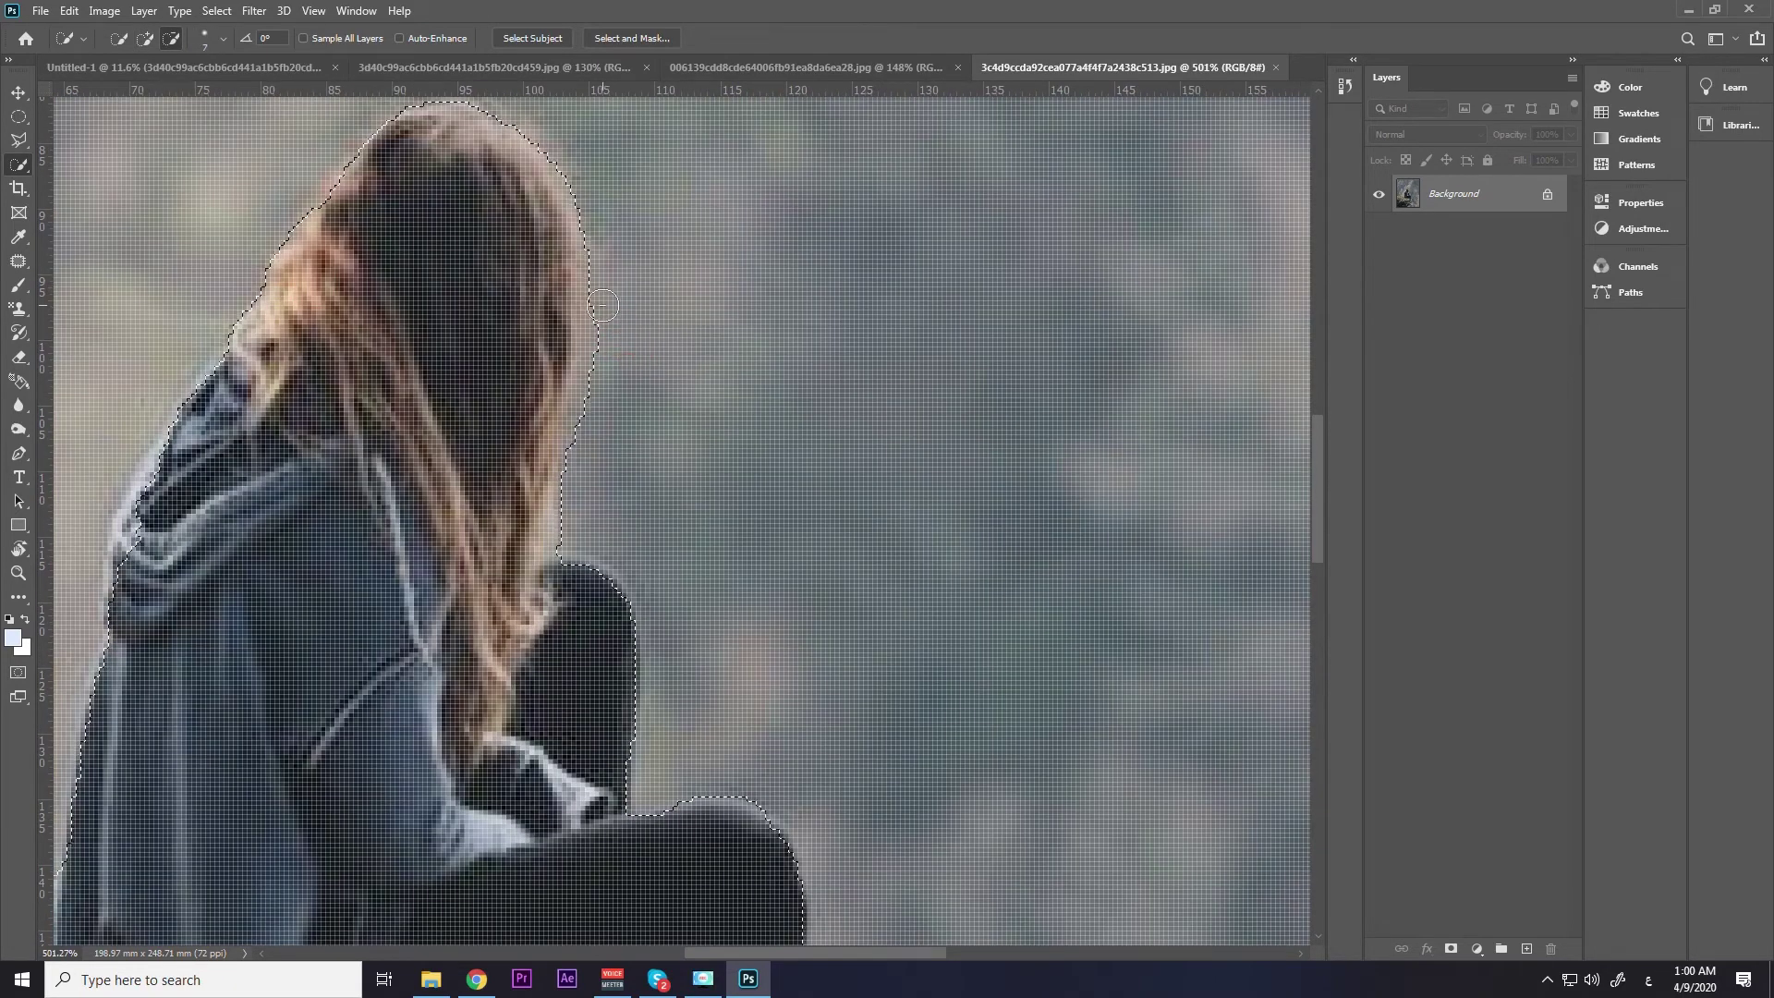
drag(603, 305, 602, 328)
key(ctrl+z)
drag(610, 312, 602, 352)
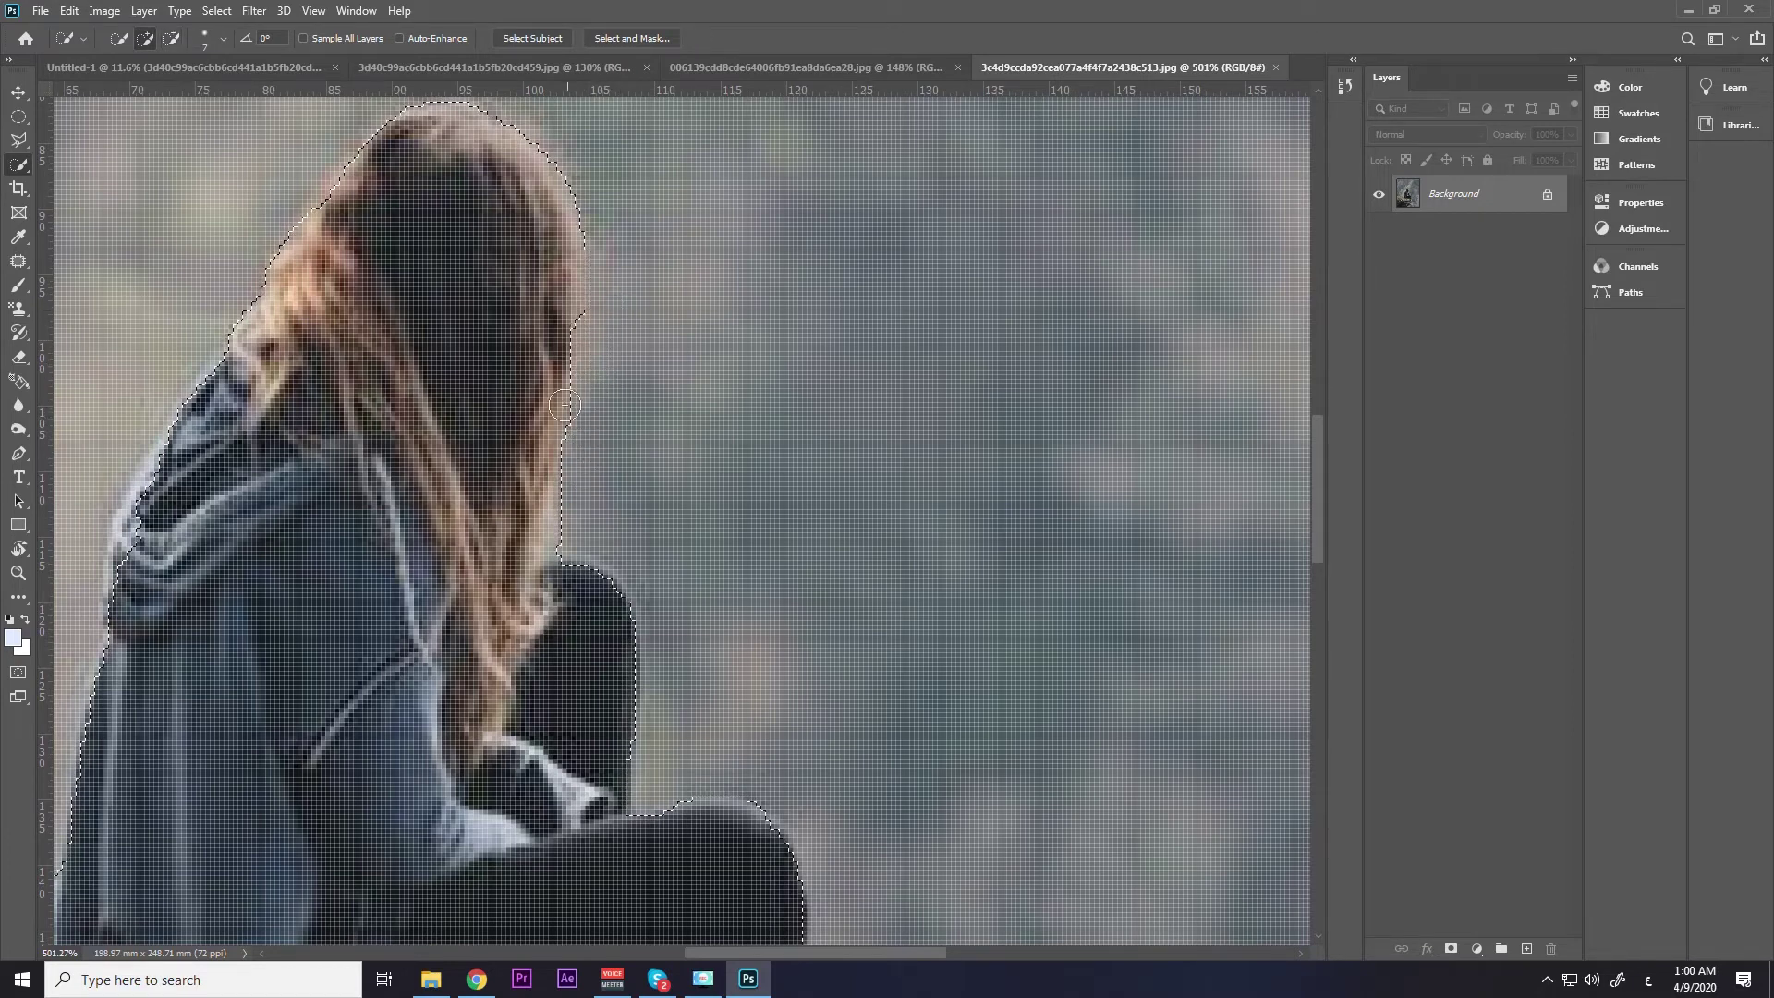
Tighten the selection beside the hair and along the hood with a smaller subtracting brush.
scroll(563, 327, down, 2)
scroll(568, 337, down, 2)
scroll(572, 344, up, 2)
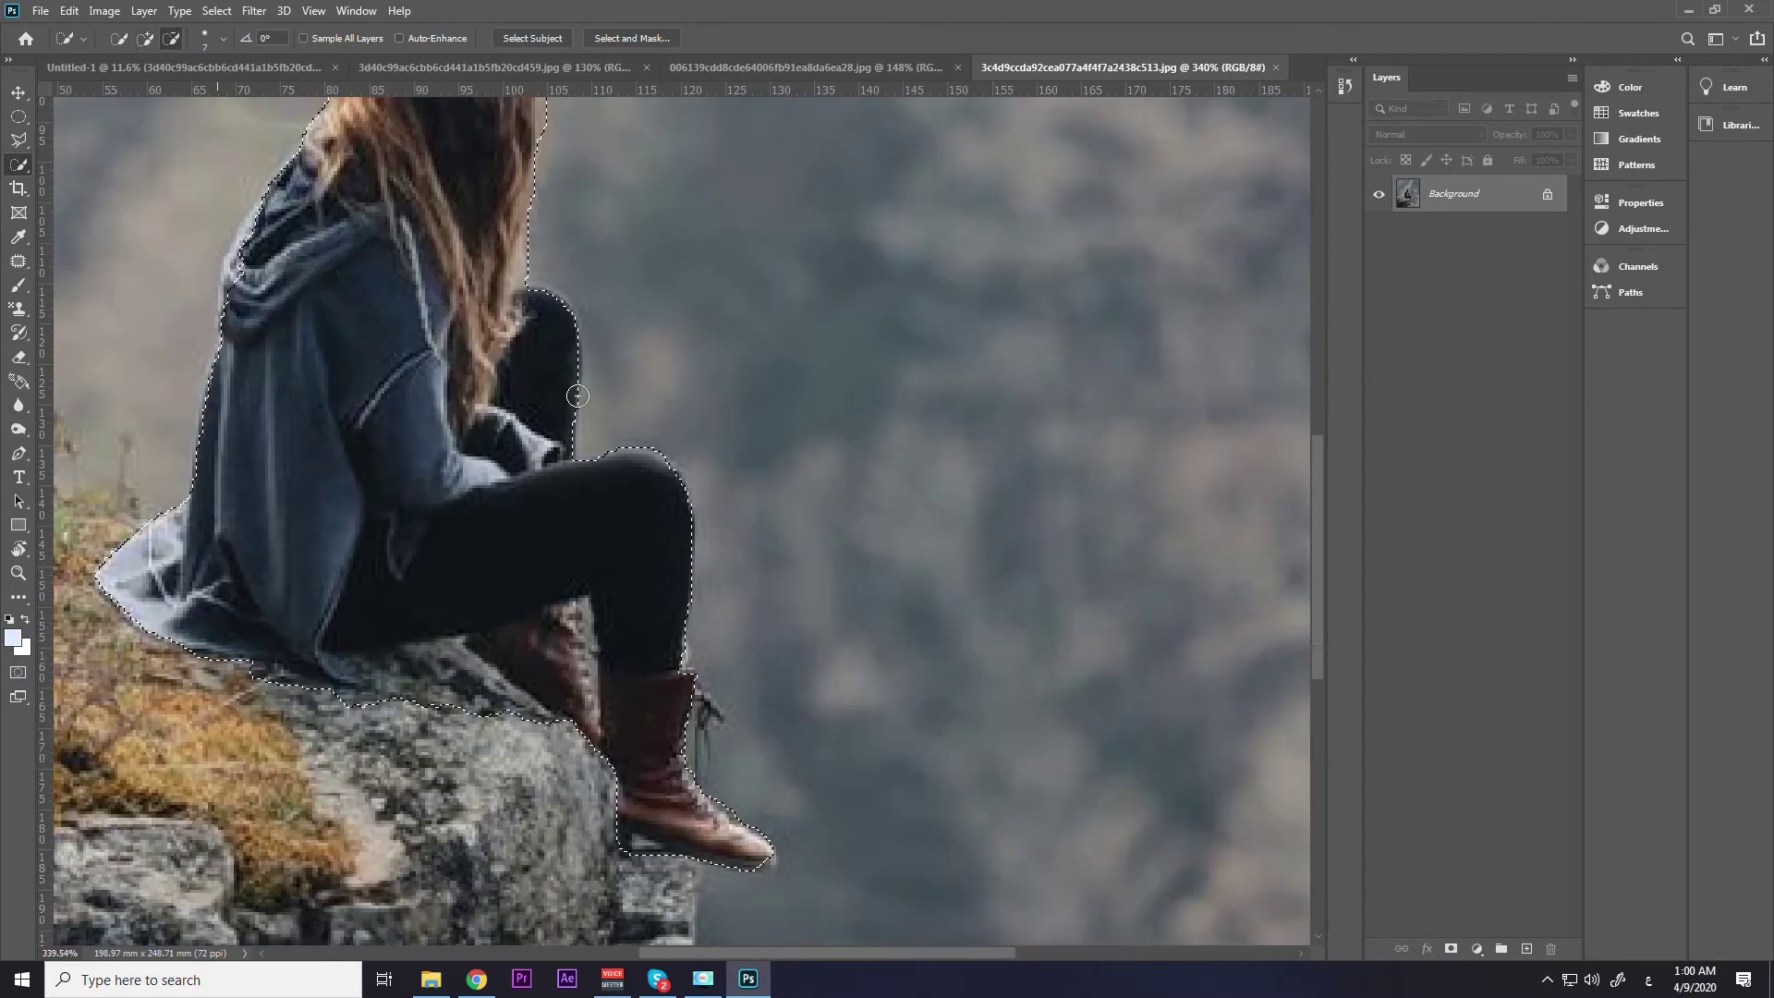
scroll(555, 338, up, 1)
scroll(529, 327, up, 2)
key(bracketleft)
key(bracketleft)
key(bracketleft)
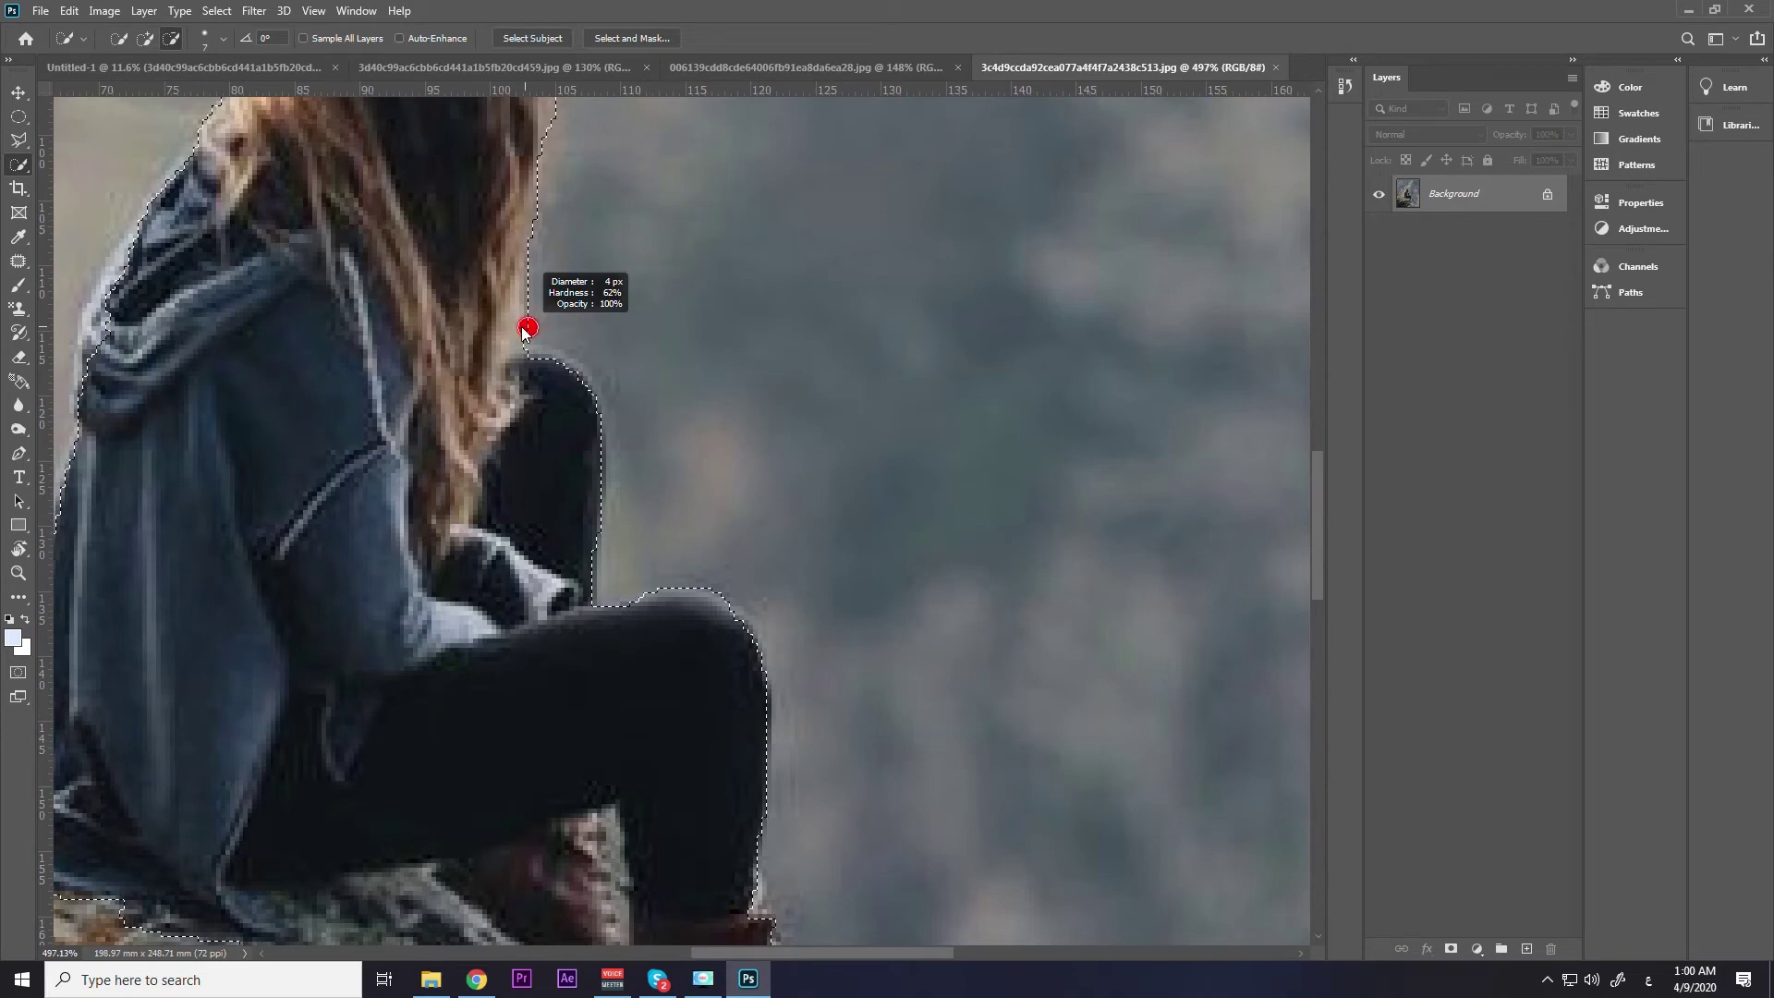
alt+click(526, 323)
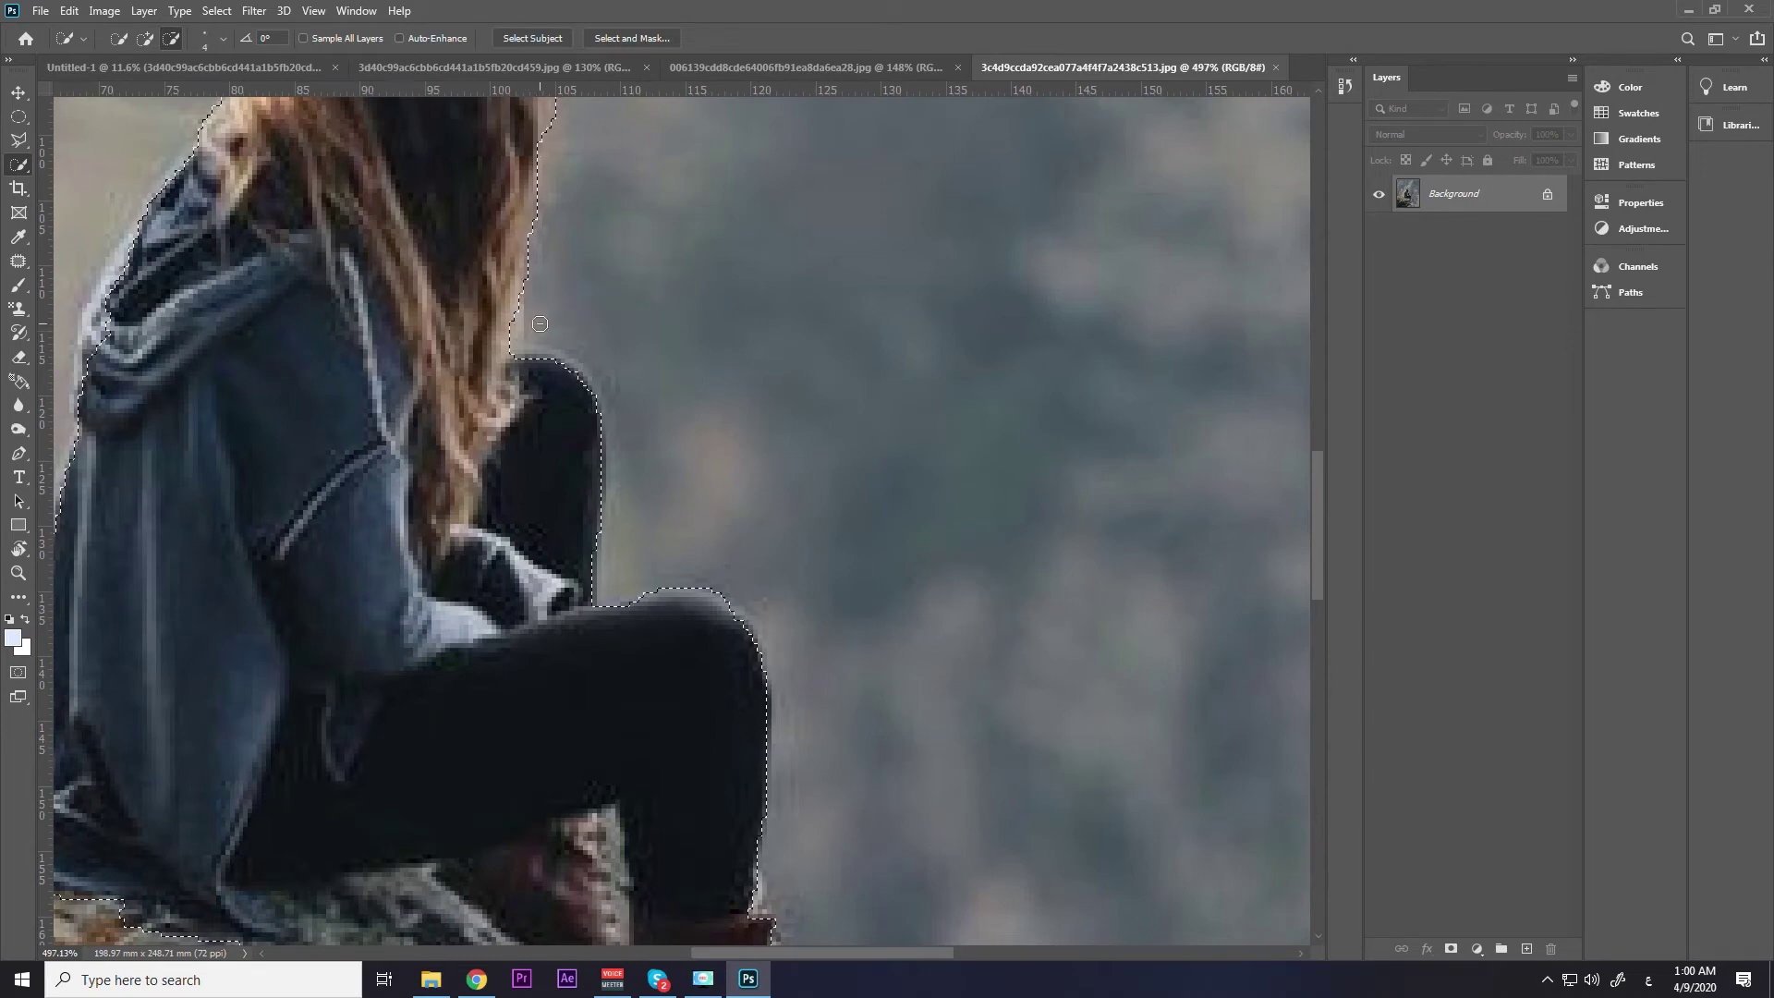
scroll(540, 323, down, 3)
scroll(416, 370, up, 1)
scroll(308, 405, up, 1)
scroll(307, 405, up, 1)
drag(347, 443, 378, 361)
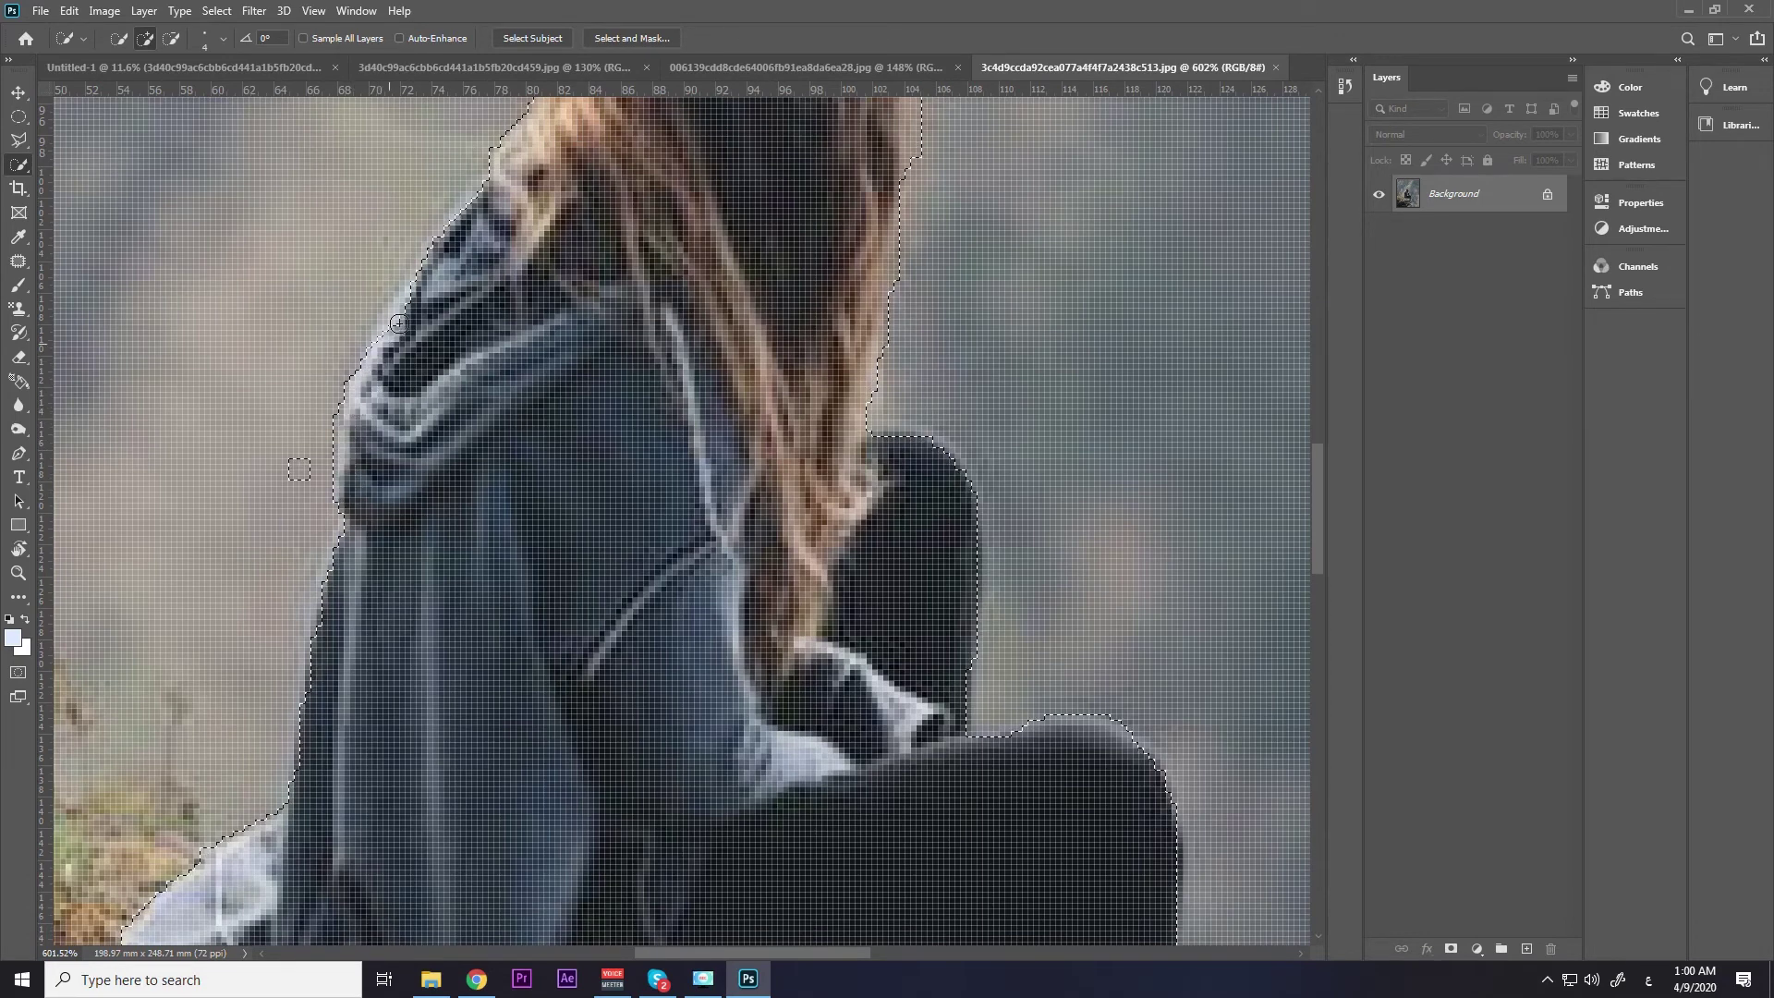
scroll(474, 232, down, 5)
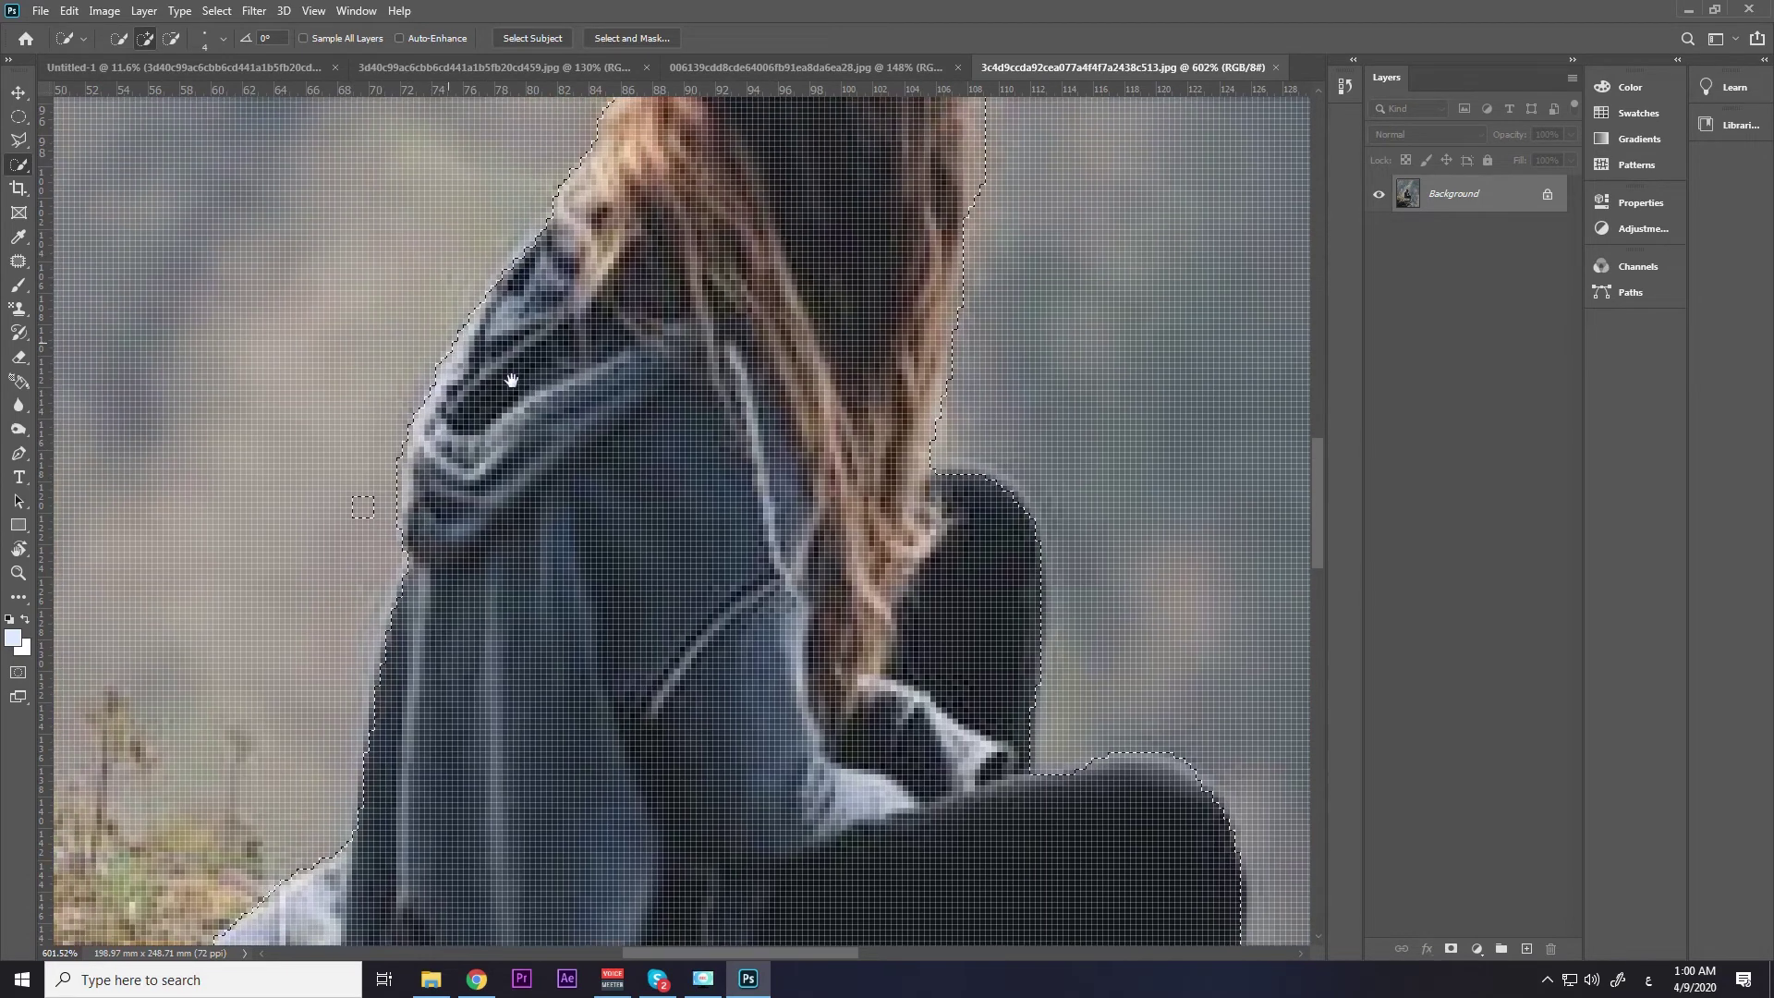
scroll(373, 490, up, 5)
scroll(363, 515, down, 1)
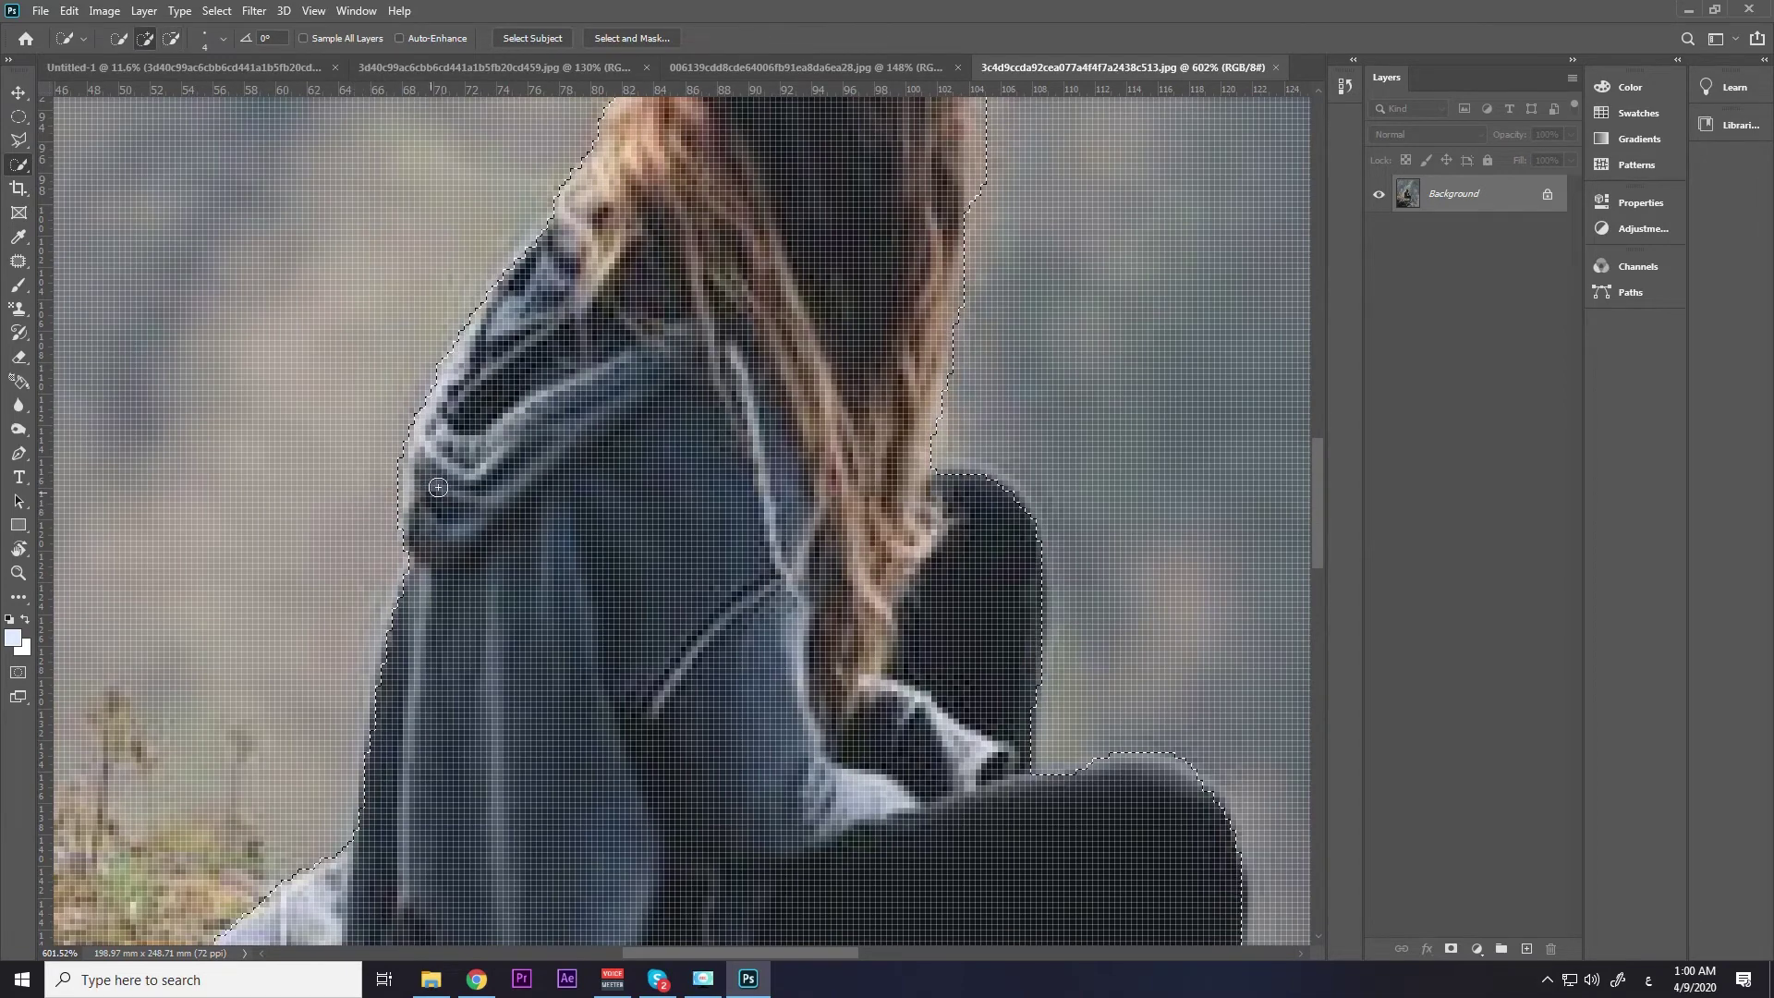
scroll(483, 437, down, 1)
Return to adding mode and pan down to check the girl's legs and boots.
key(alt)
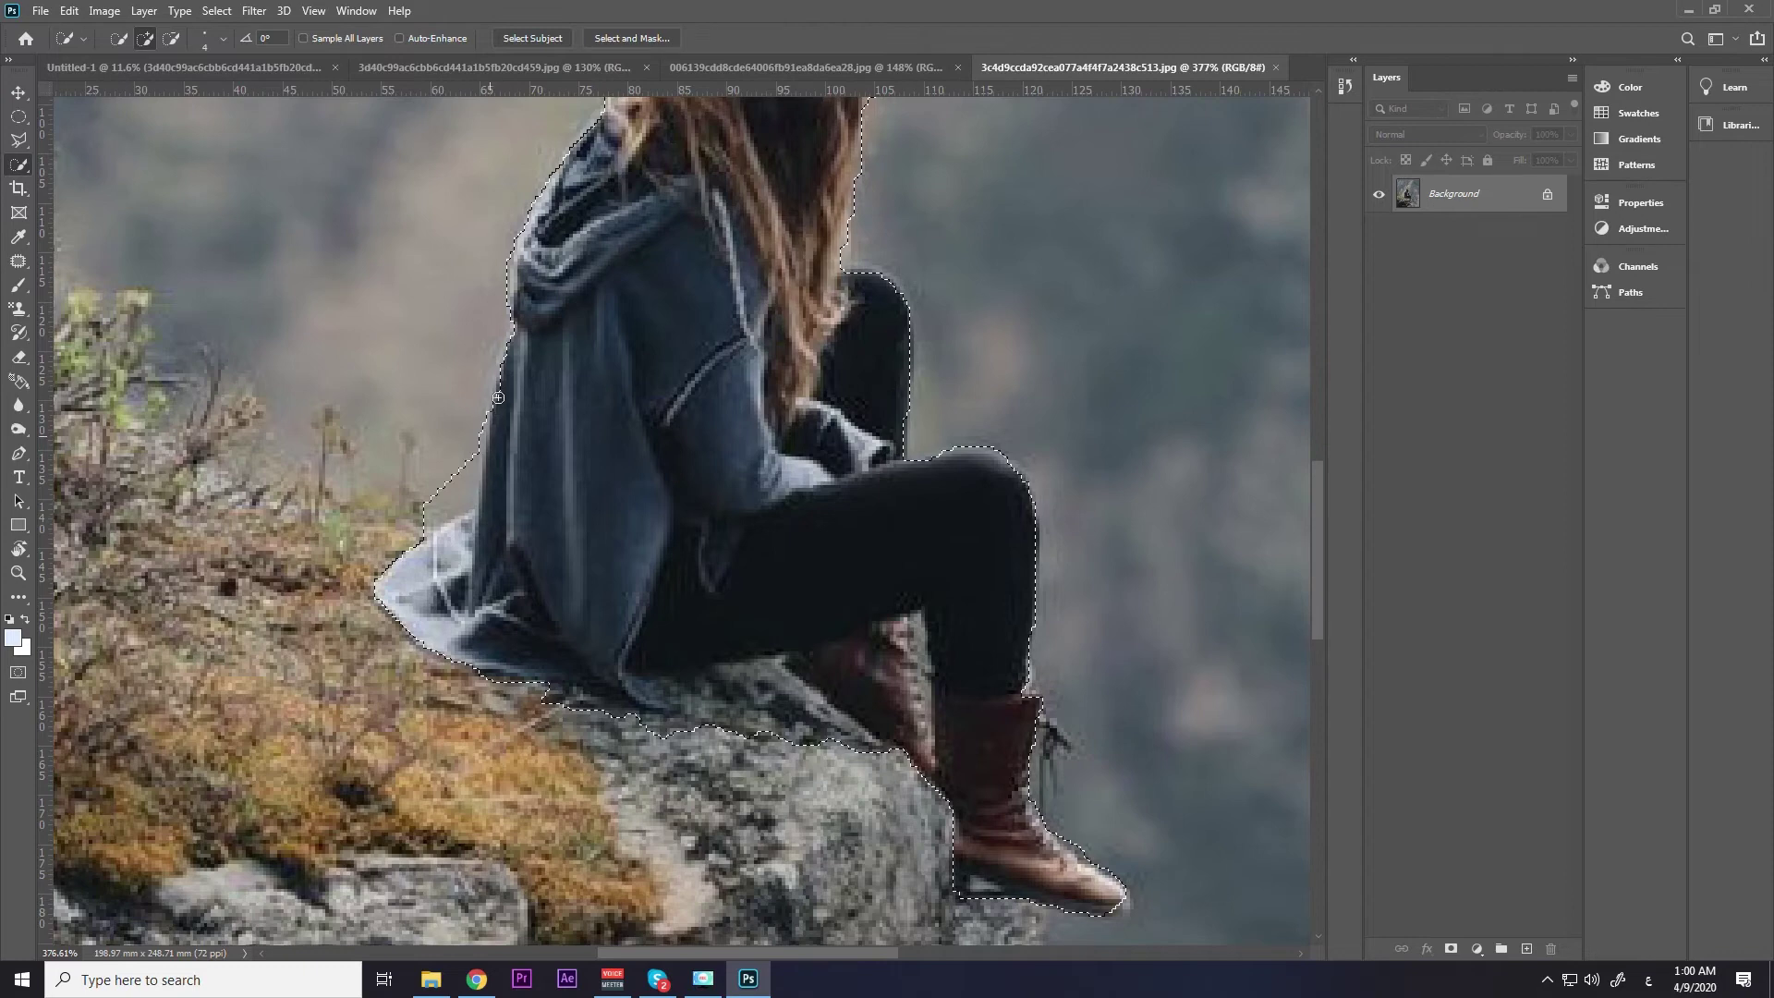
drag(530, 475, 508, 362)
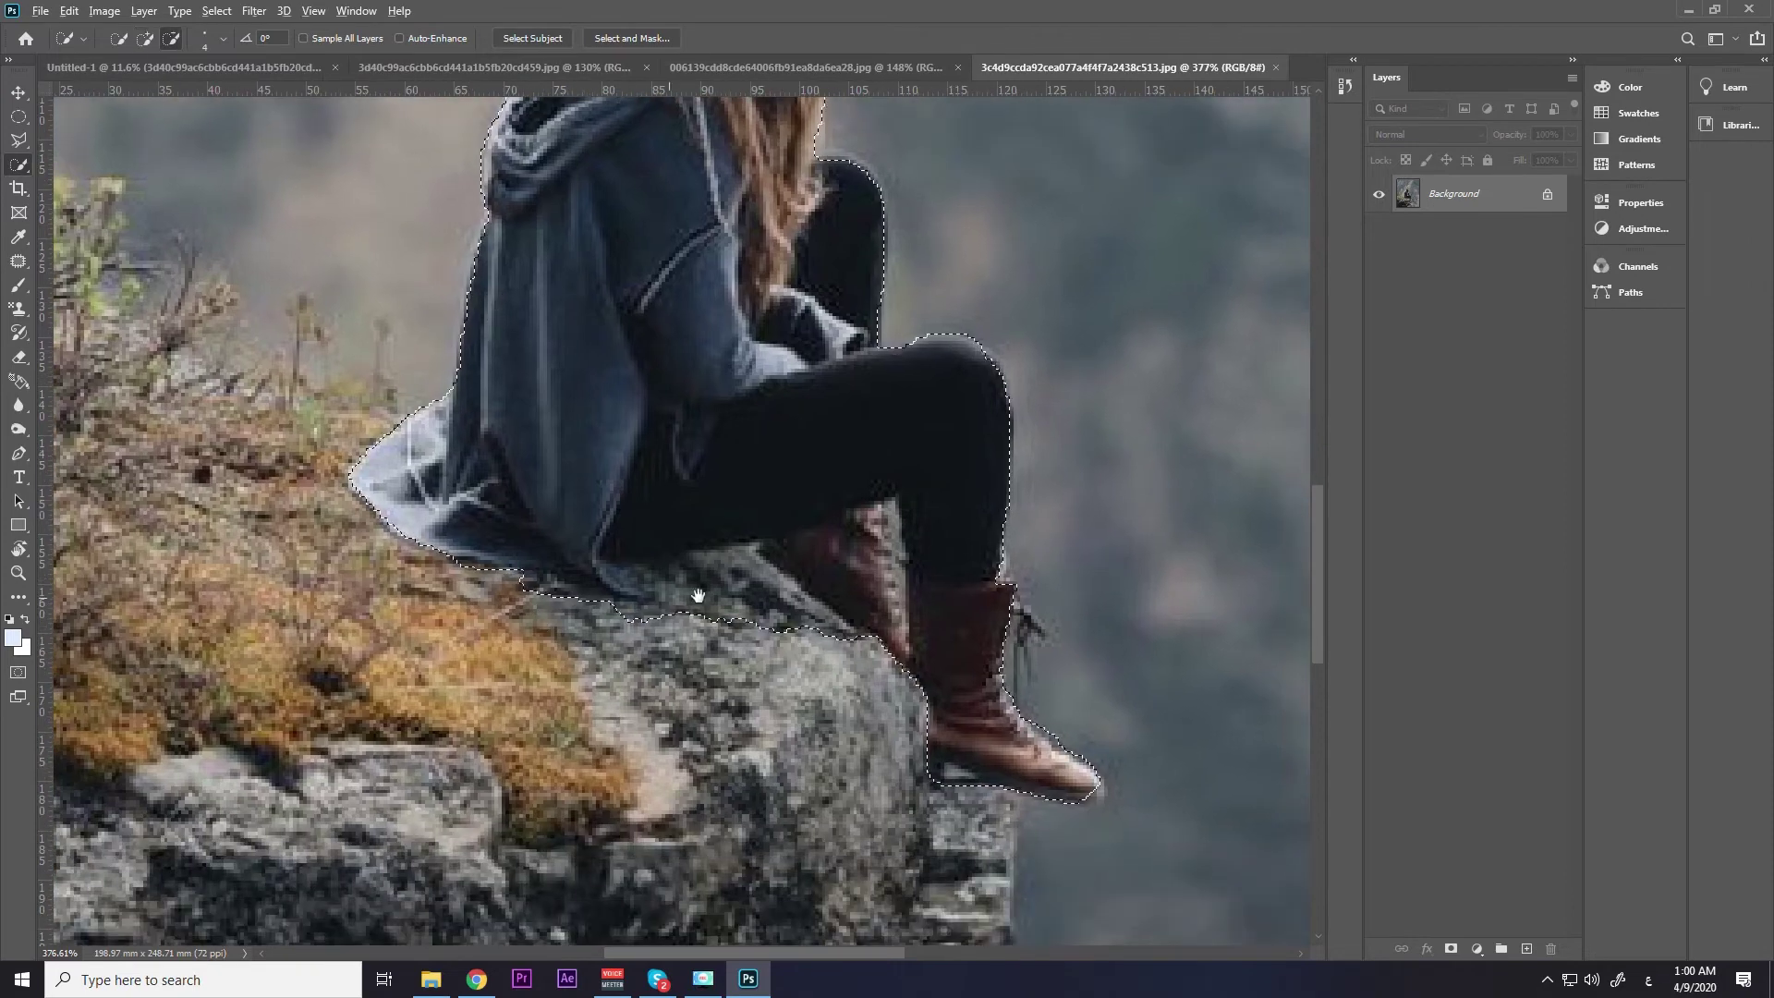
drag(698, 597, 250, 684)
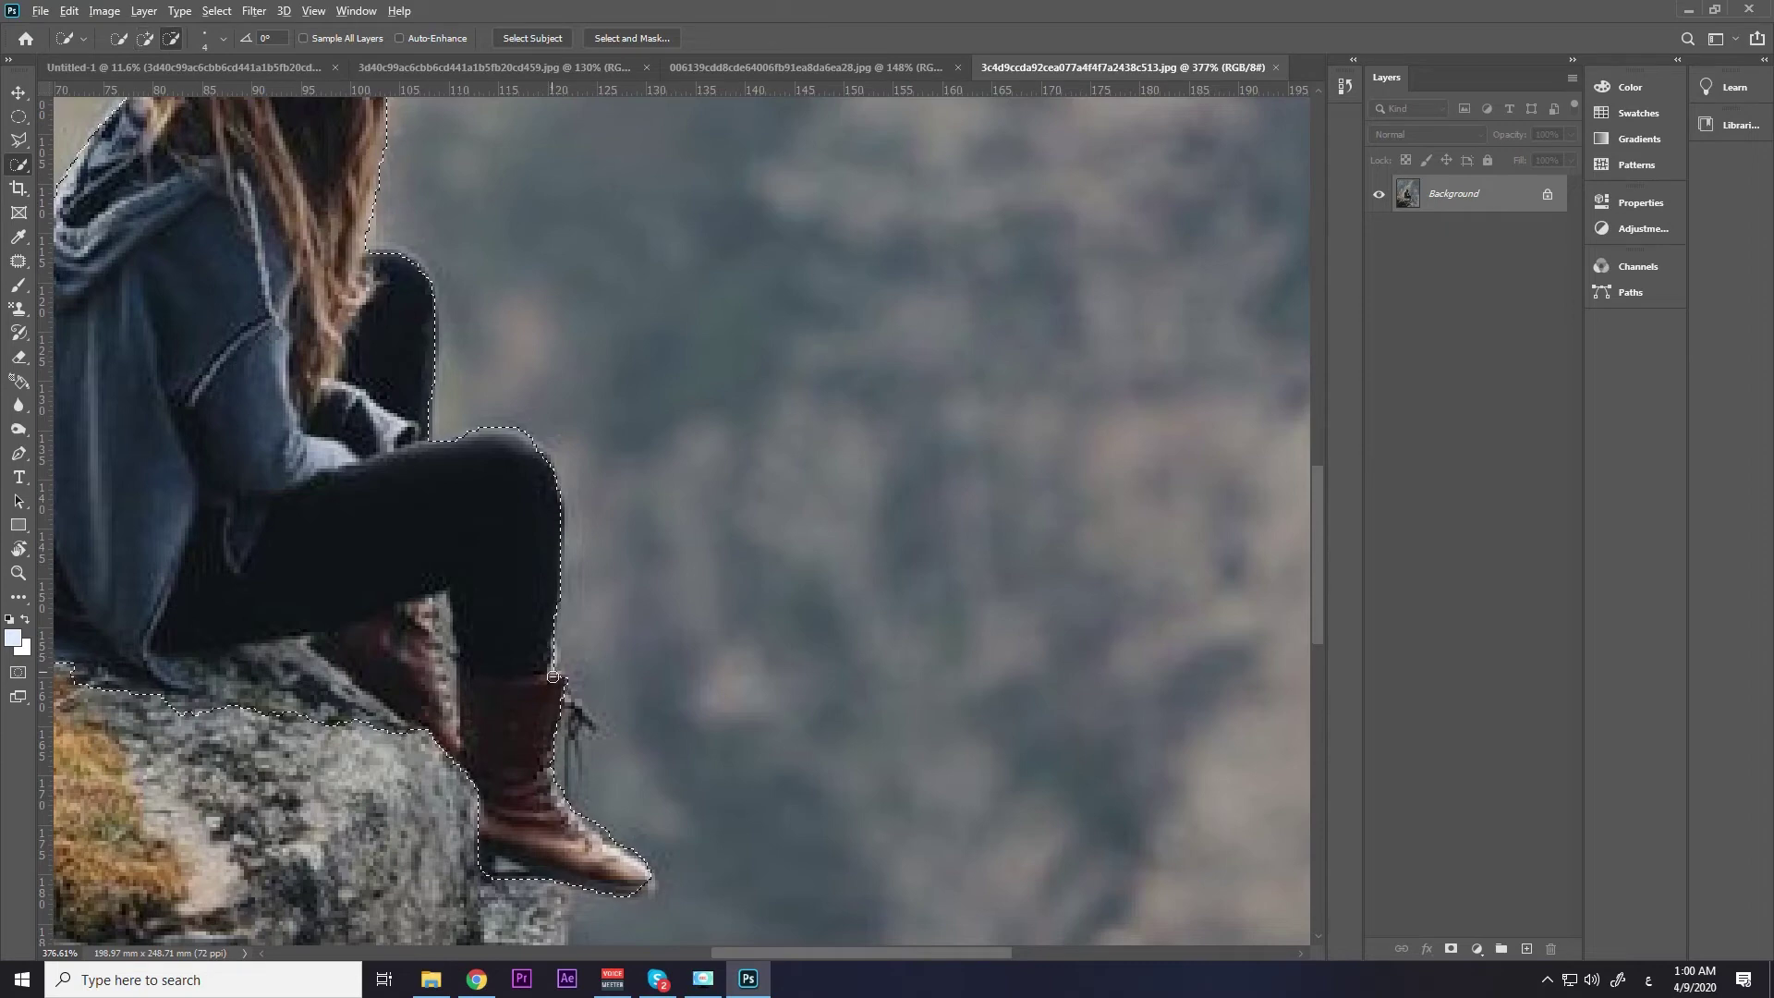
scroll(555, 677, down, 1)
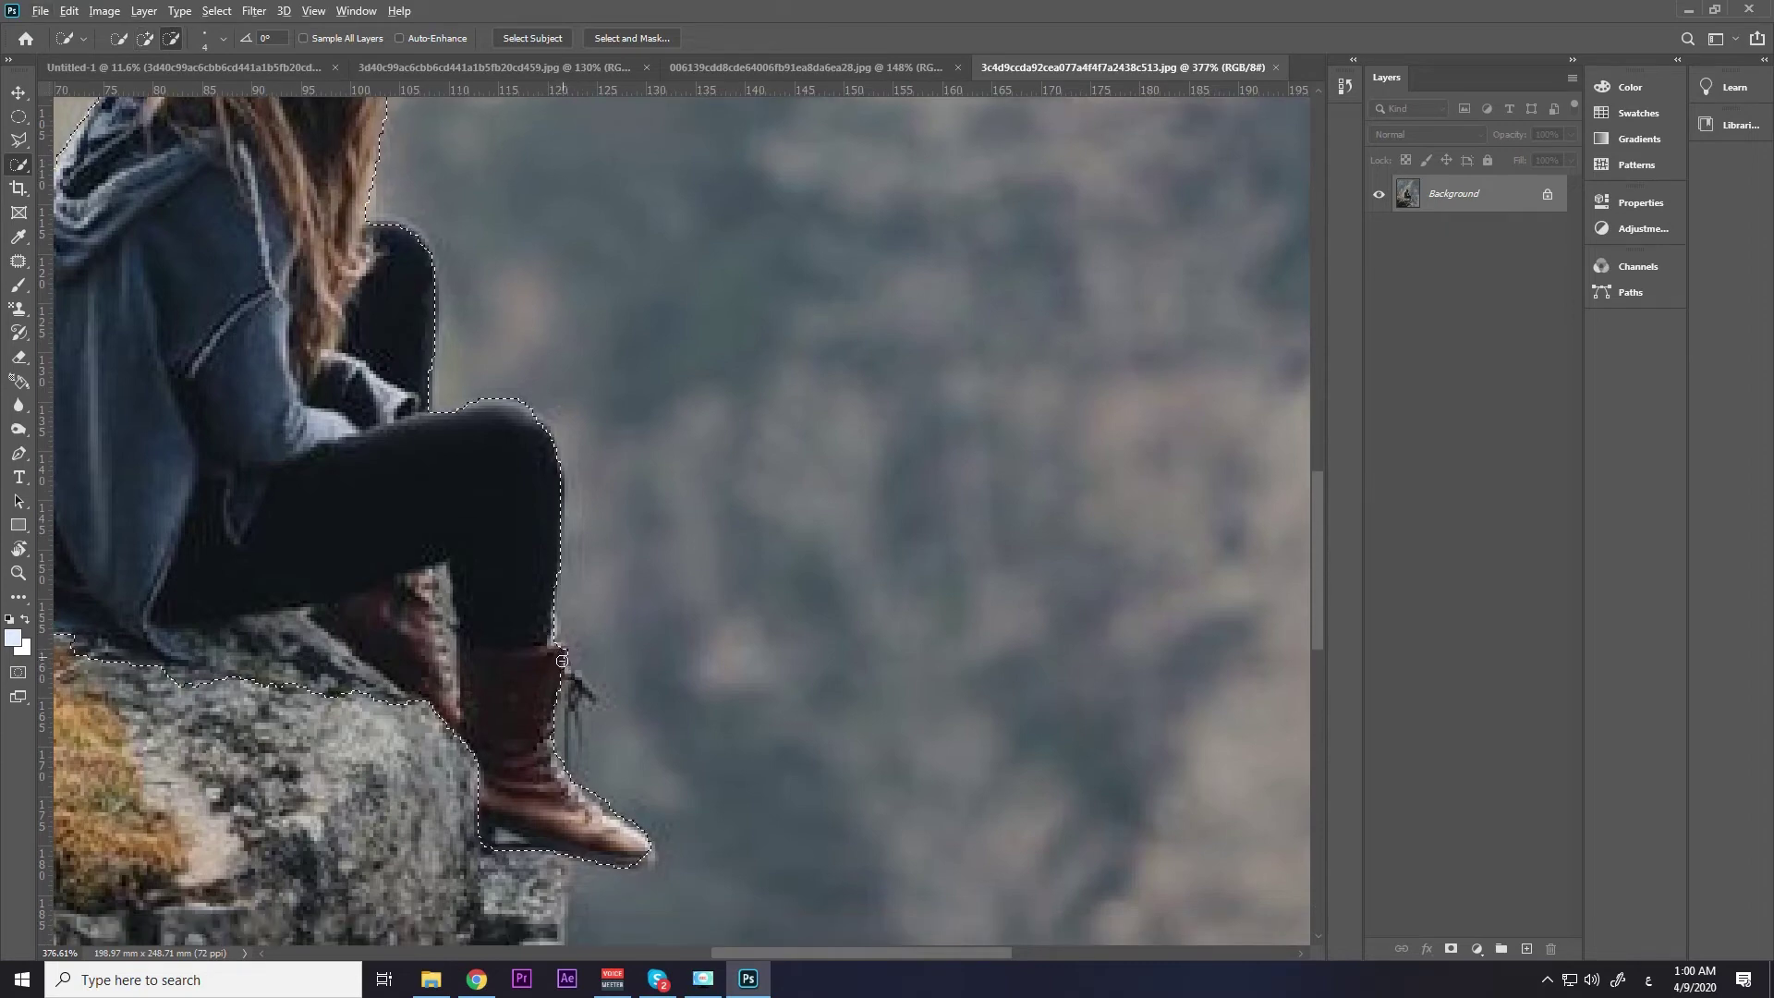
scroll(563, 665, down, 1)
alt+scroll(557, 601, down, 3)
alt+scroll(557, 602, up, 1)
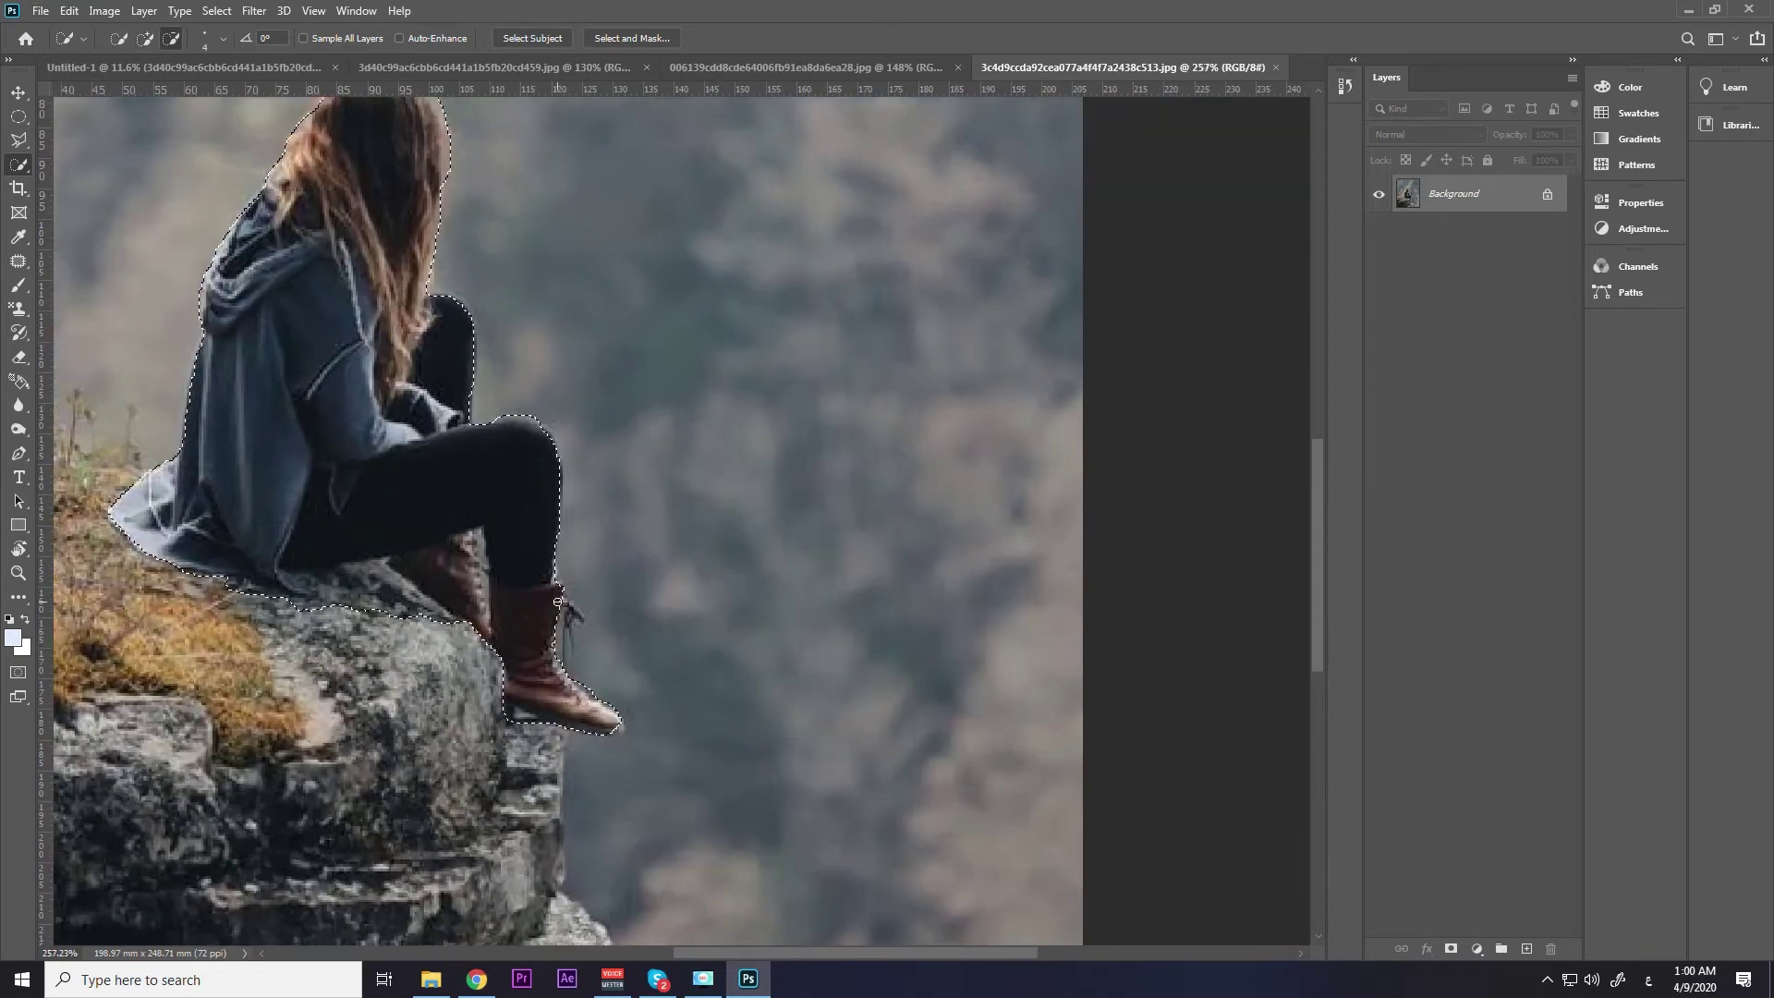
alt+scroll(536, 555, up, 1)
alt+scroll(473, 383, up, 1)
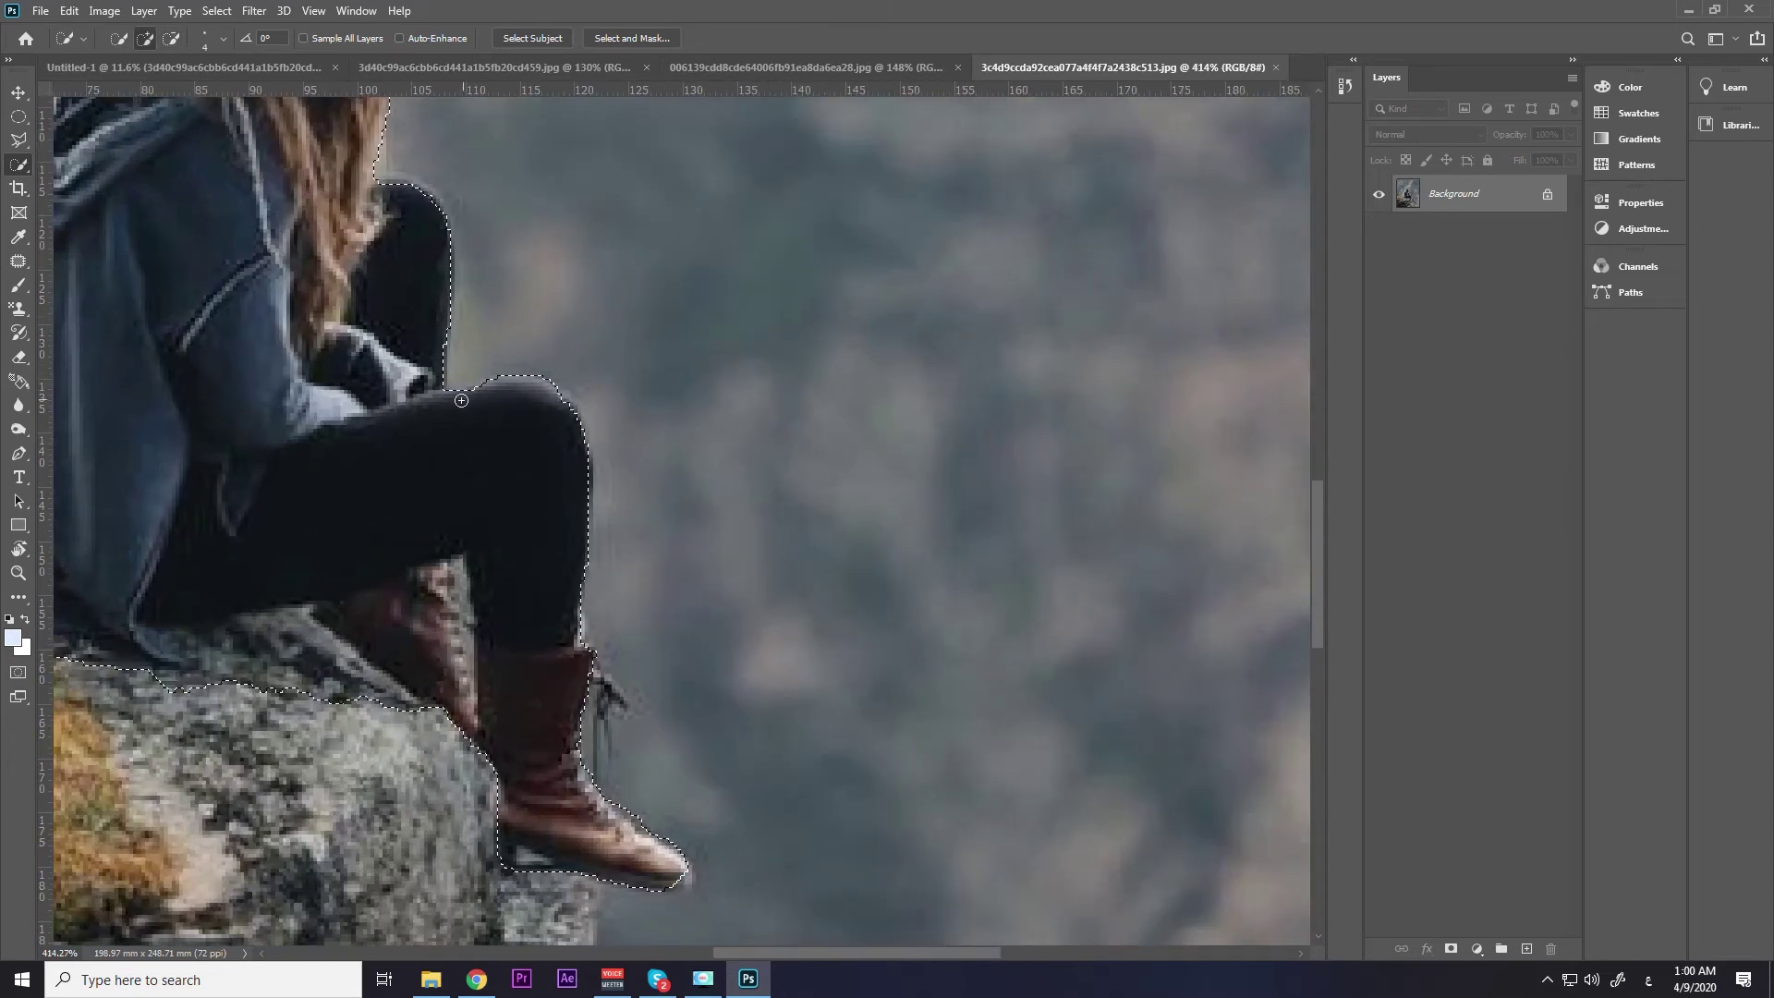
click(20, 143)
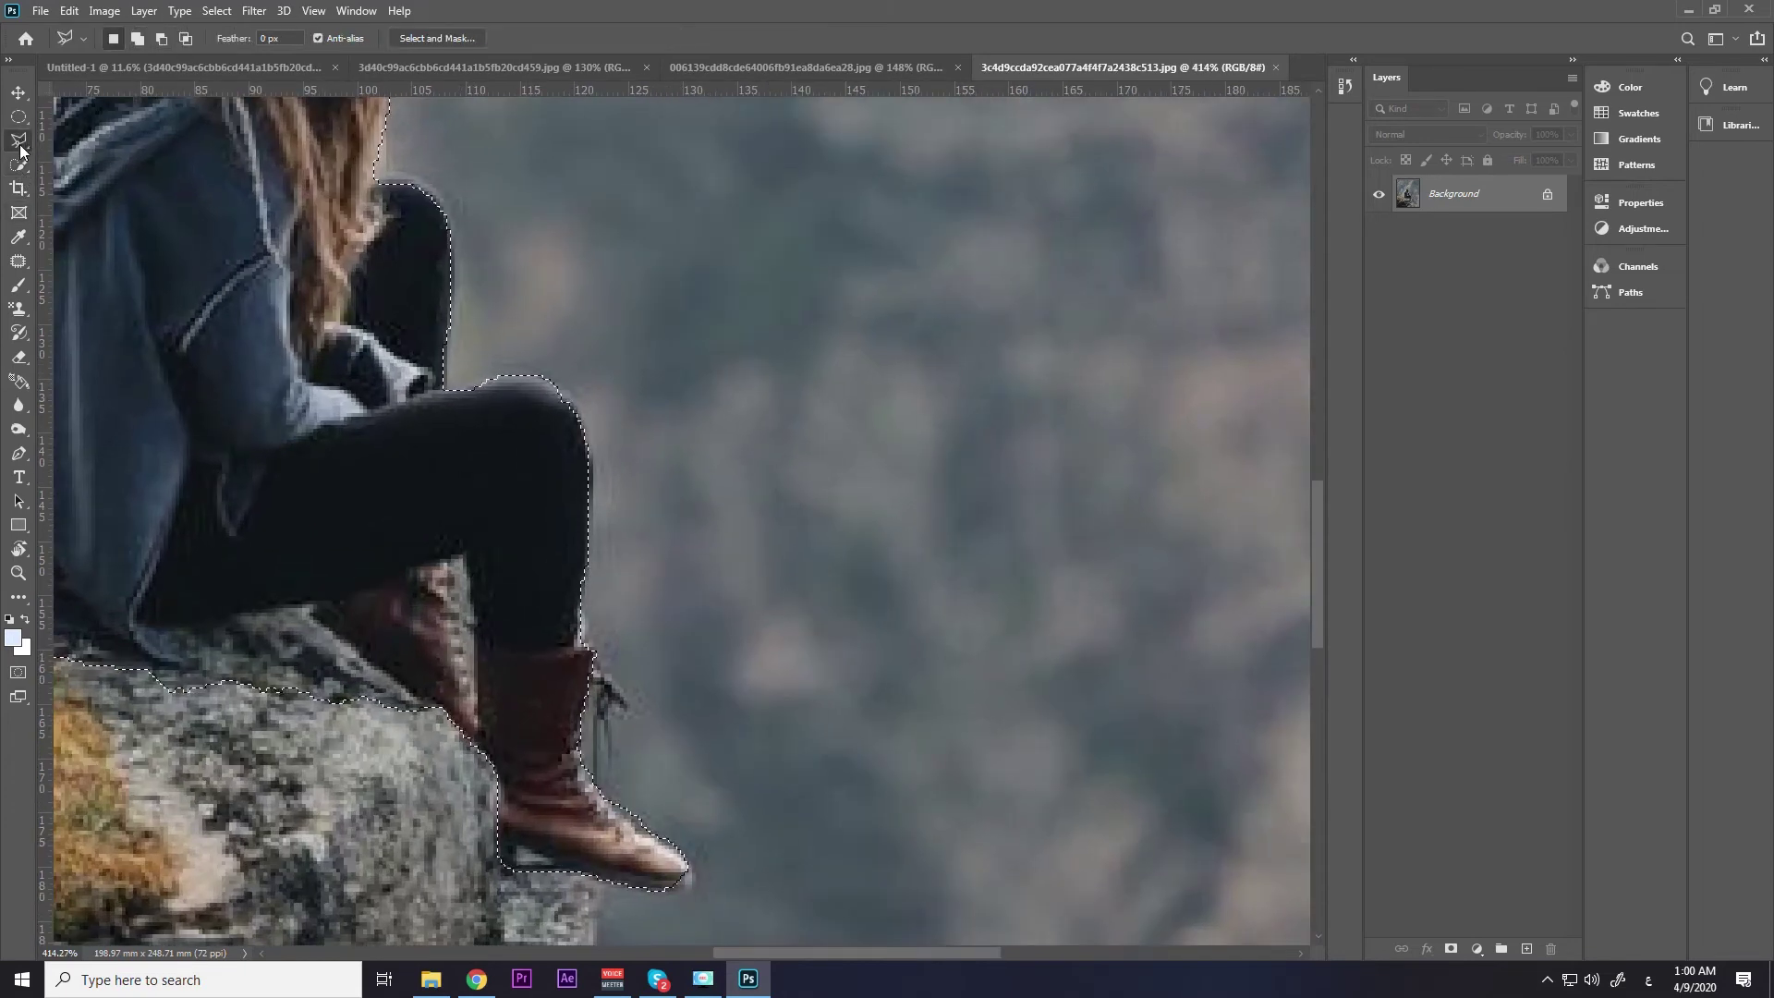
Switch to the Polygonal Lasso and bring the legs, boots and rock into view.
right_click(20, 144)
click(20, 143)
right_click(20, 143)
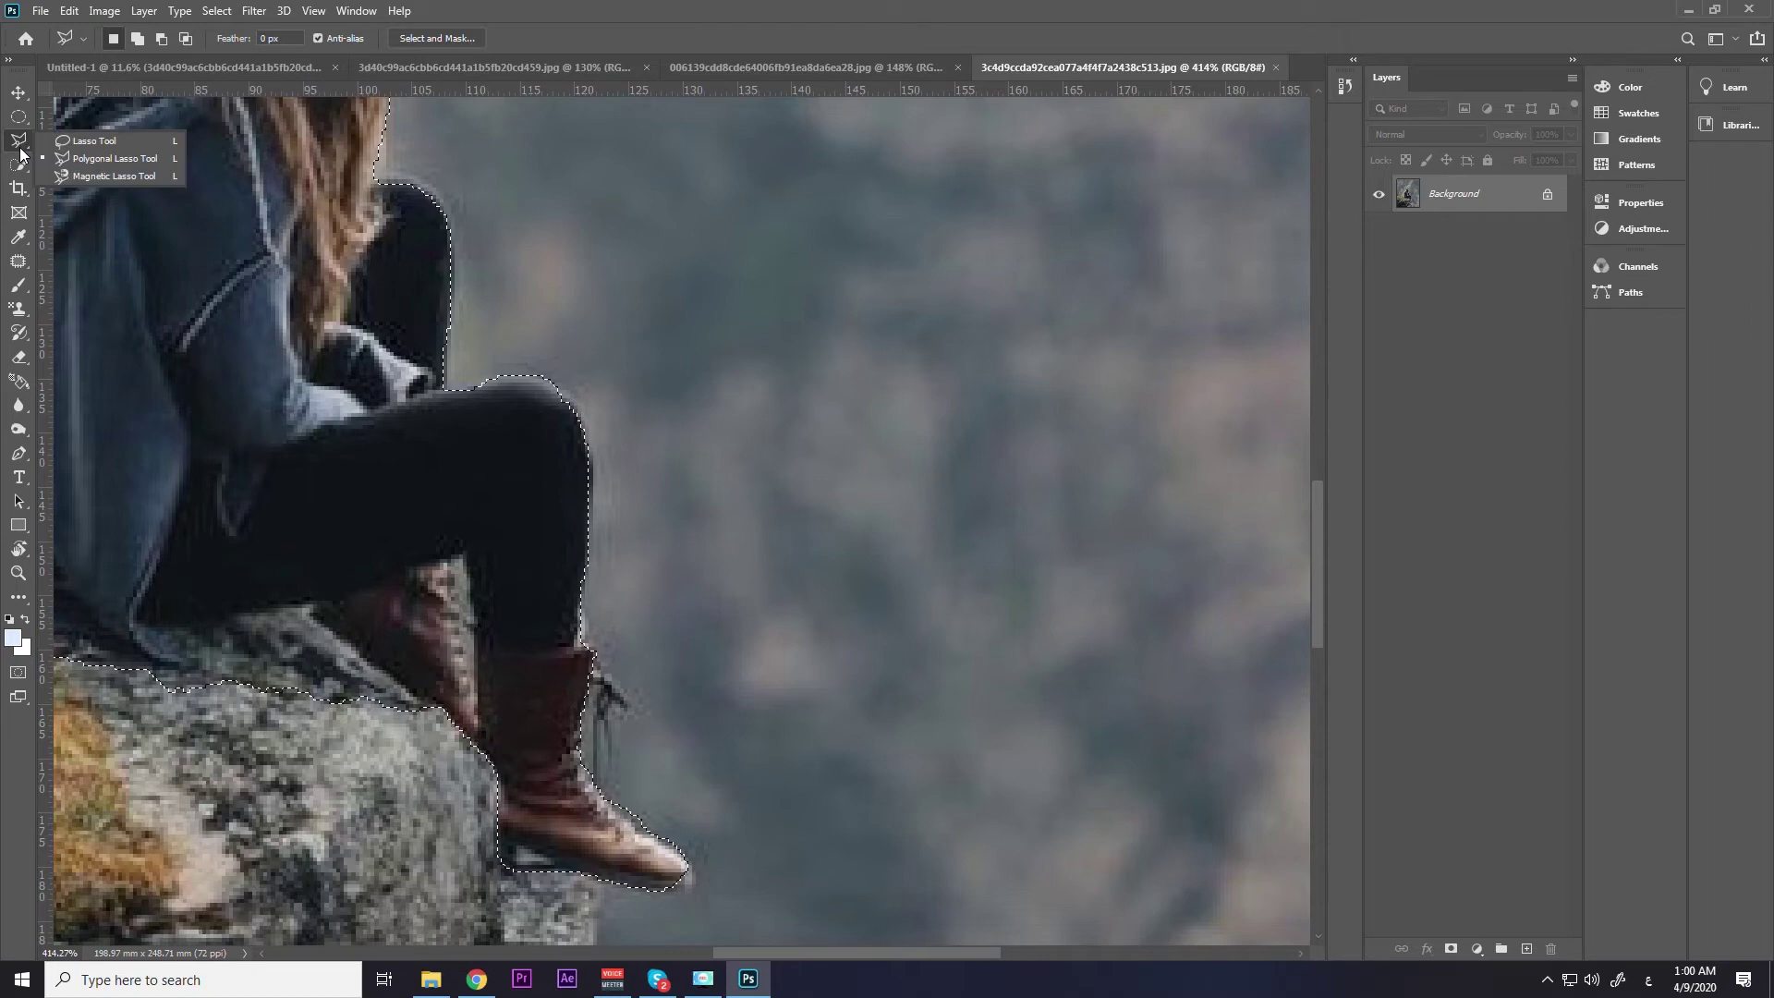
click(91, 157)
mouse_move(421, 413)
mouse_down()
mouse_move(423, 364)
mouse_move(478, 534)
mouse_move(876, 435)
mouse_up()
mouse_move(551, 792)
mouse_down()
mouse_move(511, 601)
mouse_move(519, 468)
mouse_up()
drag(626, 645, 567, 546)
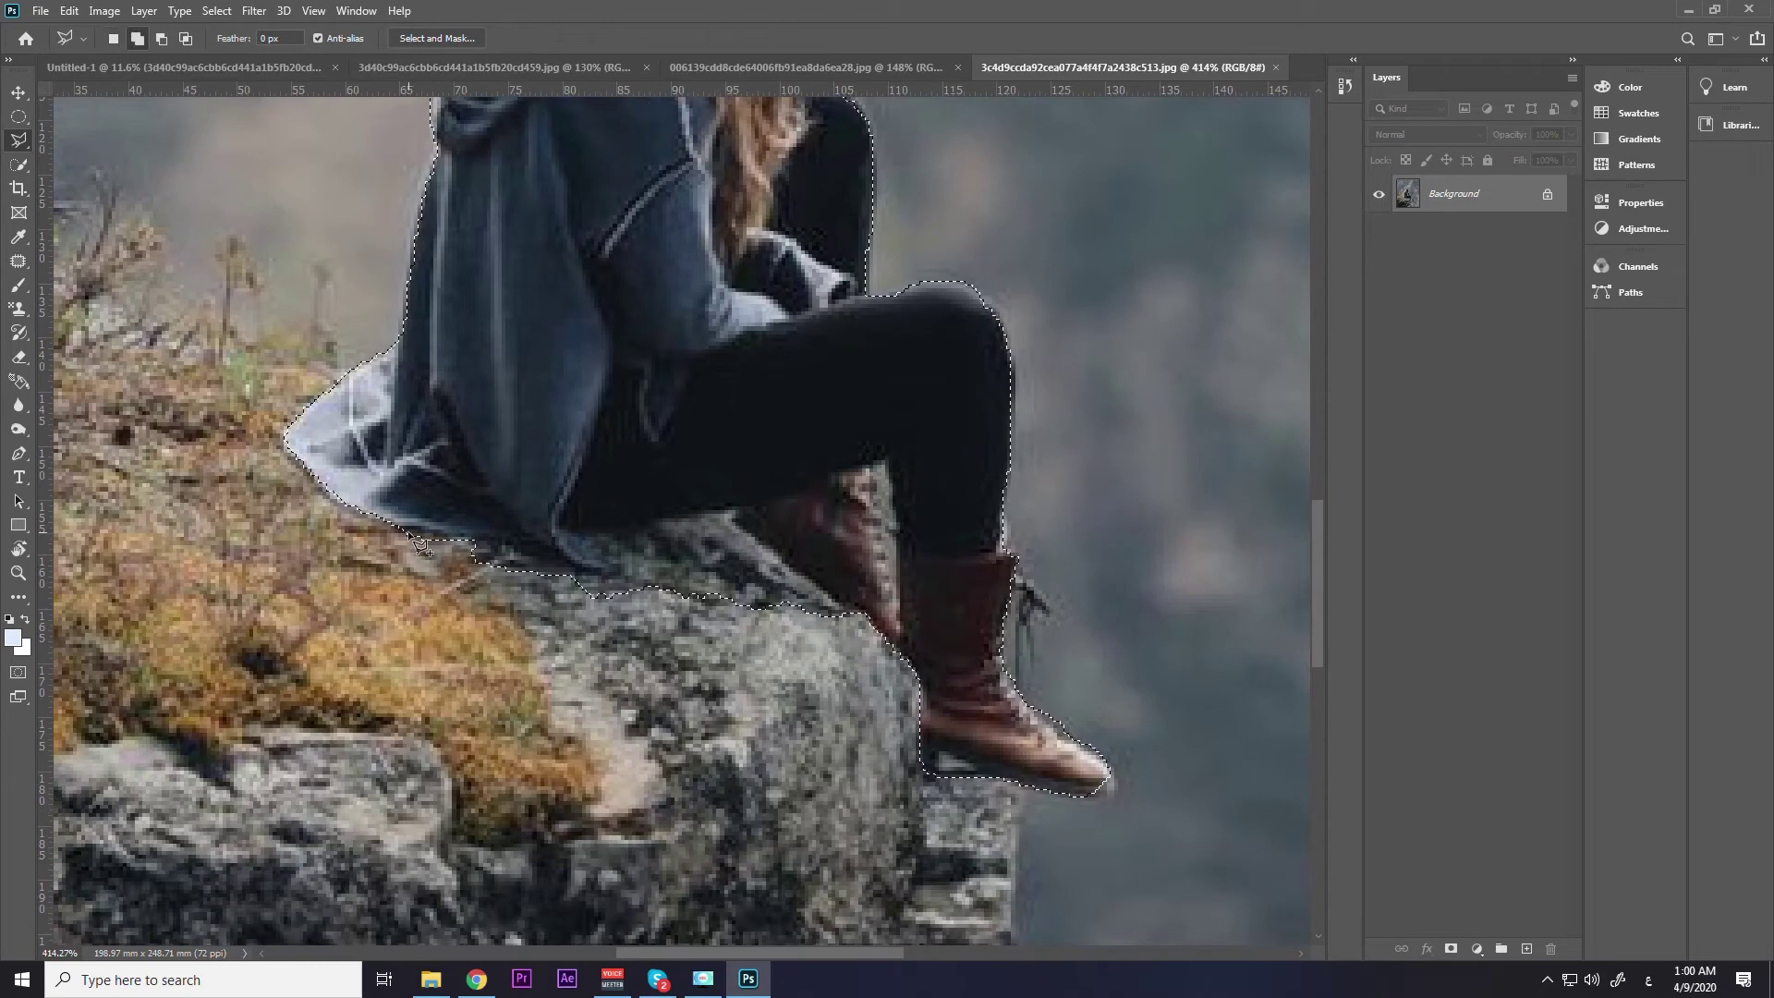
Subtract the rock area beneath the coat with an Alt polygonal cut-out.
key(alt)
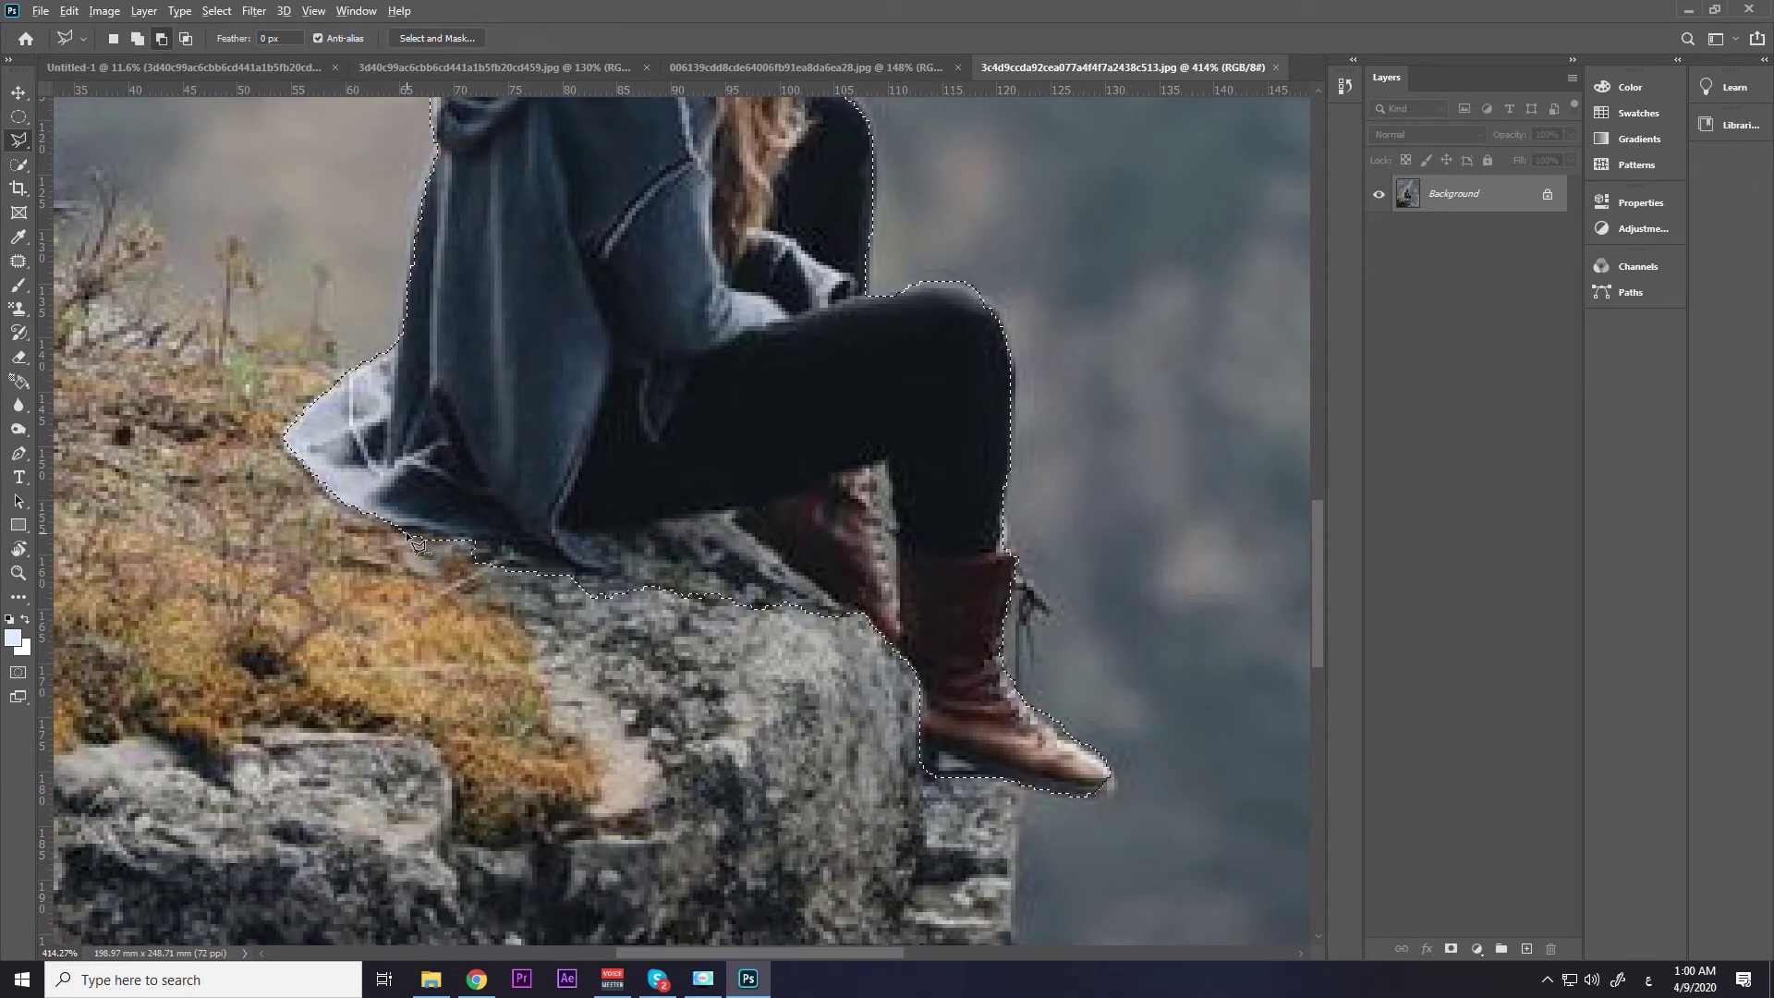
click(447, 535)
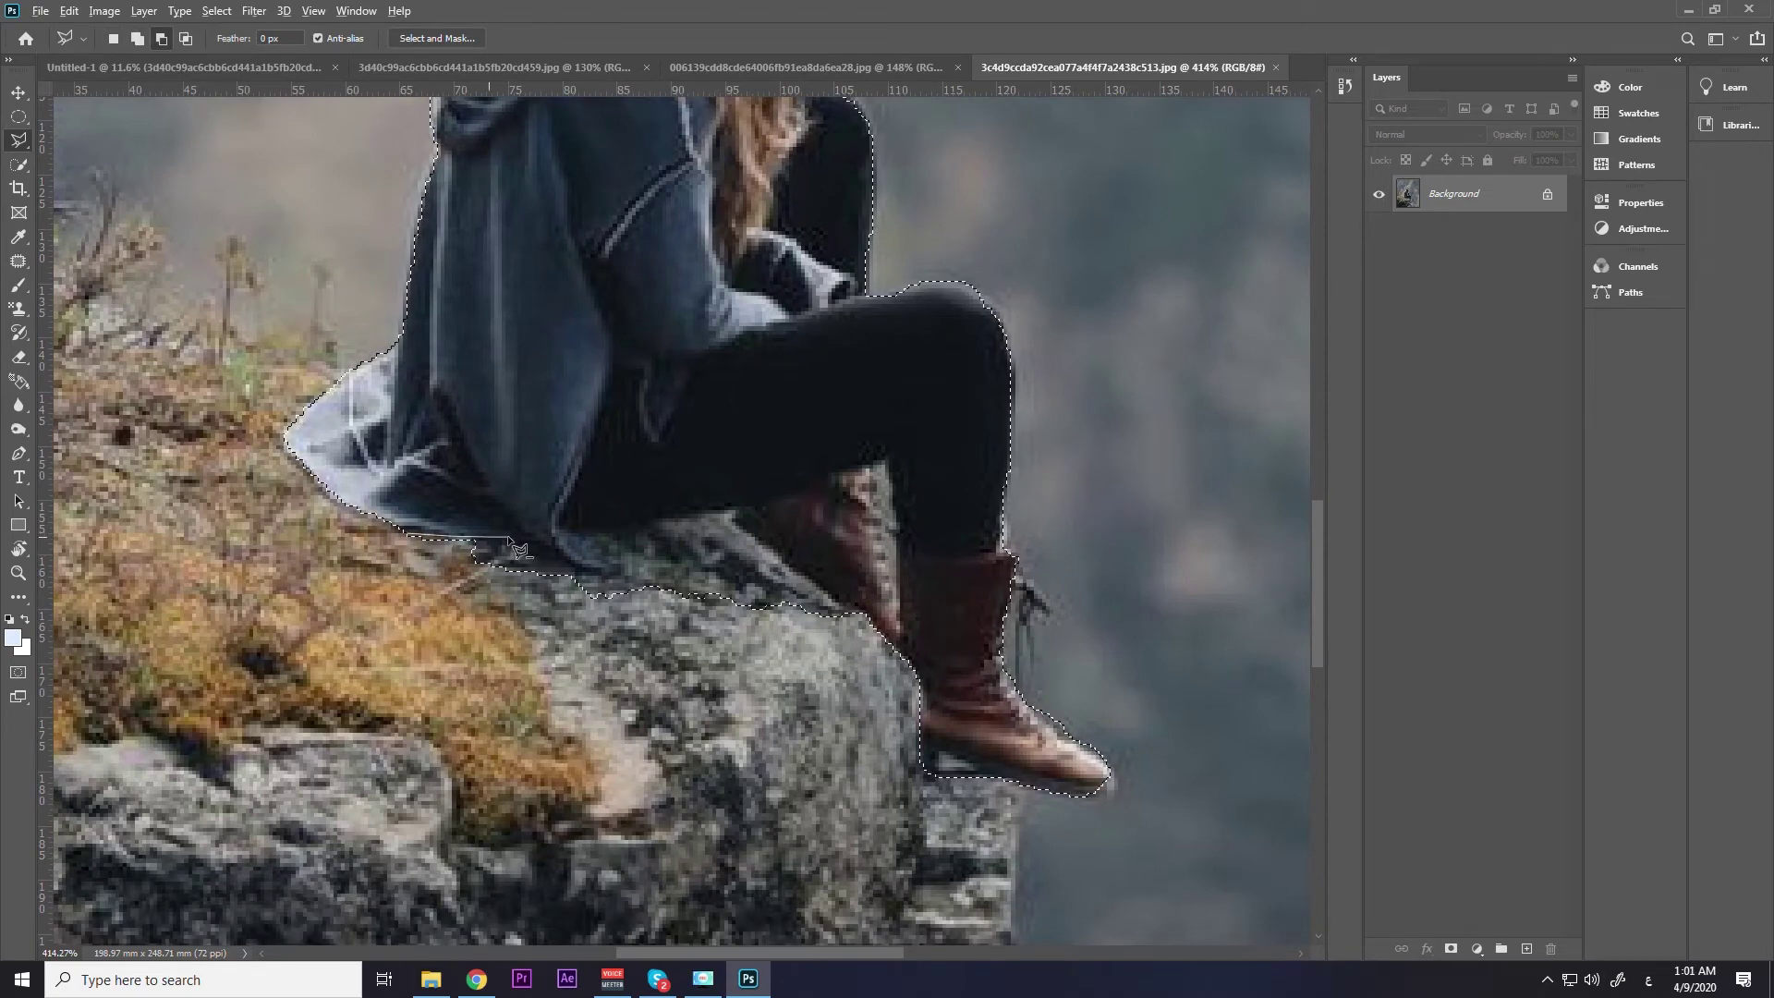
click(566, 558)
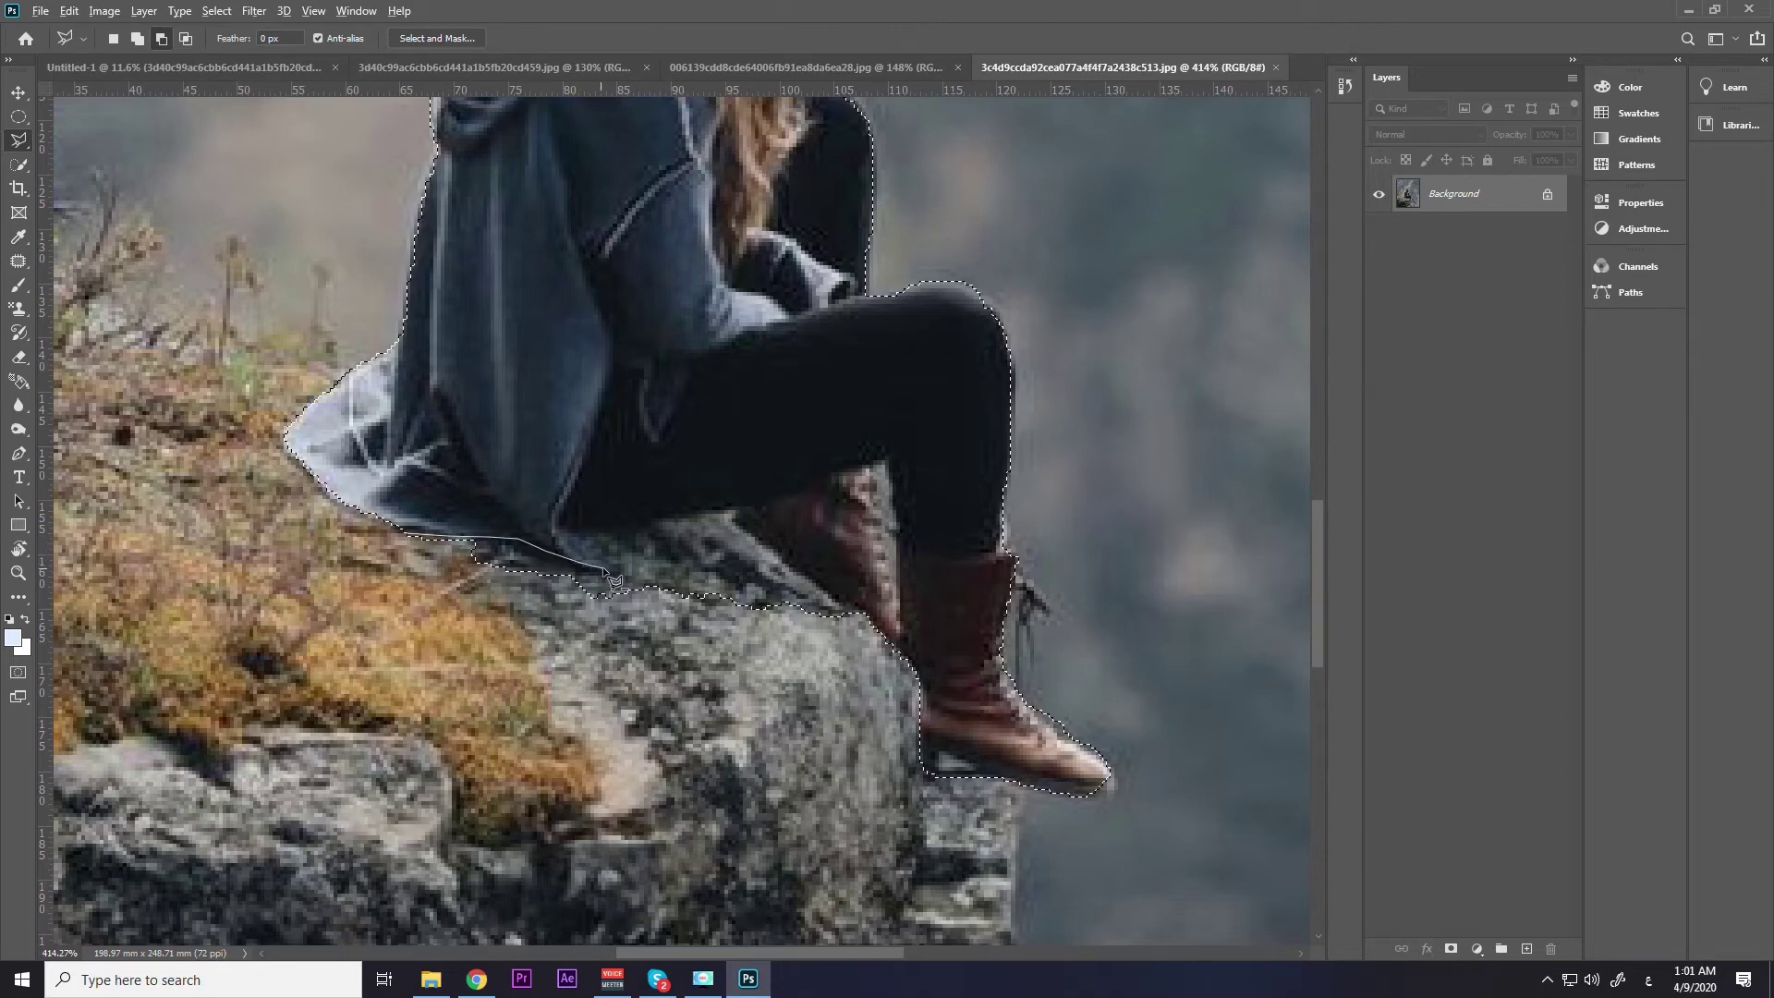
click(615, 539)
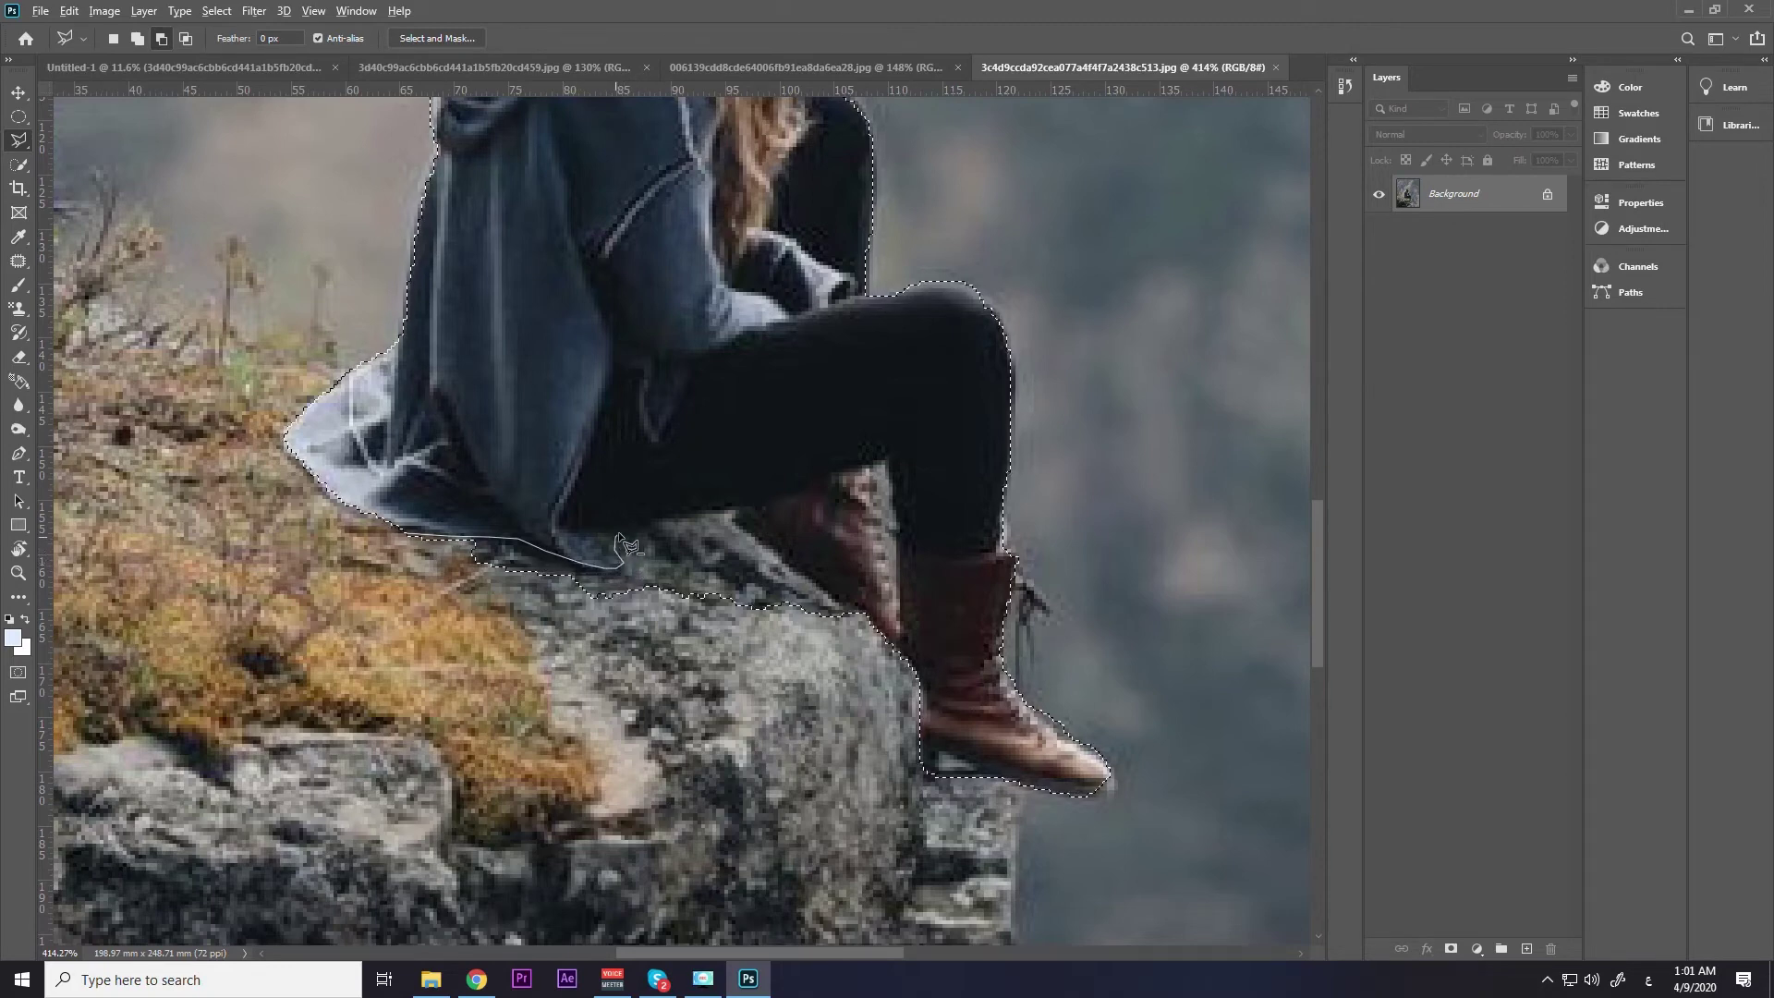
click(740, 507)
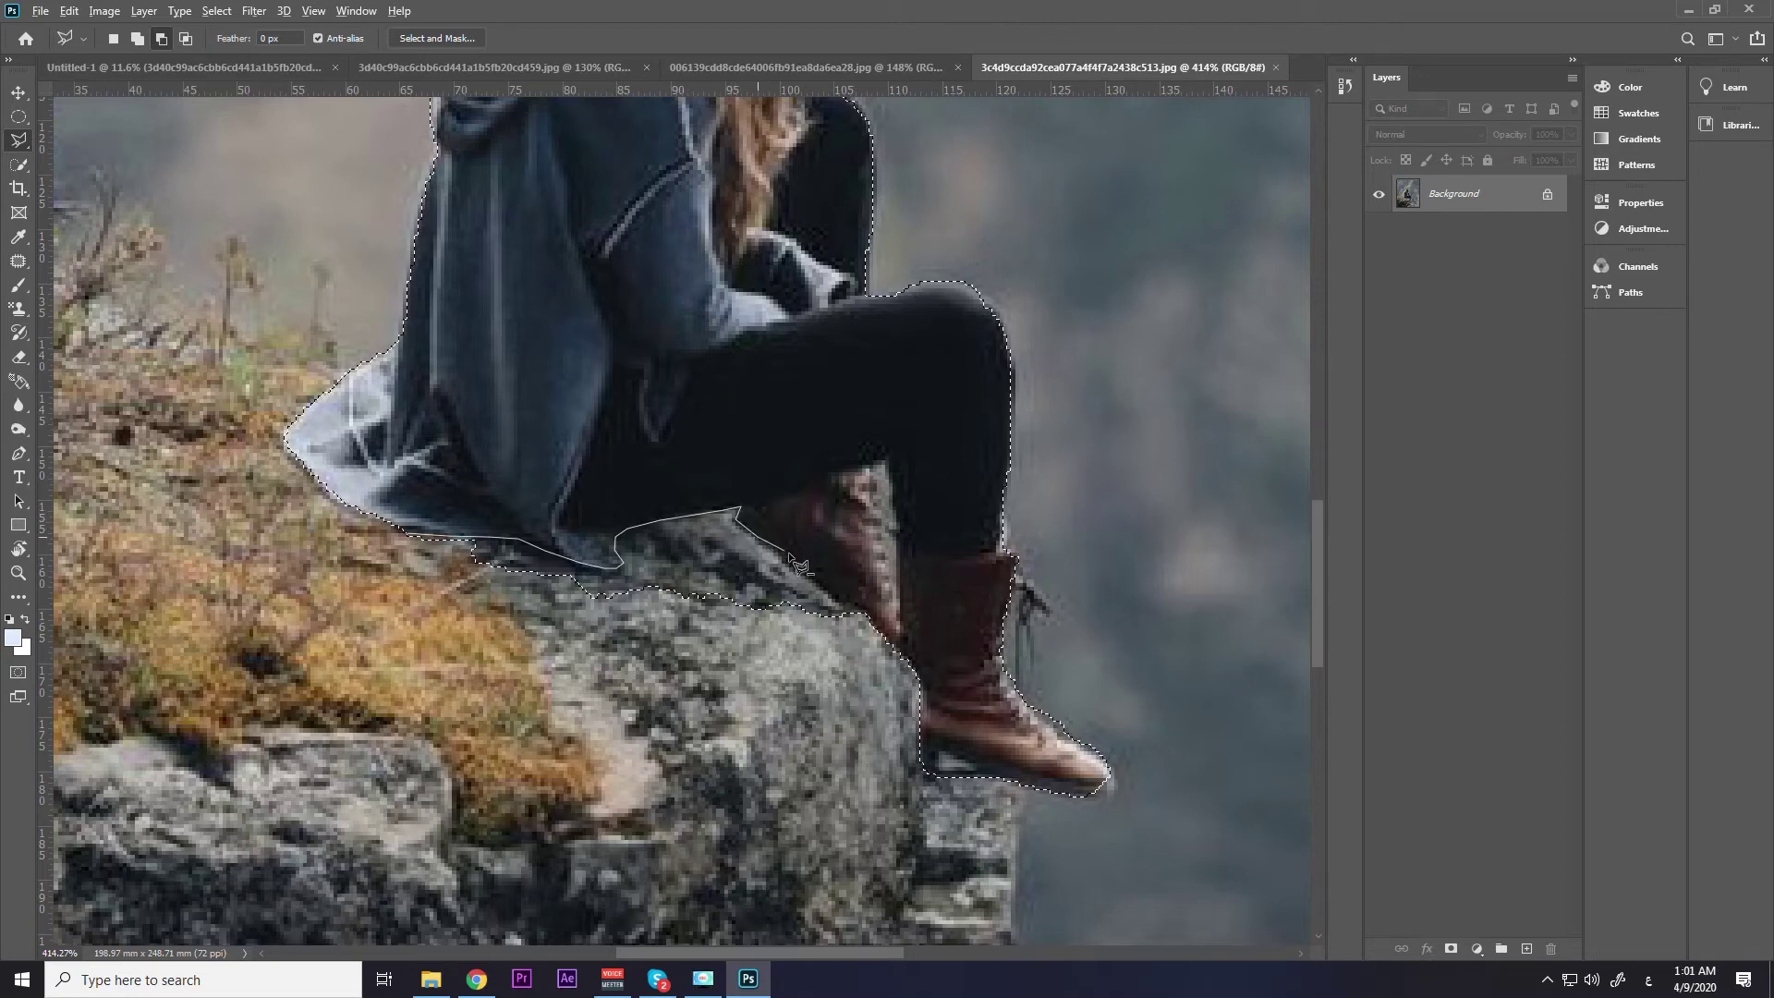
click(857, 611)
click(867, 702)
click(323, 547)
Cut a thin strip of background out of the selection beside the boot.
scroll(584, 604, down, 5)
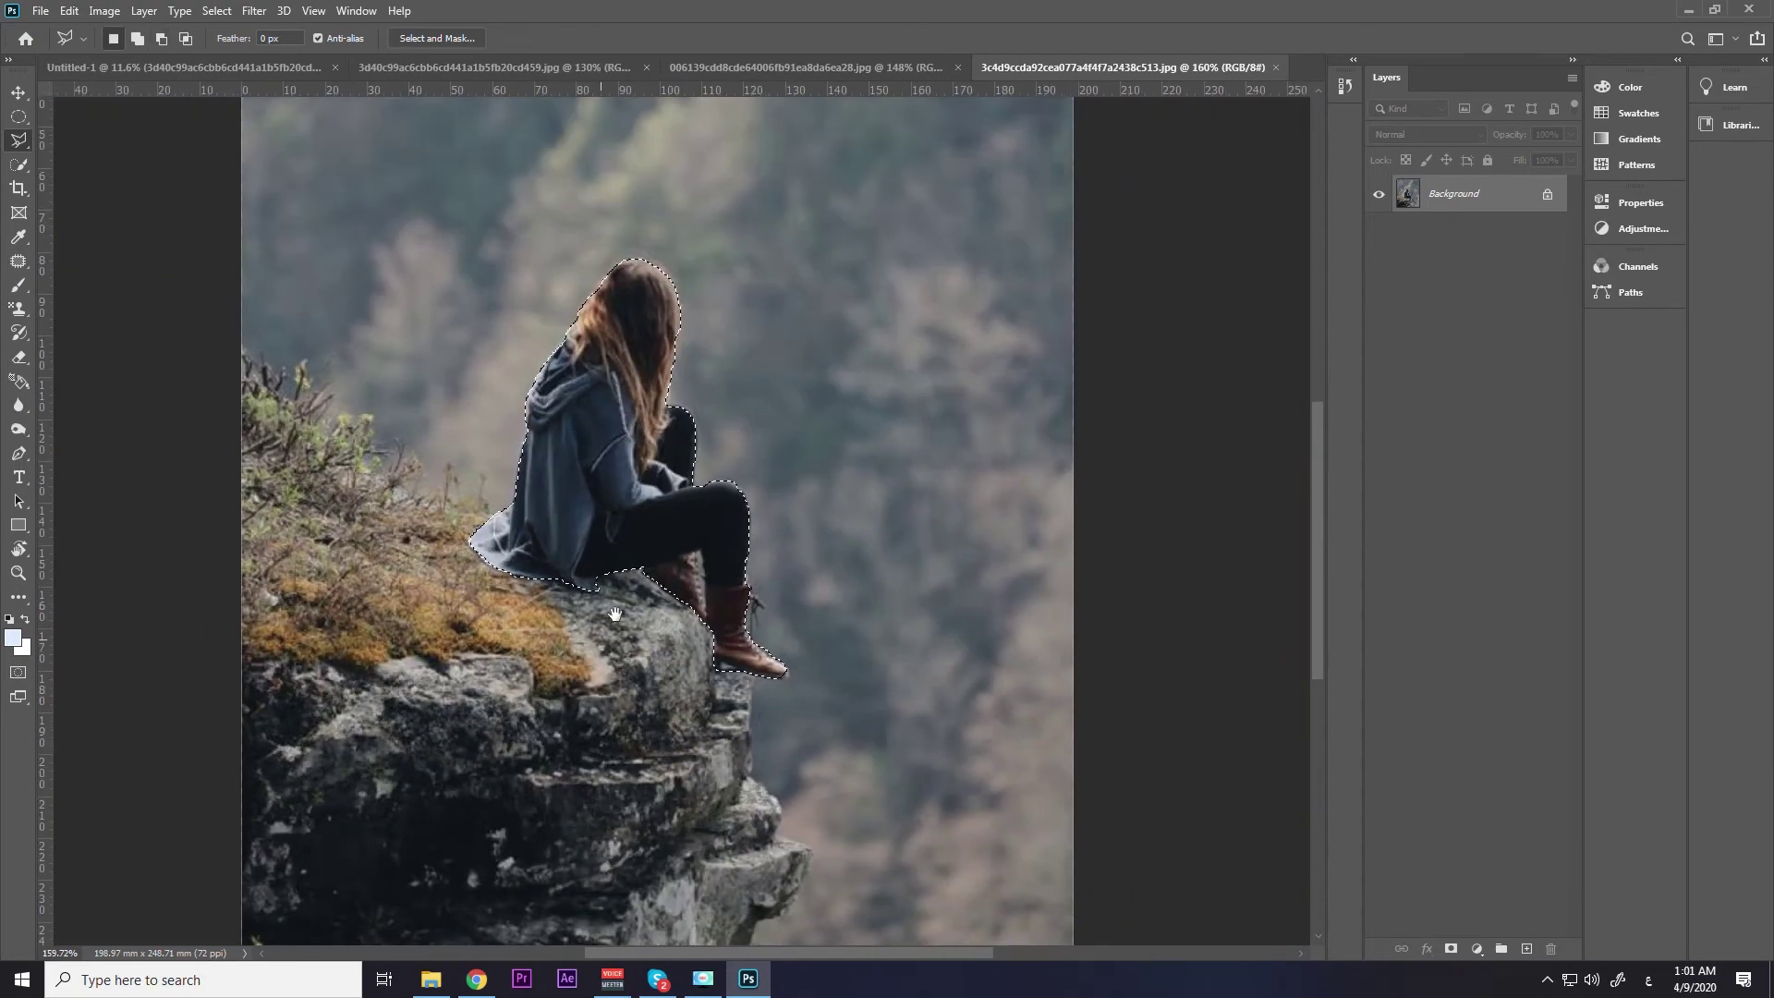
scroll(614, 613, up, 2)
scroll(592, 564, up, 2)
scroll(568, 517, up, 1)
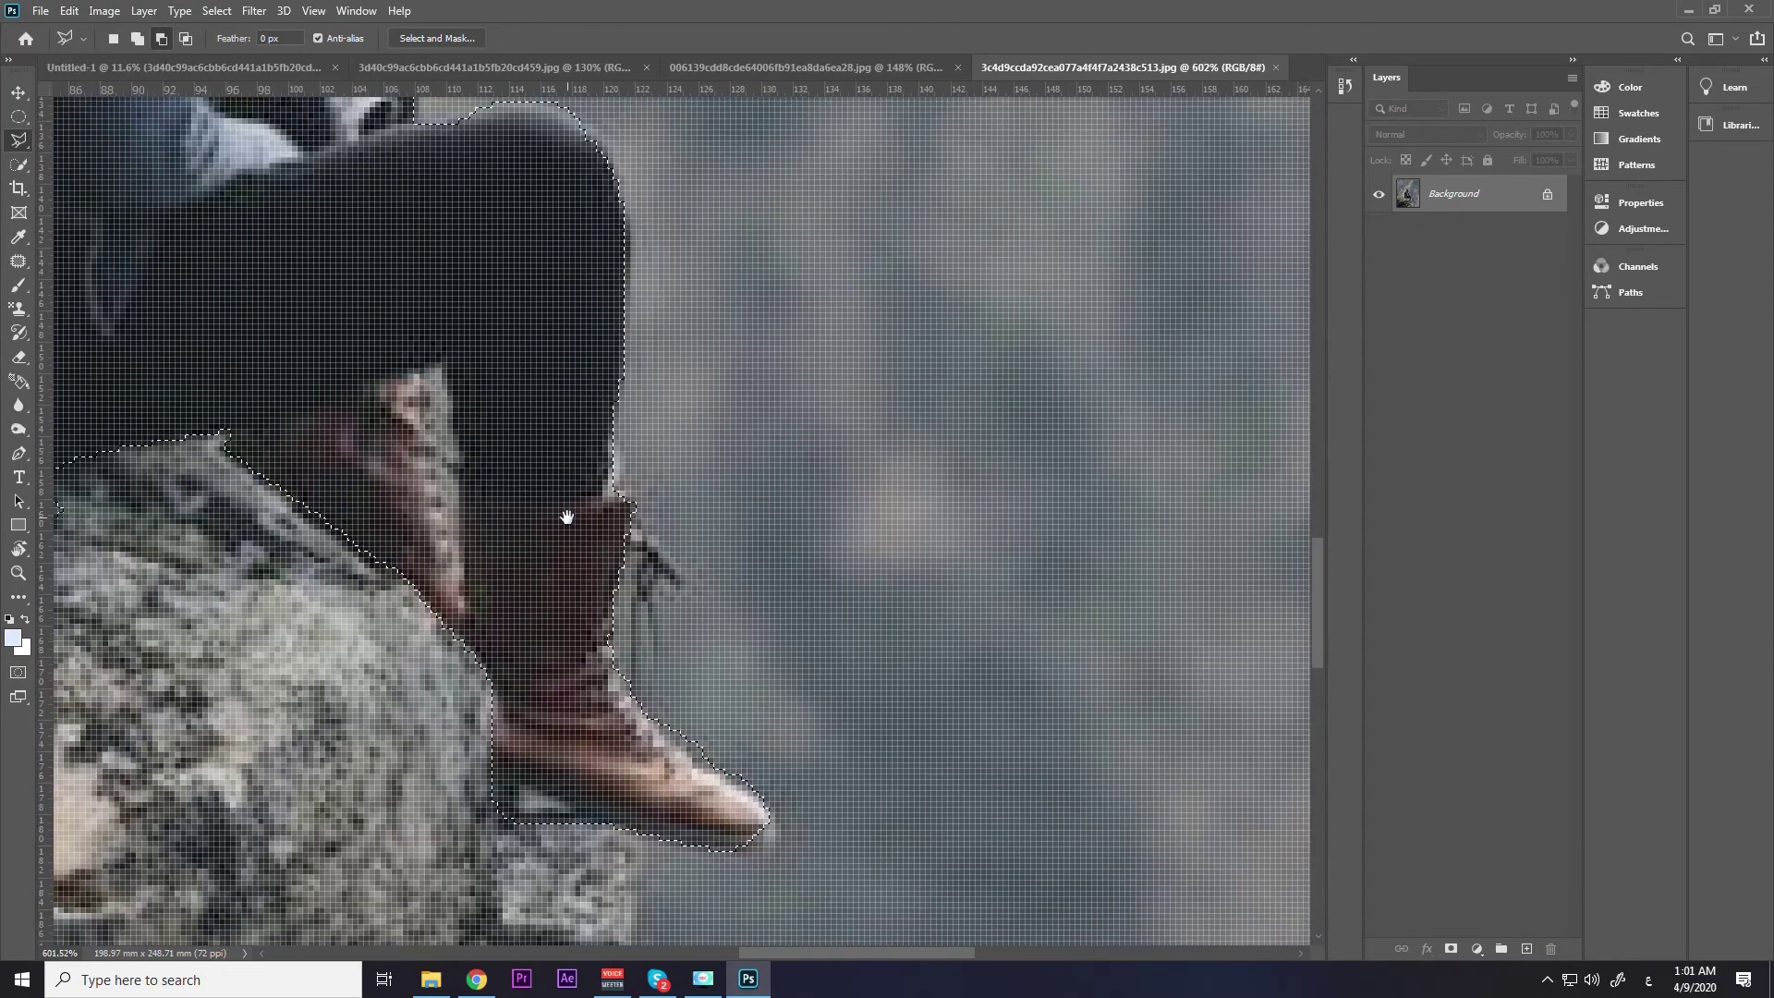
scroll(567, 517, down, 1)
scroll(670, 504, down, 1)
key(alt)
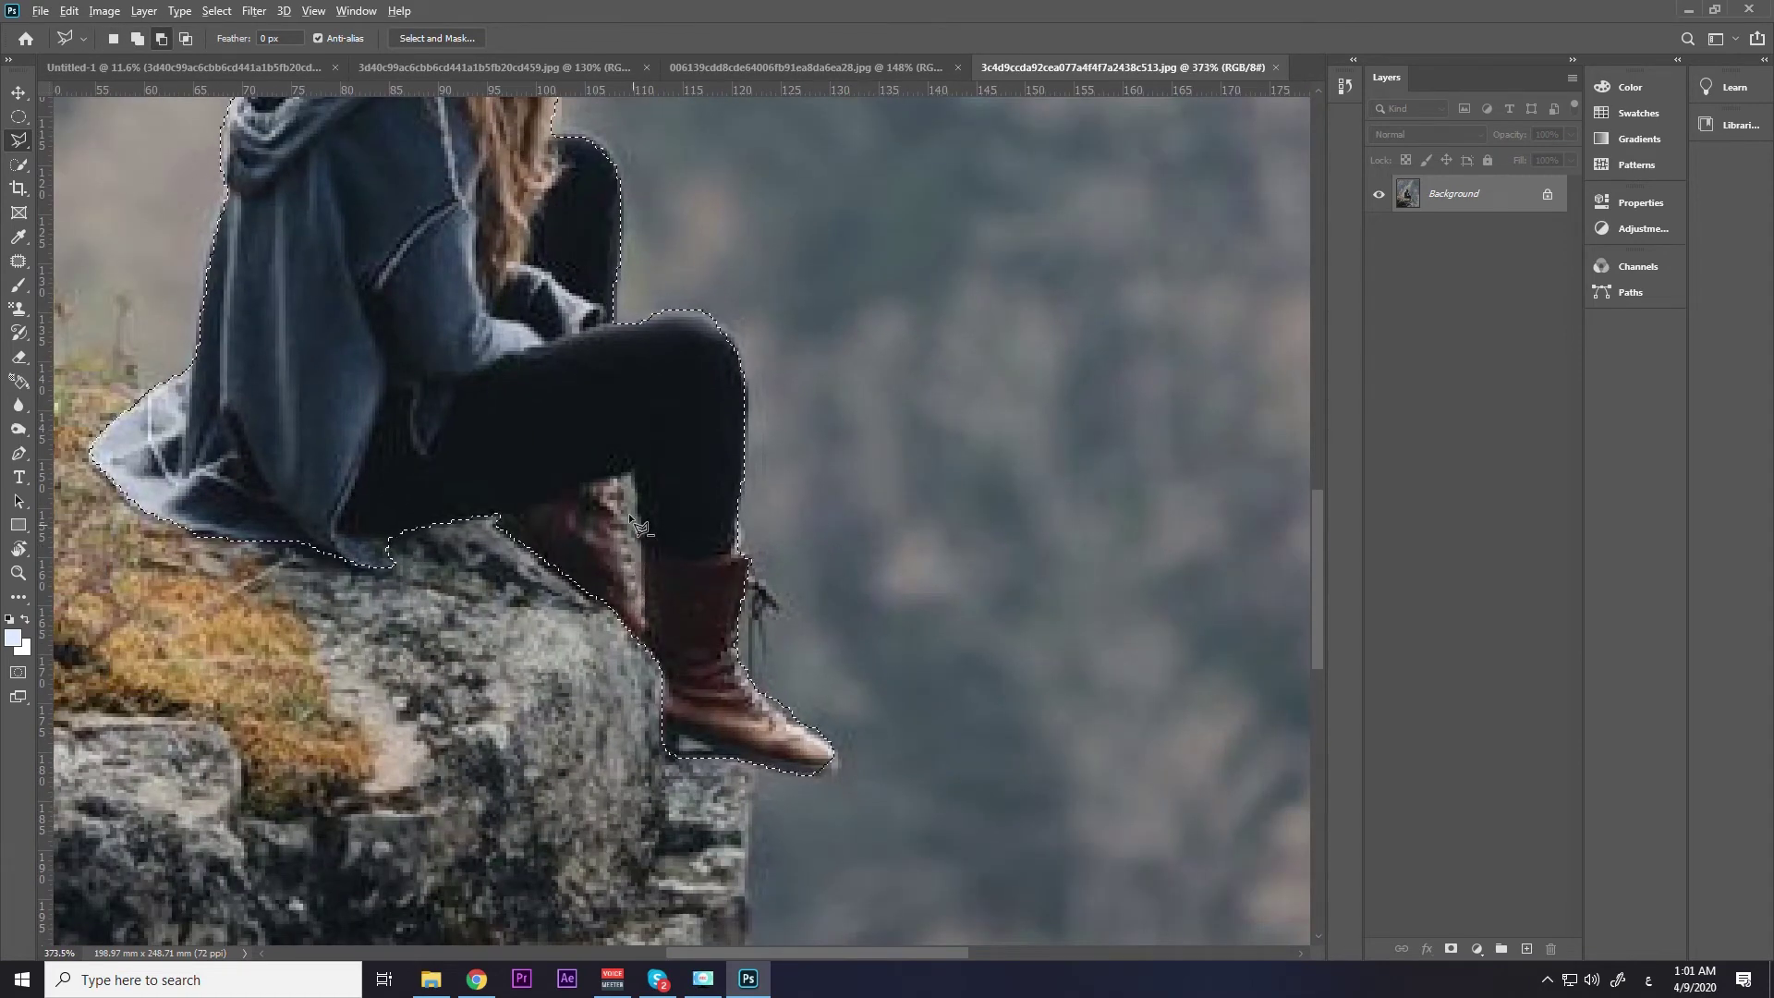
alt+click(619, 475)
click(641, 573)
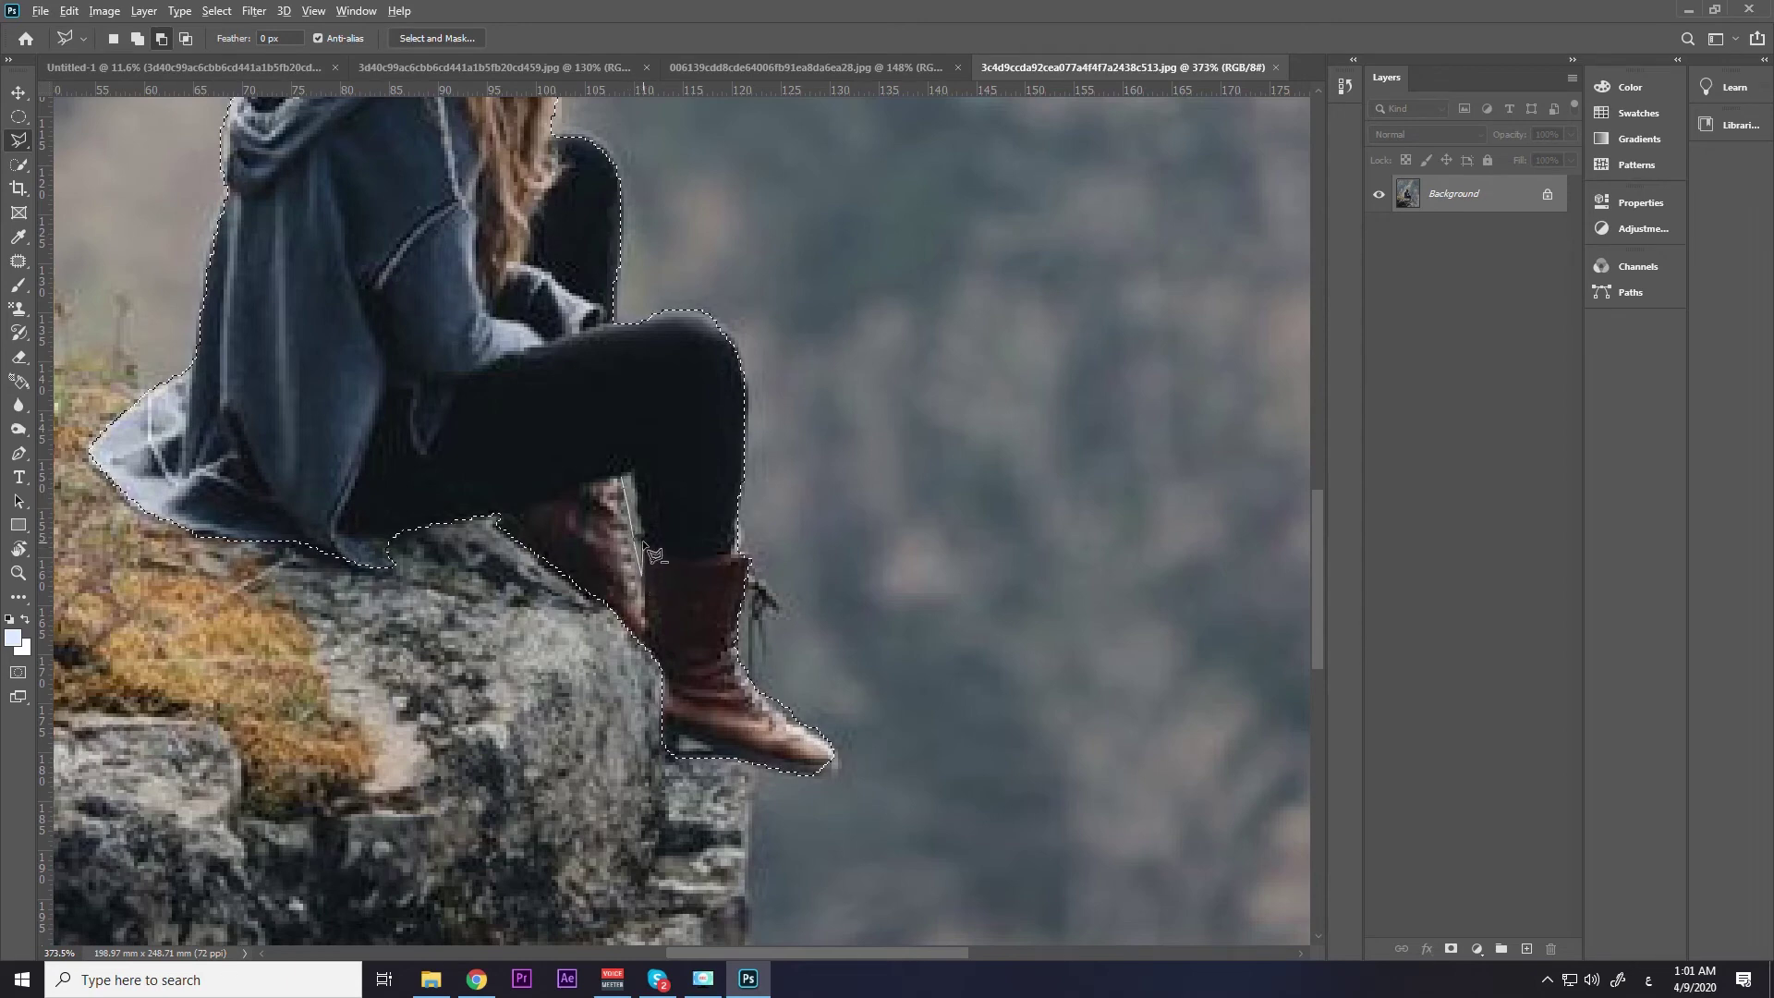
click(625, 474)
Add the boot's toe tip back into the selection.
scroll(707, 547, down, 3)
scroll(703, 554, down, 2)
scroll(698, 568, up, 3)
scroll(692, 584, up, 2)
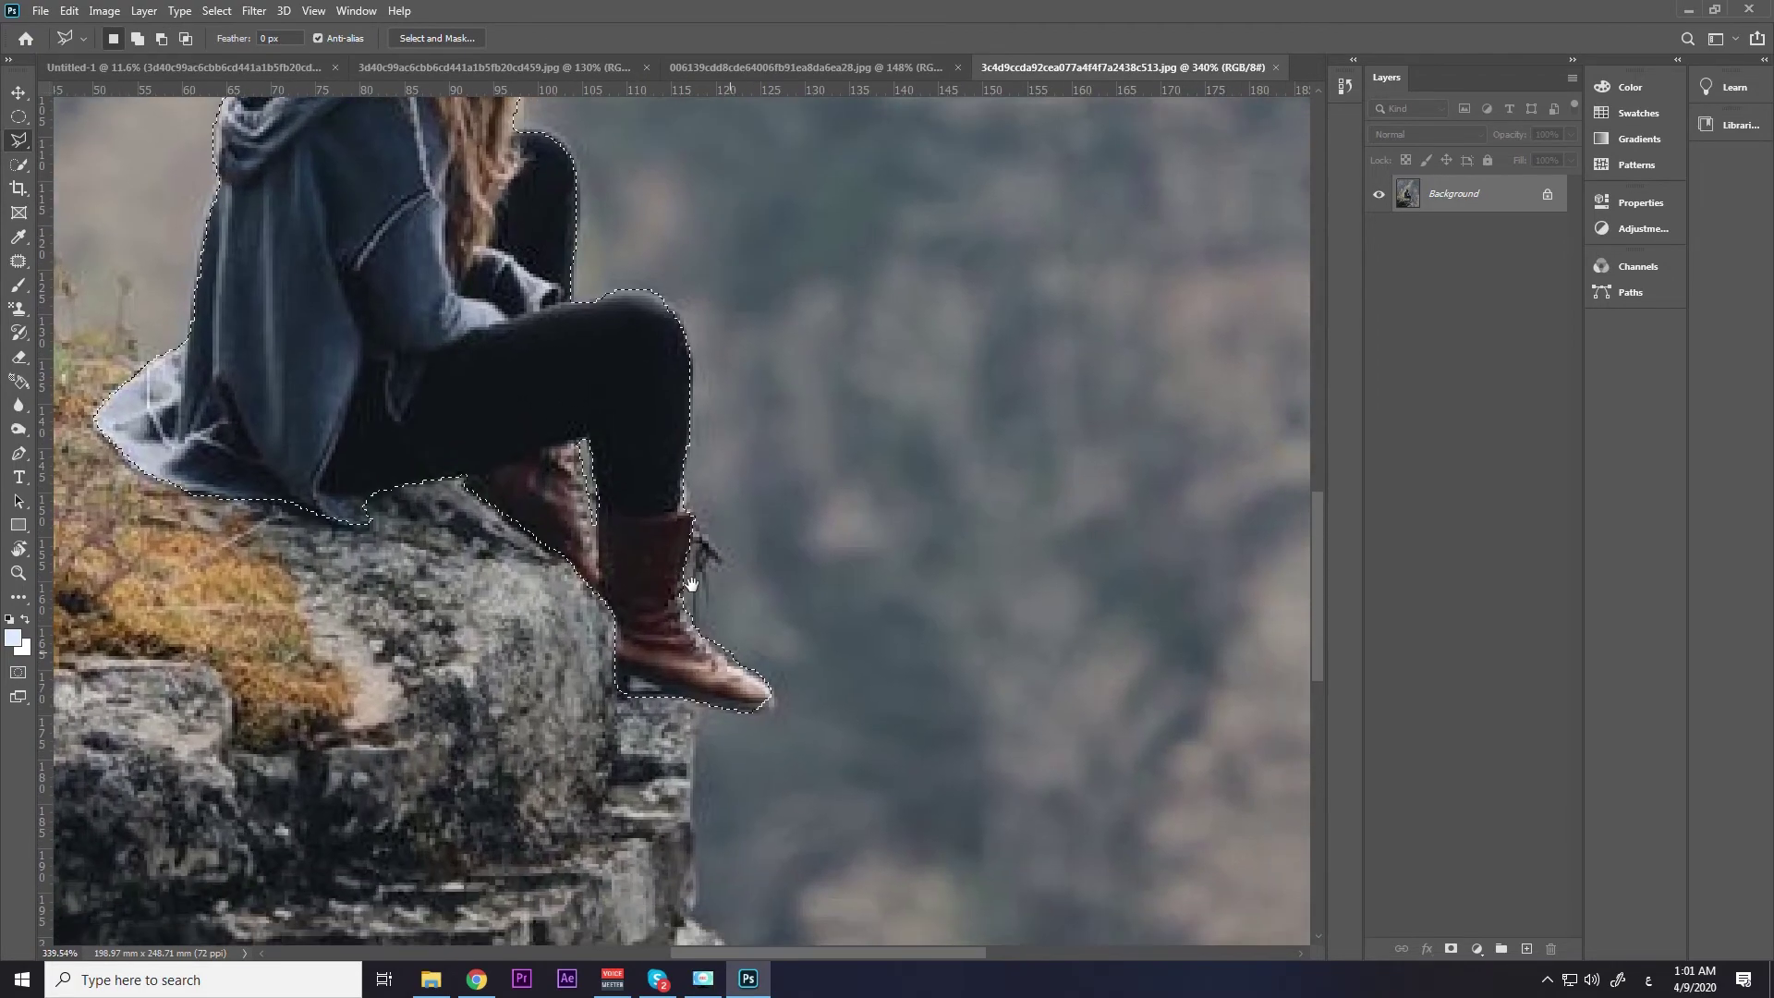
scroll(691, 585, up, 2)
scroll(688, 592, up, 1)
scroll(684, 601, down, 5)
scroll(672, 582, up, 5)
click(678, 597)
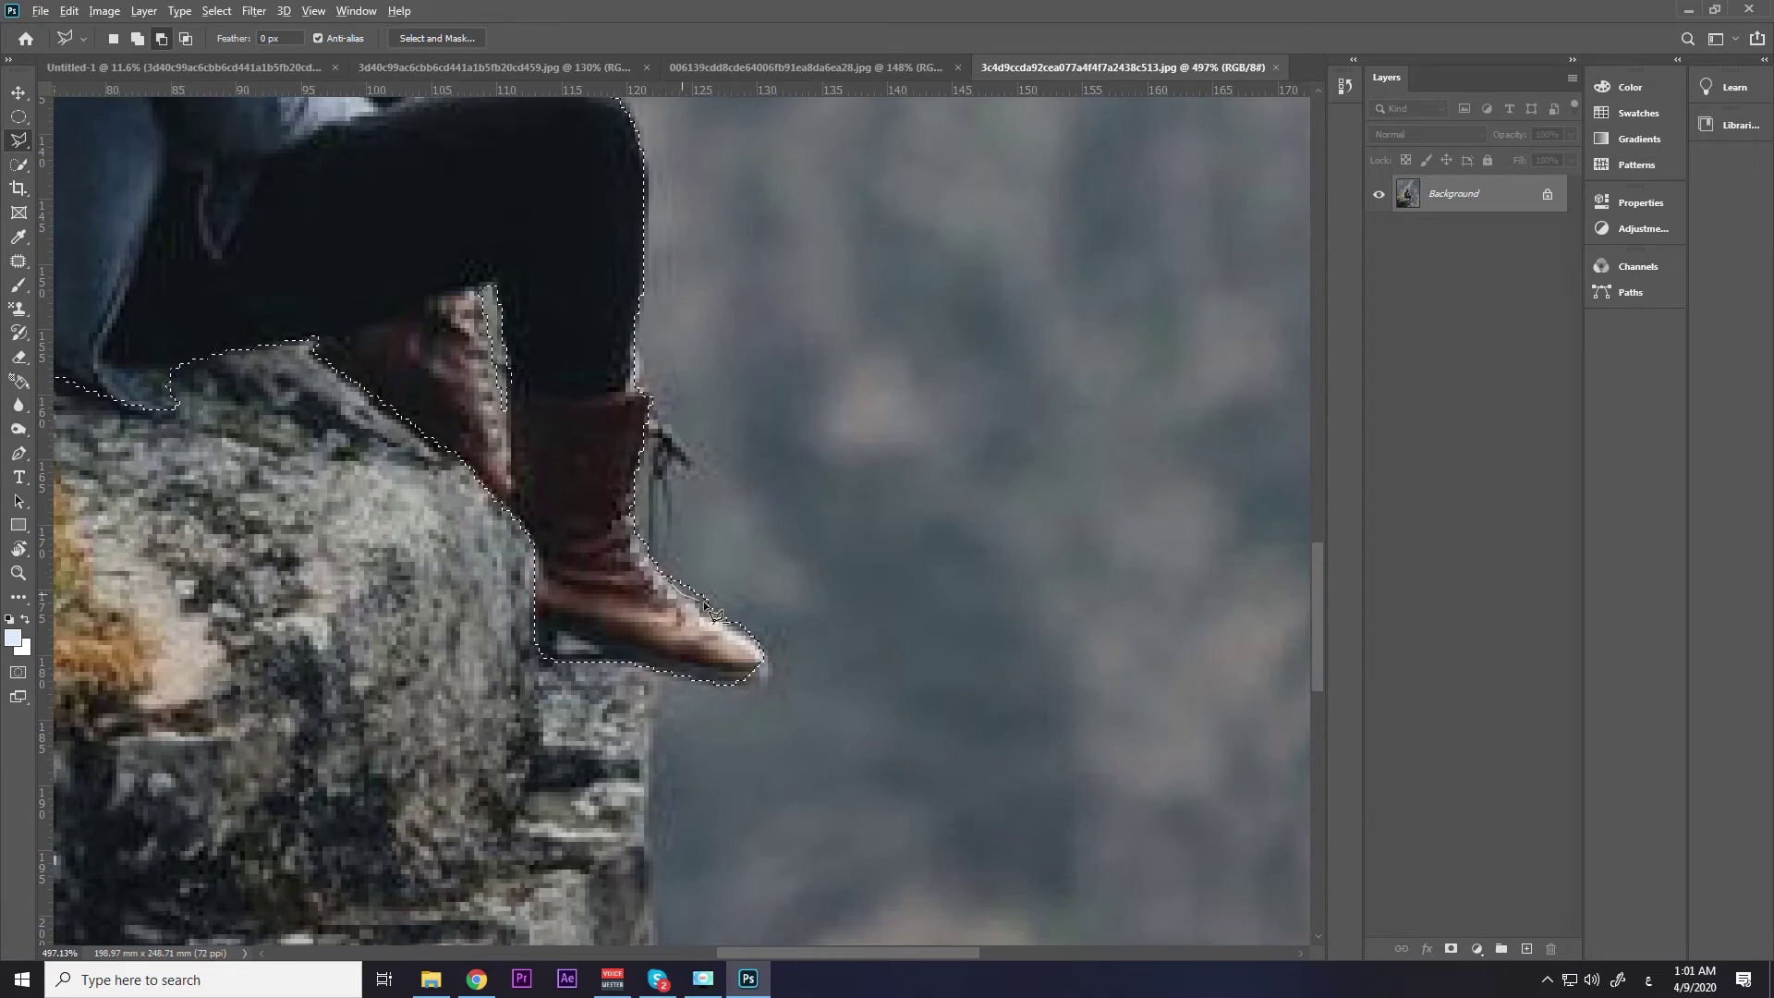
scroll(763, 601, down, 5)
scroll(762, 606, up, 5)
key(alt+shift)
scroll(763, 611, down, 5)
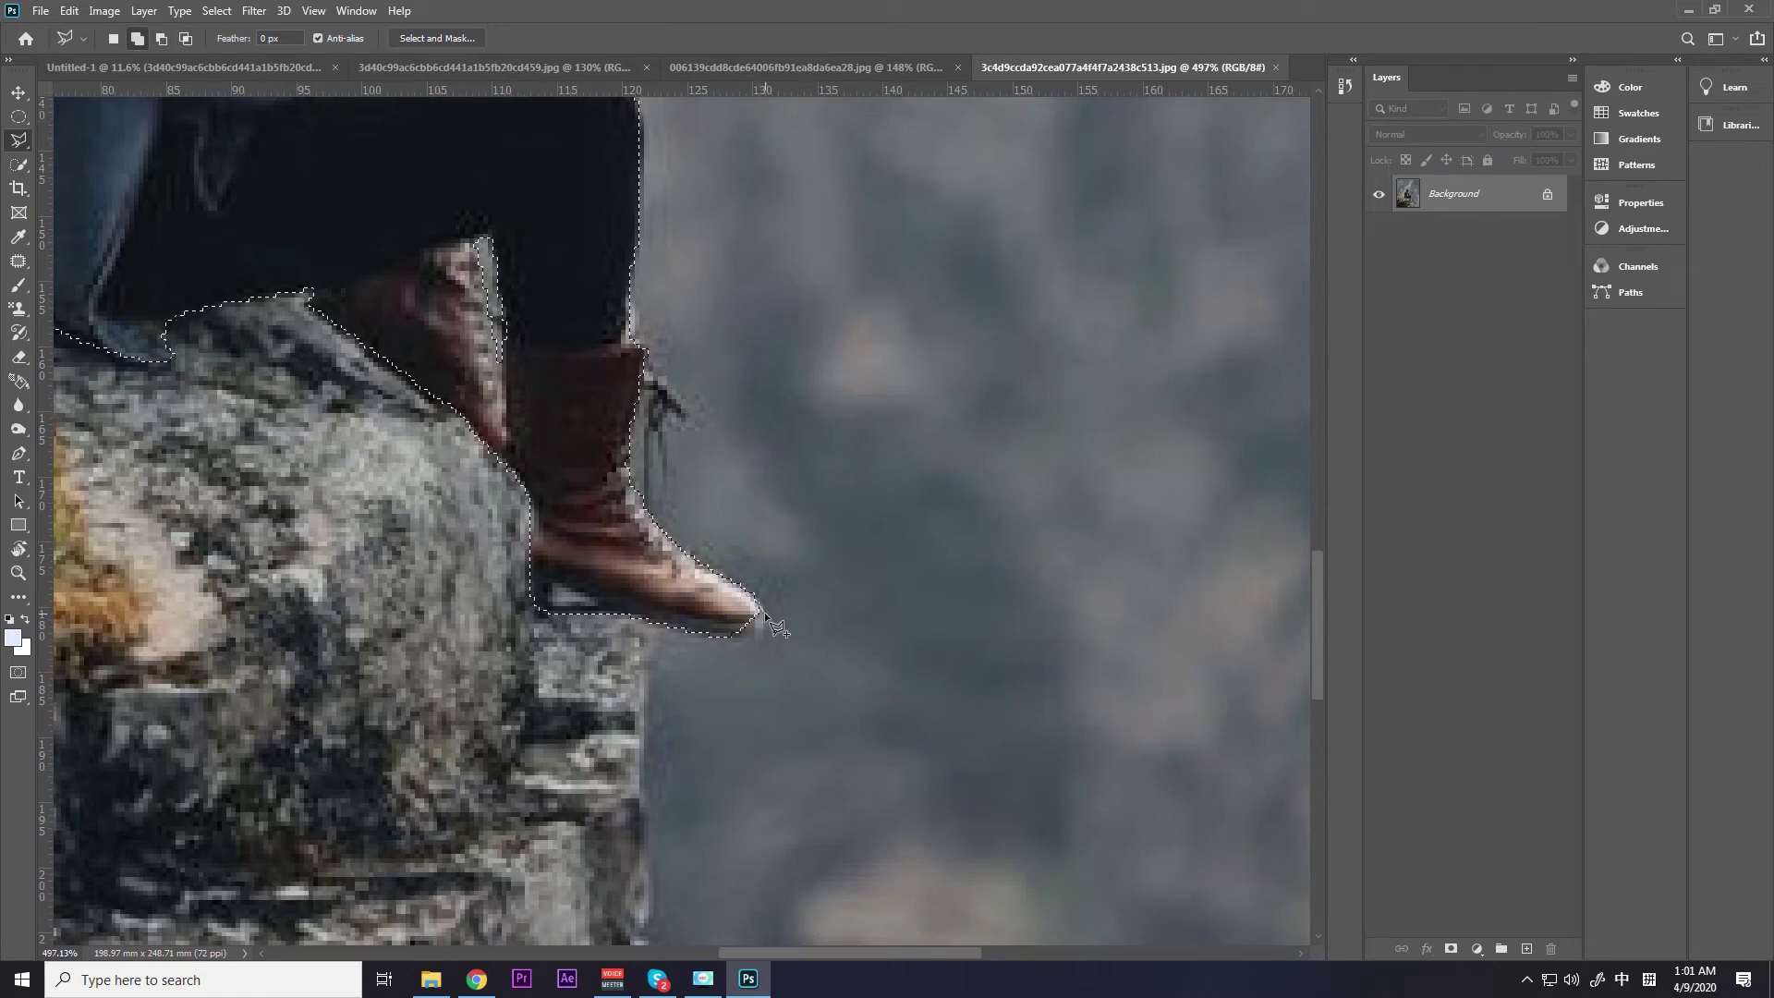
scroll(766, 623, up, 5)
click(760, 633)
Remove the rock area below the boot from the selection.
scroll(662, 610, down, 5)
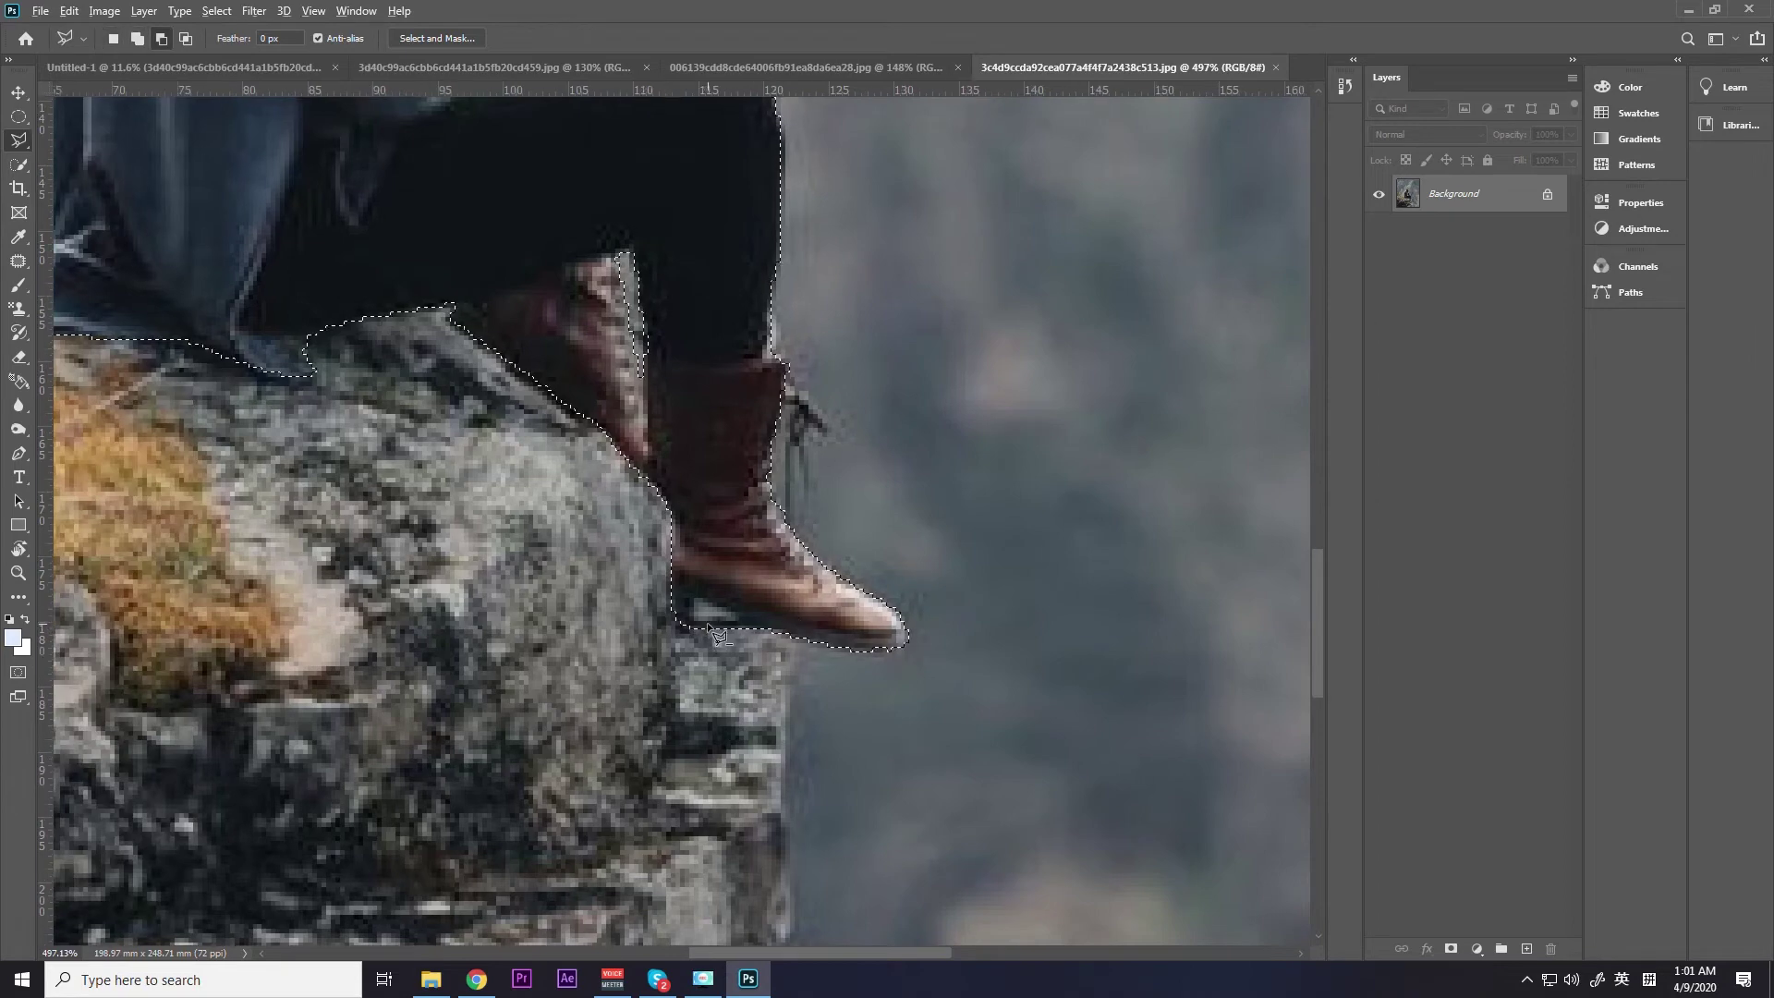
scroll(707, 623, up, 5)
scroll(672, 584, down, 5)
scroll(685, 587, up, 5)
click(784, 634)
click(667, 679)
click(617, 622)
double_click(625, 566)
scroll(647, 554, down, 3)
scroll(684, 546, down, 2)
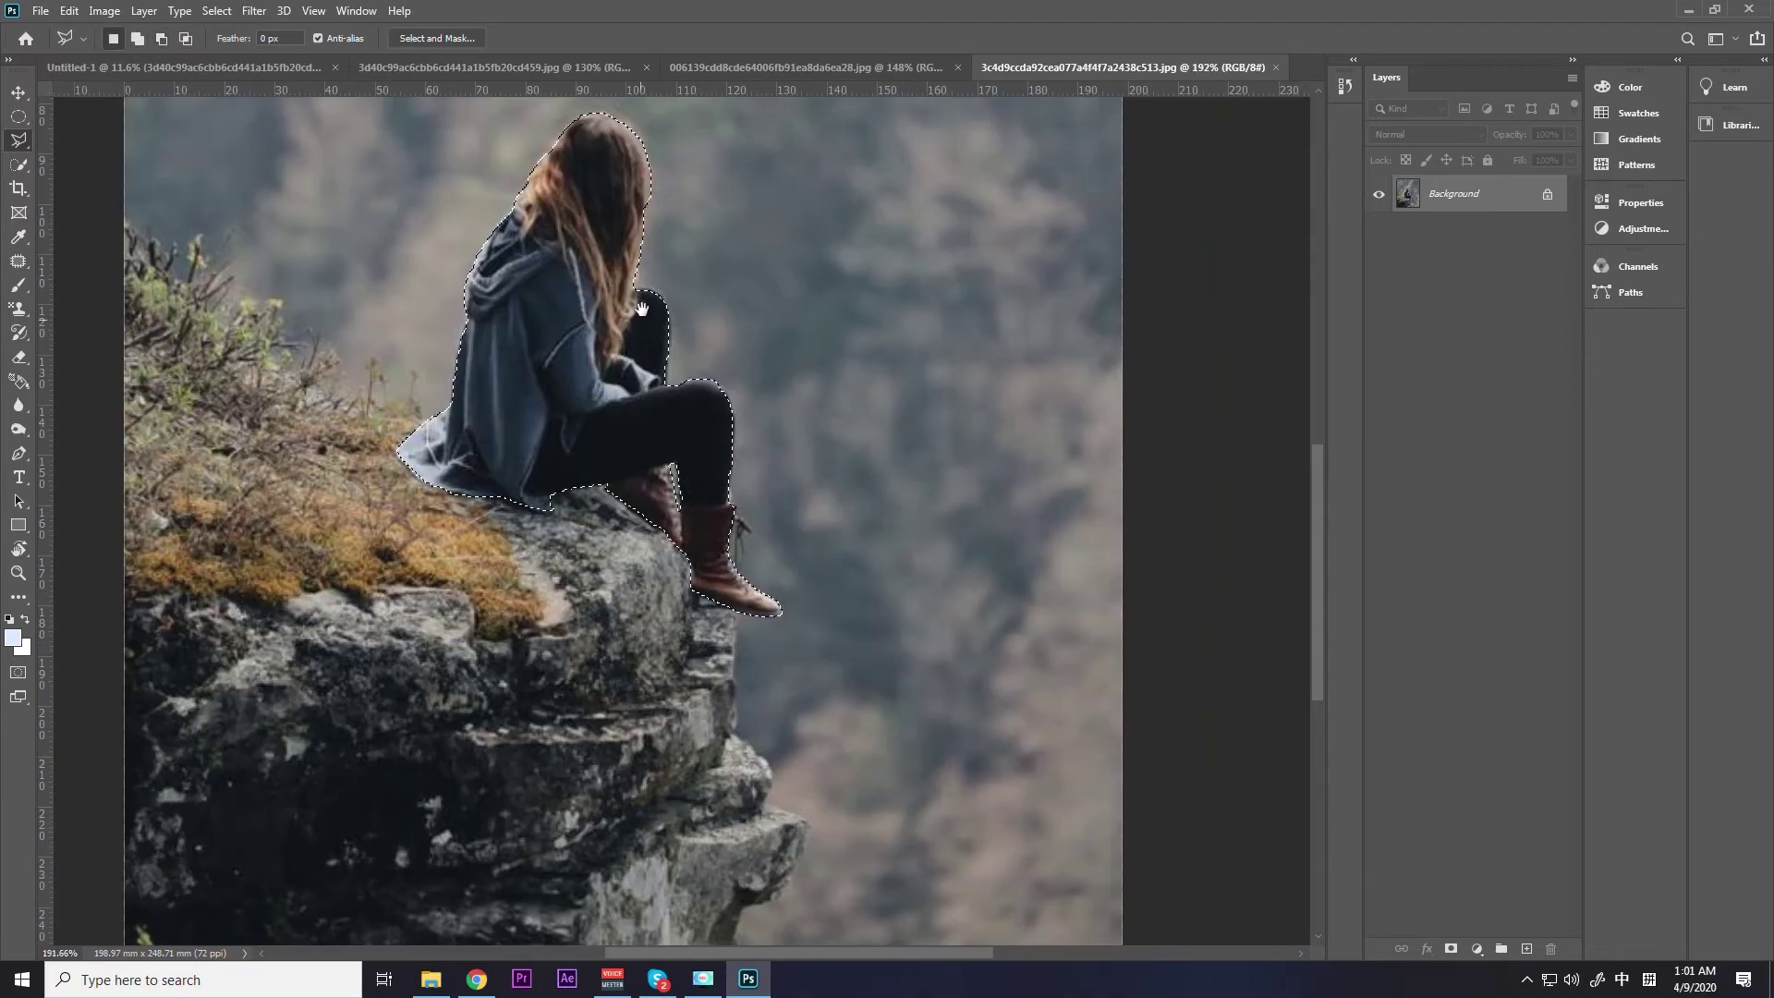
scroll(729, 527, down, 1)
scroll(797, 563, down, 1)
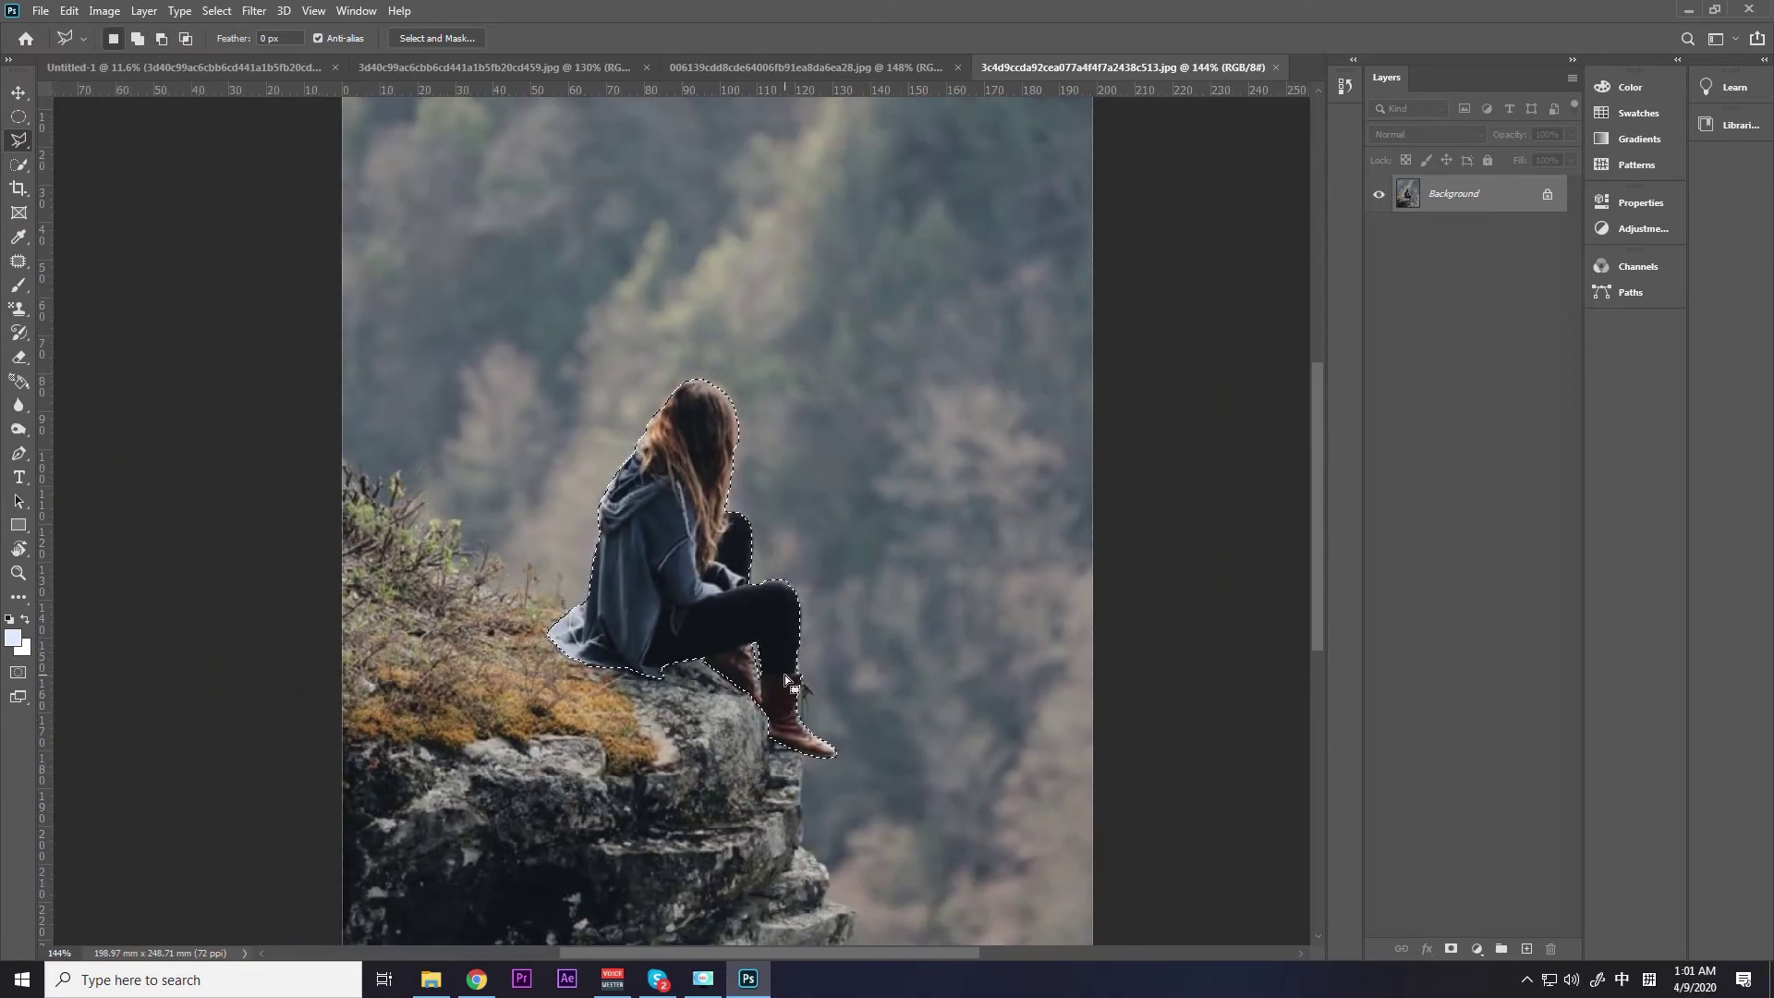
scroll(785, 674, up, 1)
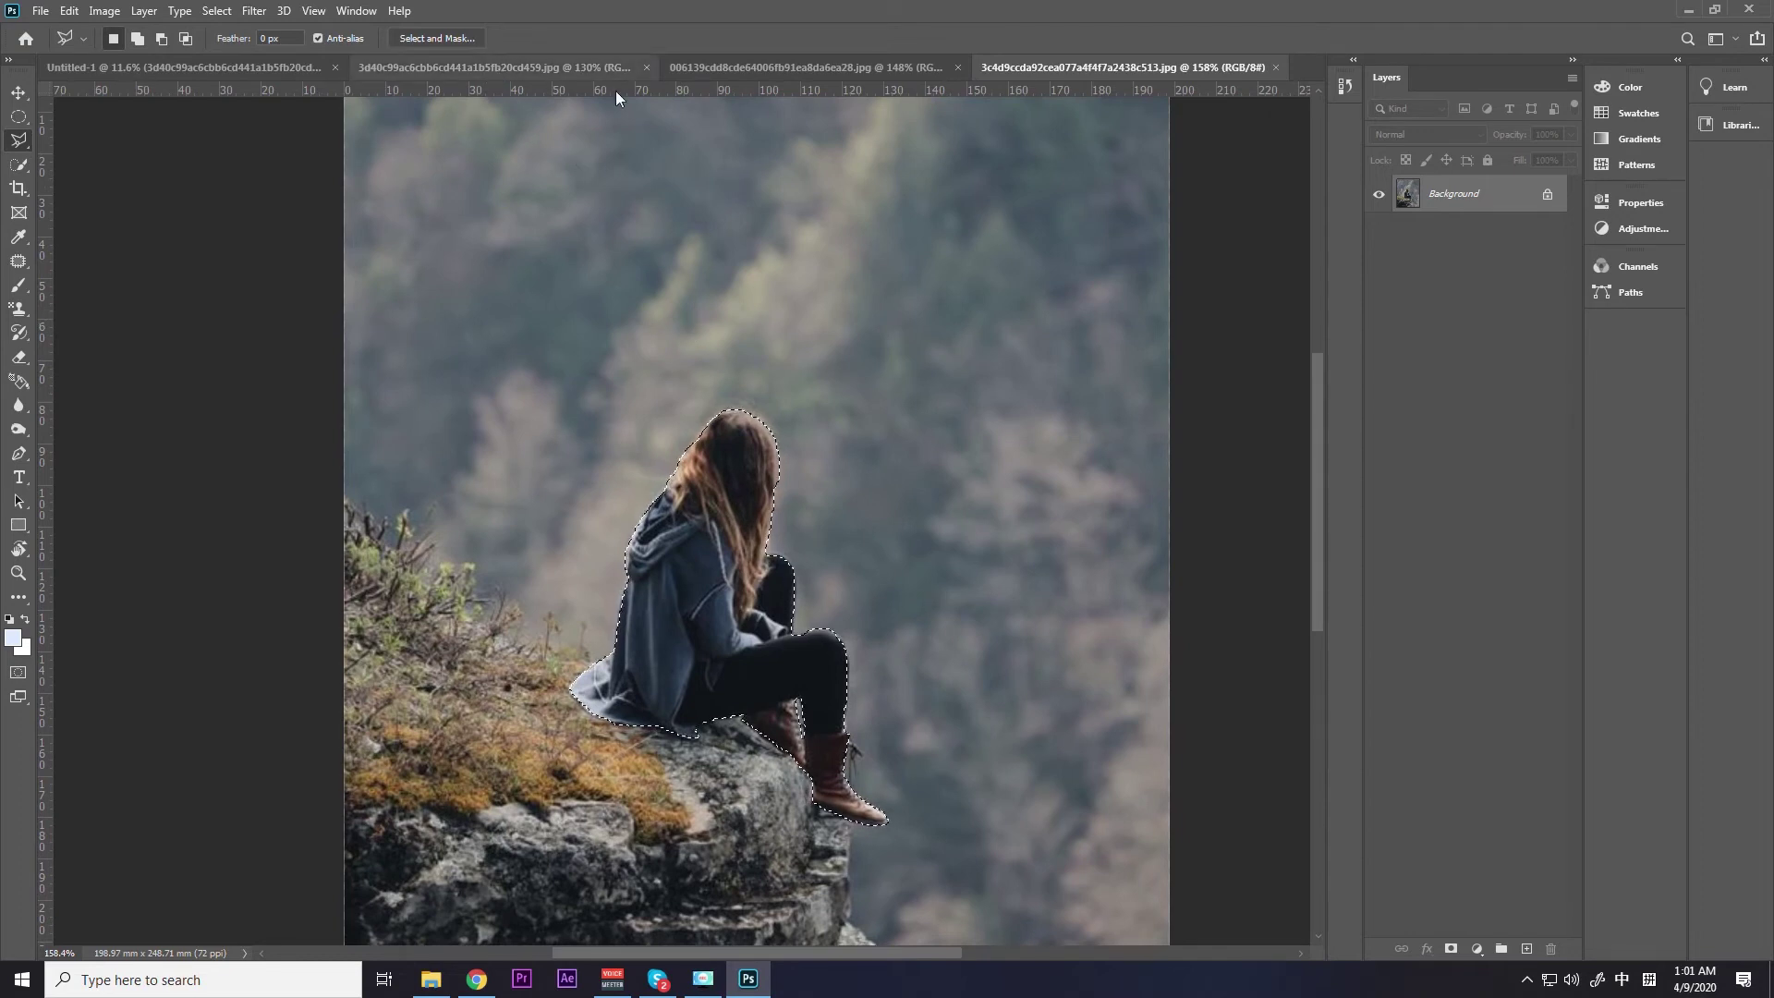
click(444, 39)
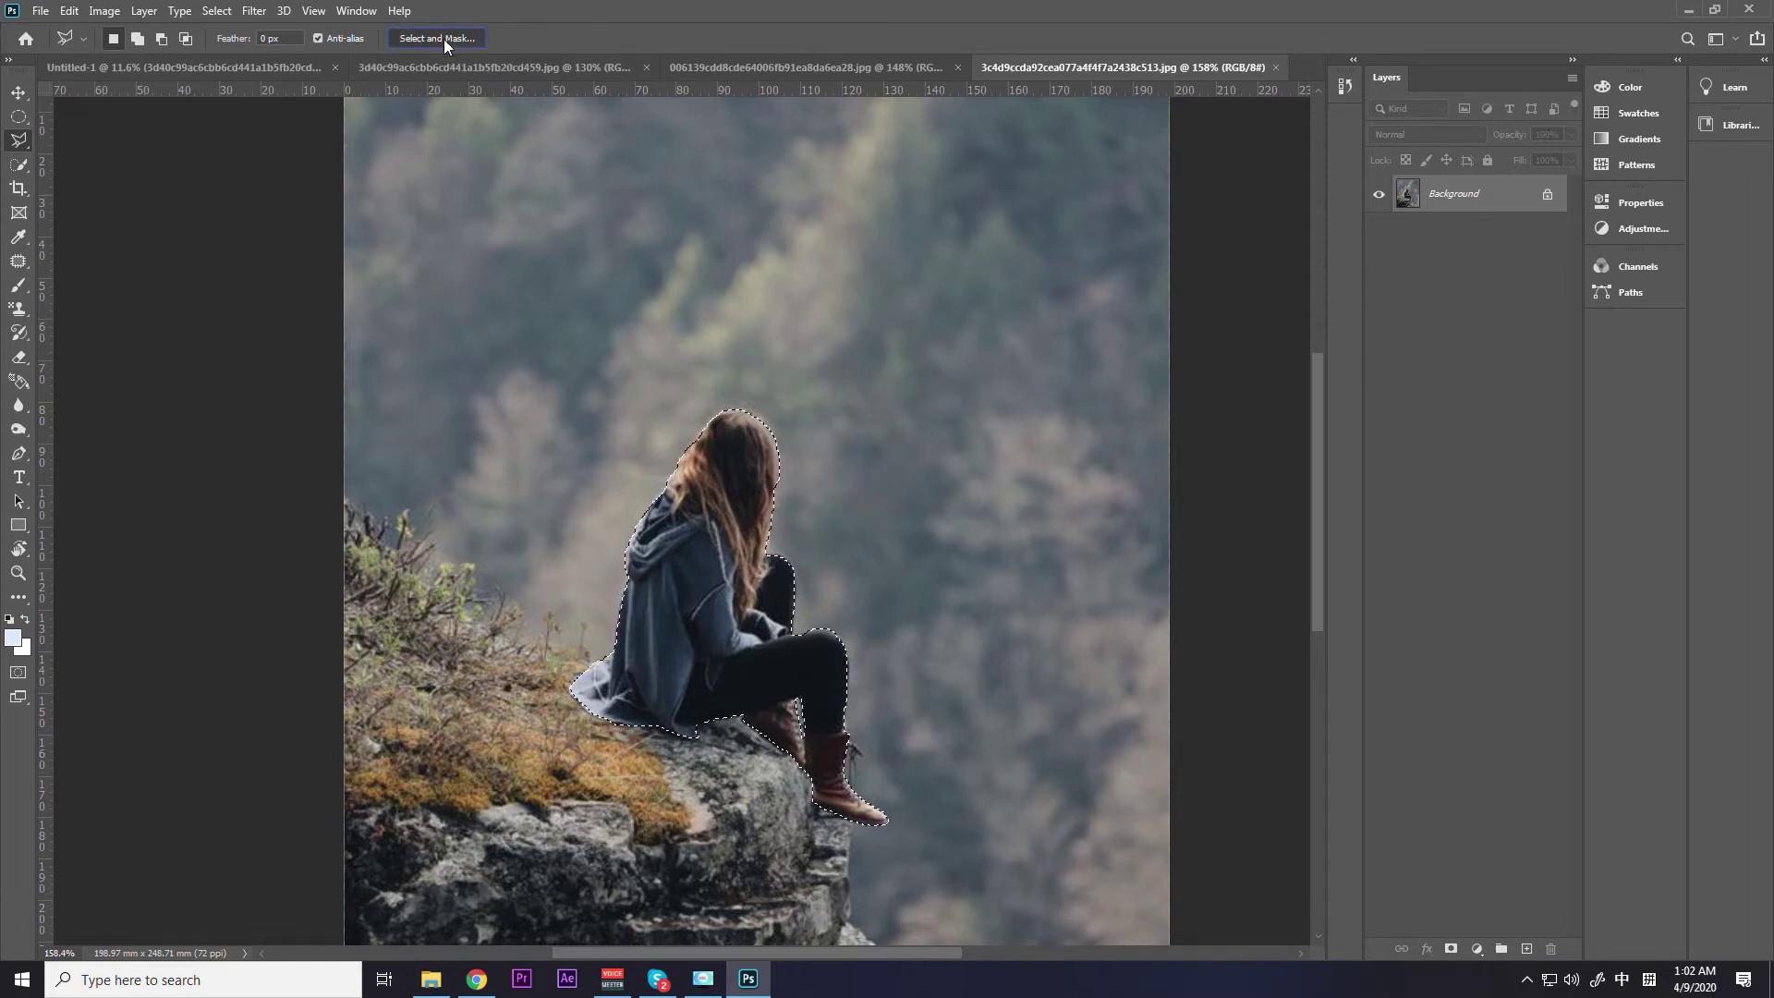
Zoom and pan around the girl's legs and boots to inspect the refined mask edges.
scroll(712, 561, up, 4)
scroll(713, 561, up, 5)
drag(887, 527, 788, 475)
scroll(787, 476, down, 3)
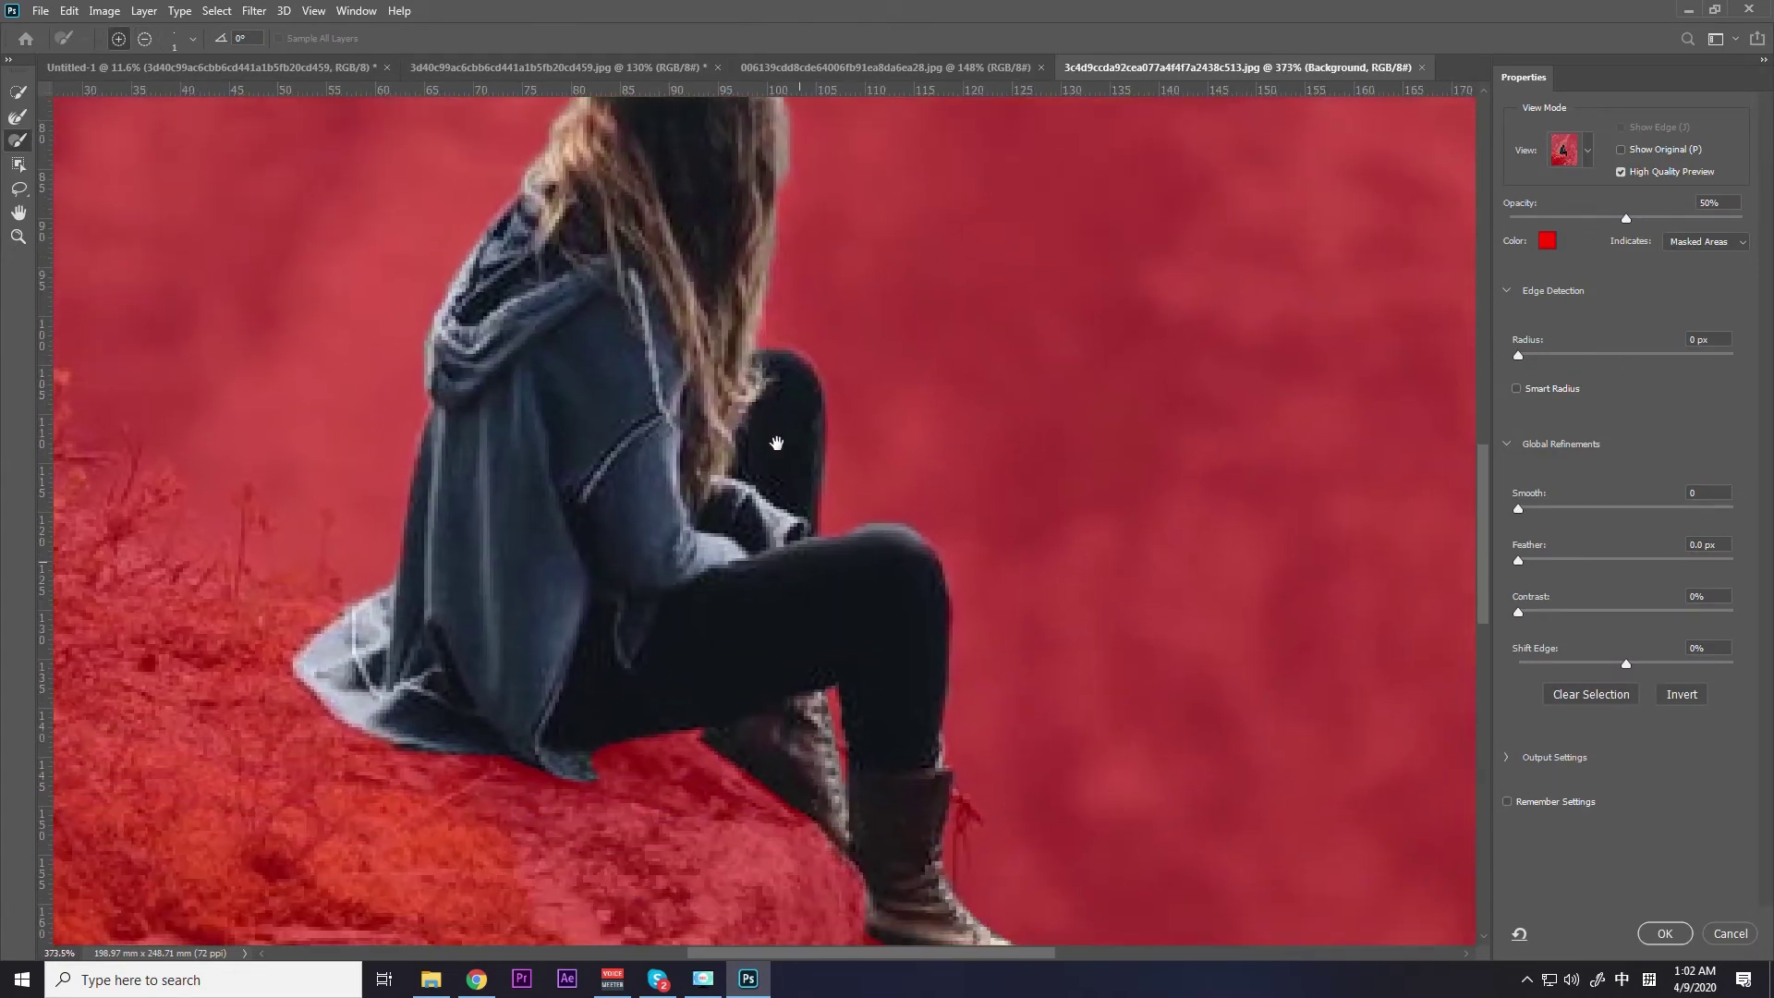
scroll(776, 396, down, 2)
key(ctrl+0)
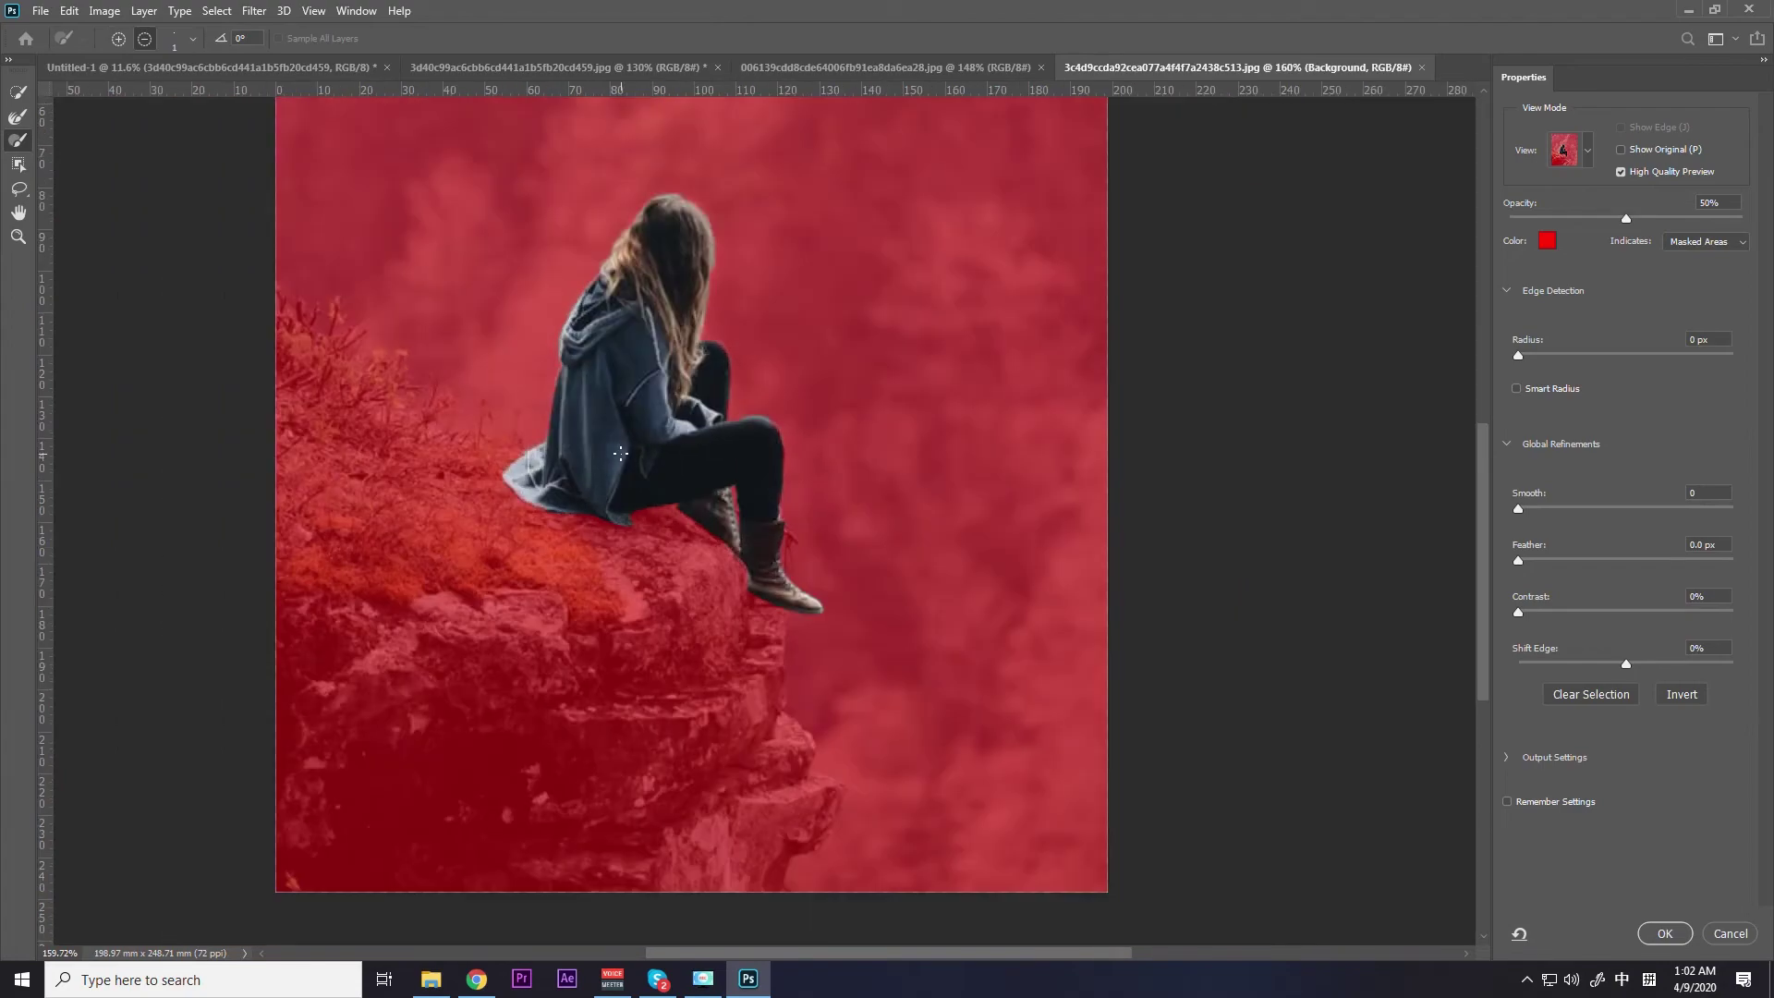
scroll(743, 568, up, 1)
scroll(743, 569, up, 2)
scroll(743, 569, down, 1)
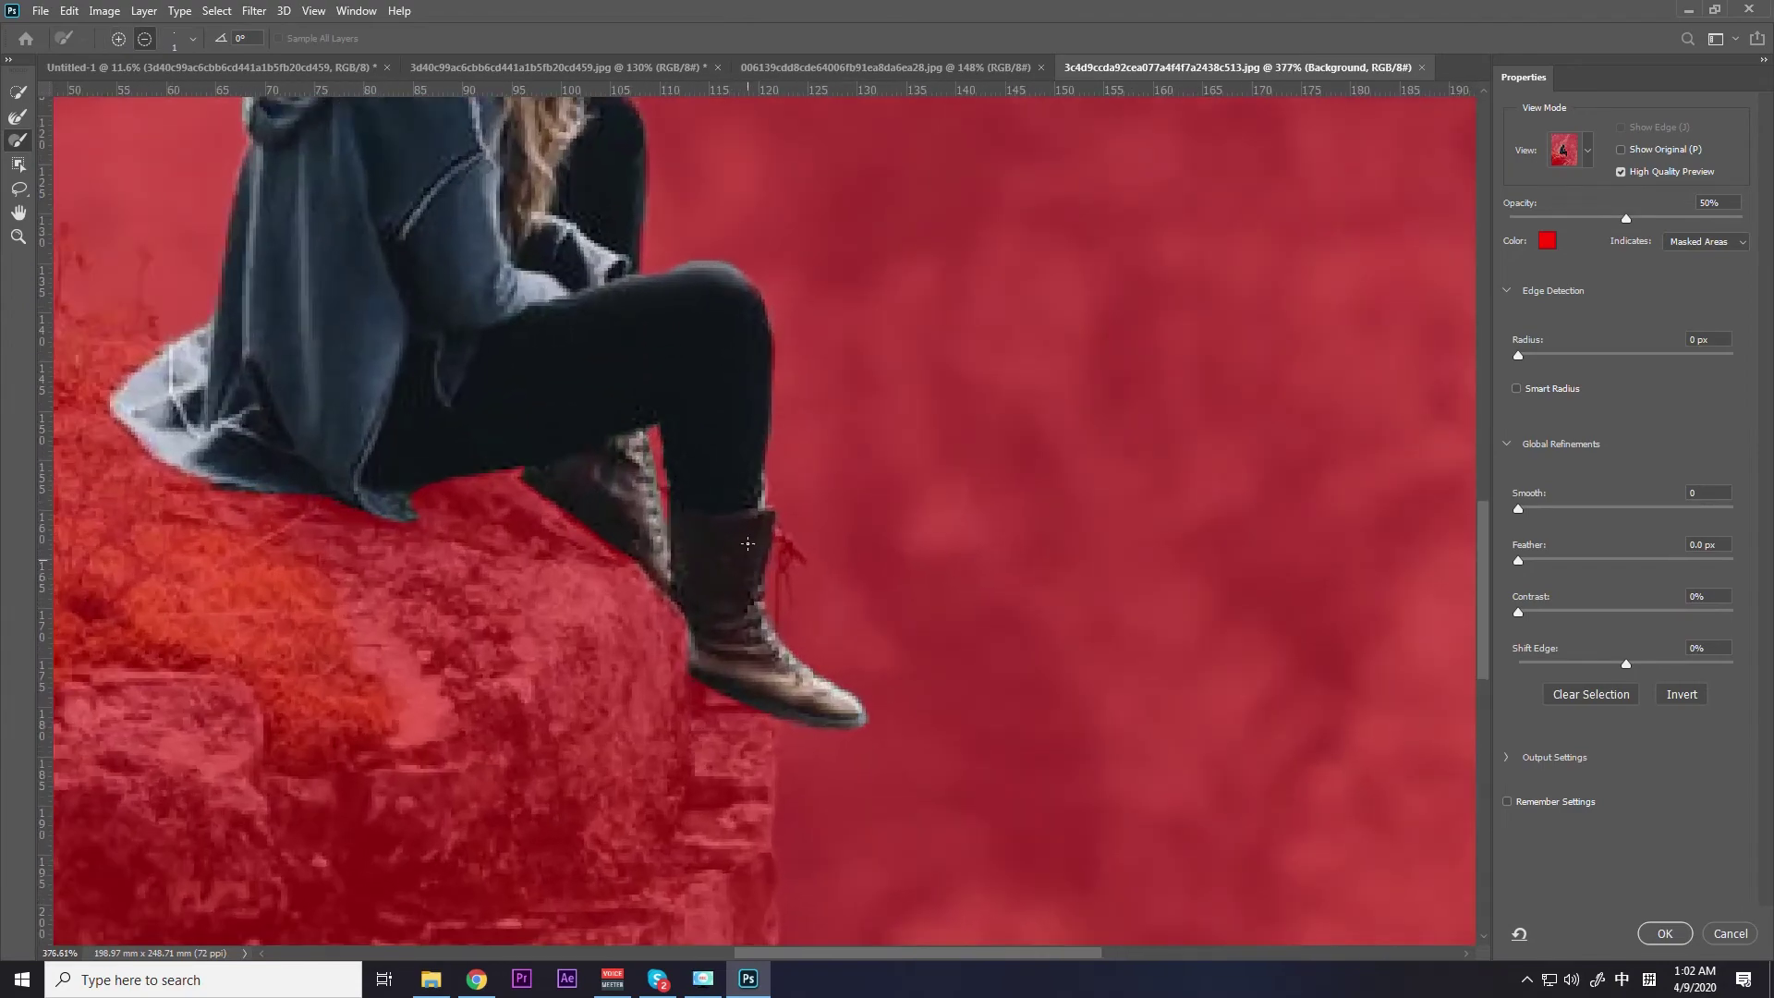
scroll(792, 673, up, 2)
scroll(804, 601, down, 2)
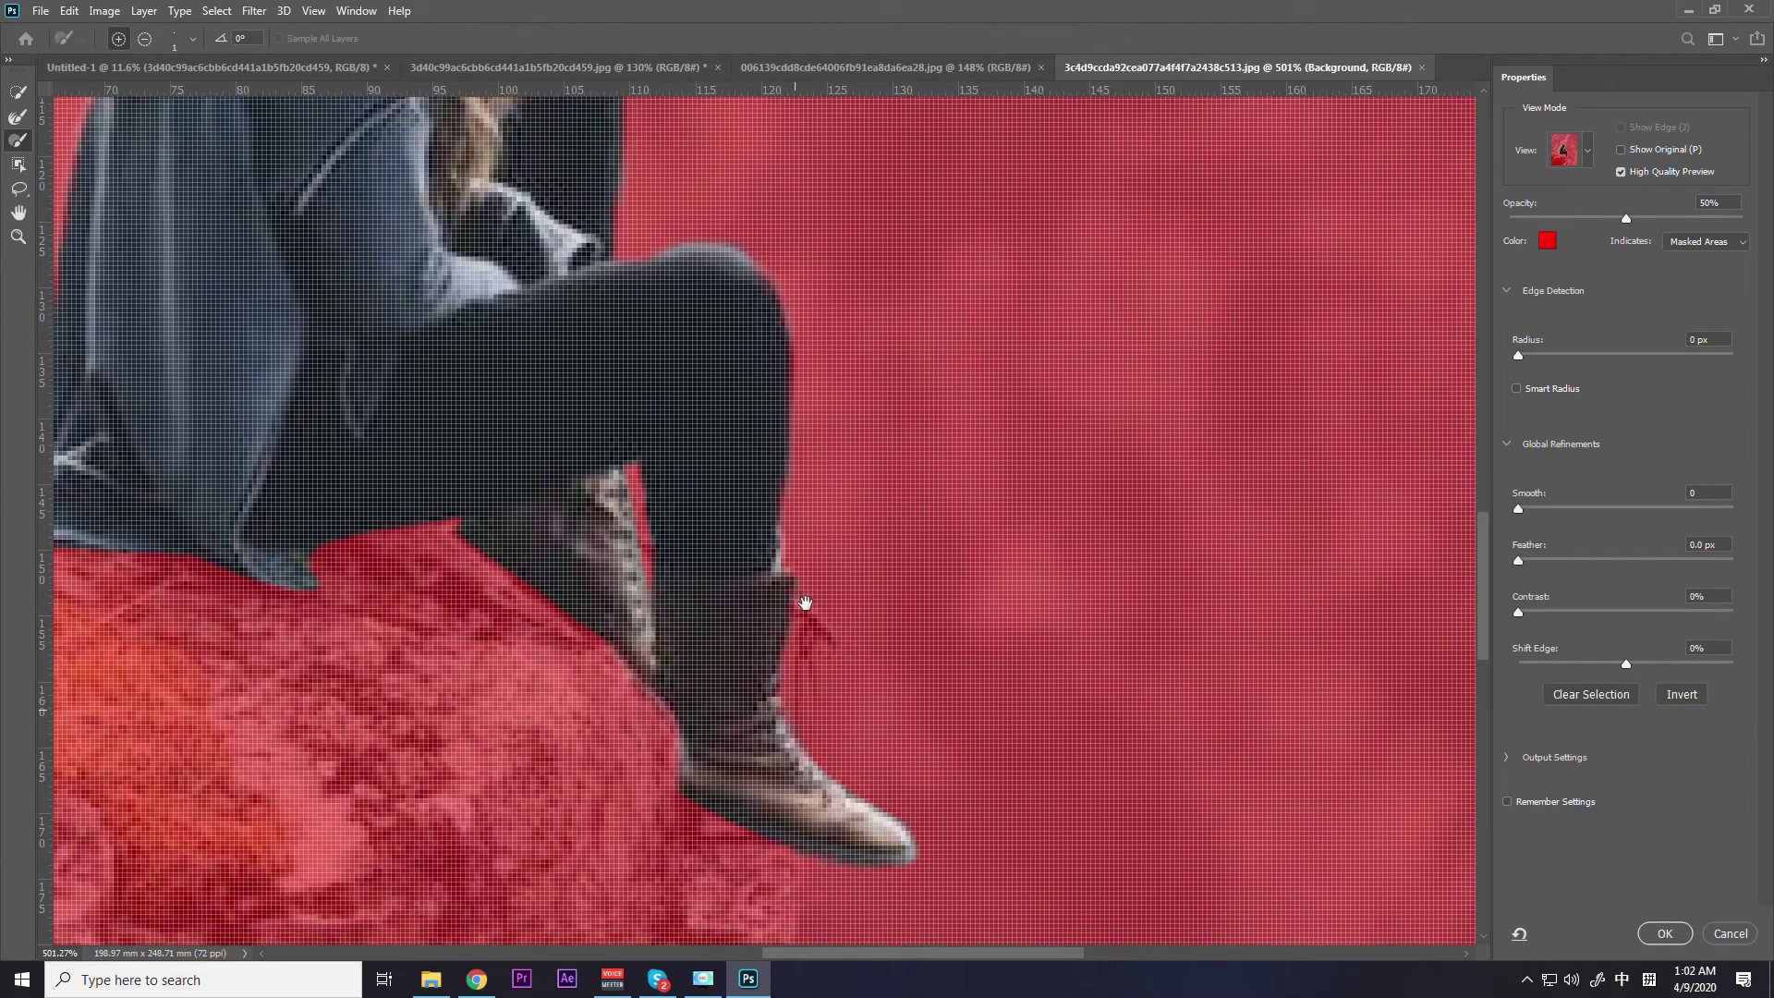
scroll(804, 610, down, 1)
scroll(805, 618, up, 2)
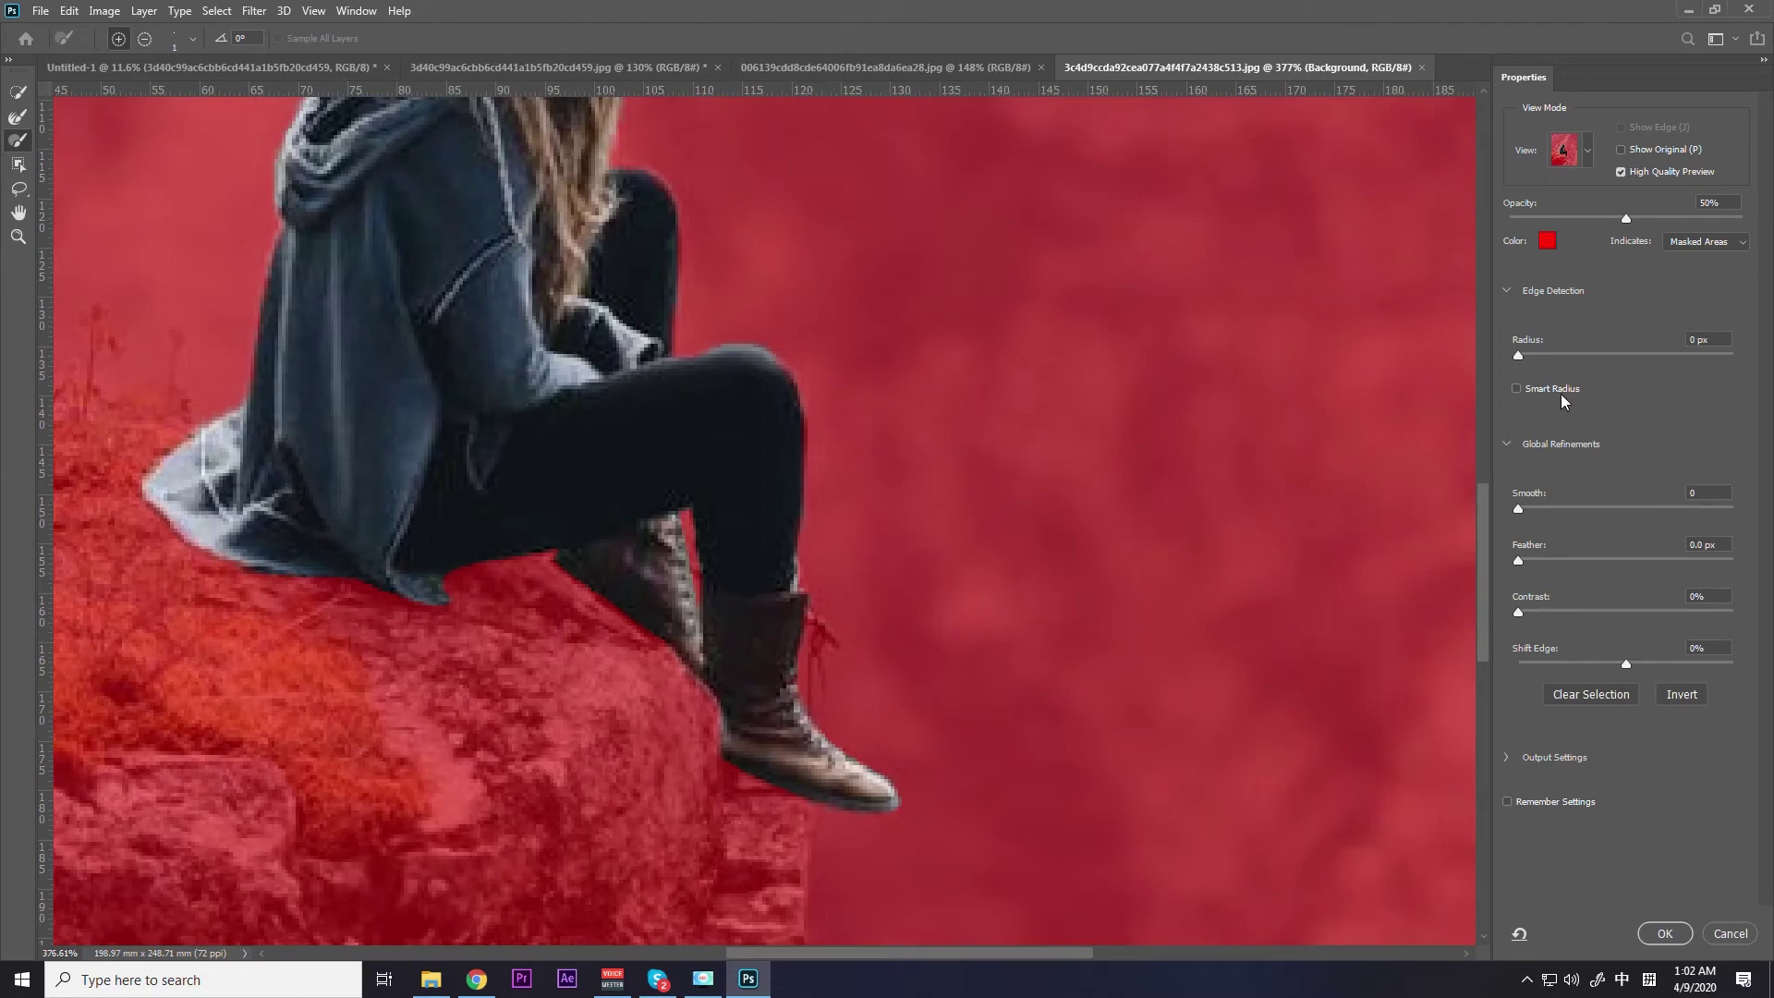
drag(1279, 514, 1402, 588)
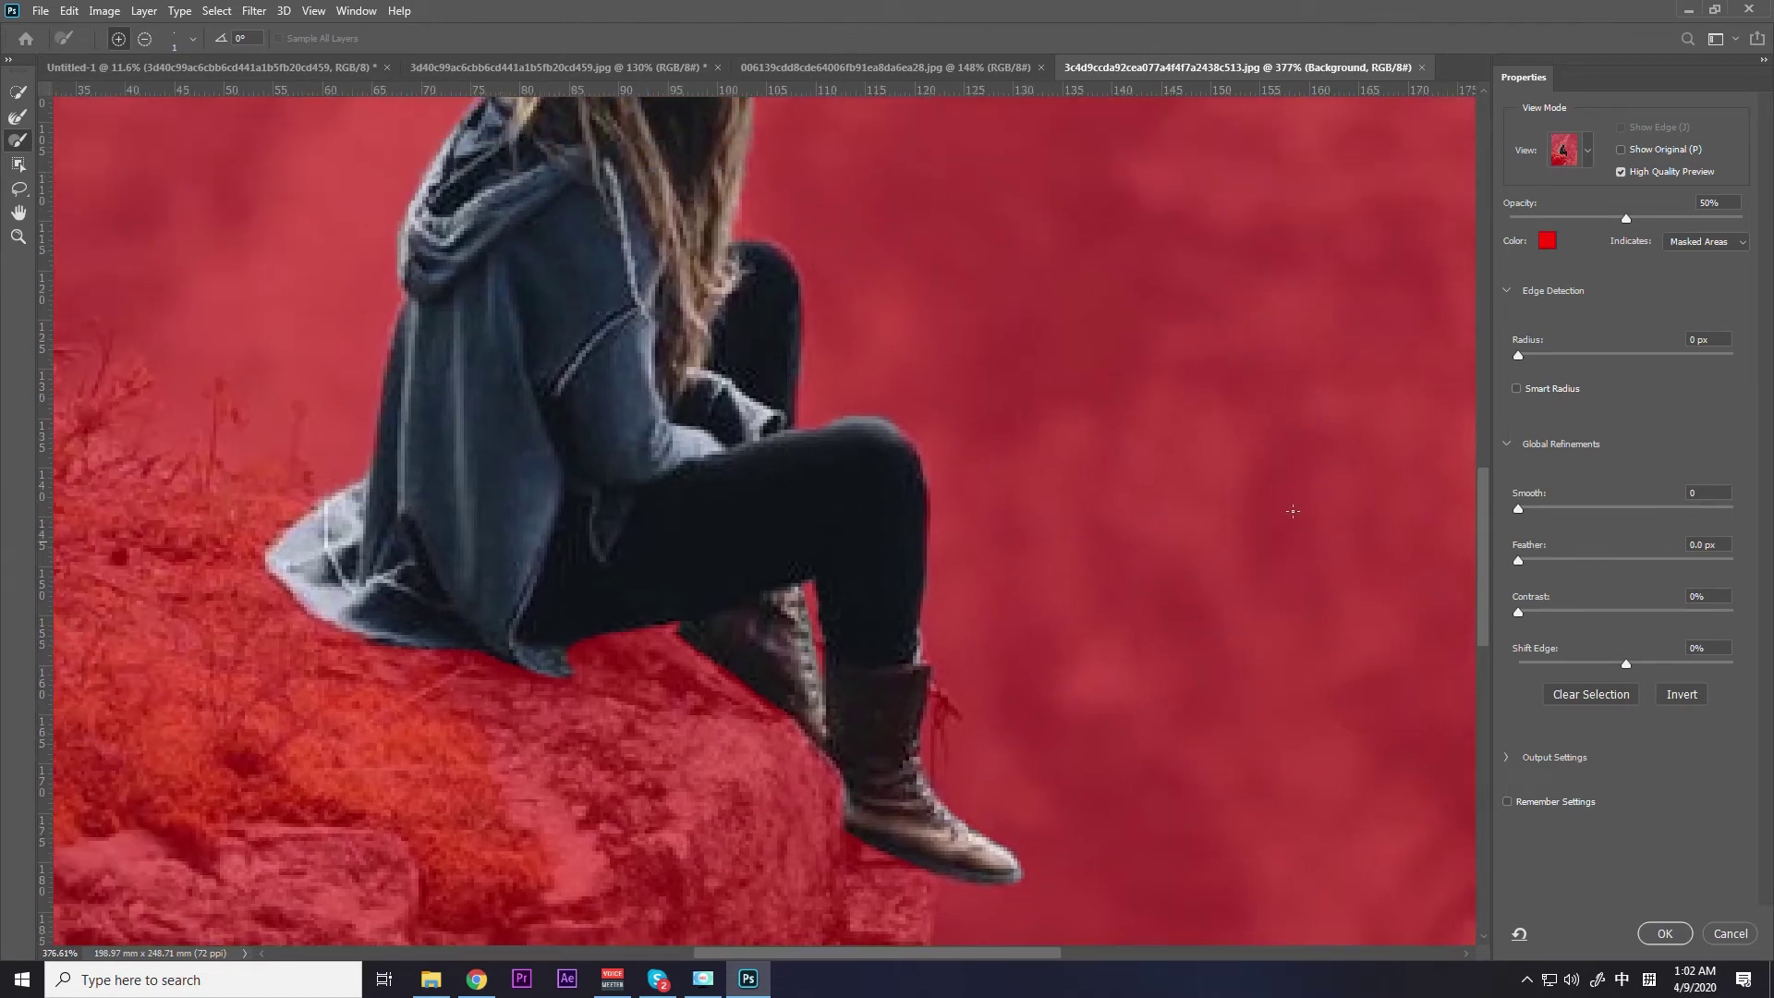
scroll(1017, 462, up, 2)
scroll(832, 434, down, 1)
scroll(740, 426, up, 2)
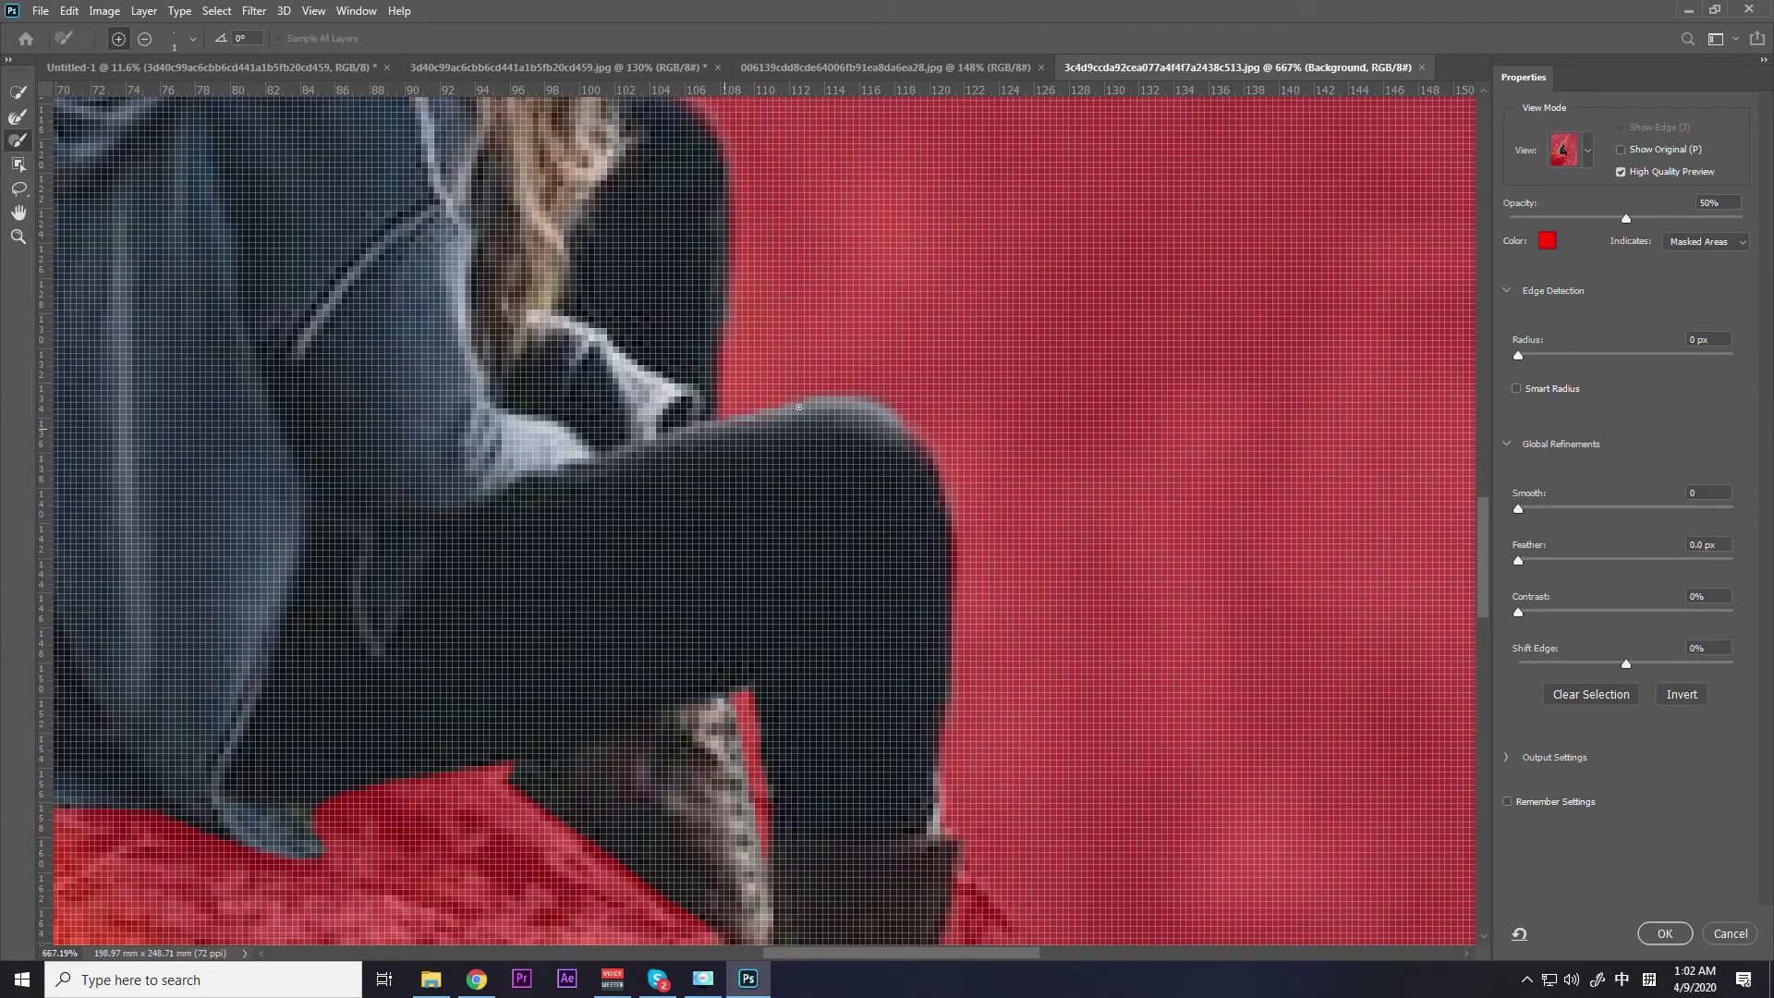
scroll(720, 423, down, 3)
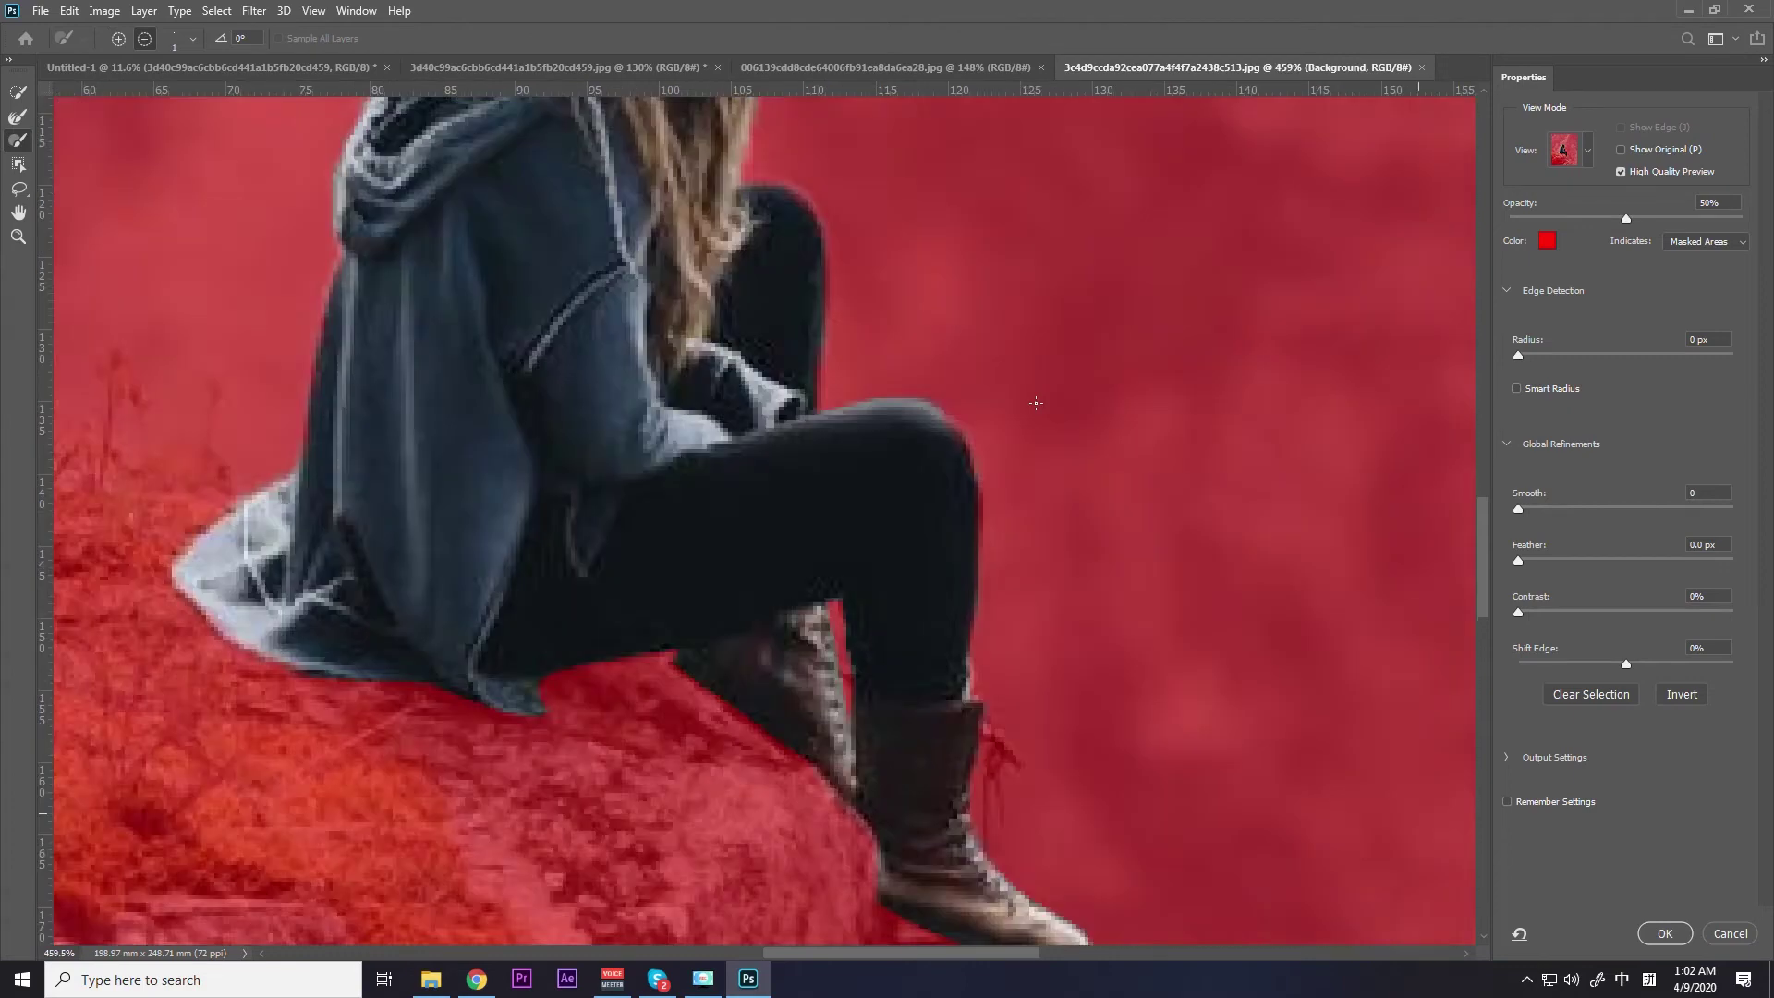
scroll(1038, 397, down, 1)
scroll(1078, 269, up, 1)
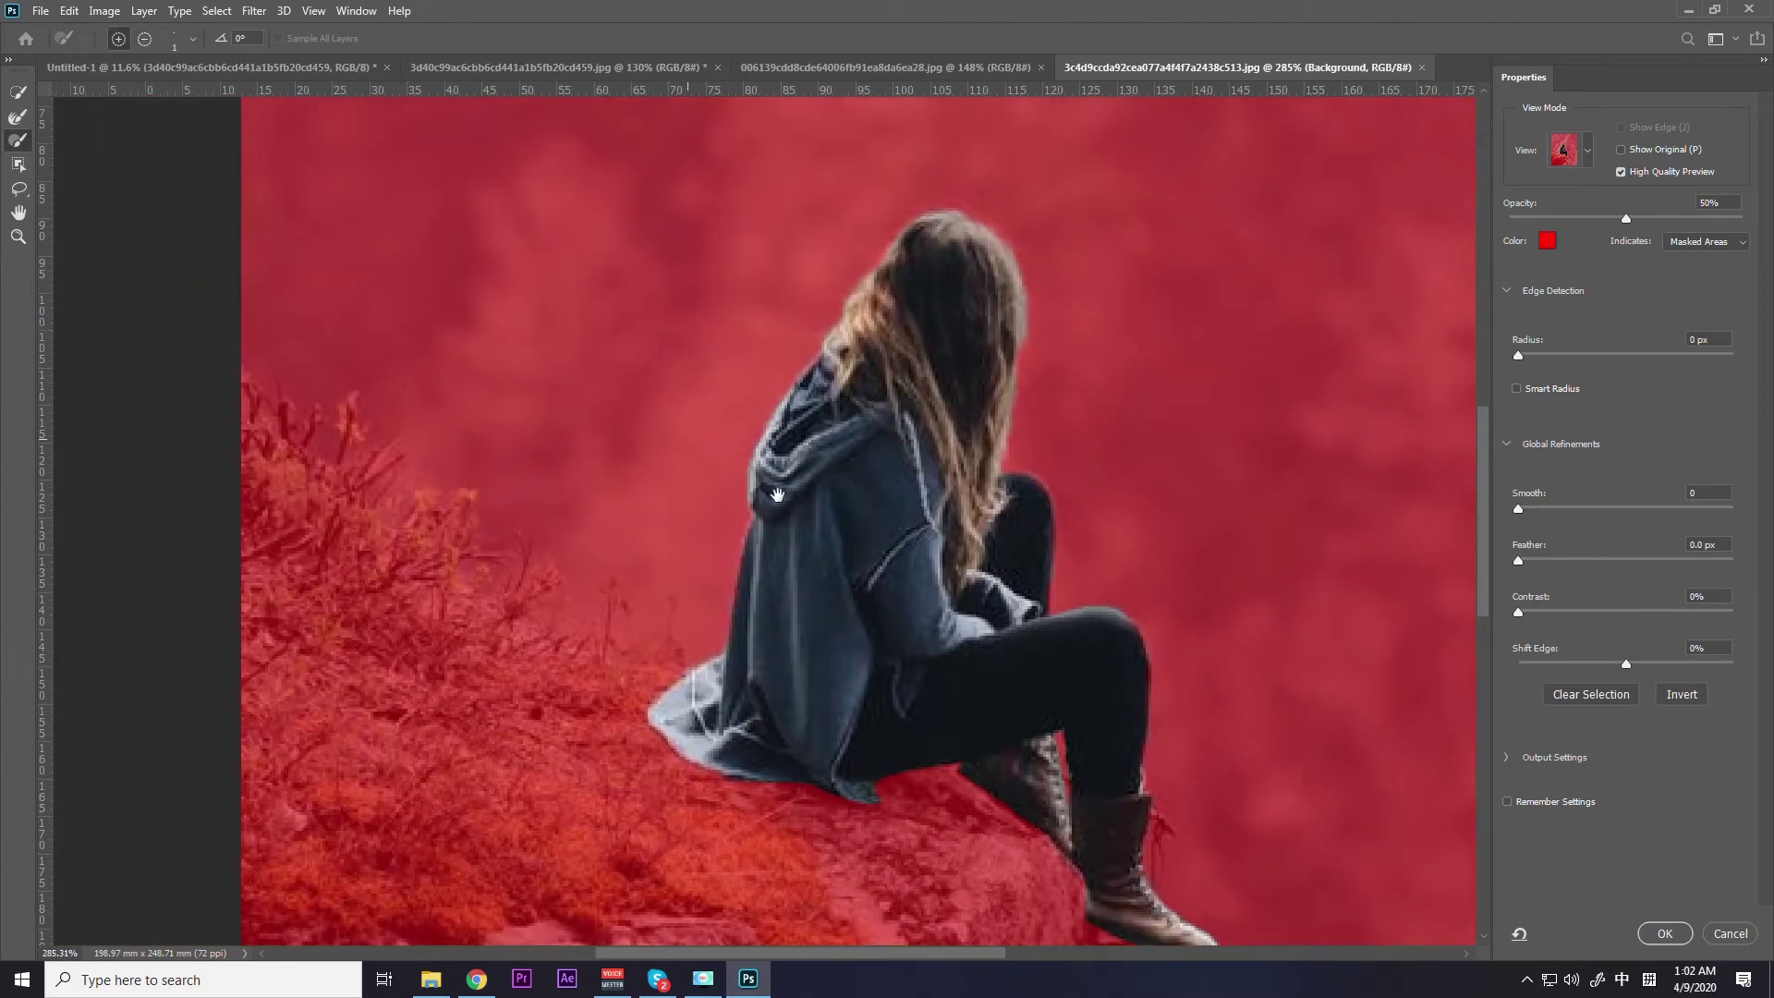
Check the edges along the rest of the figure, then accept the refined selection with OK.
drag(659, 506, 756, 559)
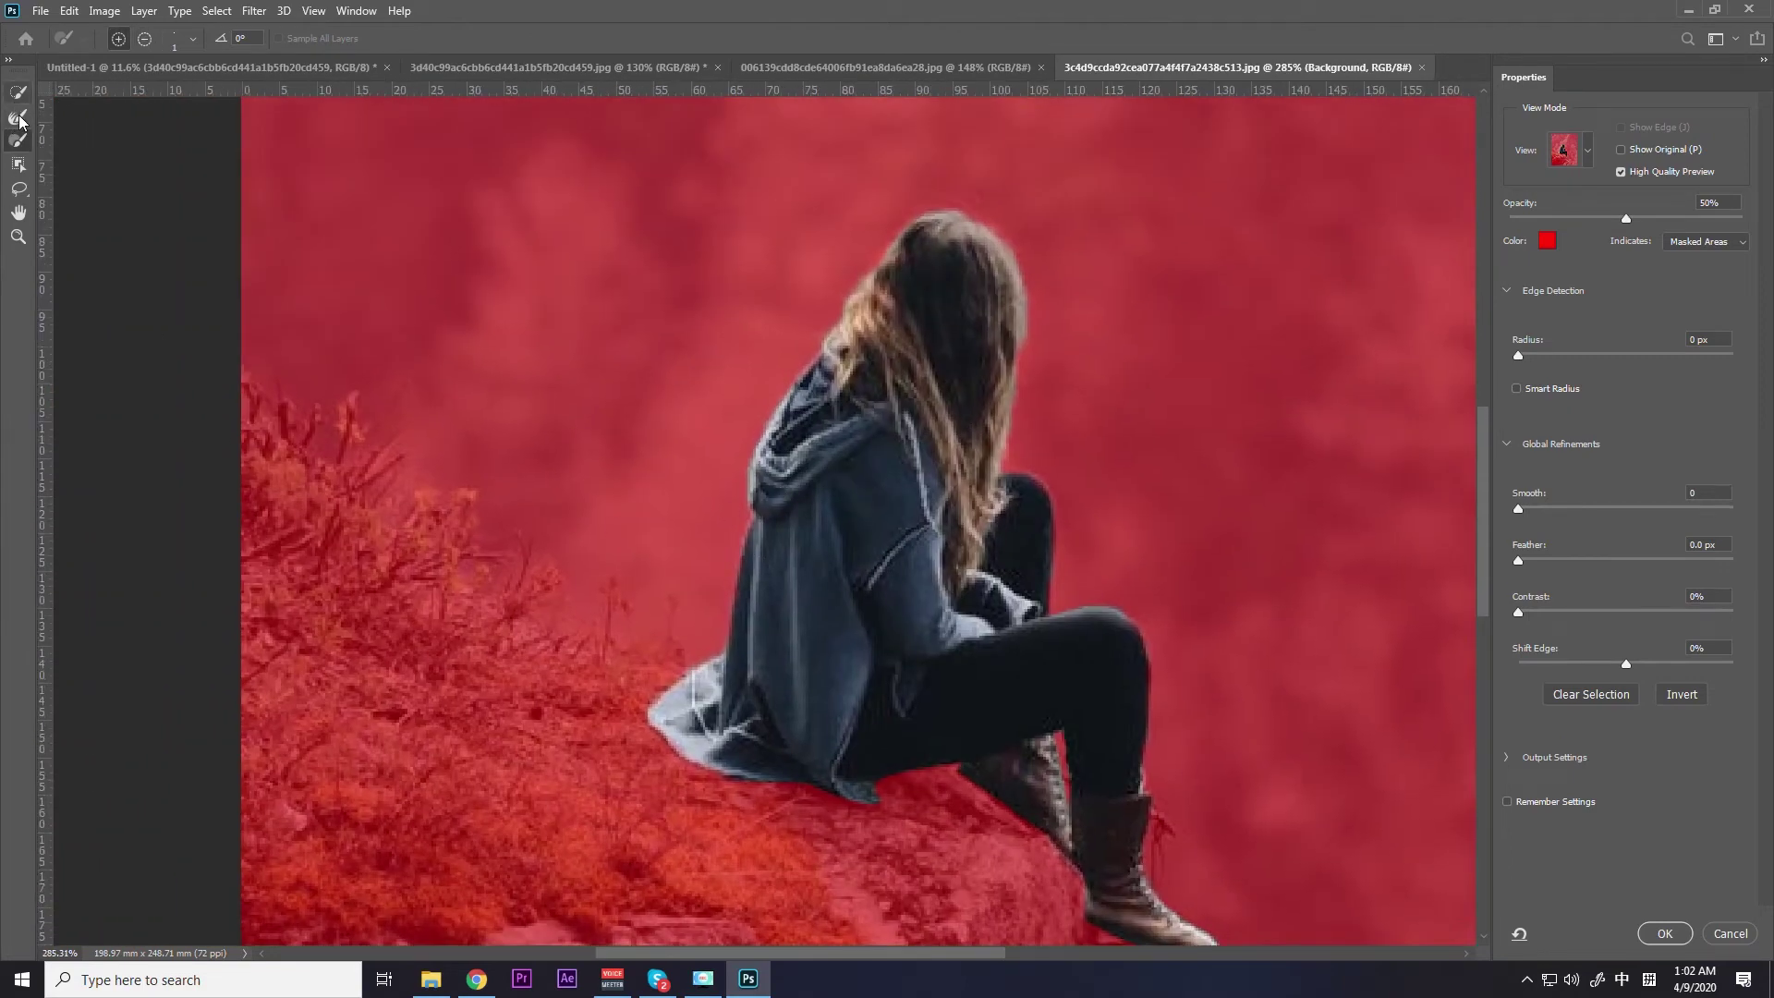
scroll(587, 390, up, 1)
scroll(620, 375, up, 1)
scroll(665, 356, up, 1)
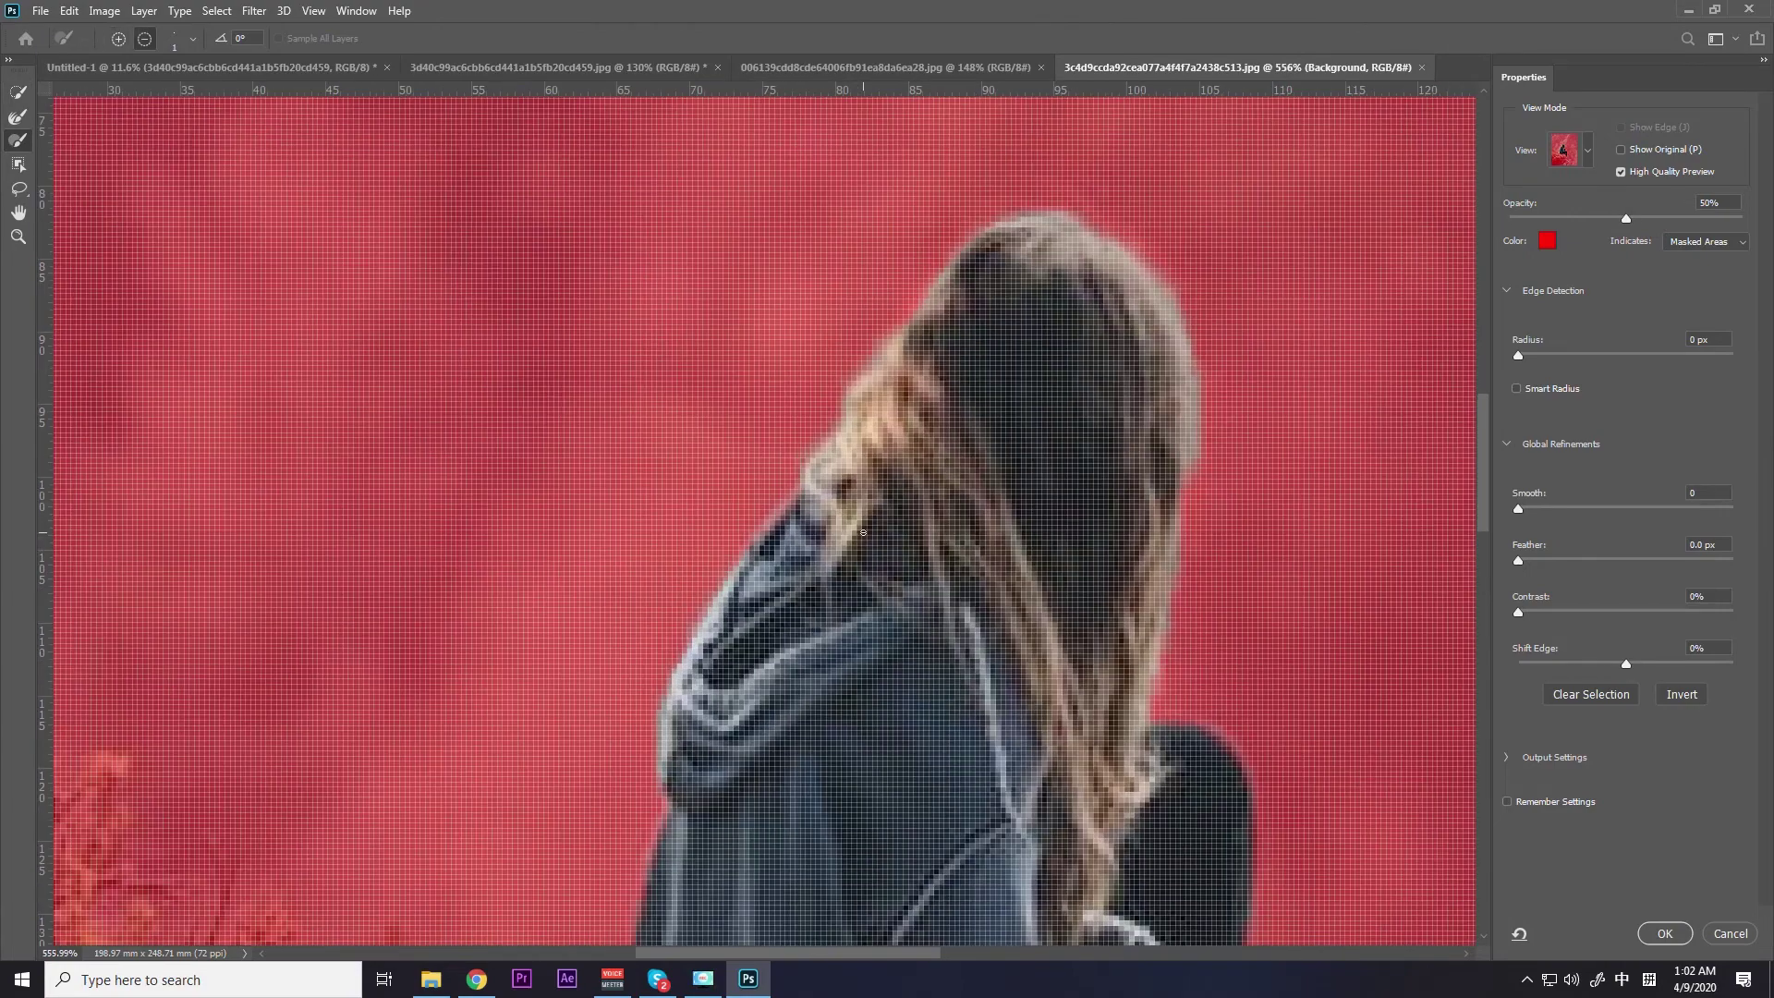
scroll(709, 336, up, 1)
scroll(709, 336, down, 2)
scroll(712, 324, down, 2)
scroll(745, 285, up, 1)
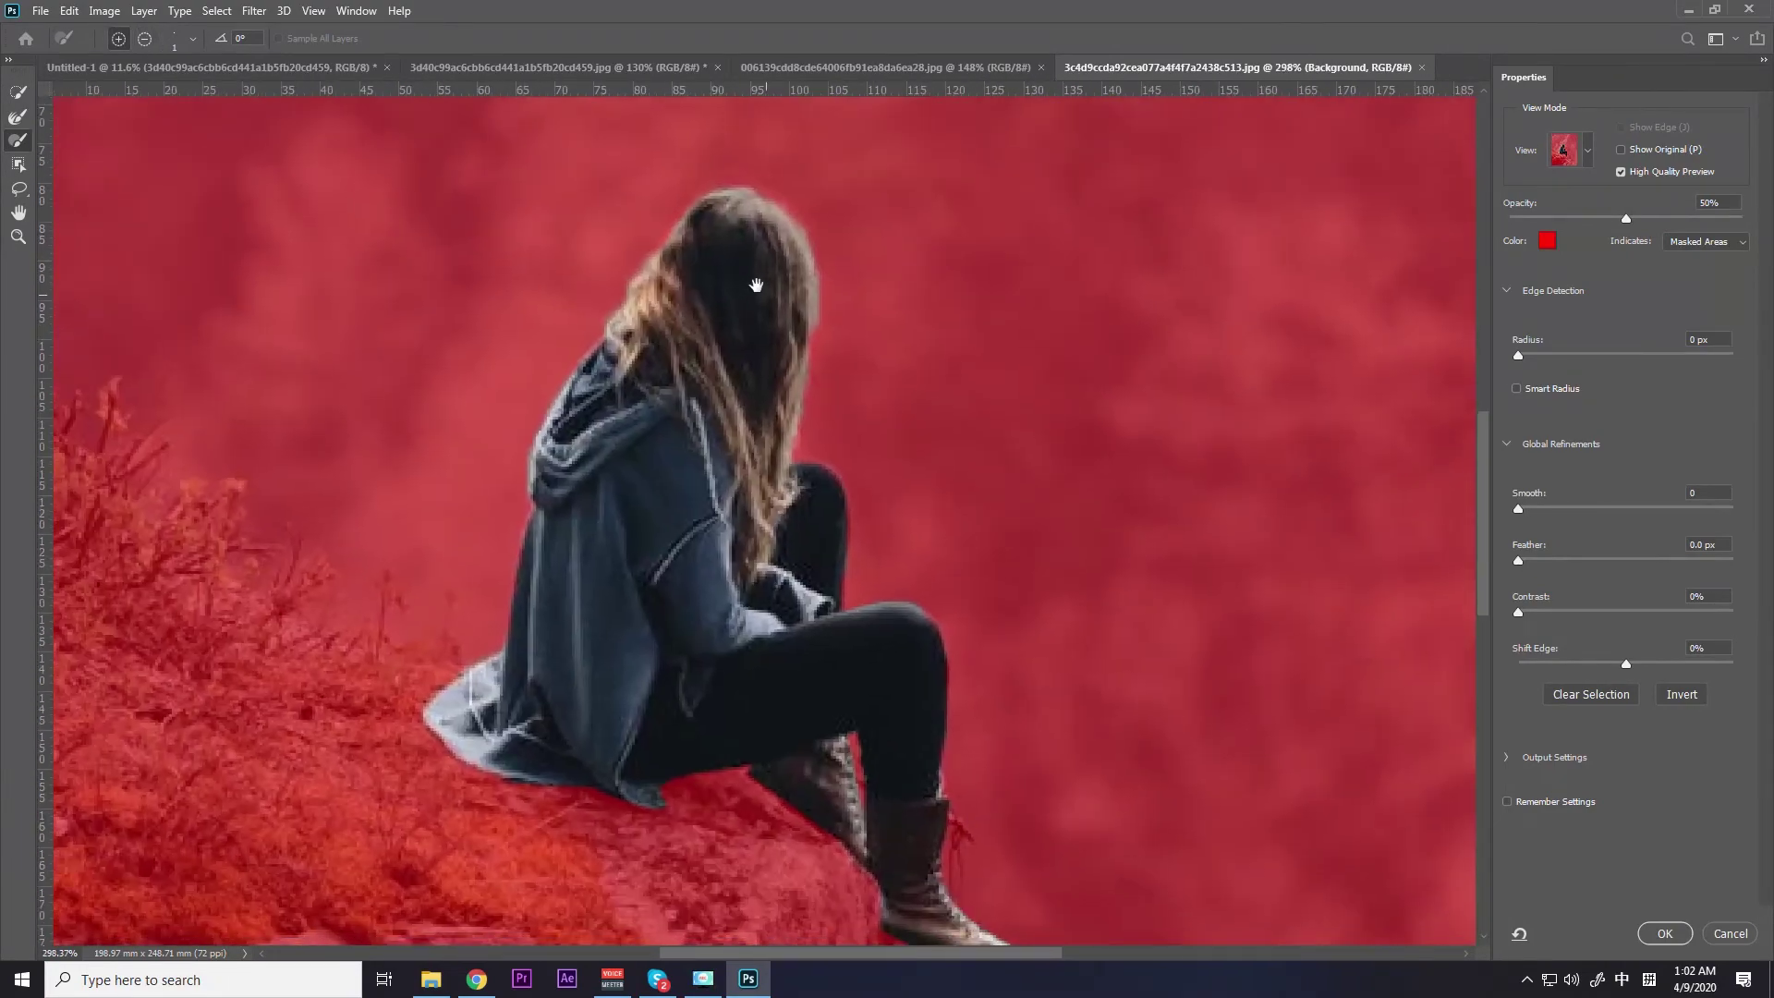
scroll(829, 354, up, 1)
scroll(829, 354, down, 2)
scroll(877, 454, down, 2)
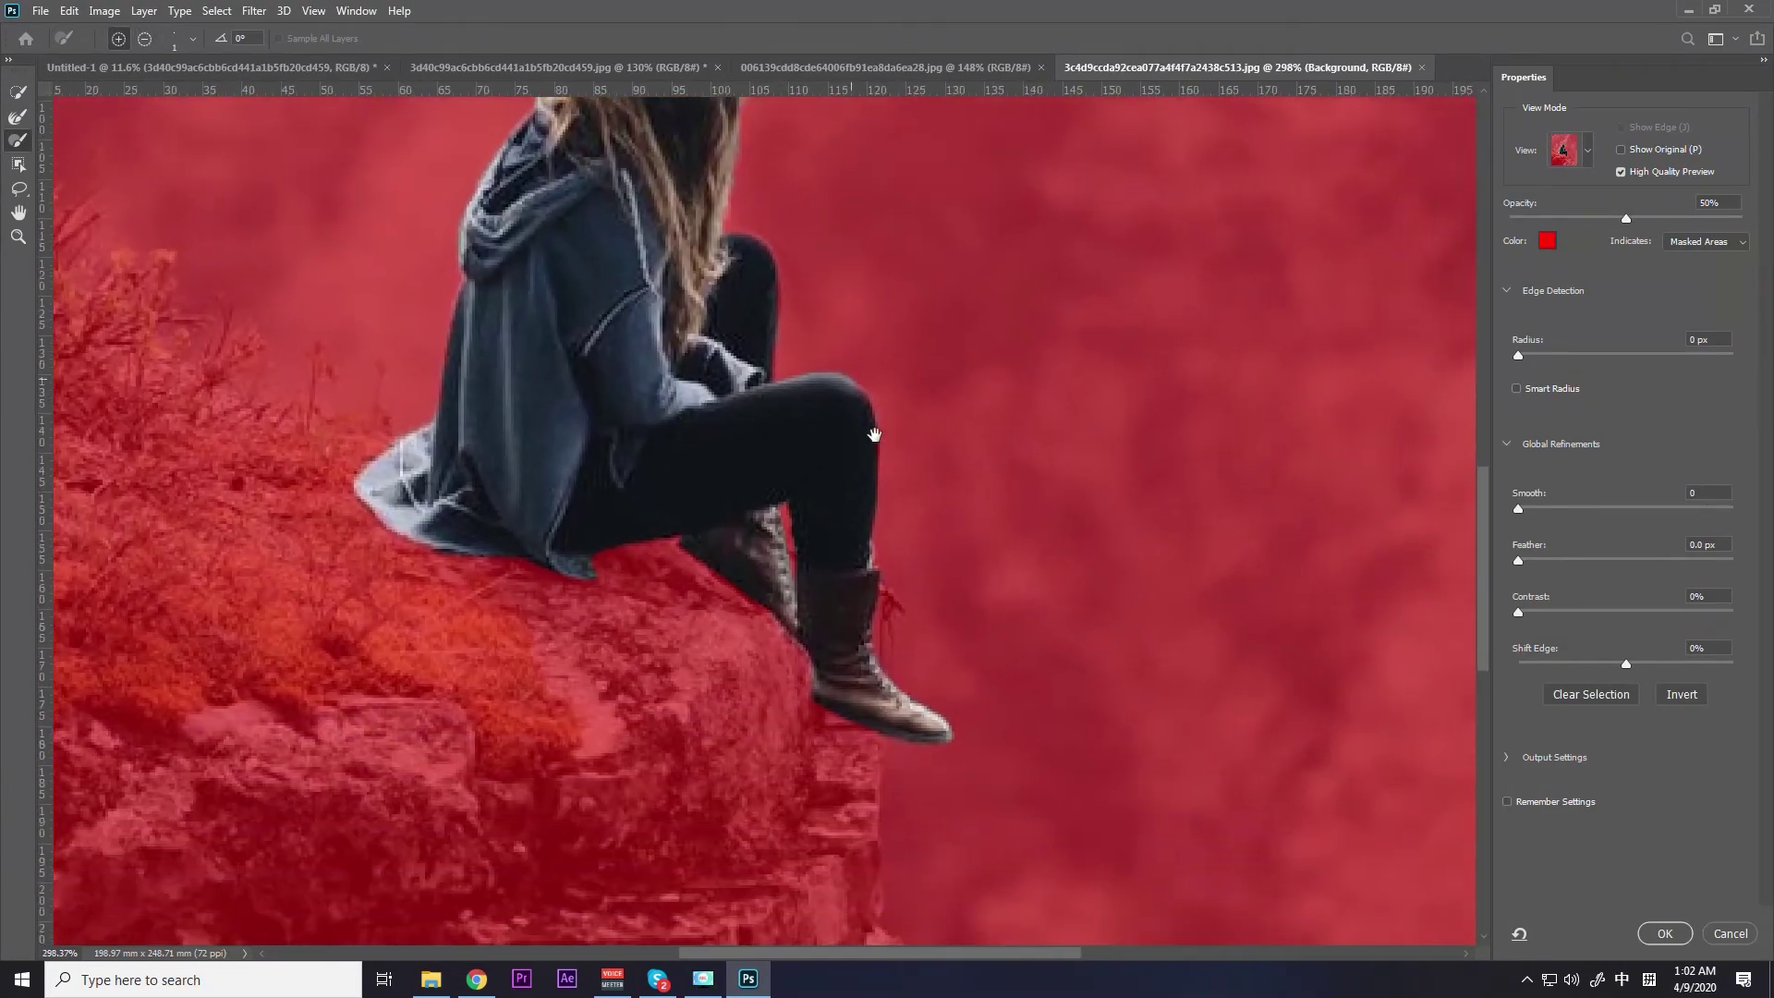
scroll(896, 591, up, 2)
scroll(865, 558, down, 1)
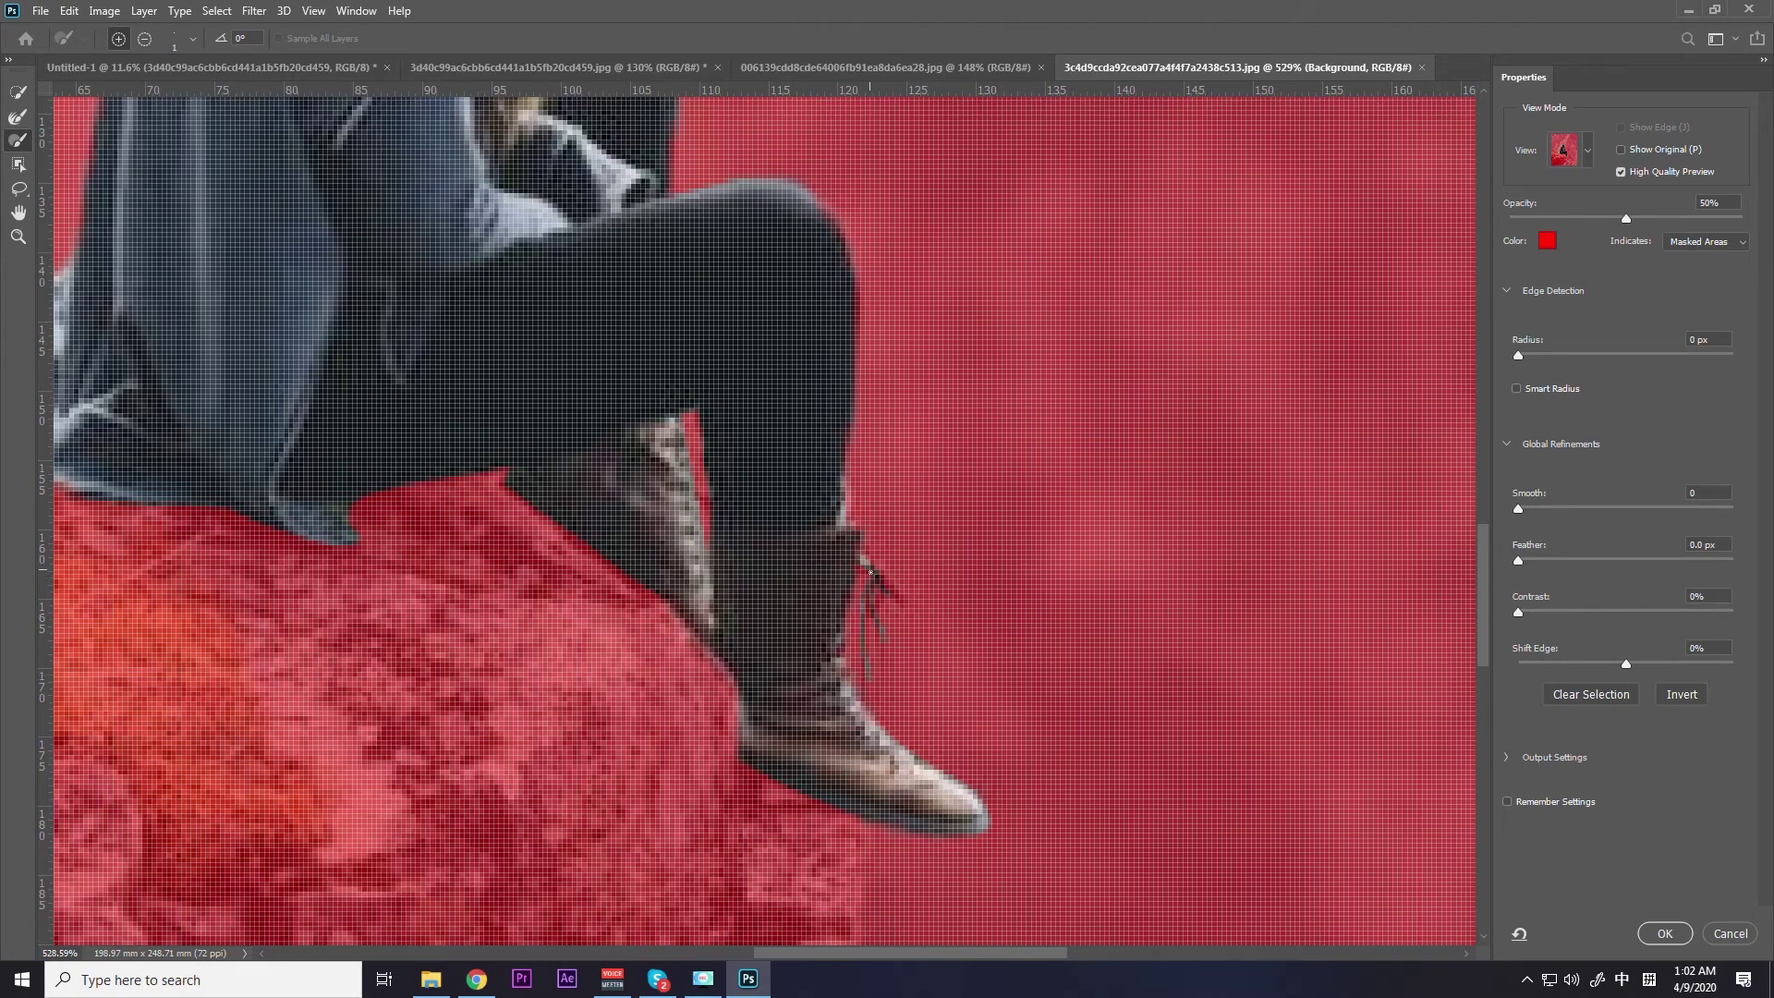
scroll(880, 614, down, 3)
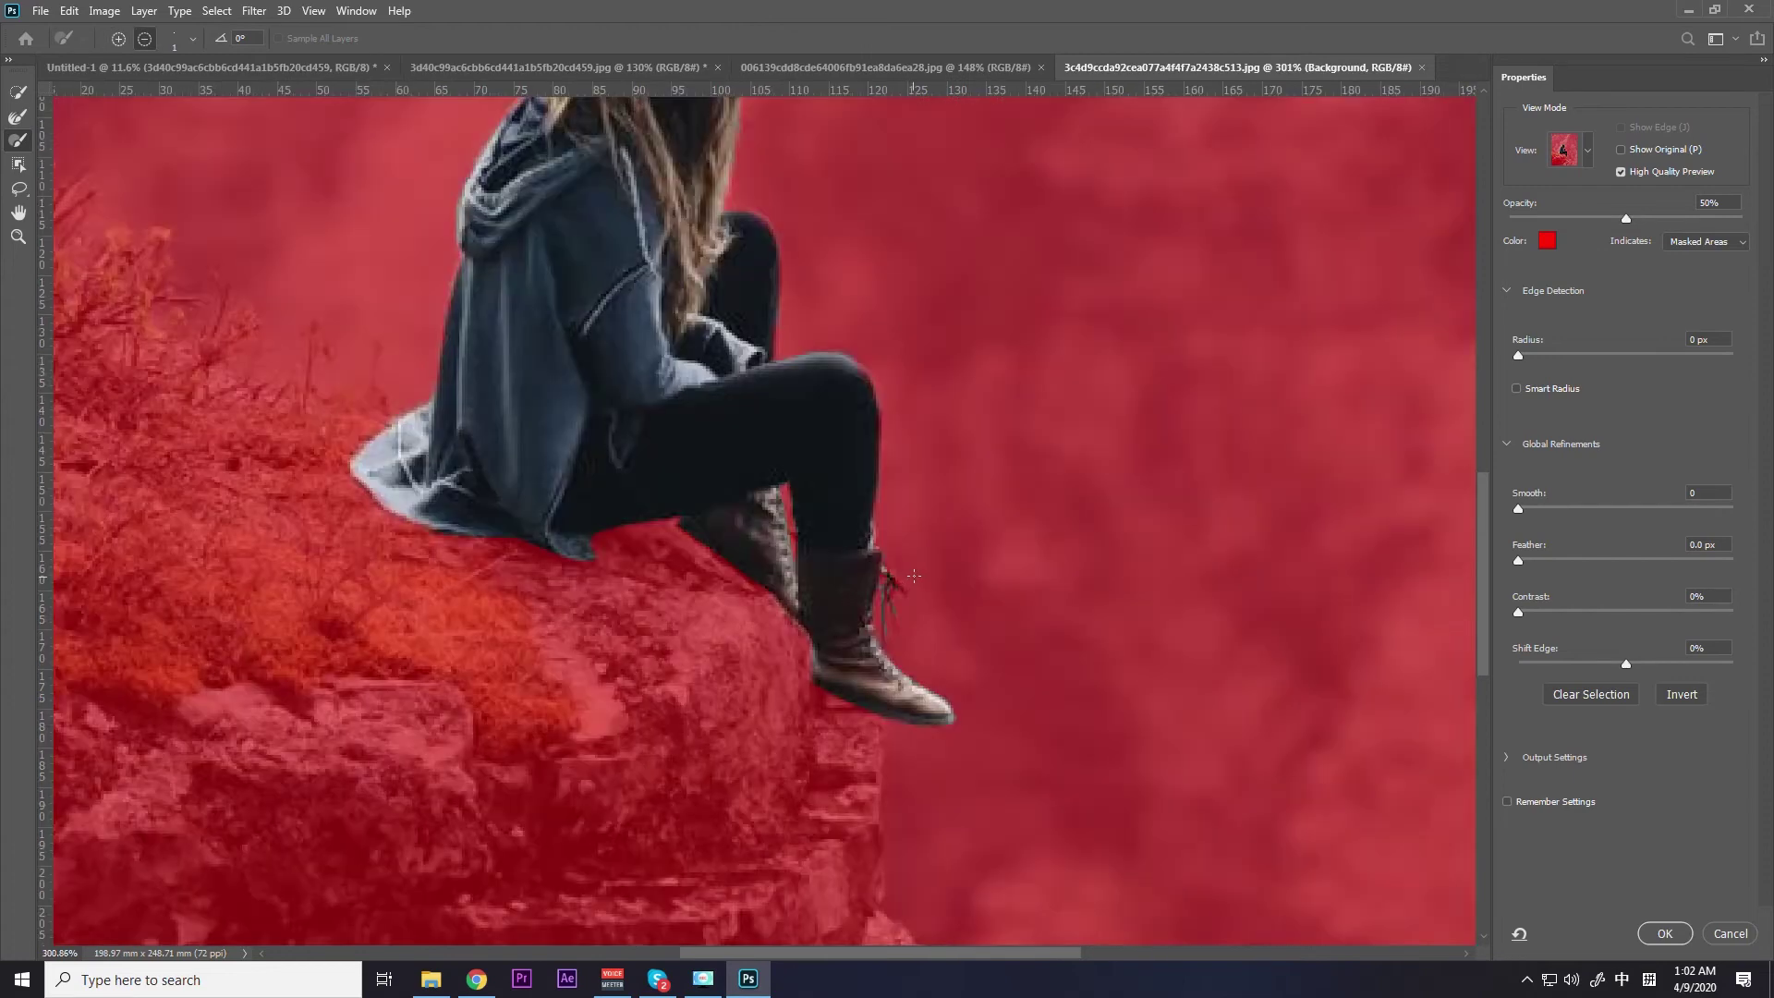
scroll(887, 600, down, 2)
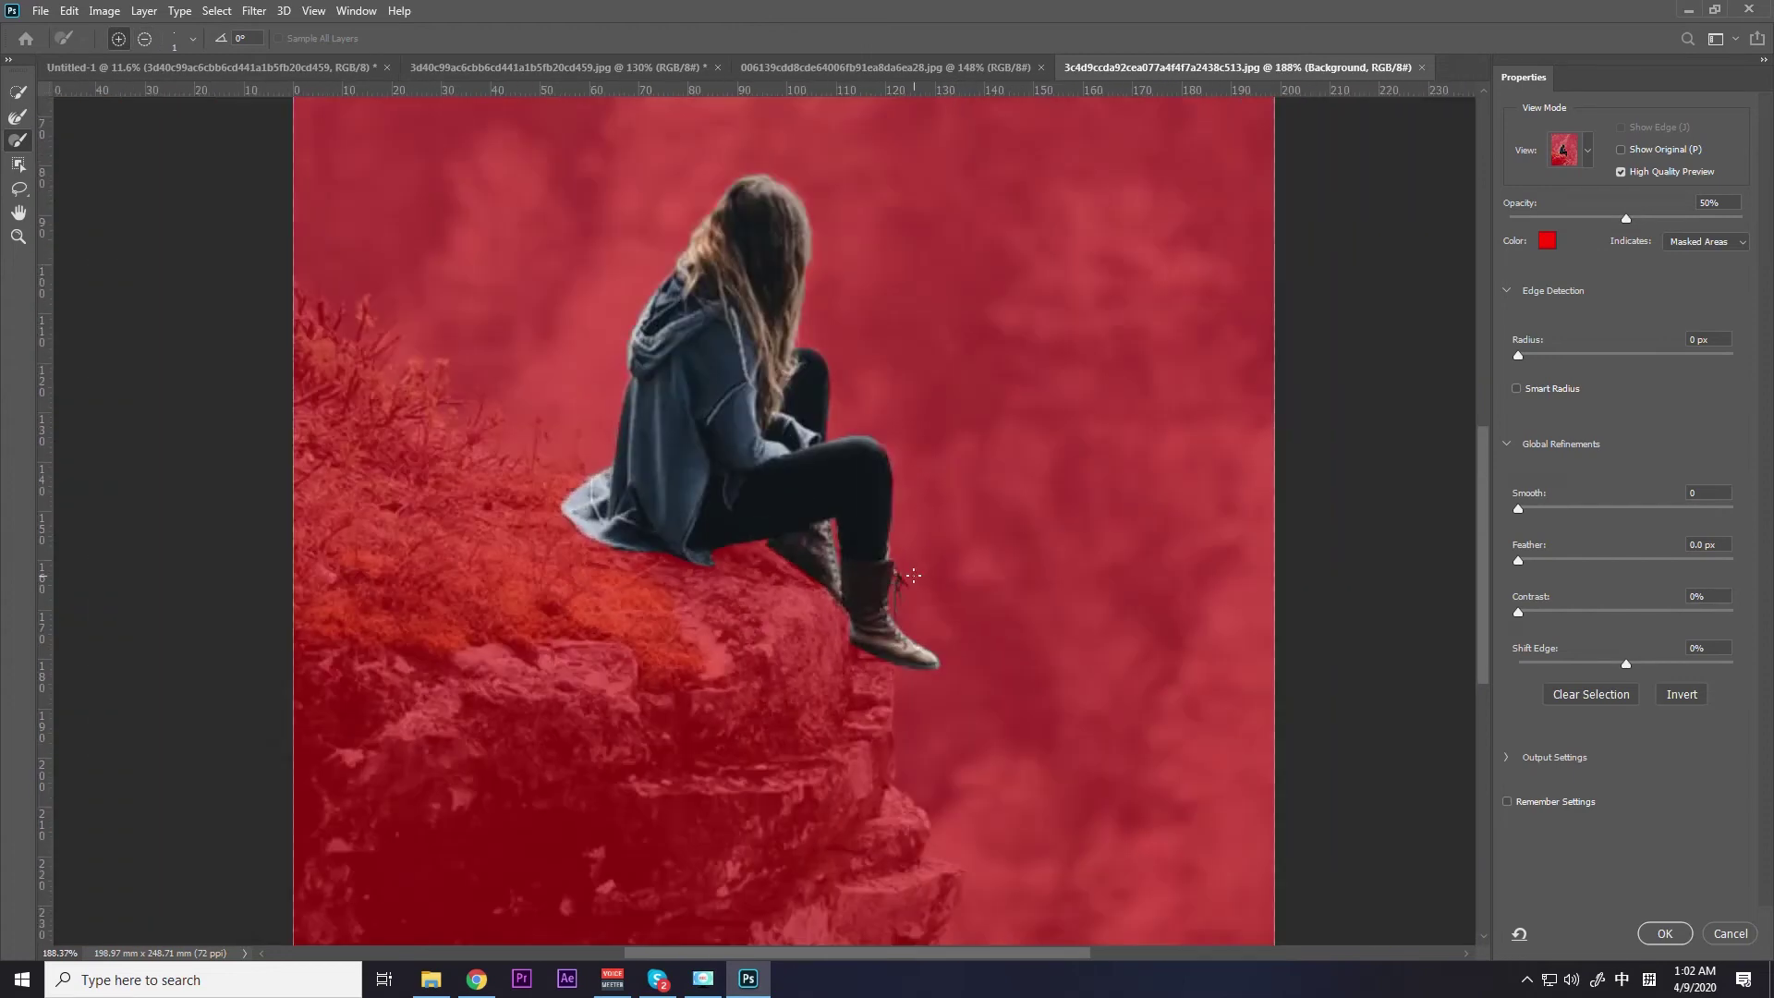
scroll(883, 480, up, 2)
scroll(884, 479, up, 1)
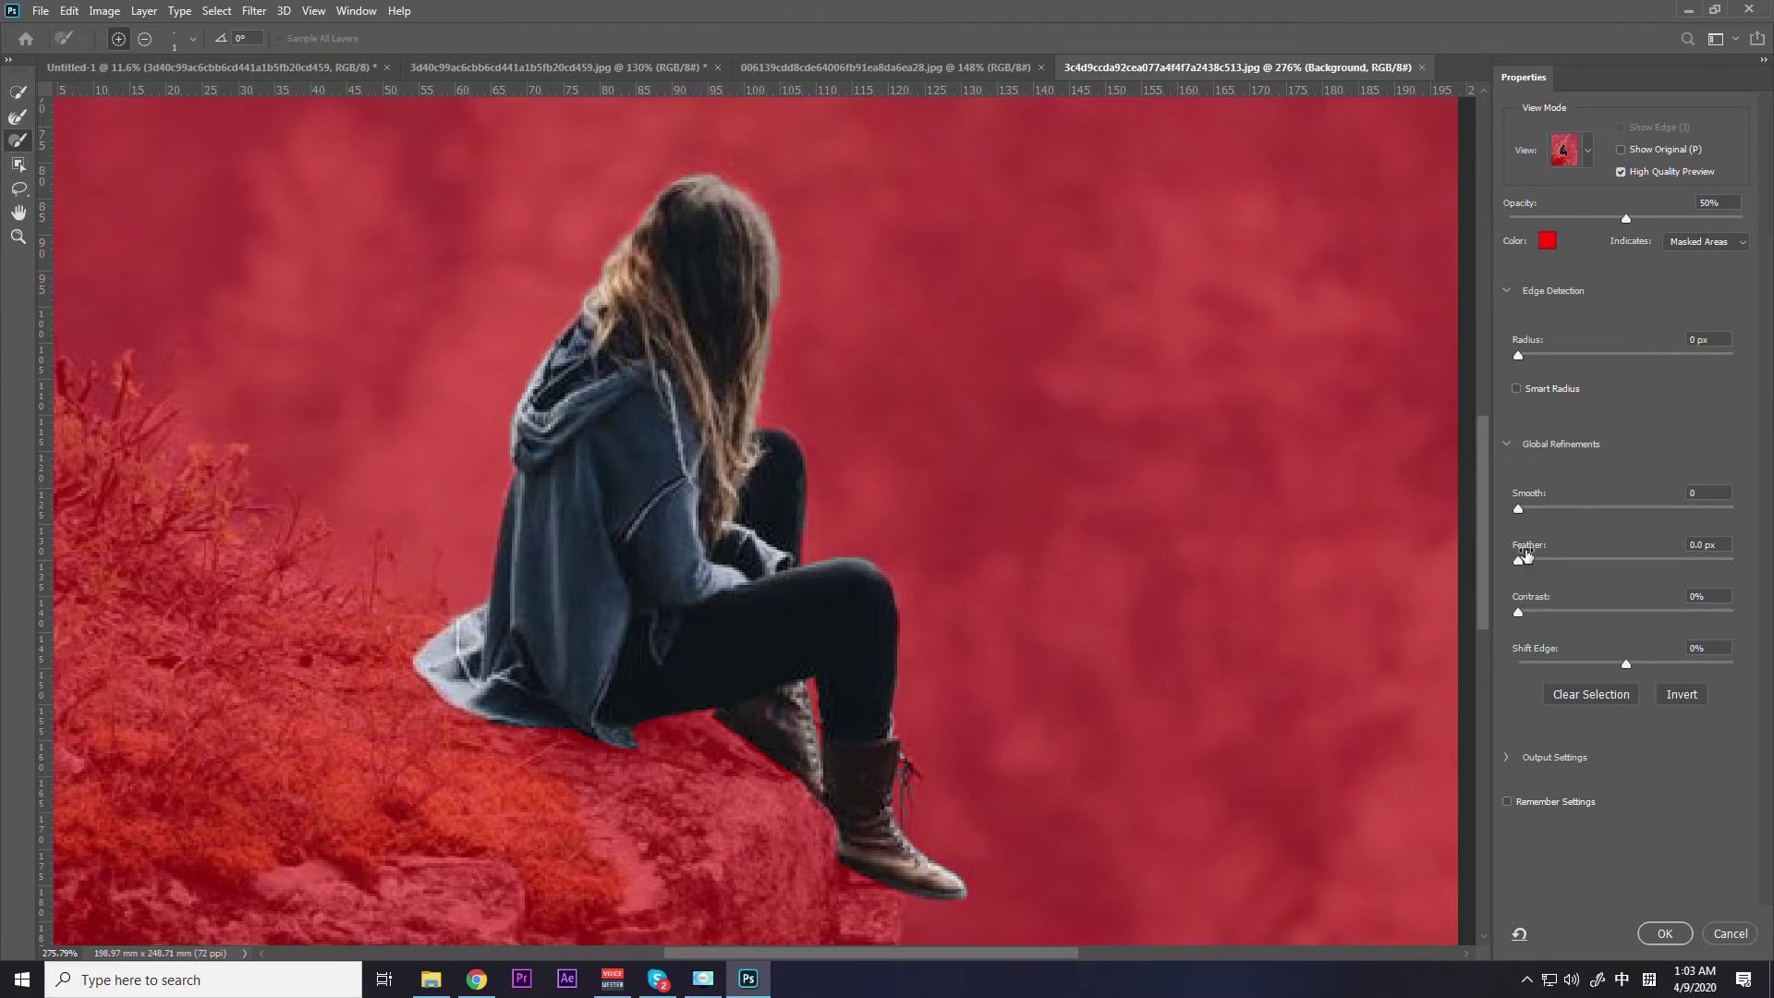
scroll(959, 499, up, 1)
scroll(958, 499, up, 2)
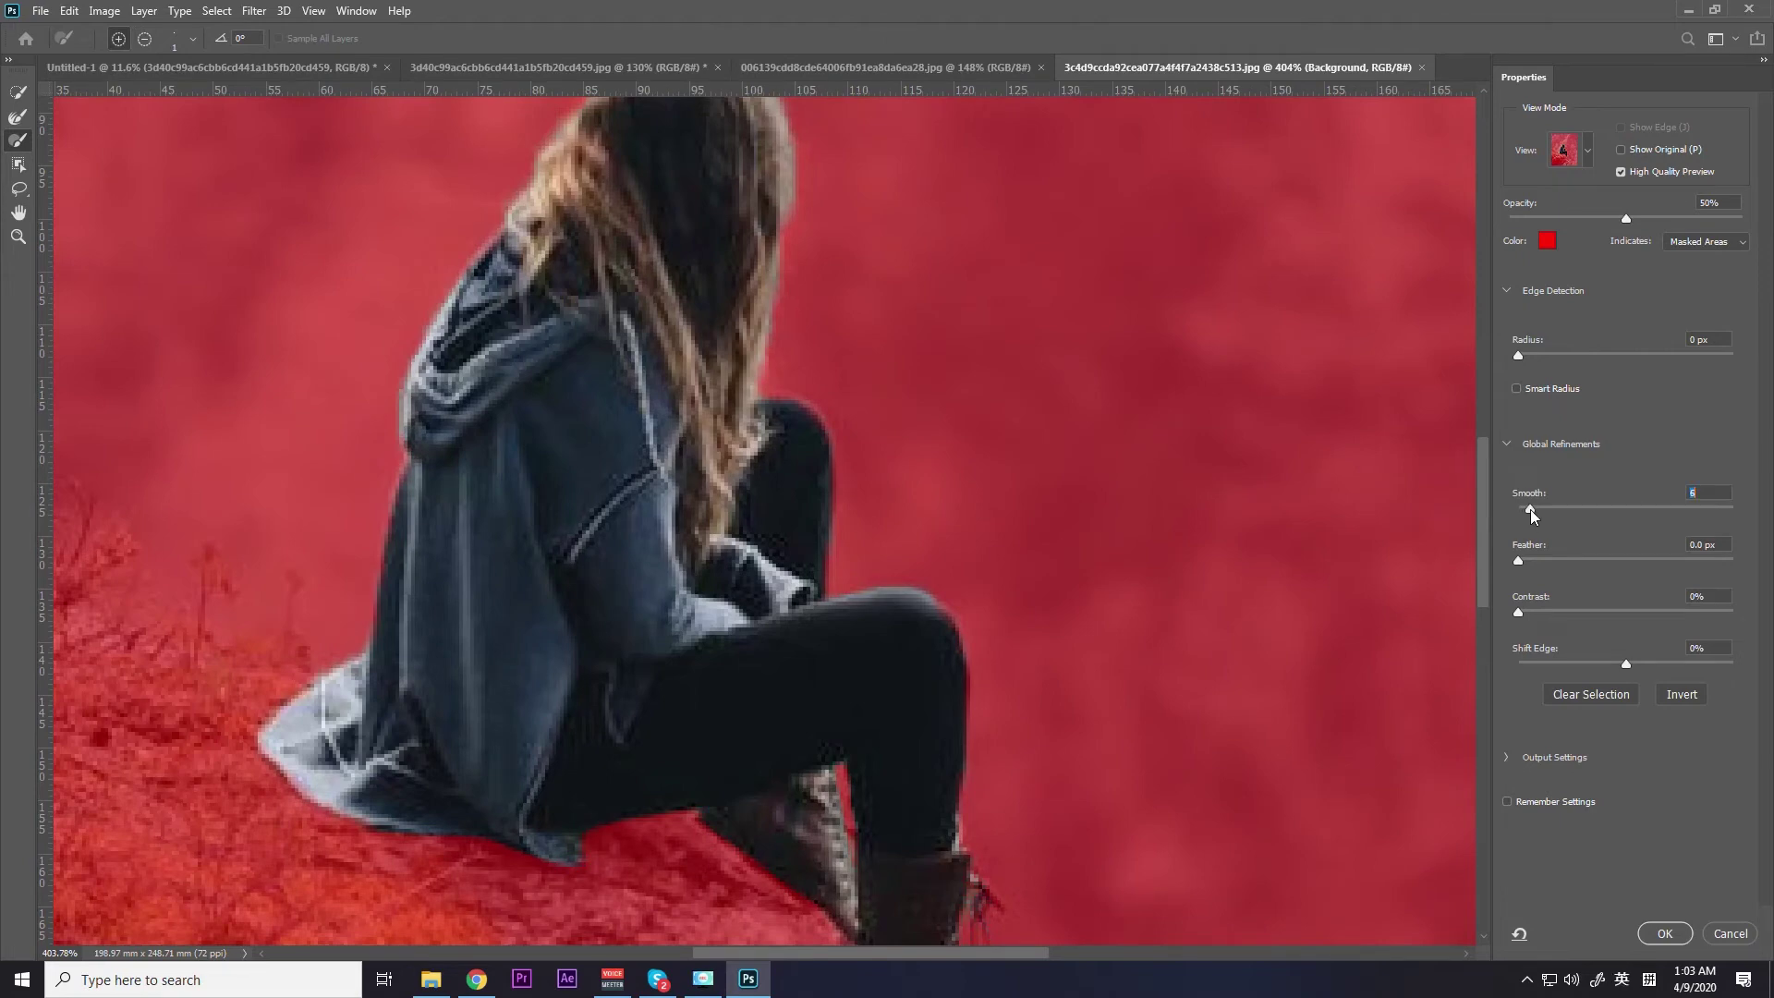
click(1664, 933)
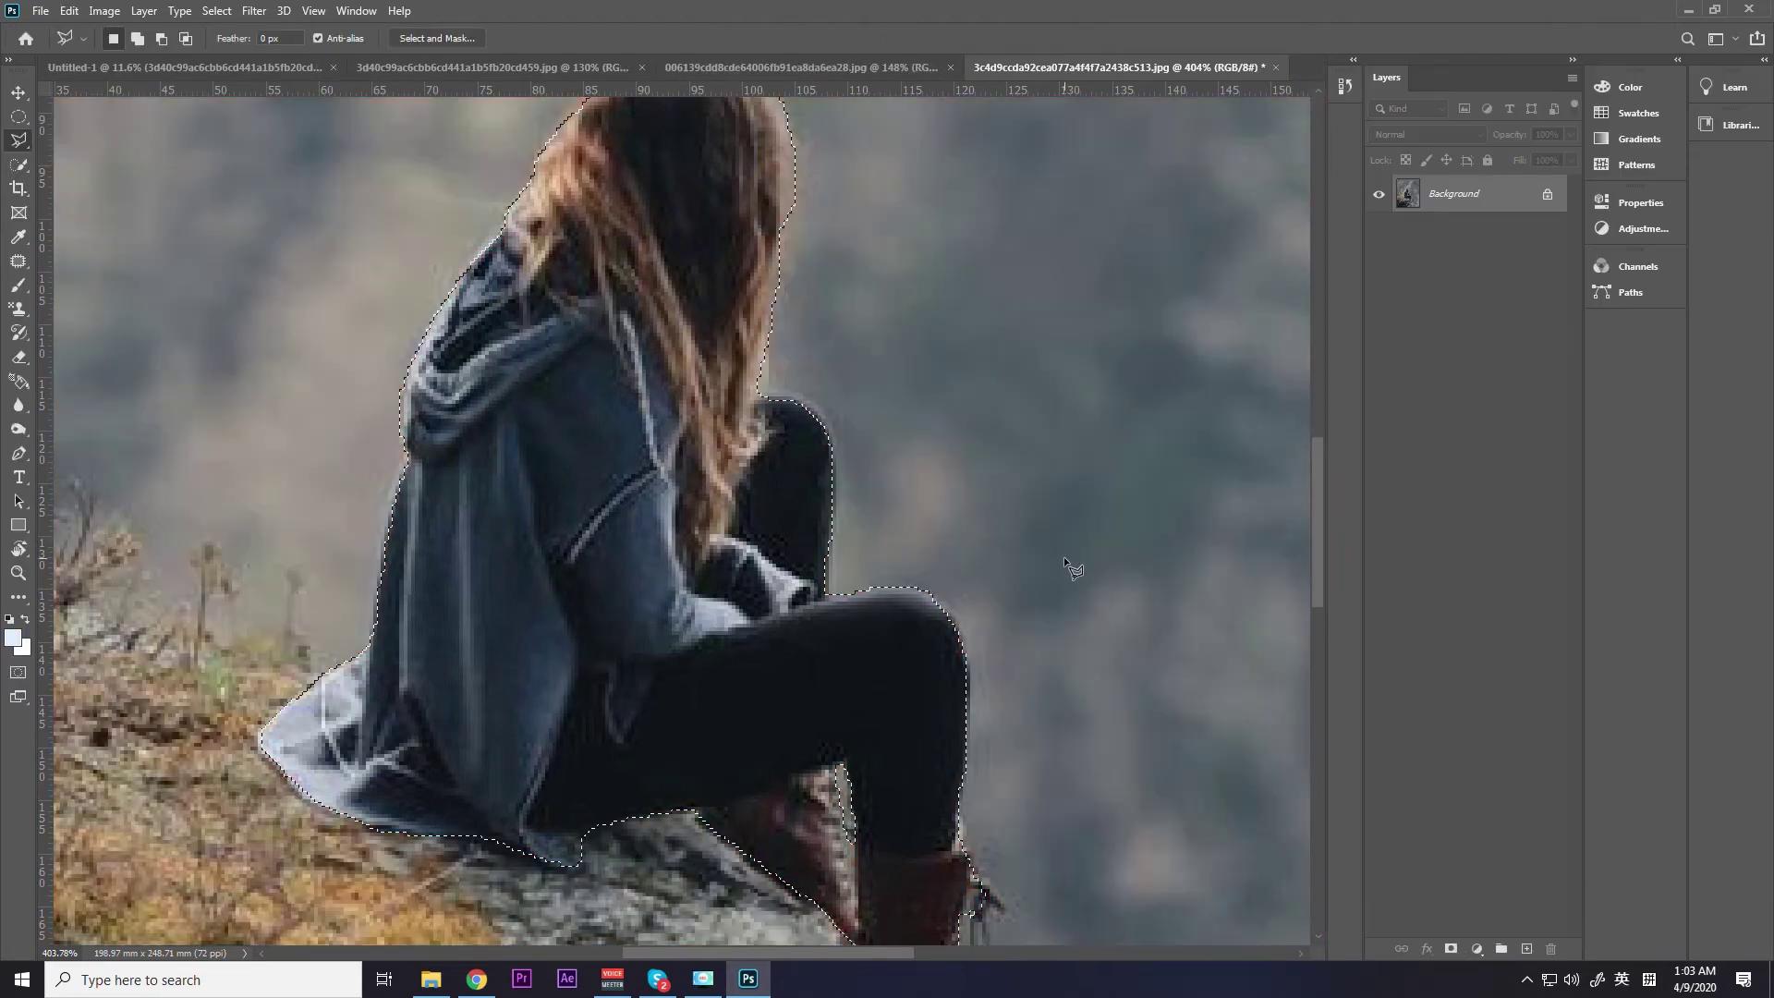
Copy the selected girl to Layer 1 and hide the Background layer to view her cut-out.
scroll(1063, 556, down, 2)
scroll(923, 480, down, 1)
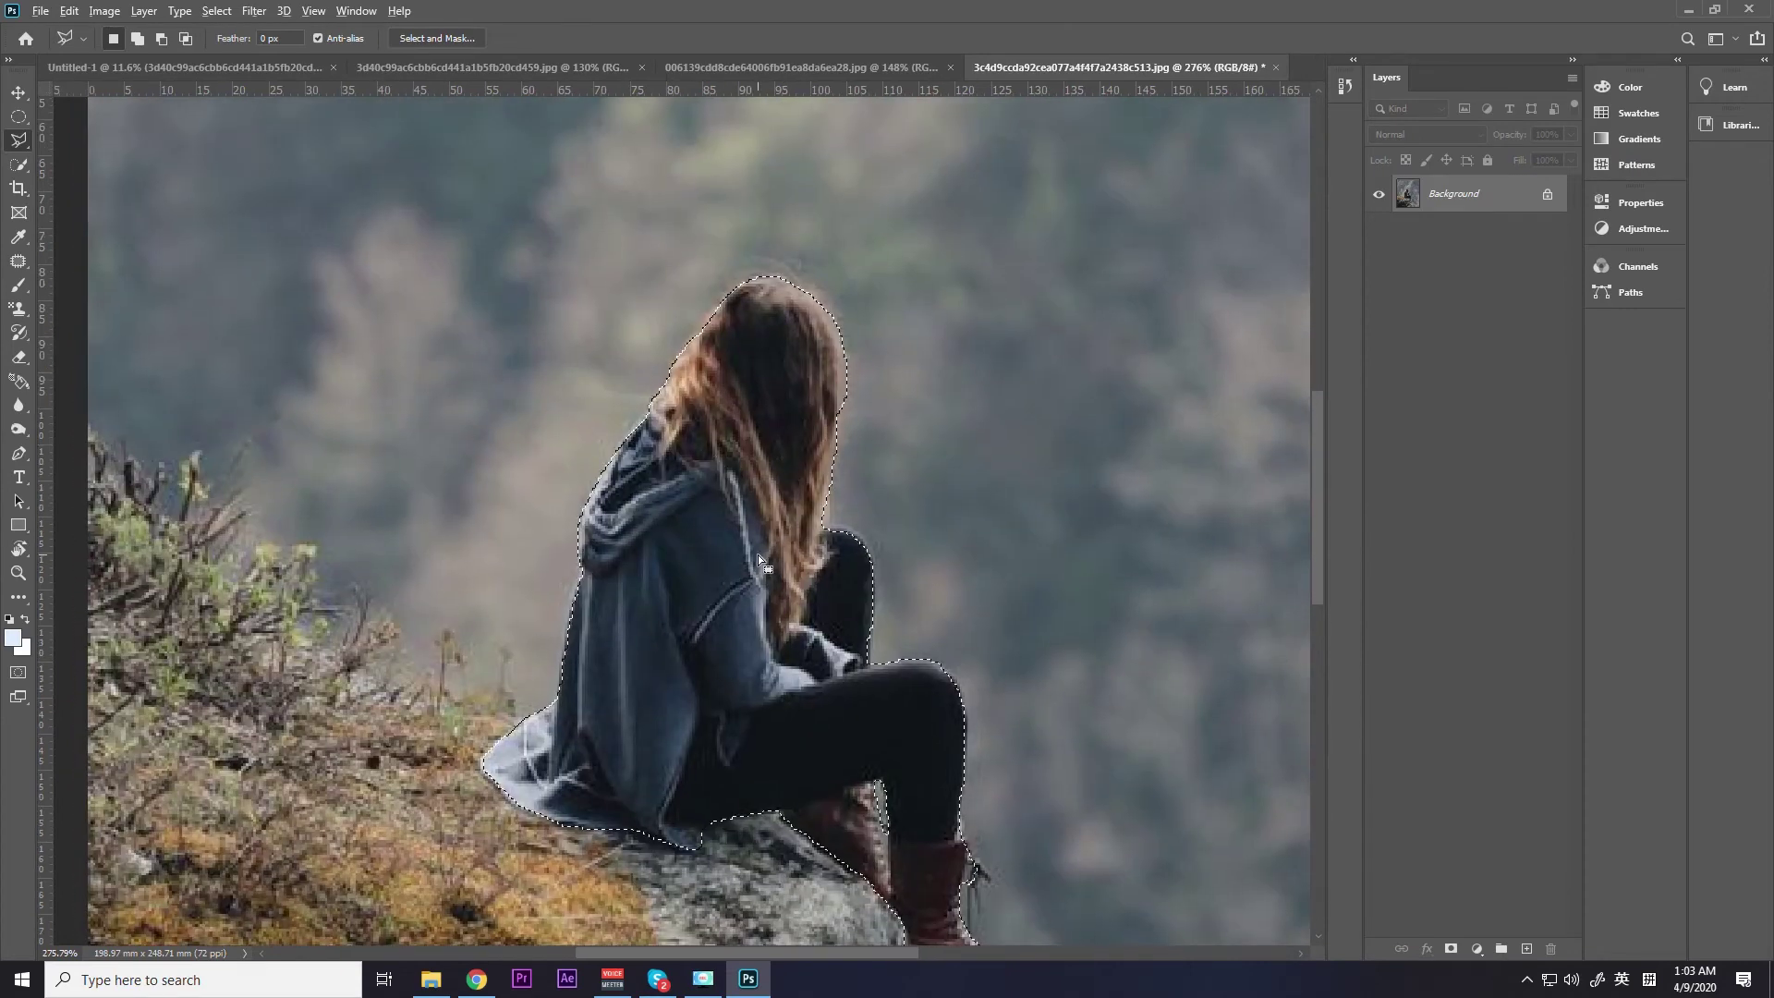
scroll(758, 559, down, 2)
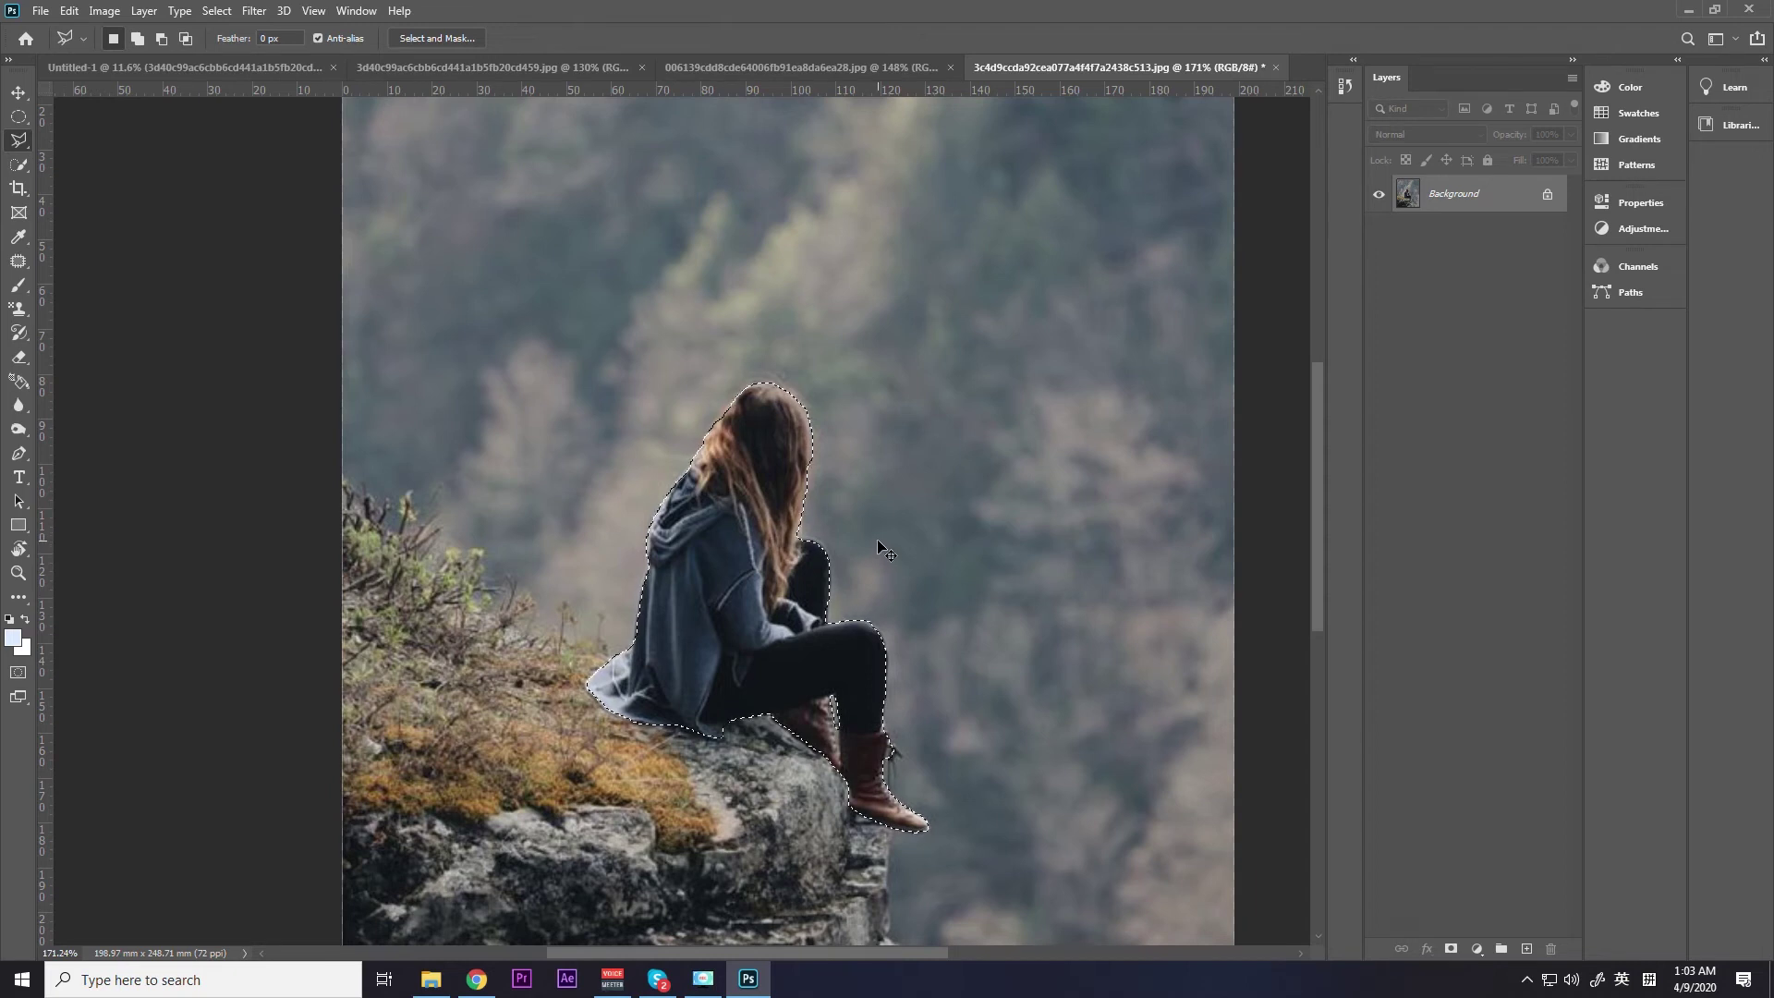
key(ctrl+j)
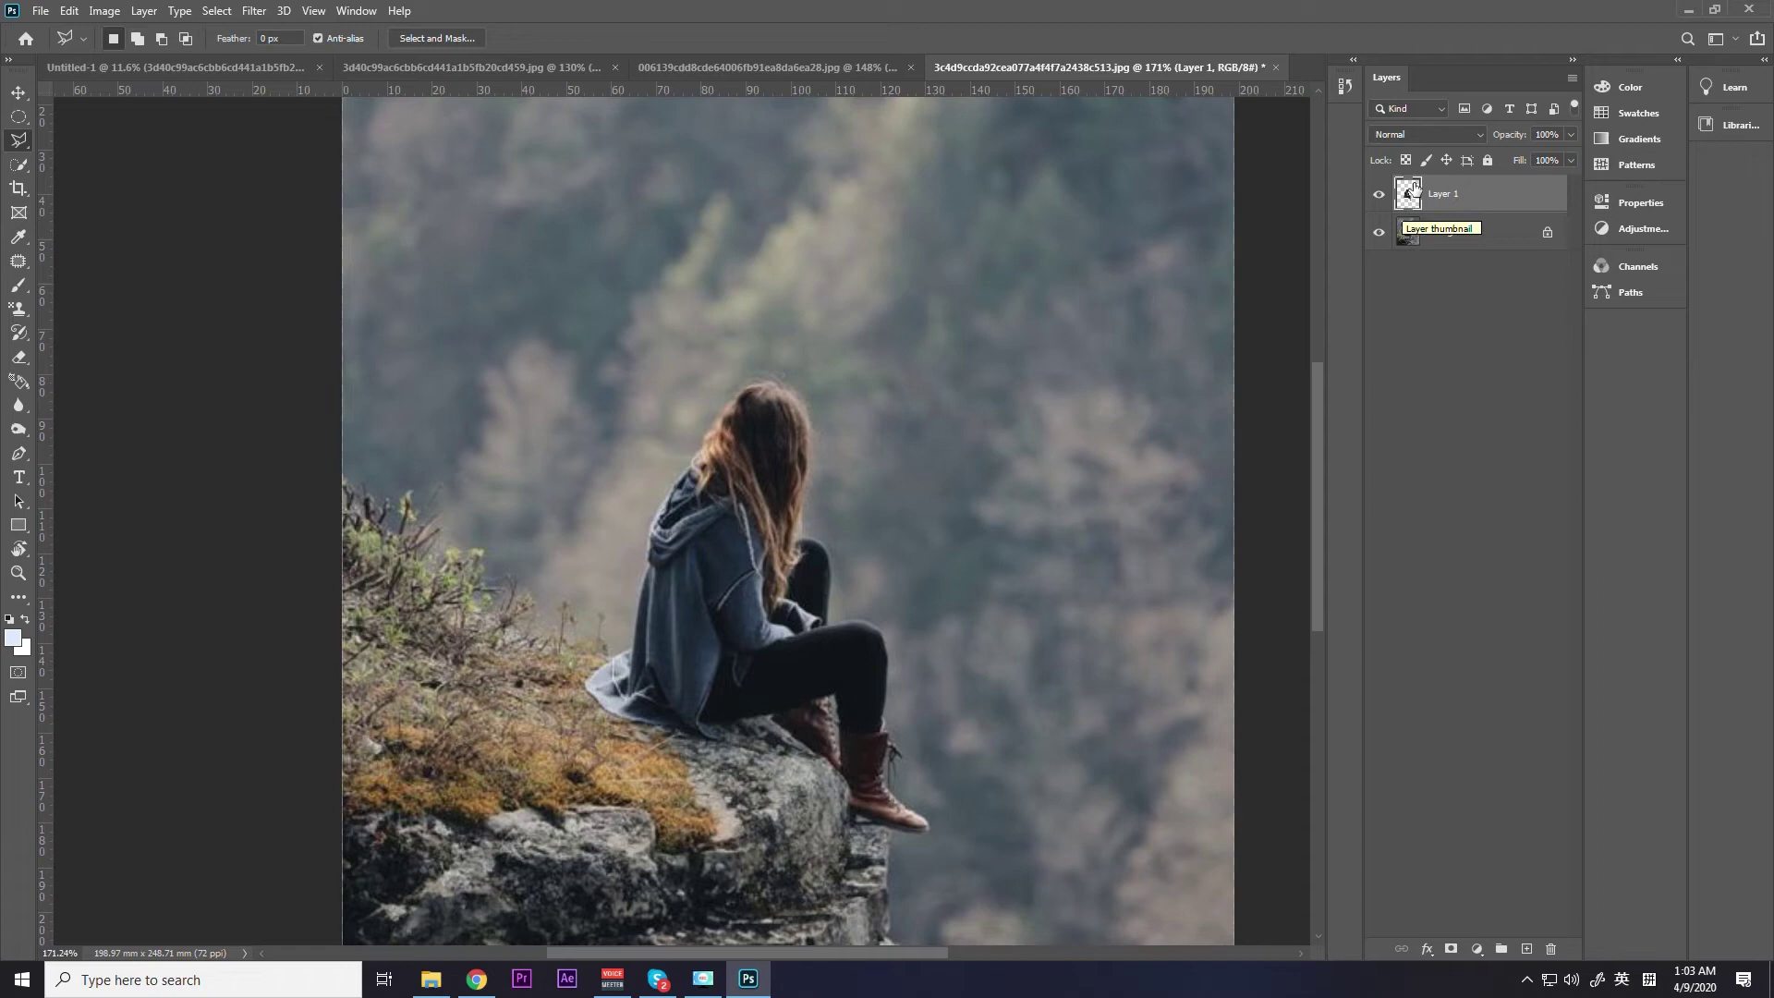
click(1379, 232)
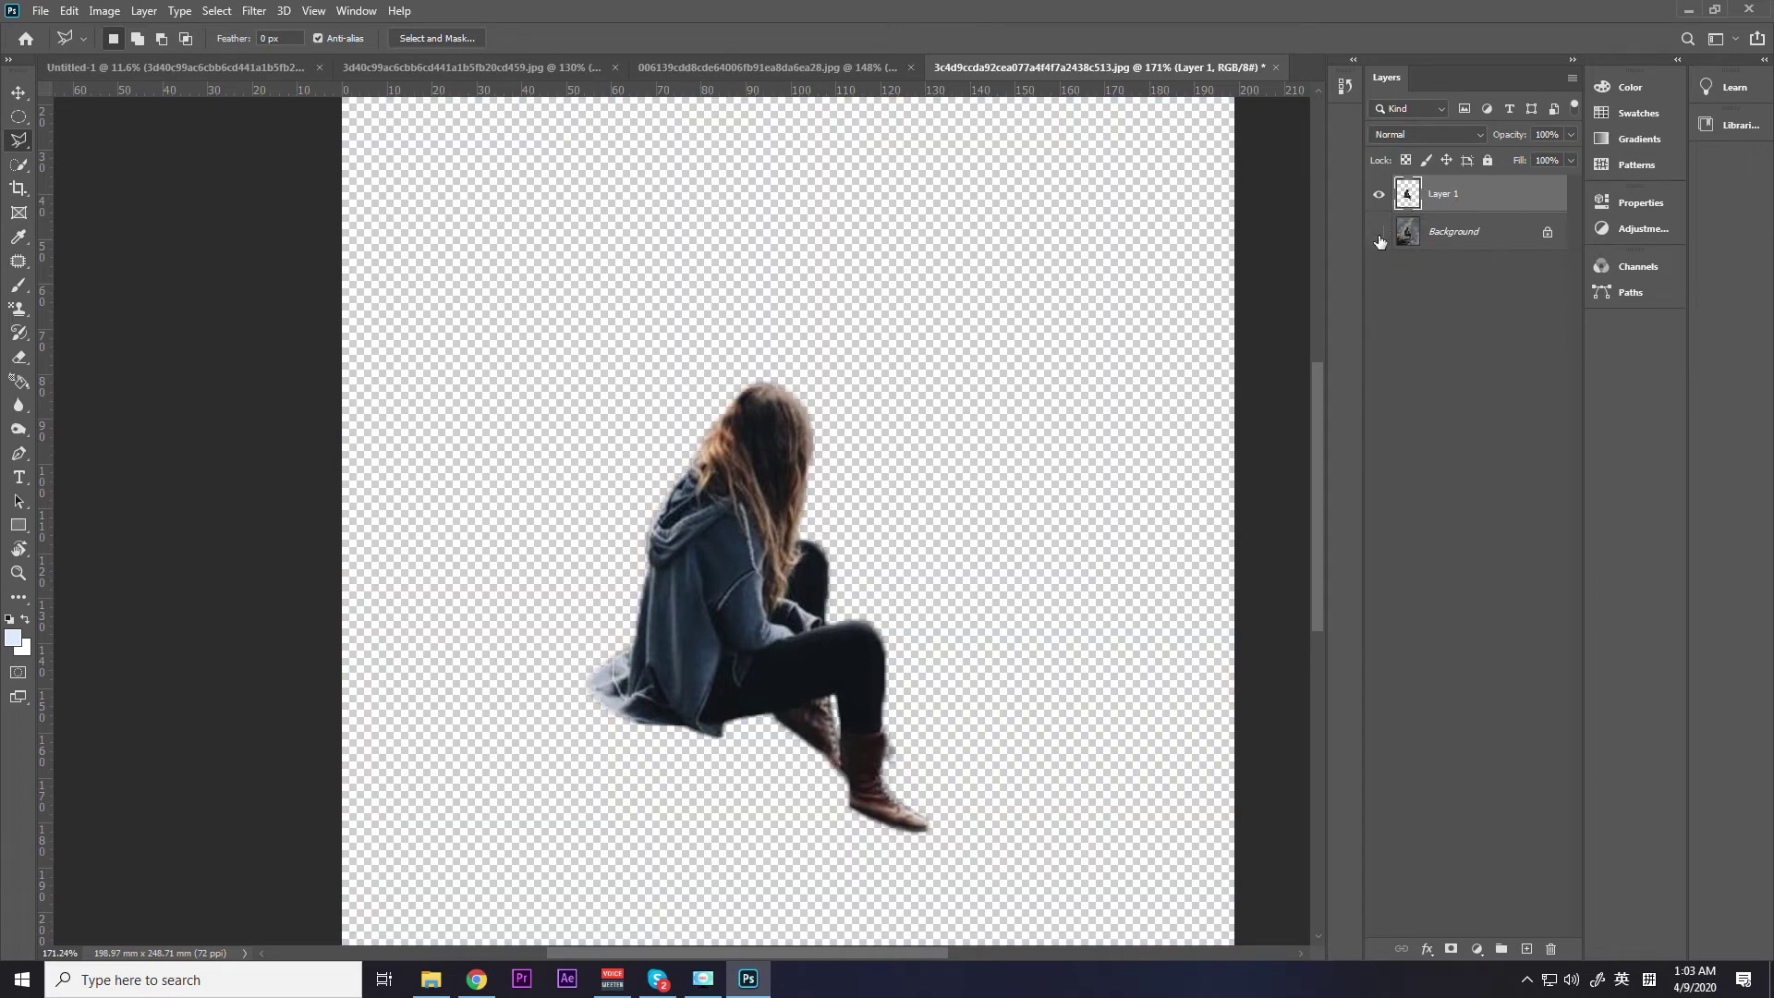
Turn the Background layer's visibility back on and make it the active layer.
scroll(987, 484, left, 2)
scroll(1003, 495, down, 3)
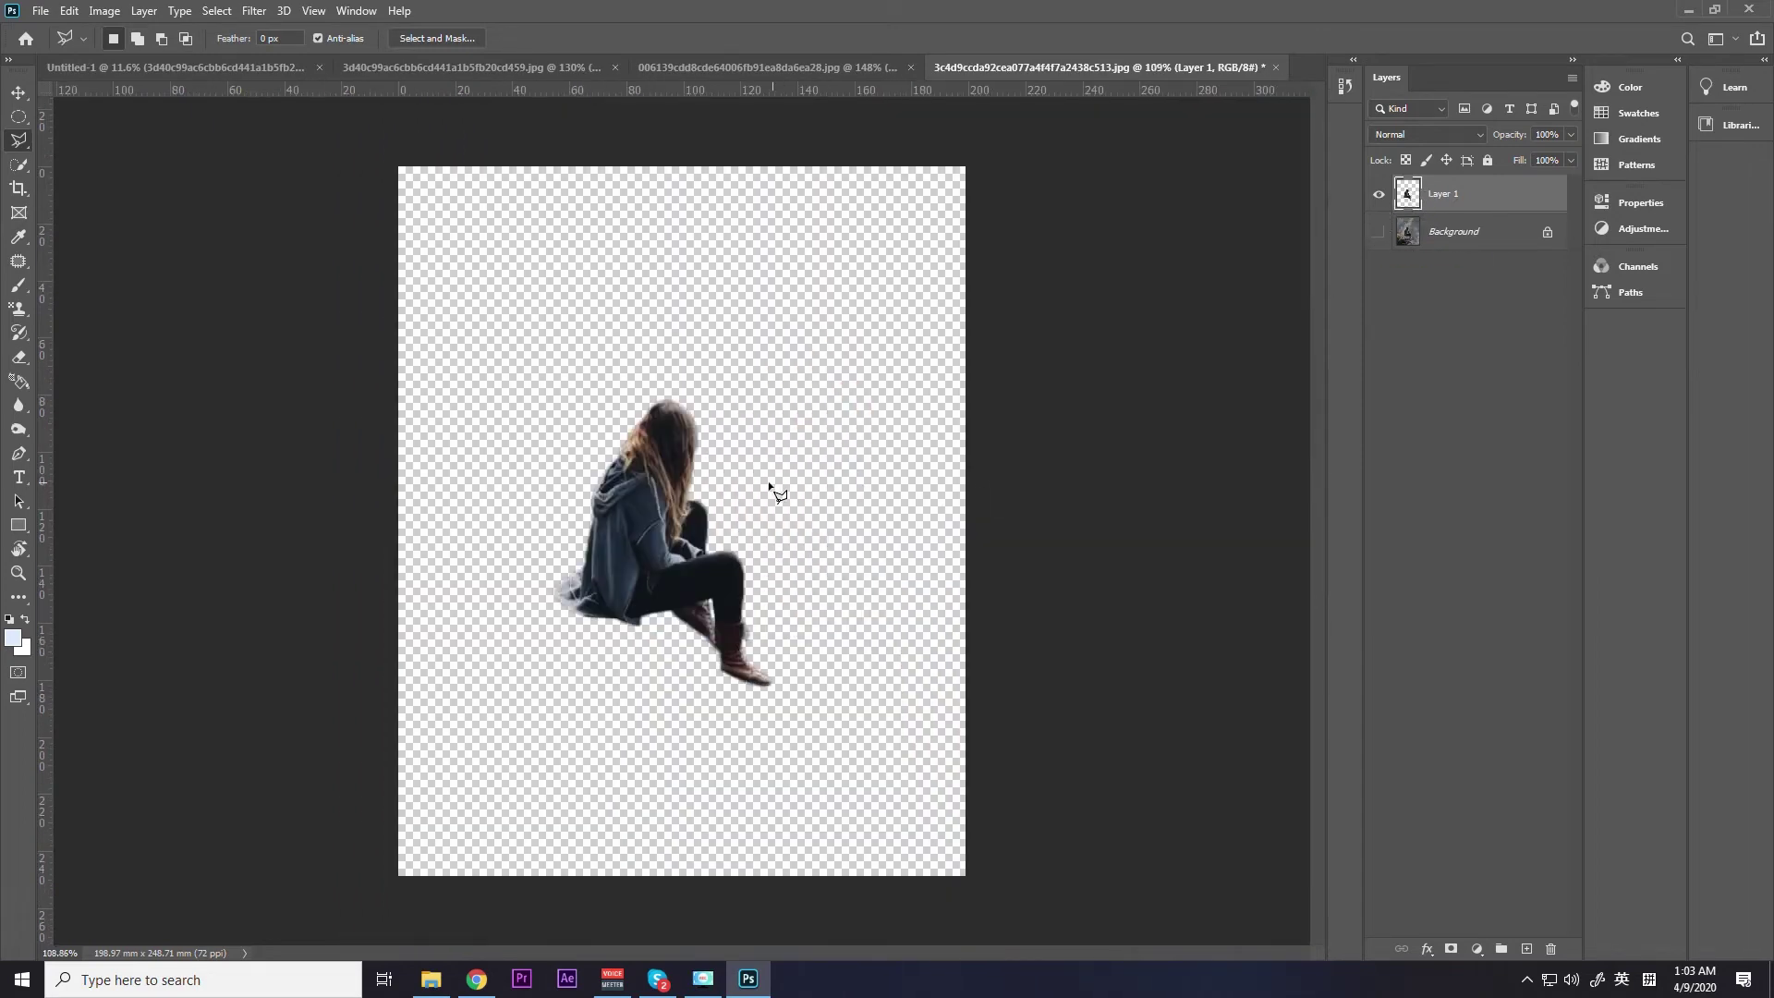
click(1380, 233)
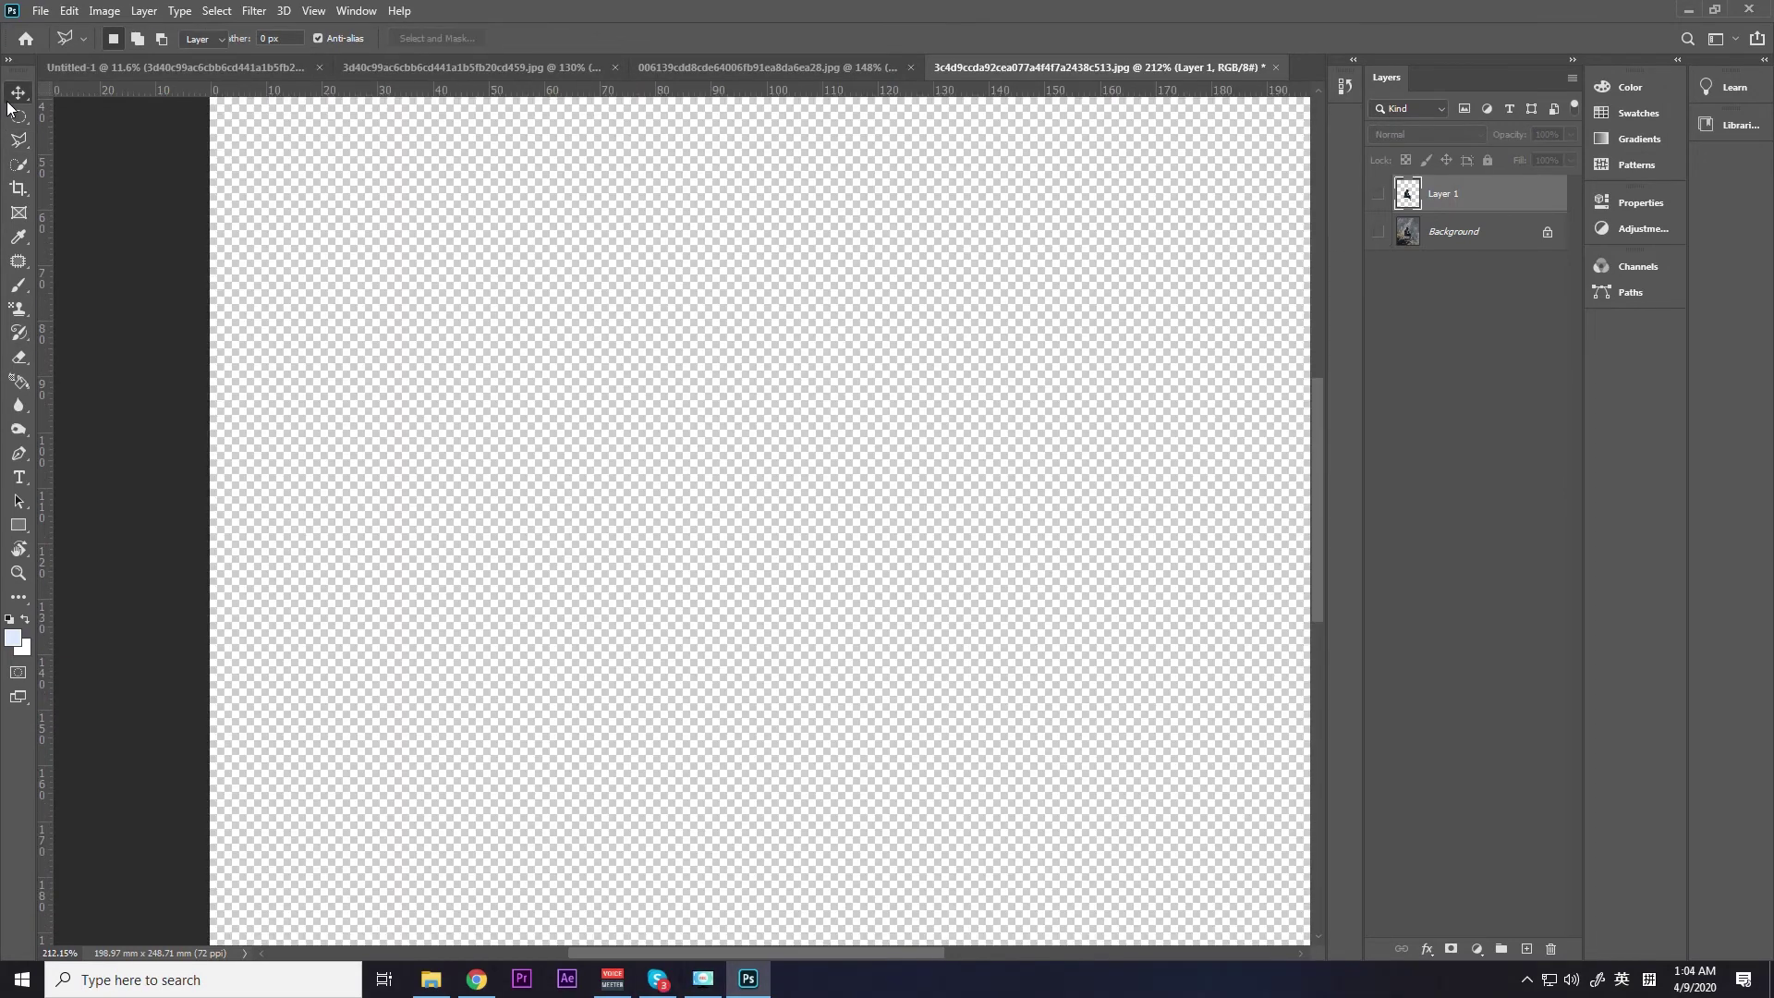
click(1380, 196)
click(1378, 232)
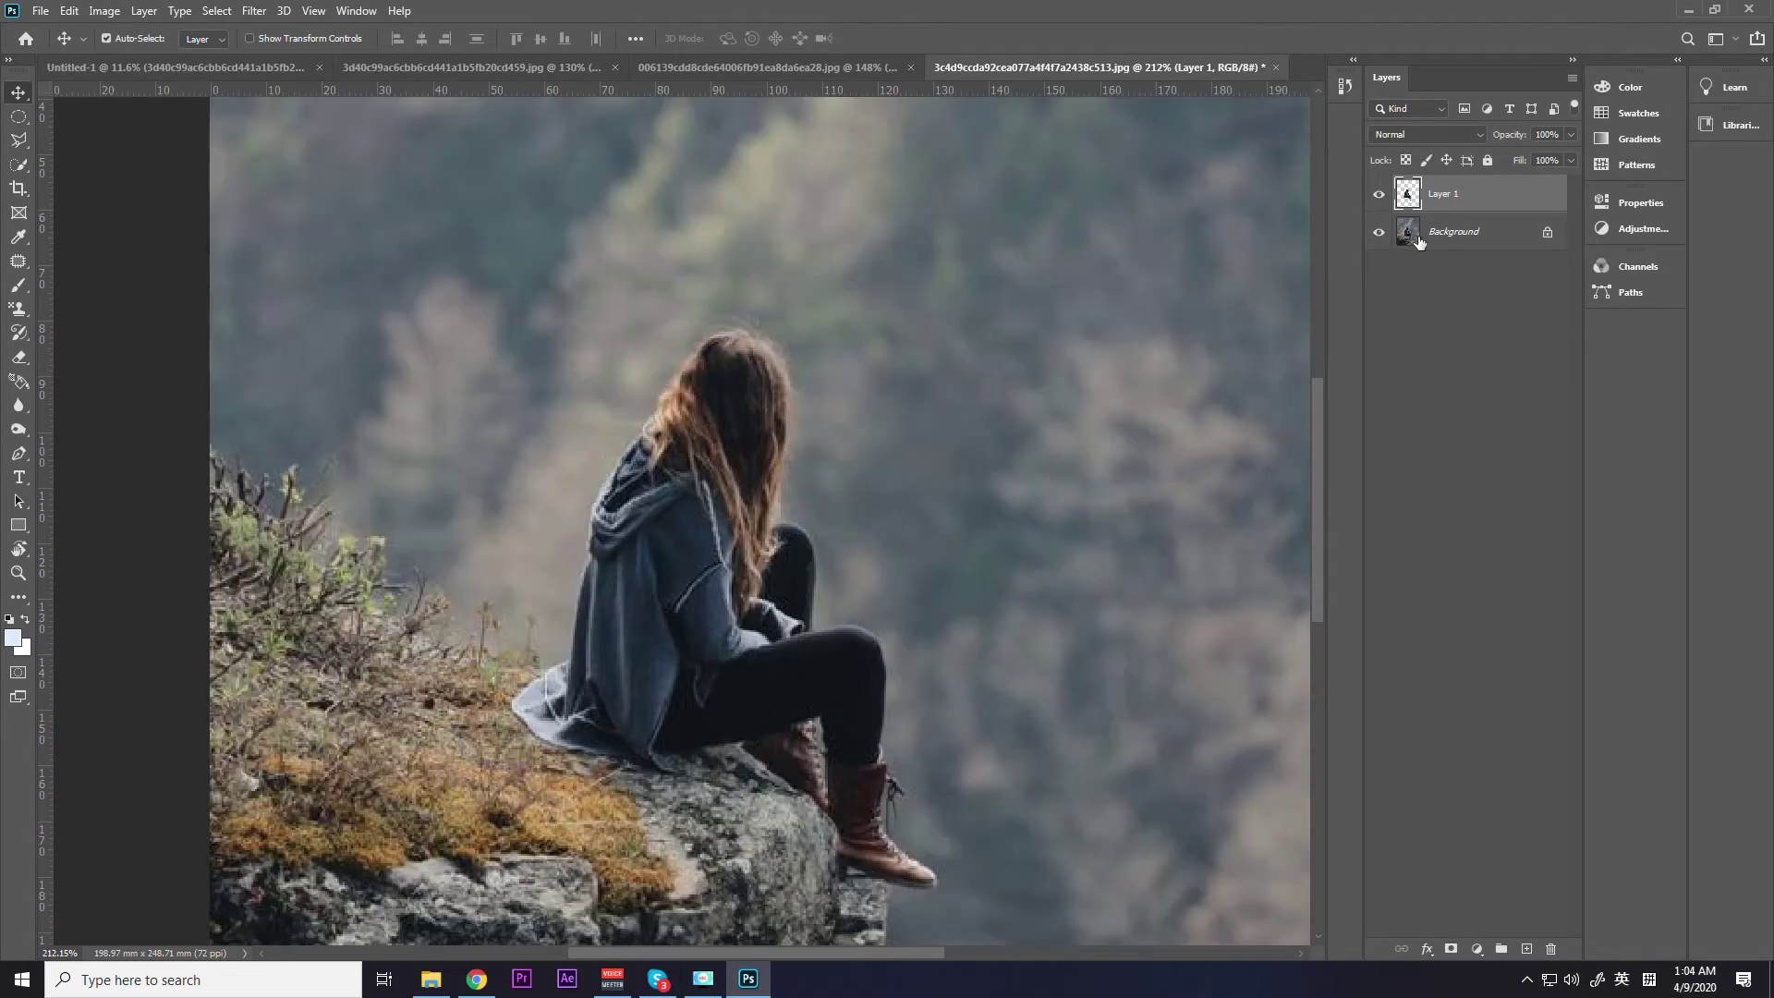
Bring the girl, rock ledge and cliff edge into view and choose the Quick Selection tool.
scroll(502, 499, down, 3)
scroll(502, 499, left, 1)
scroll(503, 499, down, 2)
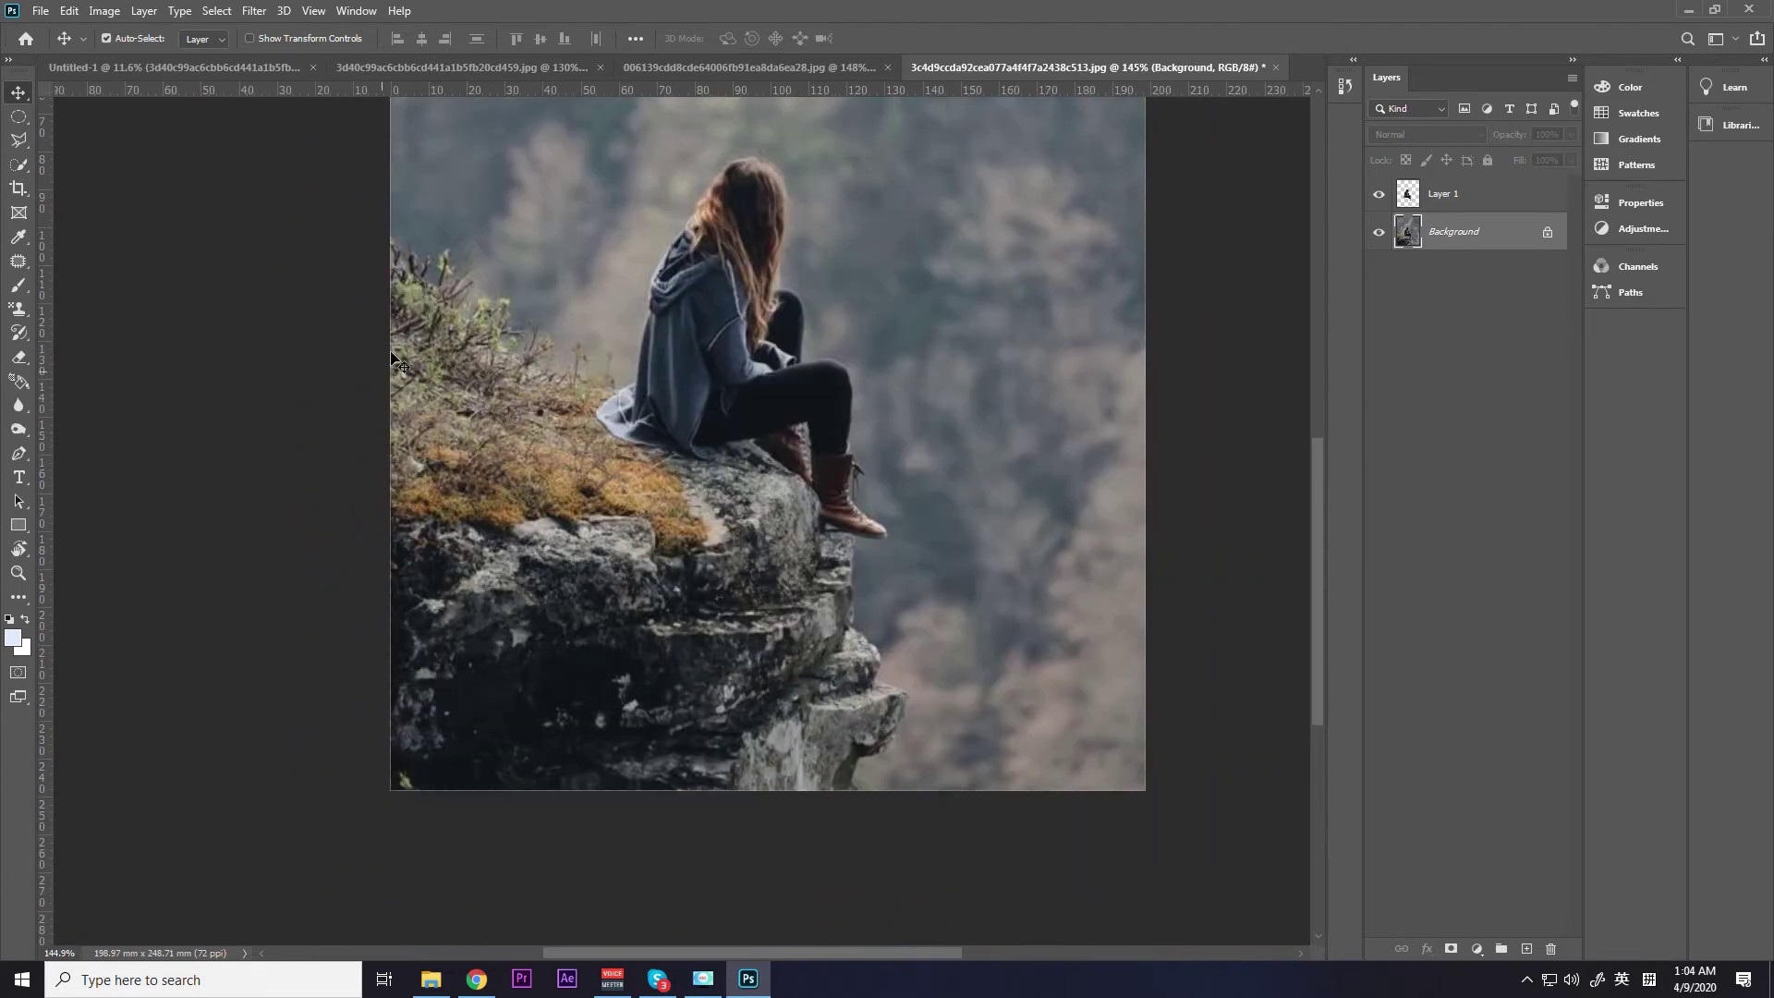
drag(730, 744, 1086, 485)
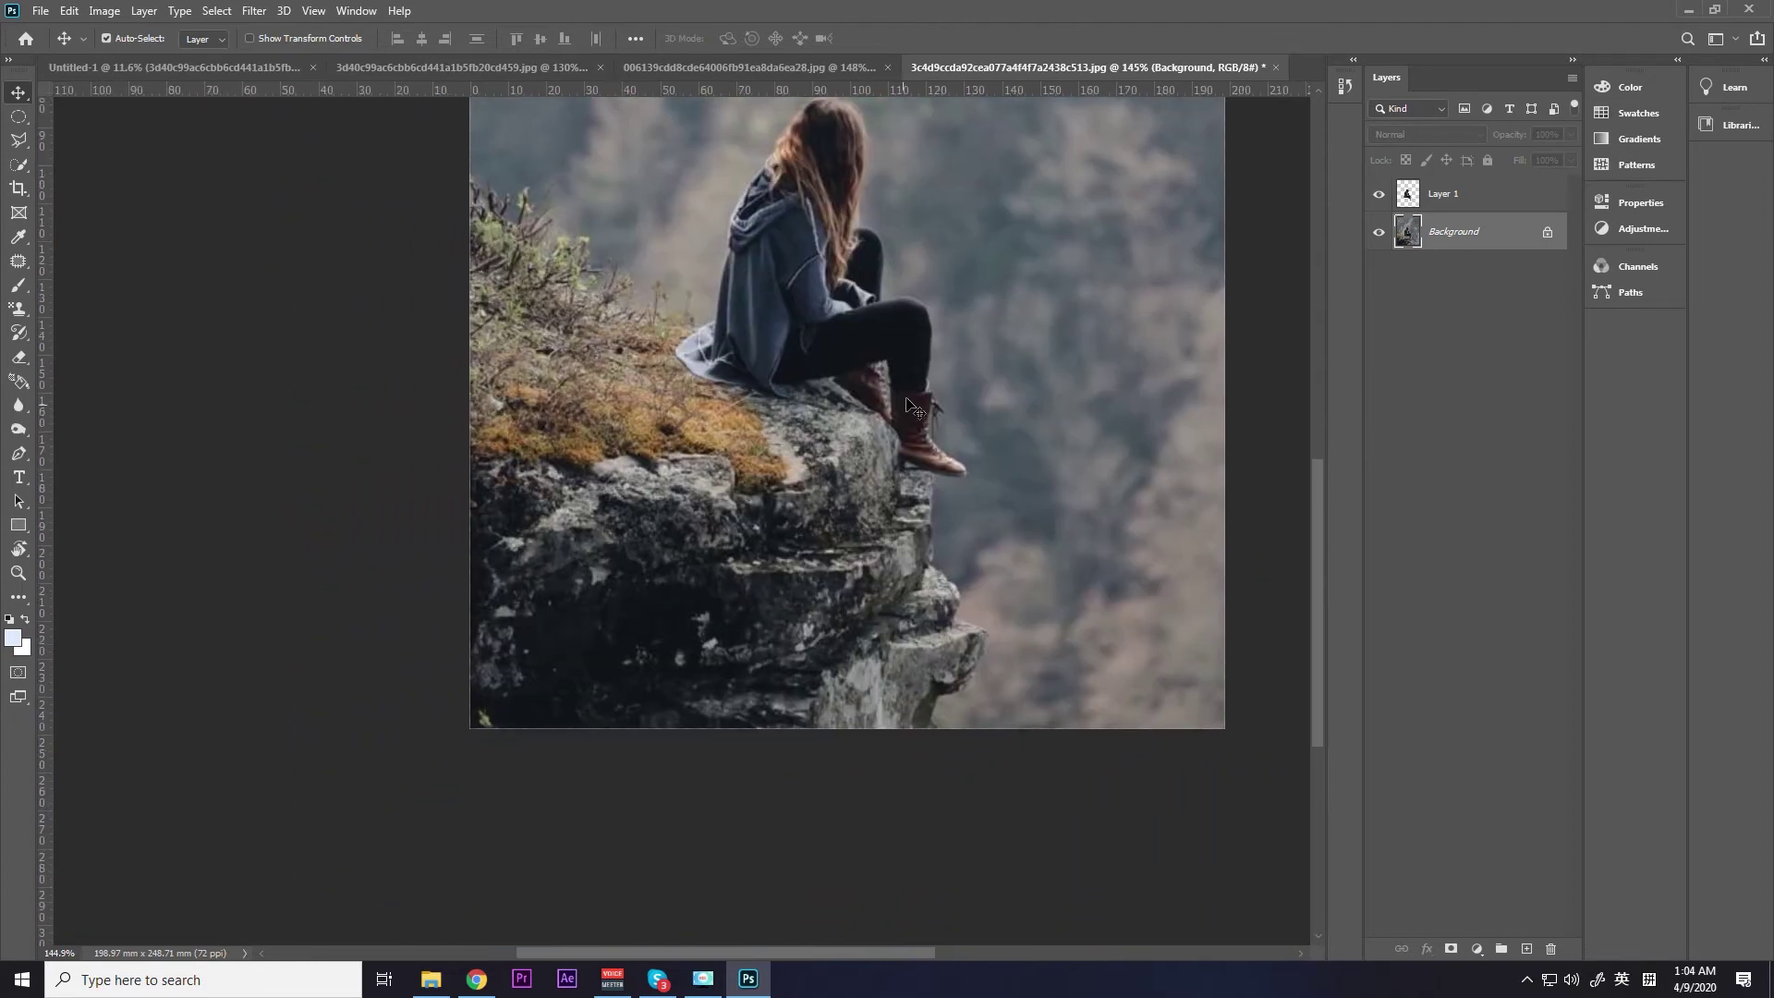
scroll(911, 413, up, 2)
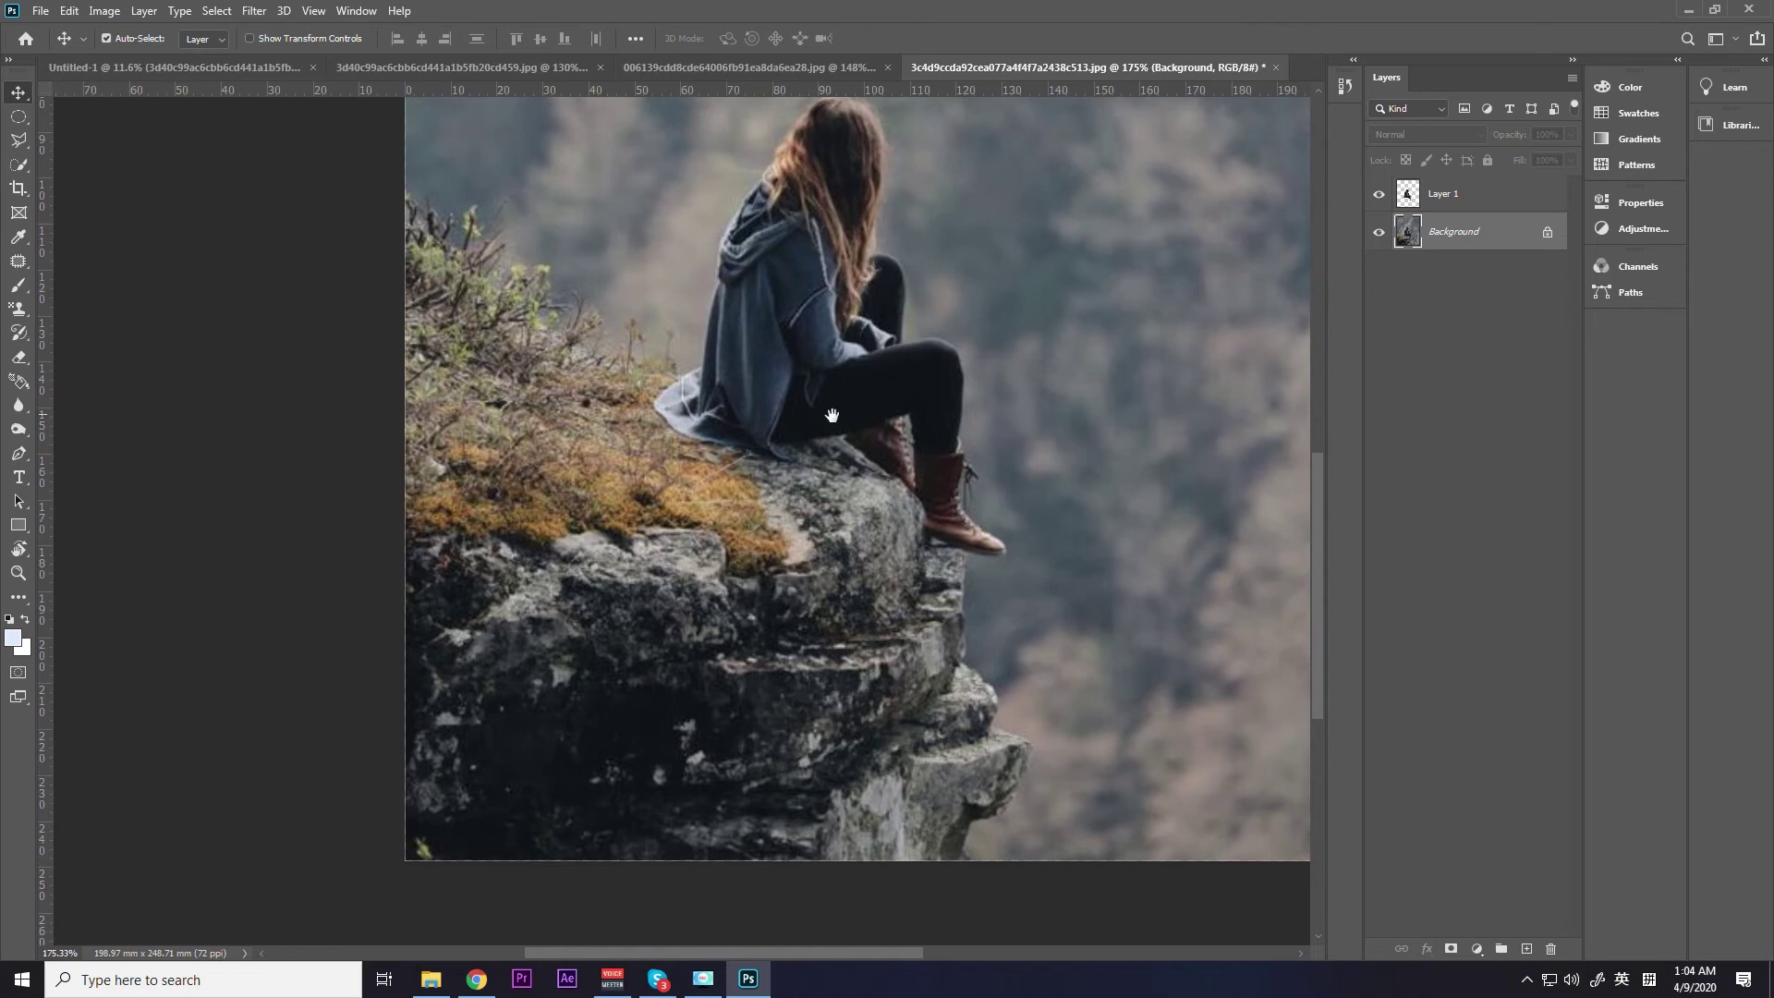
drag(838, 415, 889, 384)
click(21, 140)
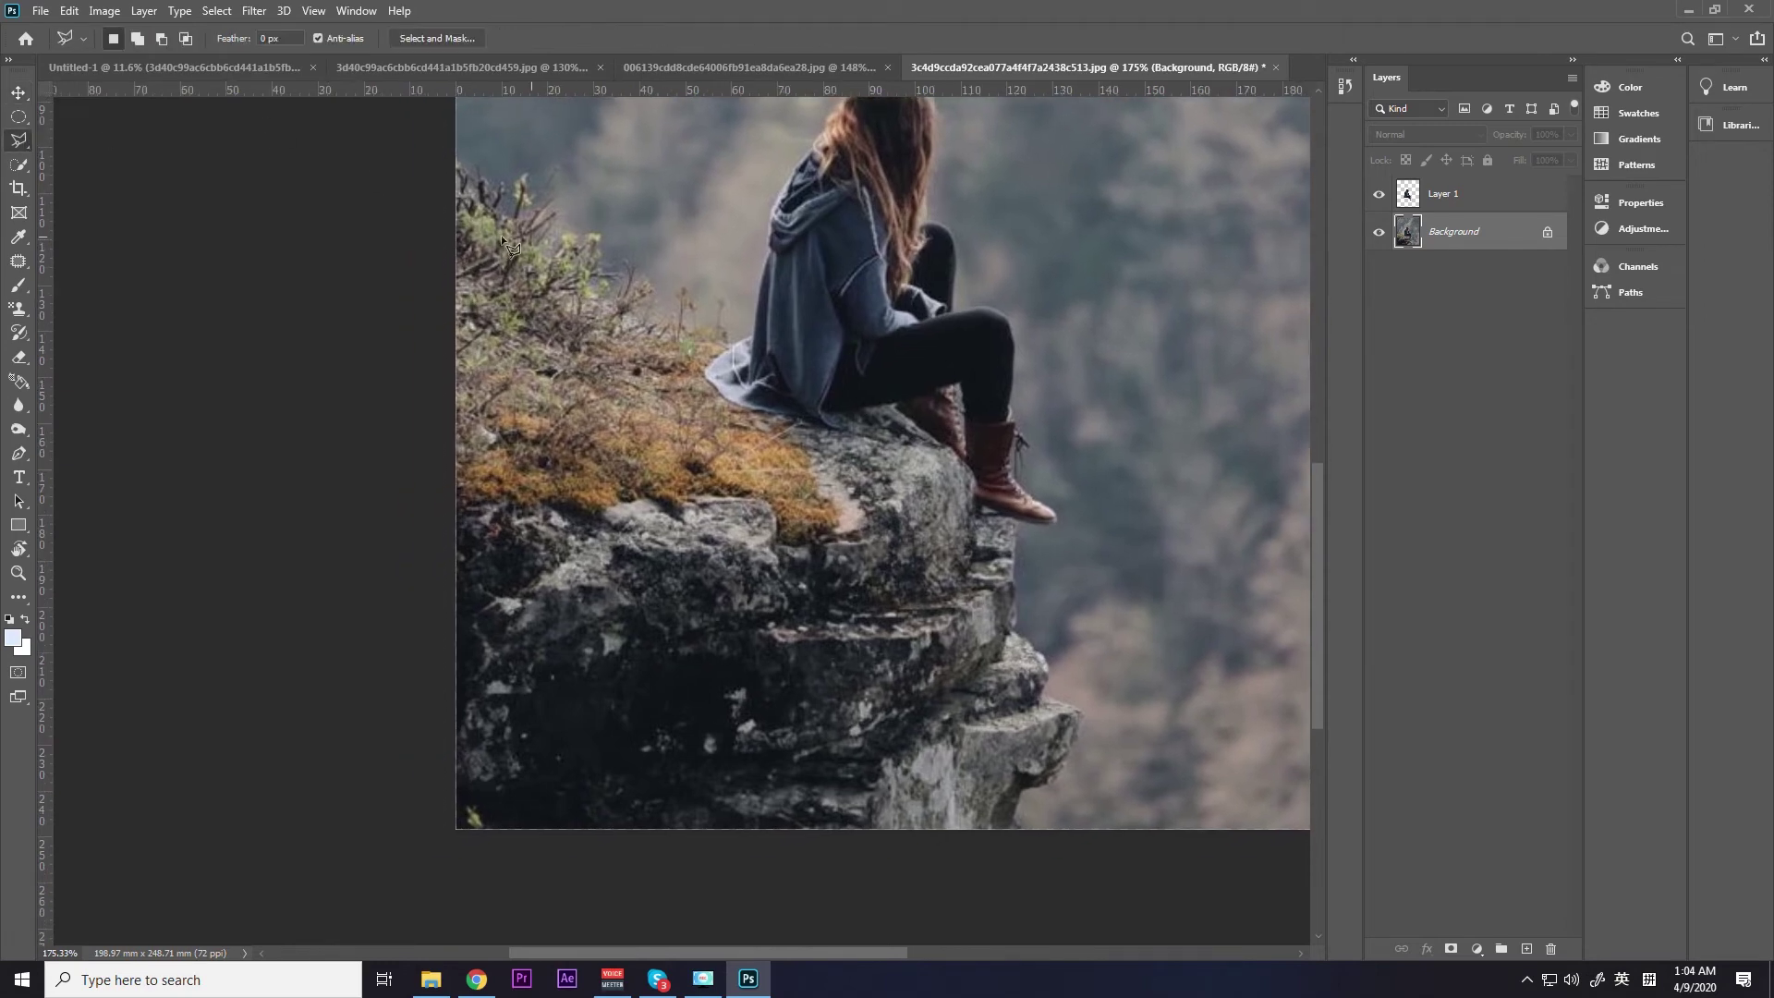
click(21, 167)
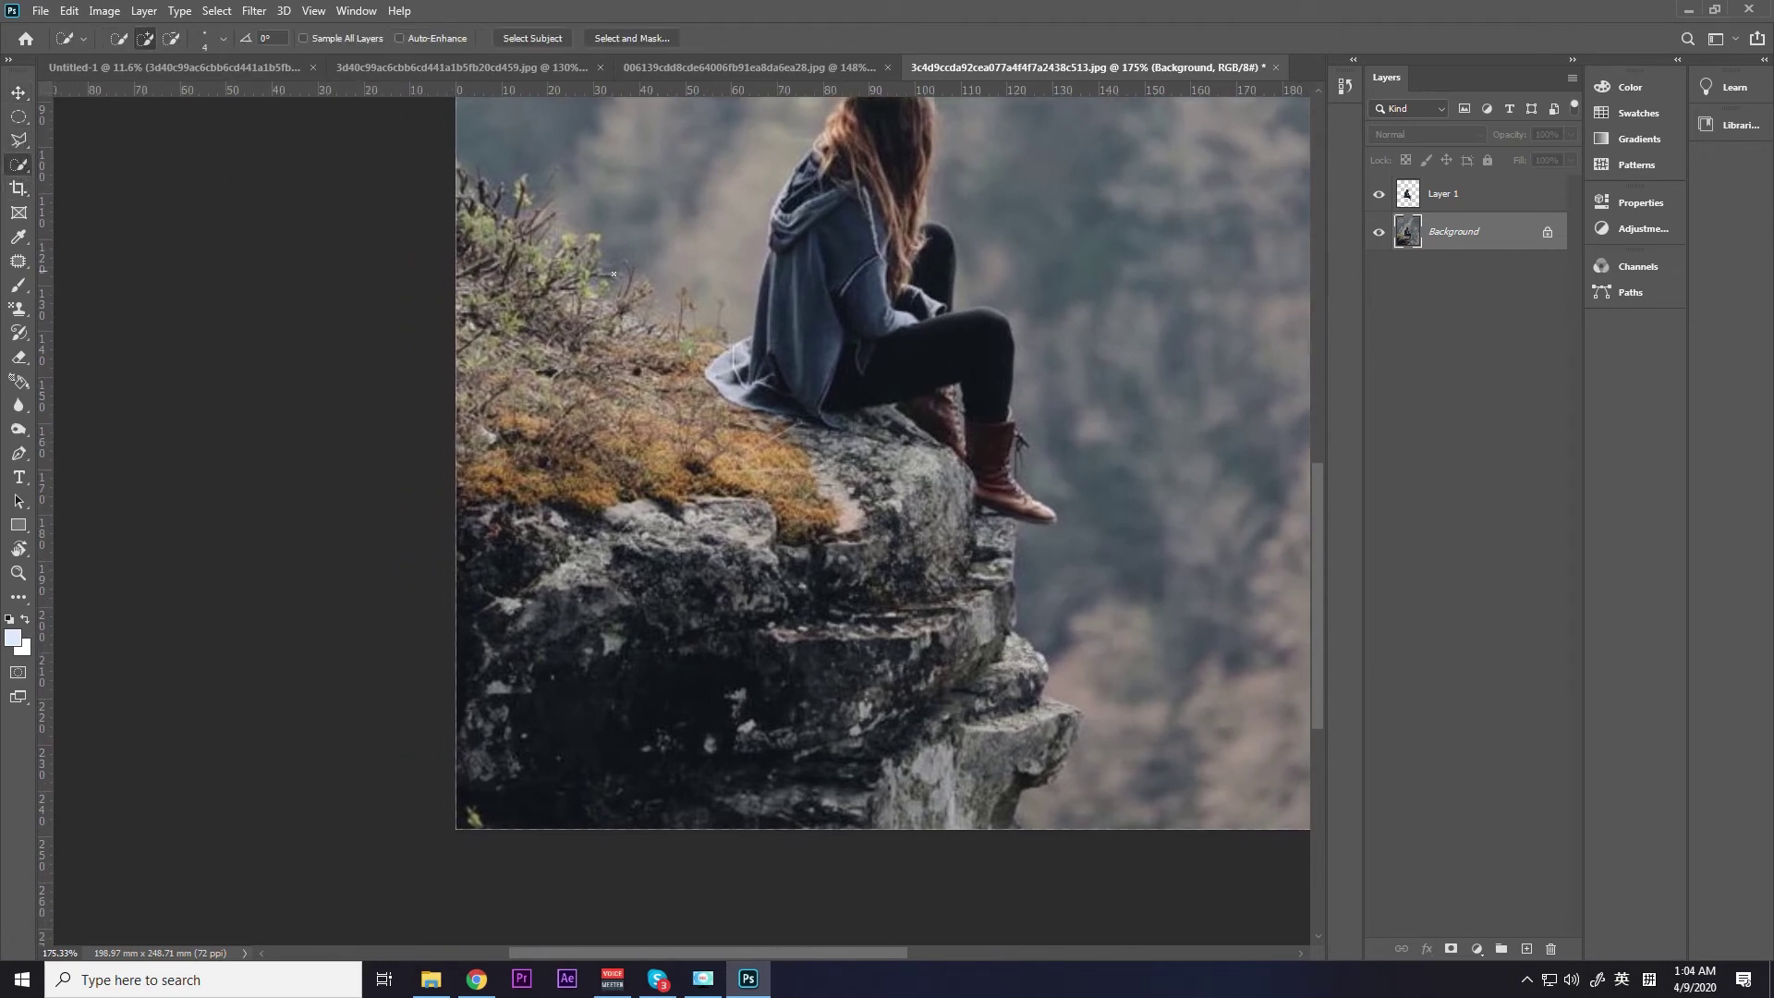
Paint a quick selection over the grass and rock ledge, adding the rock edge with a smaller brush.
alt+right_click(511, 259)
mouse_move(531, 362)
mouse_down()
mouse_move(1005, 742)
mouse_move(1064, 720)
mouse_move(492, 414)
mouse_move(779, 387)
mouse_move(823, 326)
mouse_move(874, 465)
mouse_move(1086, 706)
mouse_up()
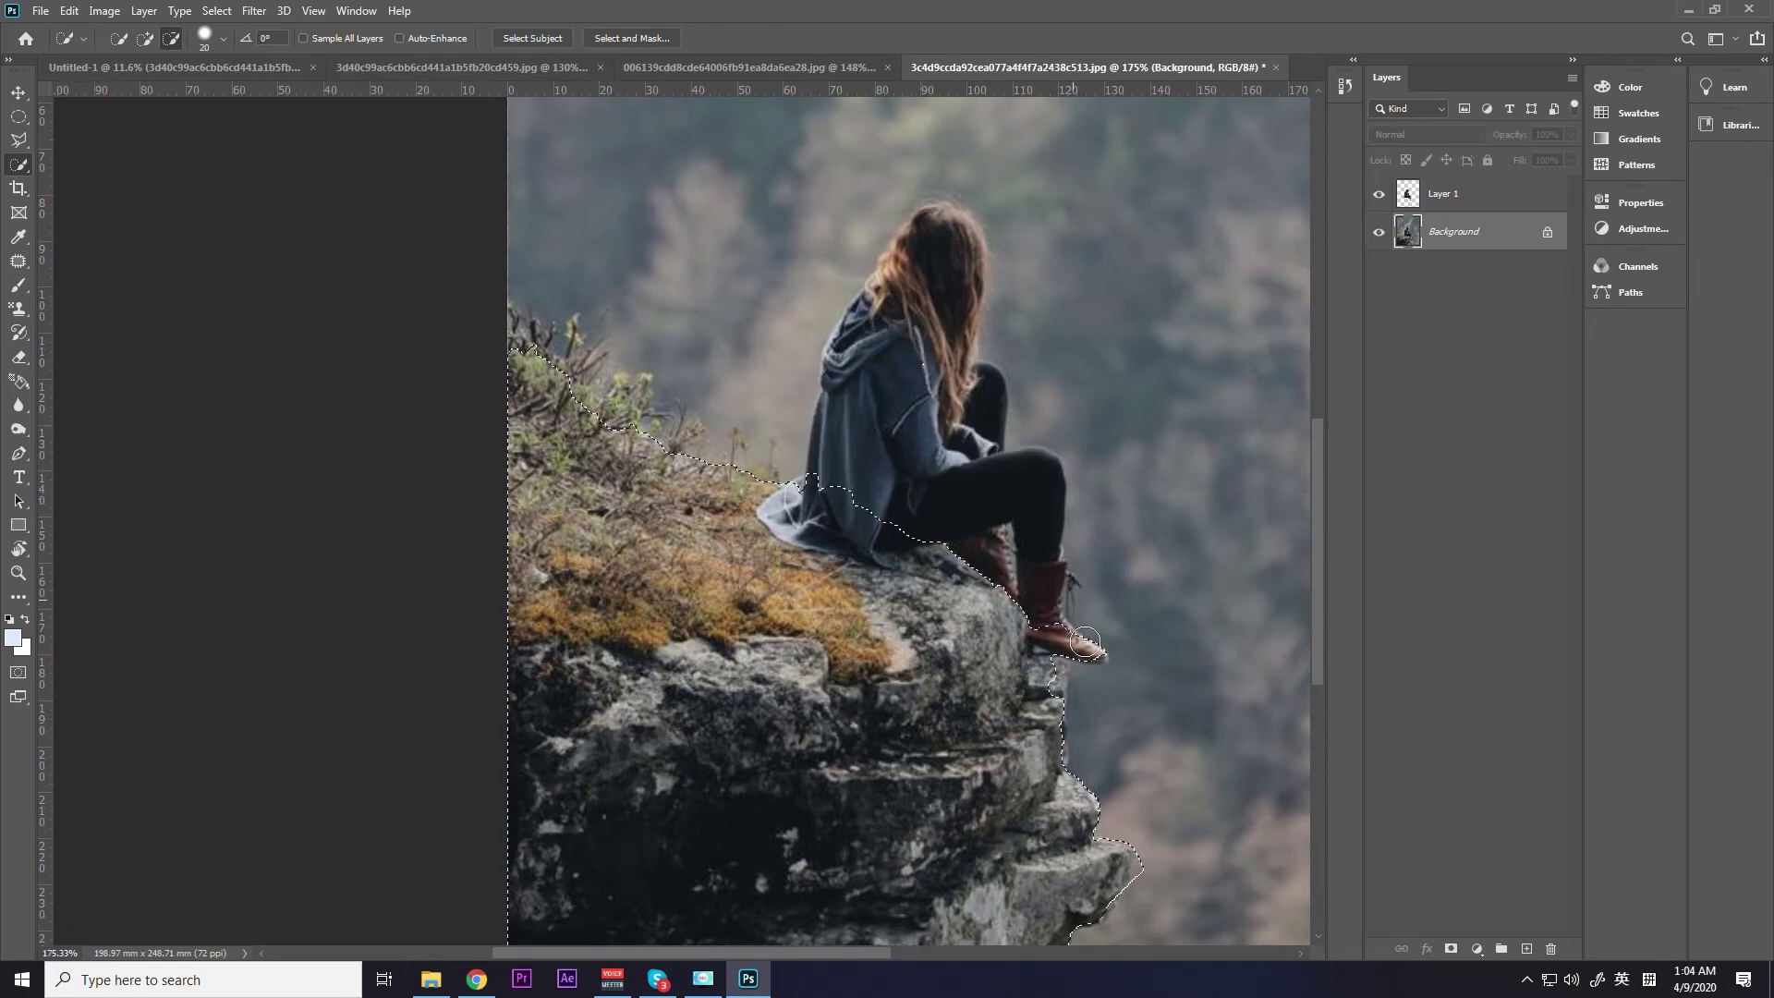
key(bracketleft)
key(bracketleft)
key(bracketleft)
click(1058, 680)
drag(898, 541, 987, 629)
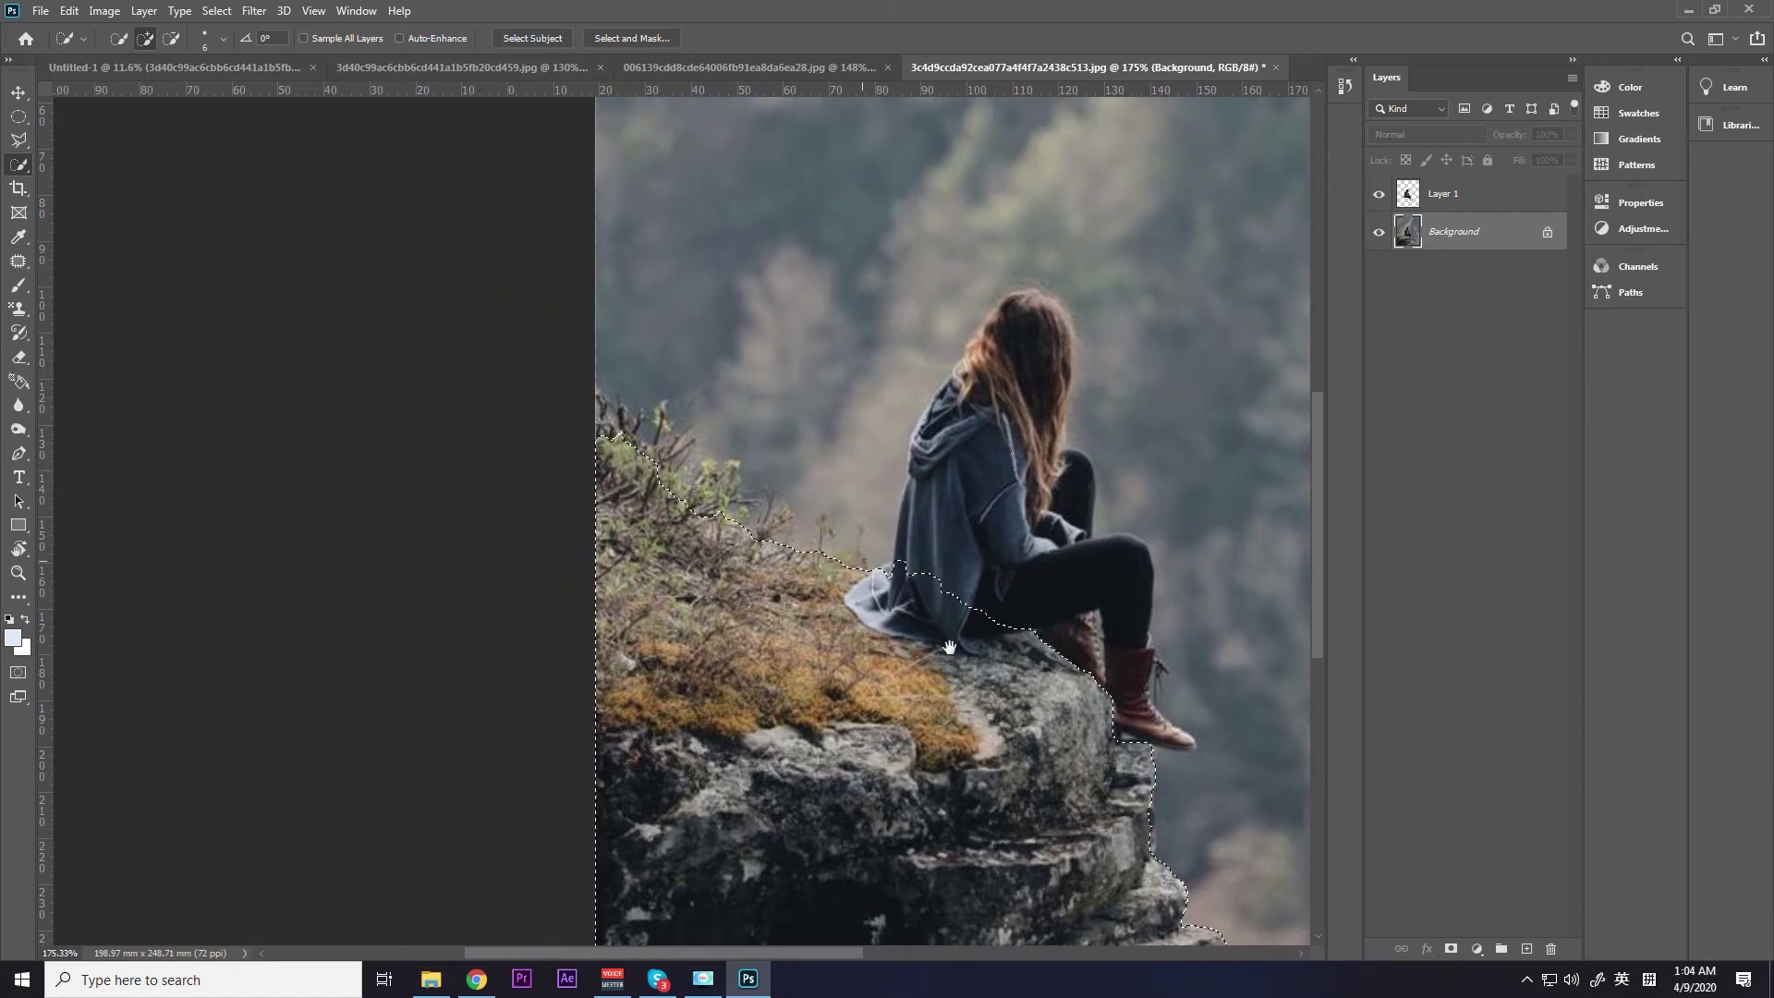
scroll(597, 420, up, 5)
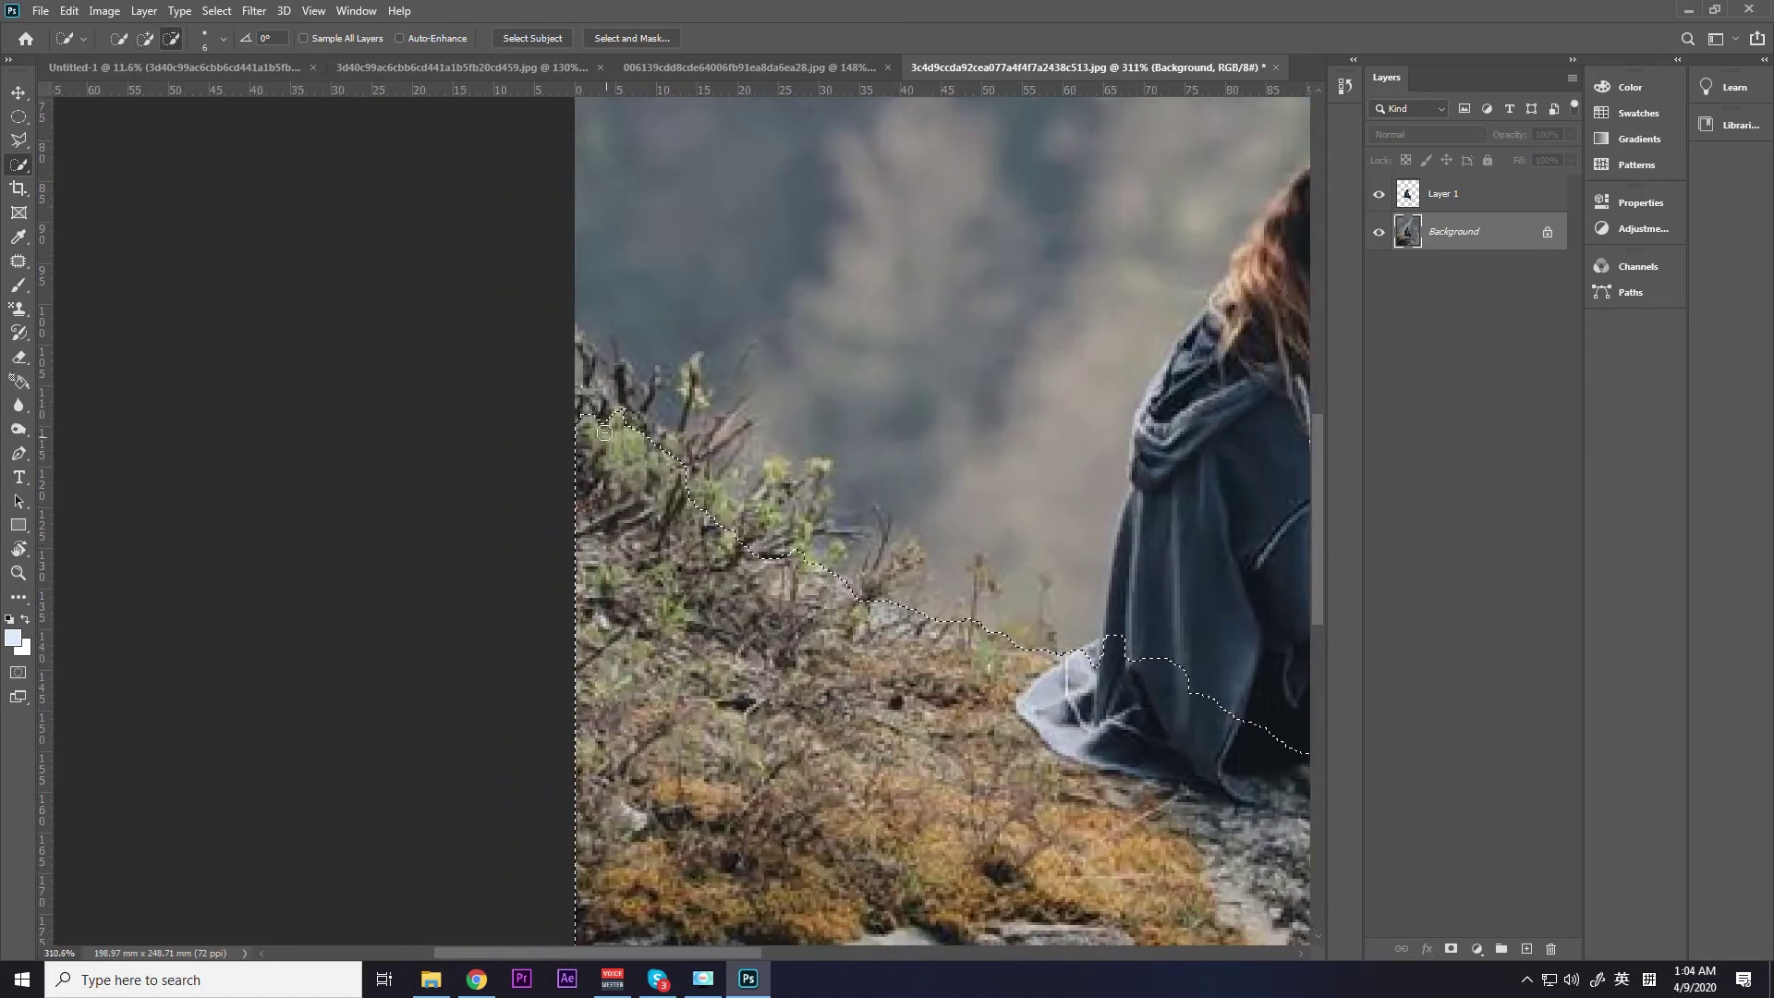
Extend the selection up the left edge and around the grass tips, then copy the ledge to a new layer.
mouse_move(587, 419)
mouse_down()
mouse_move(585, 311)
mouse_move(1017, 663)
mouse_move(1037, 709)
mouse_up()
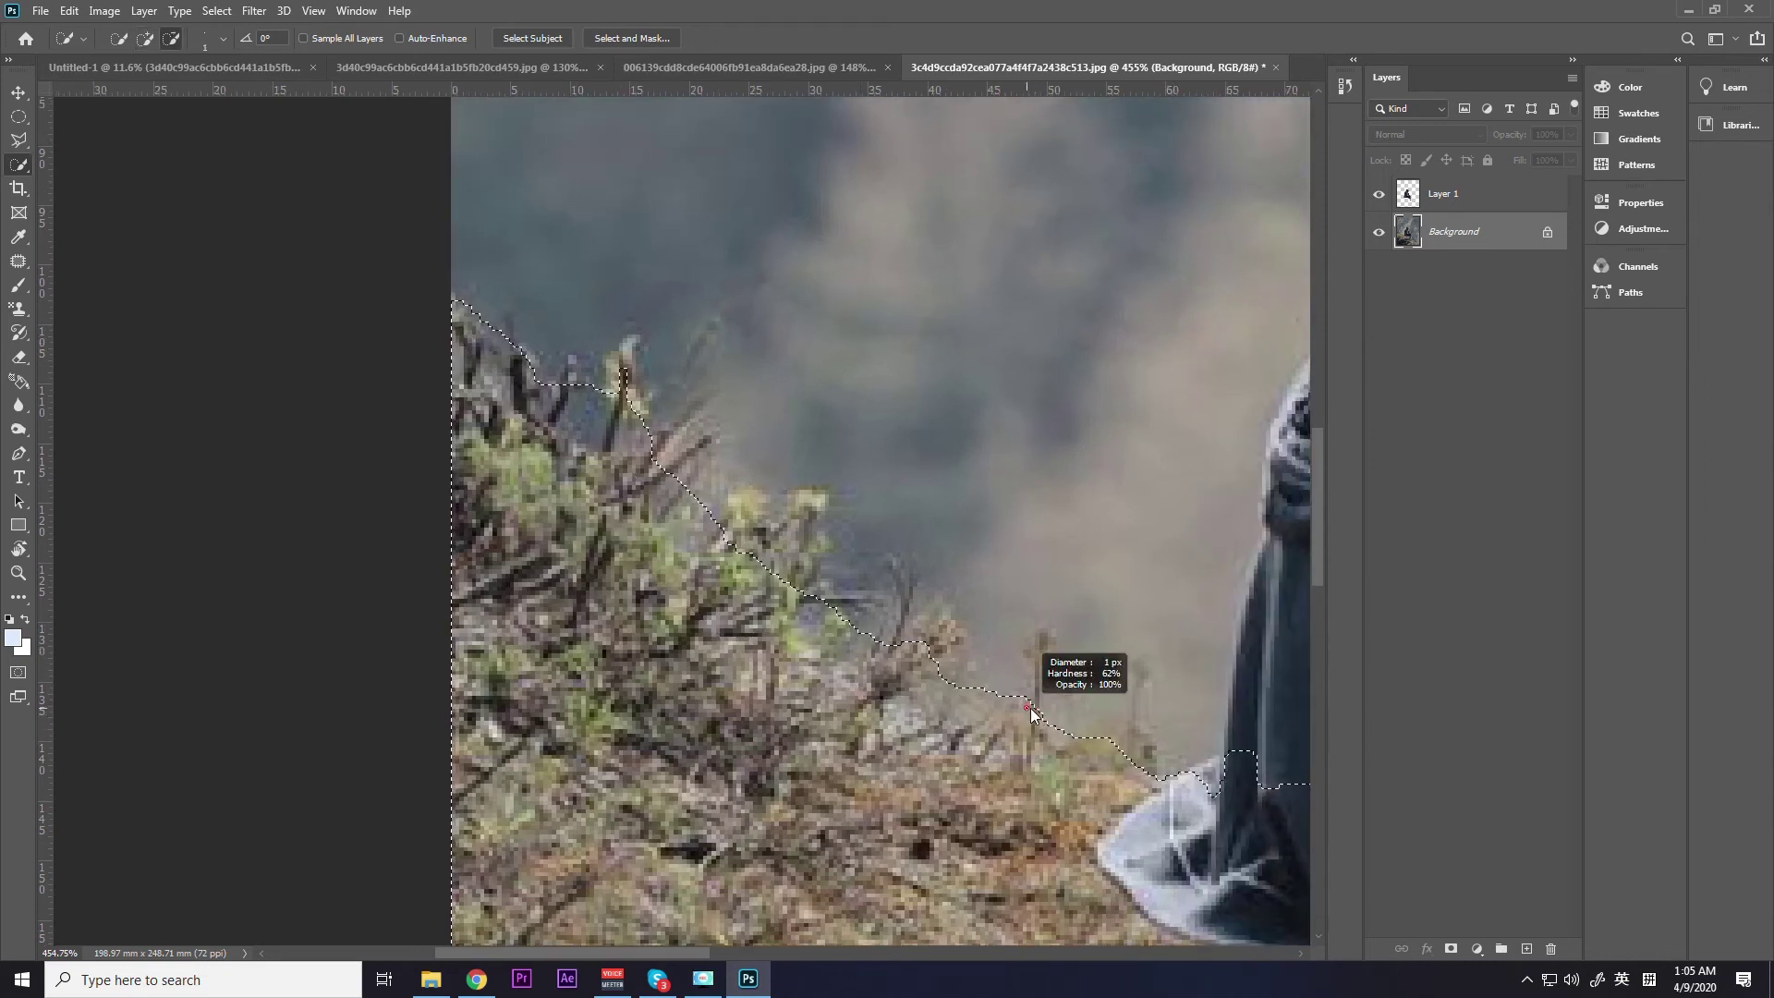
mouse_move(1035, 702)
mouse_down()
mouse_move(1032, 660)
mouse_move(781, 569)
mouse_move(812, 502)
mouse_move(767, 547)
mouse_move(699, 502)
mouse_move(657, 460)
mouse_move(624, 377)
mouse_up()
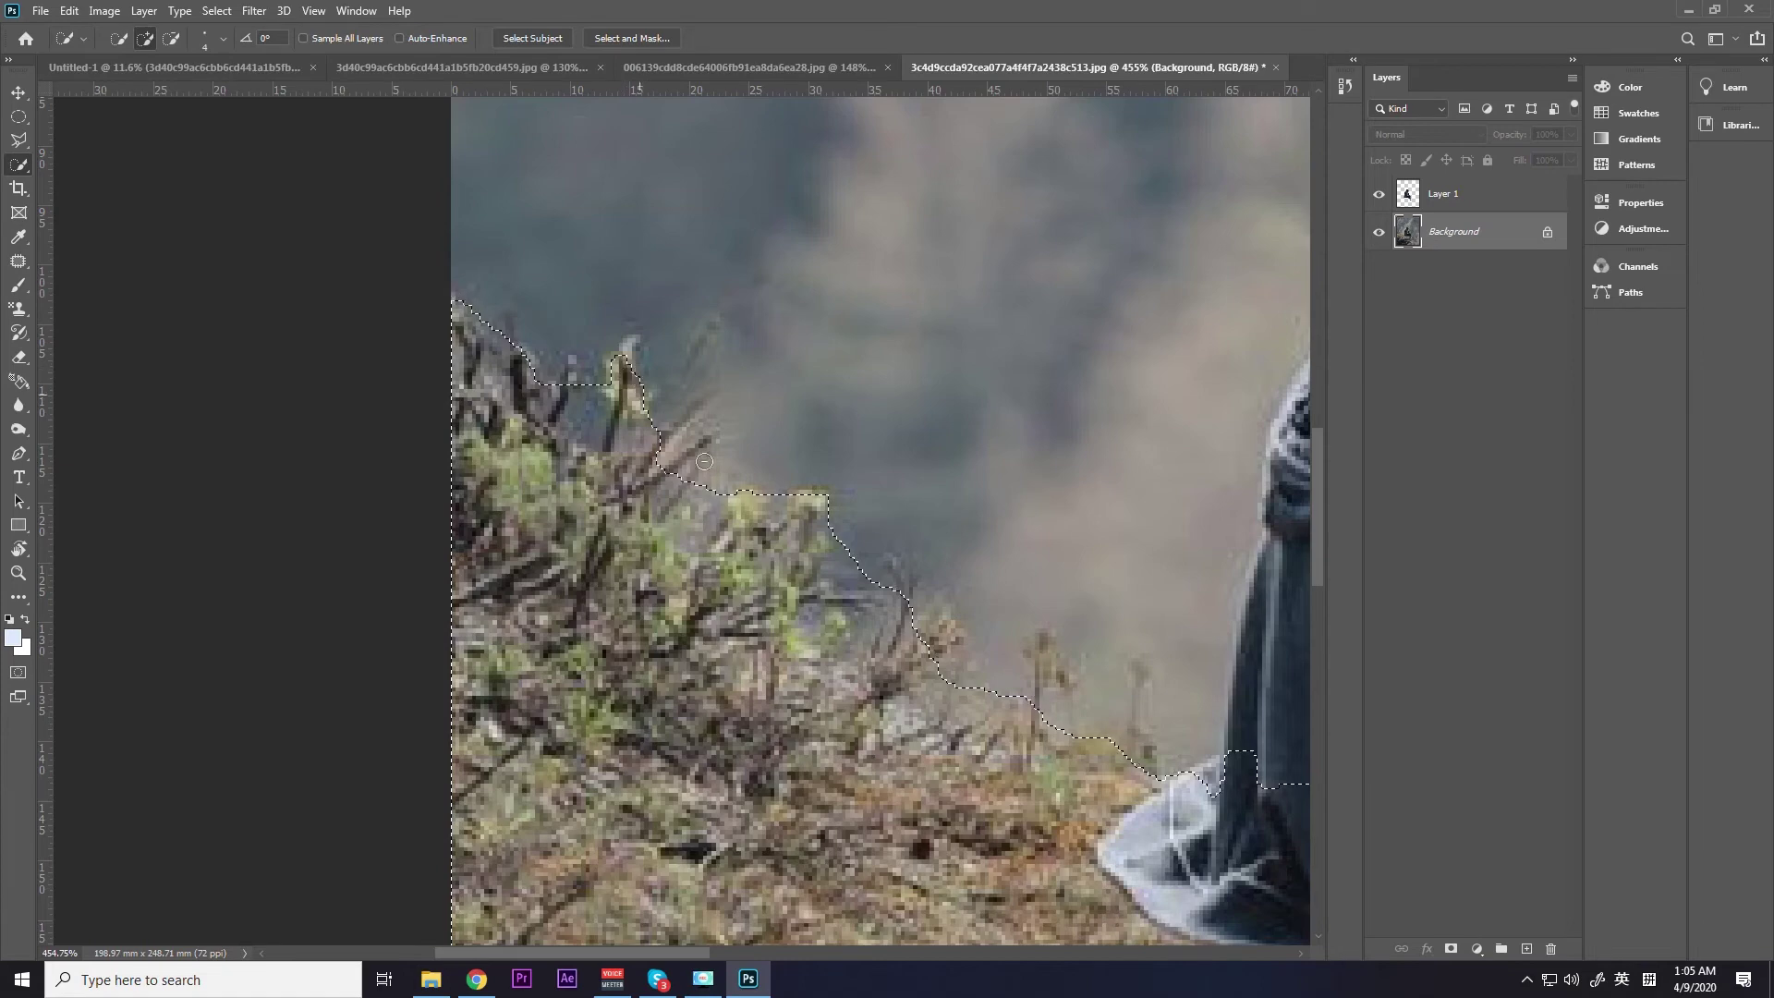
scroll(745, 585, down, 5)
scroll(745, 585, down, 3)
scroll(745, 585, down, 2)
scroll(693, 539, up, 1)
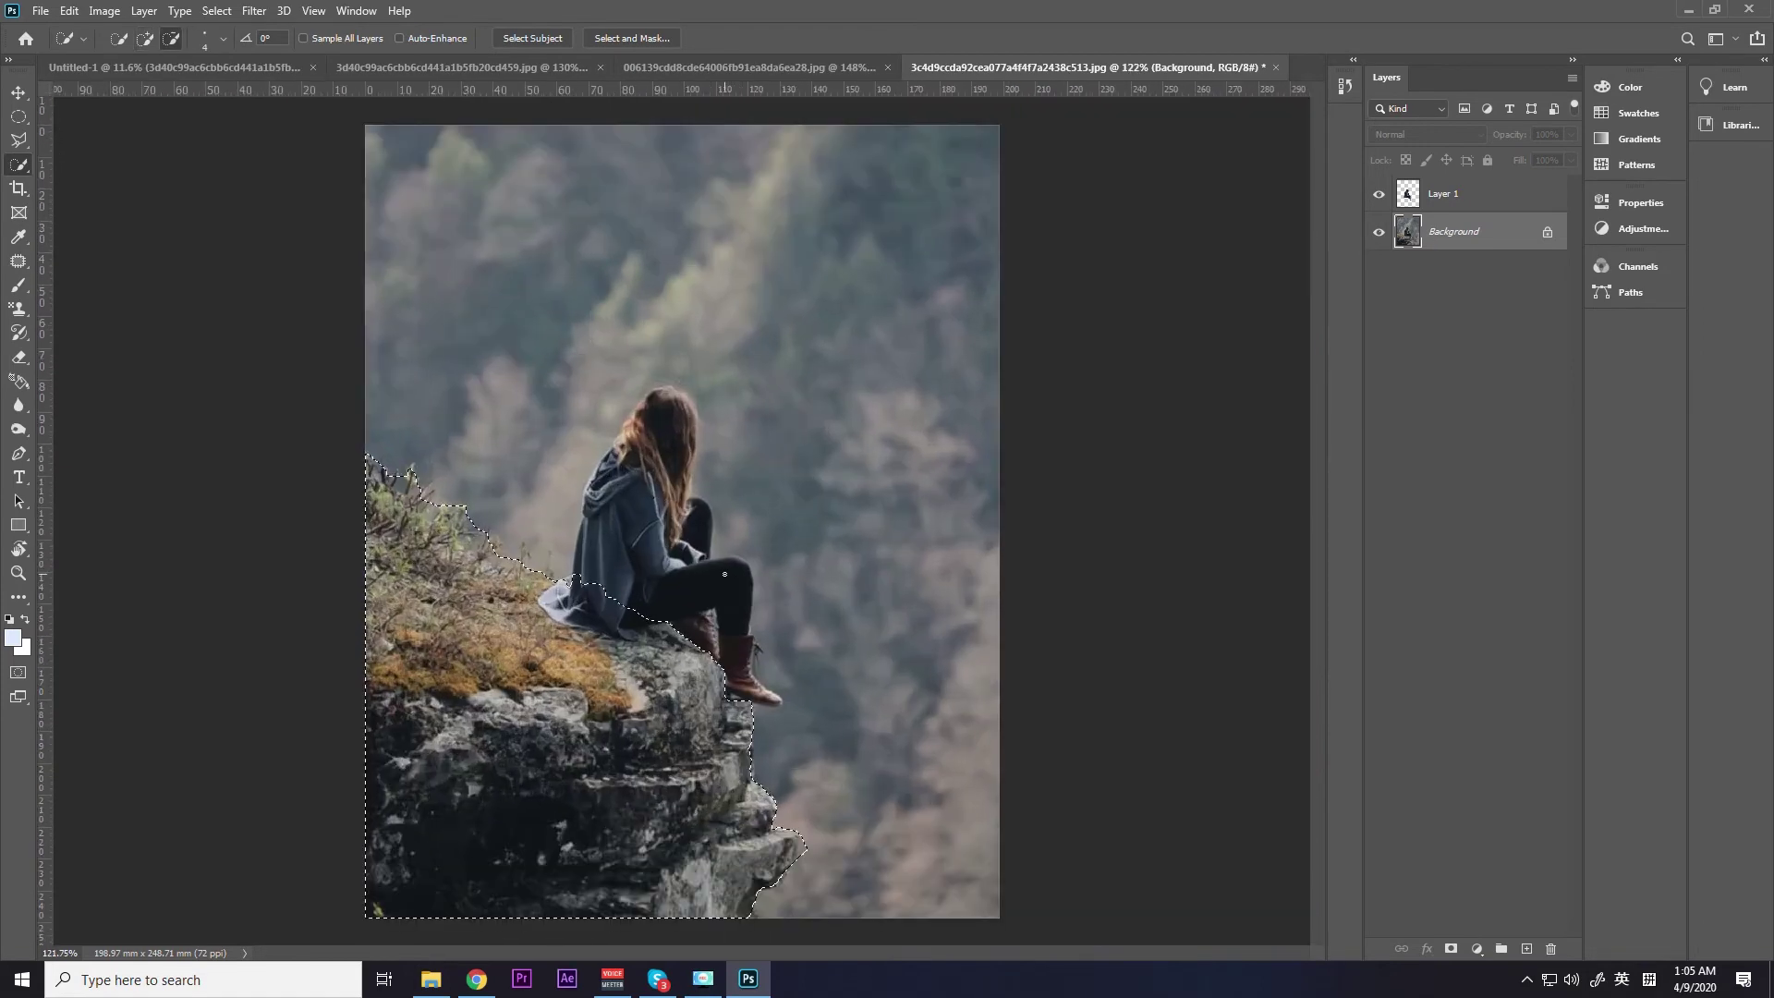
key(ctrl+j)
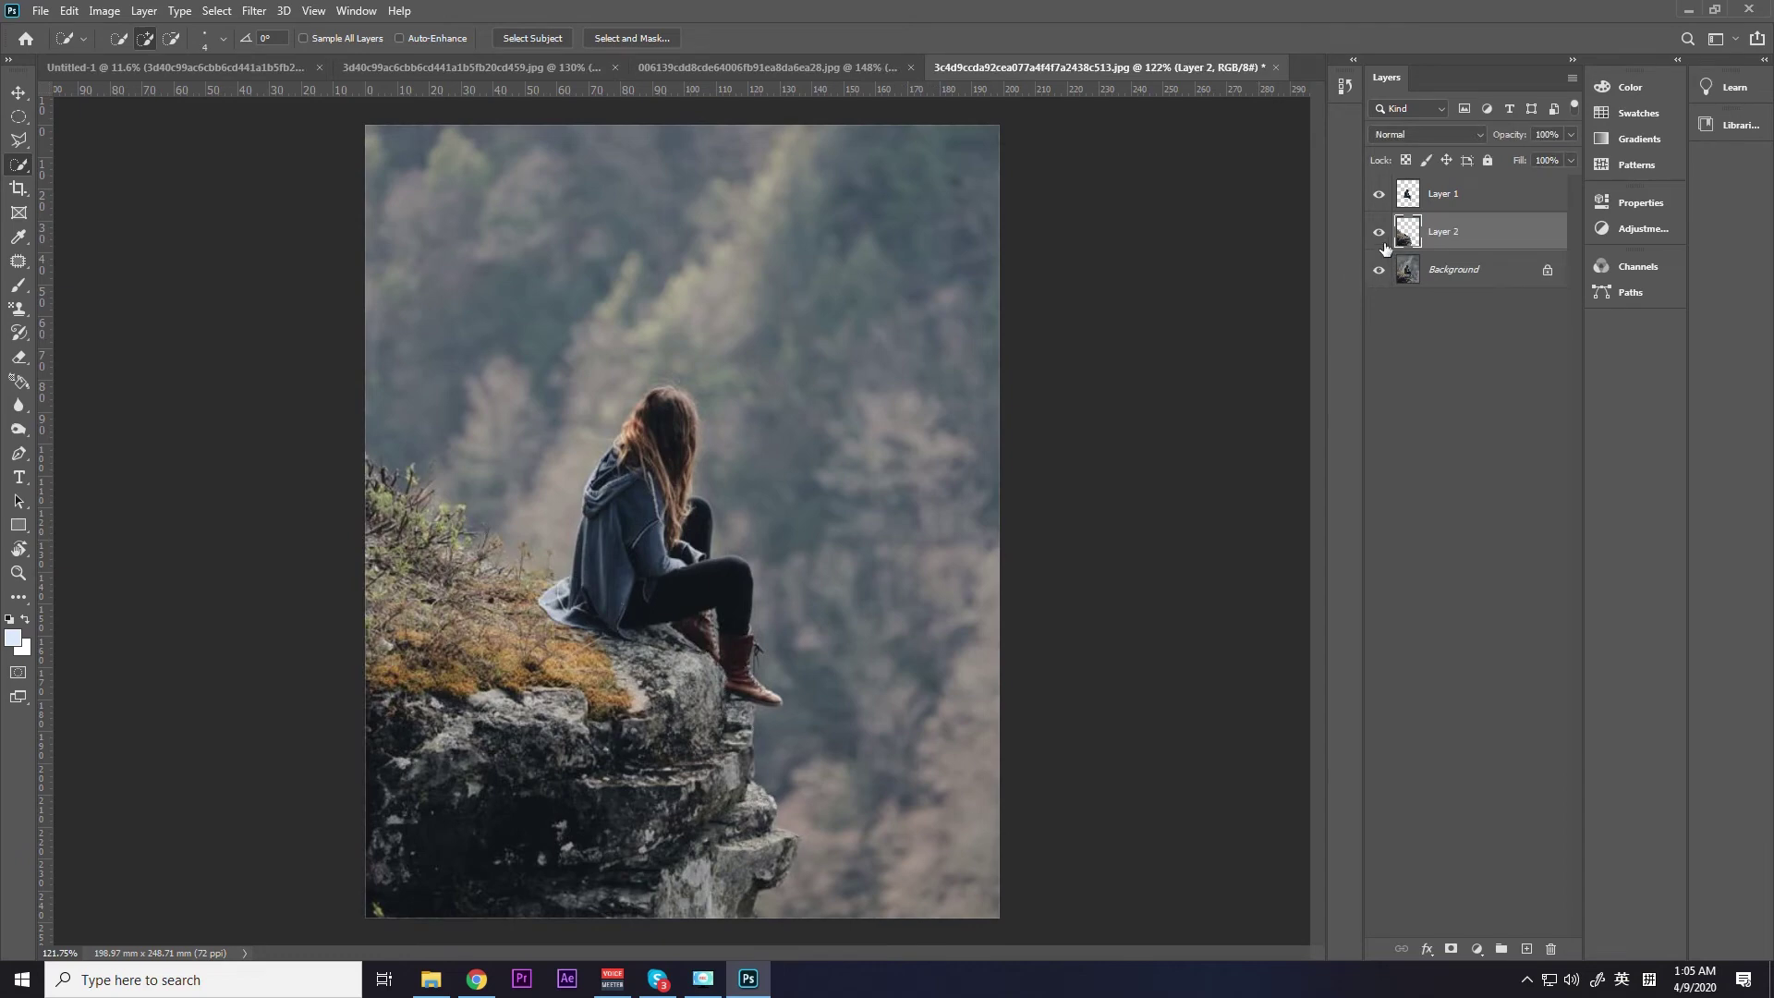
Undo the first copy and copy the refined ledge selection to Layer 2 again.
key(ctrl+z)
scroll(432, 588, up, 2)
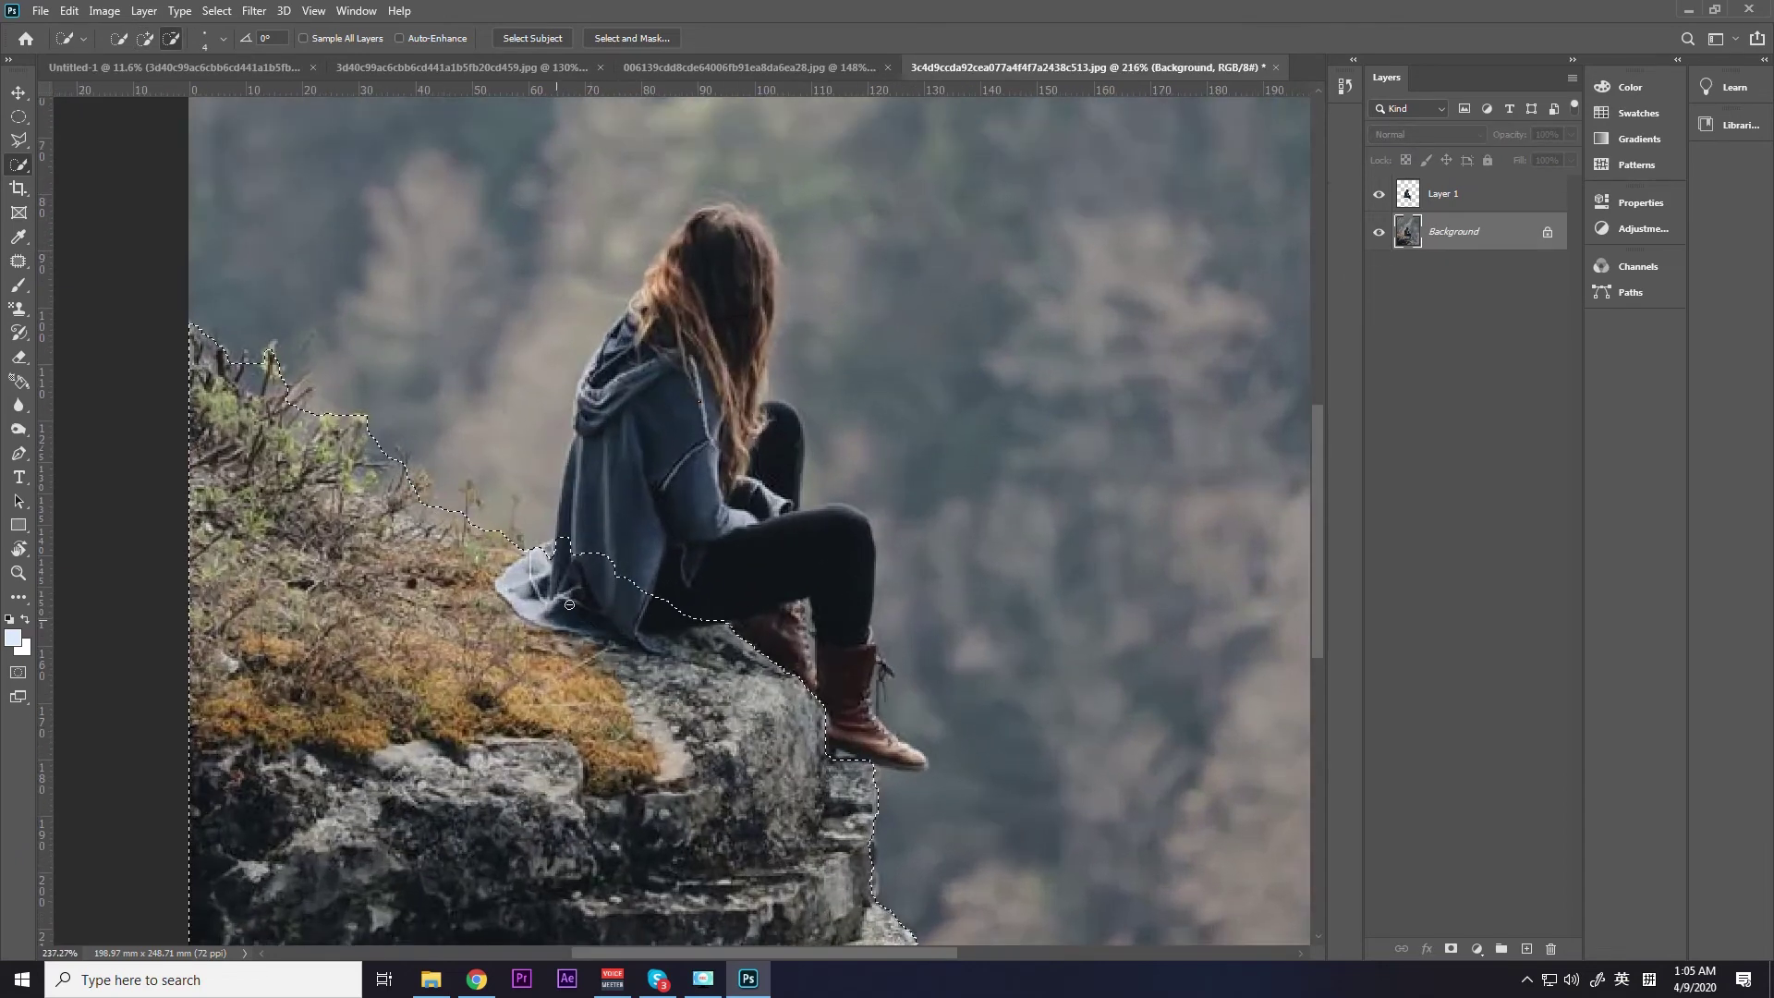
scroll(431, 588, up, 2)
scroll(705, 276, up, 1)
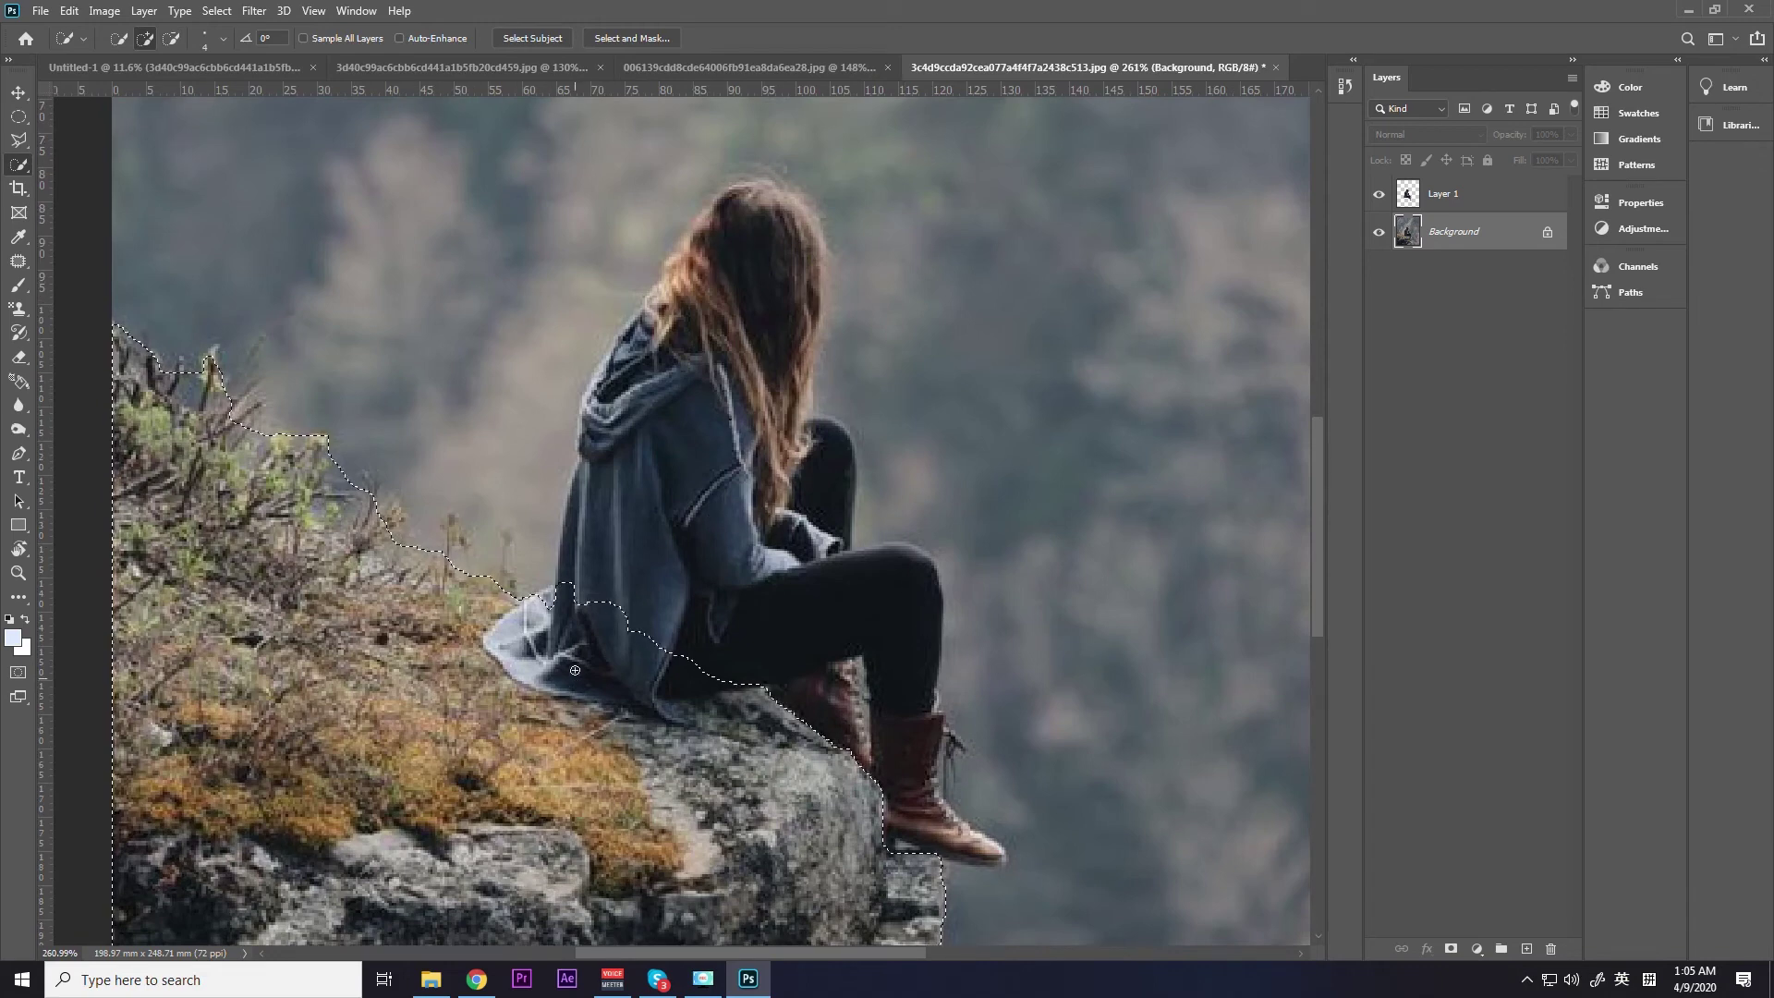
key(ctrl+j)
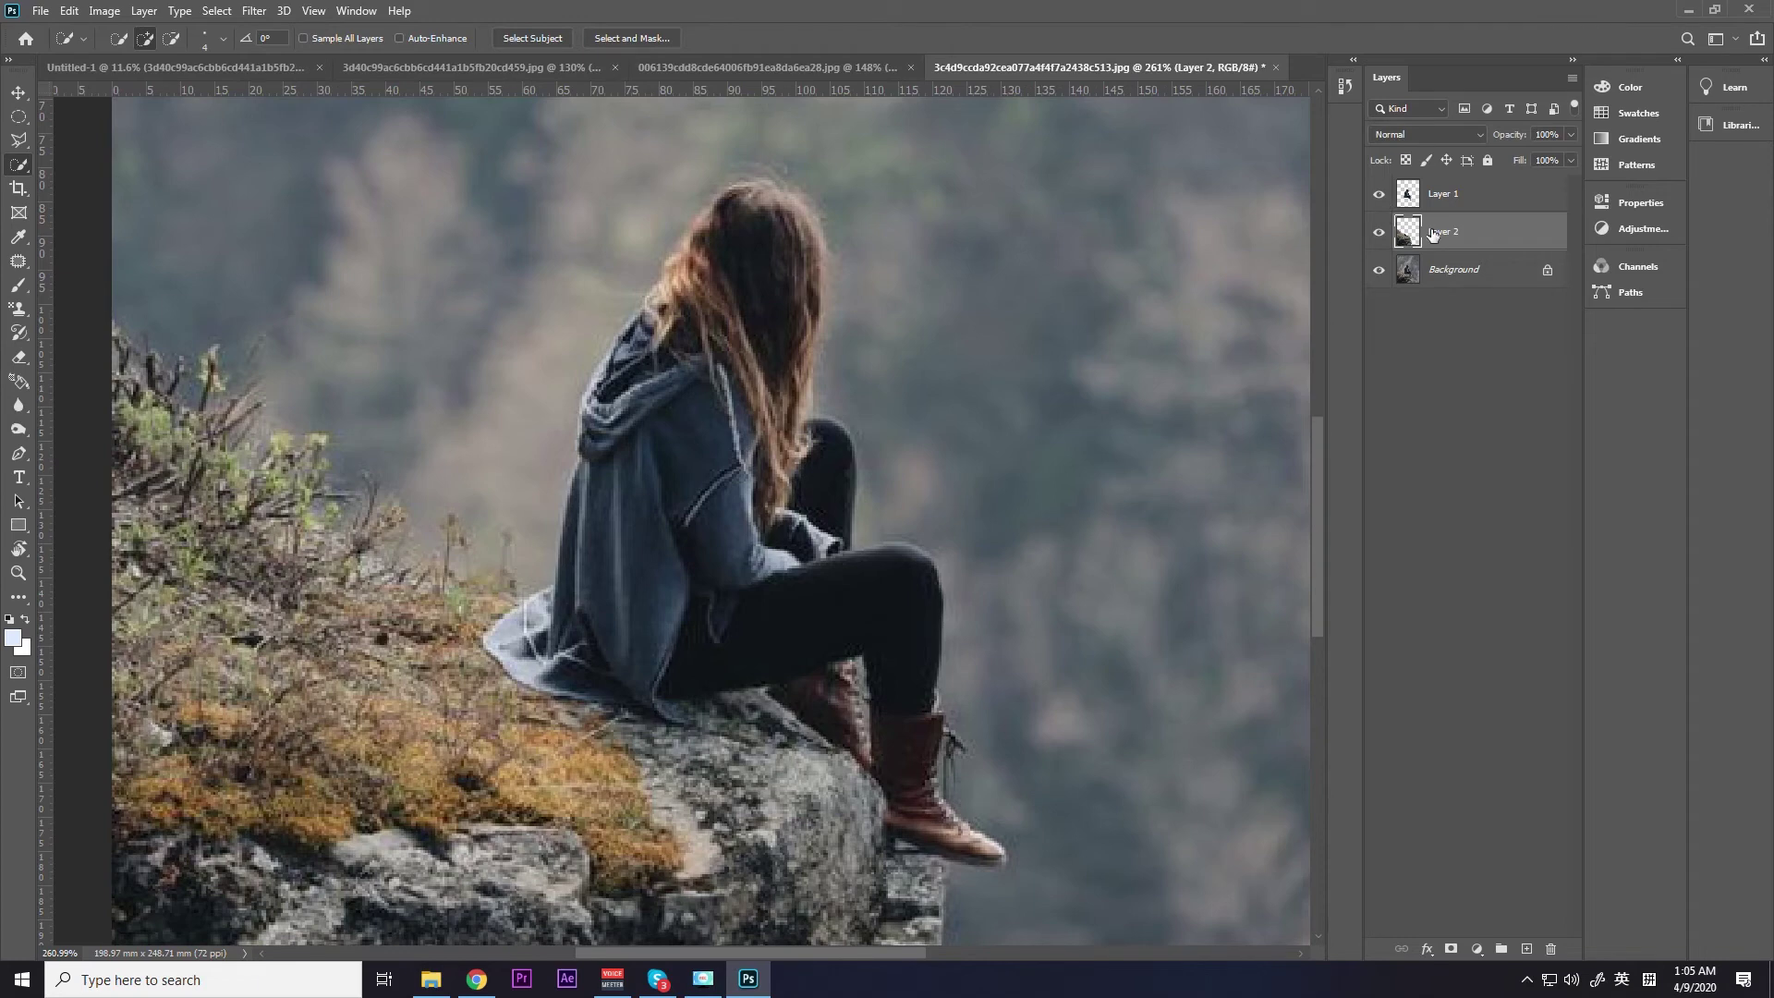
Apply a Color Balance shift toward red on the ledge to test its edges.
key(ctrl+b)
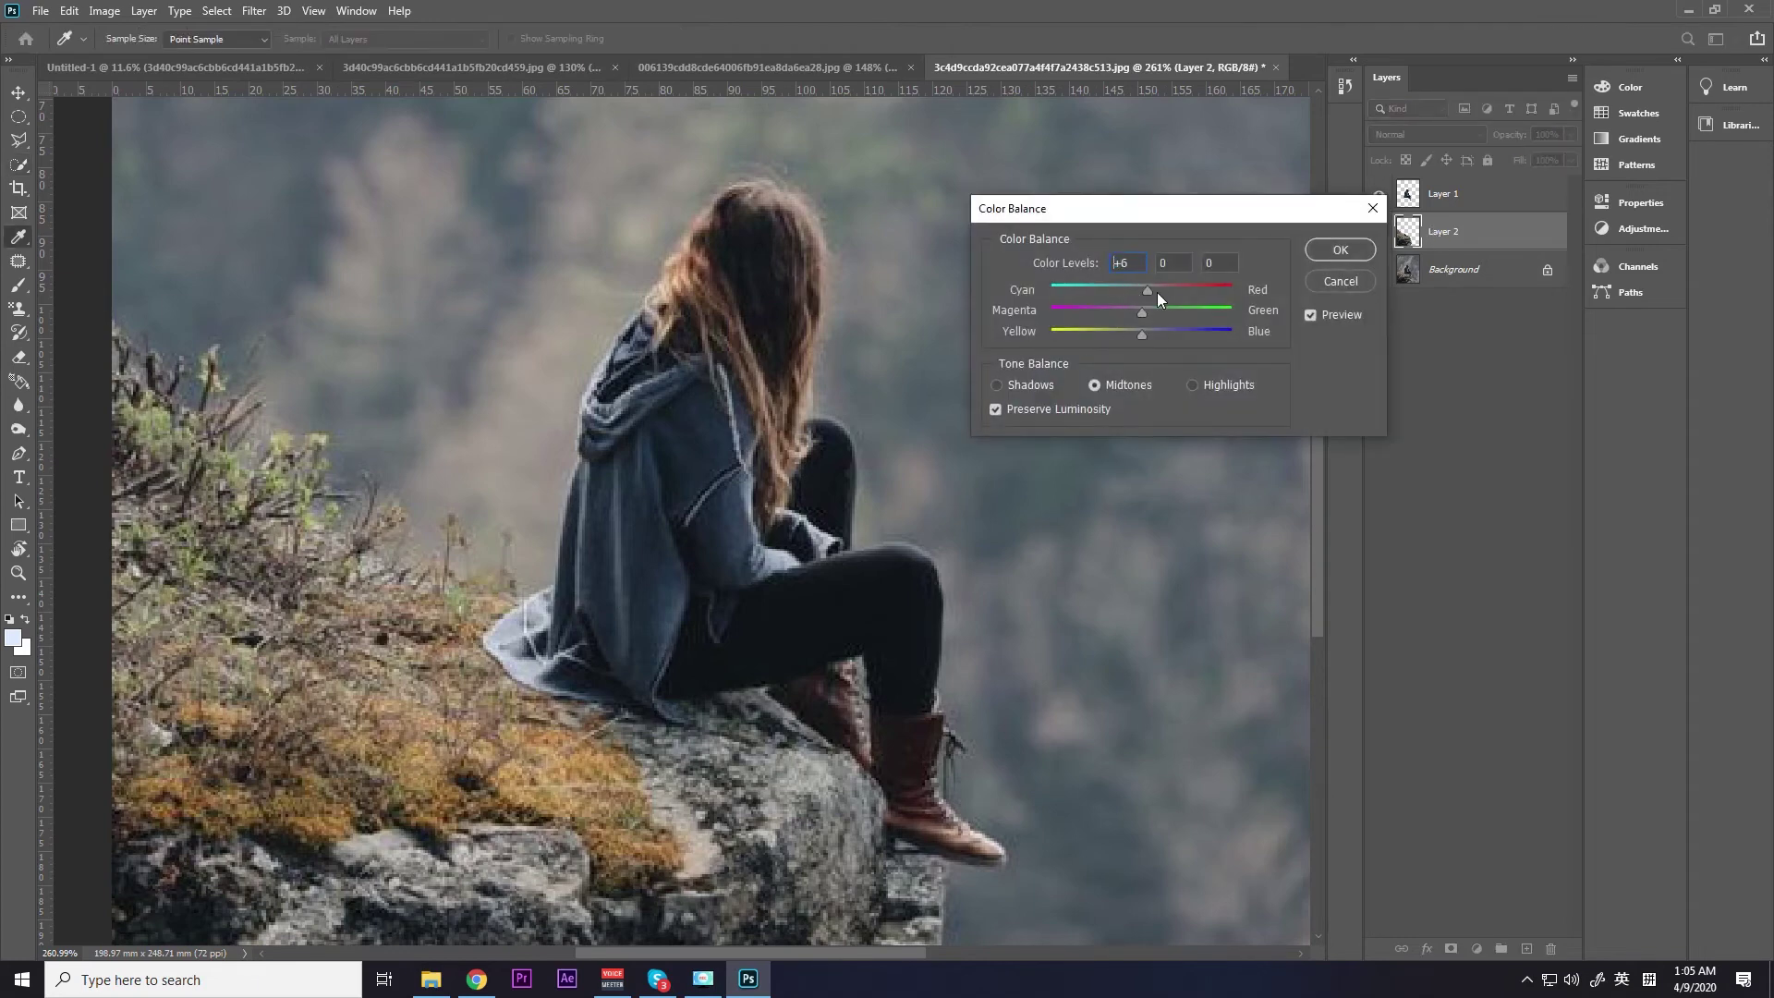
drag(1157, 292, 1236, 292)
key(Return)
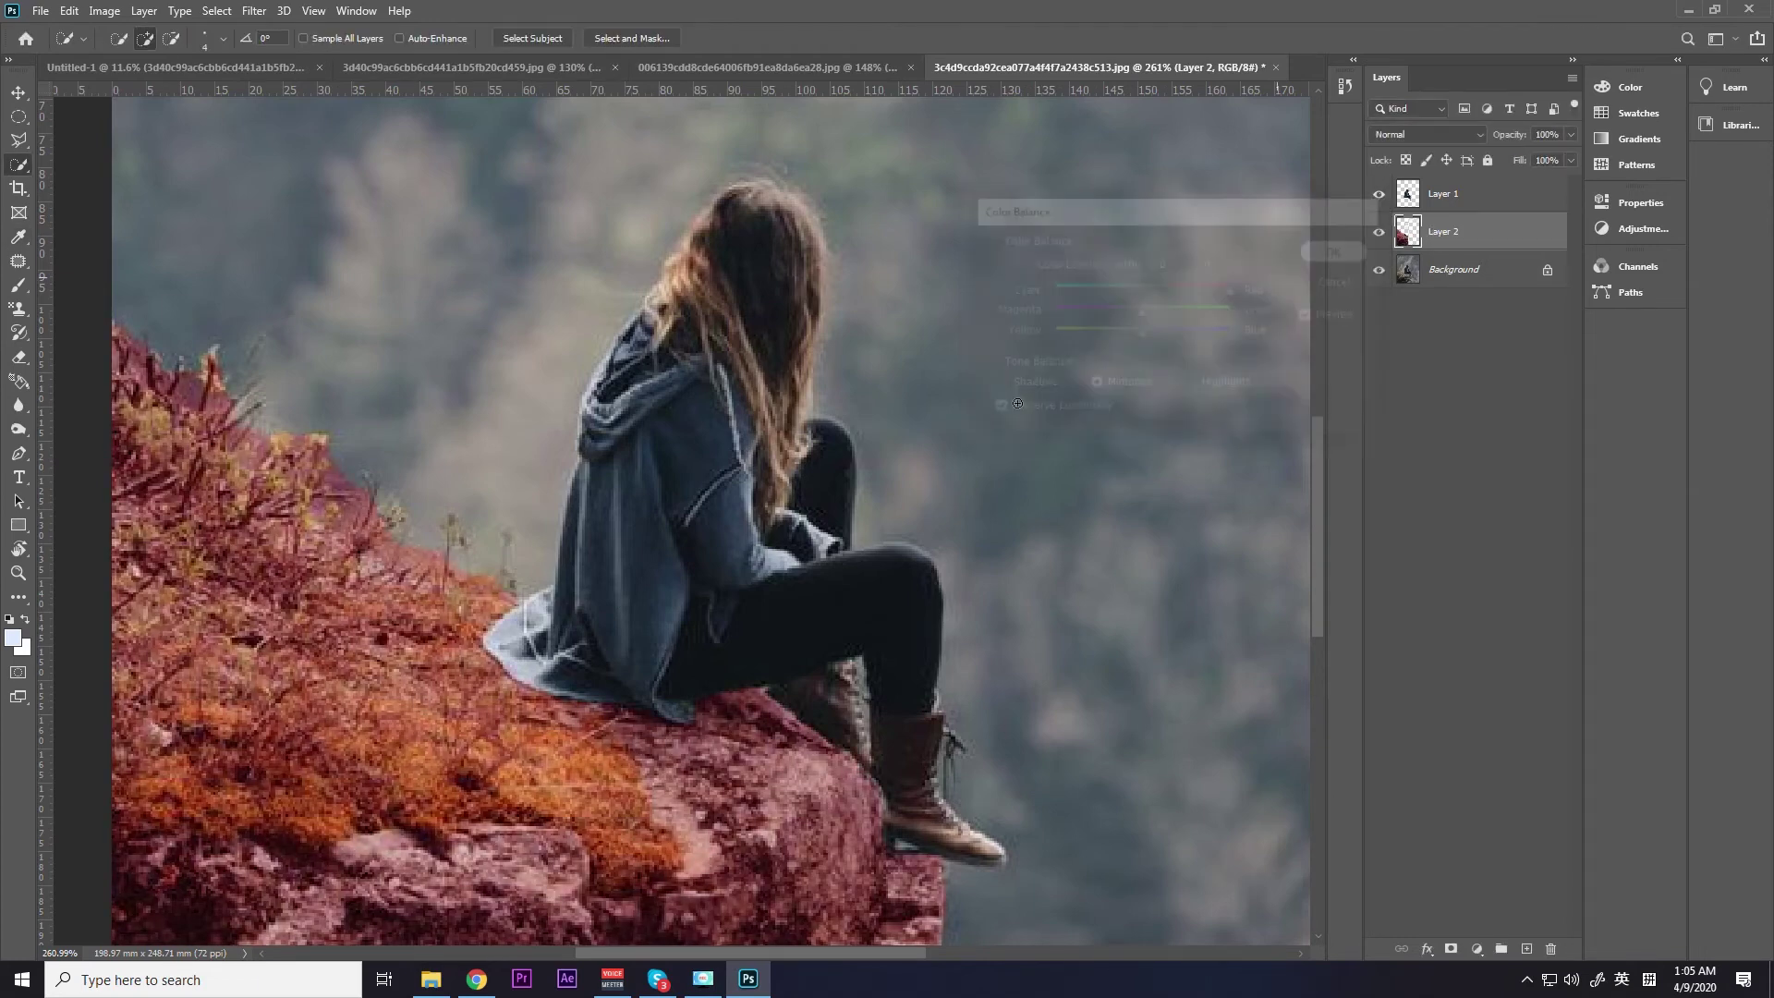
scroll(693, 555, down, 2)
scroll(666, 554, up, 4)
mouse_move(591, 462)
mouse_down()
mouse_move(650, 552)
mouse_move(633, 575)
mouse_up()
Hide Layer 1 to check the ledge edge and begin unlocking the Background layer.
click(1378, 196)
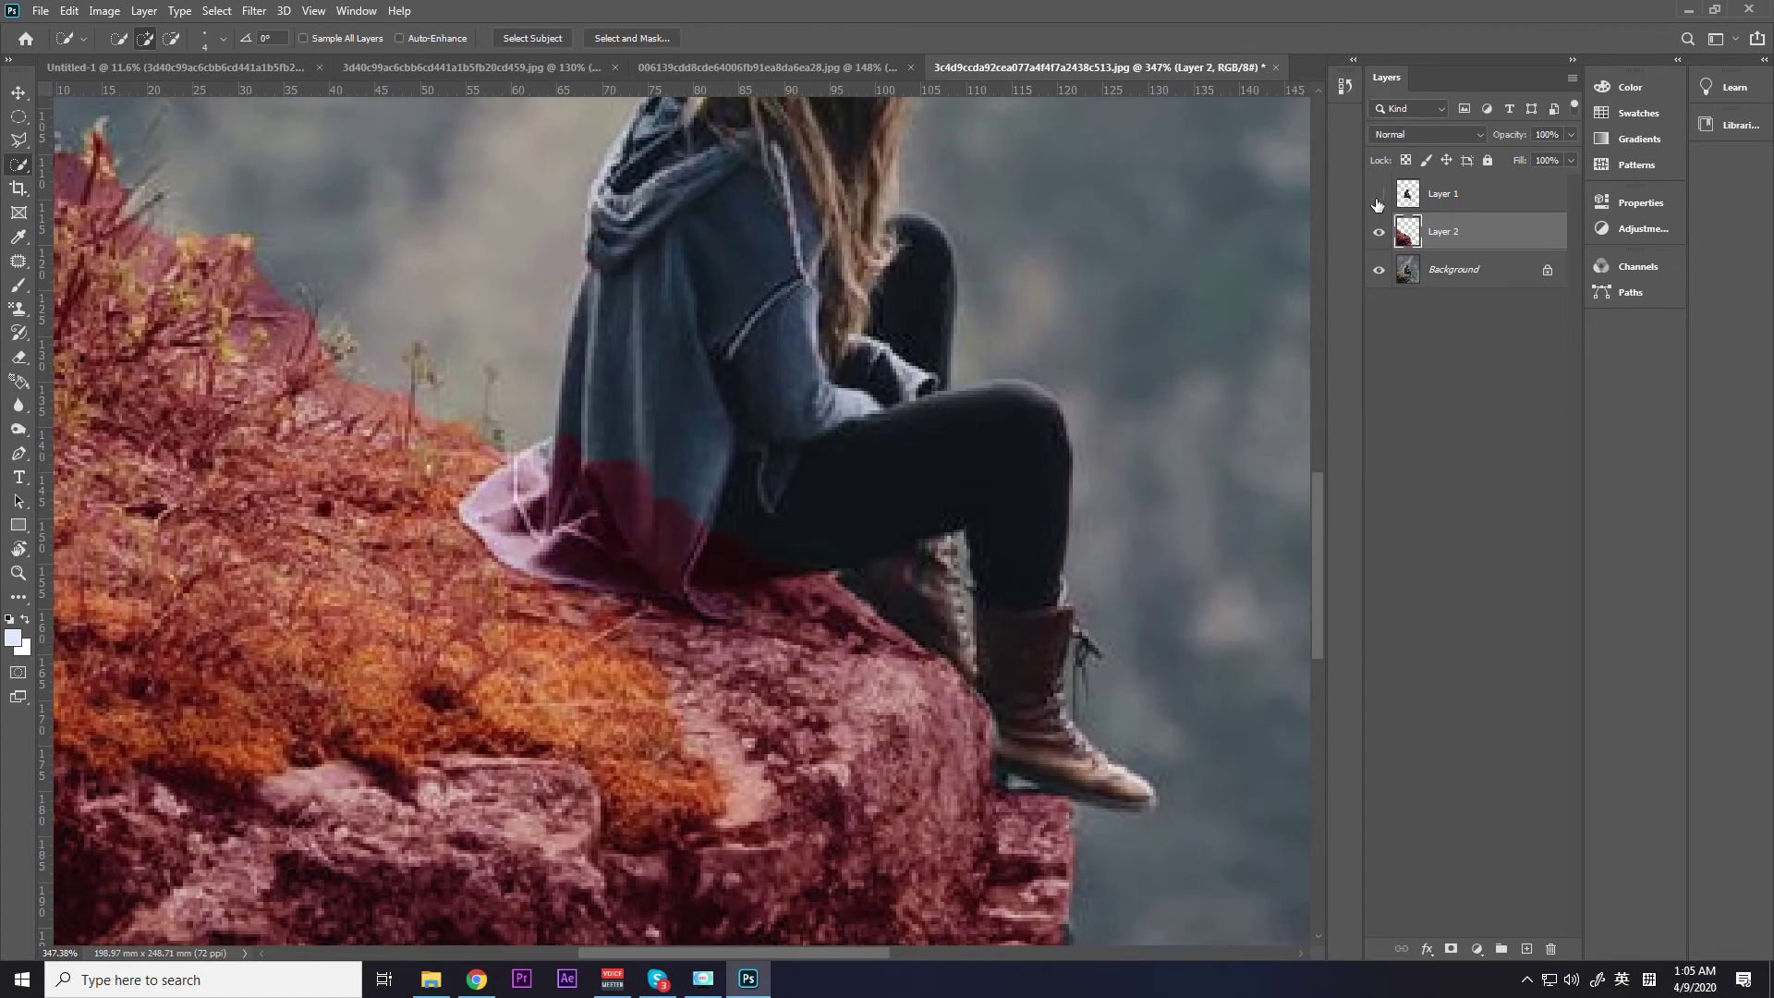
click(1413, 205)
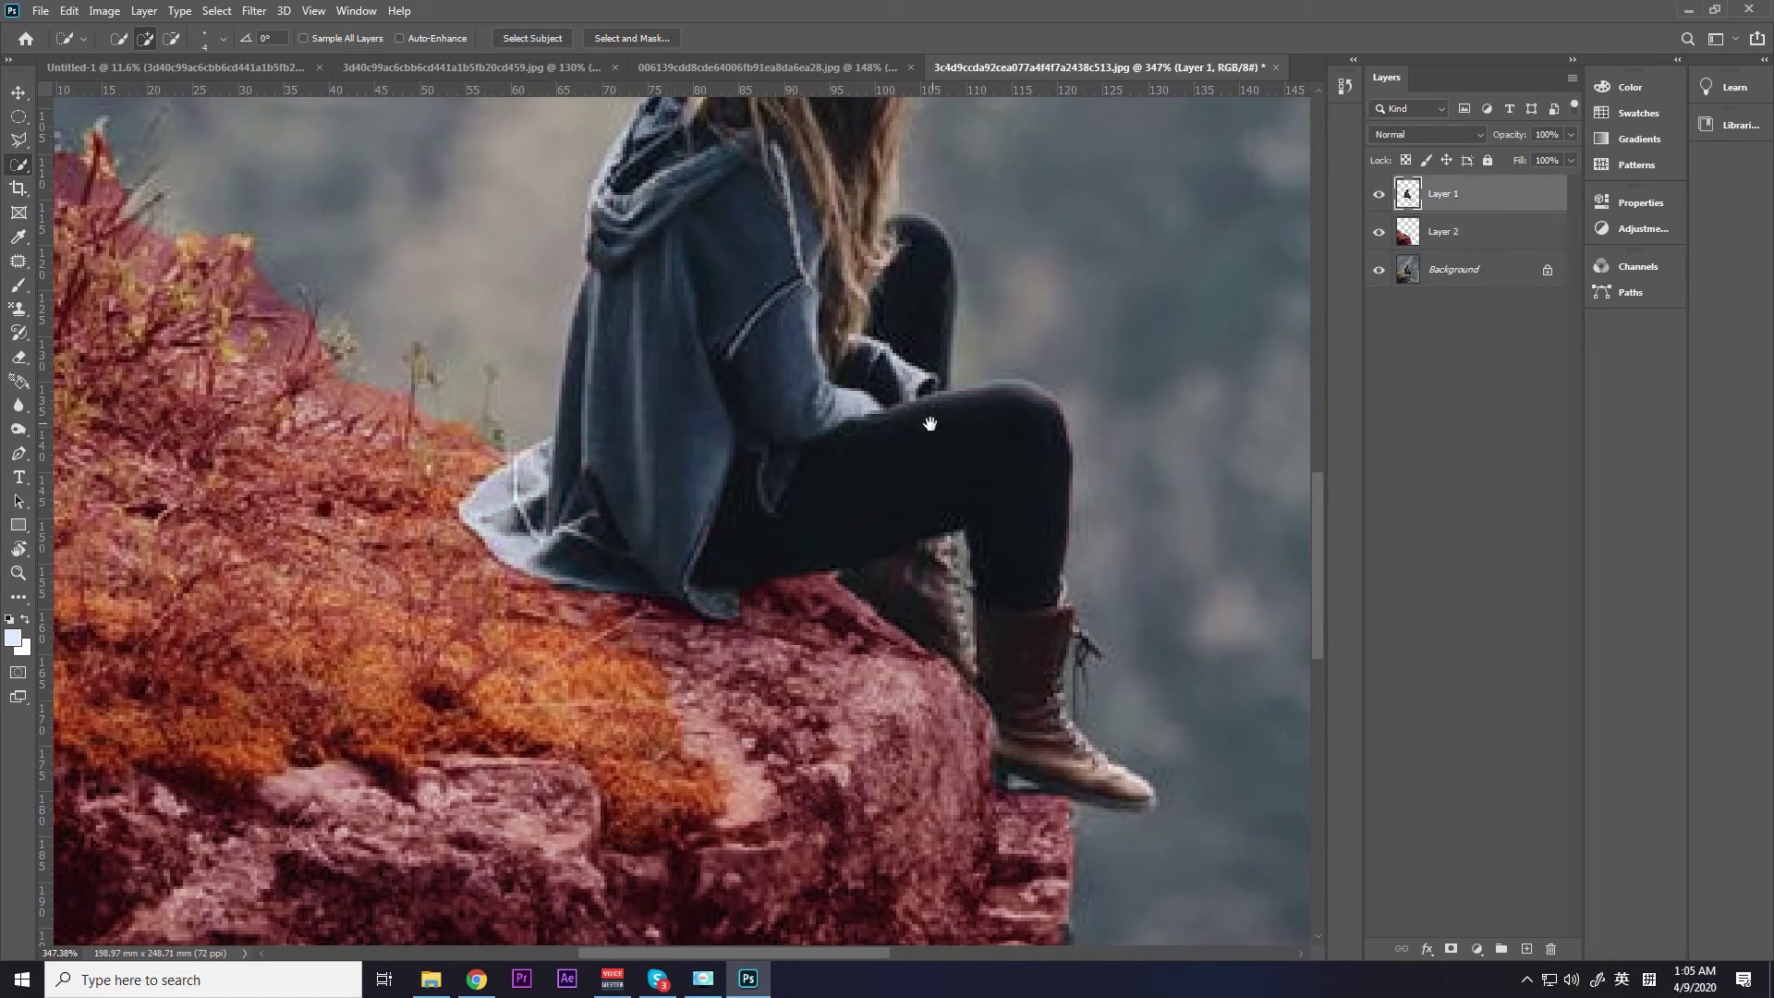
drag(941, 417, 961, 651)
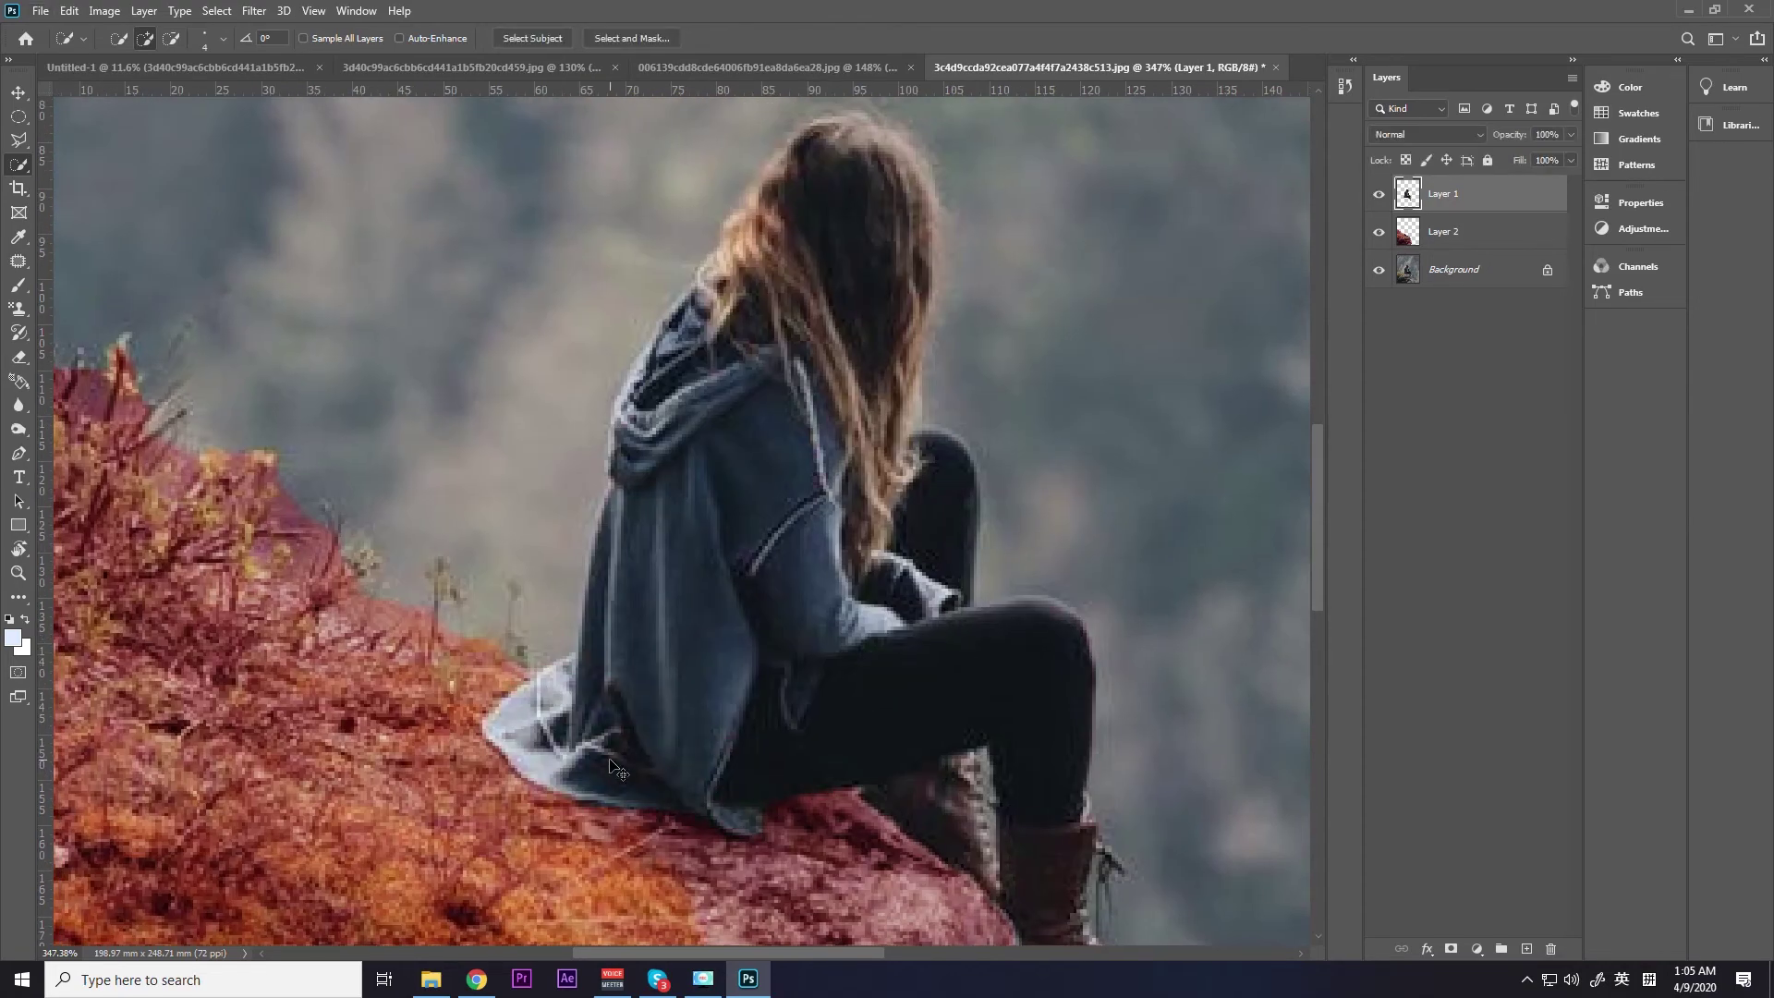
scroll(678, 600, down, 3)
scroll(677, 638, down, 2)
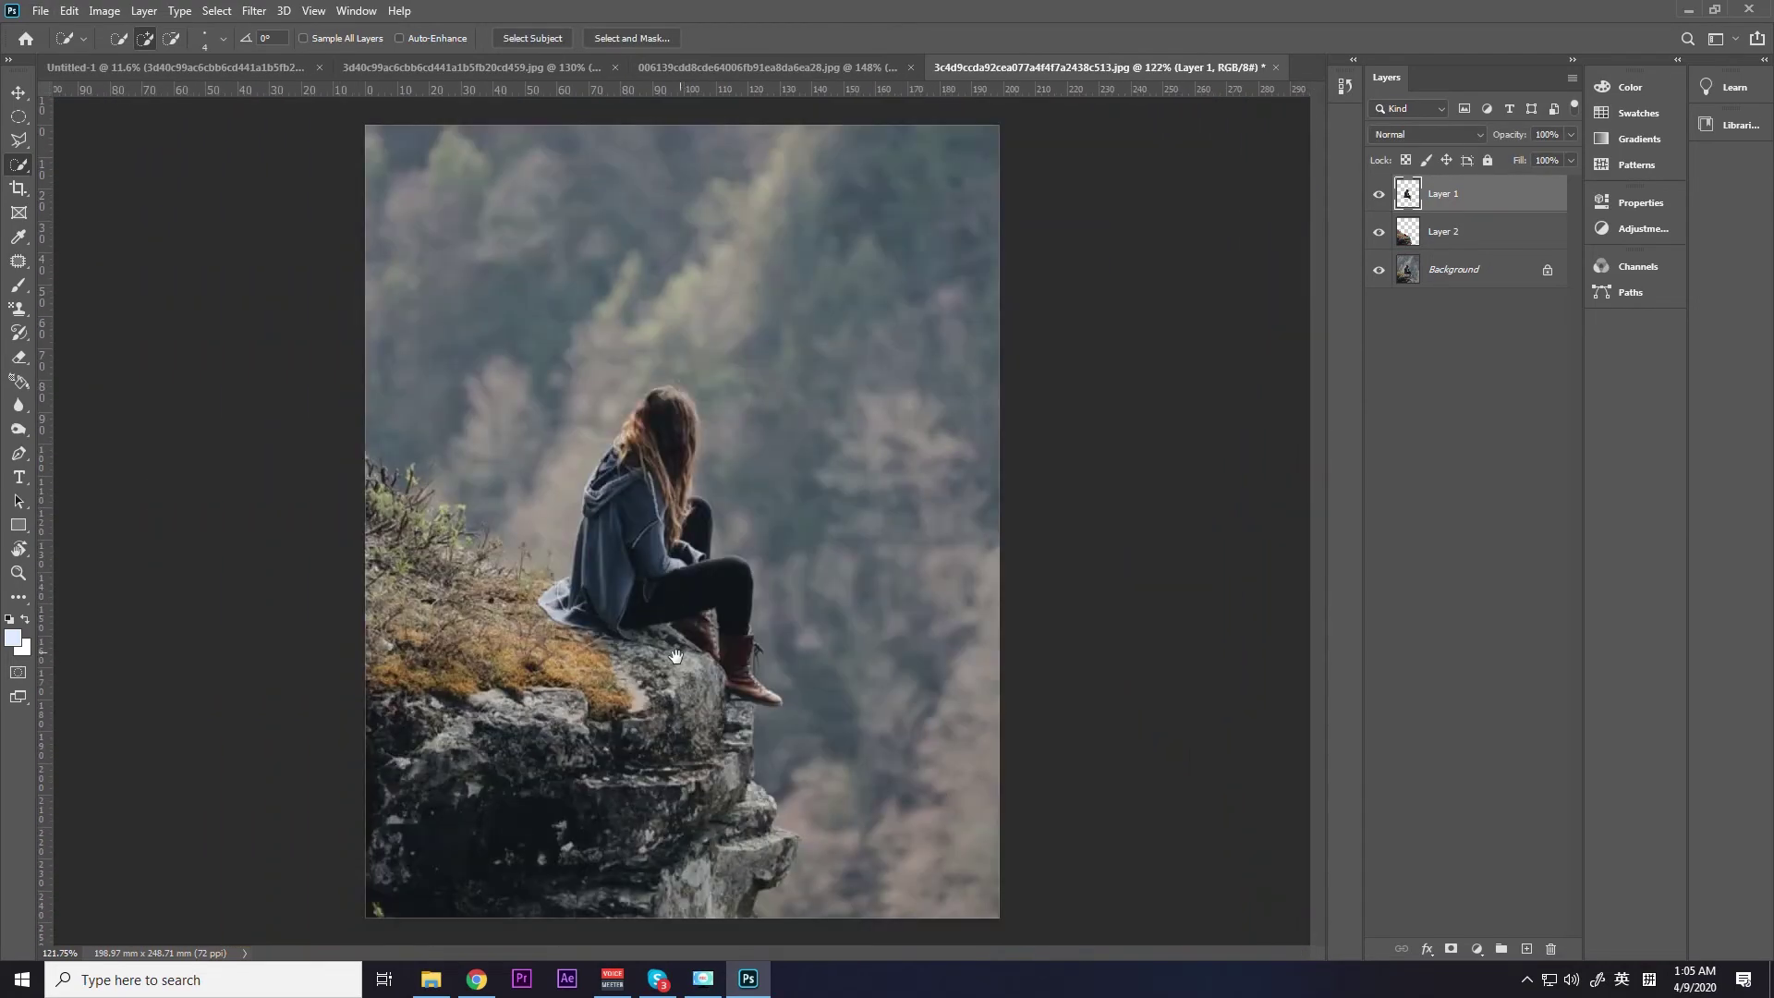
click(1389, 385)
Convert the Background to Layer 0, then hide Layer 0 and Layer 1 so only the rock layer shows.
click(1548, 270)
click(1483, 364)
click(1442, 270)
click(1380, 271)
click(1380, 271)
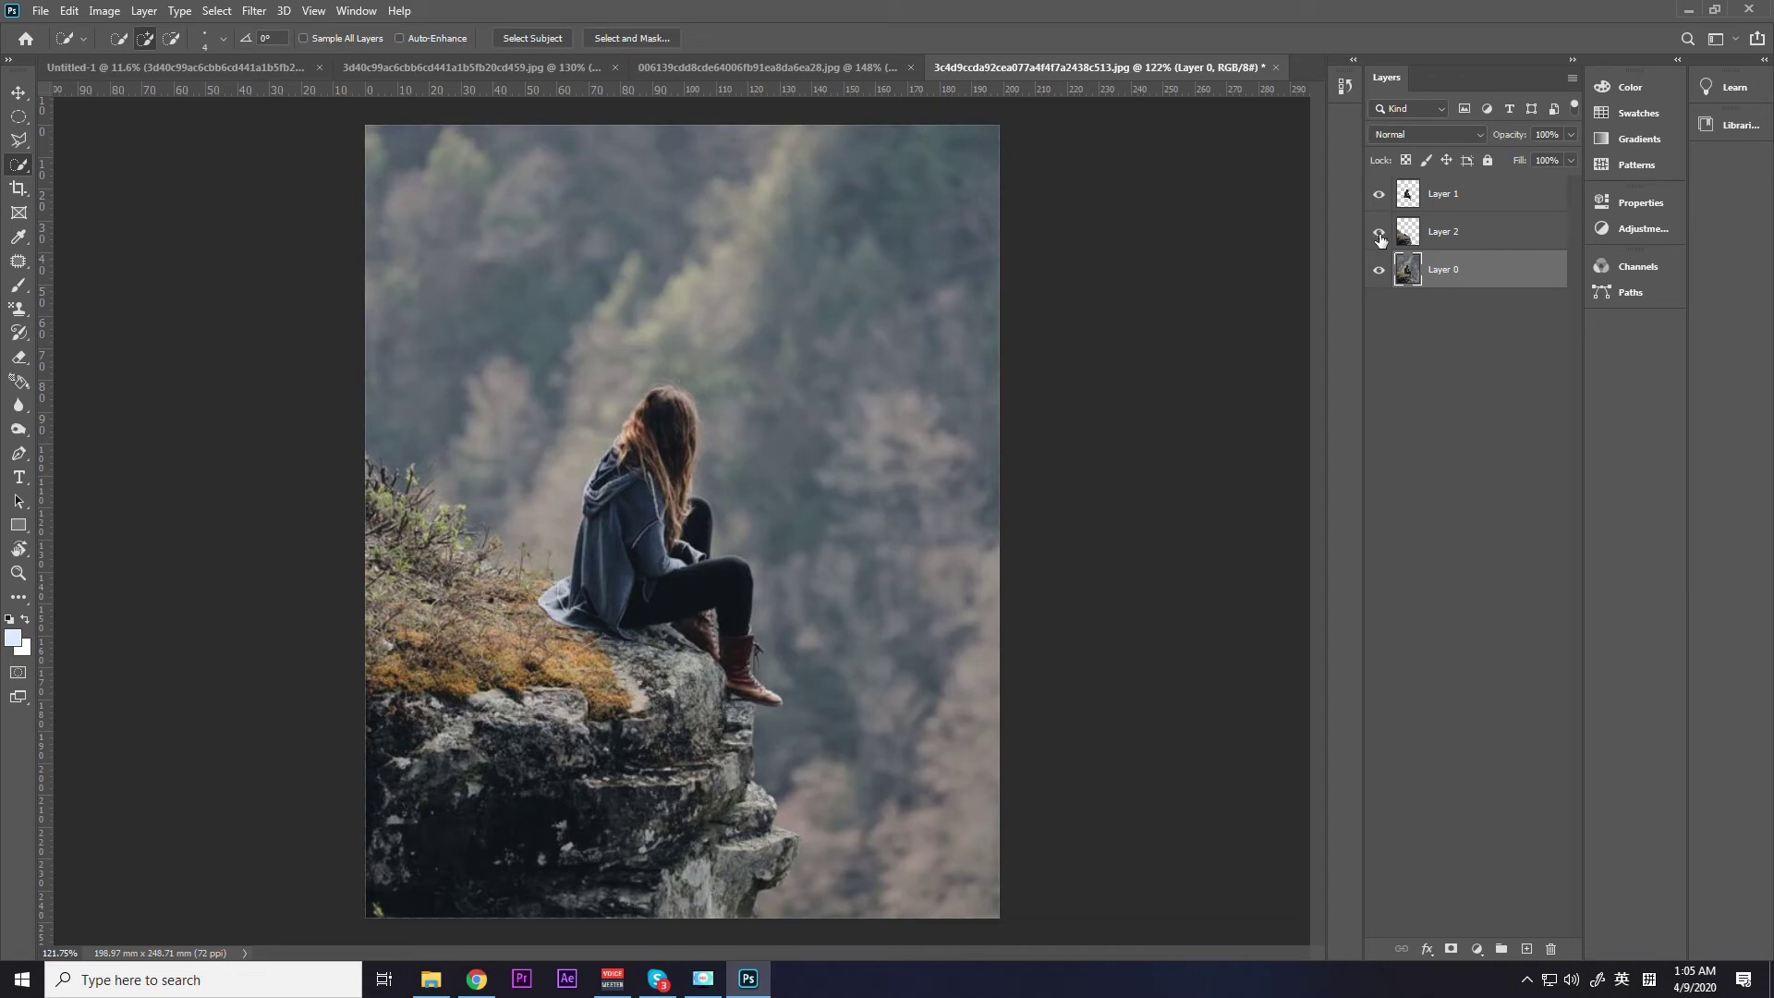
click(1380, 270)
click(1379, 232)
click(1379, 194)
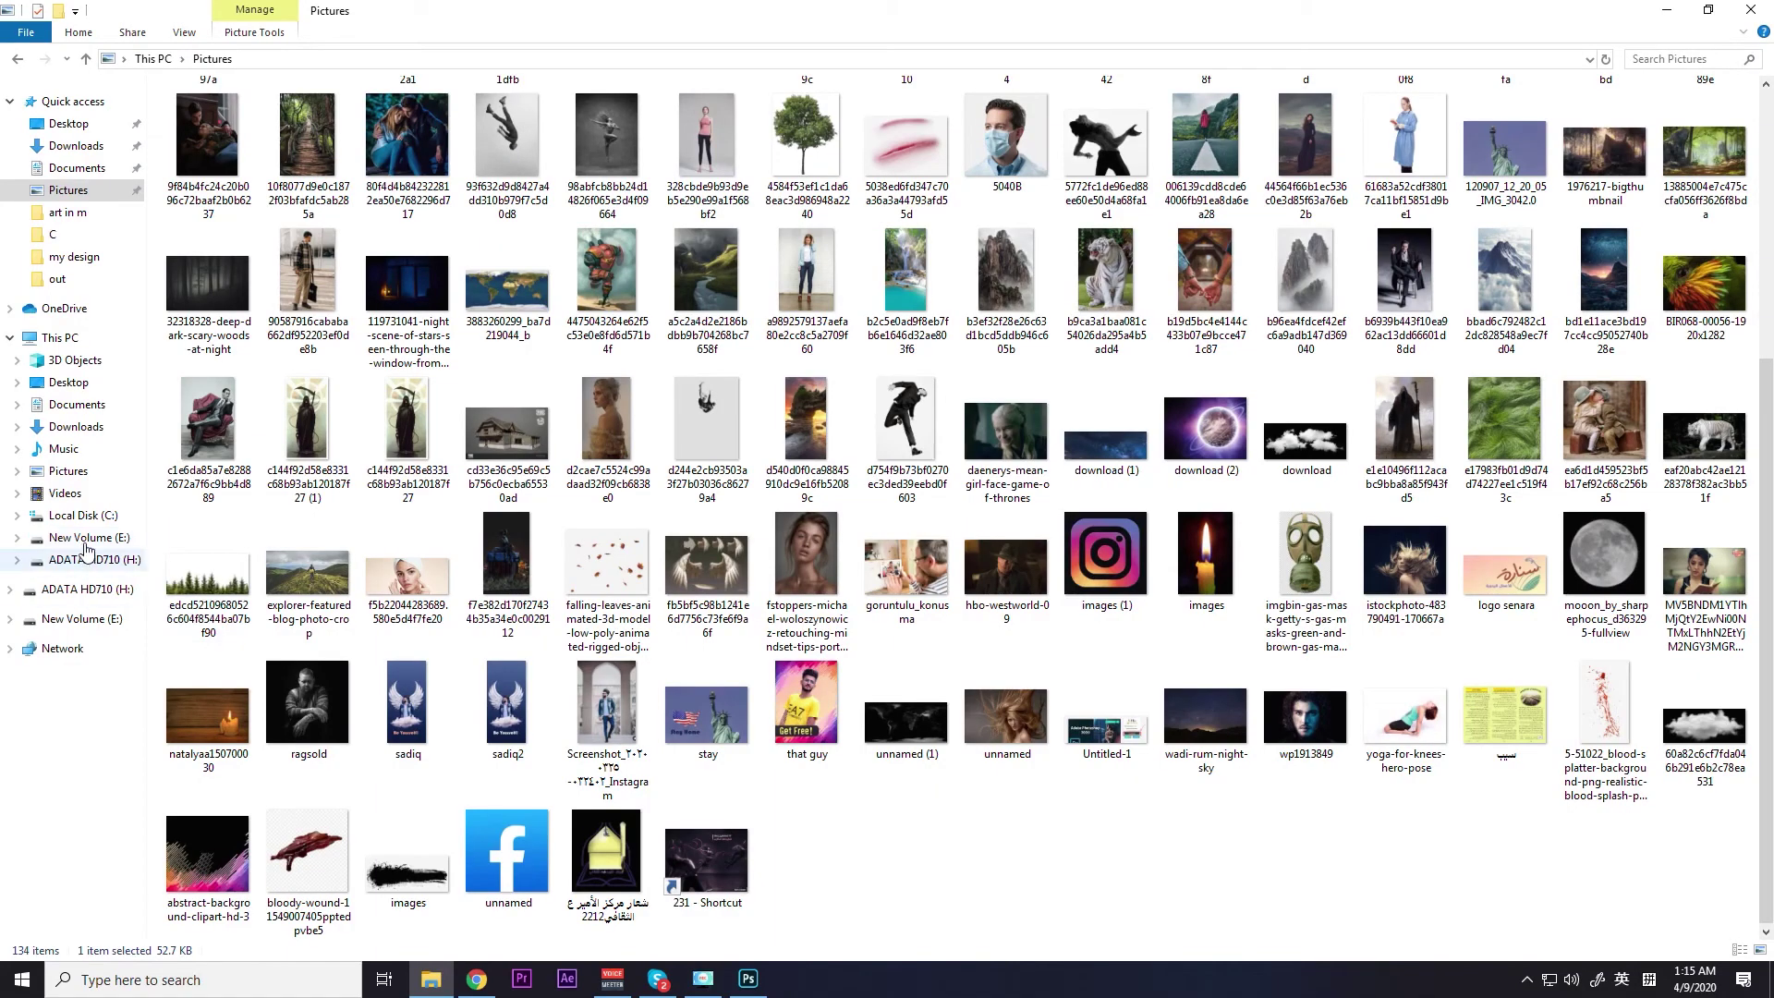
click(610, 981)
click(610, 982)
click(88, 537)
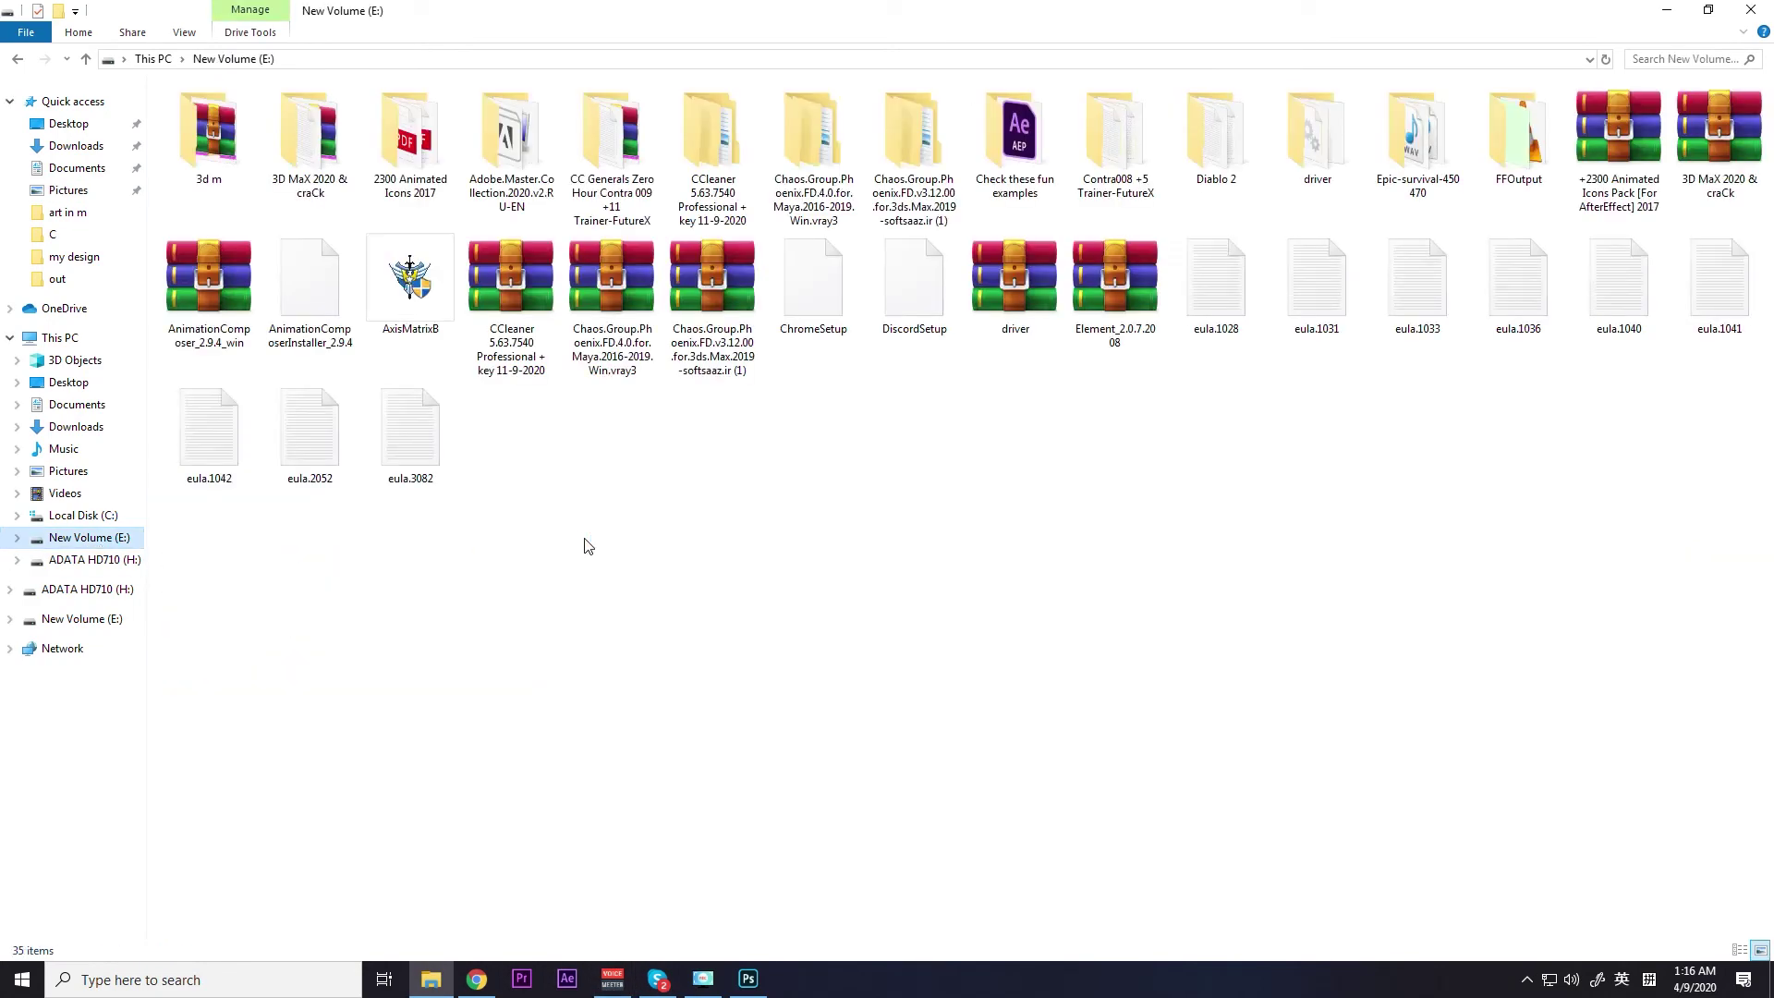
right_click(584, 546)
right_click(1001, 523)
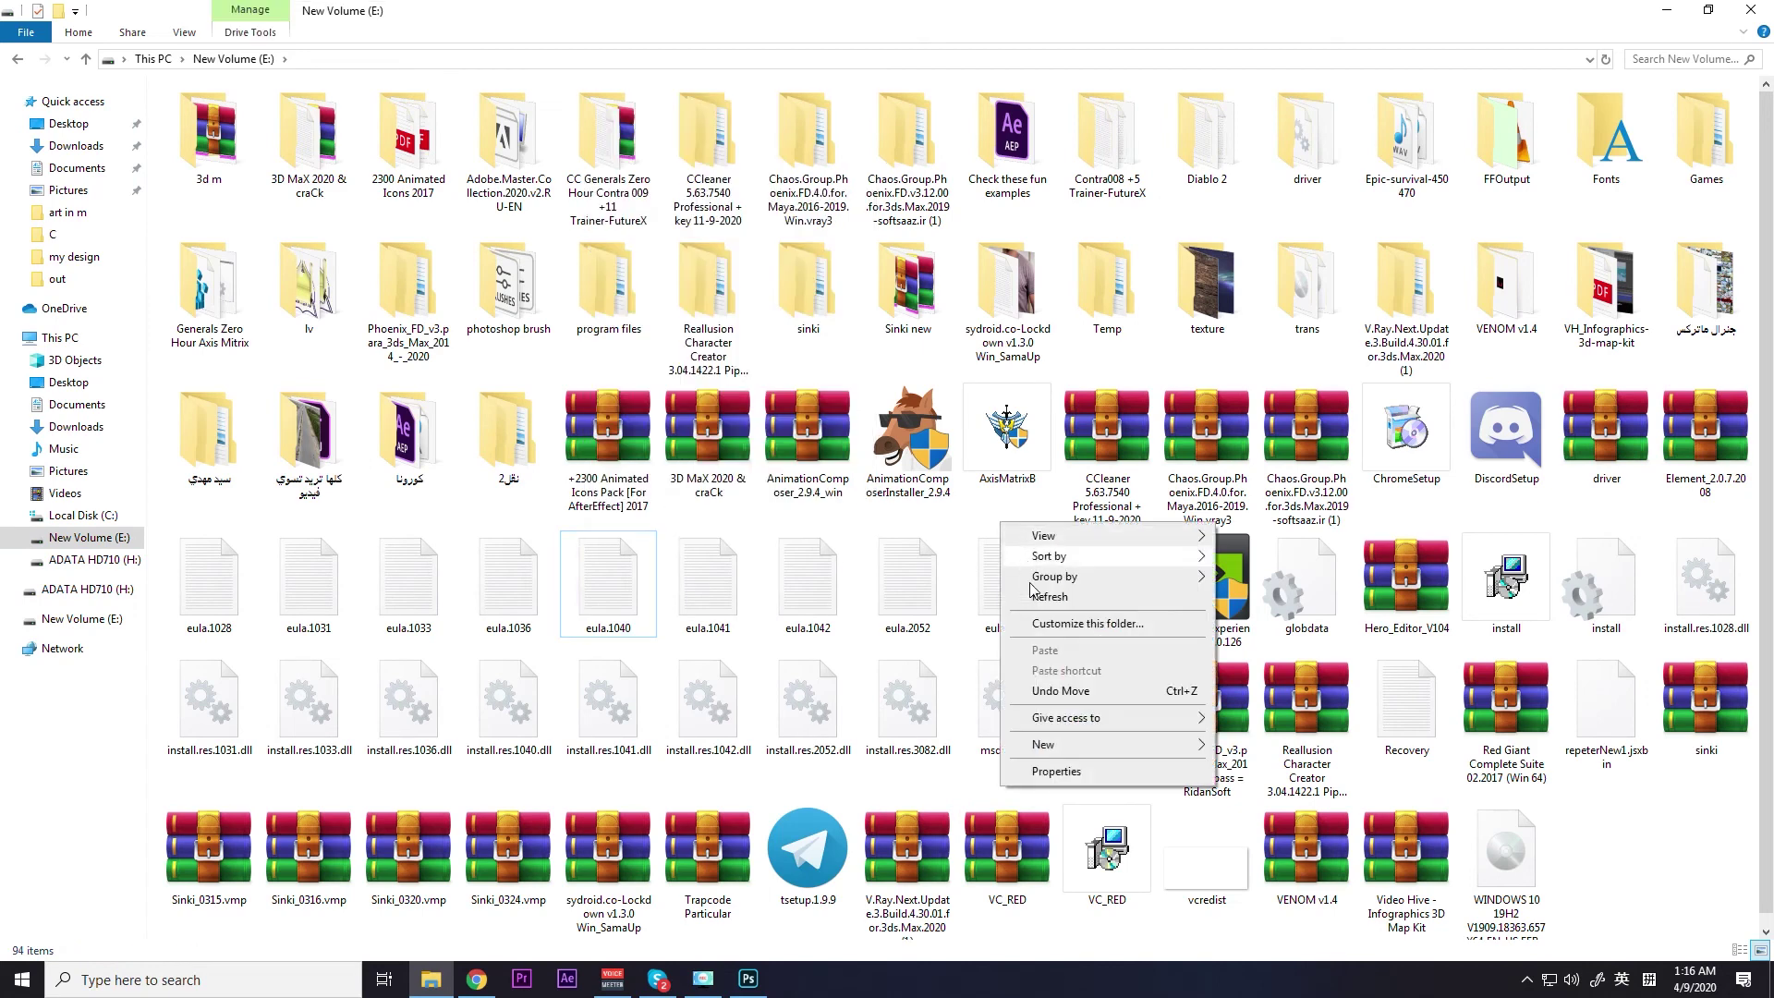
click(1035, 596)
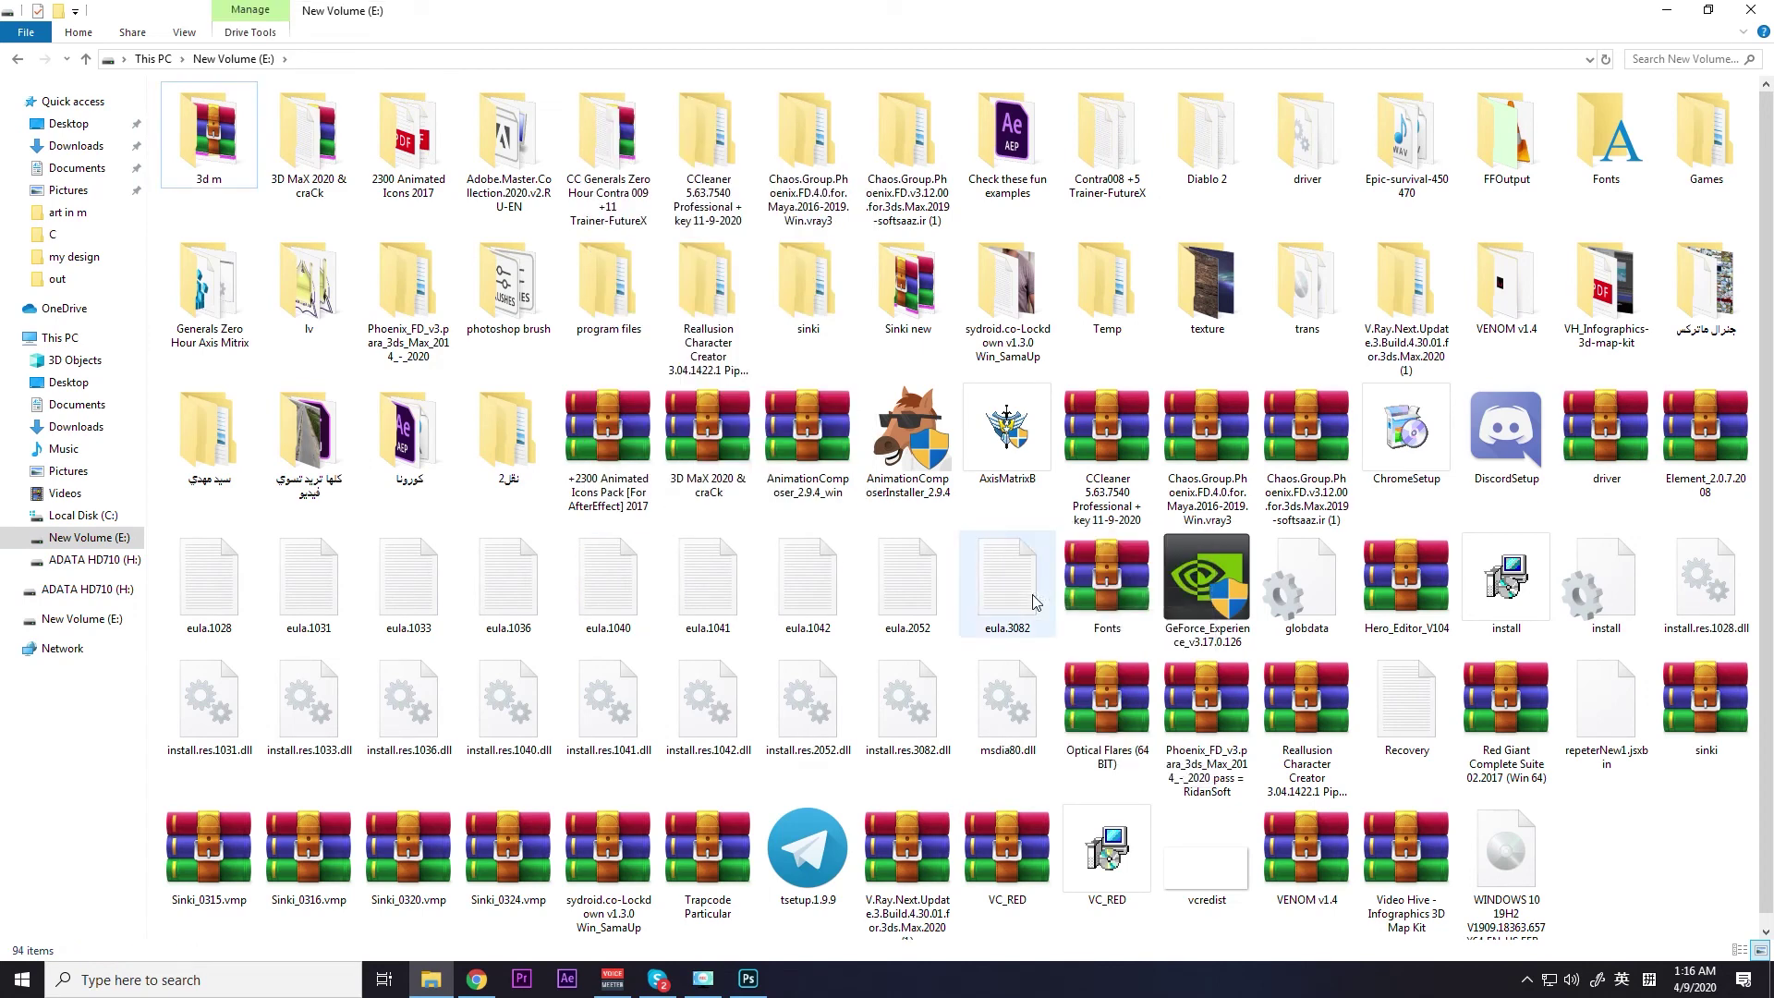
right_click(978, 525)
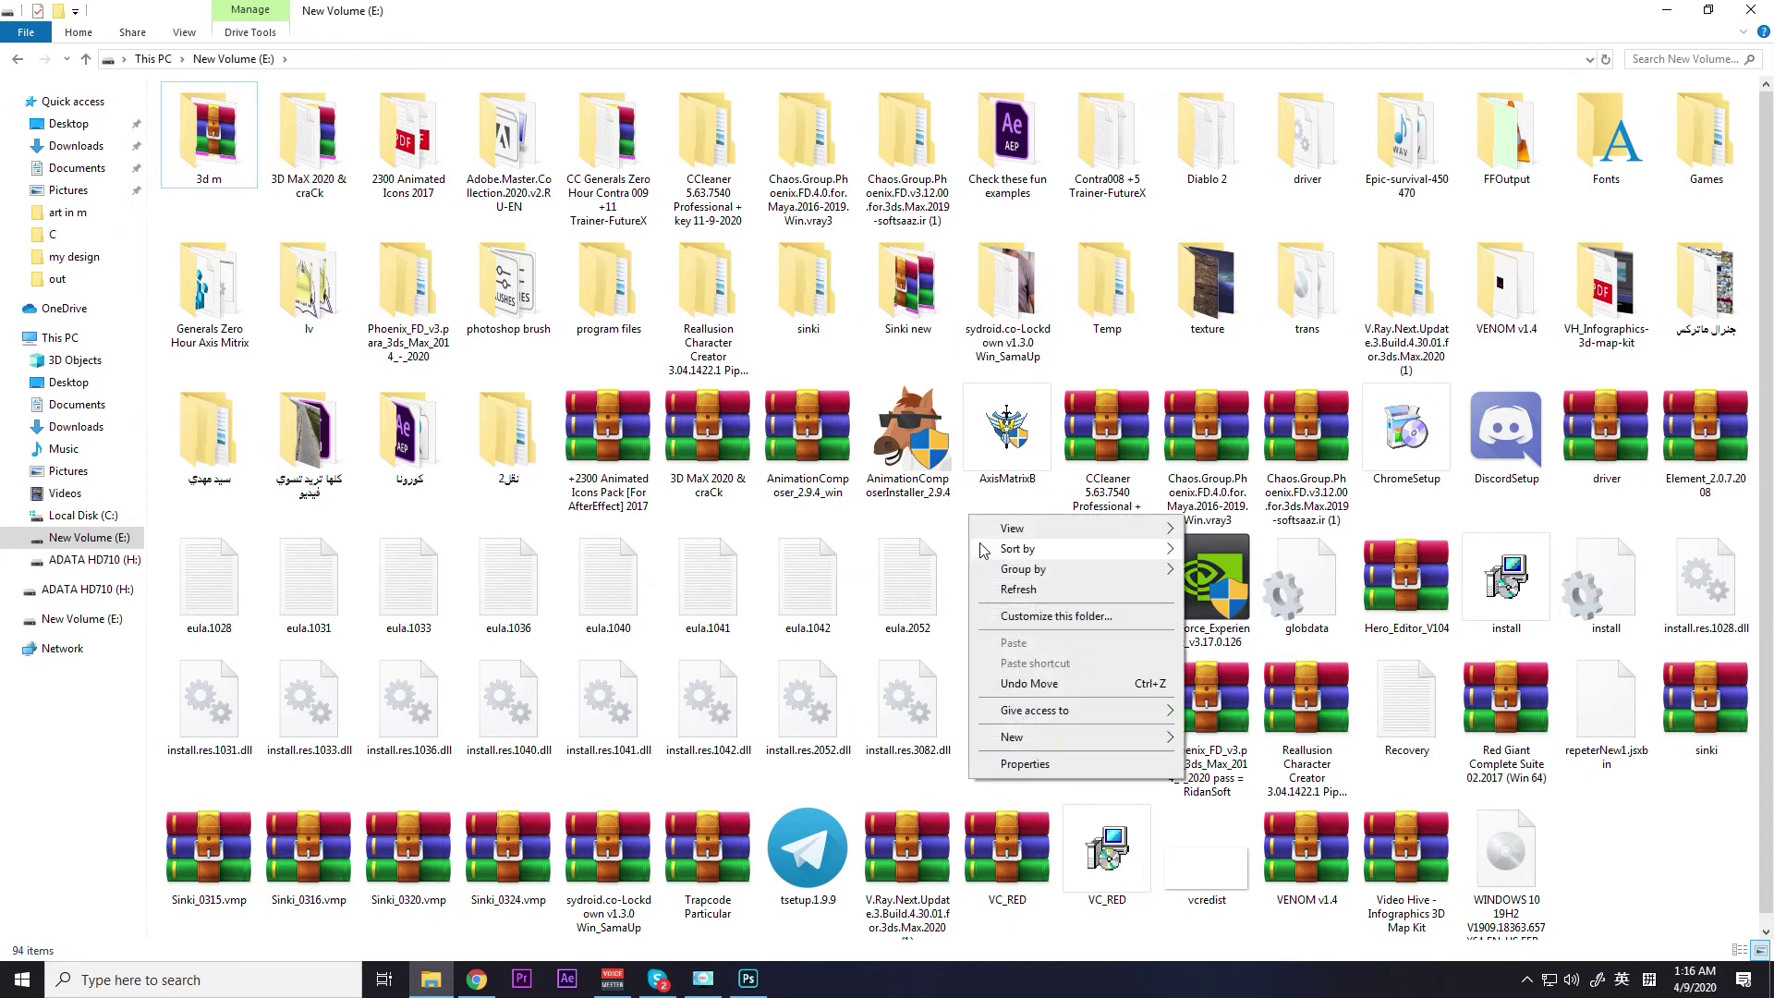
click(997, 599)
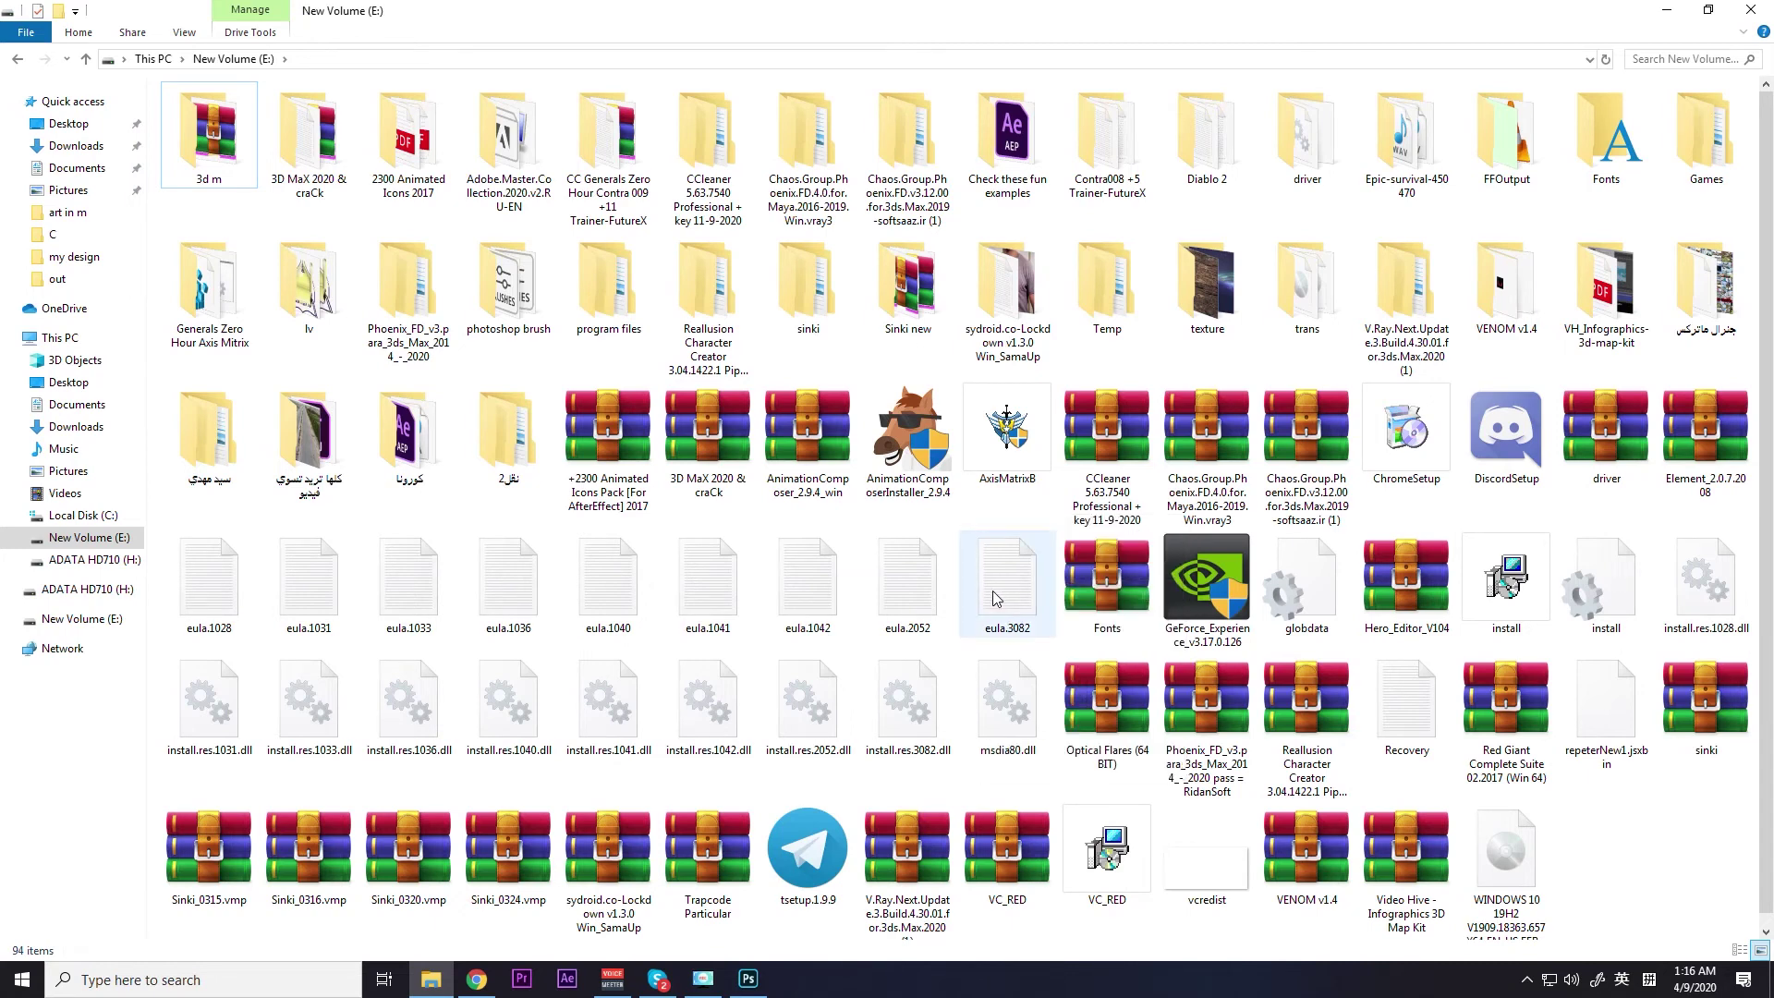
scroll(370, 425, down, 1)
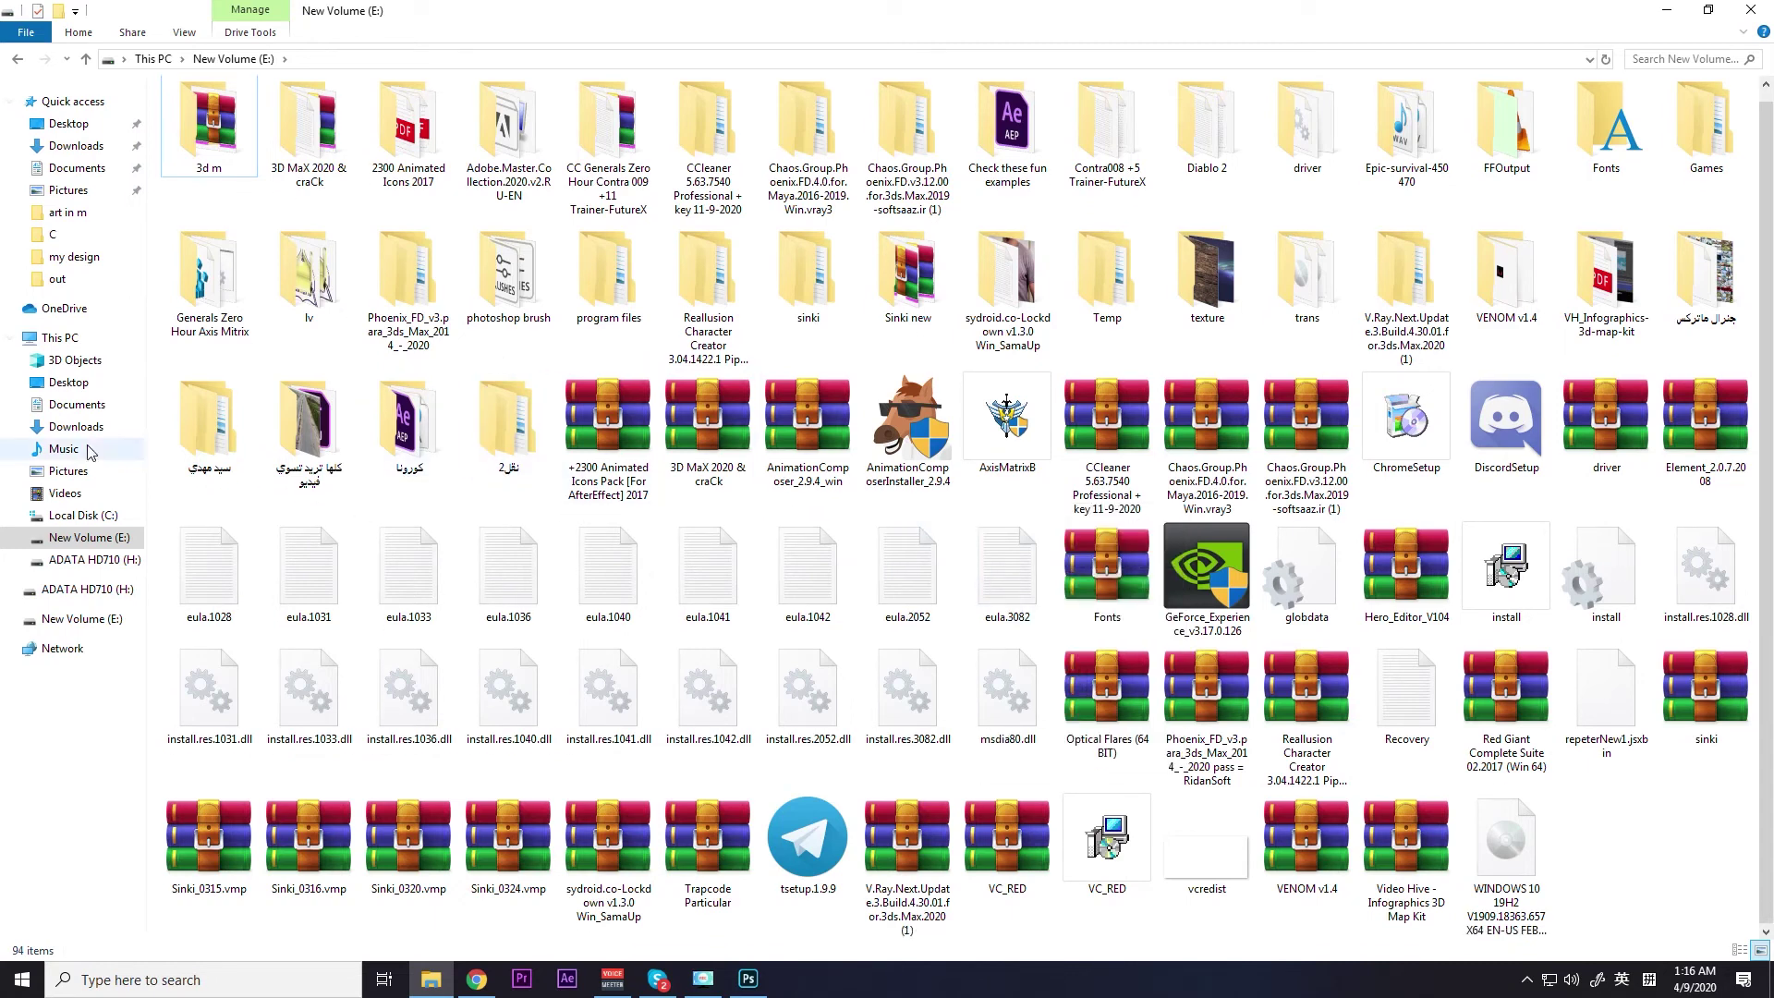
click(68, 471)
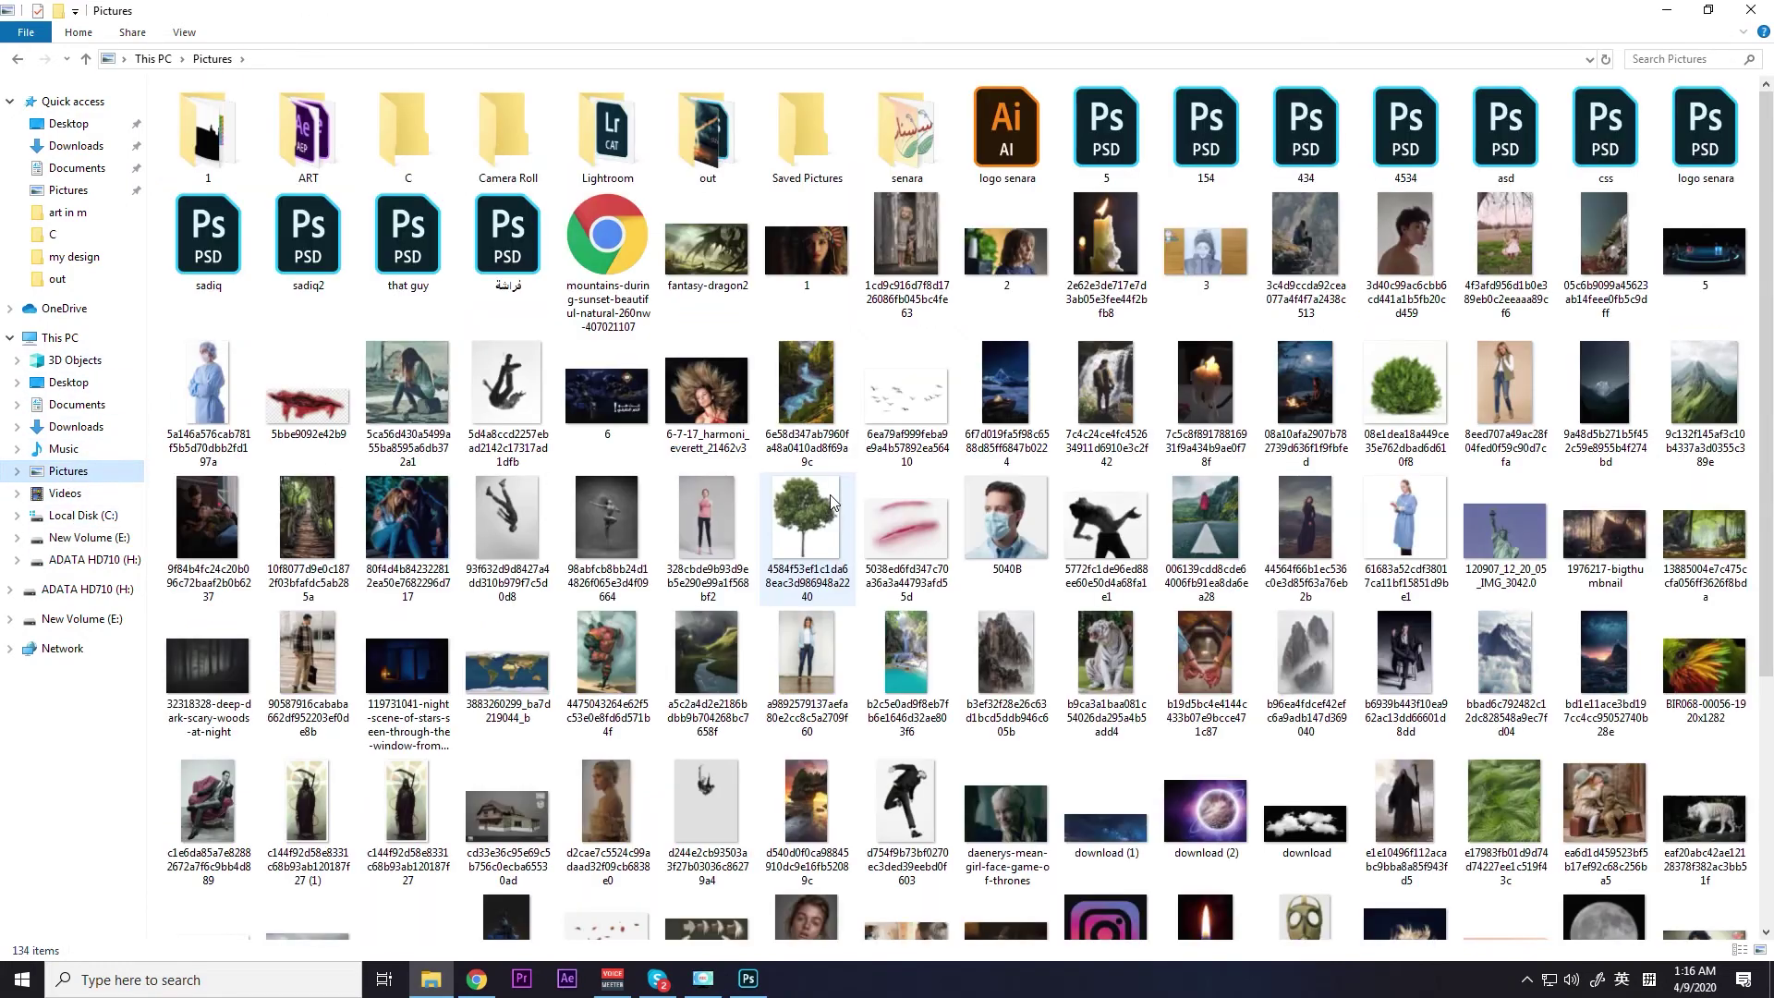
scroll(832, 504, down, 5)
right_click(901, 535)
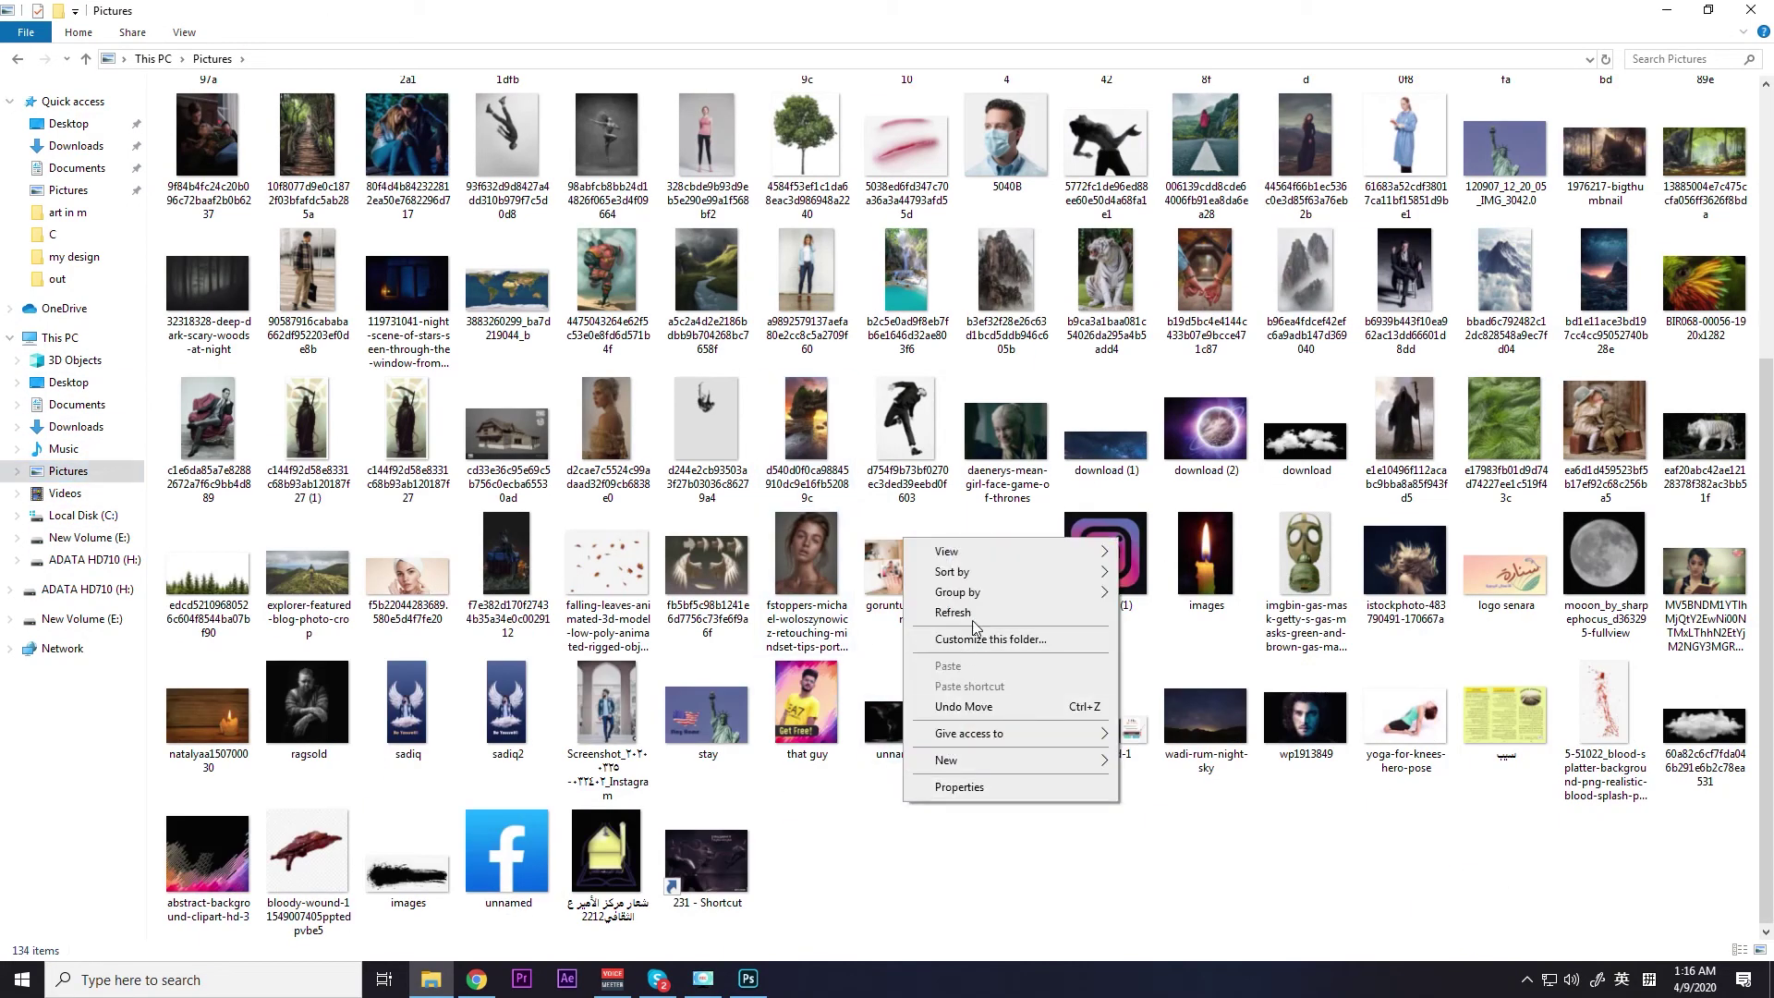
click(980, 618)
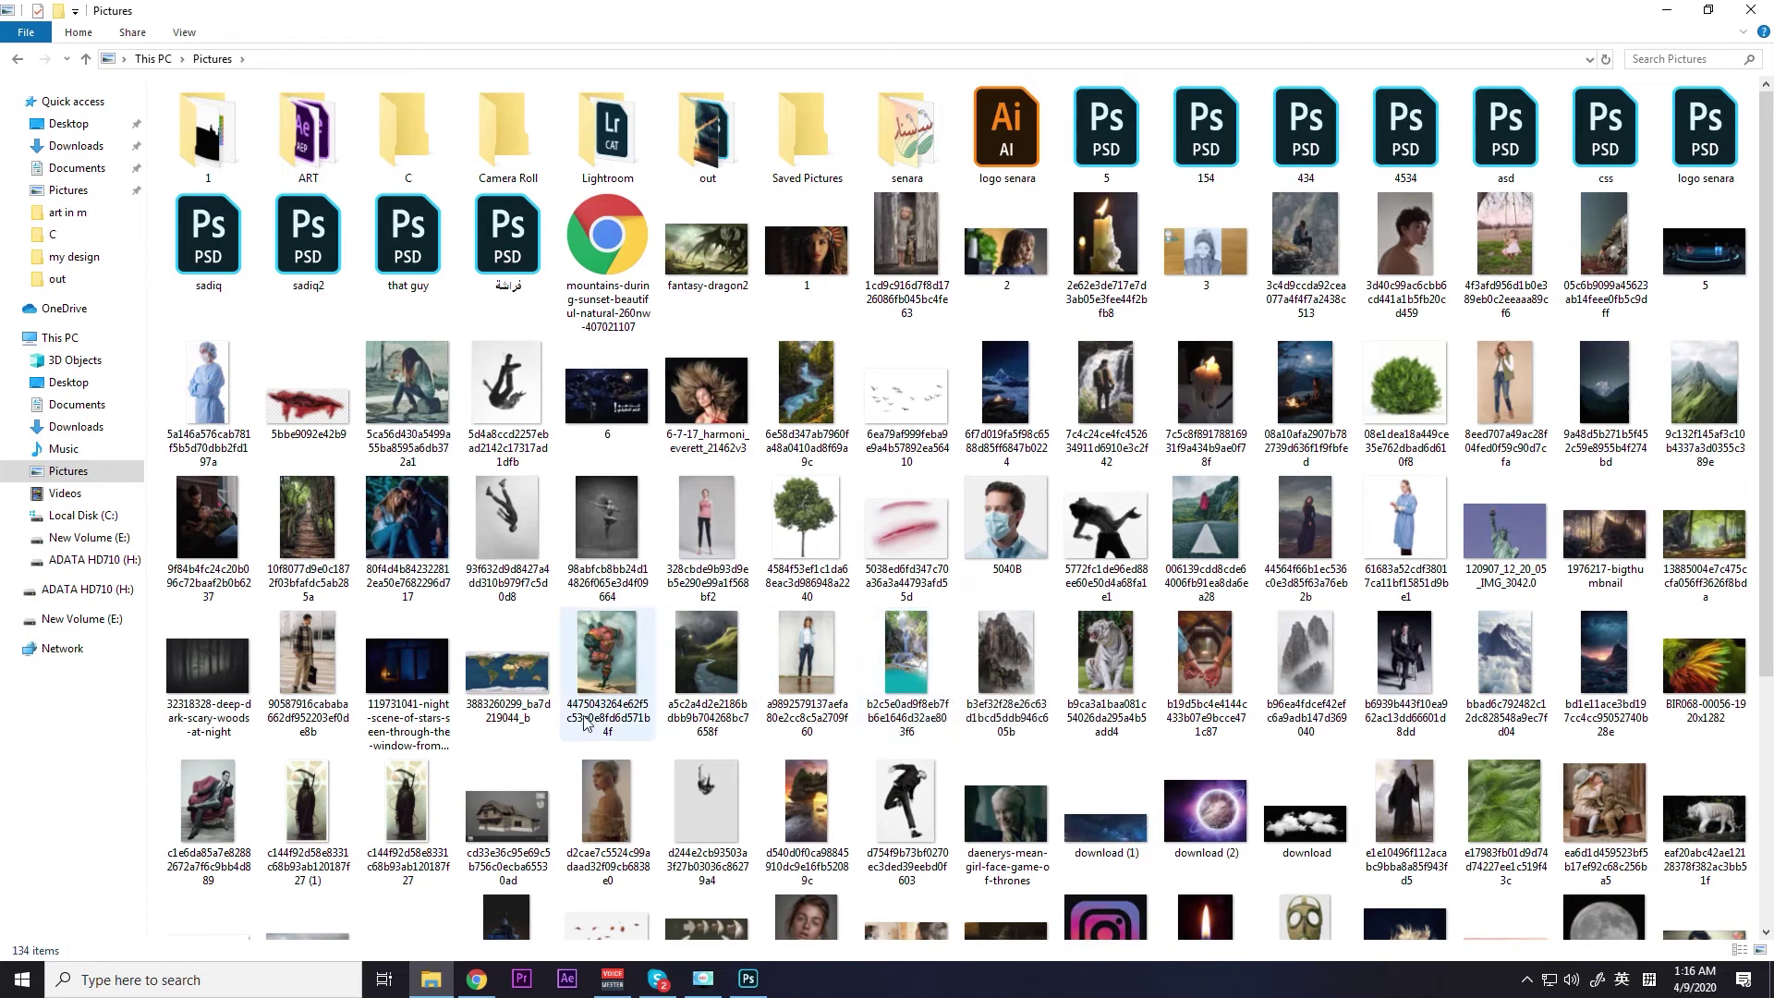
scroll(592, 709, down, 3)
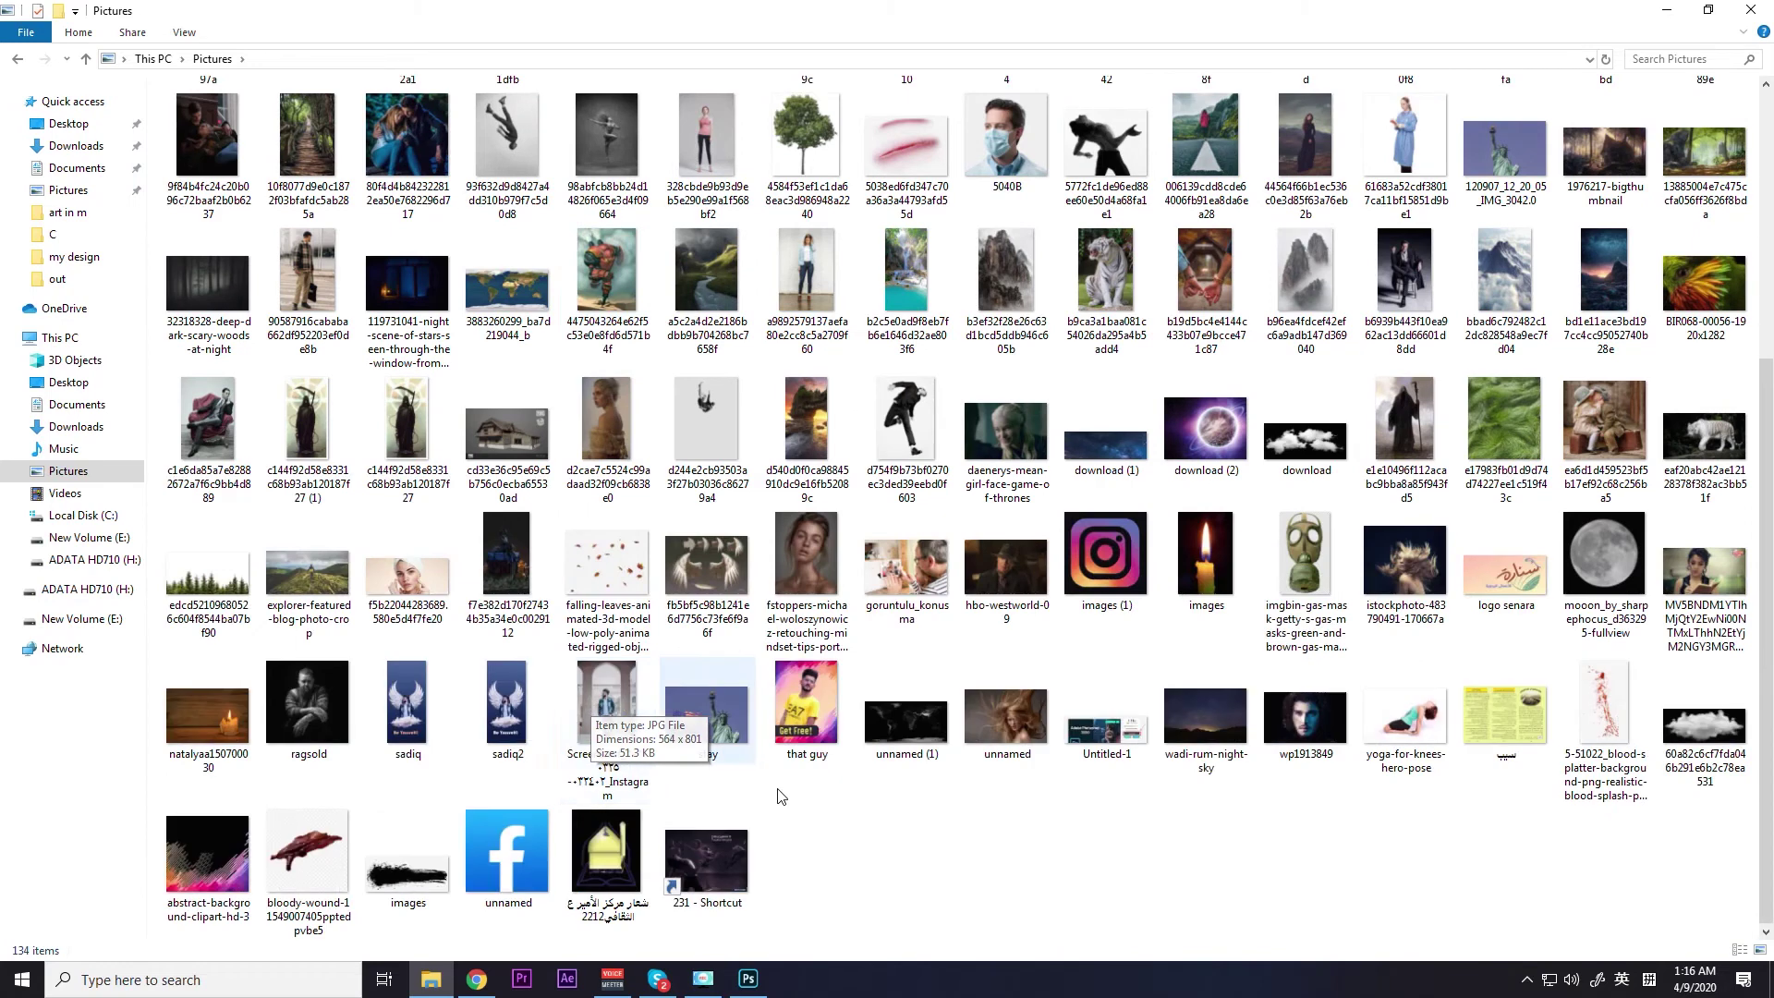
scroll(803, 742, up, 3)
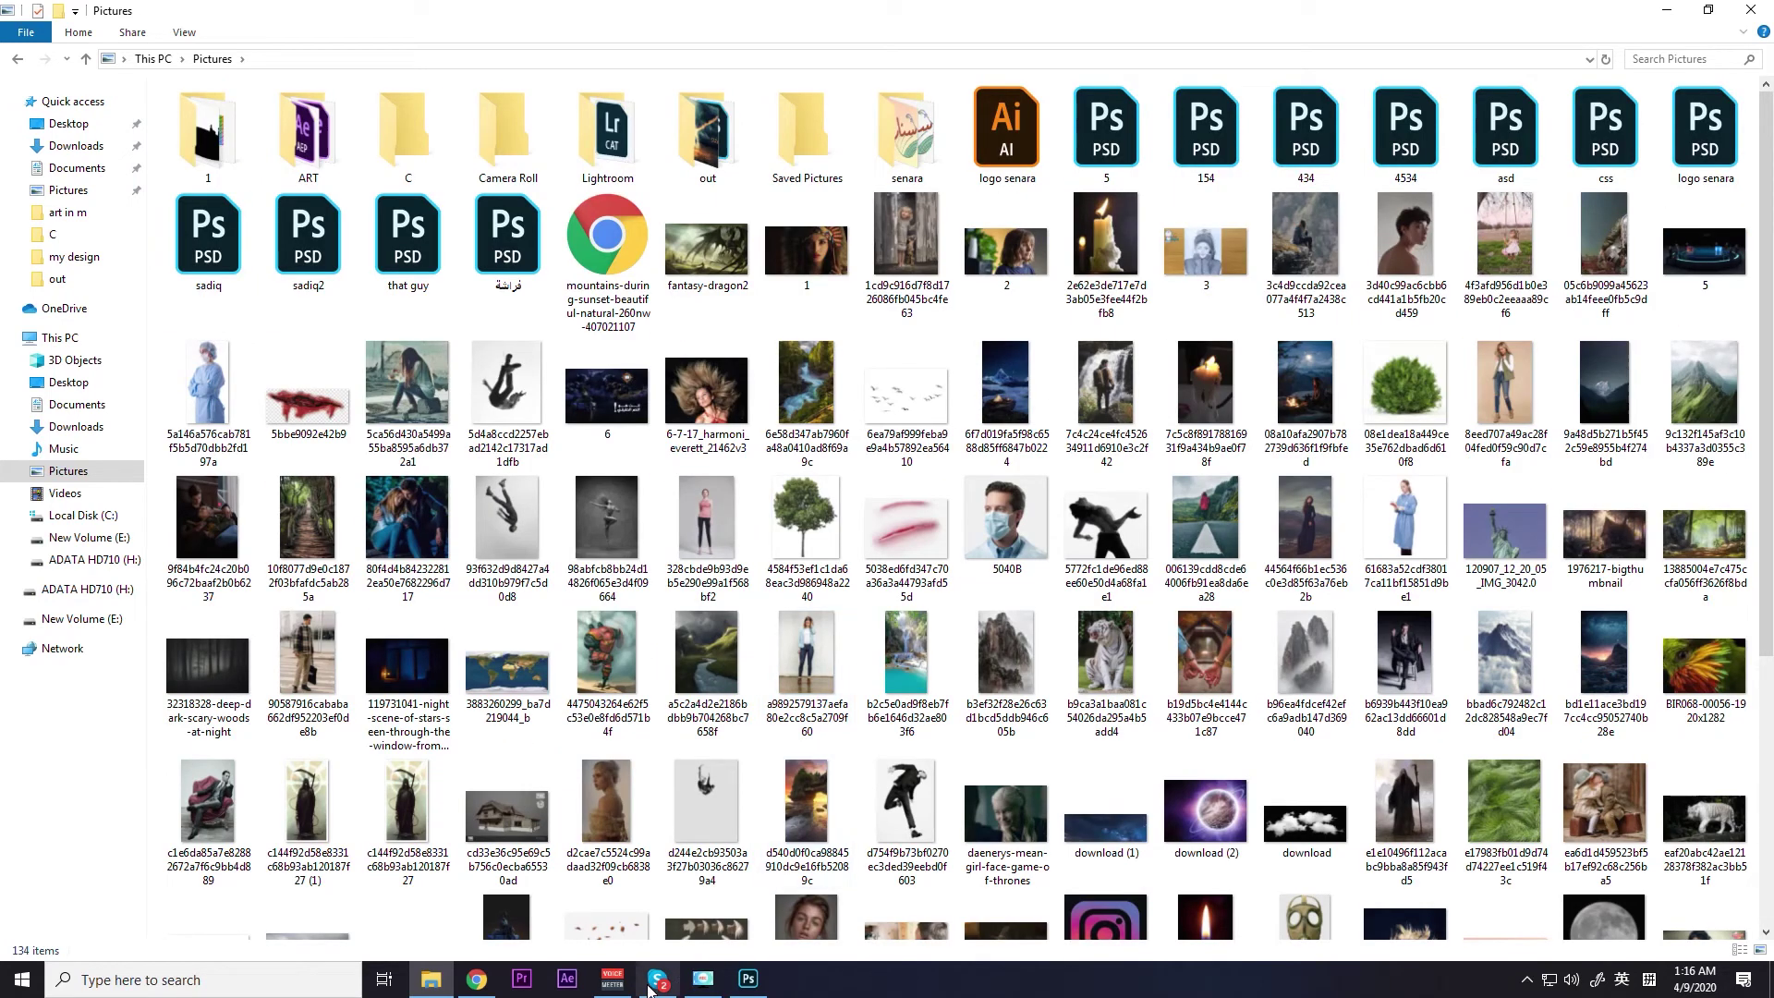
click(746, 986)
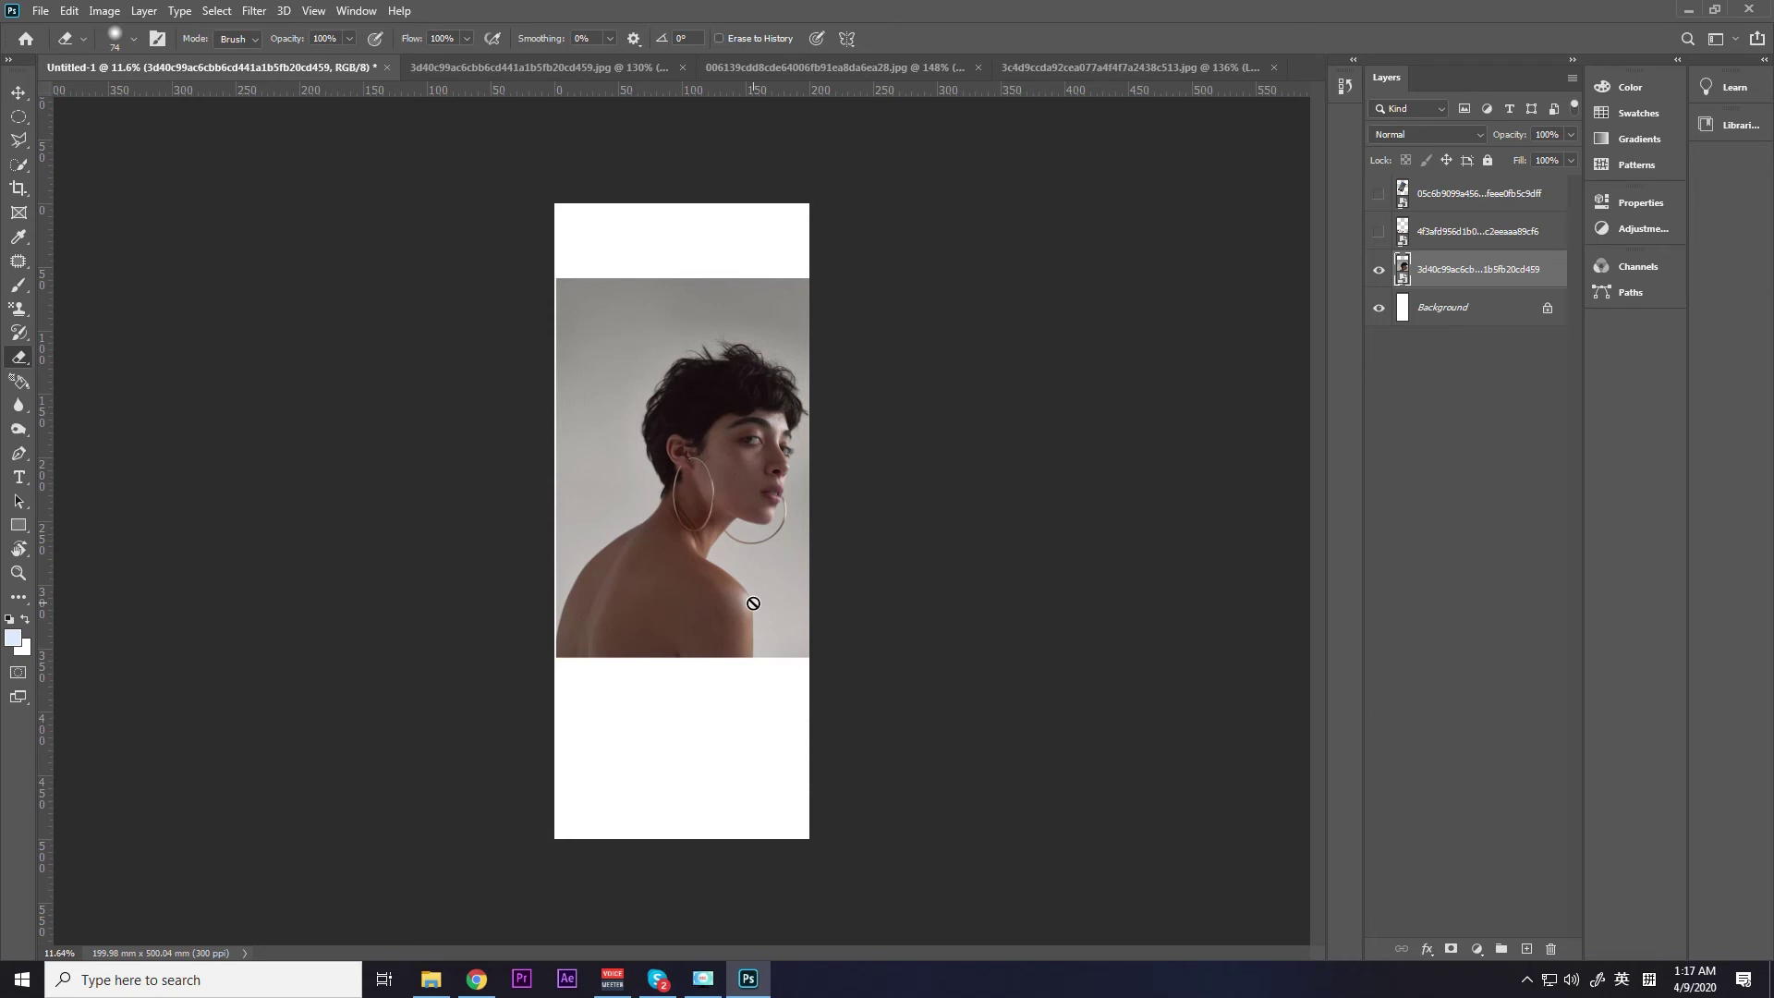
Zoom the Untitled-1 collage canvas in and out.
scroll(655, 442, up, 3)
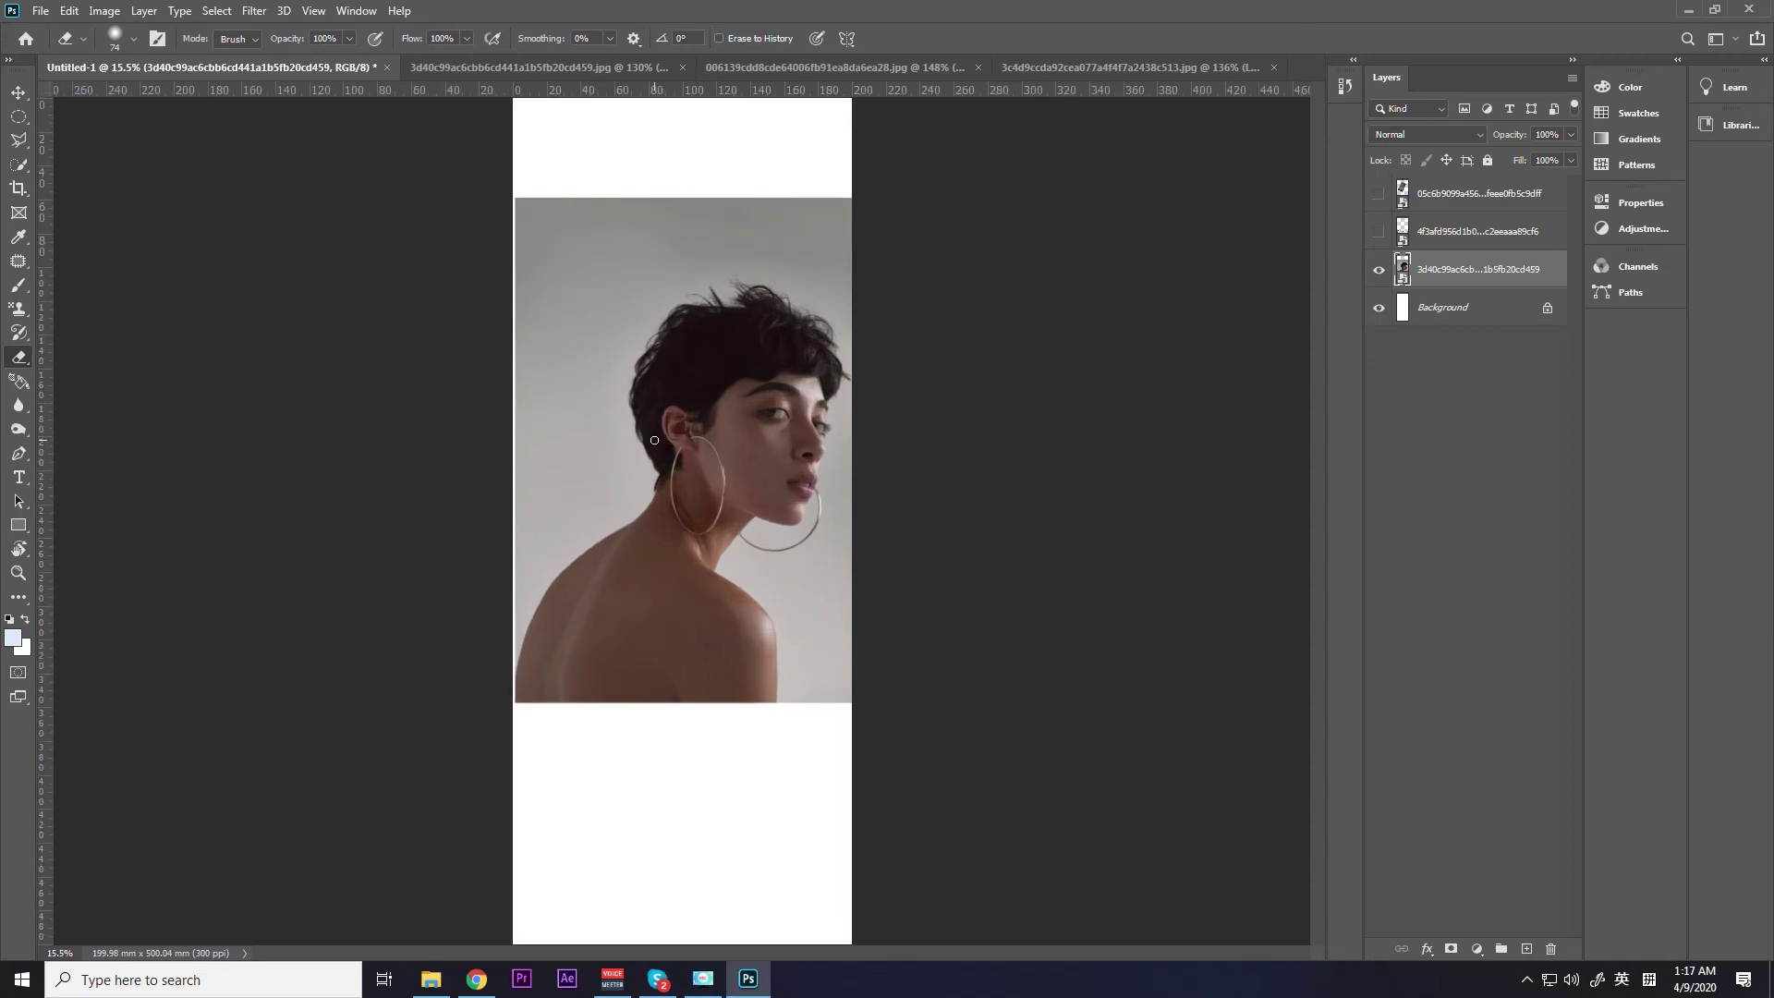
scroll(655, 453, down, 3)
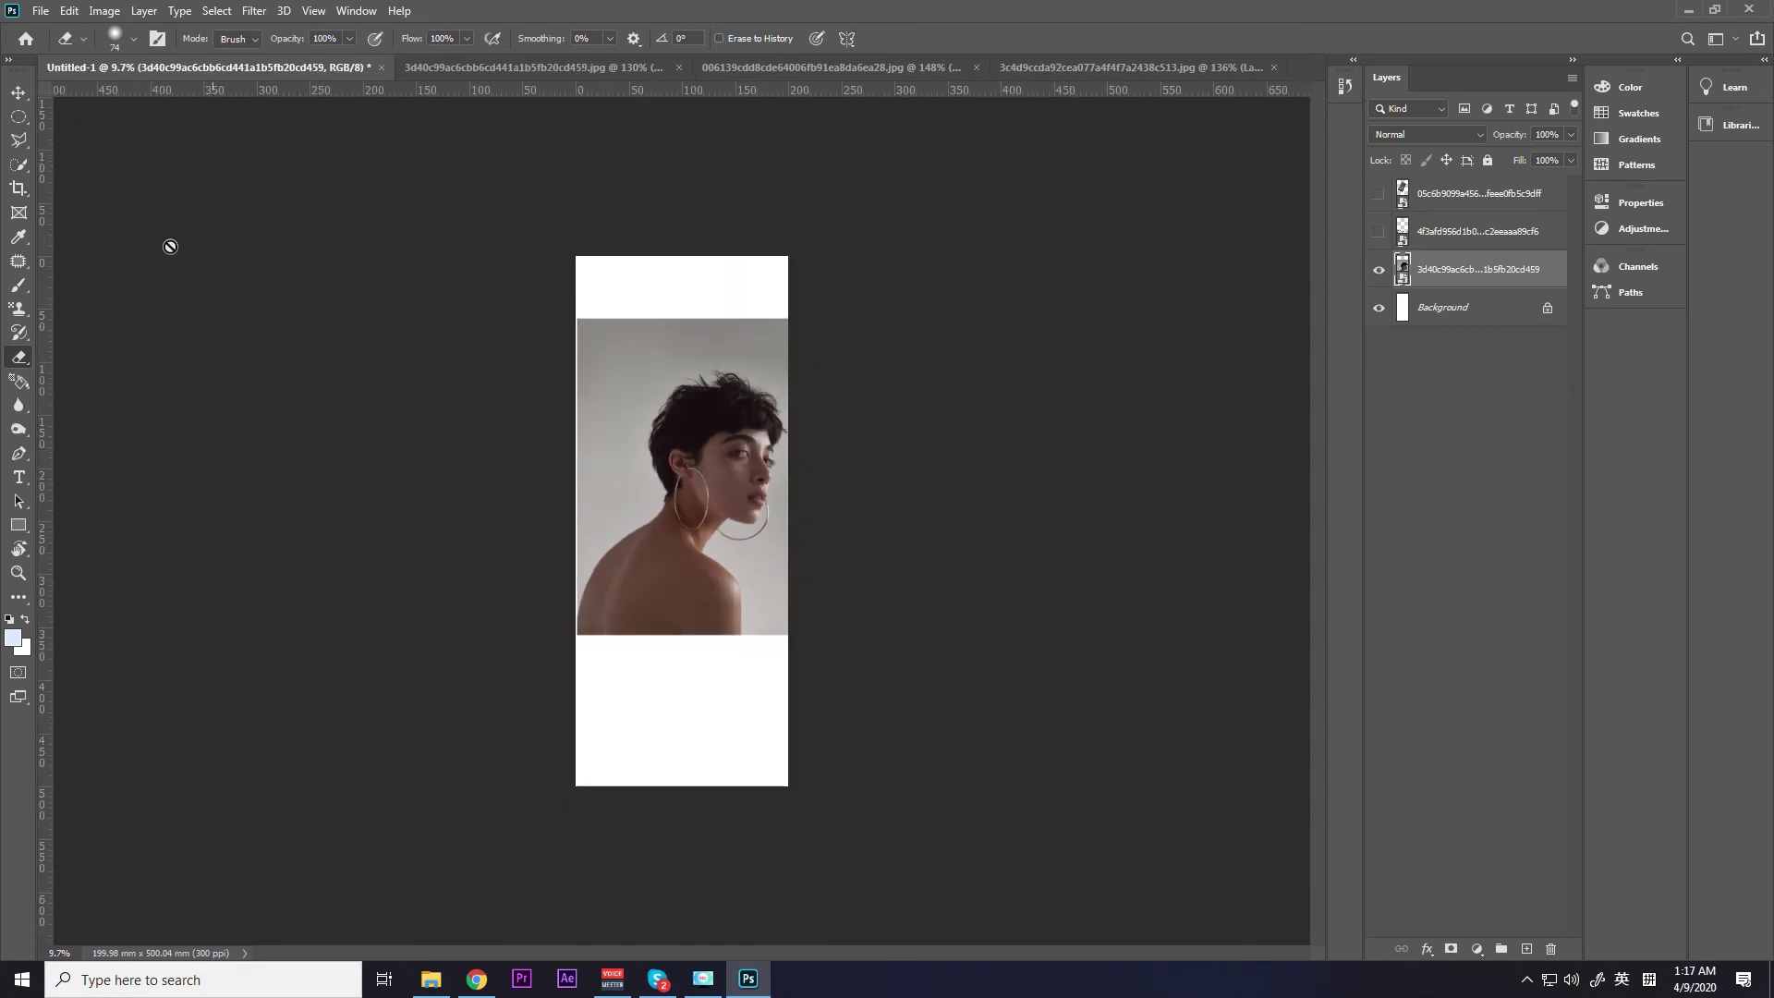
Widen the canvas with the Crop tool and move the portrait toward the right side.
click(19, 187)
drag(791, 531, 938, 528)
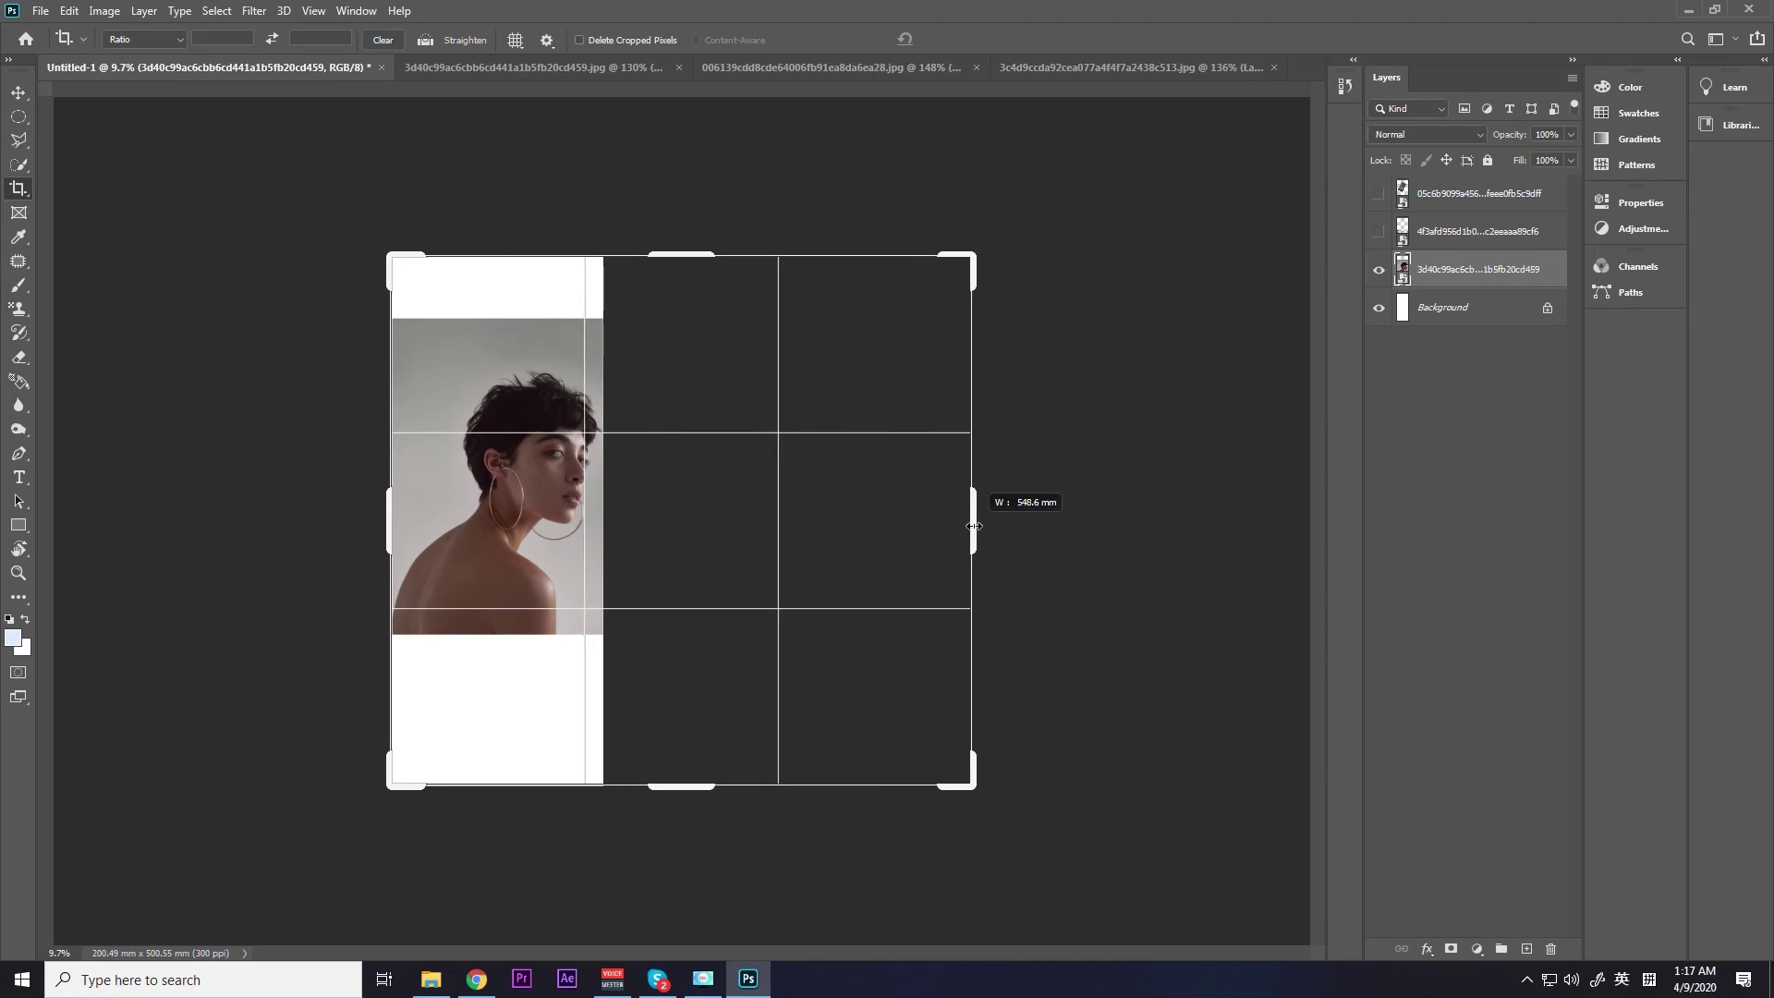
drag(938, 528, 967, 466)
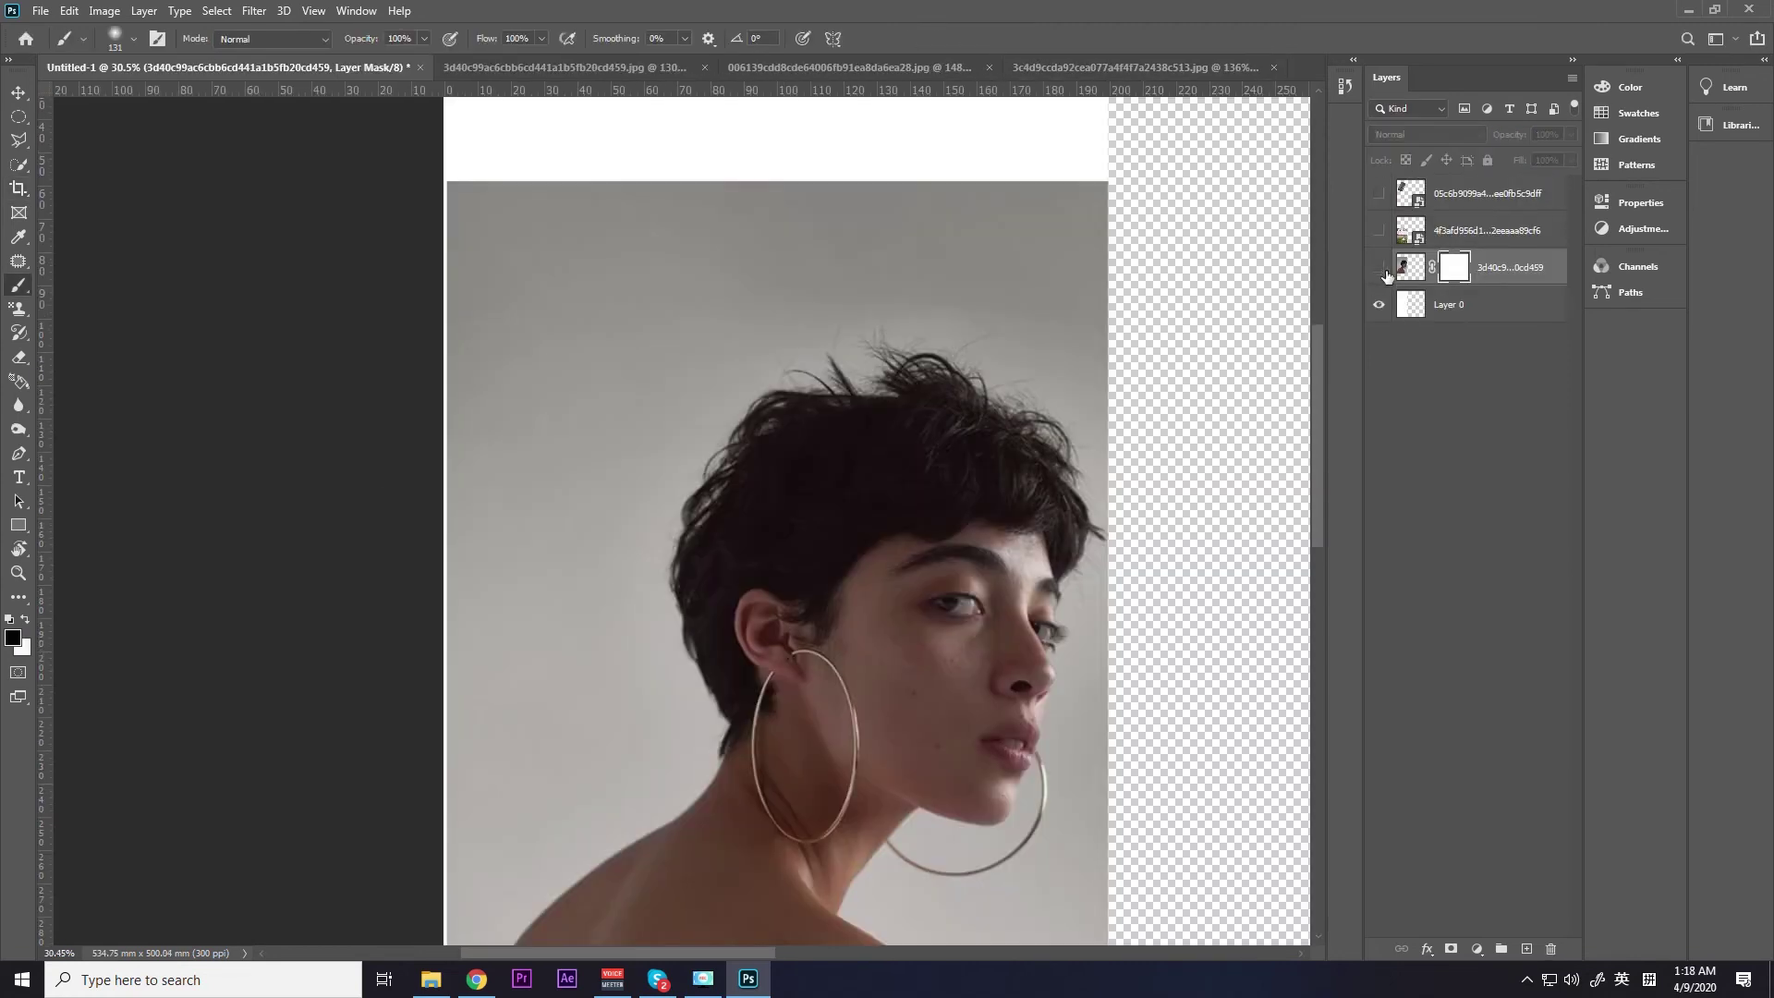
key(v)
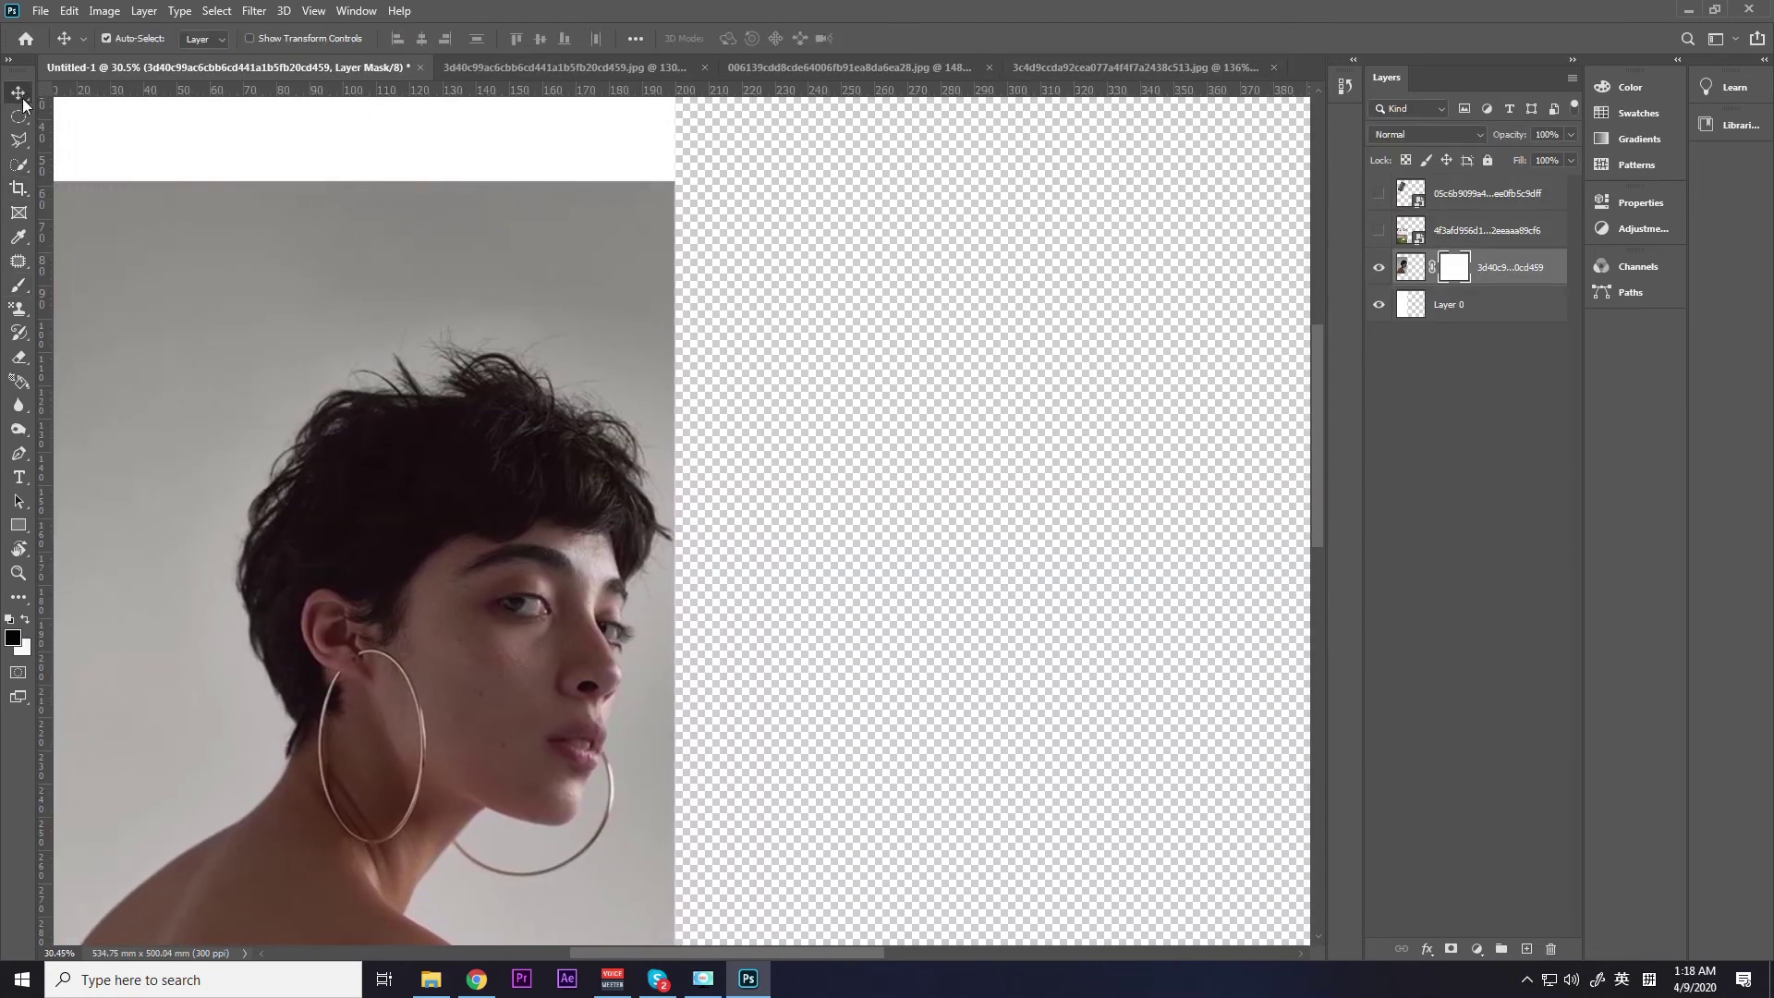
drag(387, 442, 896, 441)
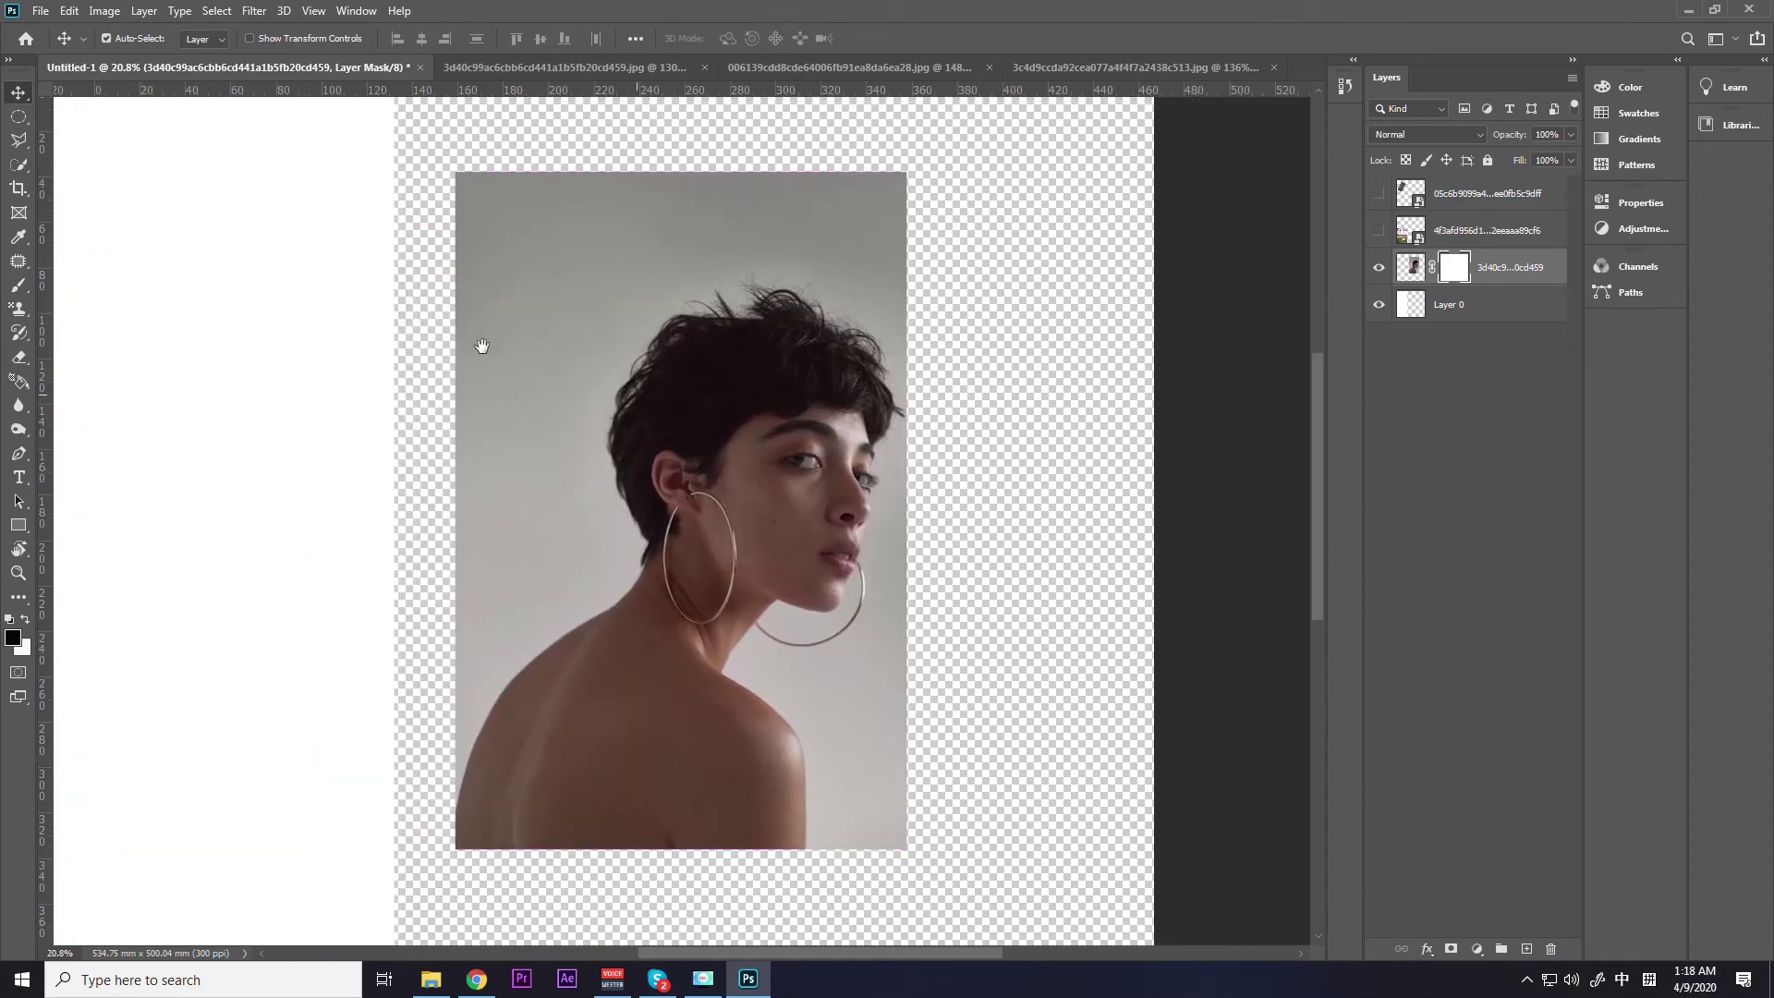
Draw an ellipse frame in the blank upper-left white area and switch to the Pictures folder.
click(18, 212)
scroll(443, 176, down, 1)
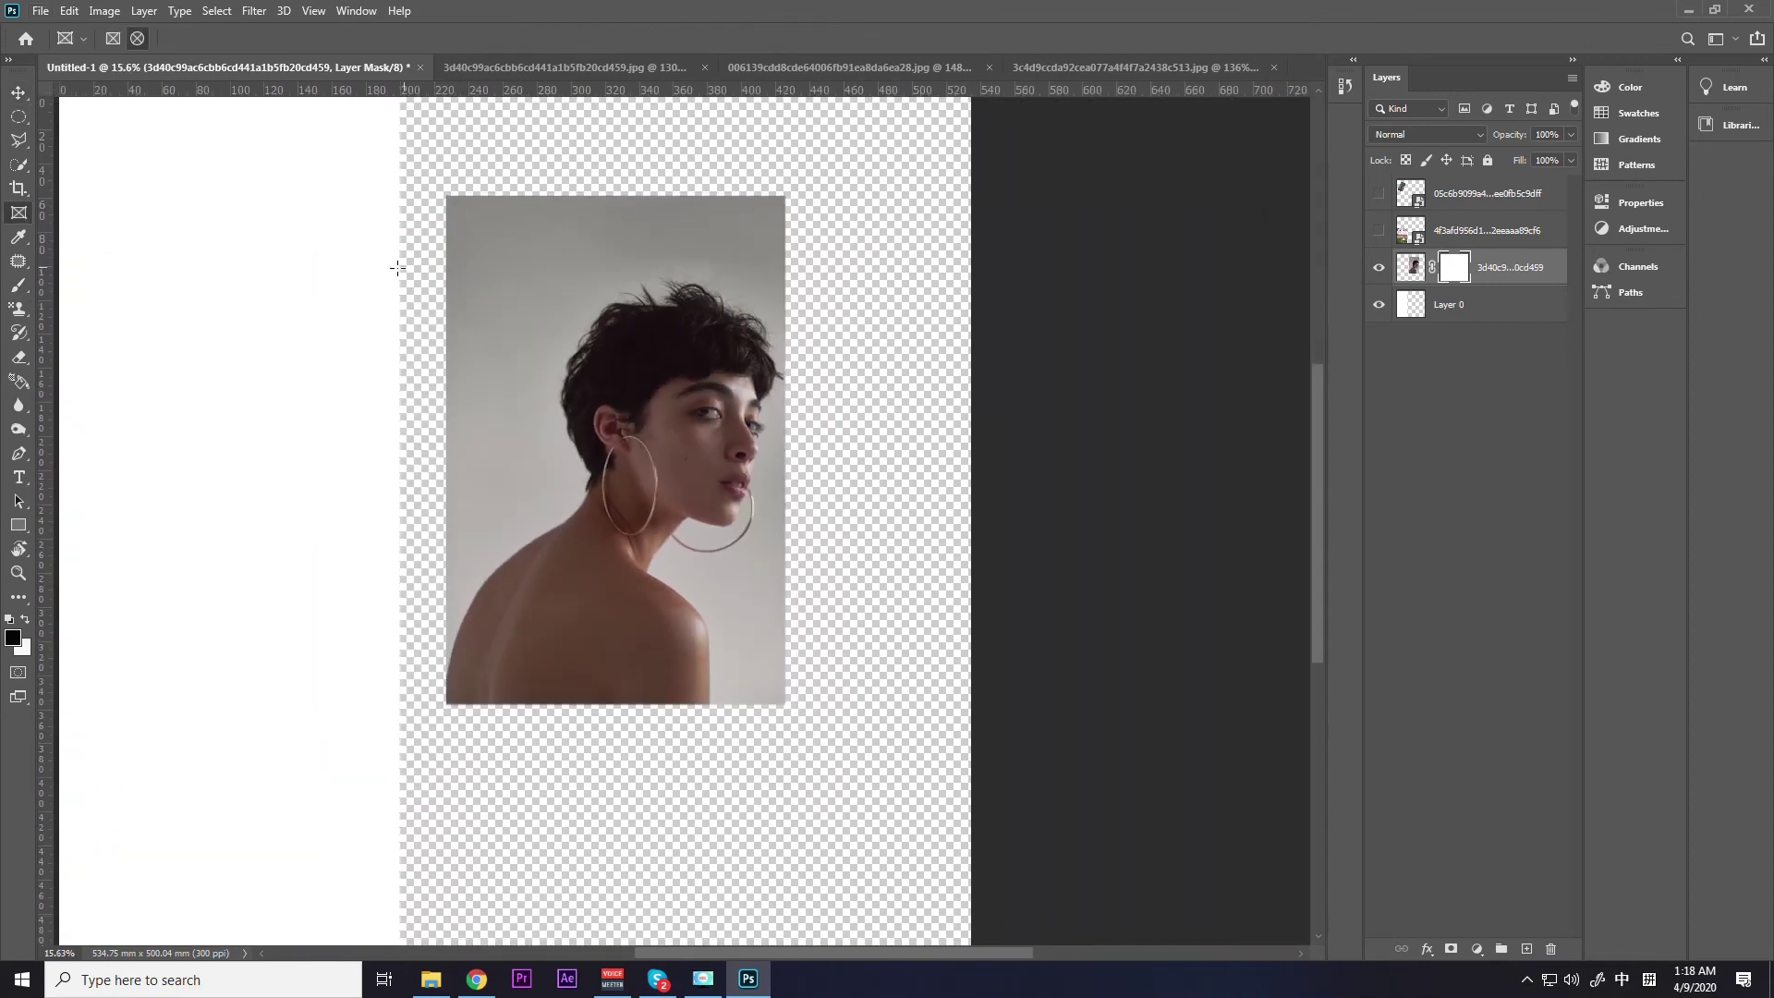
drag(332, 233, 411, 383)
drag(206, 275, 438, 507)
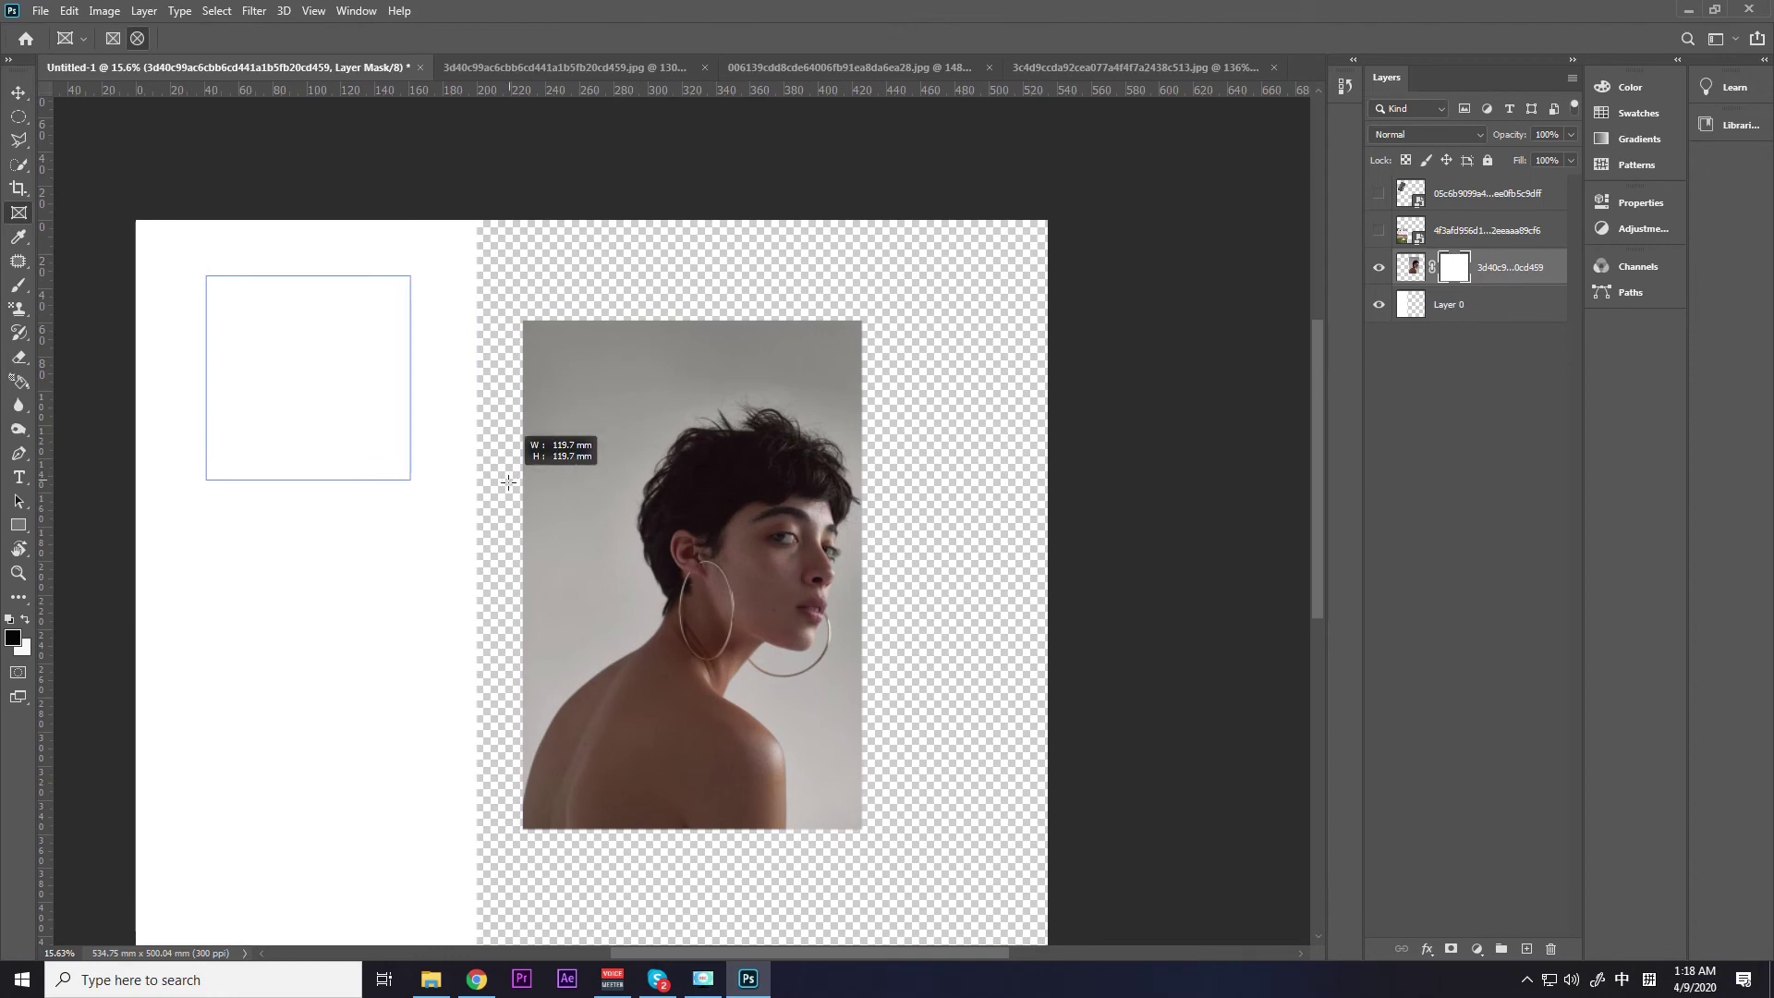
click(430, 980)
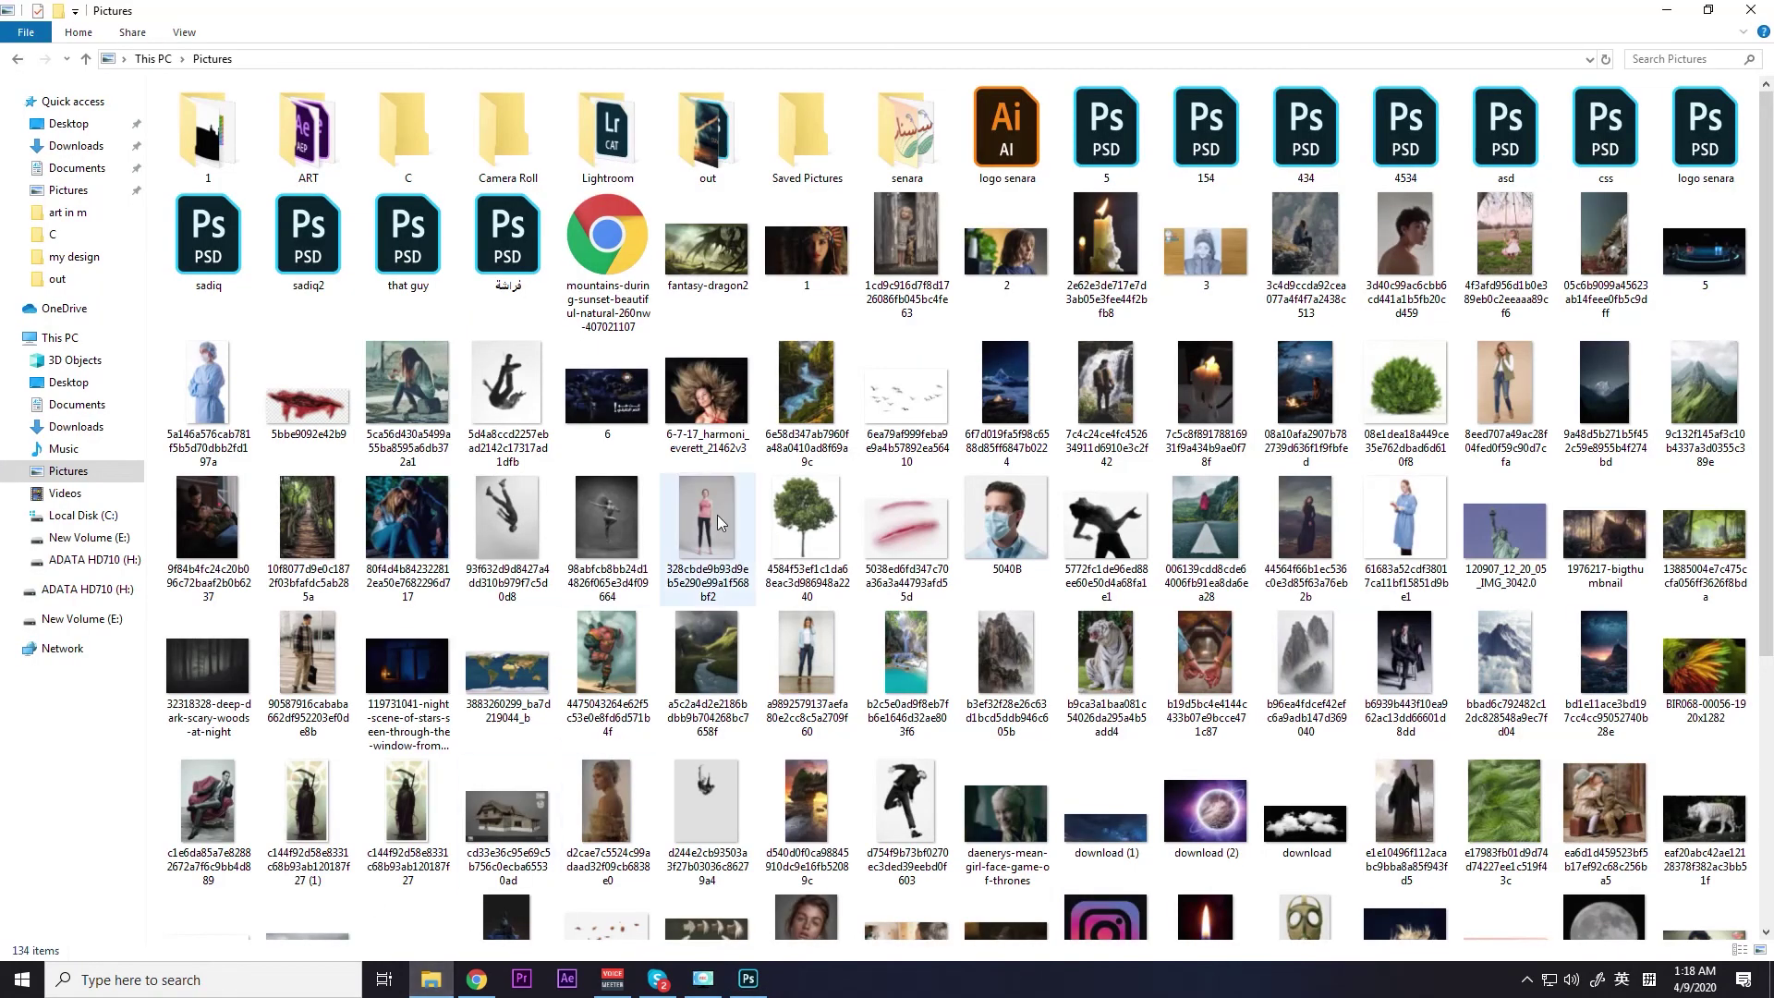
Drag the fanned-hair photo from Pictures into the collage's circular frame.
drag(707, 388, 747, 982)
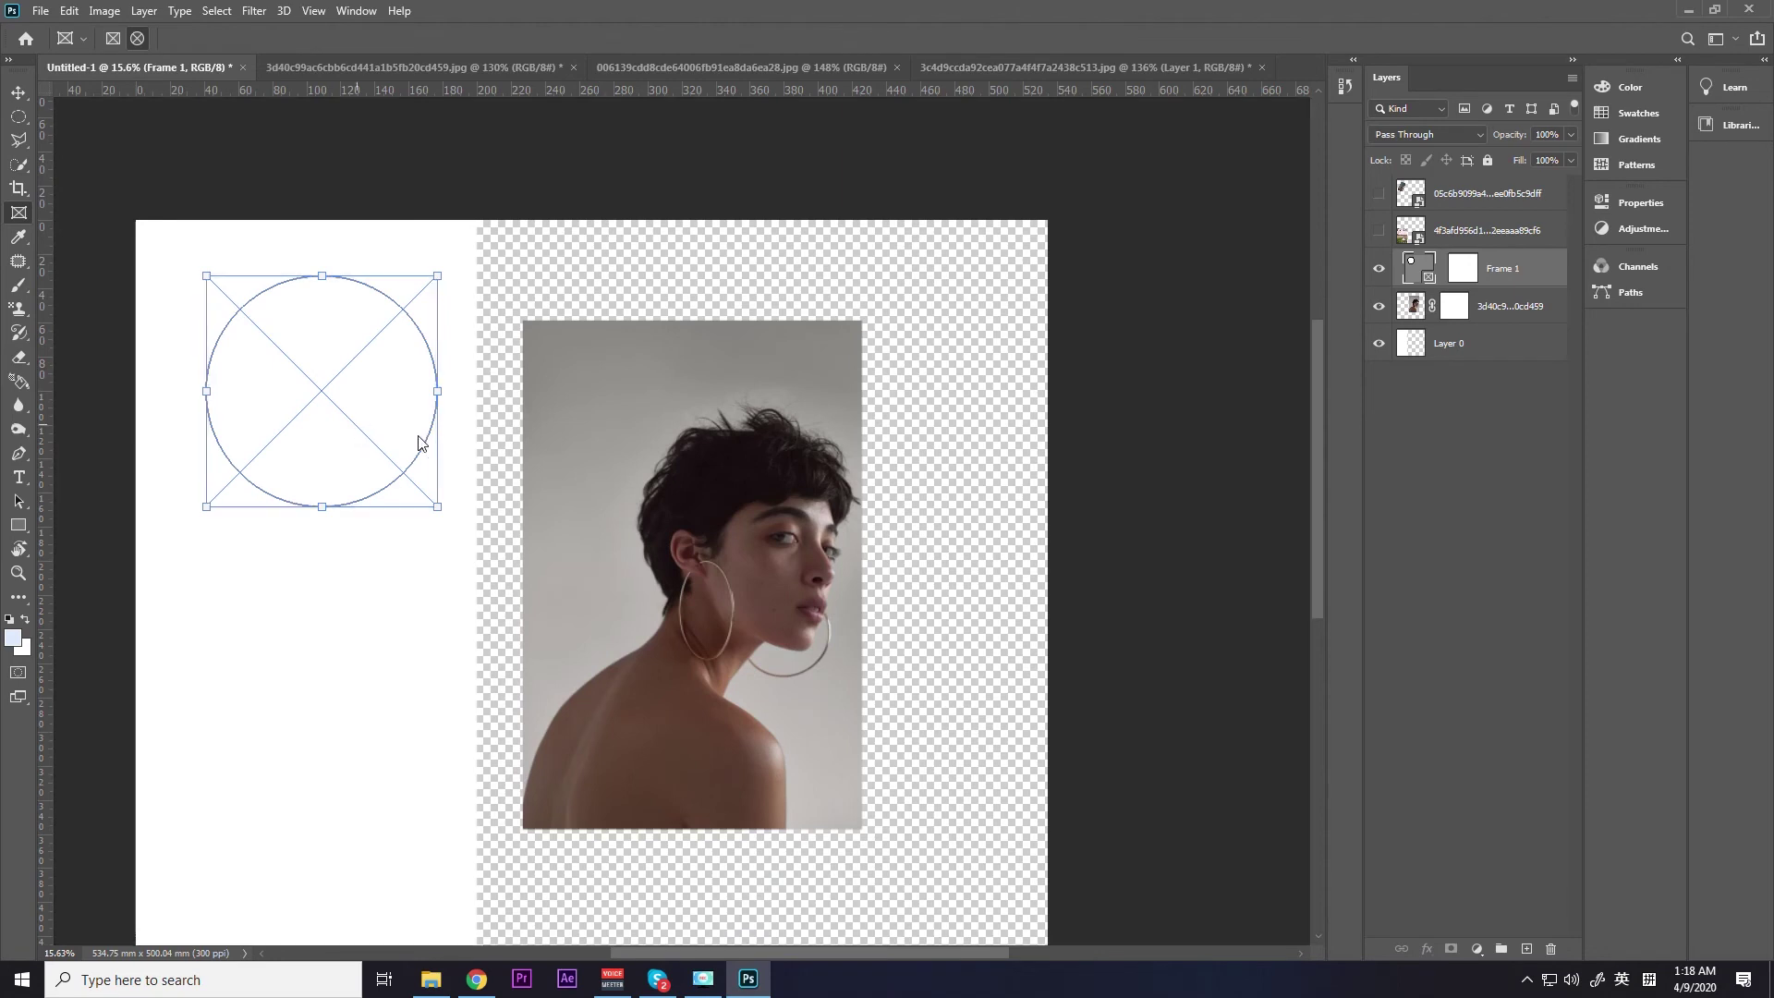
drag(747, 981, 416, 444)
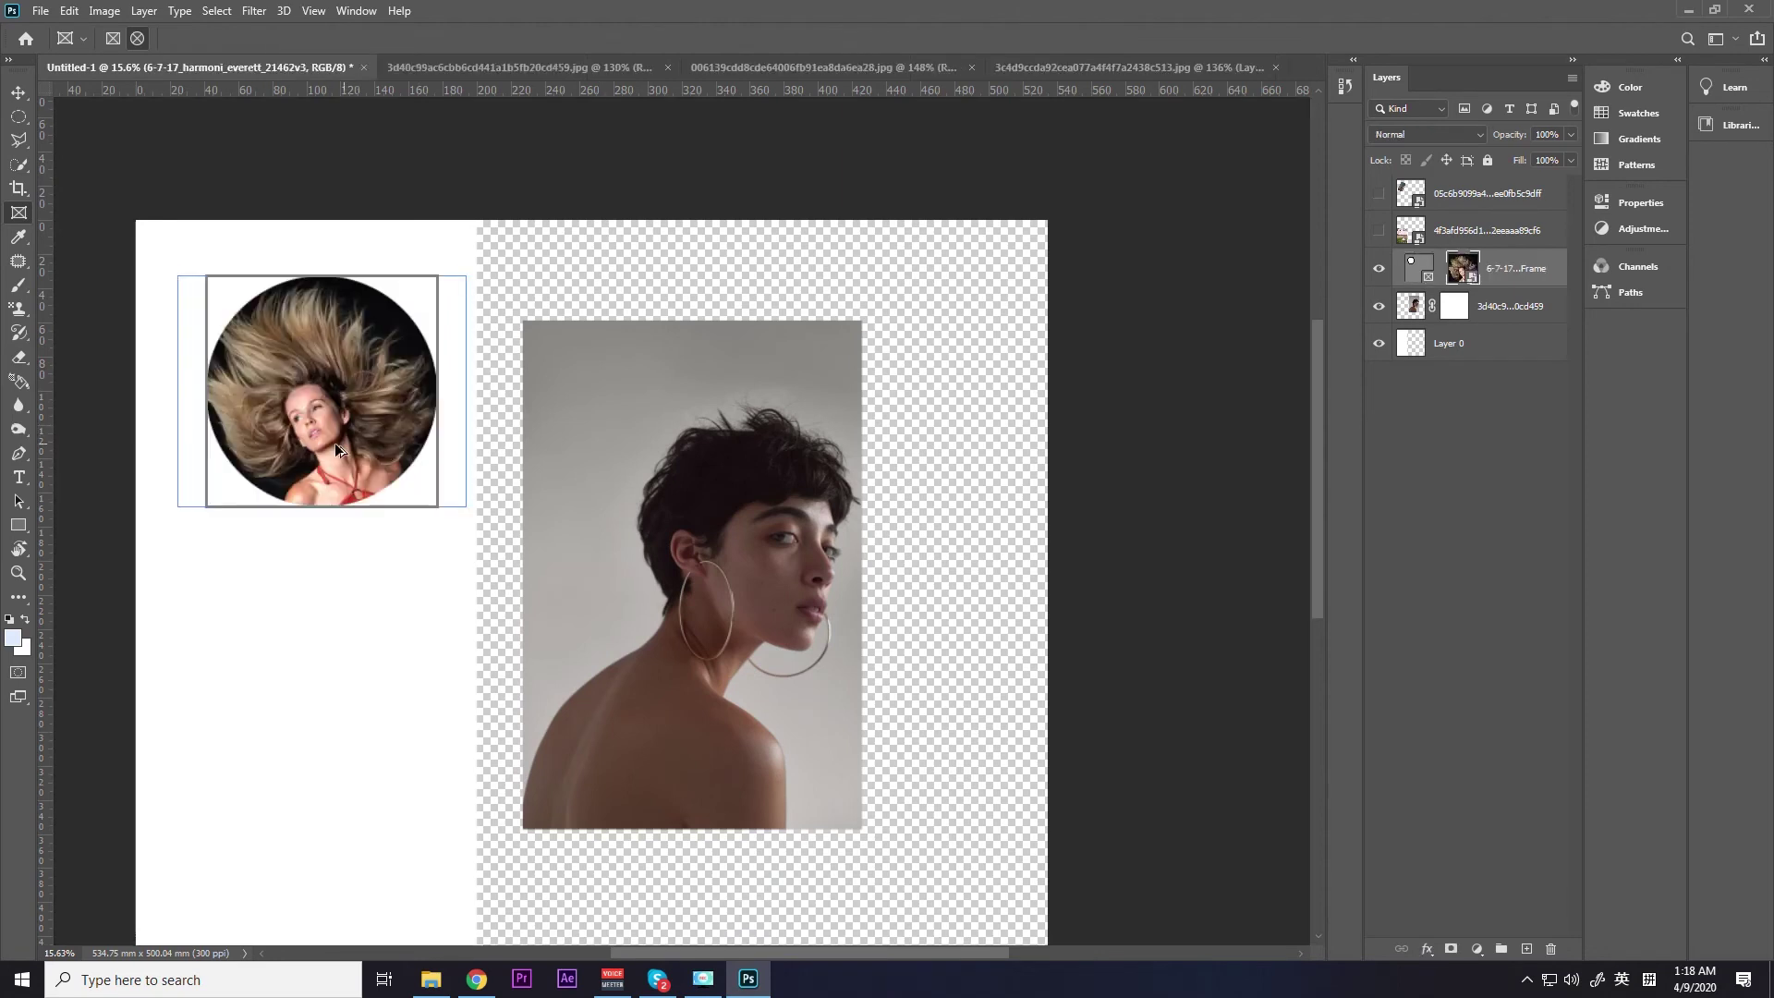
scroll(295, 352, up, 2)
drag(295, 352, 378, 398)
Try resizing the framed photo with Ctrl+T, revert its size, fit the view and select the frame.
click(18, 92)
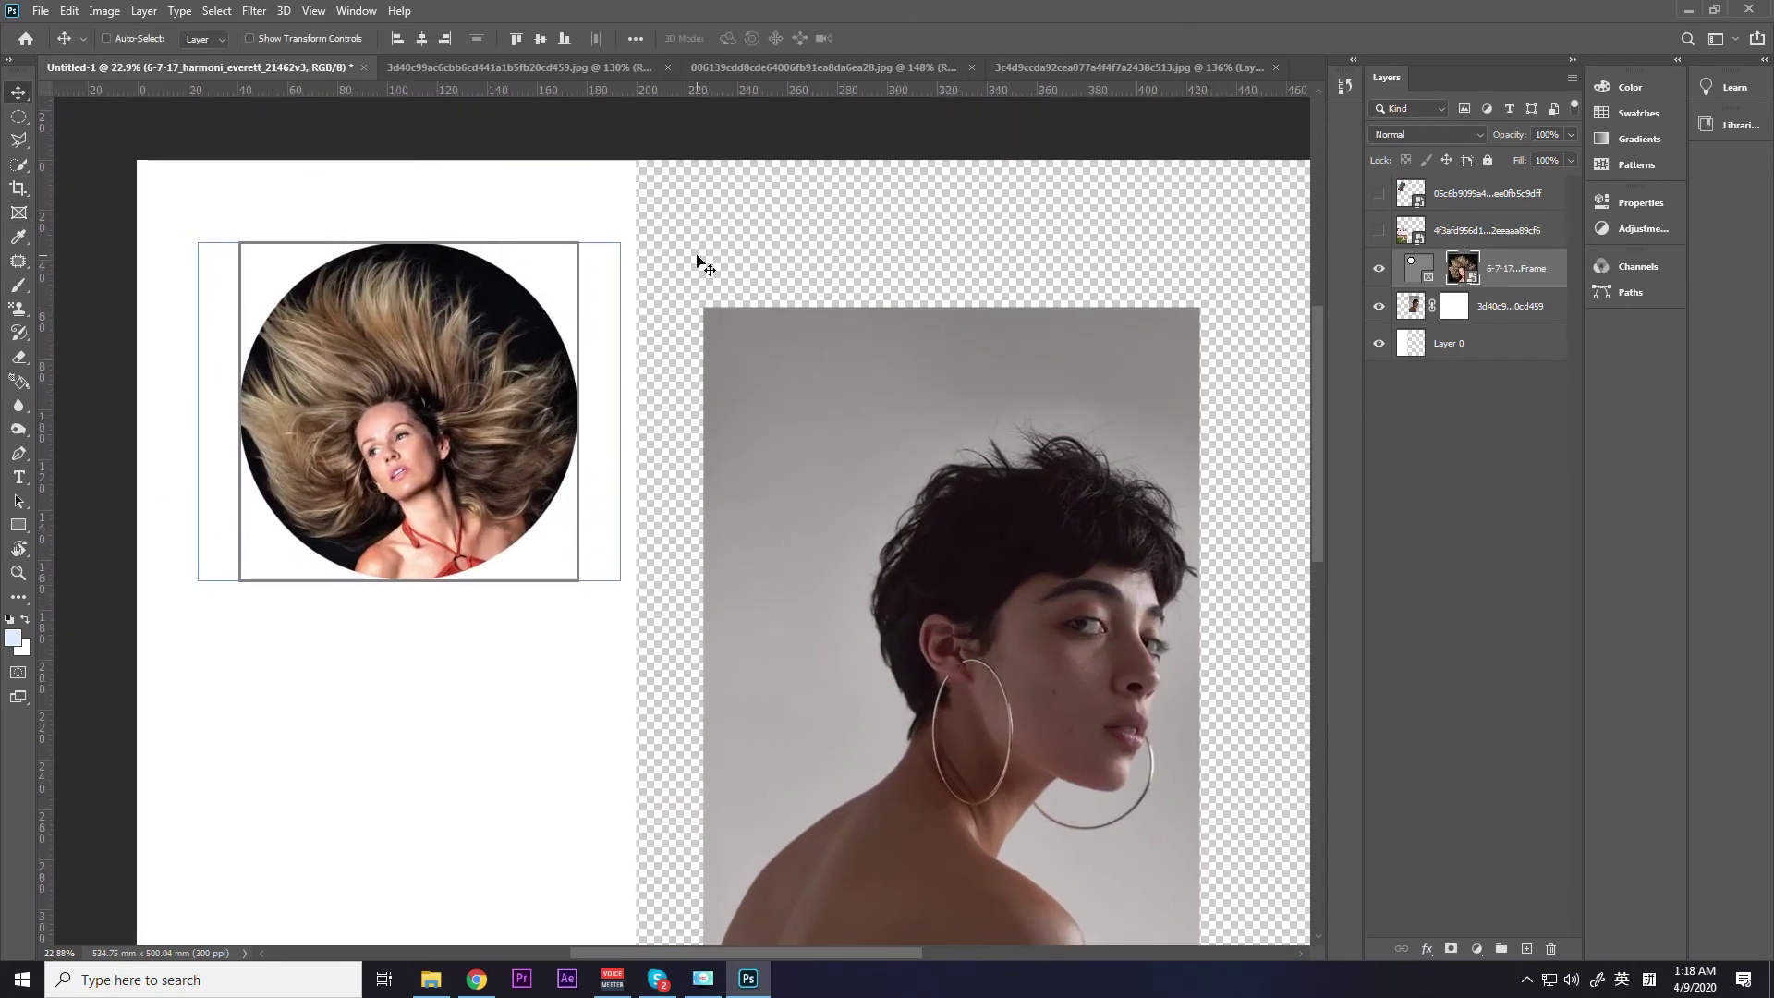
key(ctrl+t)
mouse_move(620, 243)
mouse_down()
mouse_move(726, 155)
mouse_move(620, 244)
mouse_up()
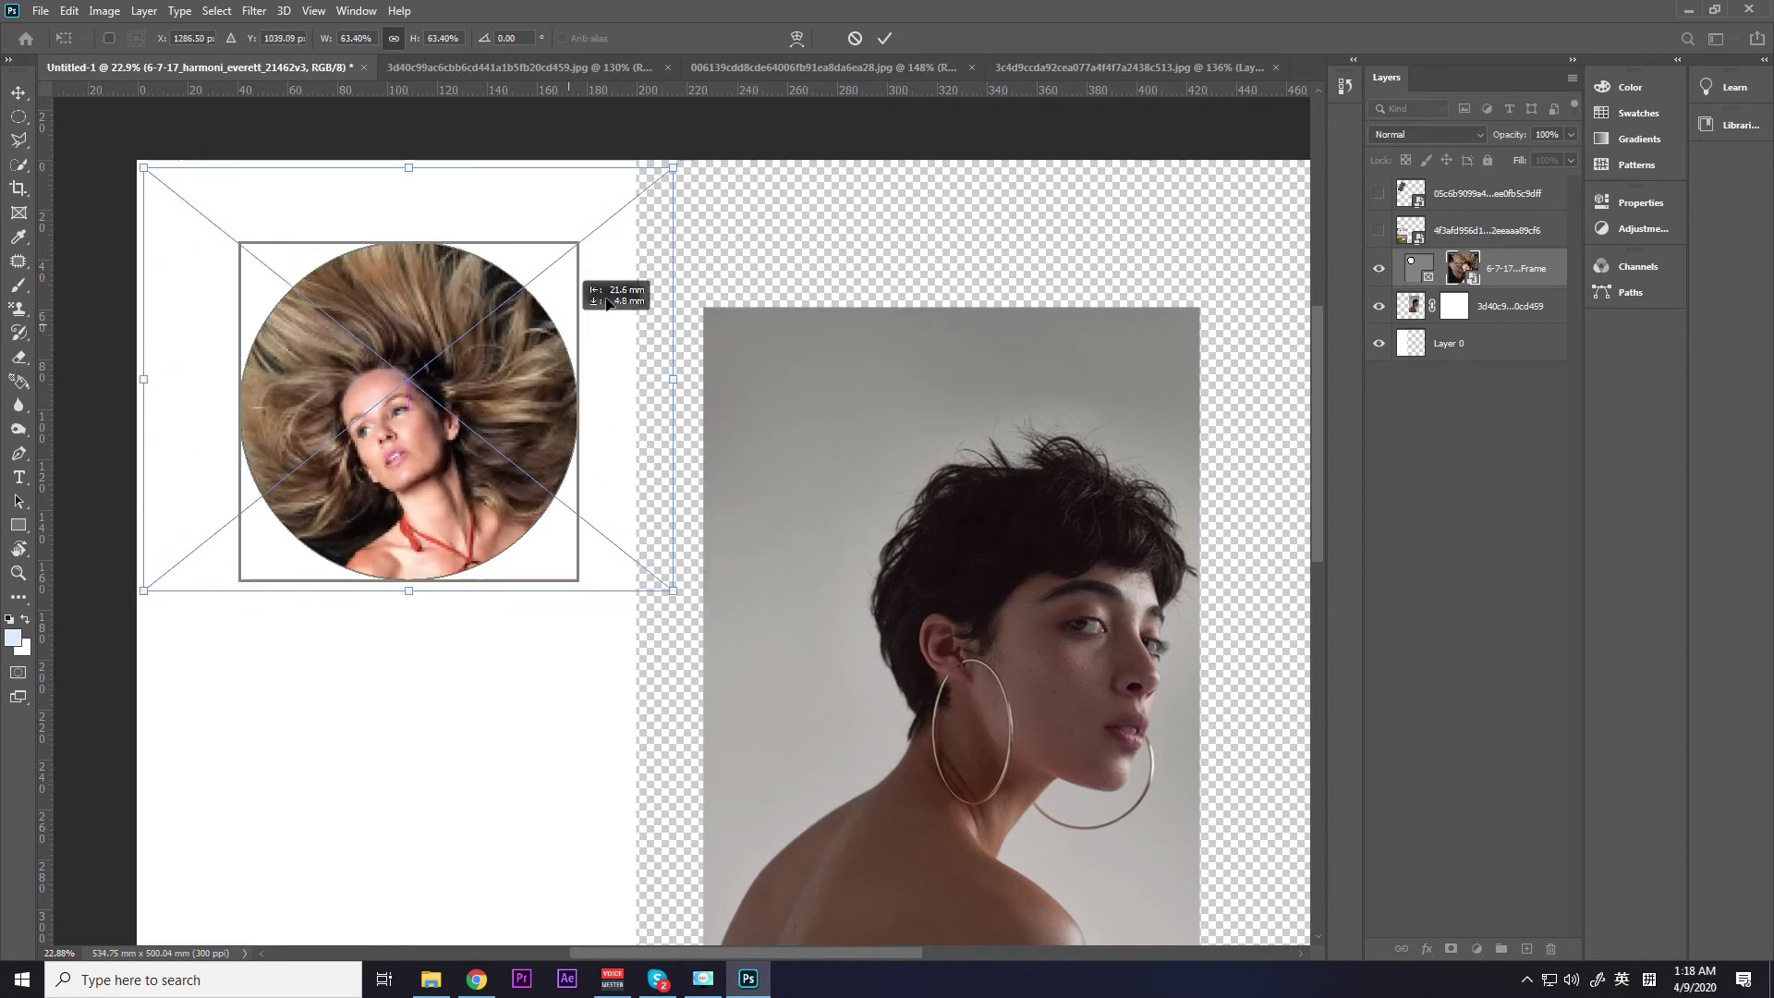
click(886, 40)
key(ctrl+0)
click(1397, 276)
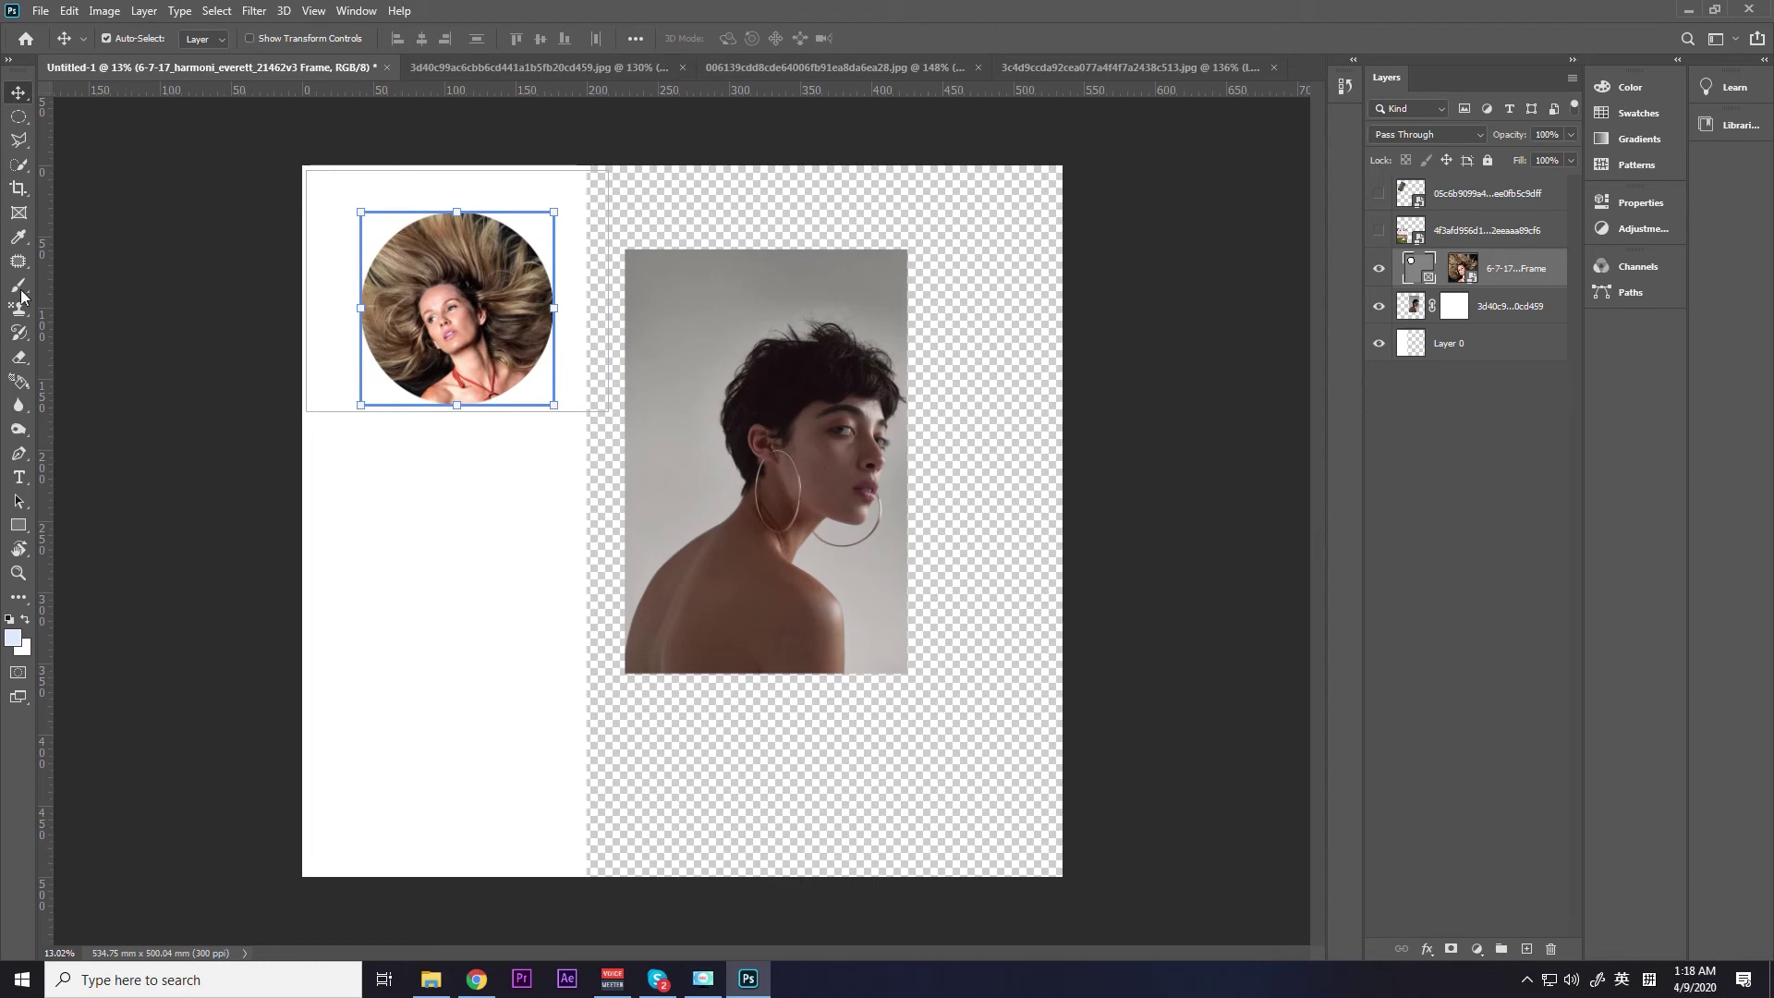
scroll(813, 464, up, 5)
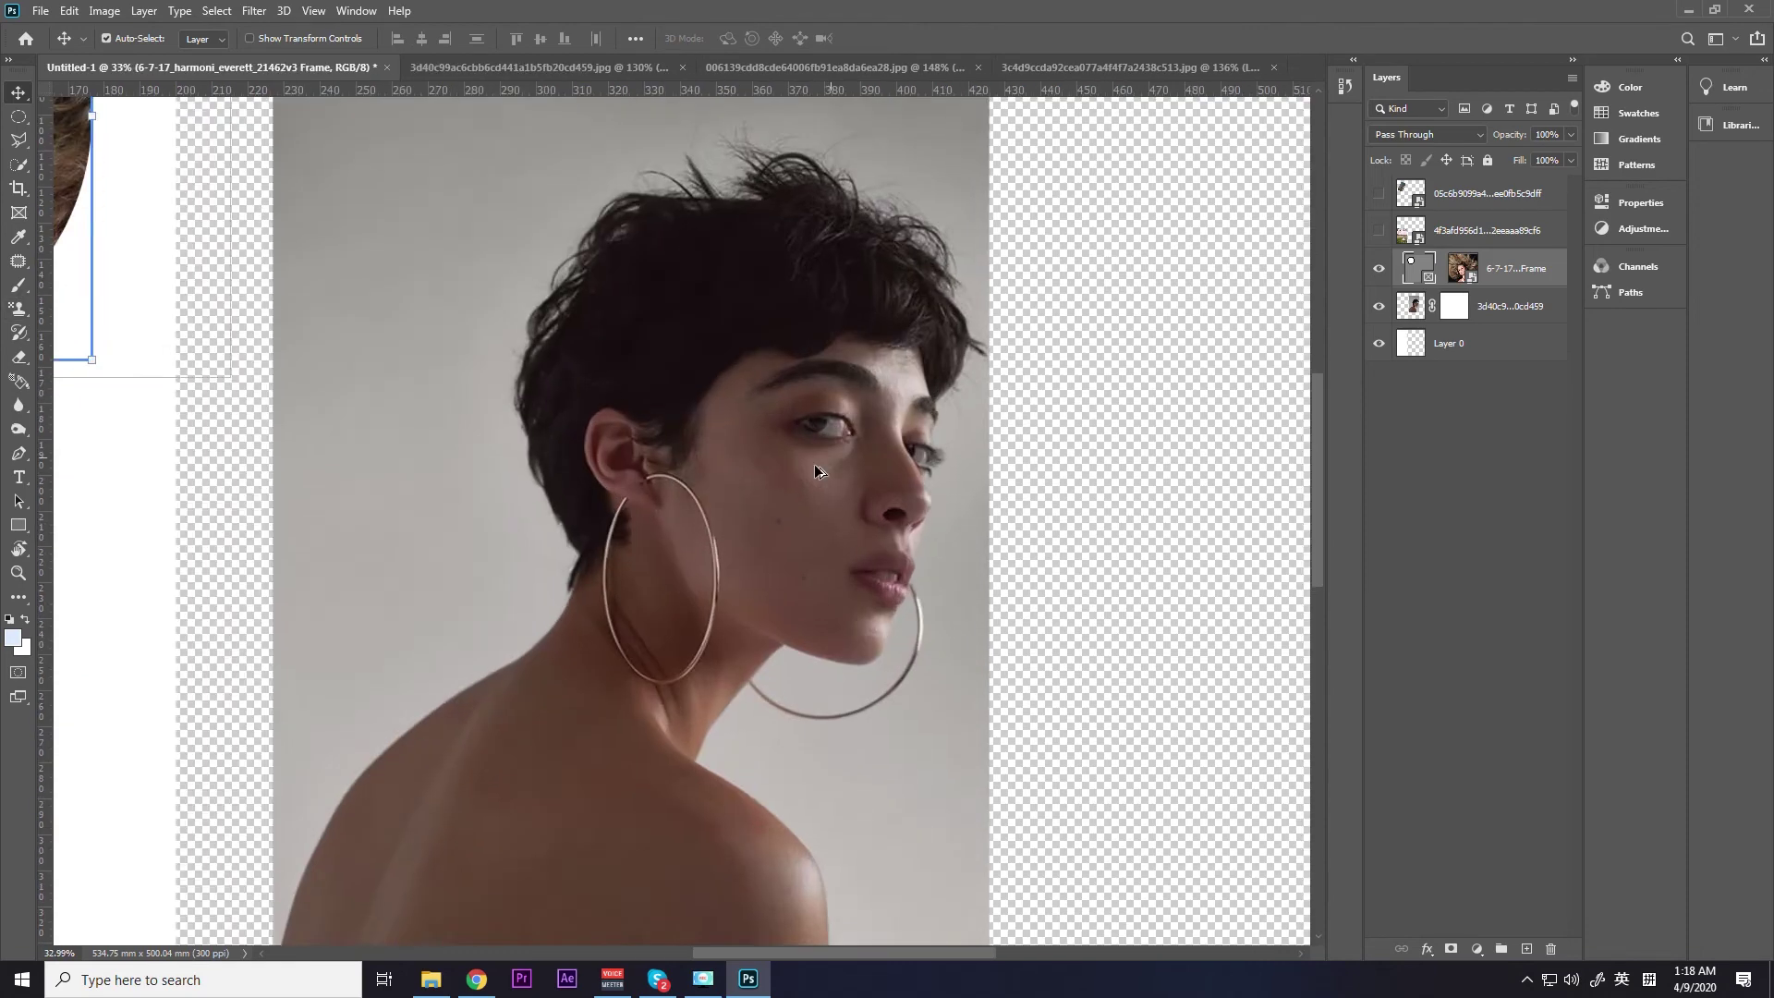
click(431, 980)
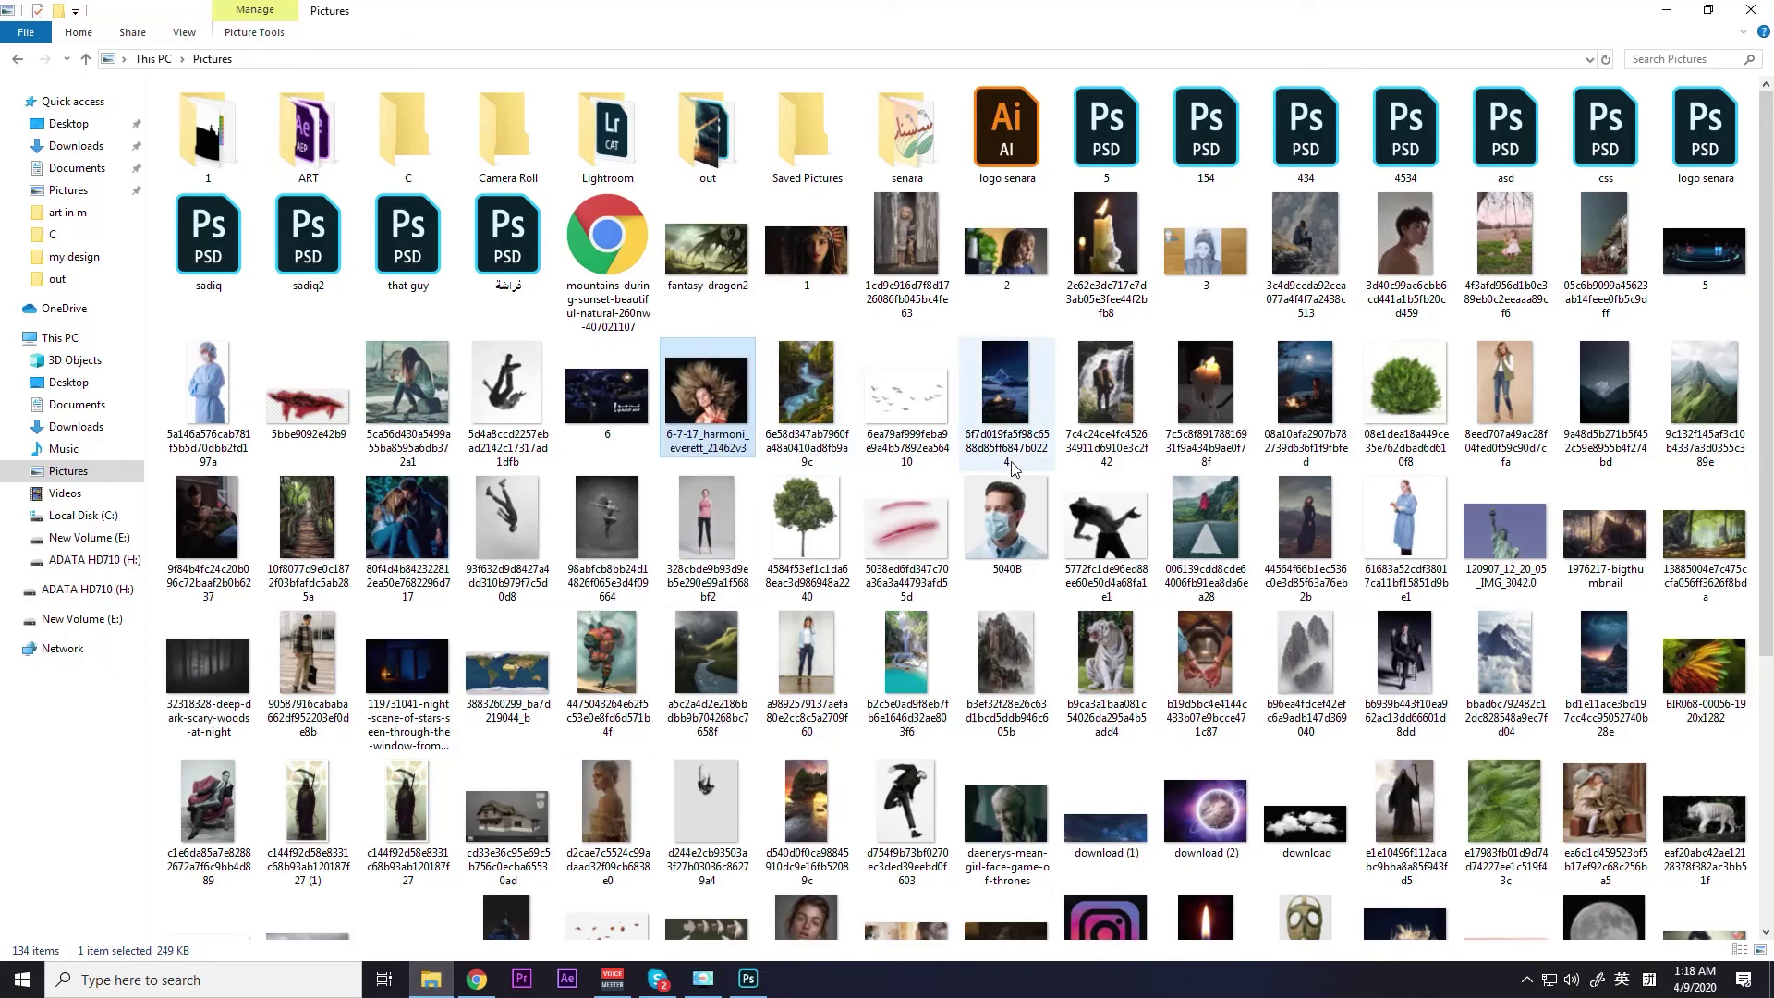
Drag the fstoppers freckled portrait from Pictures onto Photoshop to open it as a new document.
scroll(1374, 321, down, 5)
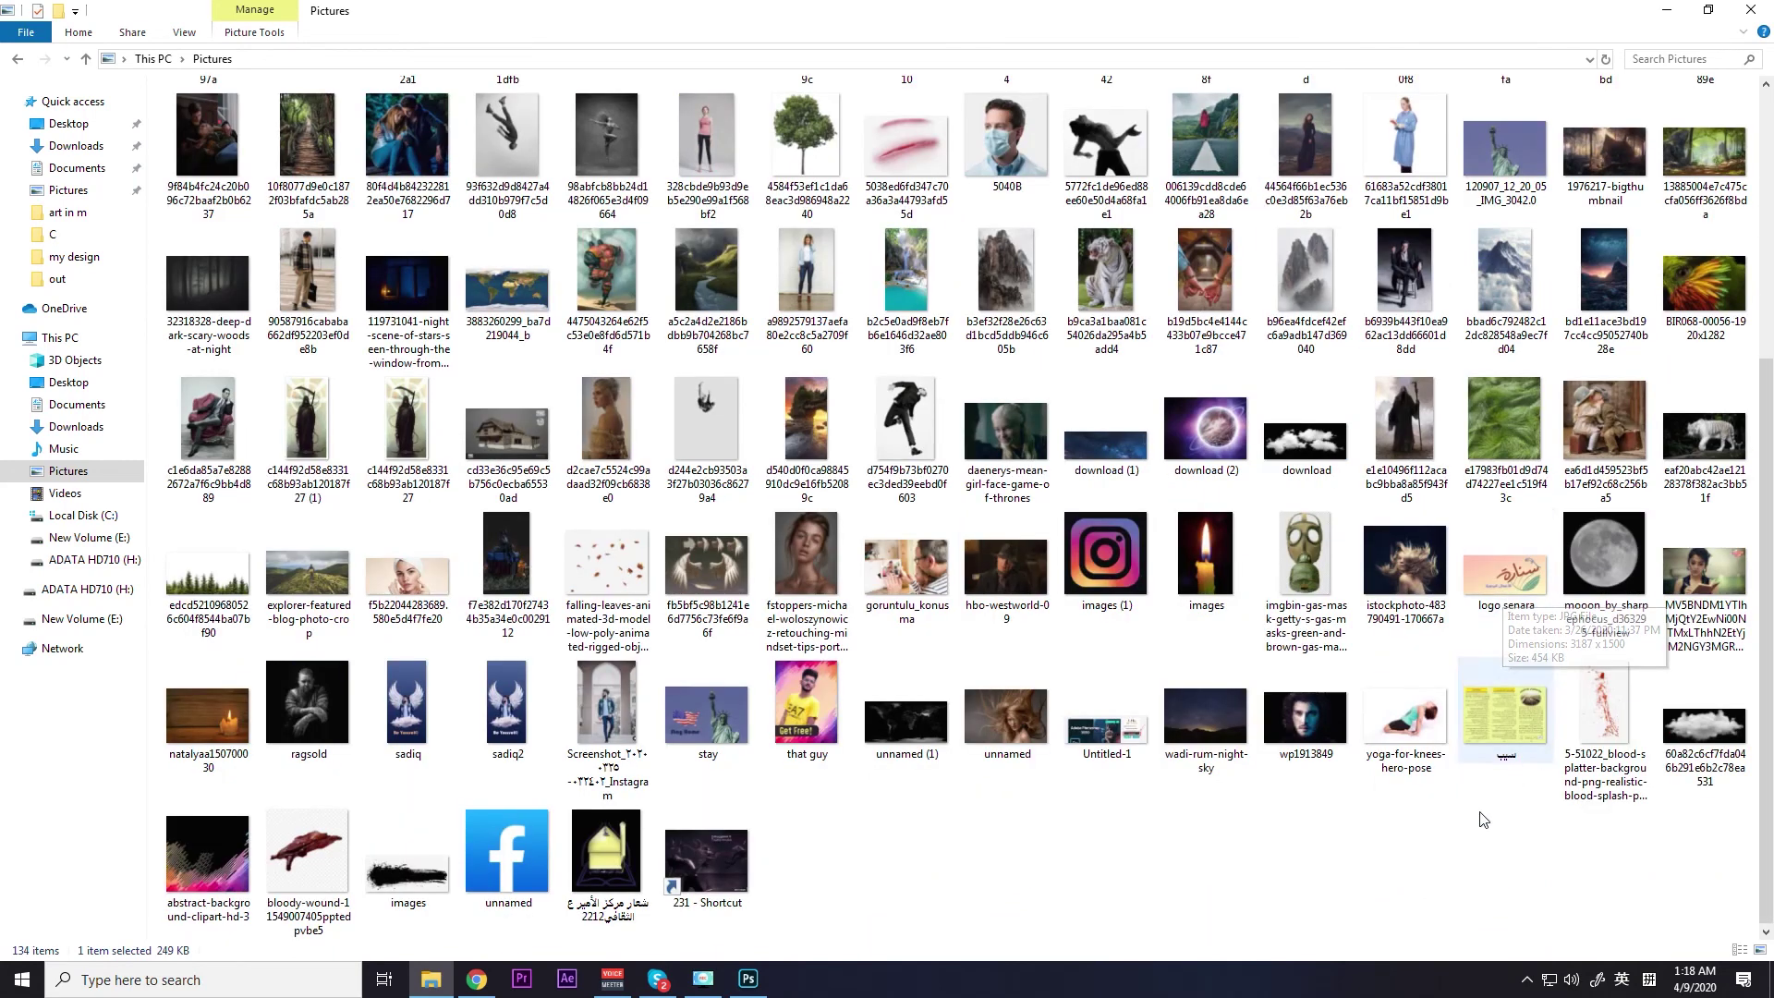
click(1485, 929)
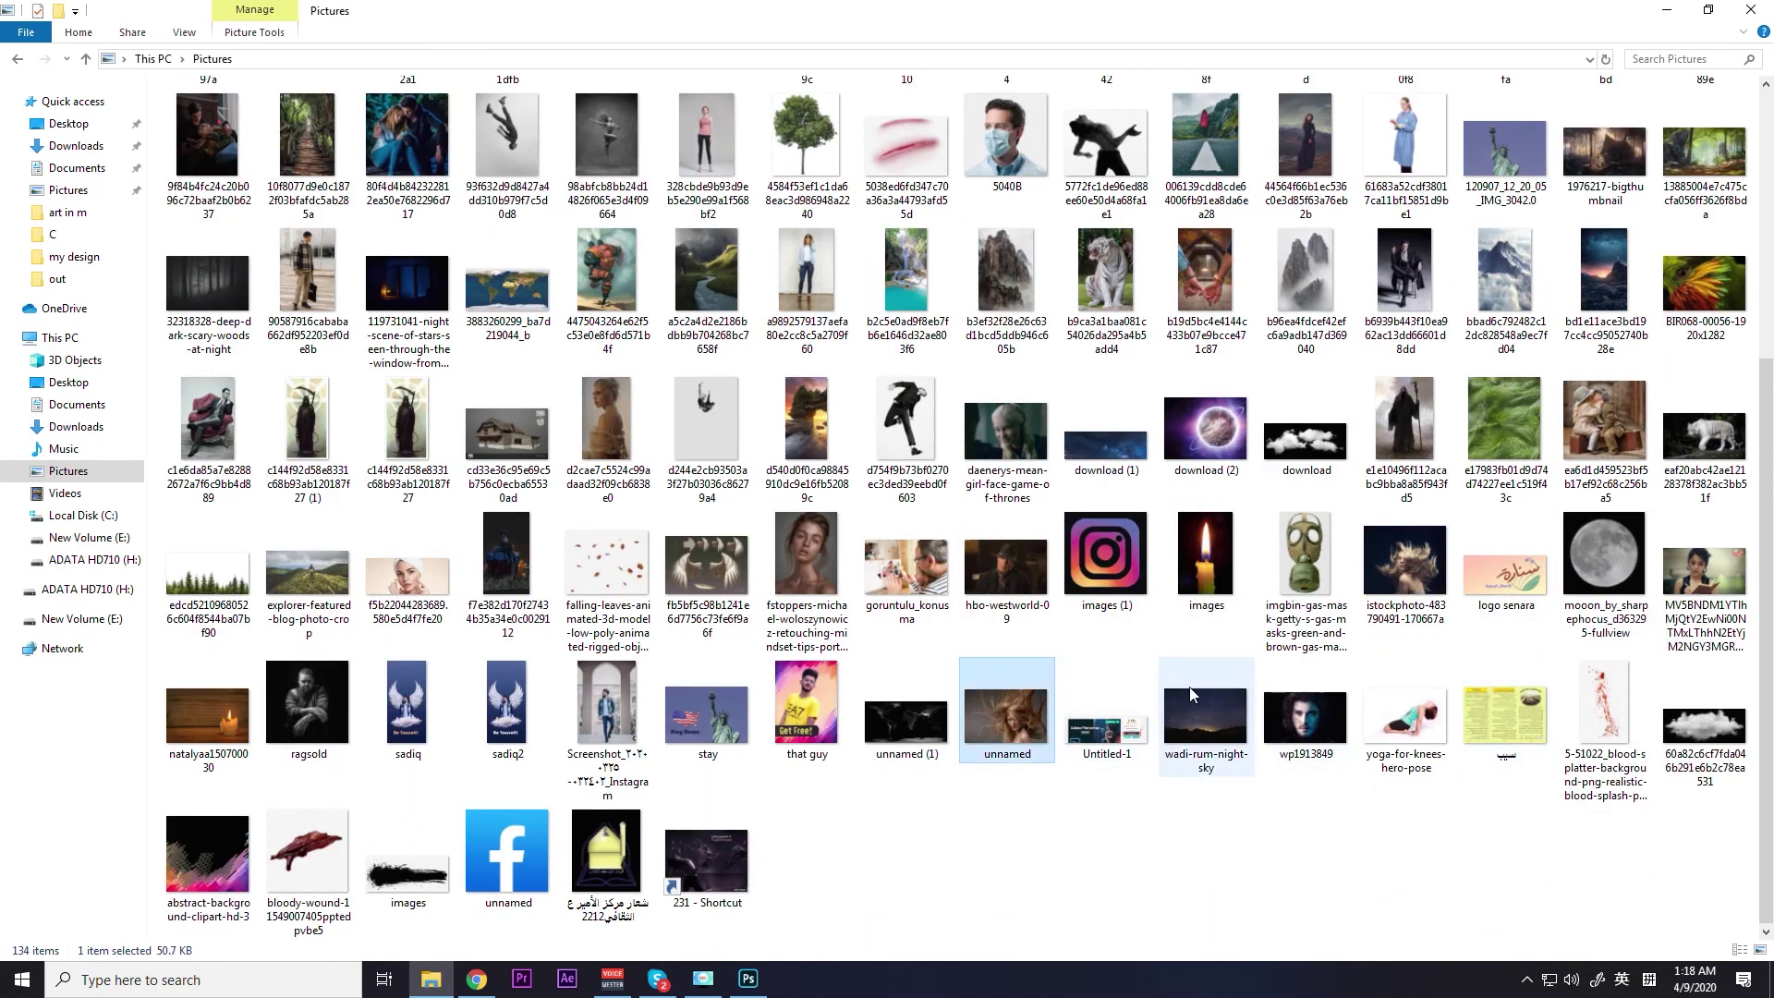
click(810, 553)
drag(808, 546, 1001, 12)
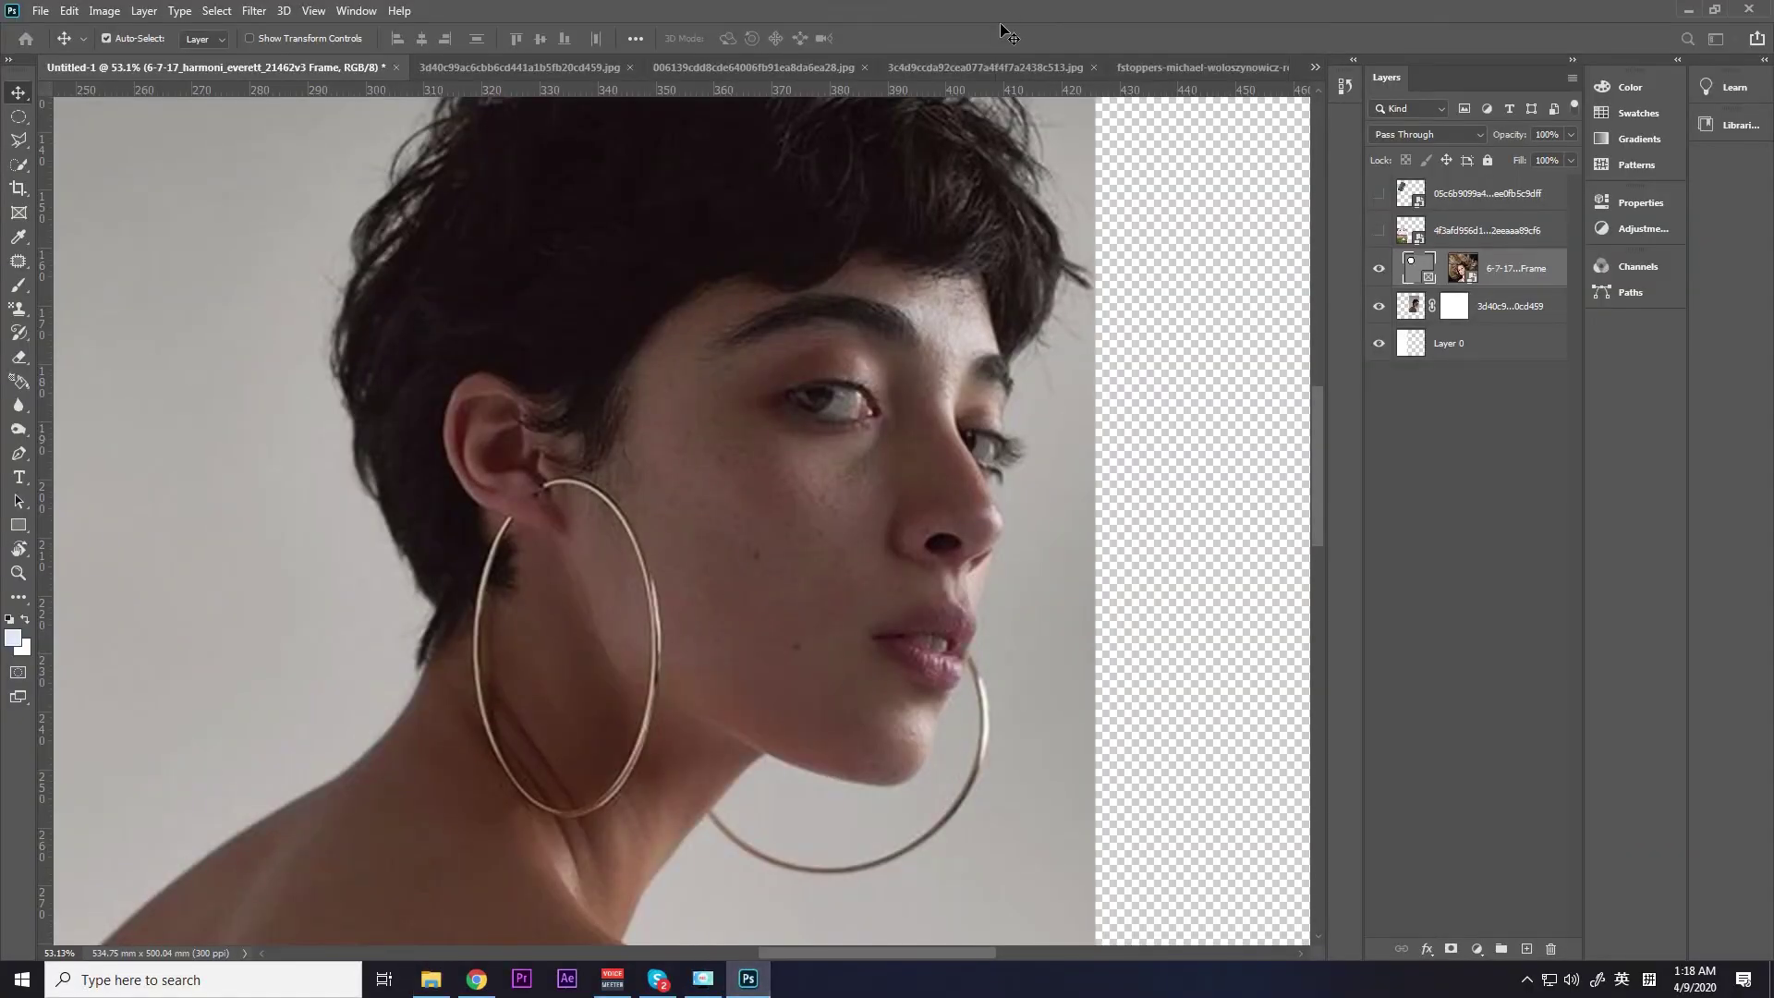
click(1202, 67)
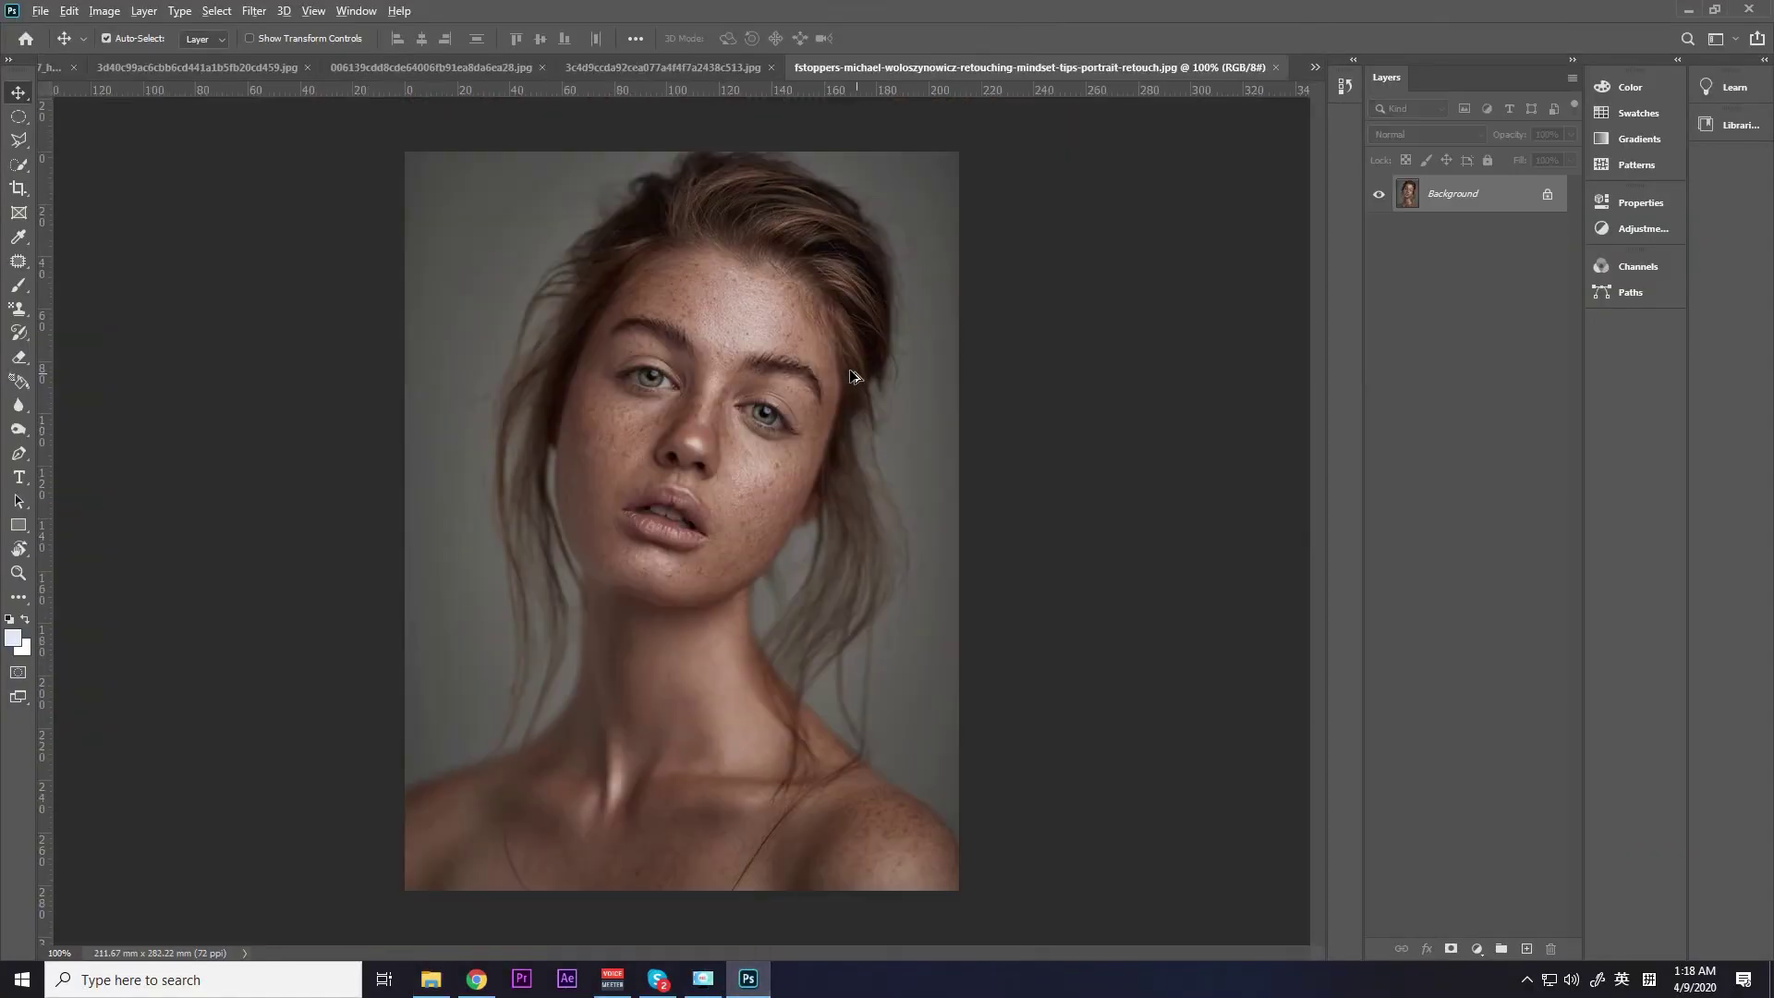
scroll(697, 368, up, 5)
scroll(626, 475, up, 2)
scroll(375, 385, up, 2)
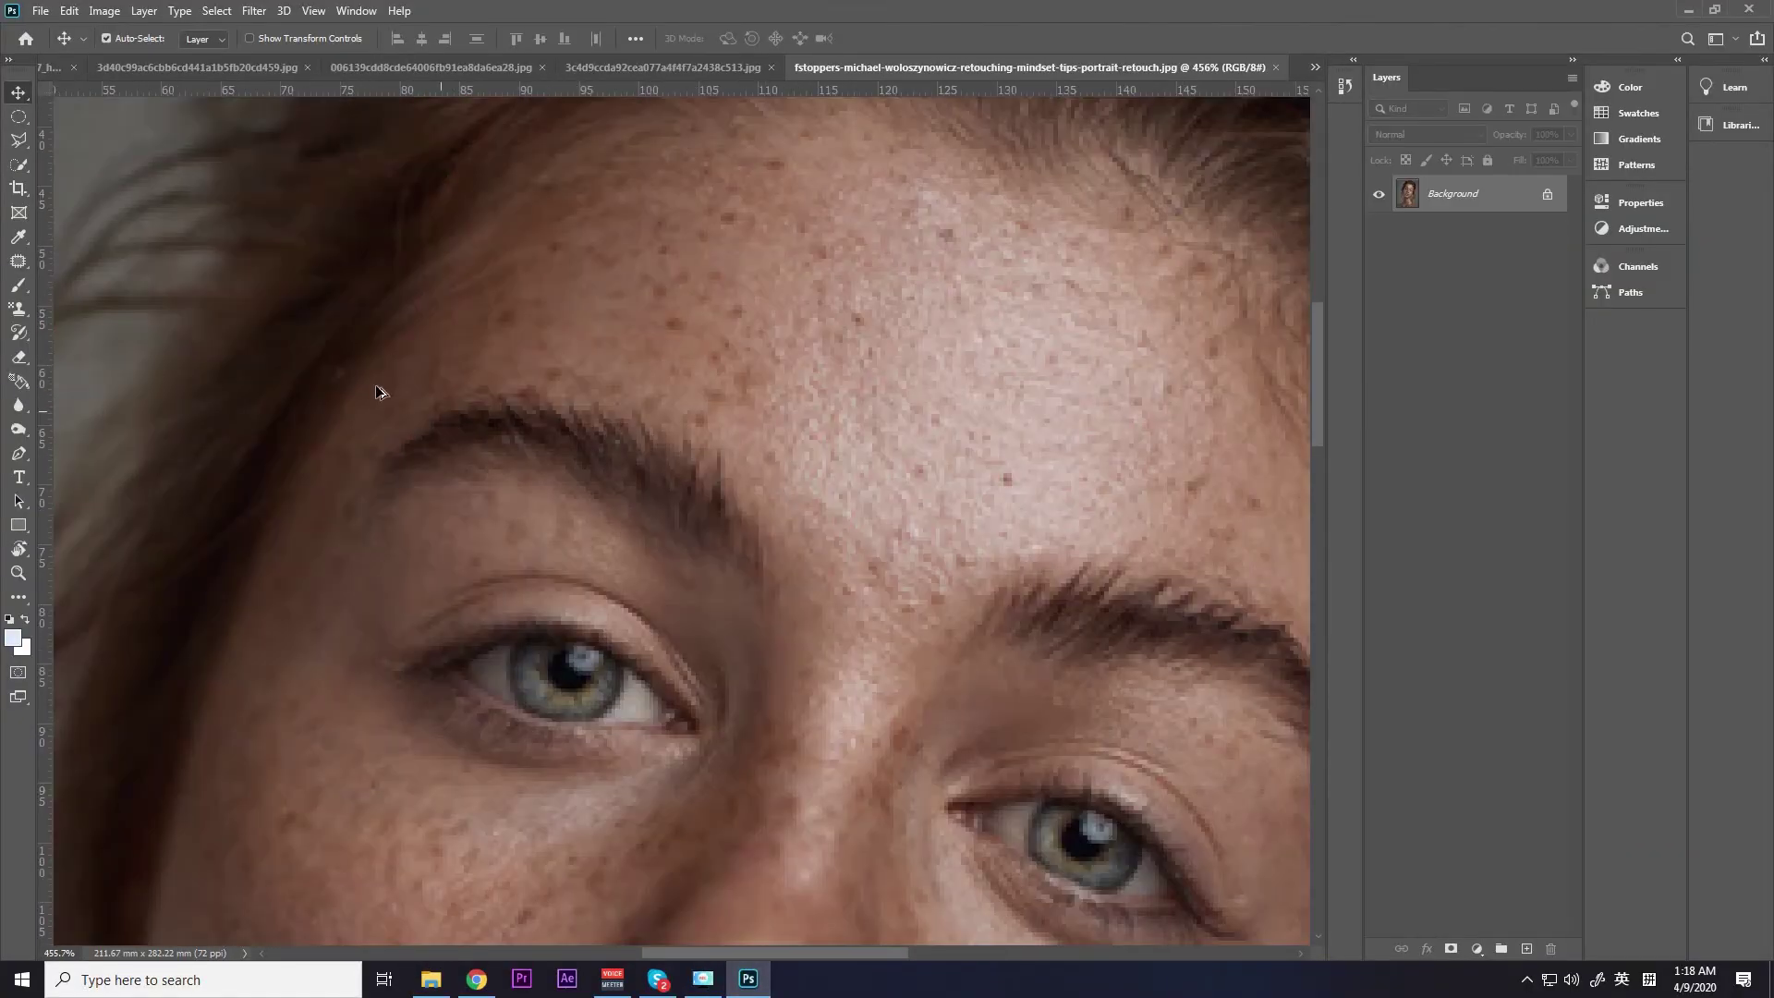
click(21, 263)
click(120, 260)
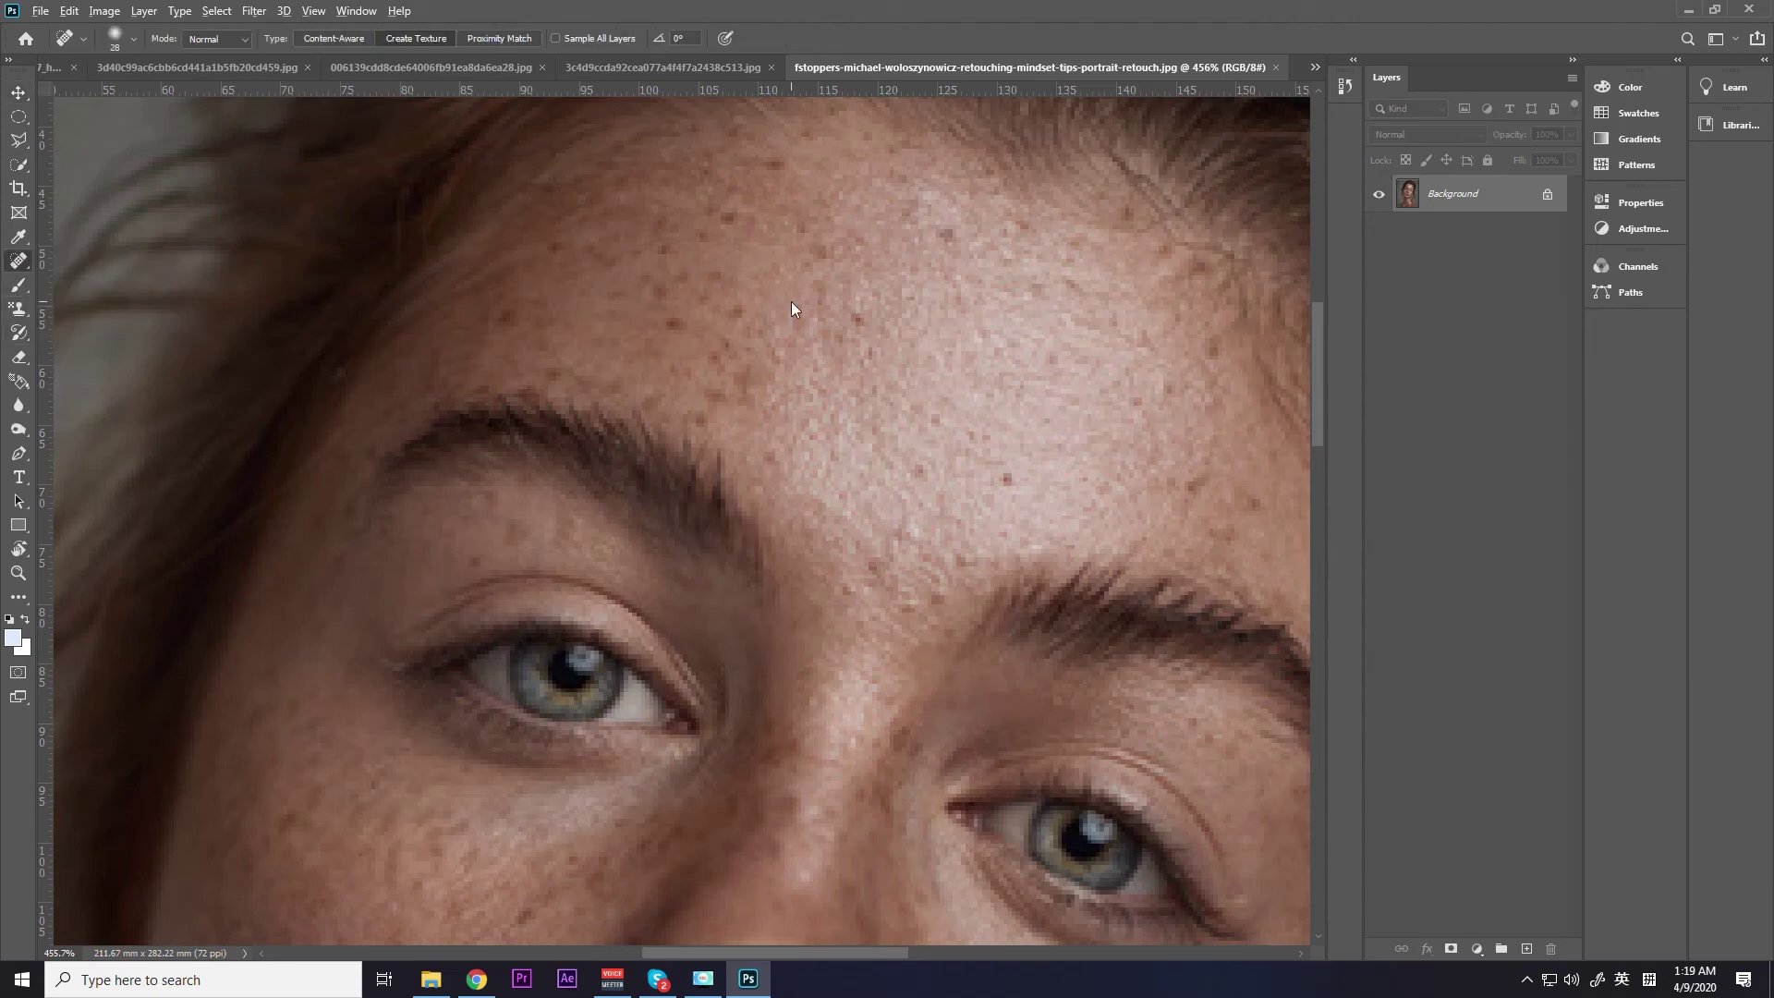
click(855, 324)
click(956, 479)
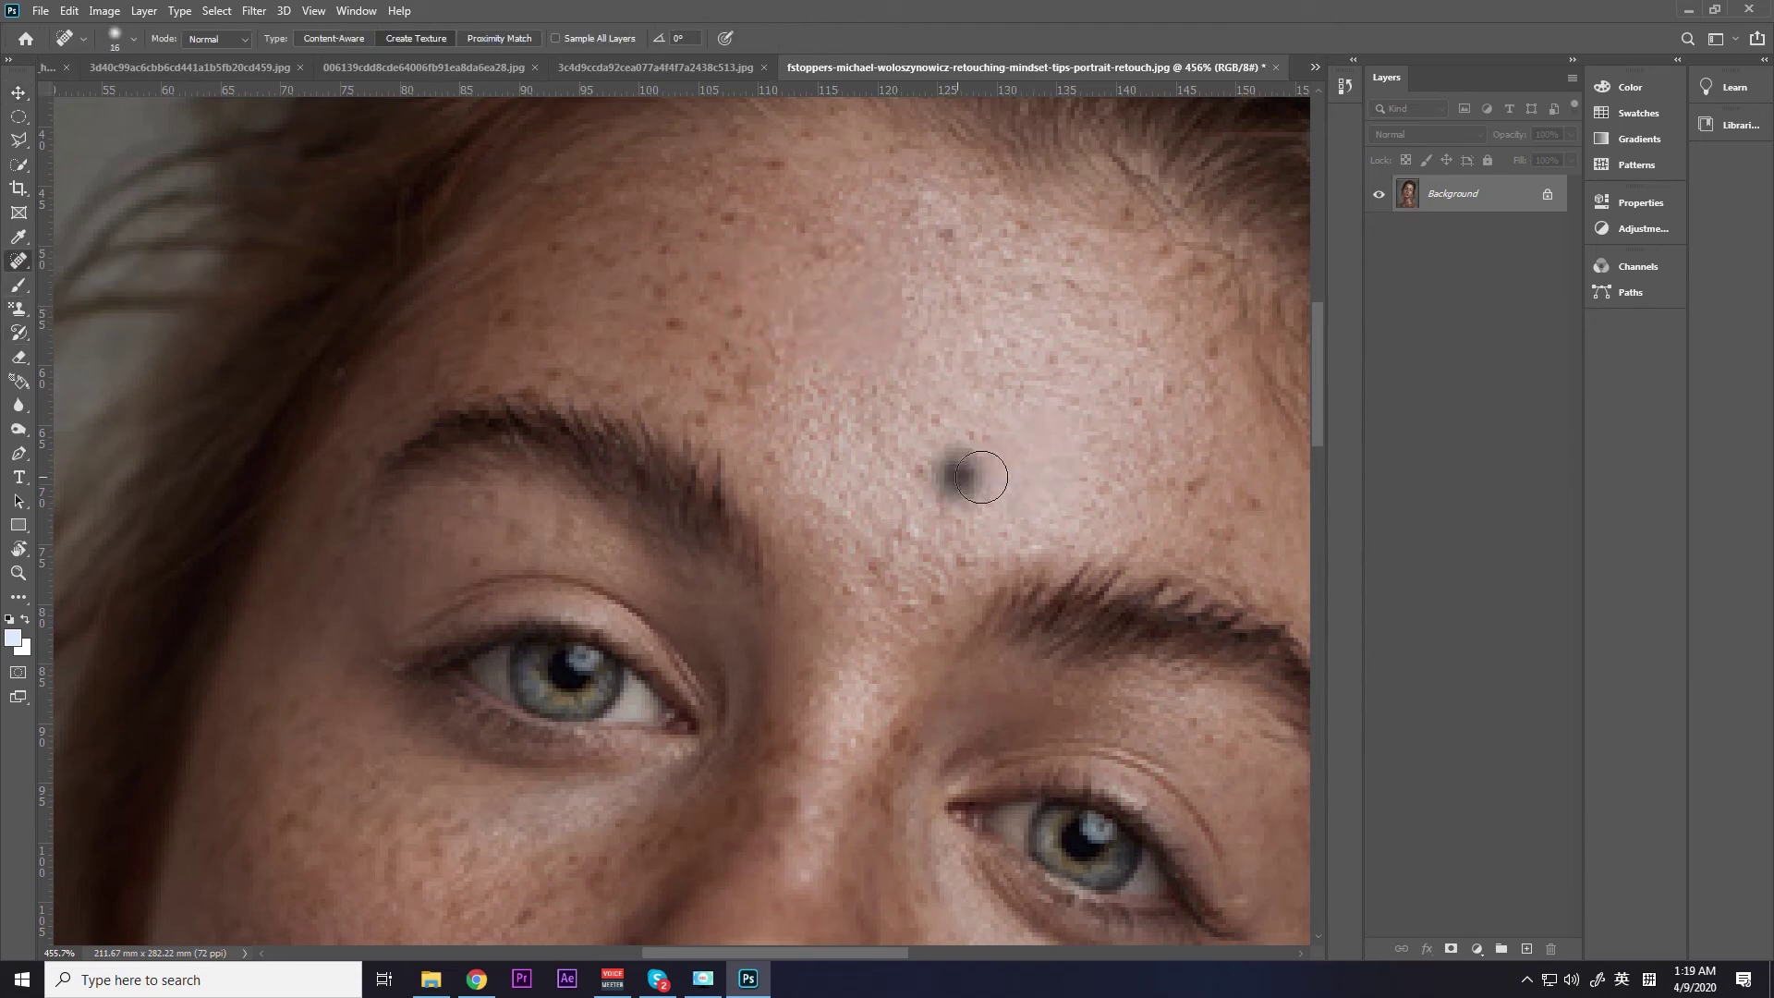
click(708, 409)
click(695, 247)
click(788, 170)
click(581, 363)
click(526, 314)
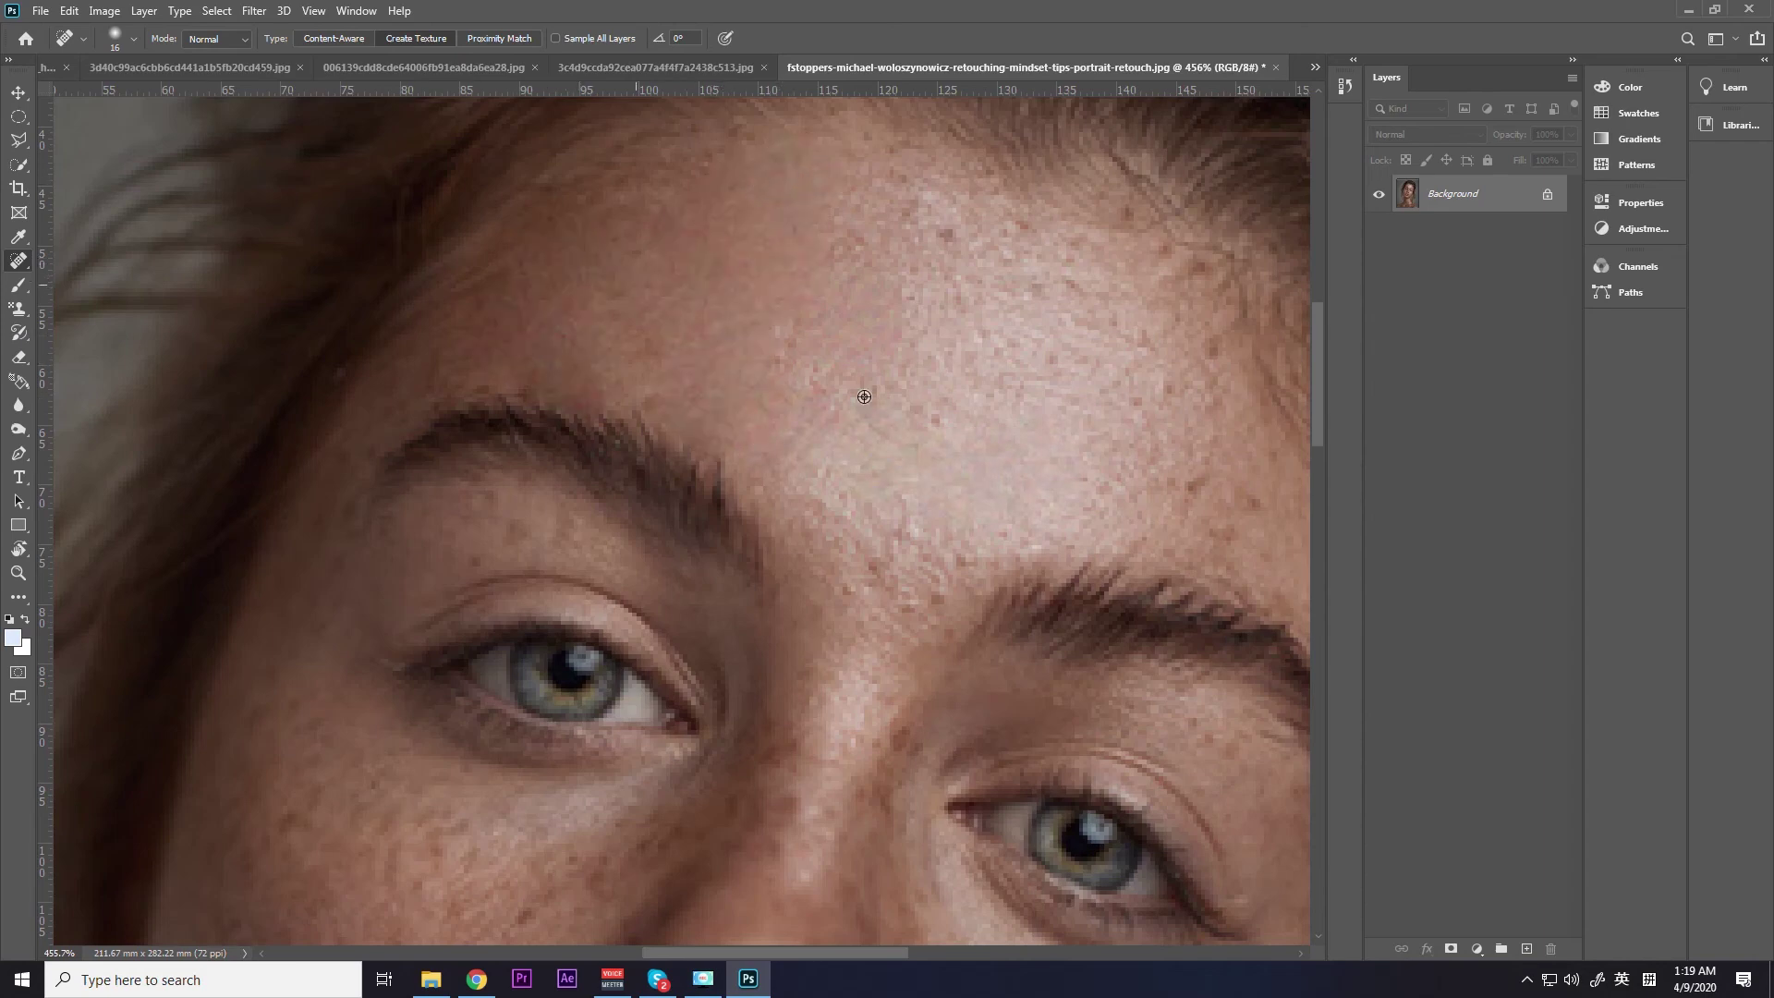
key(ctrl+0)
scroll(855, 472, up, 5)
click(885, 463)
scroll(878, 481, down, 5)
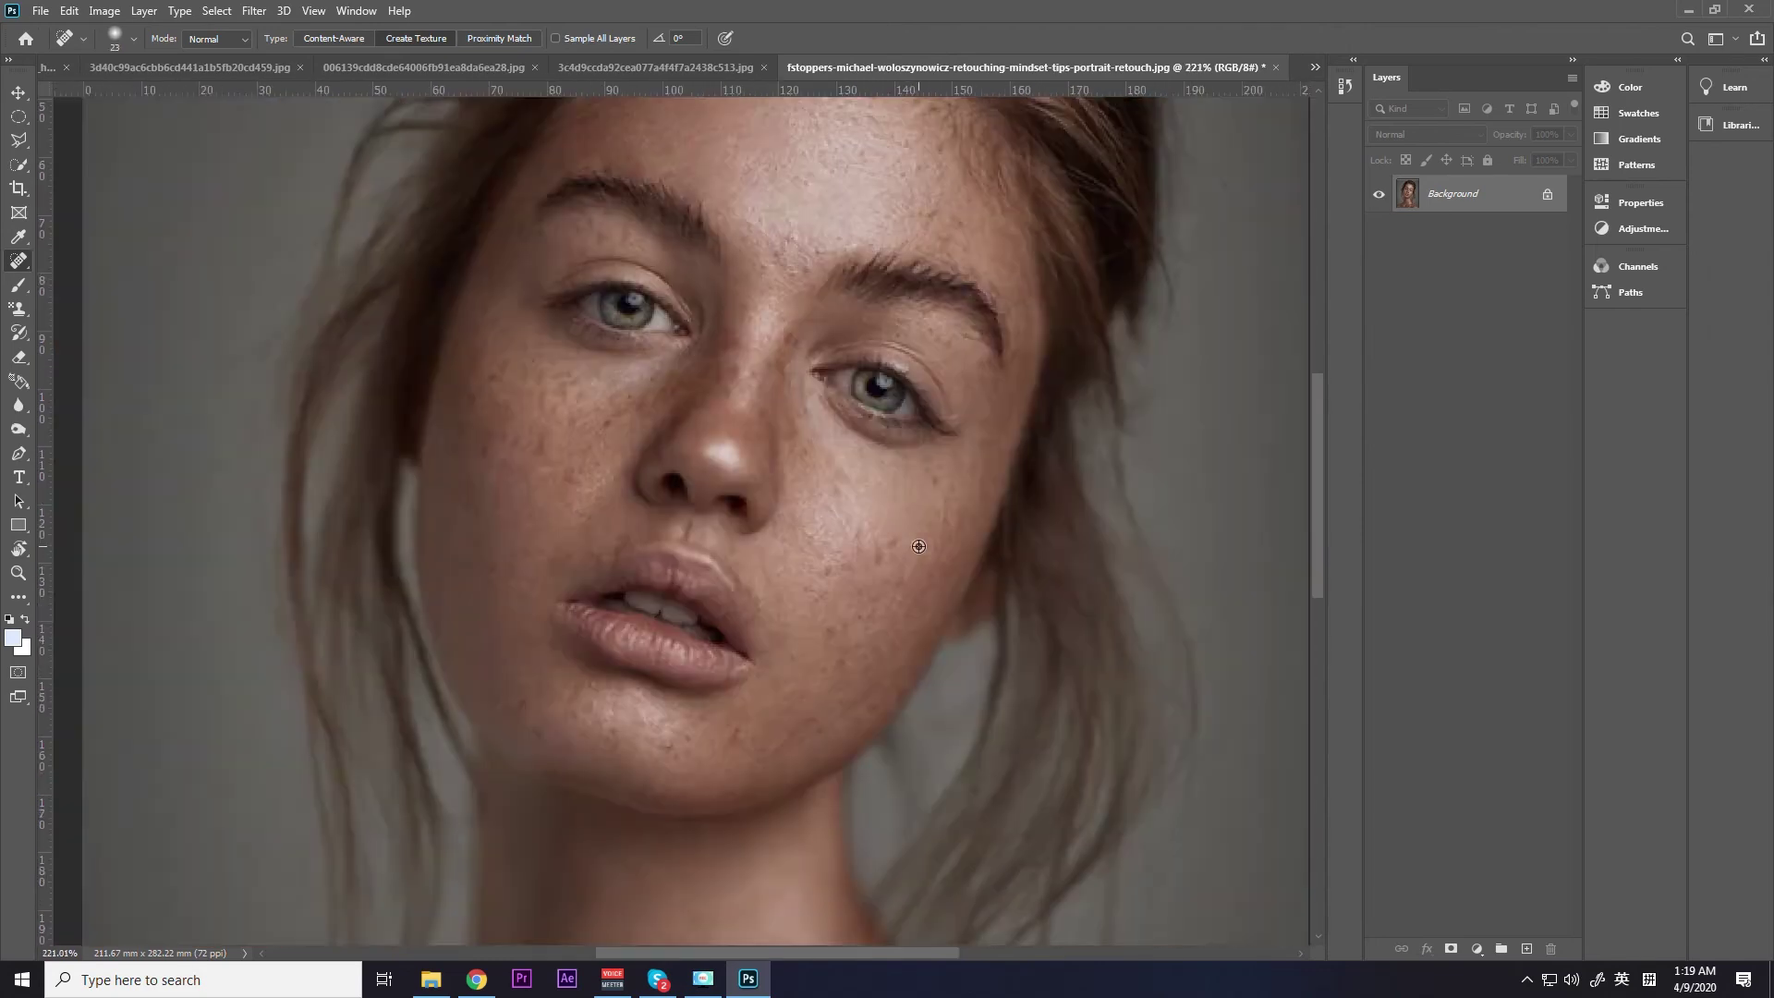
scroll(864, 517, down, 2)
scroll(855, 545, up, 1)
scroll(845, 558, down, 2)
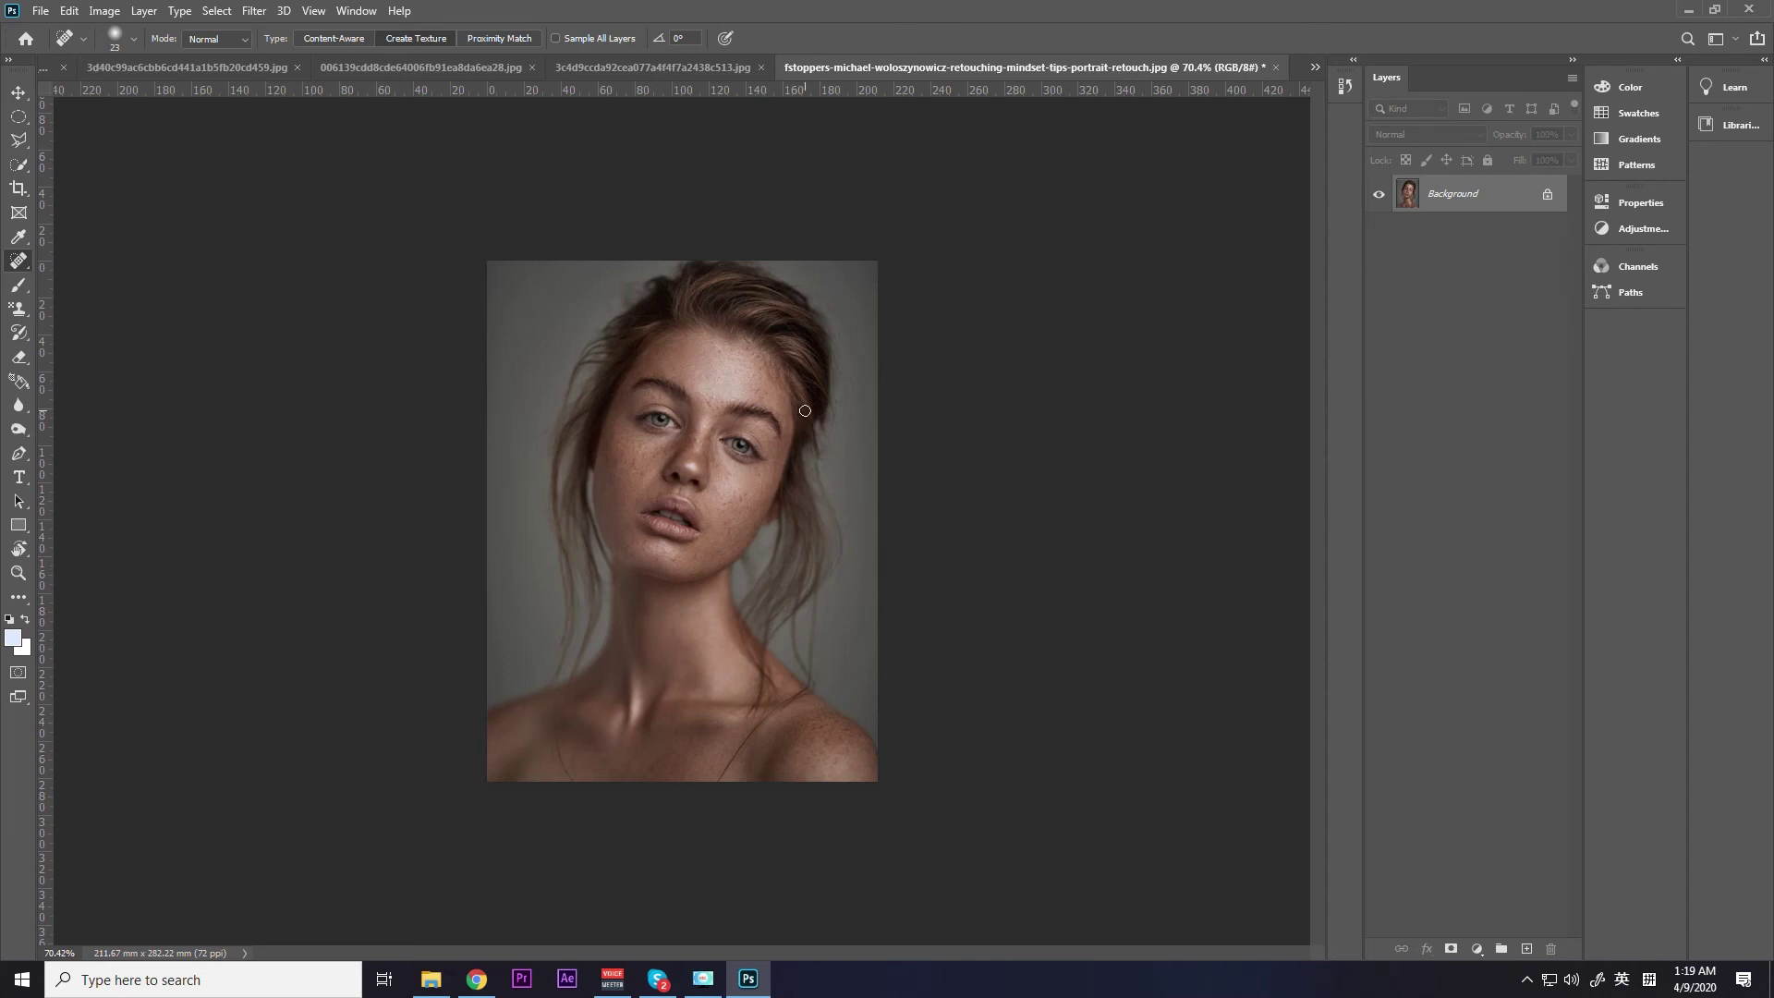
scroll(707, 278, up, 1)
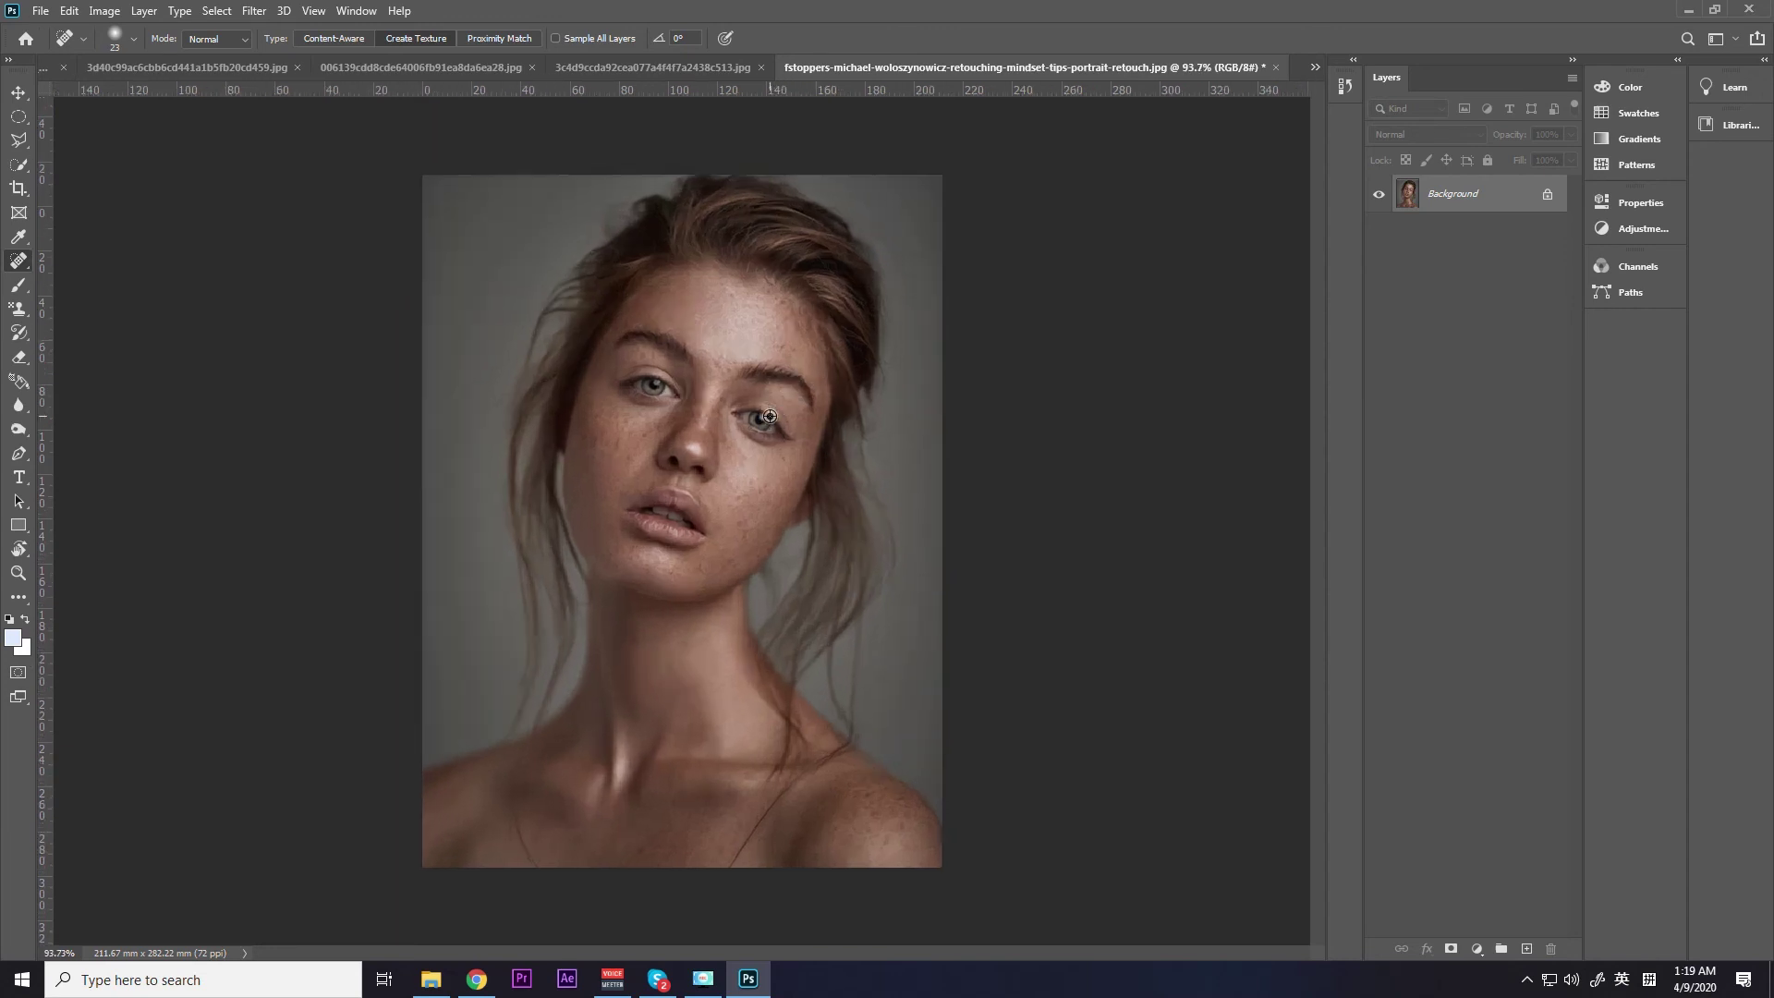
scroll(707, 277, up, 4)
scroll(707, 277, up, 2)
drag(707, 278, 739, 444)
scroll(762, 427, up, 2)
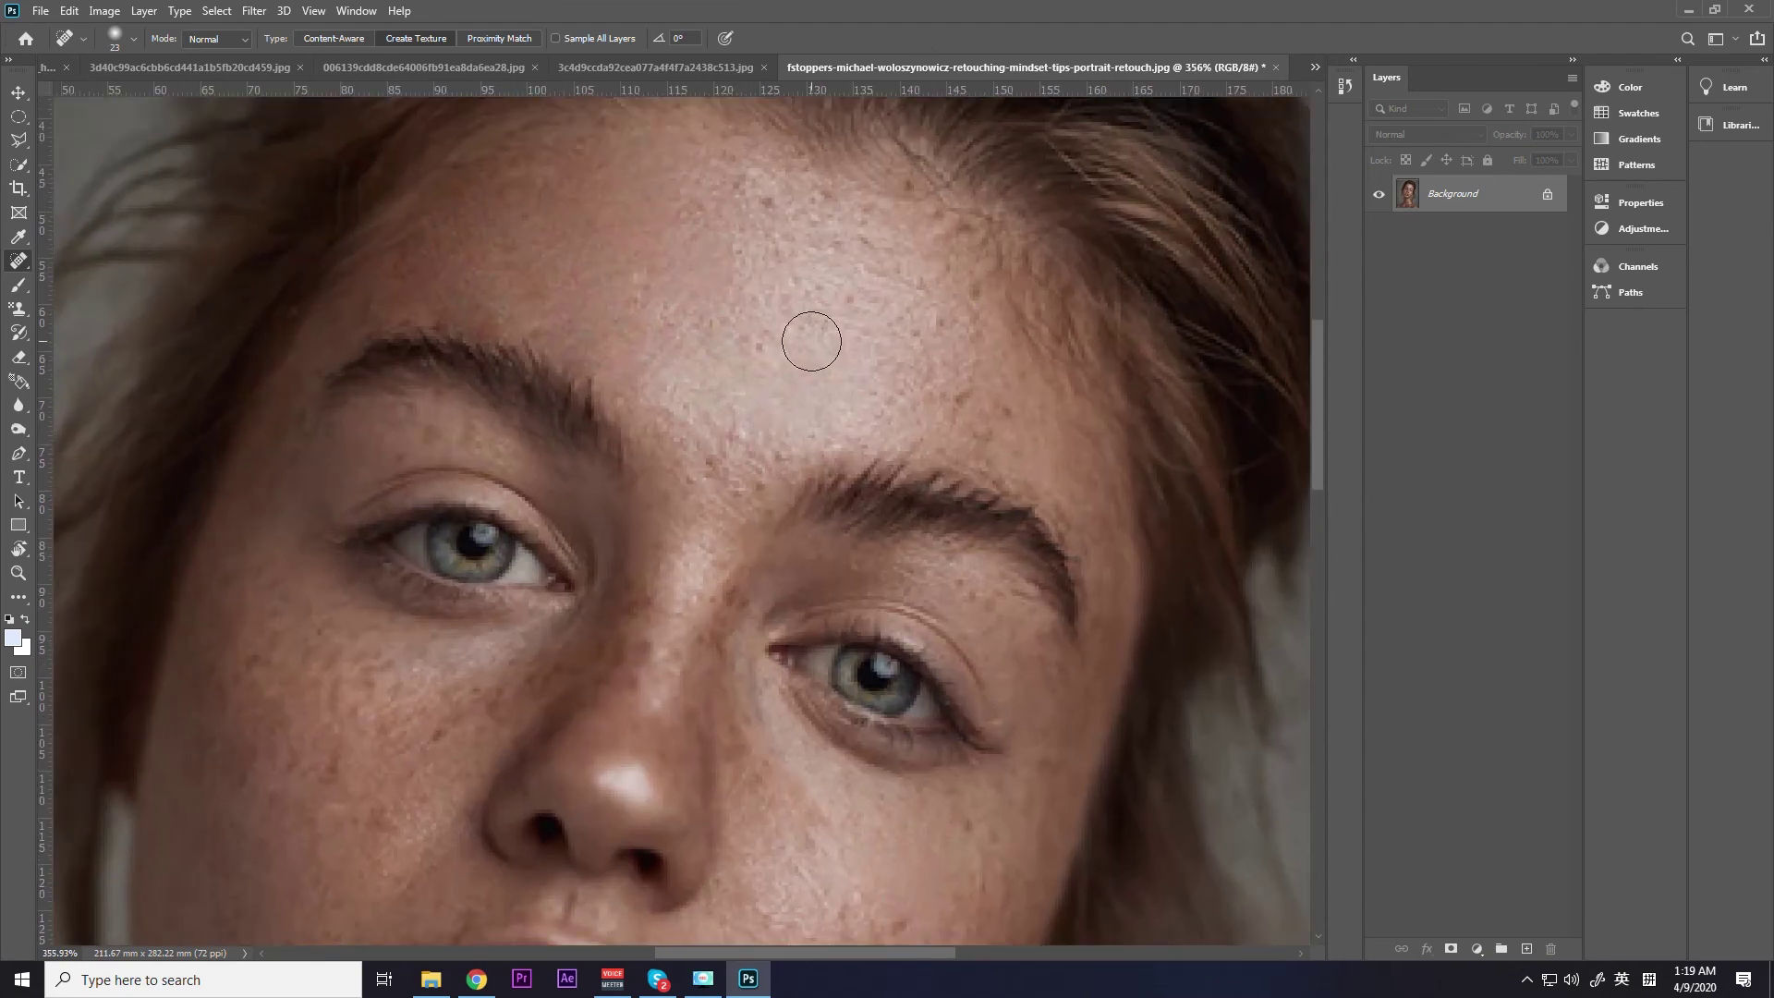
scroll(811, 336, down, 2)
scroll(777, 411, down, 1)
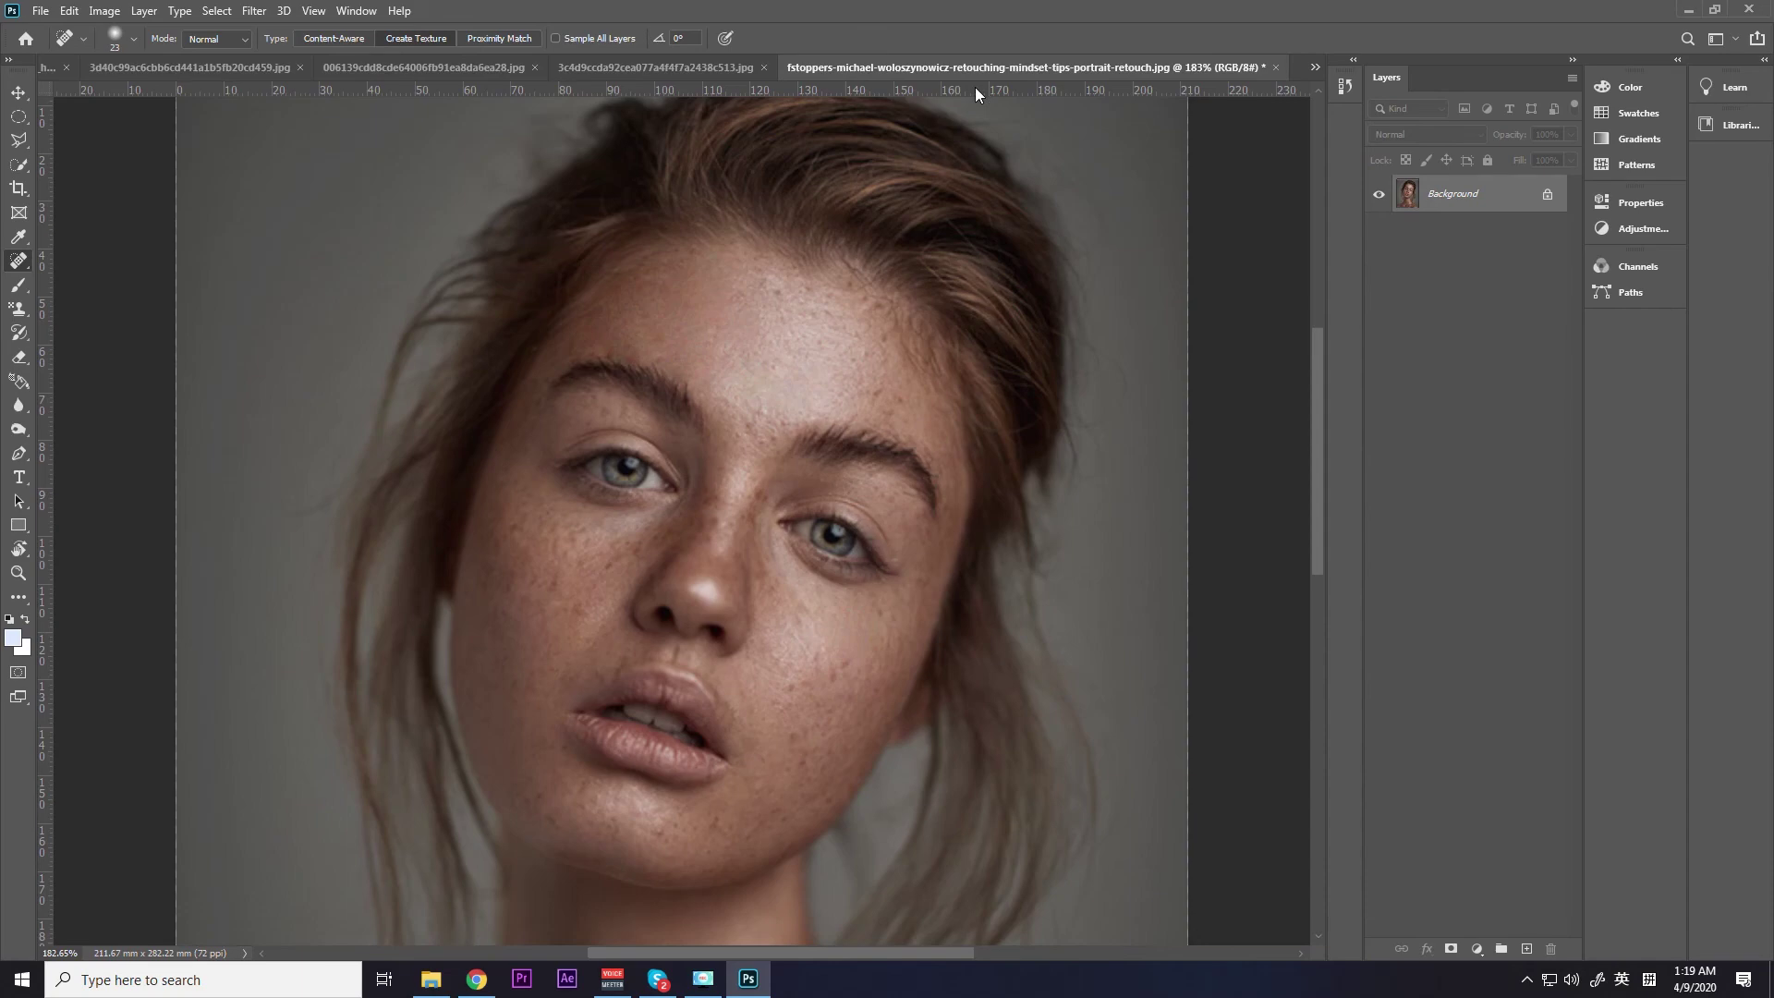
Close the freckled portrait without saving, refresh the Pictures folder, and return to Photoshop.
click(1276, 68)
click(900, 366)
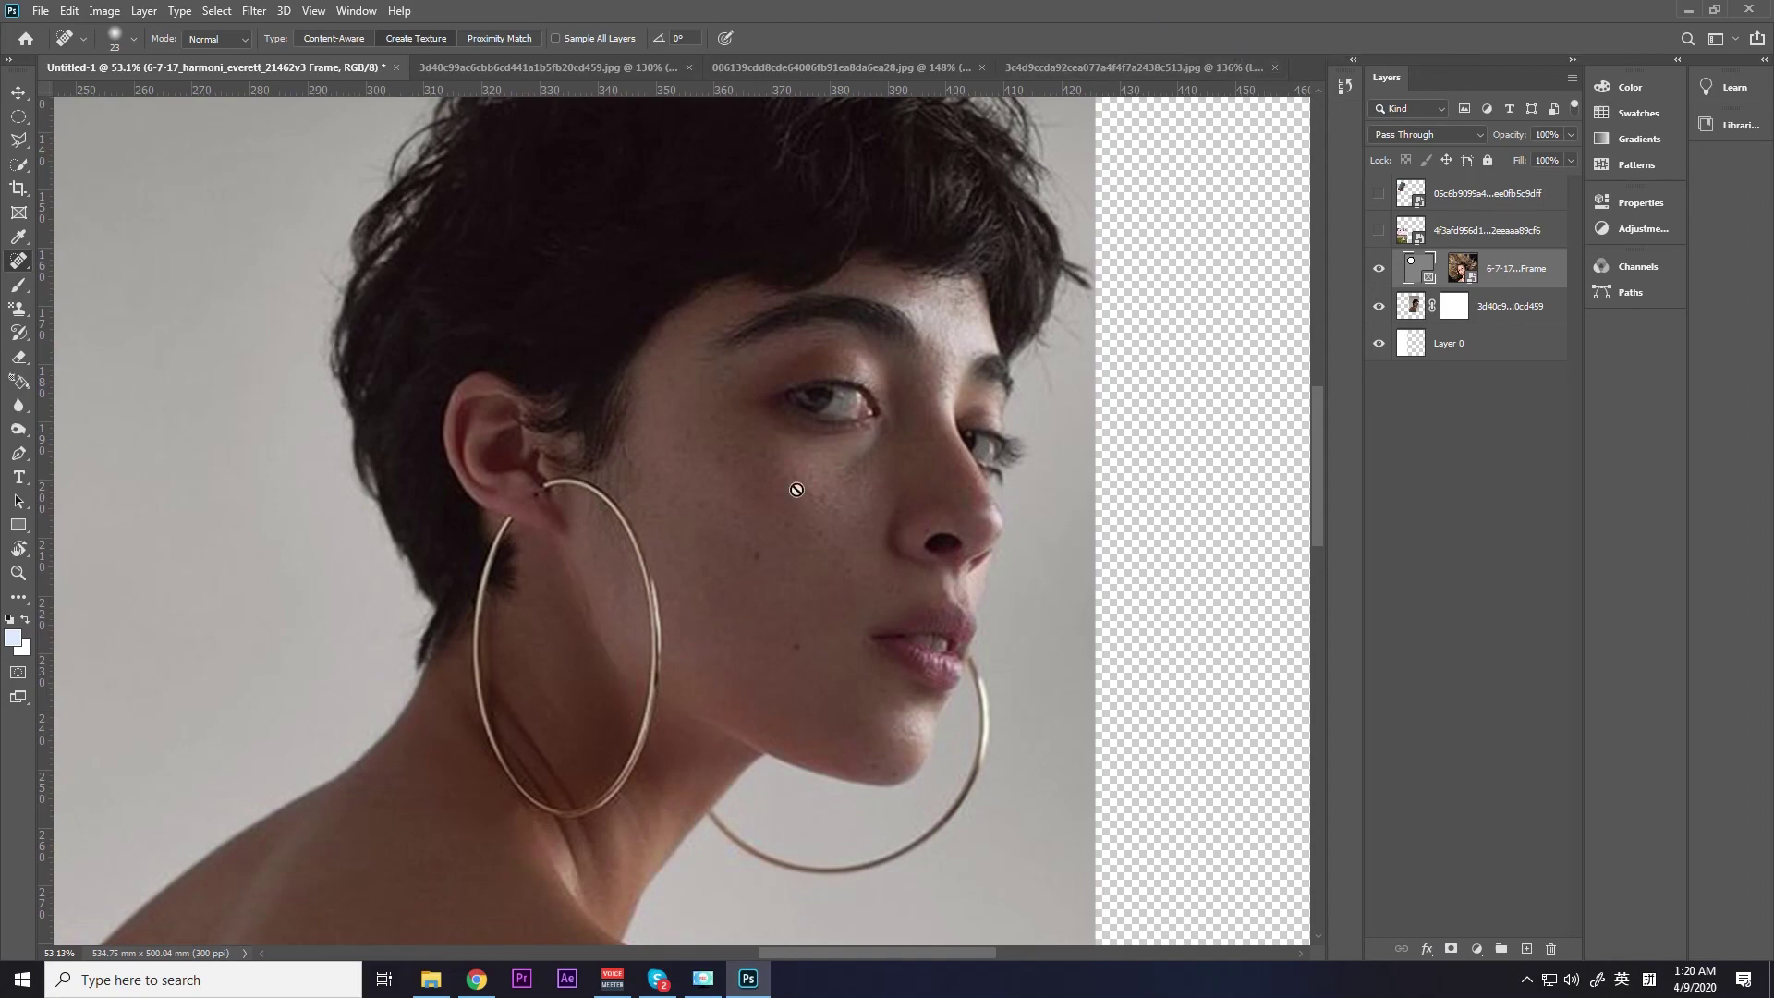
click(430, 980)
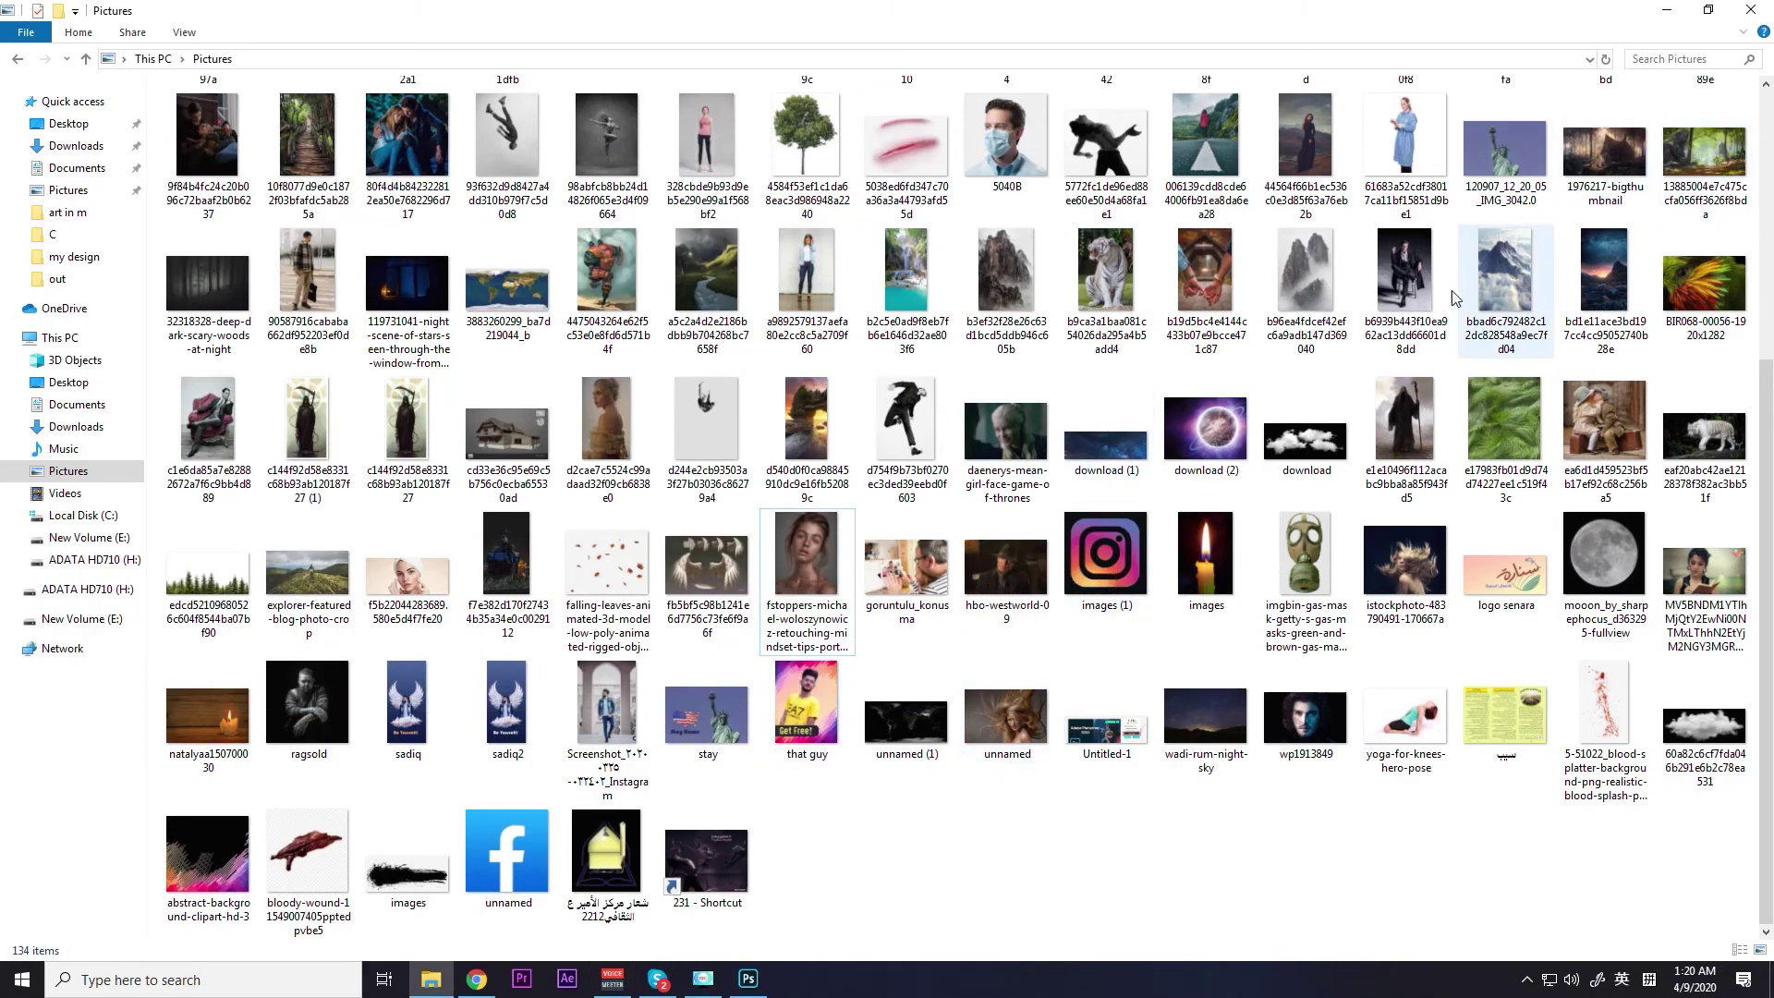
scroll(1452, 298, up, 5)
right_click(781, 306)
click(826, 377)
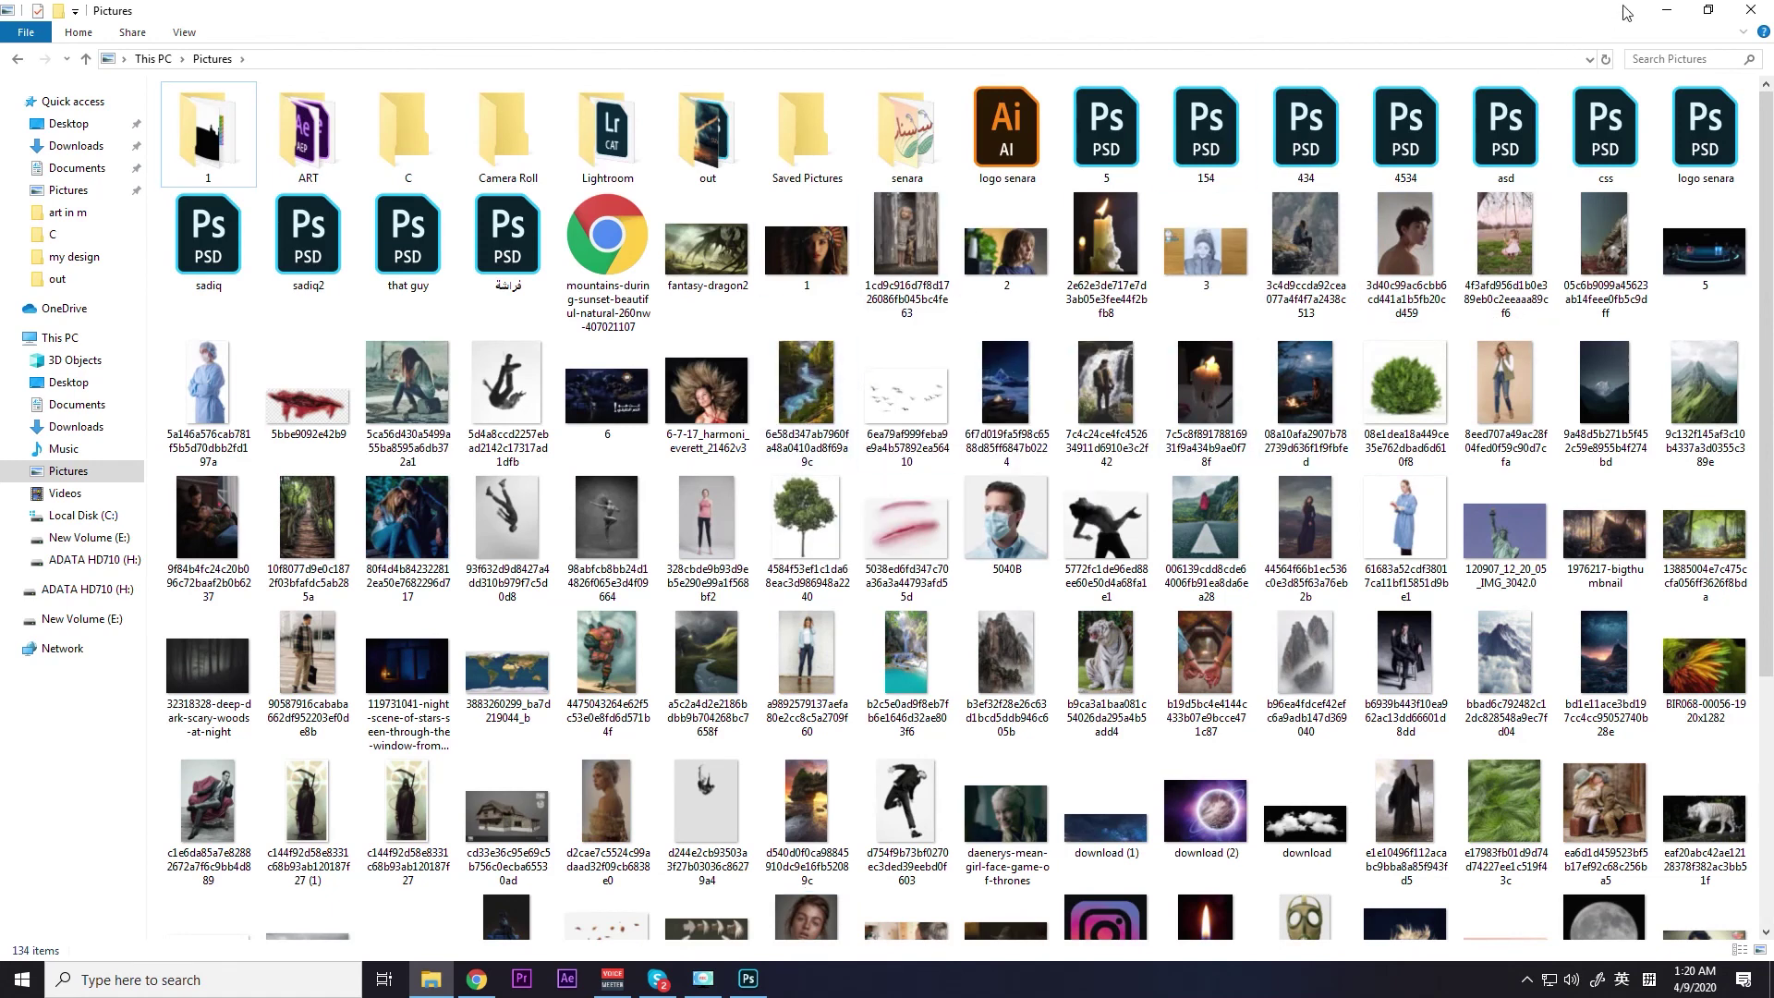
click(1667, 10)
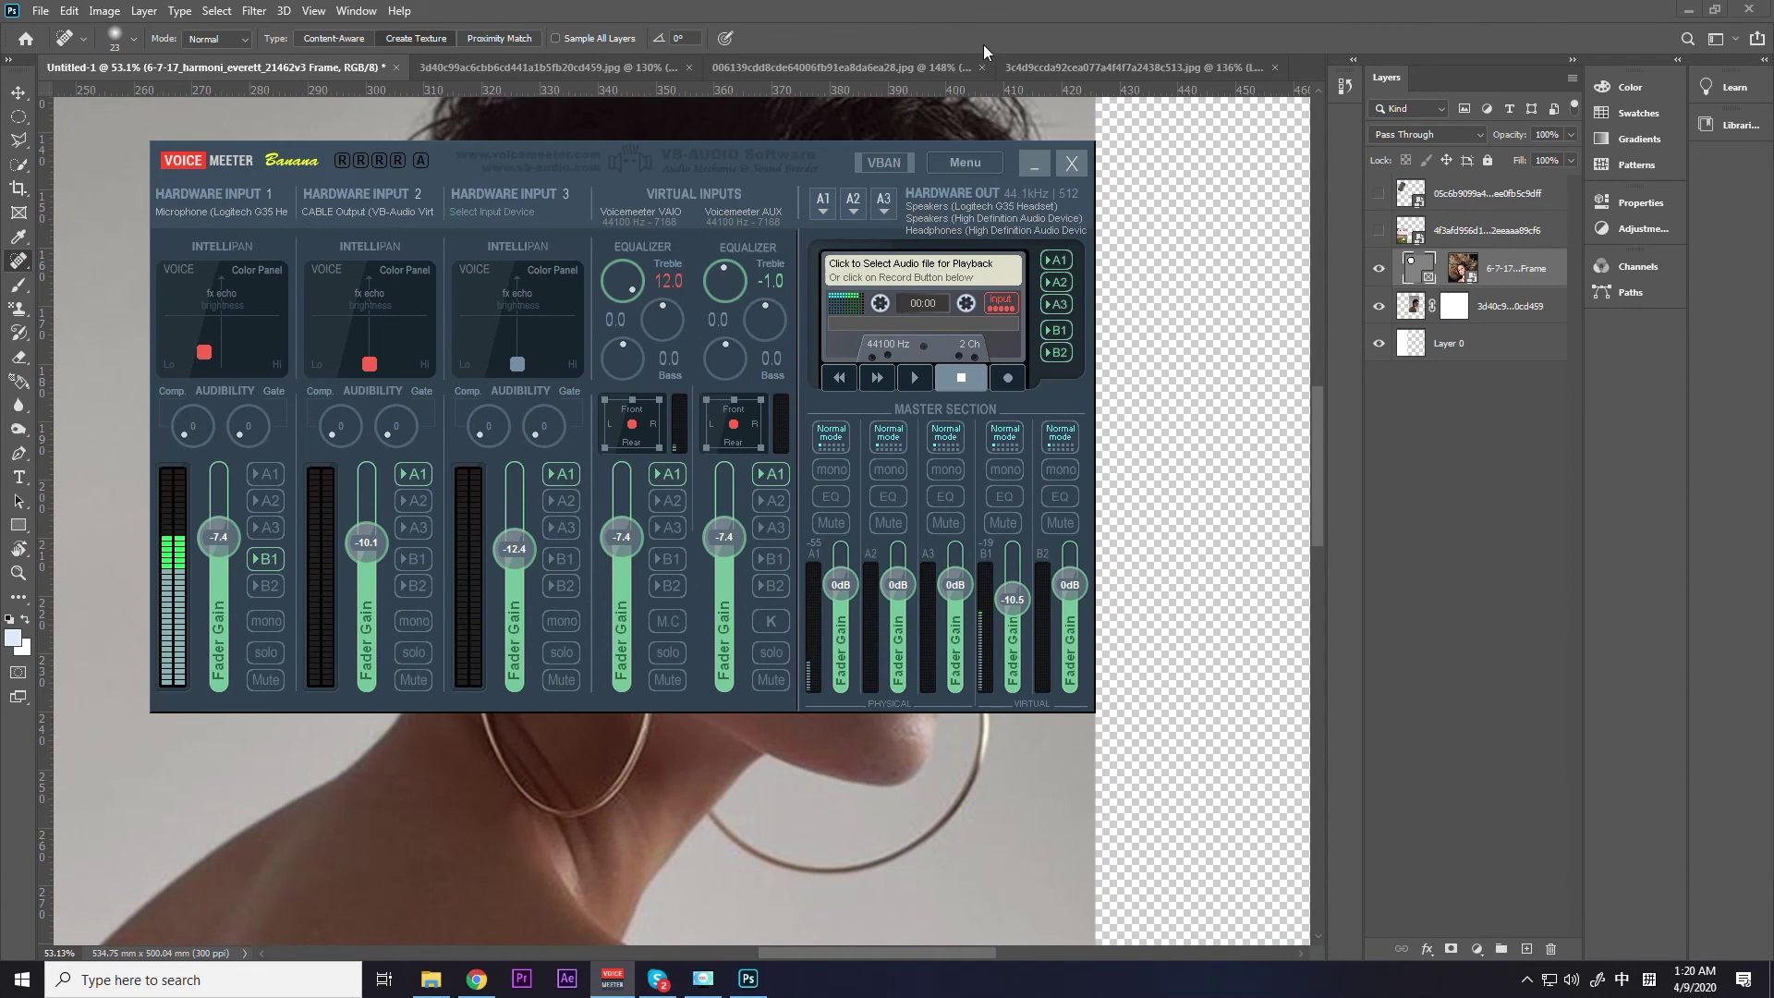
click(857, 28)
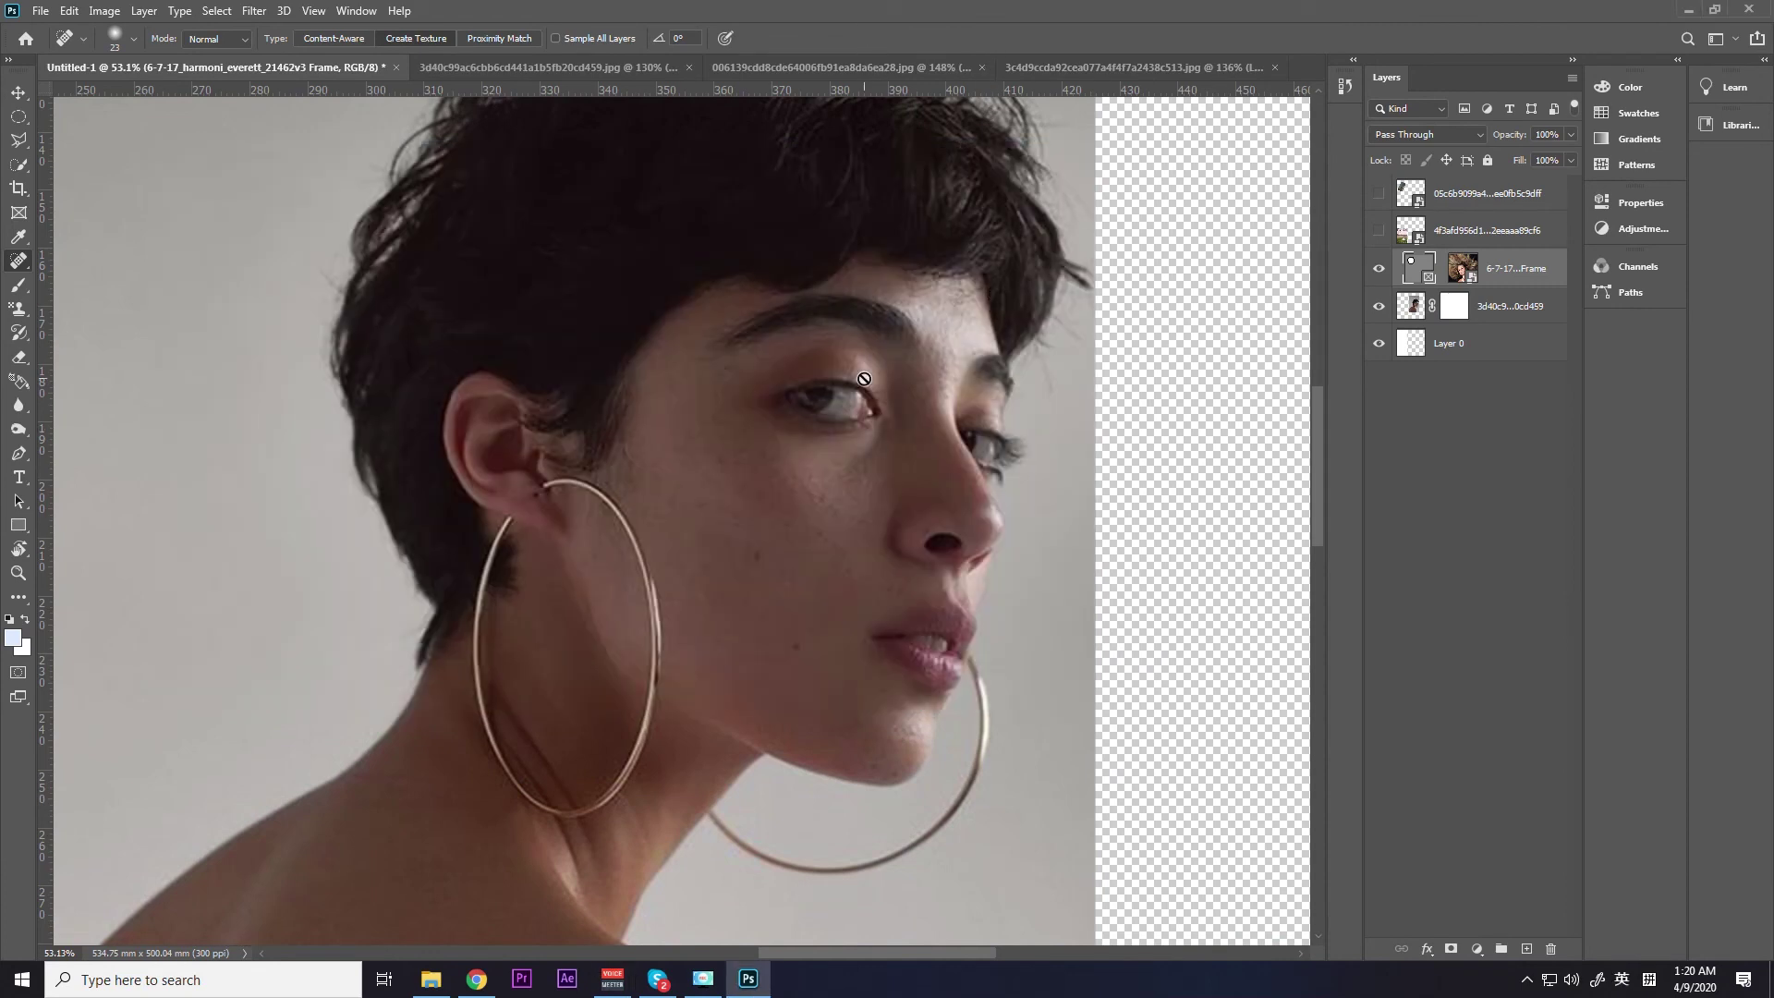
Try enlarging the circular framed photo on the collage, then undo the change.
scroll(682, 482, down, 5)
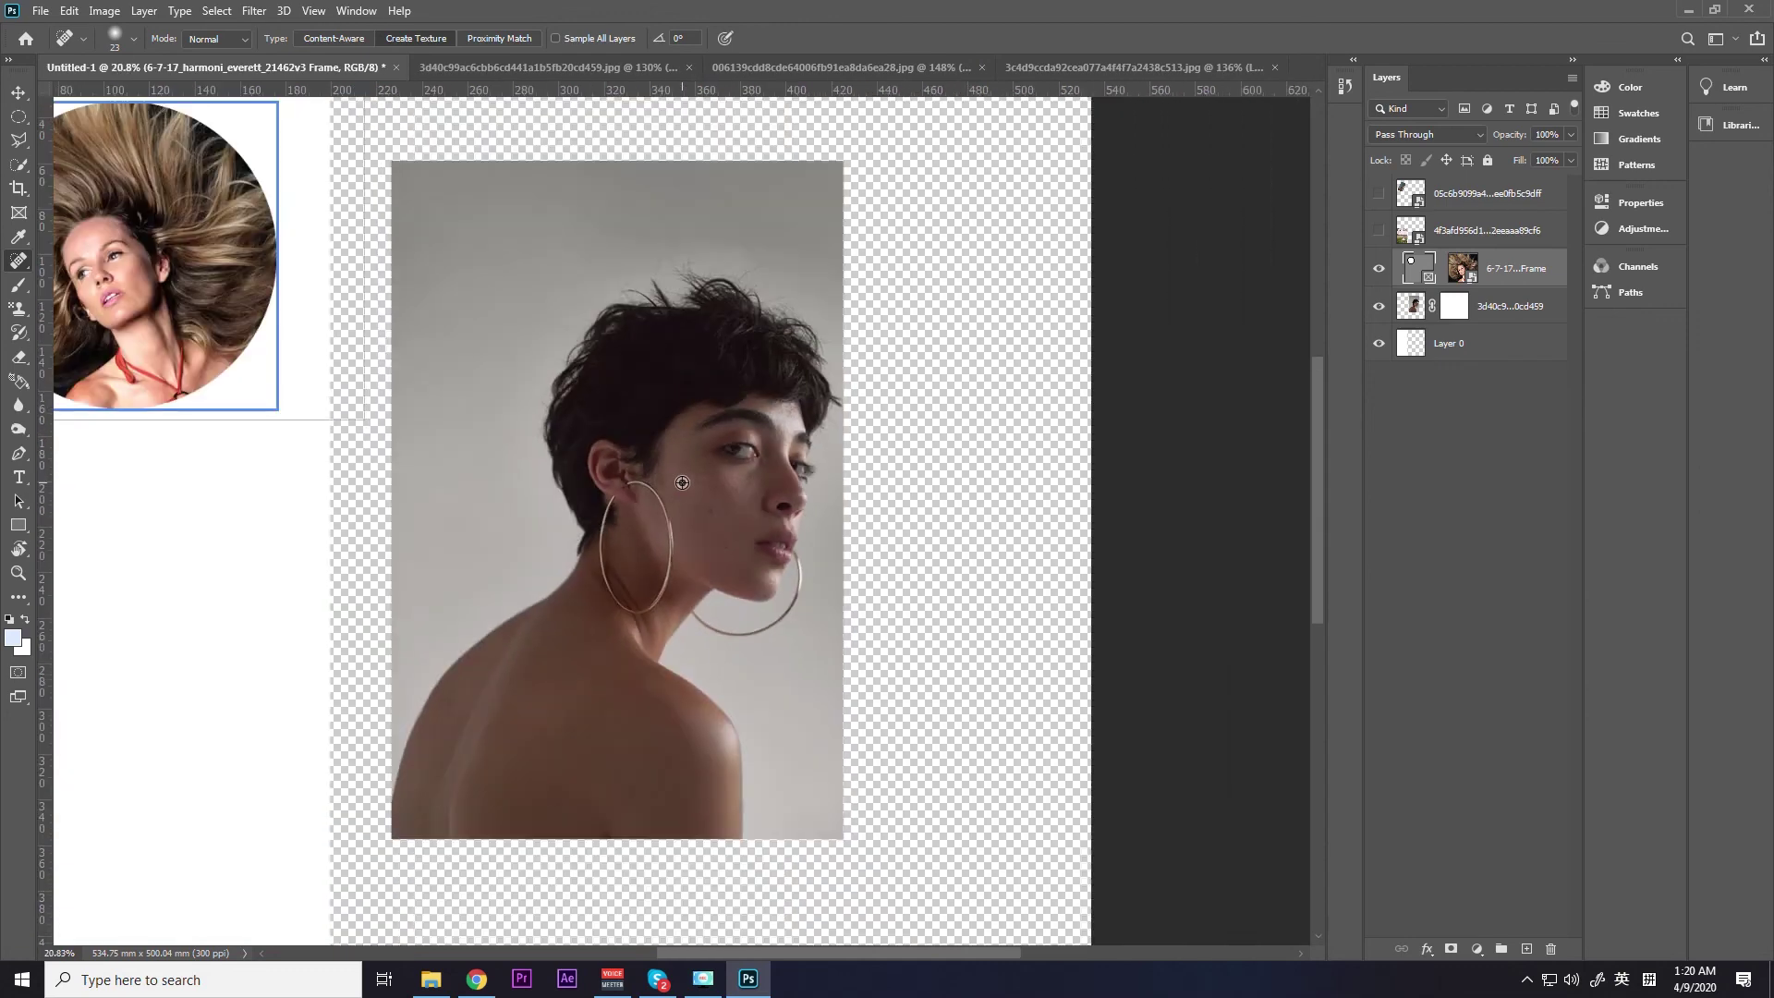
scroll(654, 478, down, 3)
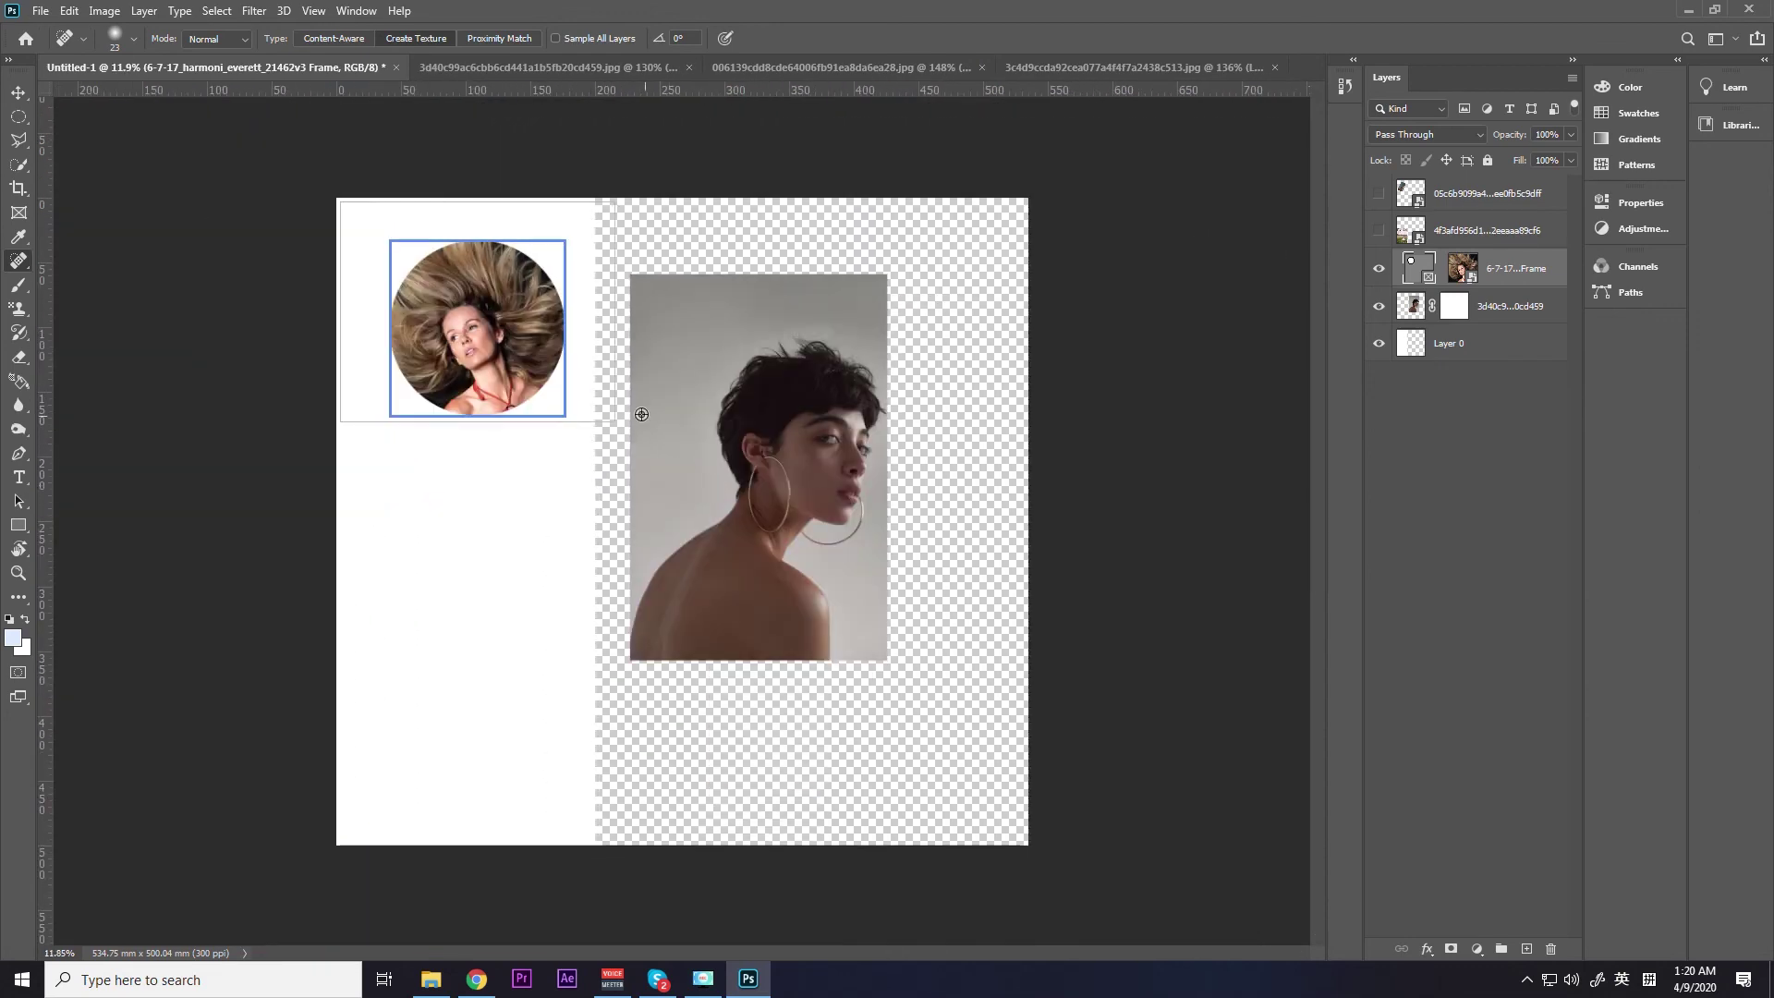
scroll(645, 416, up, 2)
scroll(666, 481, up, 2)
scroll(701, 619, down, 2)
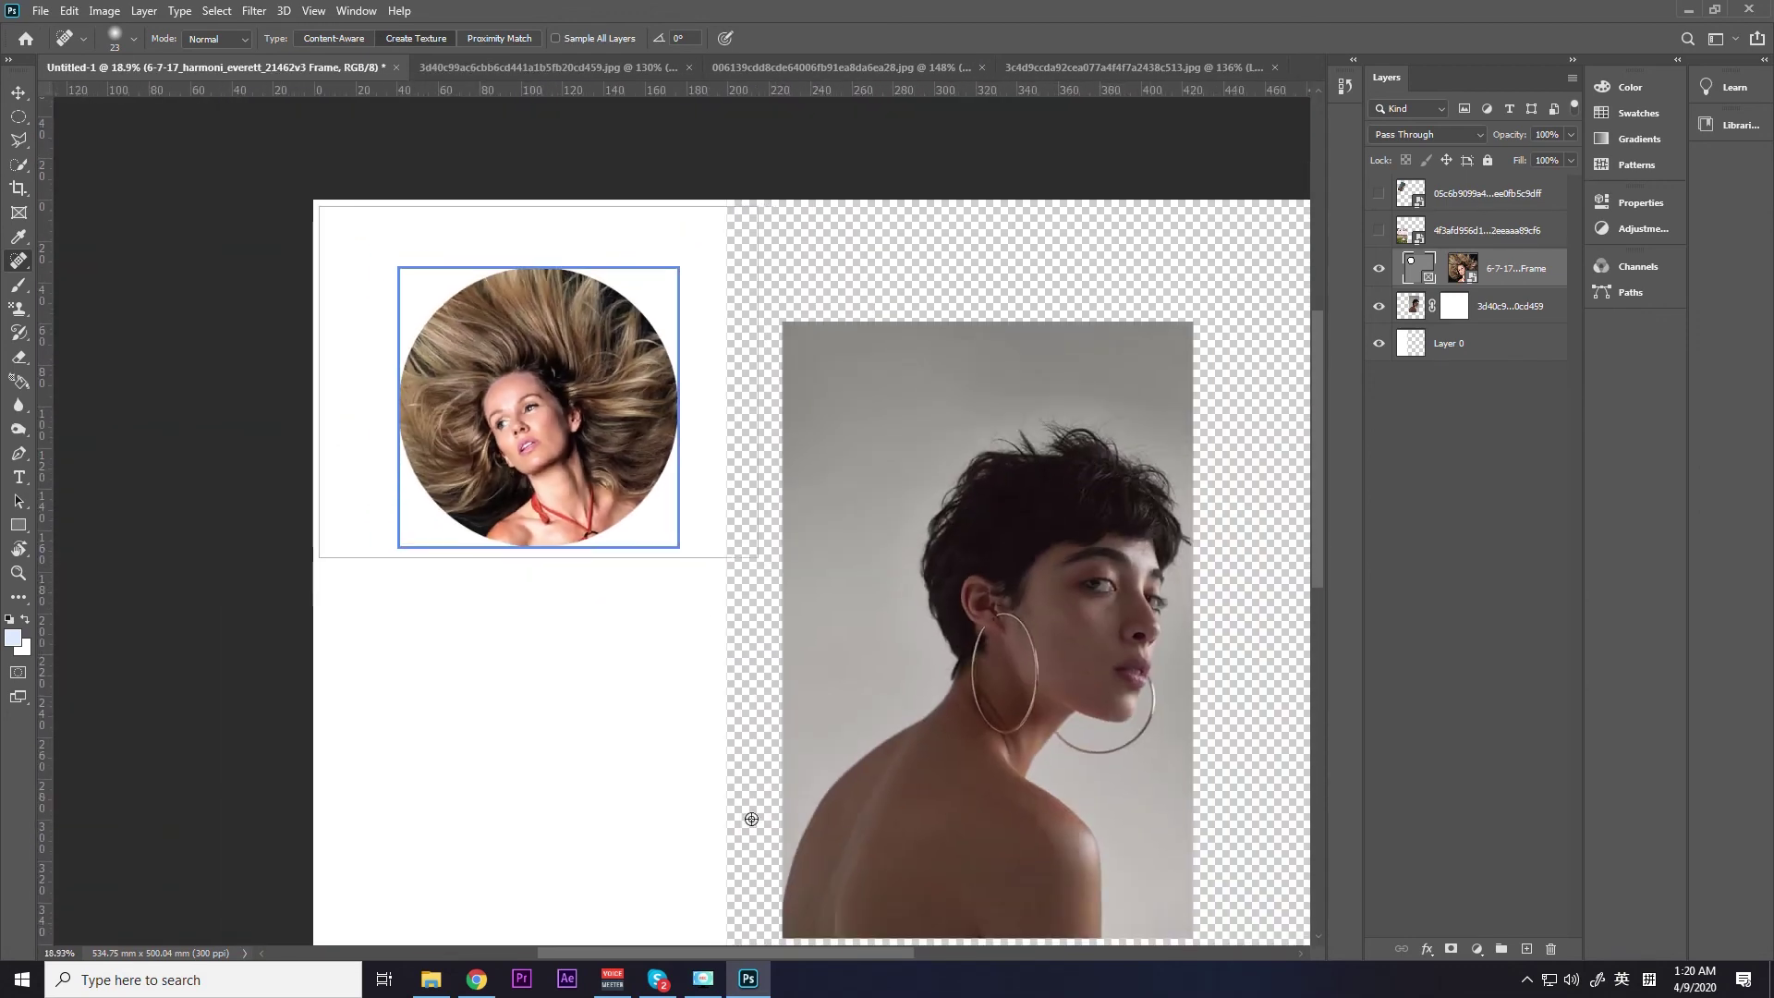
click(23, 100)
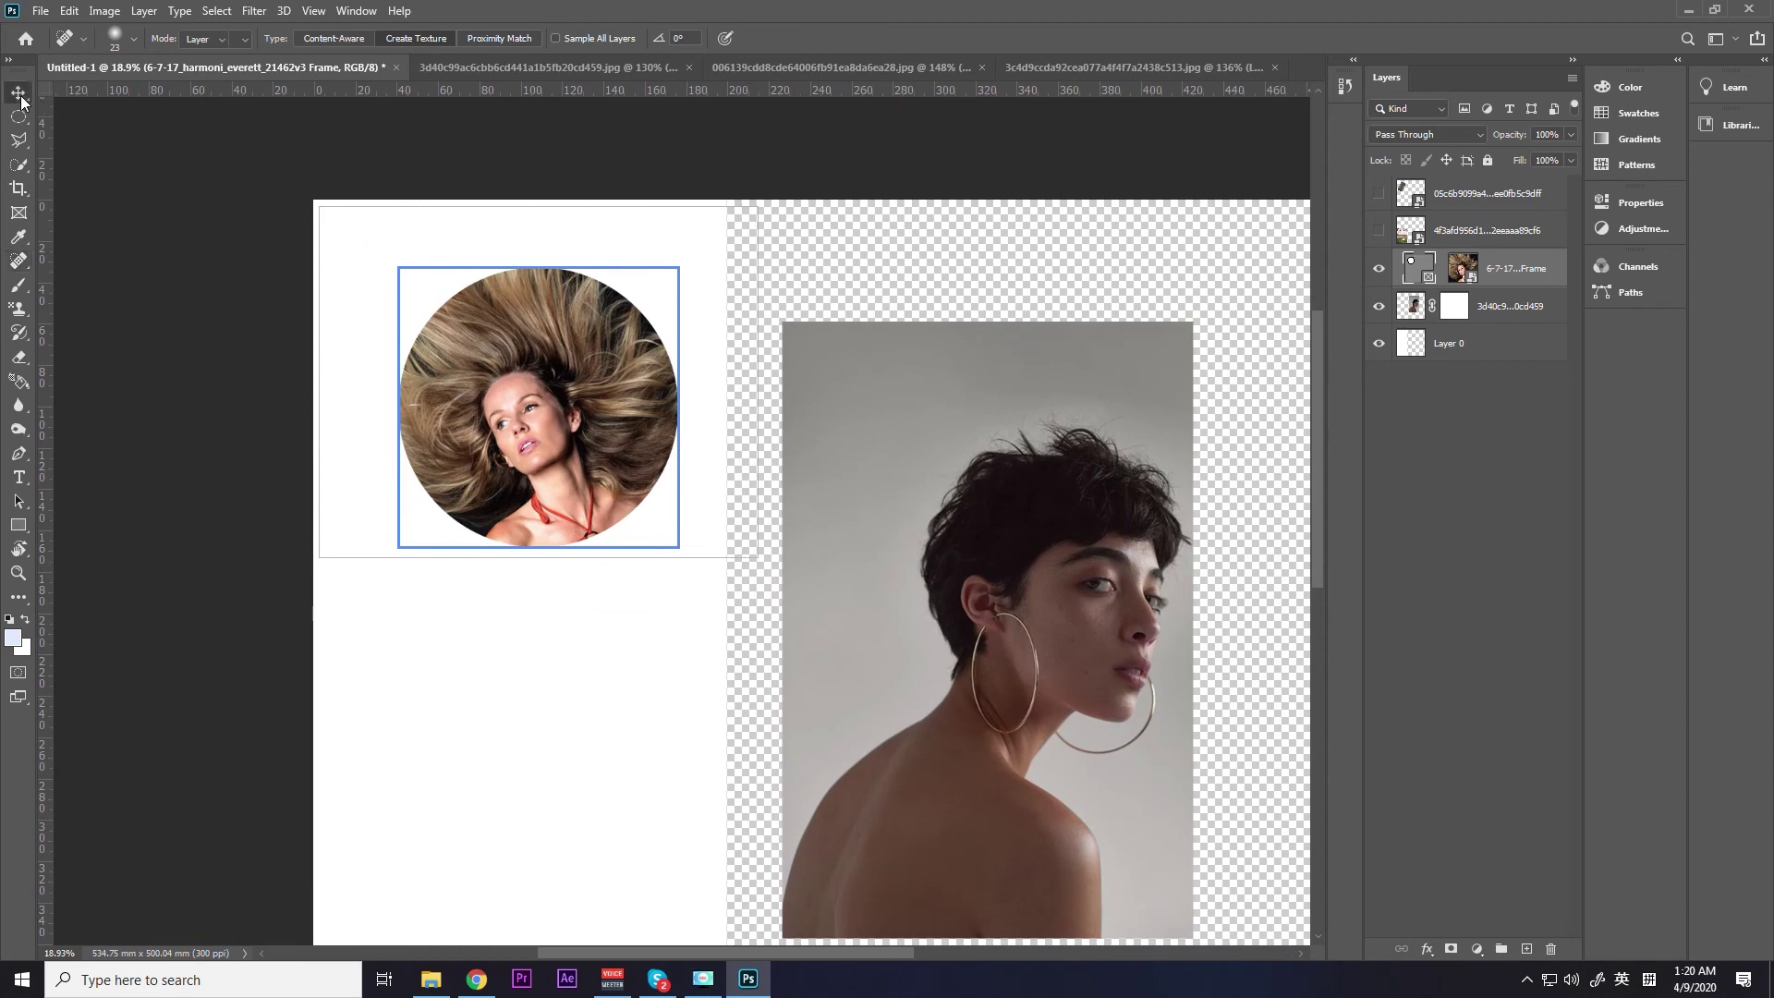
drag(679, 268, 729, 226)
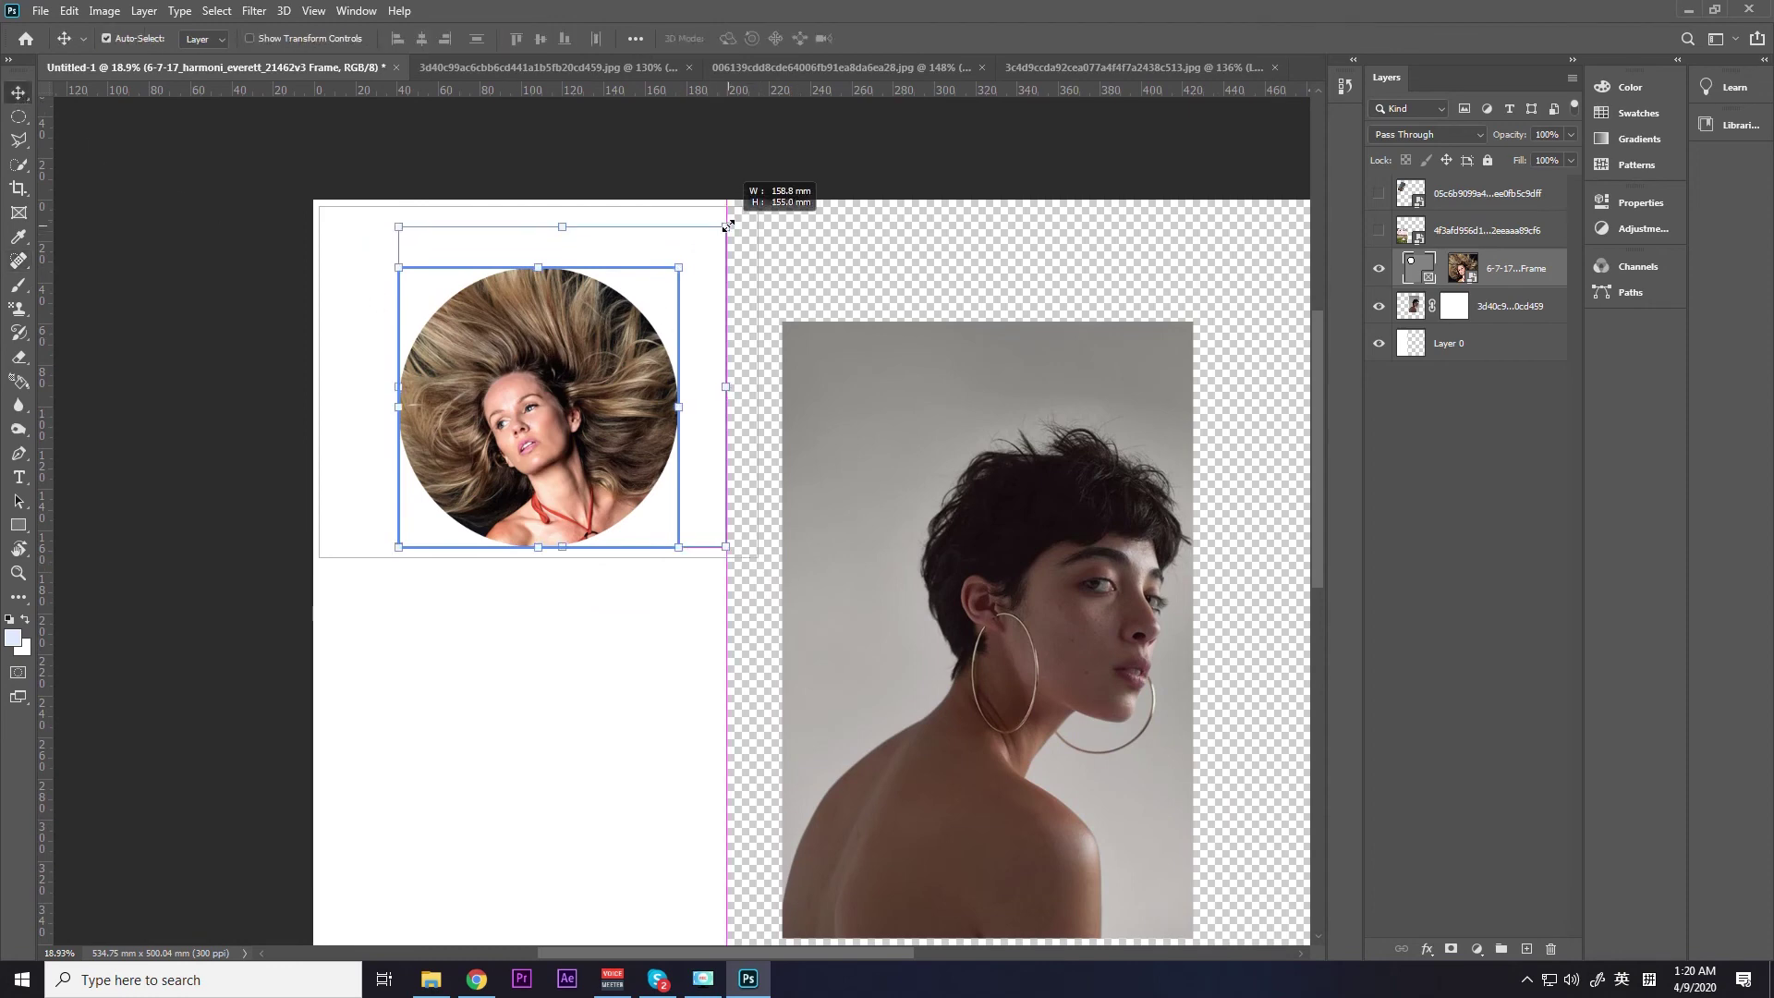
key(ctrl+z)
scroll(756, 334, down, 1)
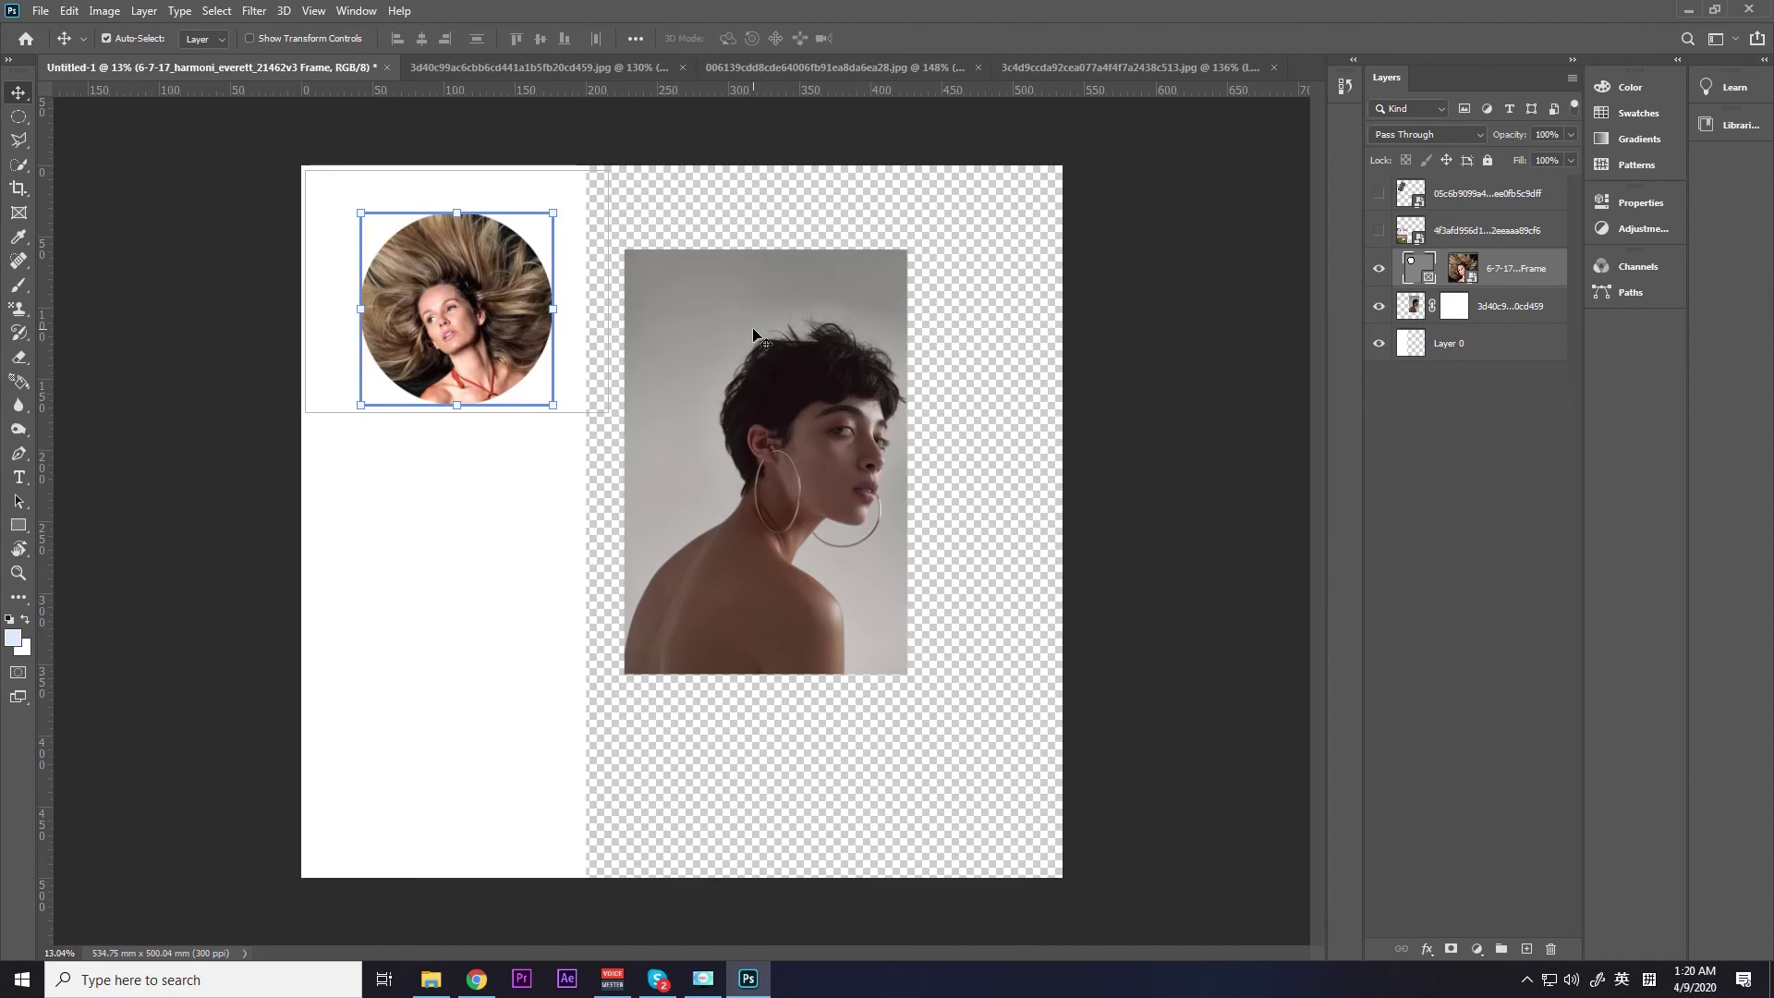
scroll(719, 399, up, 1)
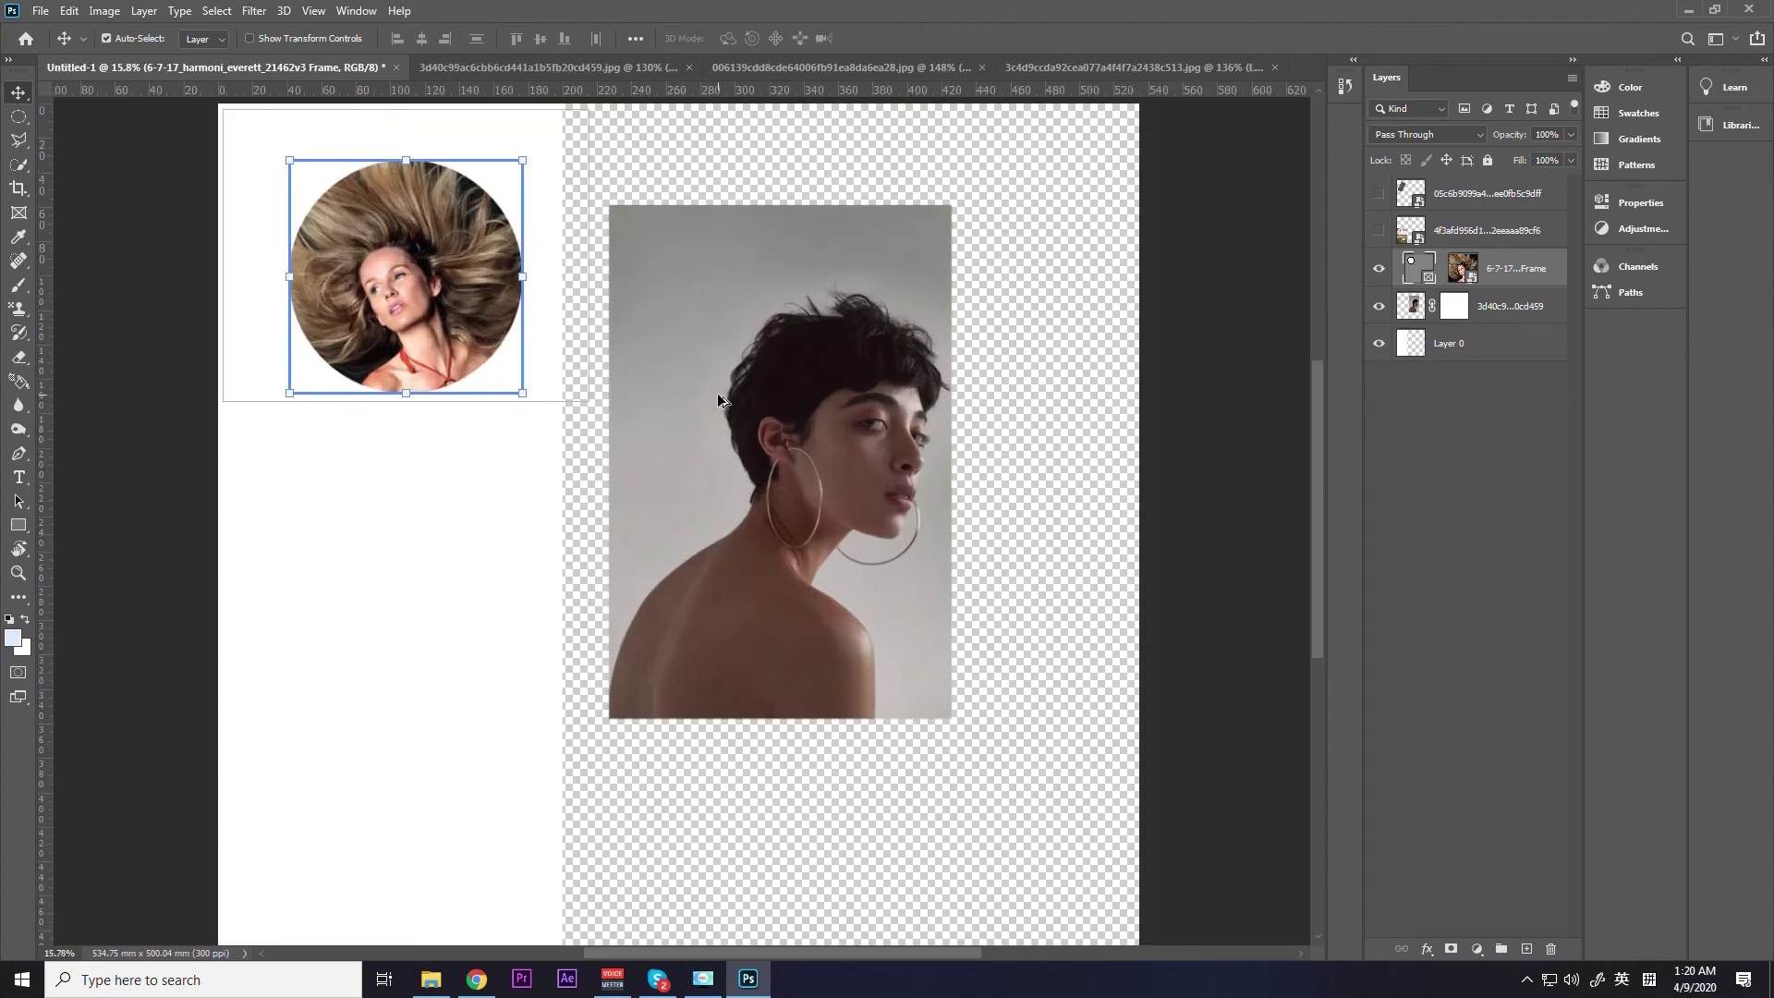
Drag 2.psd from the out folder onto the canvas and zoom out to the whole poster.
click(431, 979)
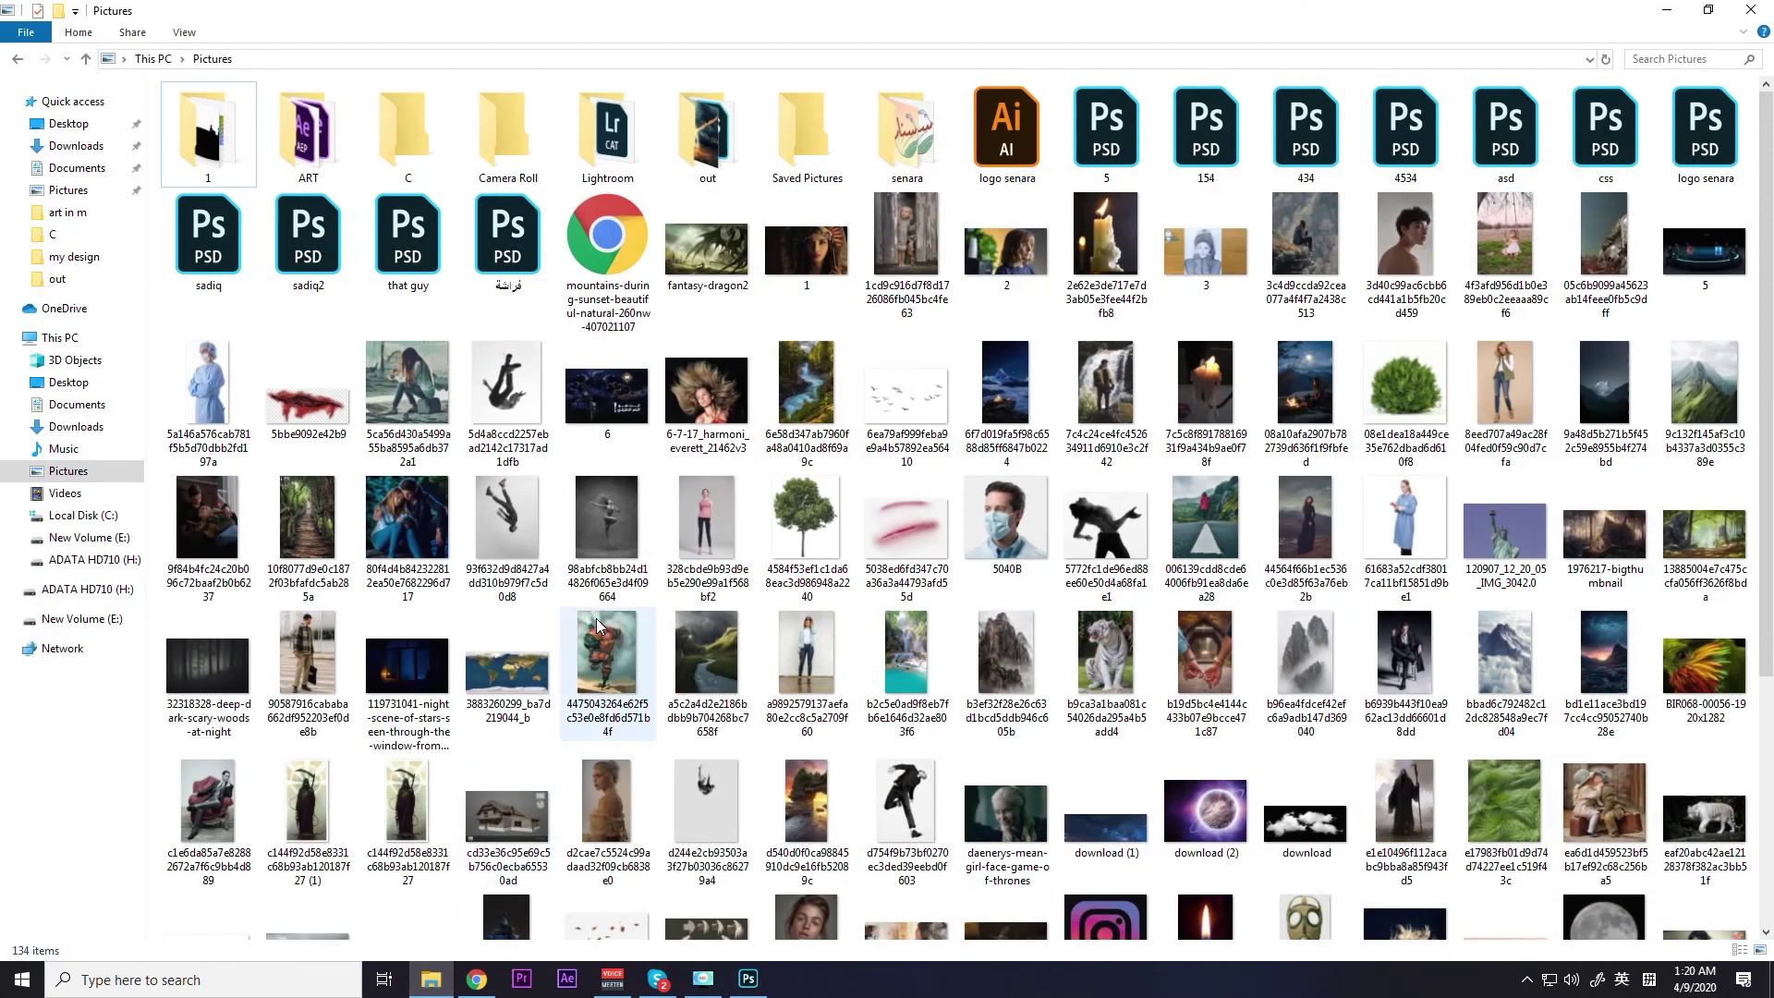
double_click(693, 152)
drag(348, 173, 1060, 10)
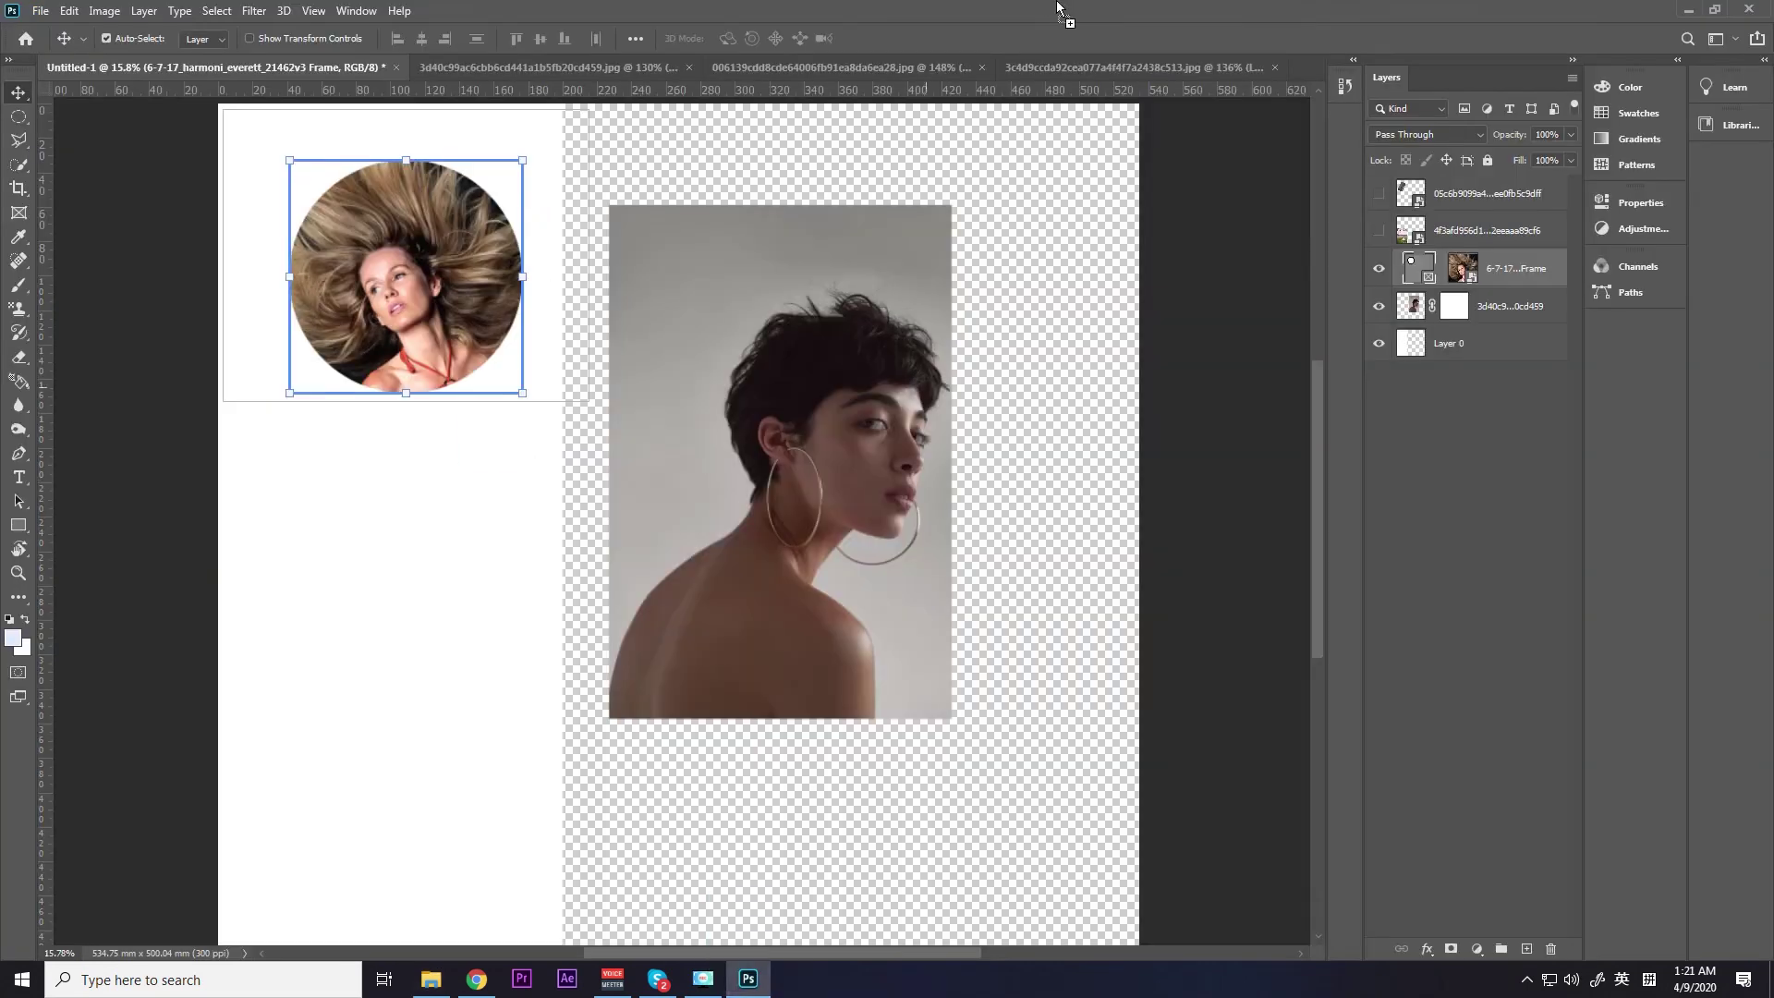
drag(1058, 9, 982, 412)
key(ctrl+minus)
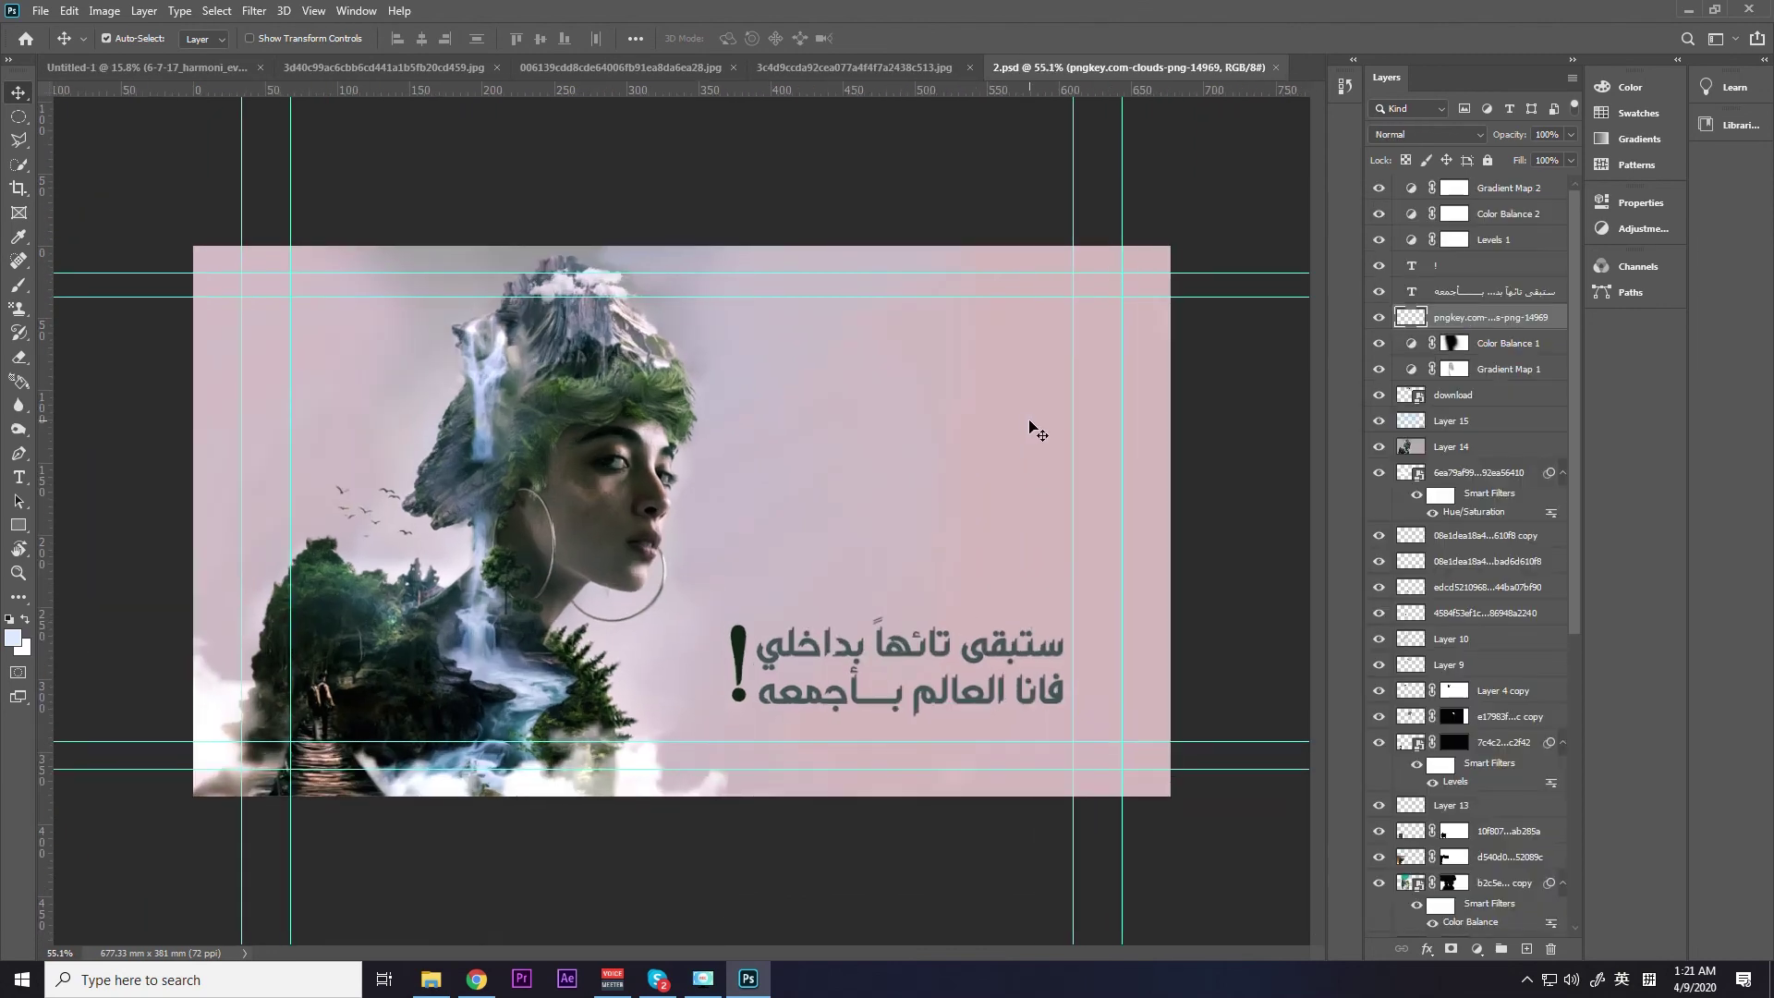
scroll(1035, 430, up, 2)
scroll(1031, 424, down, 2)
scroll(1031, 424, up, 2)
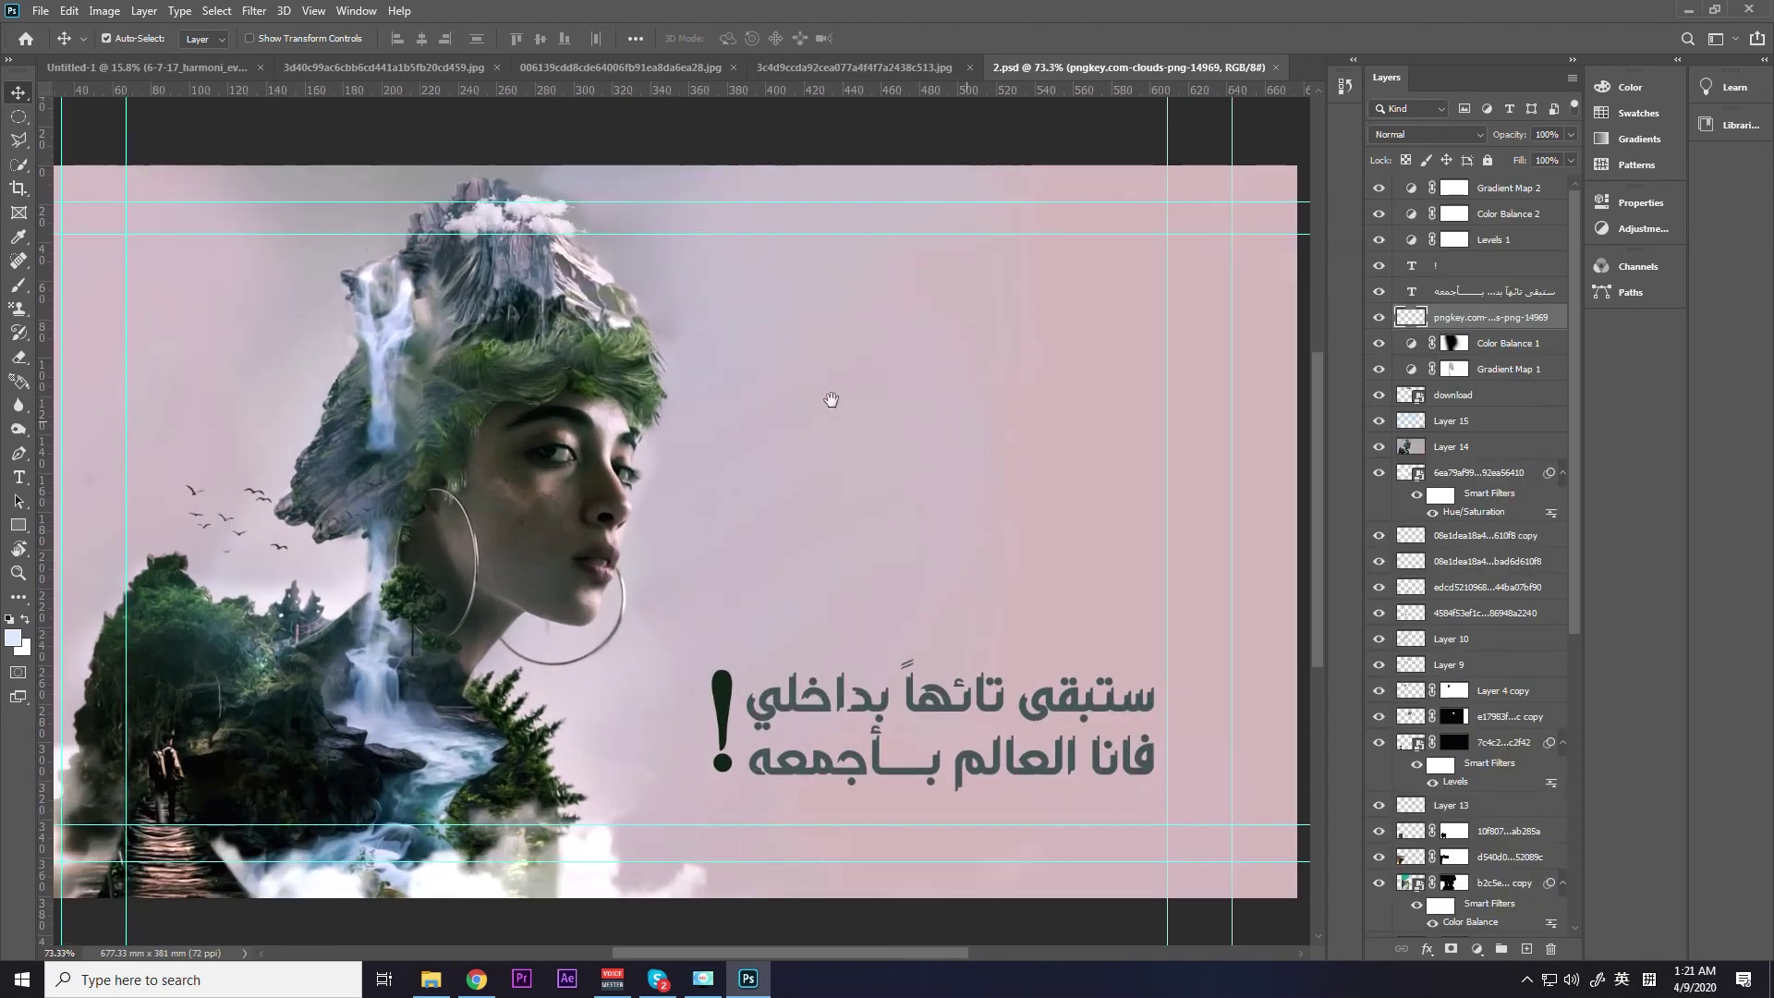
scroll(832, 396, up, 1)
drag(959, 484, 939, 412)
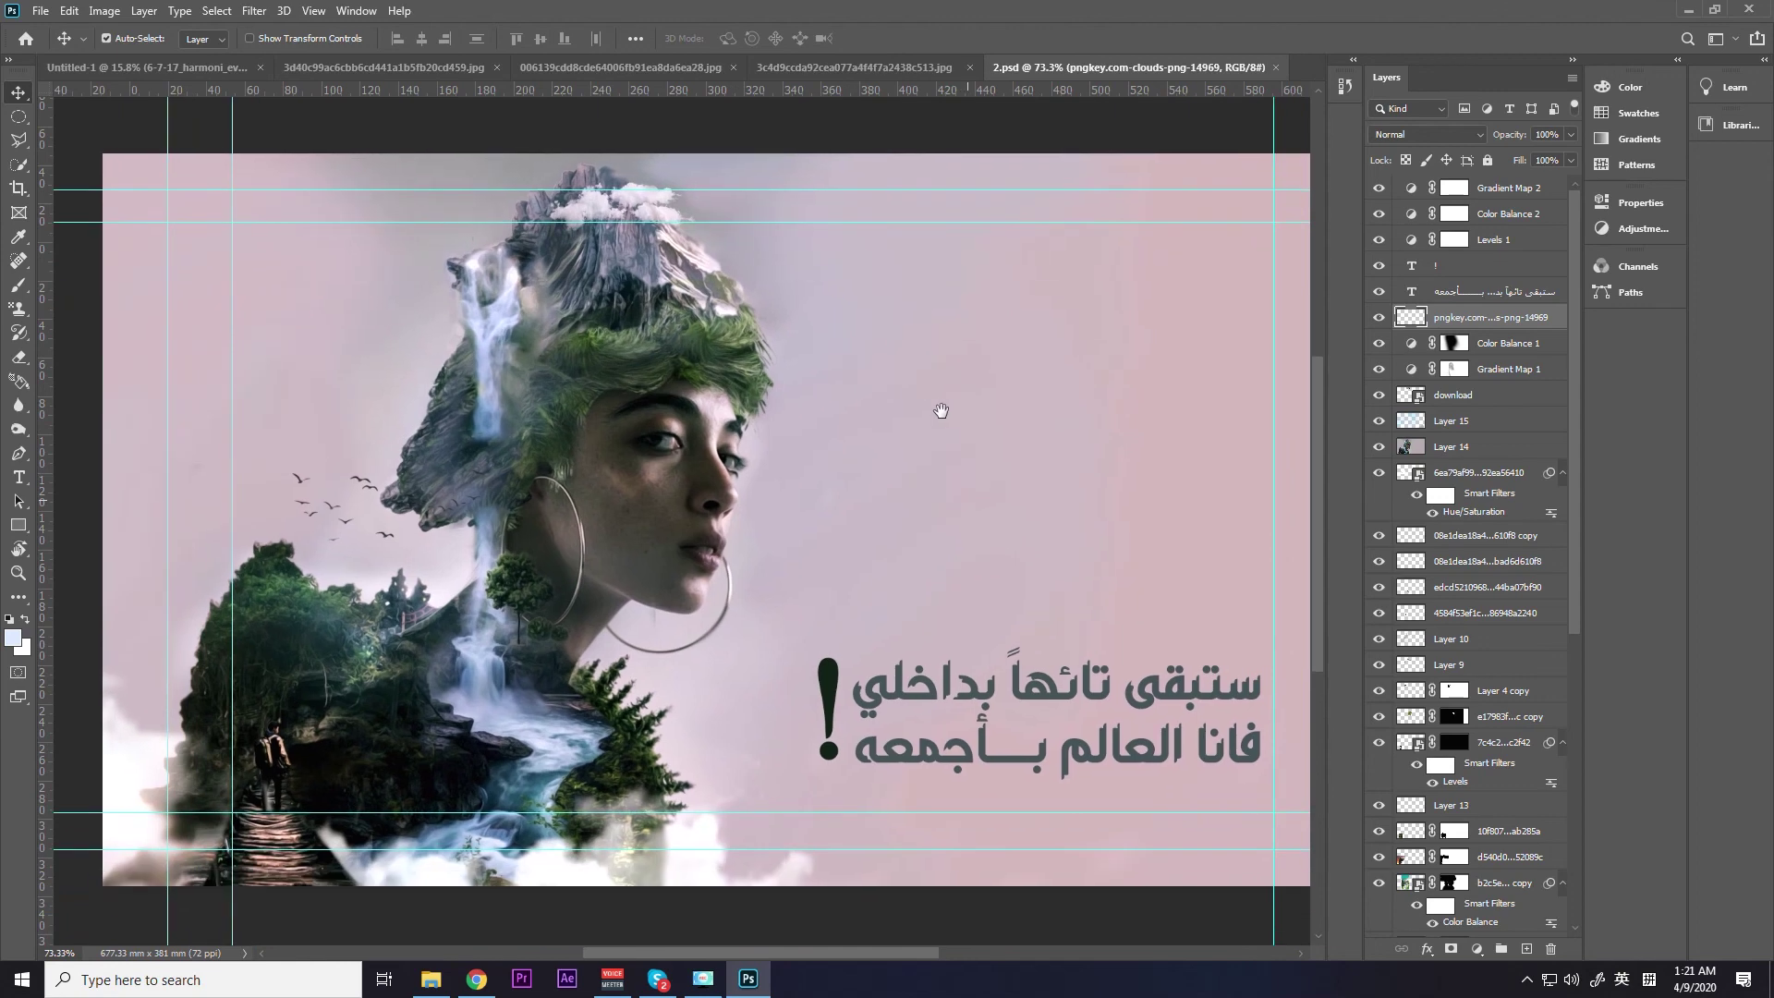
key(ctrl+minus)
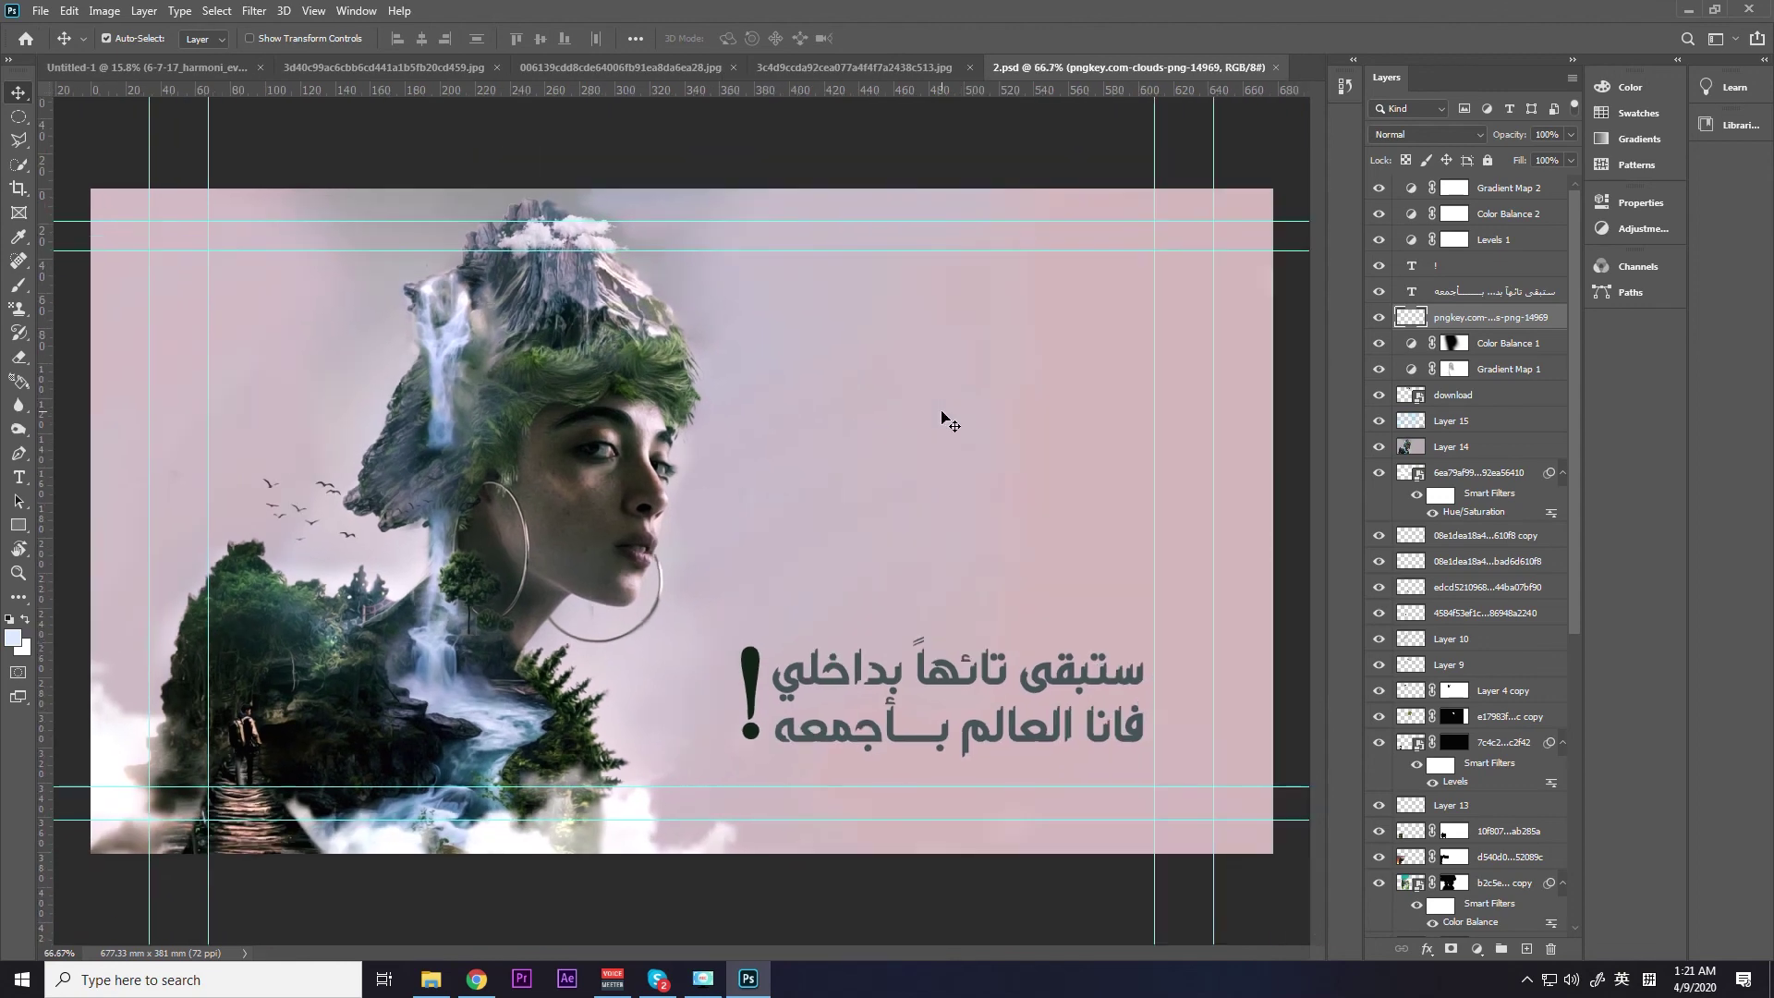
drag(1575, 305, 1590, 608)
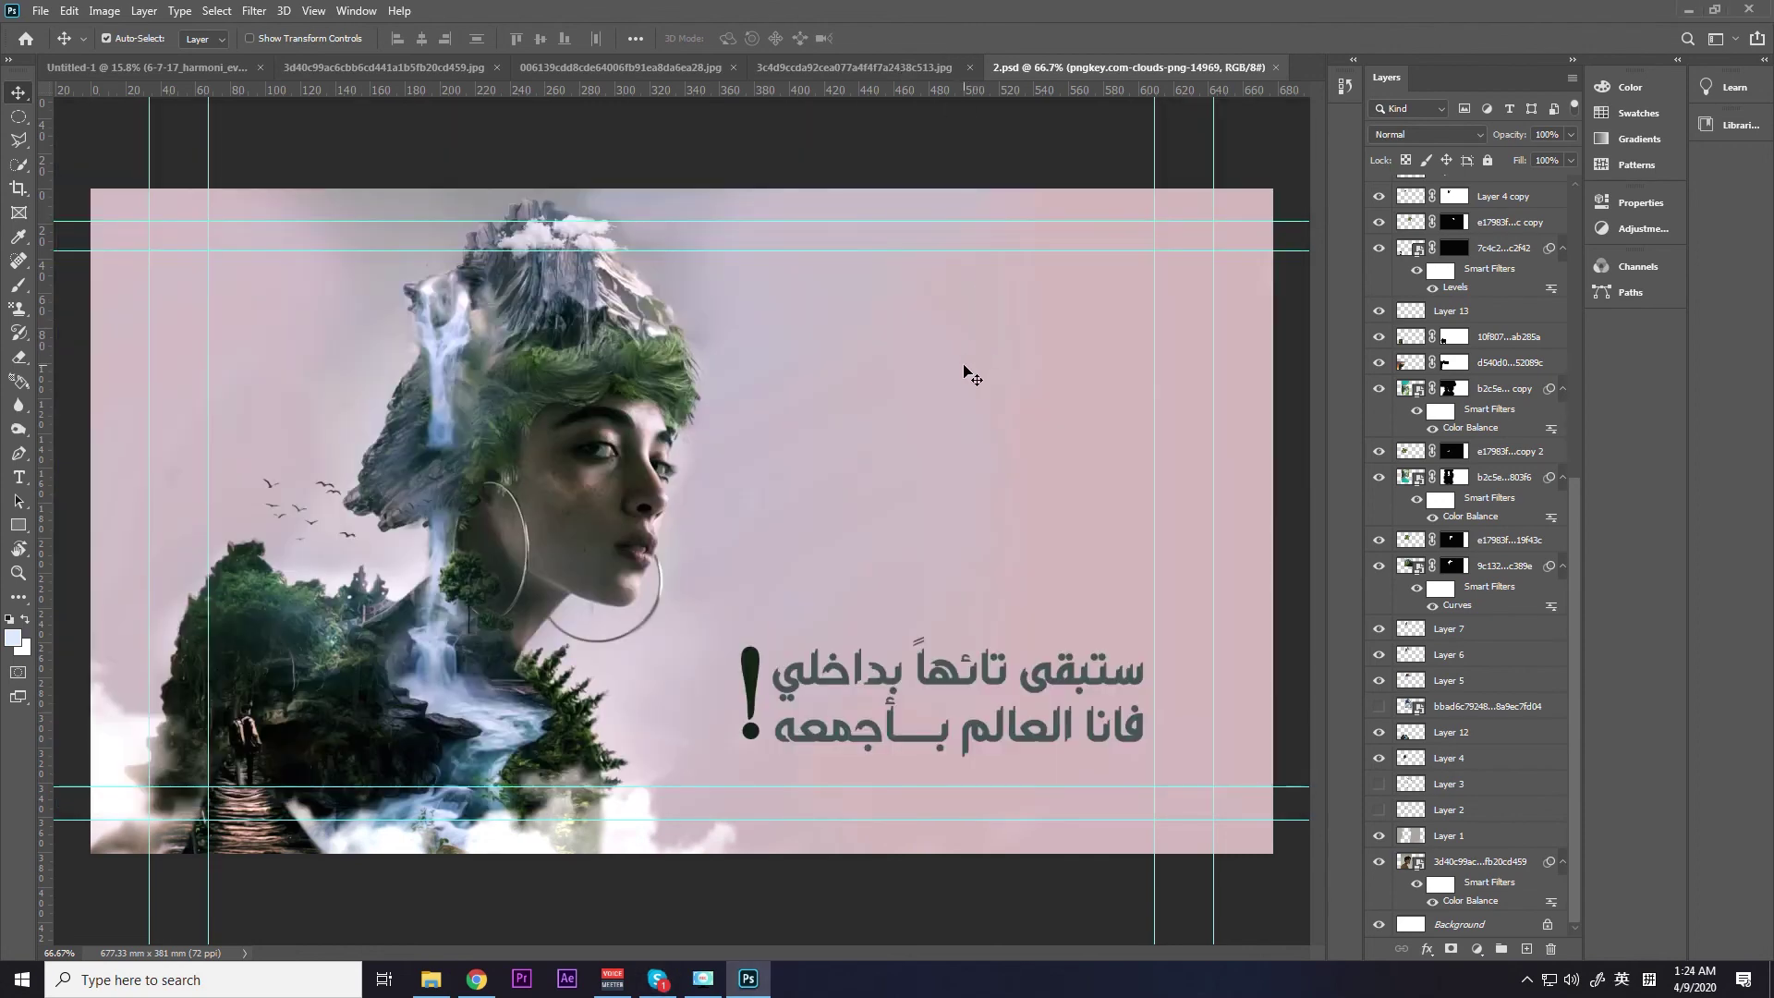
scroll(962, 368, down, 2)
scroll(964, 369, up, 1)
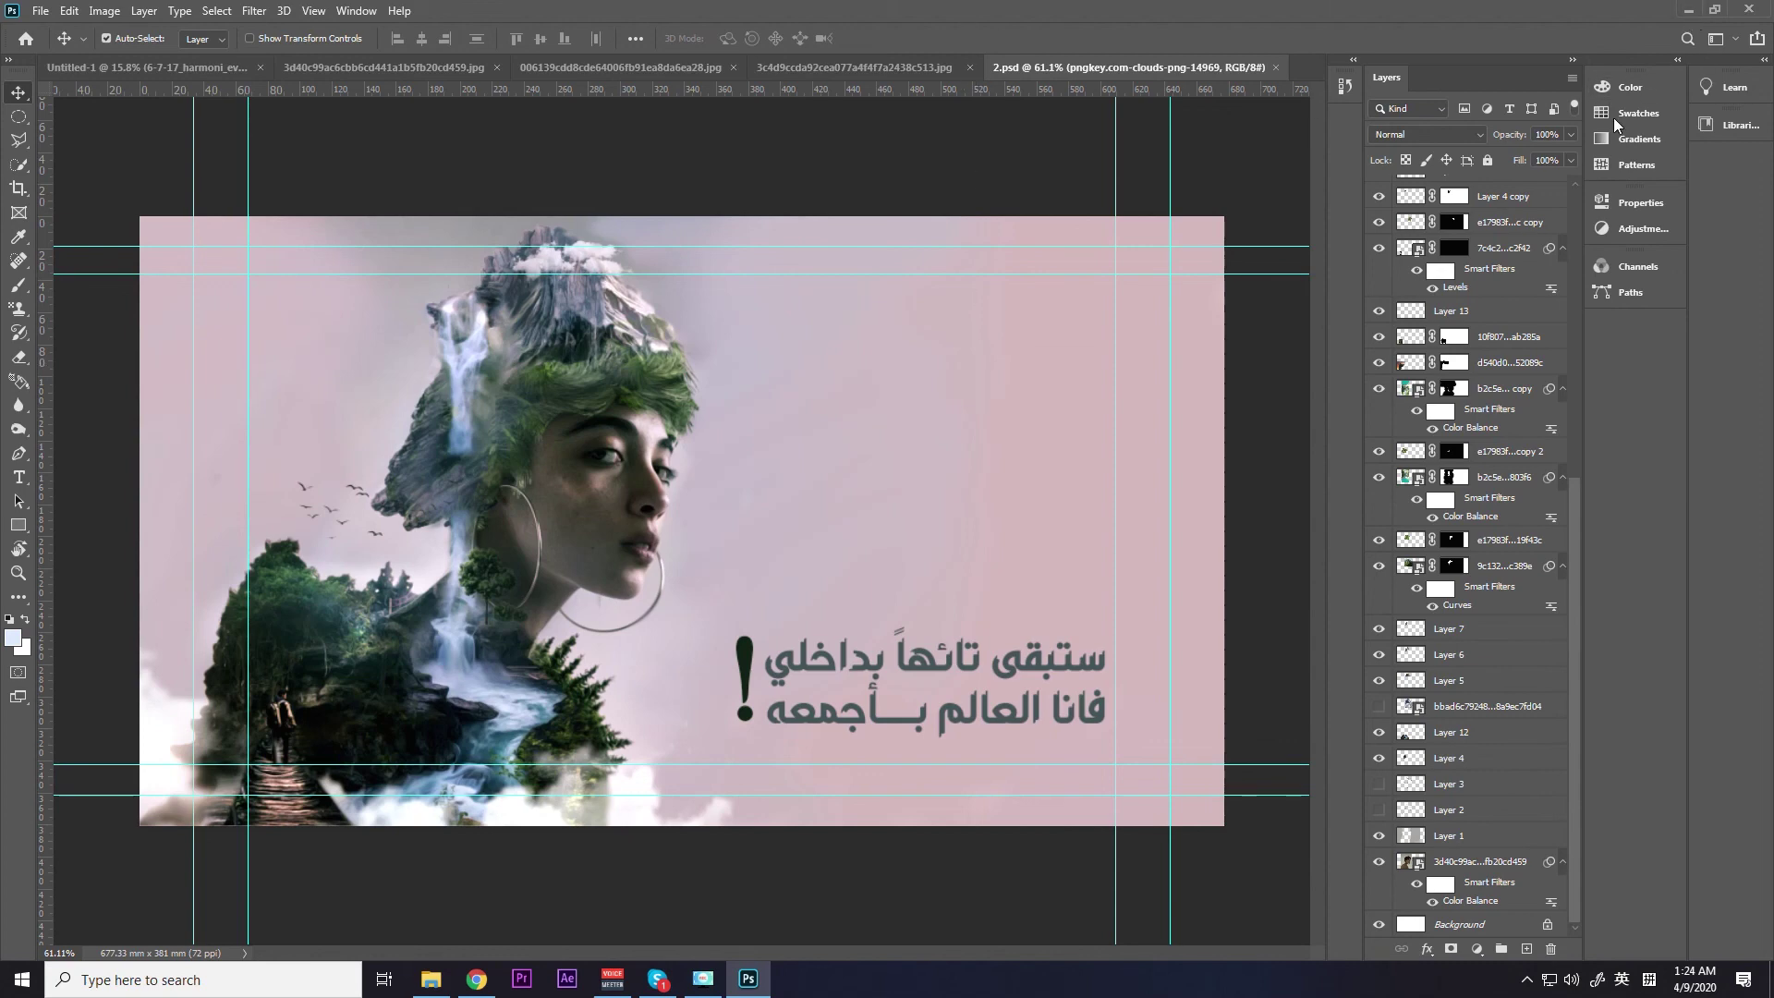
scroll(1580, 473, up, 1)
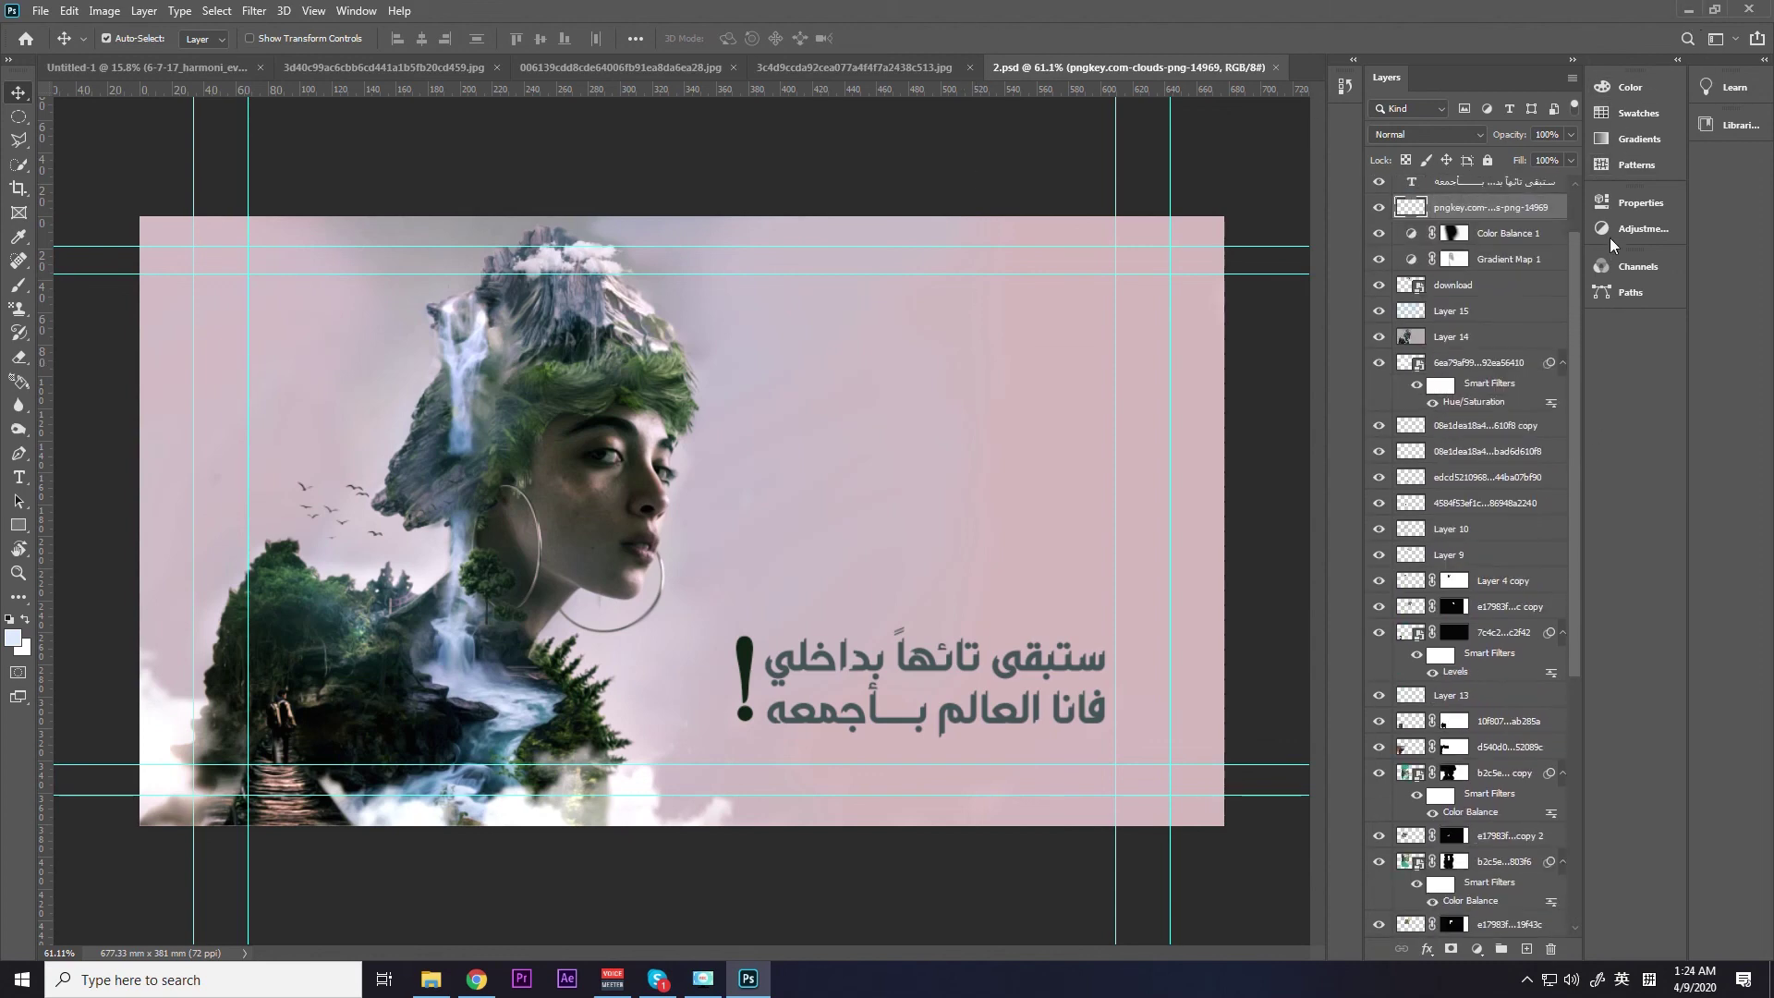
scroll(1573, 607, down, 1)
drag(1573, 607, 1575, 229)
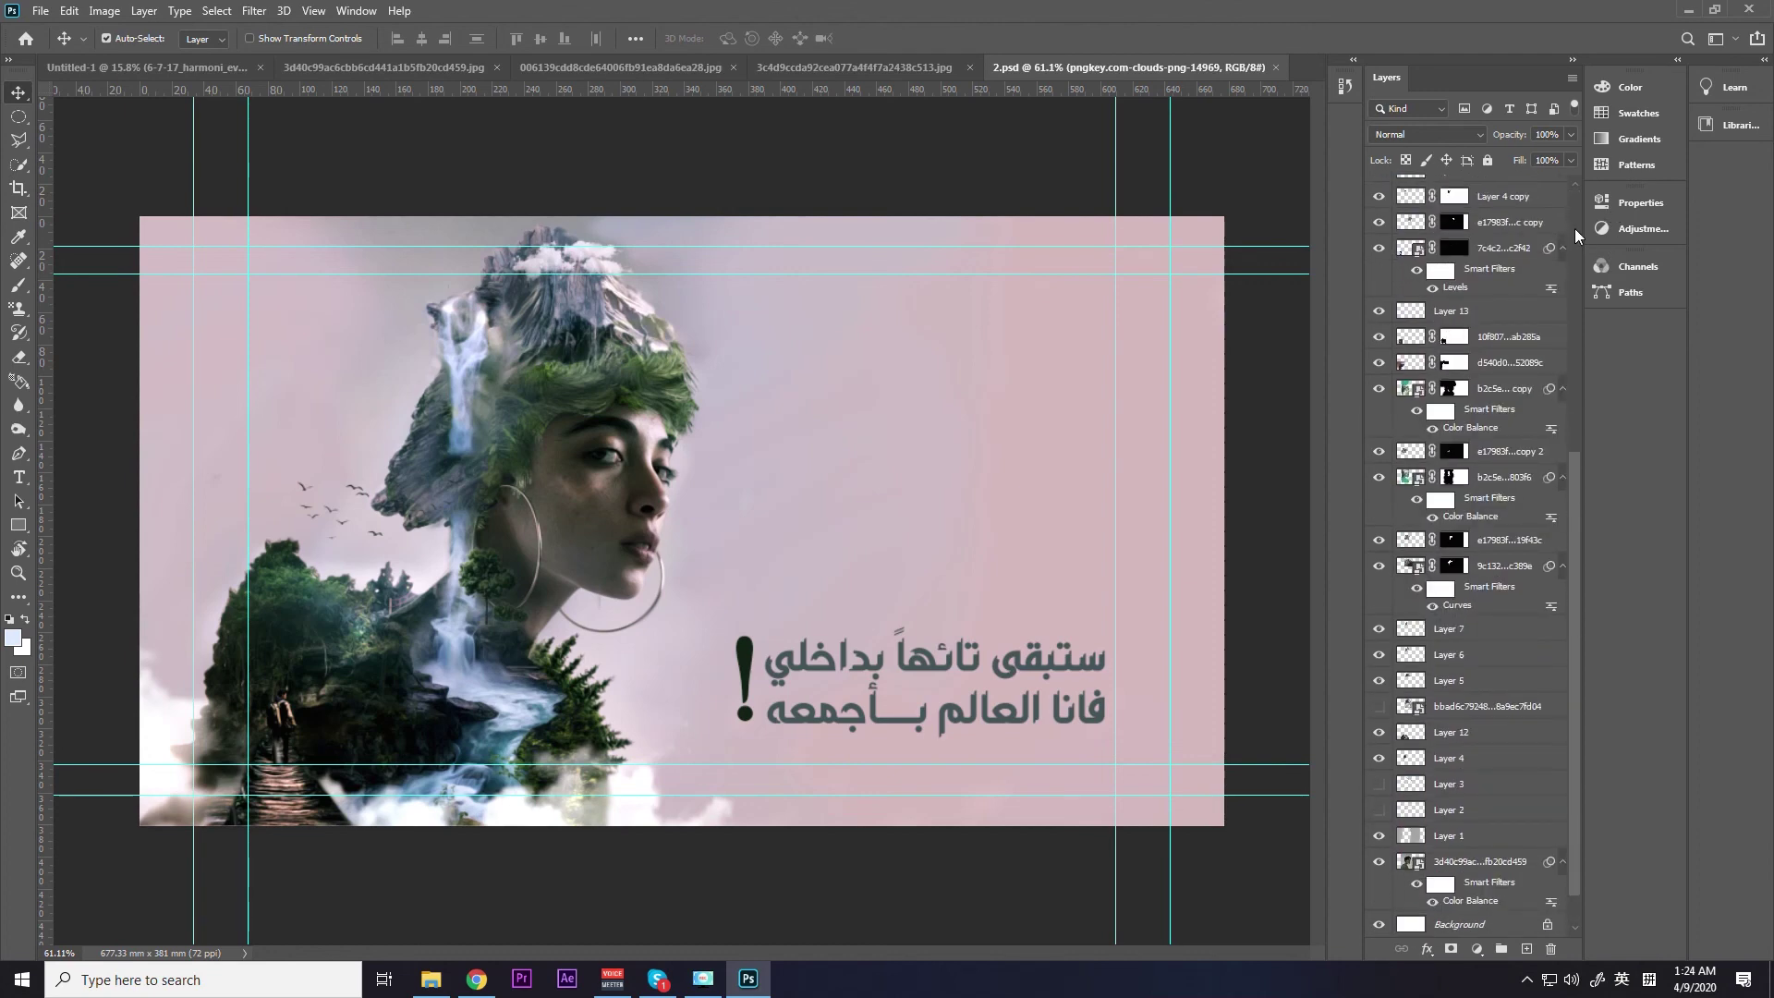